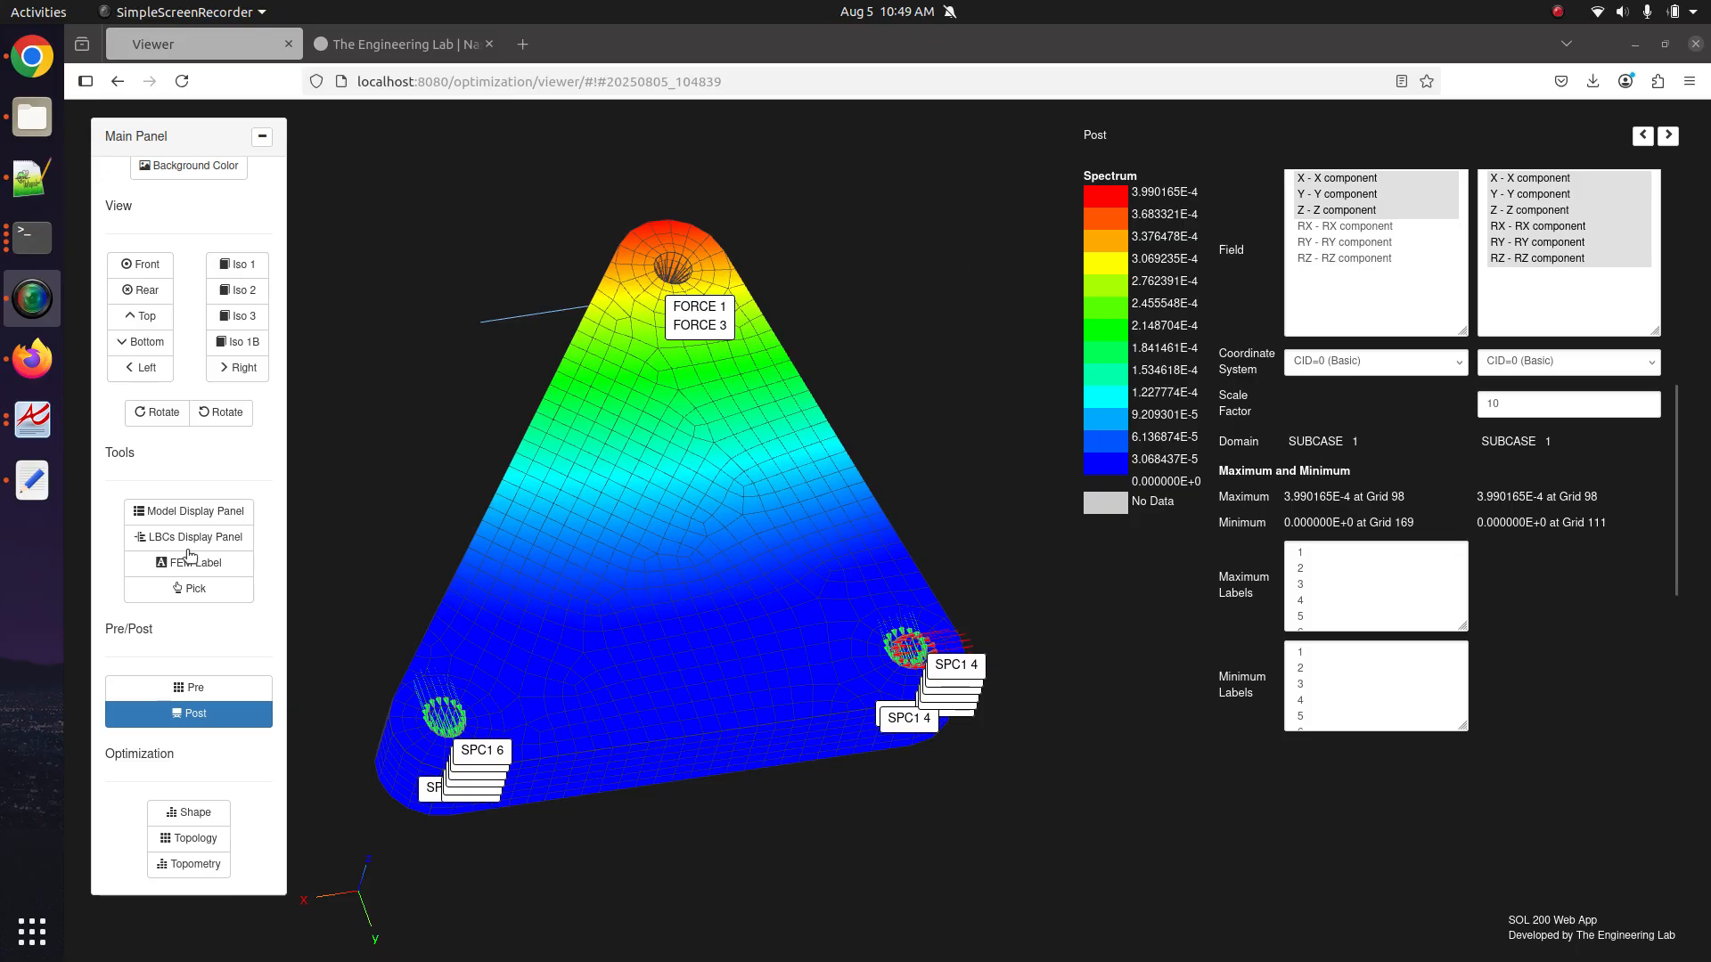
Load the SOL 200 Web App home page at localhost:8080/optimization in a new Firefox tab.
click(398, 81)
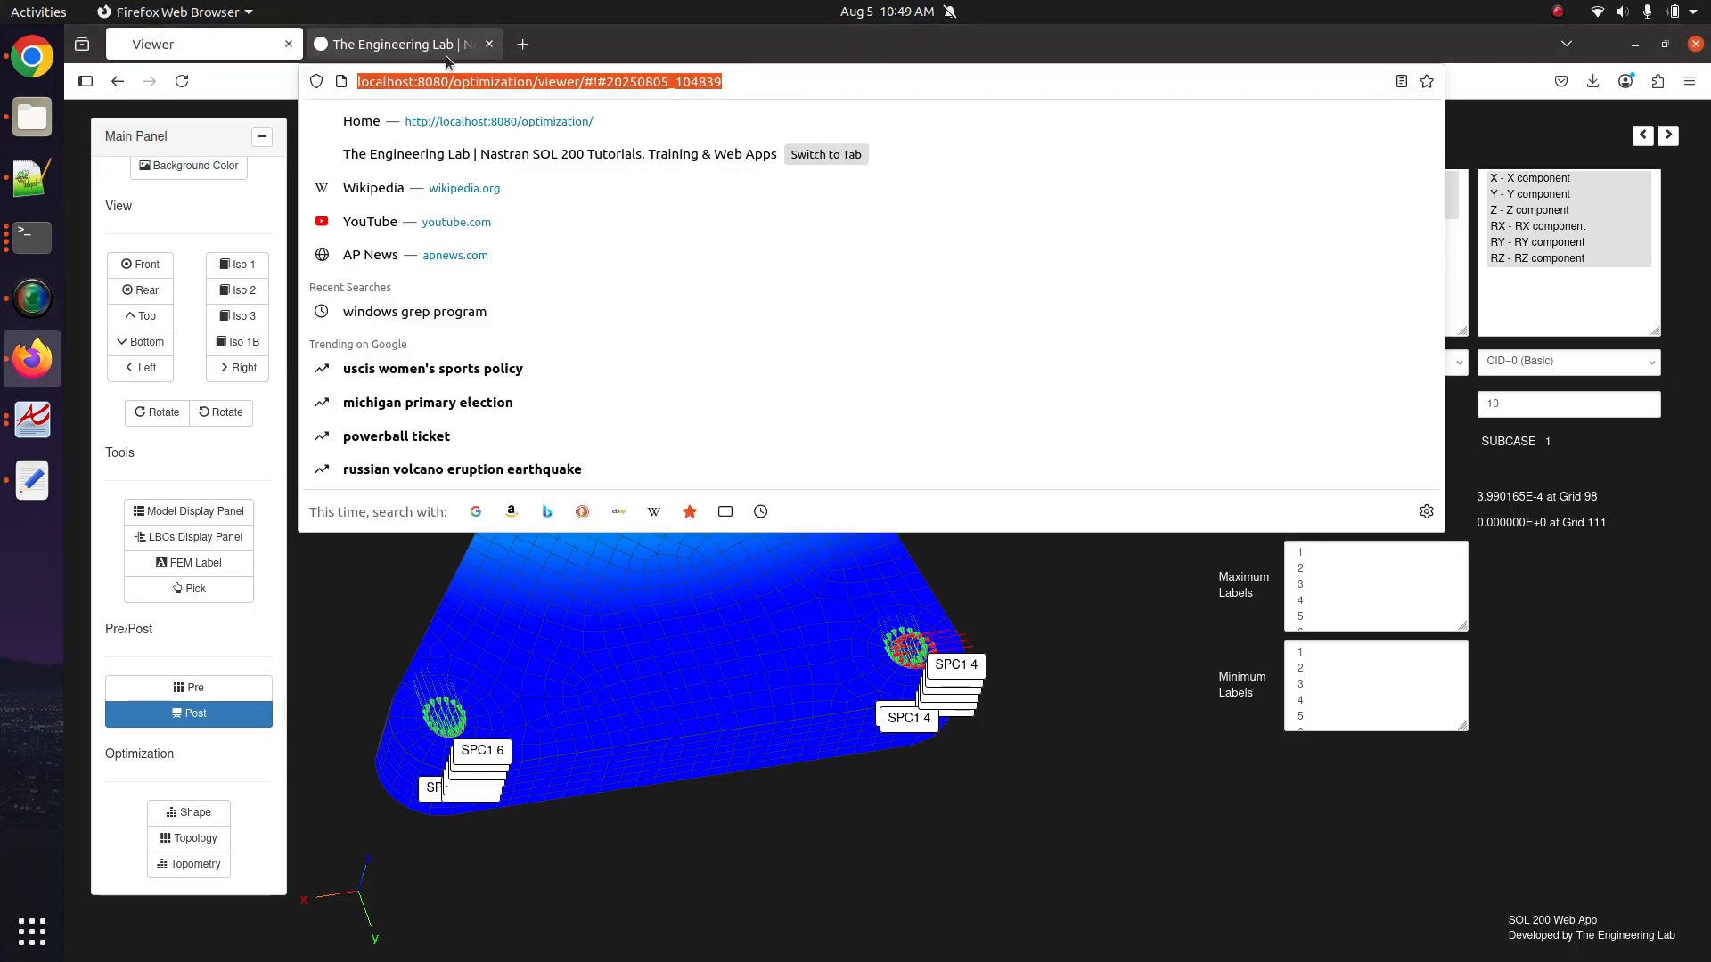
click(523, 44)
text(loc)
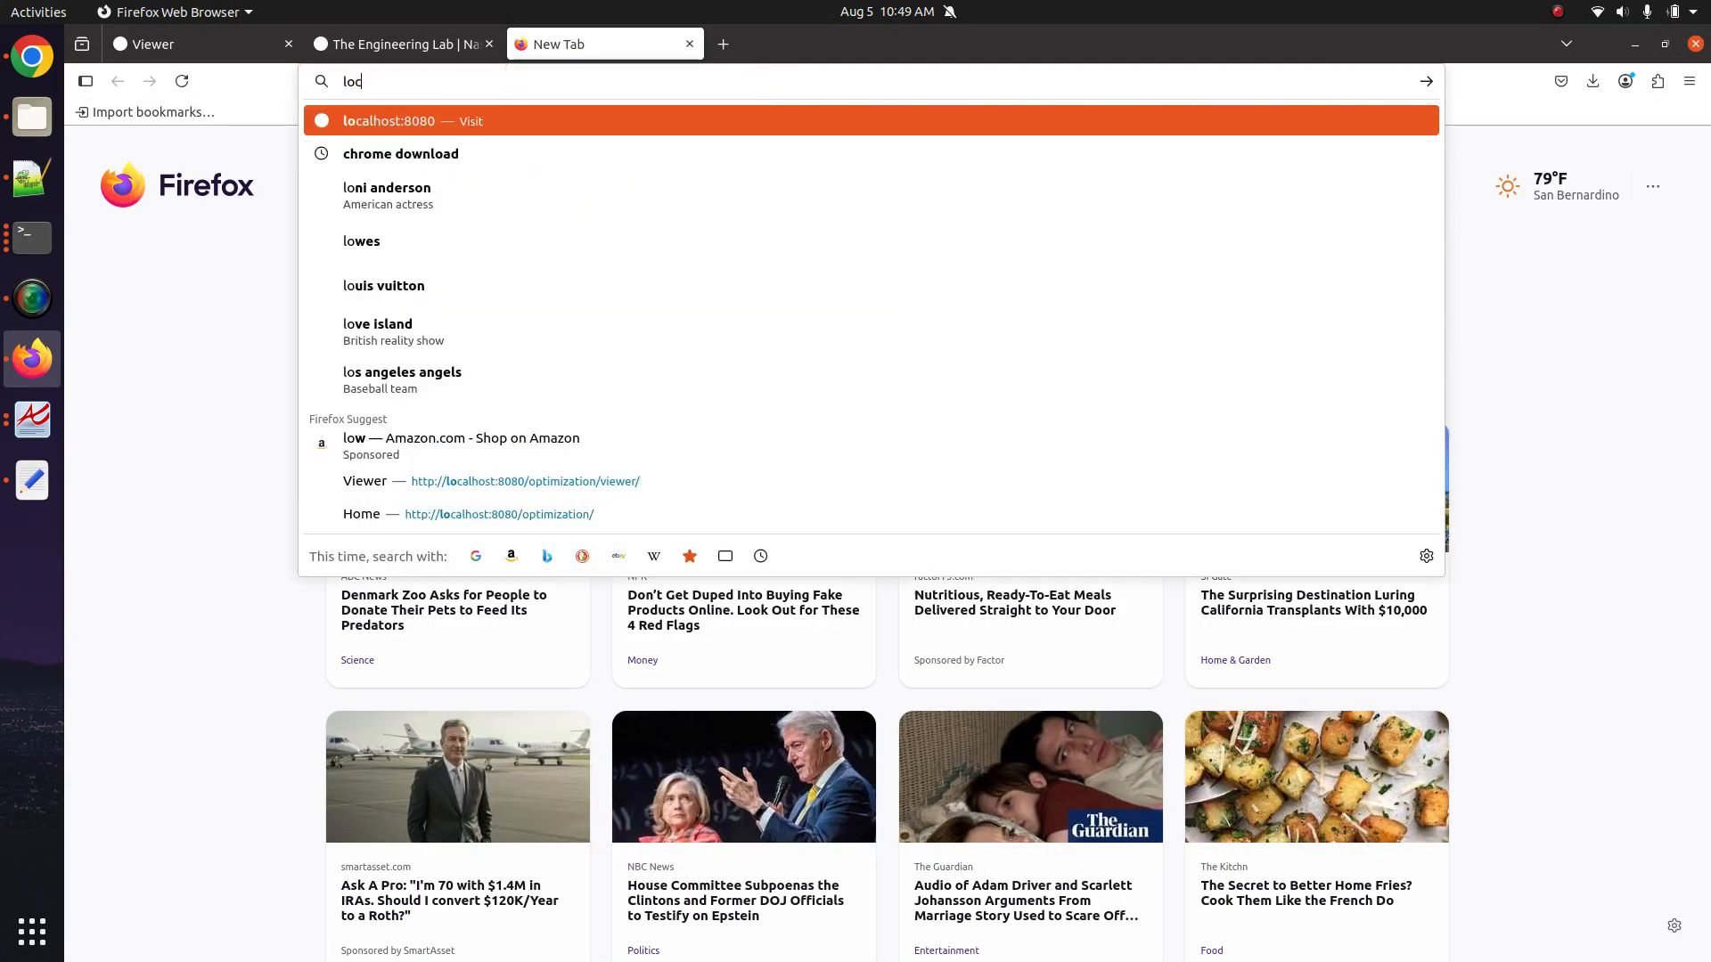
text(alhost:8080/o)
key(Return)
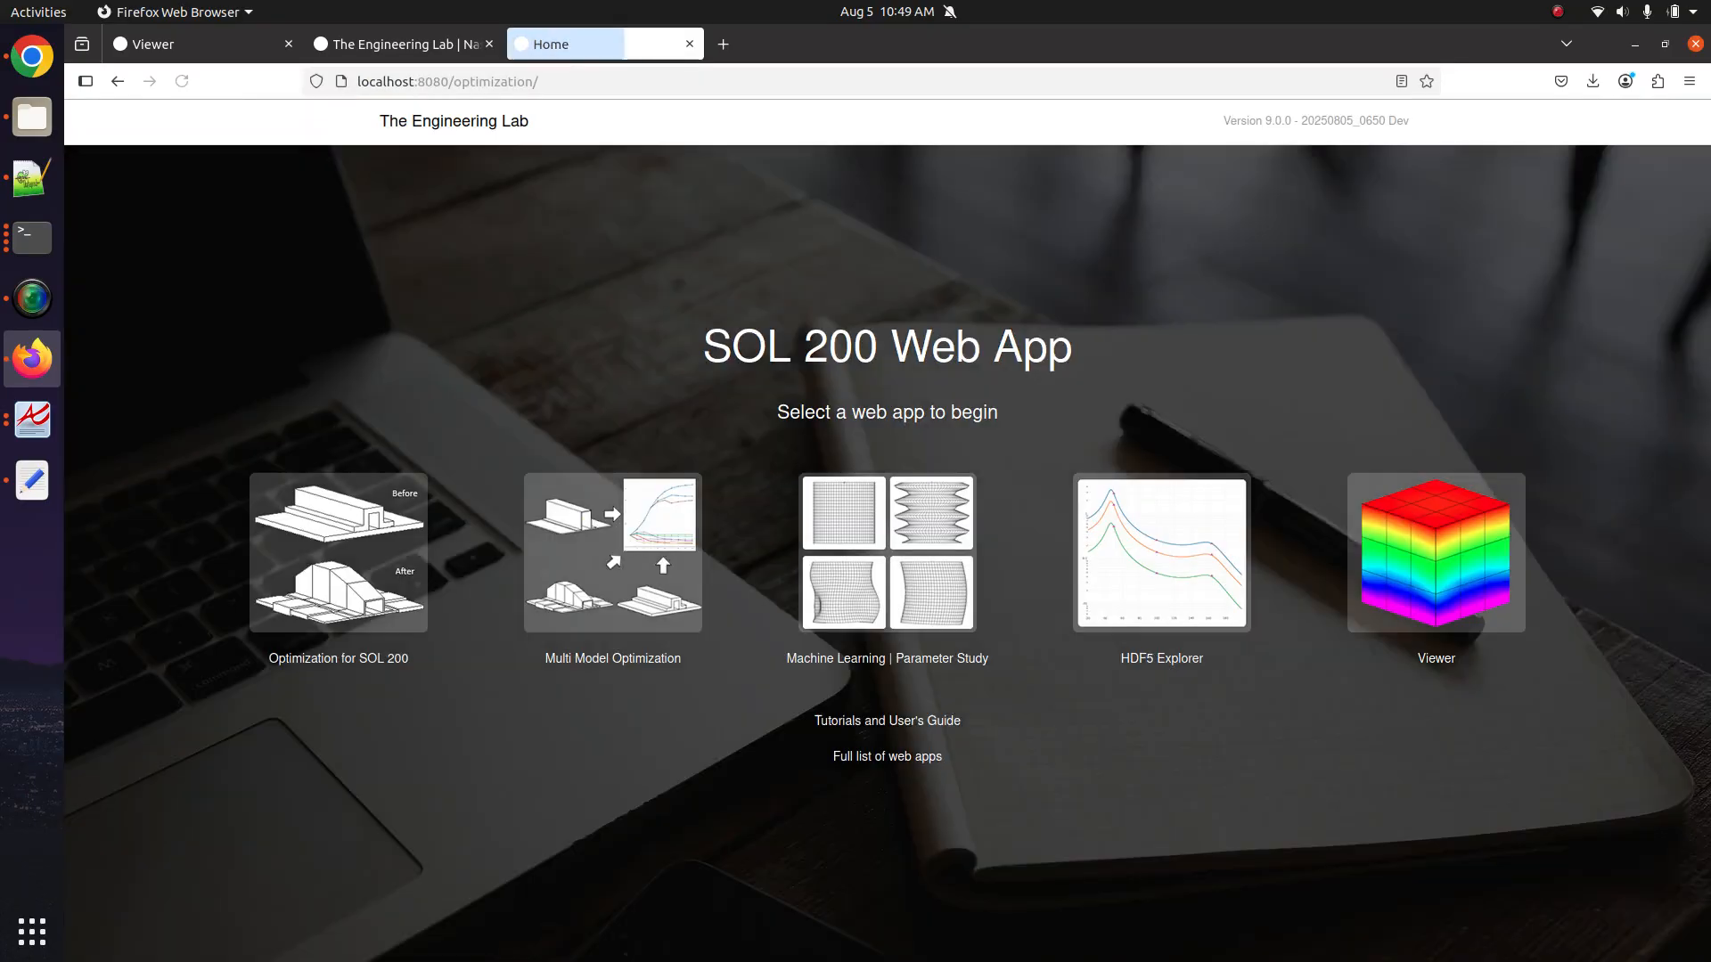
Launch the Viewer app and upload the topstr2.dat model file.
click(1369, 537)
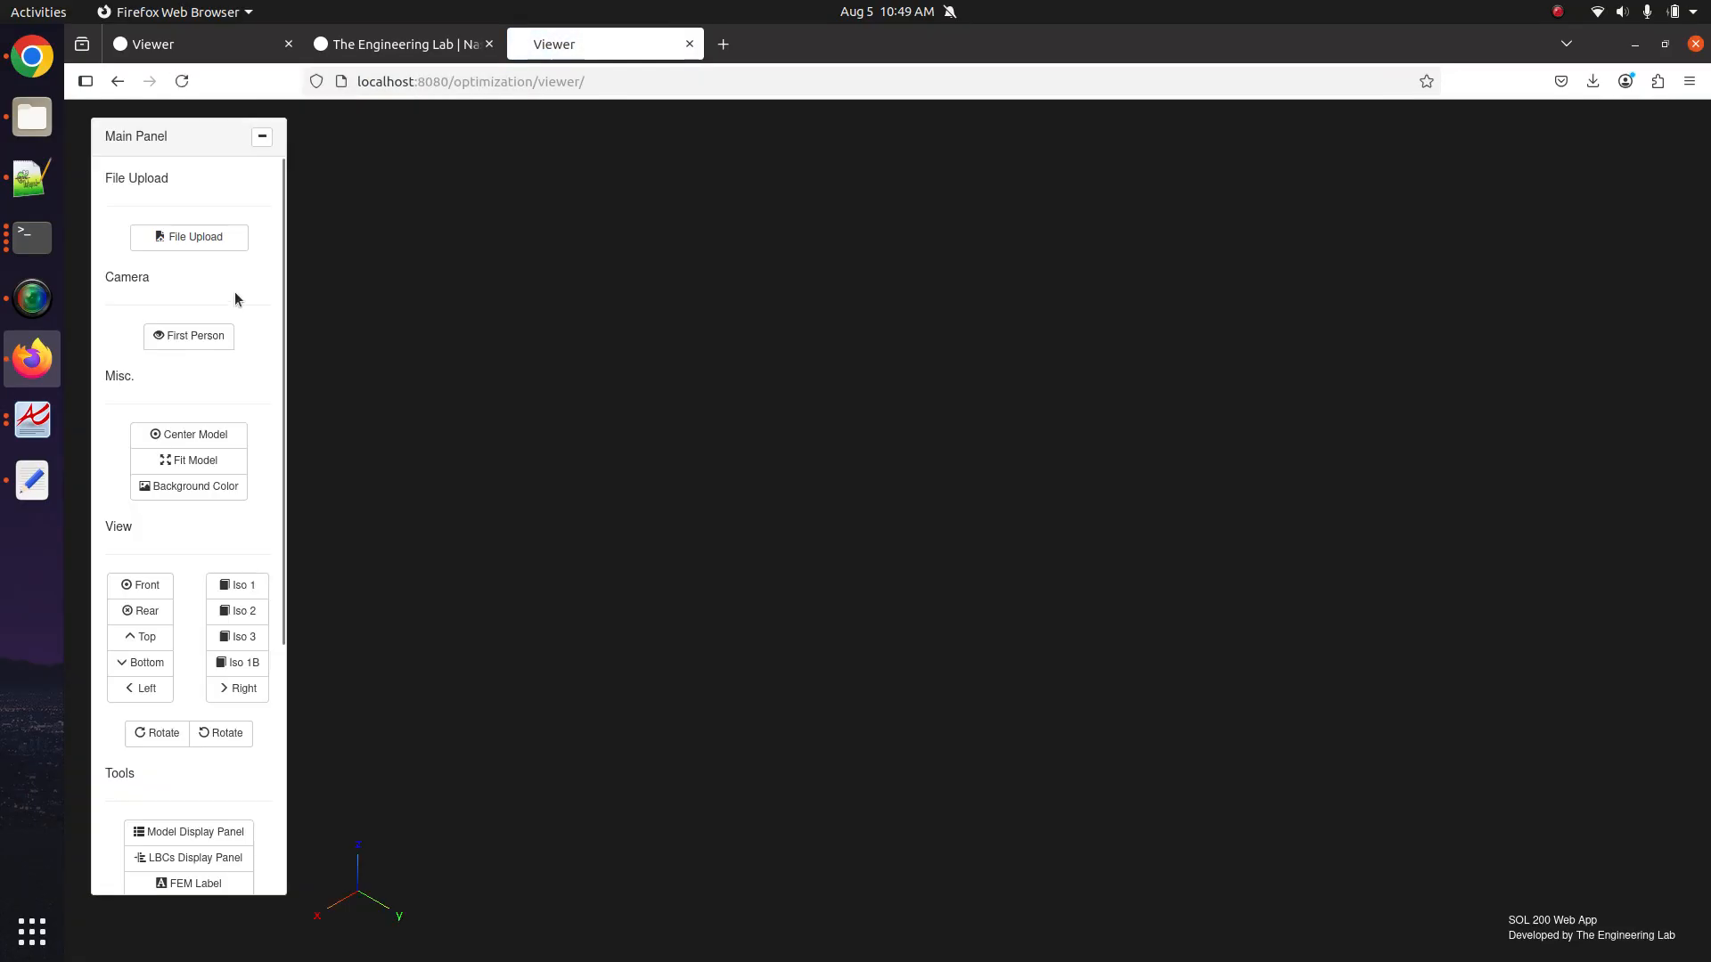
click(227, 249)
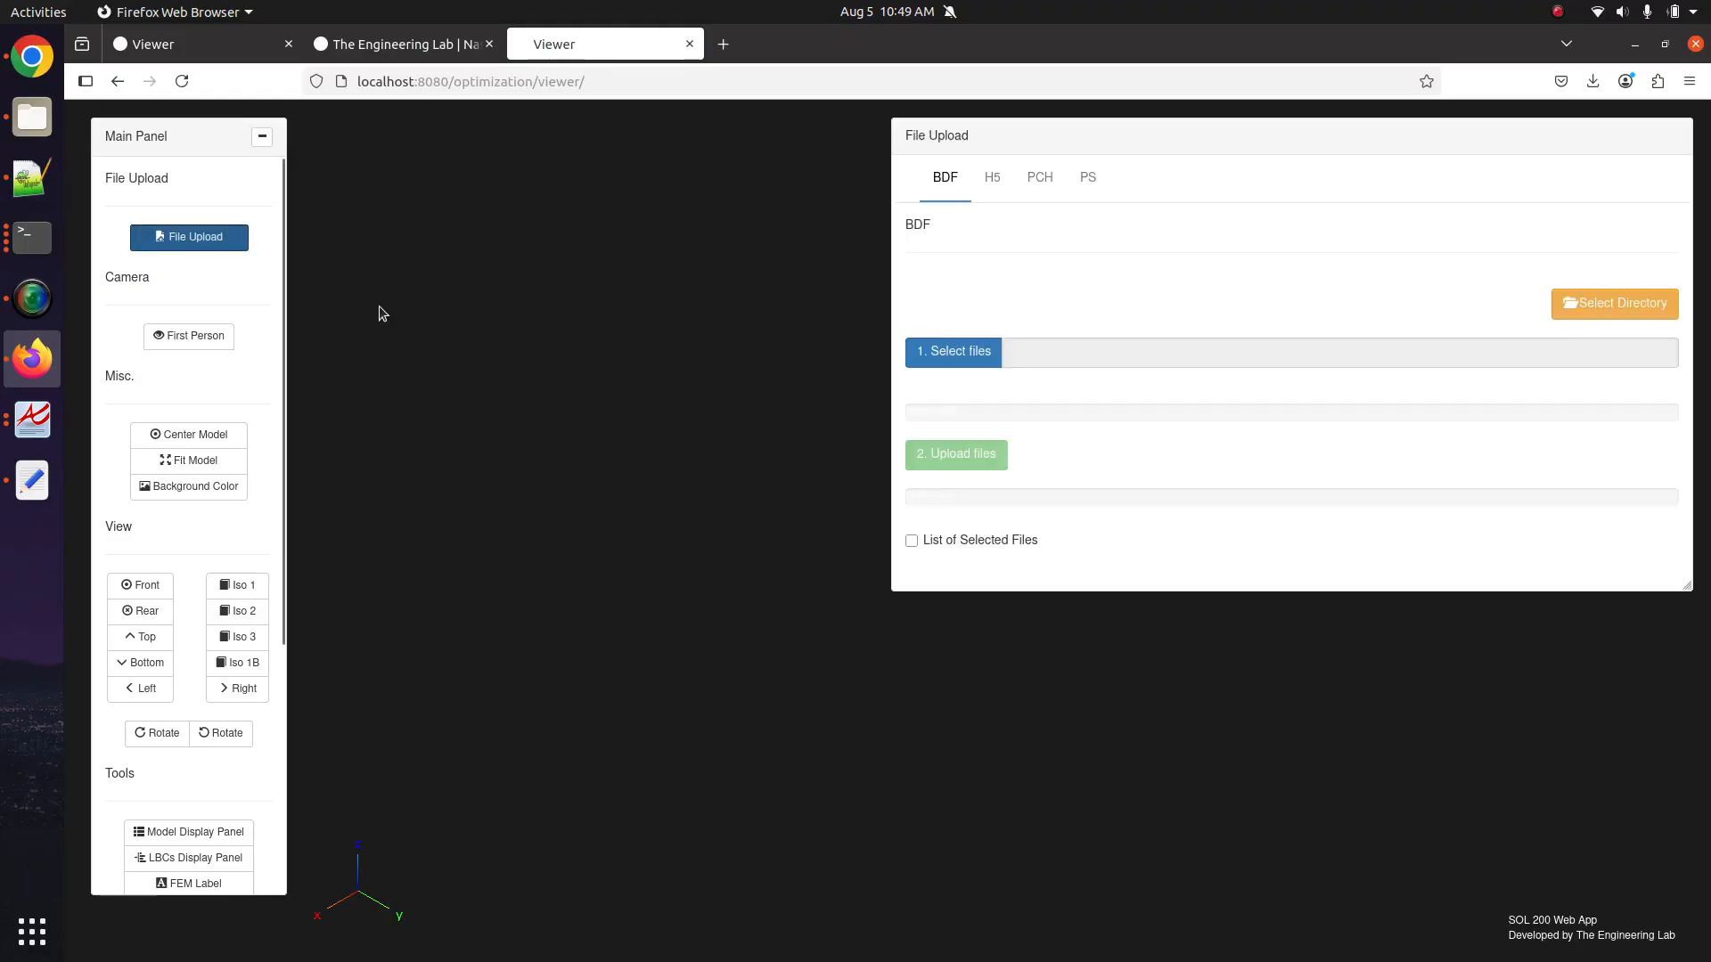
click(920, 359)
click(645, 309)
key(Return)
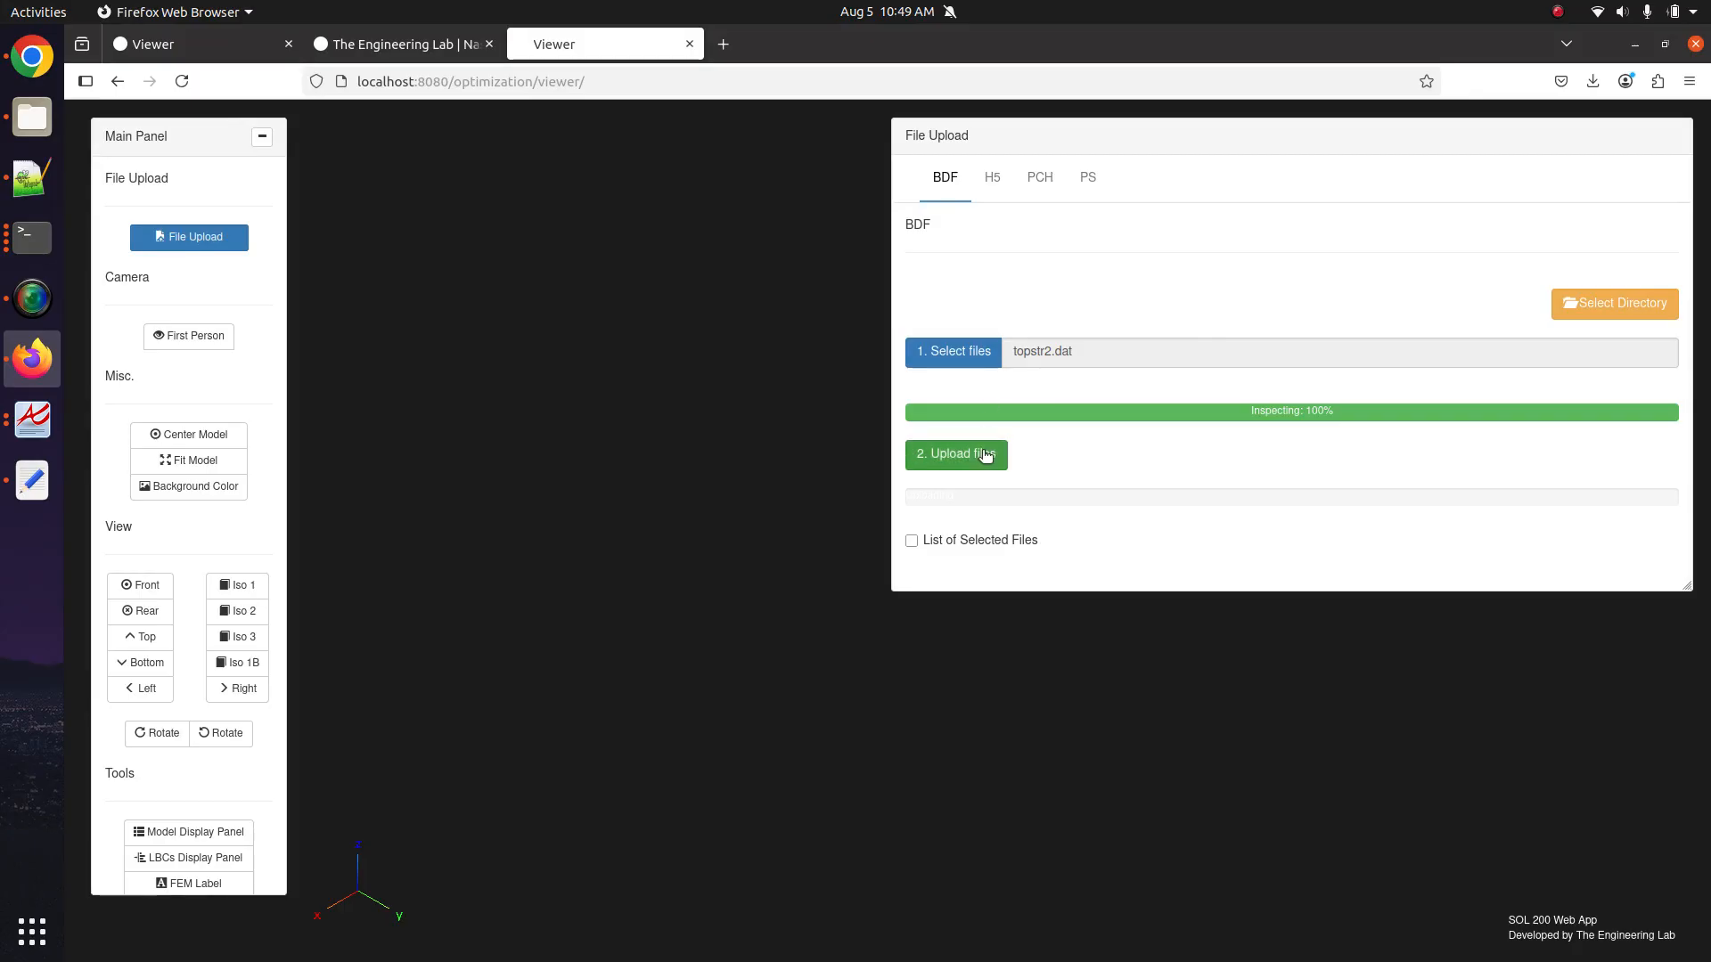
click(985, 456)
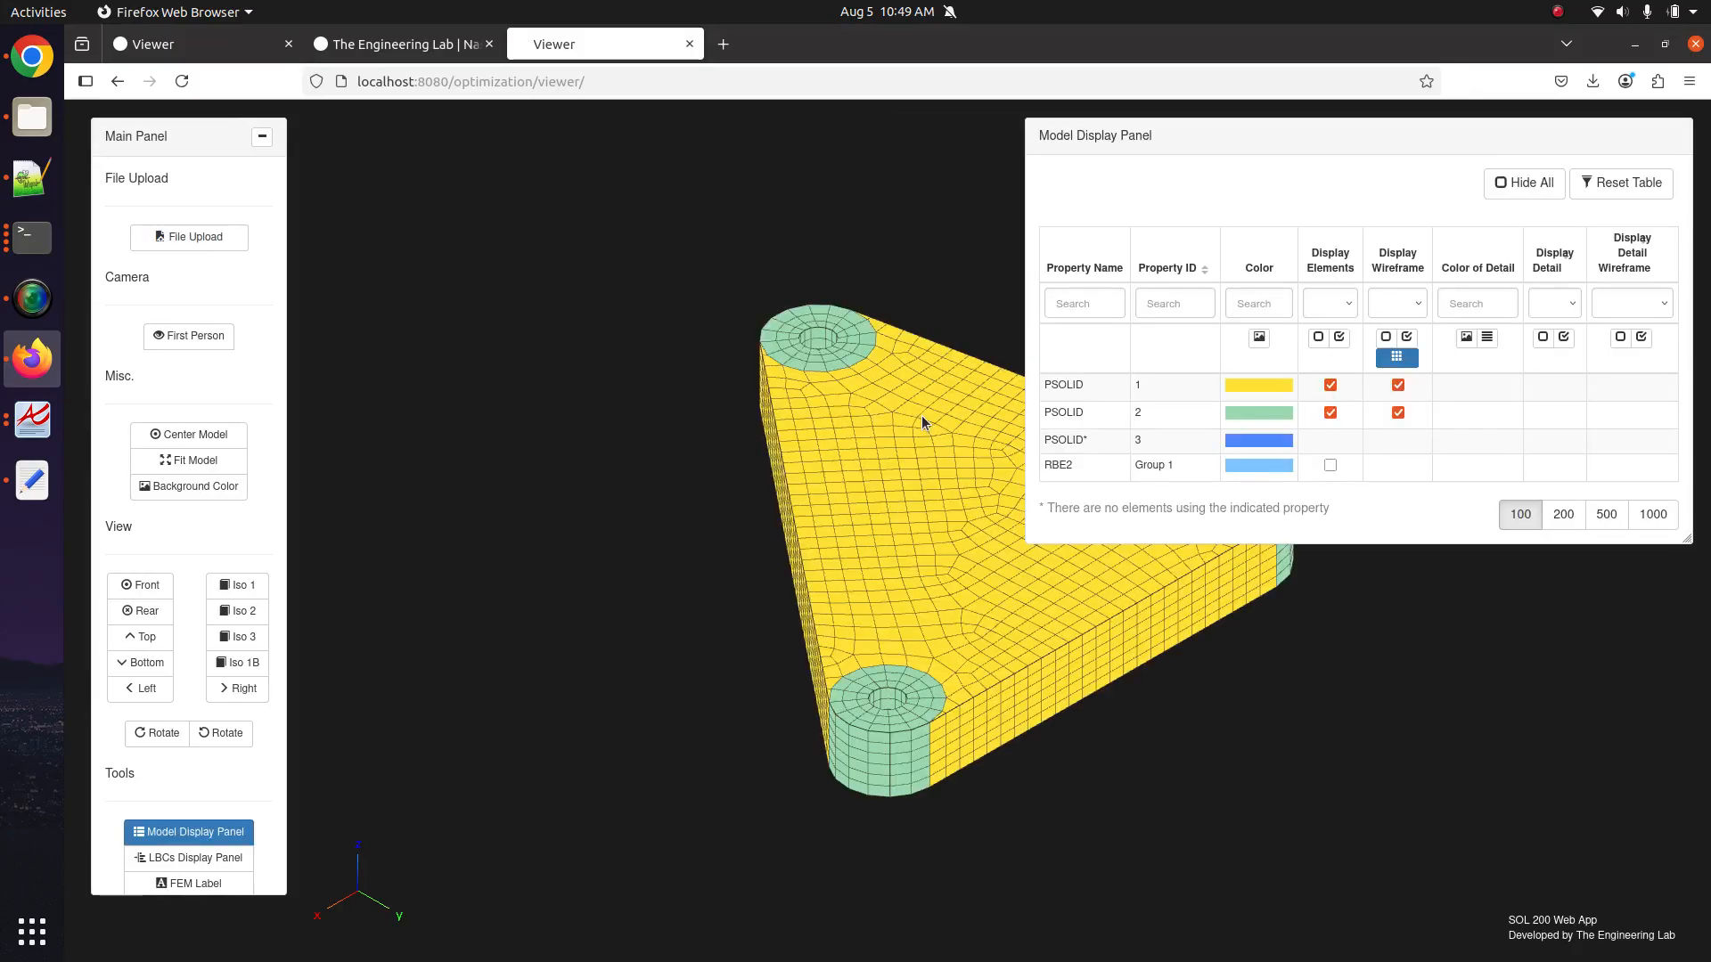
Display the RBE2 elements, glance at The Engineering Lab tab, and return to the Viewer.
click(1331, 465)
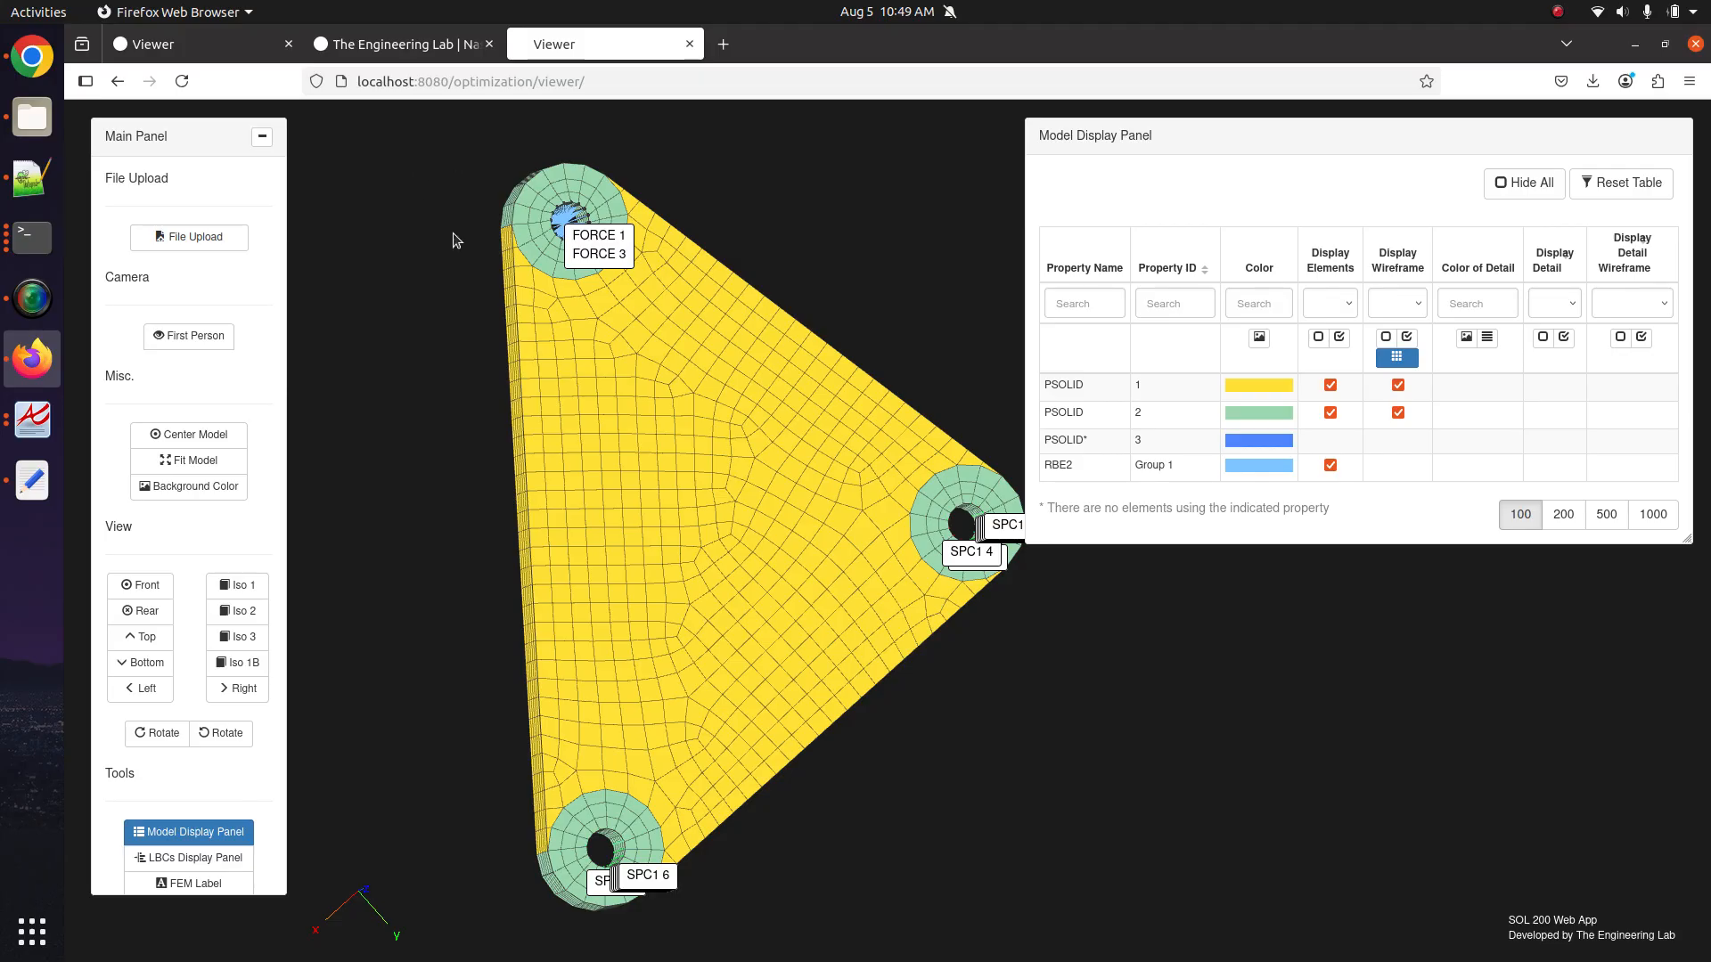
click(425, 49)
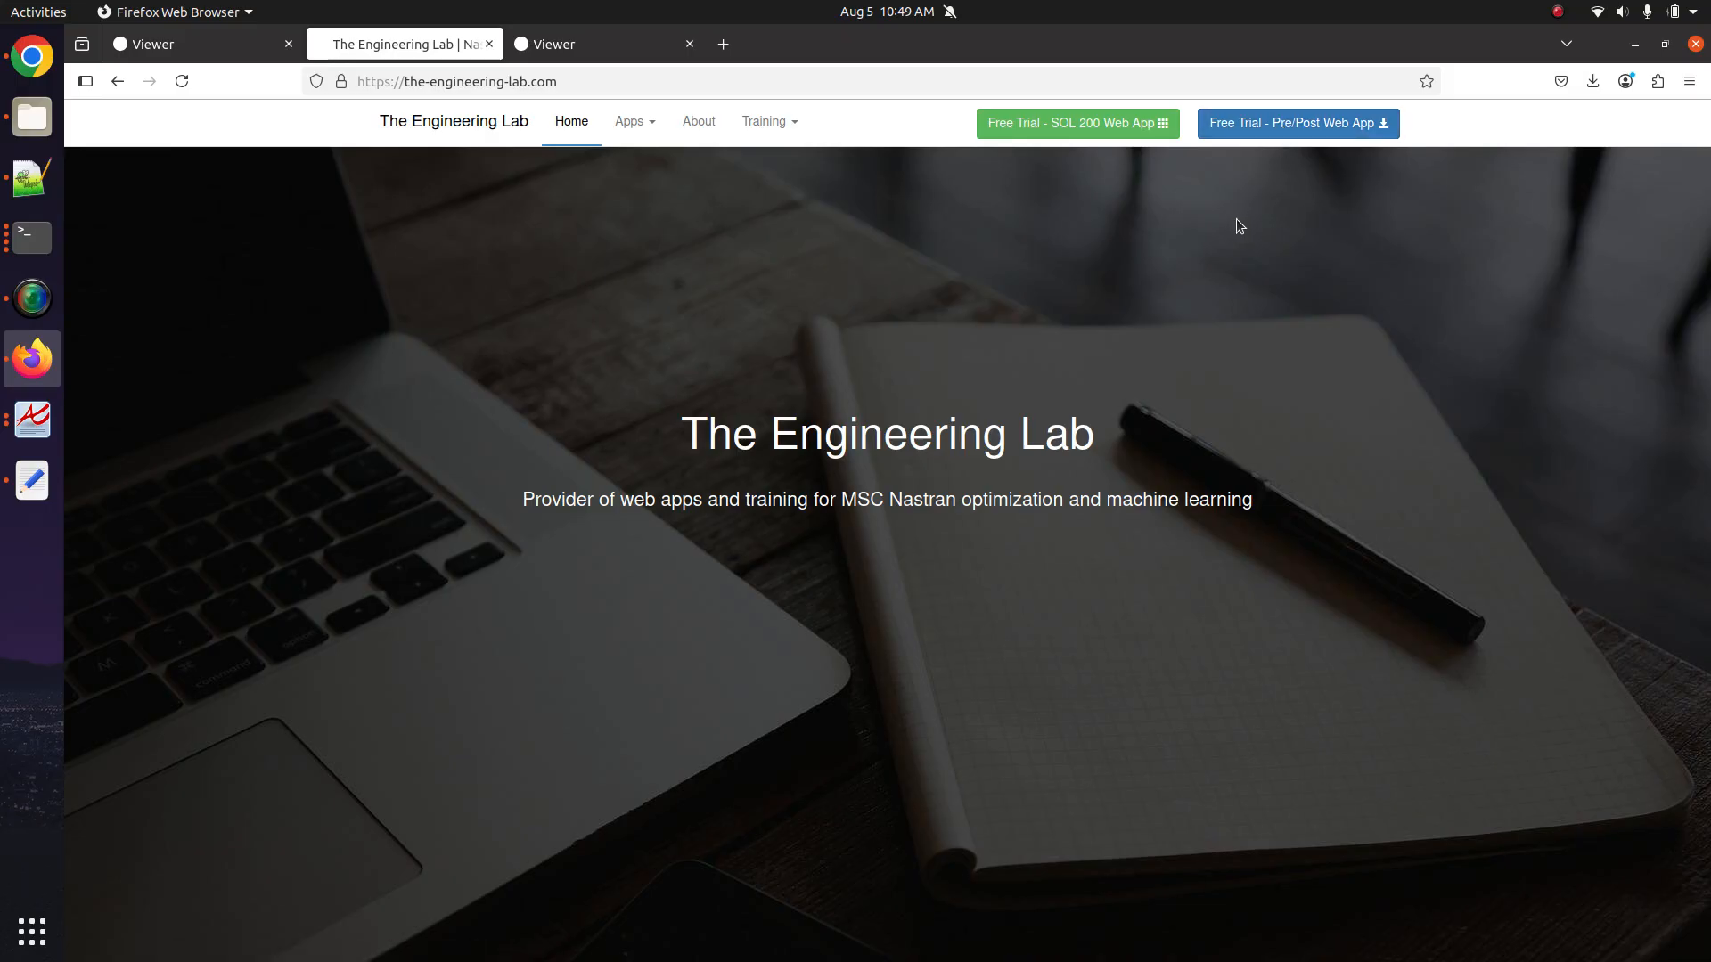
click(657, 50)
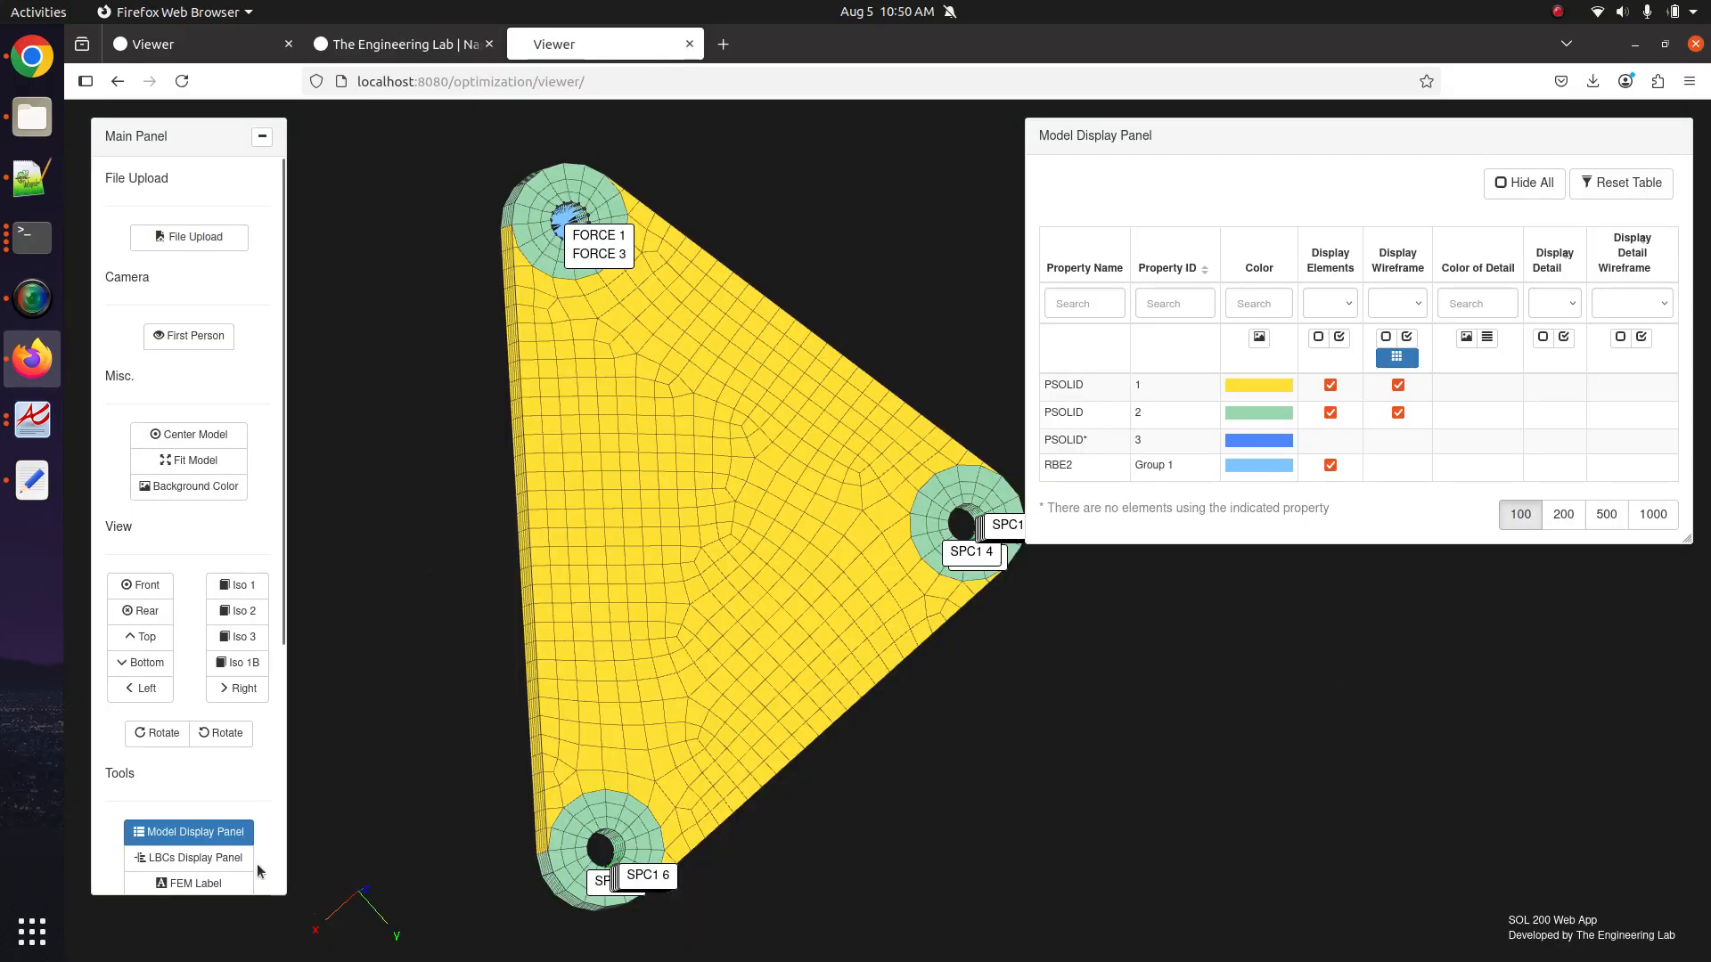
Hide all elements, set a white background, angle the view and turn off the mesh grid.
scroll(247, 783, down, 3)
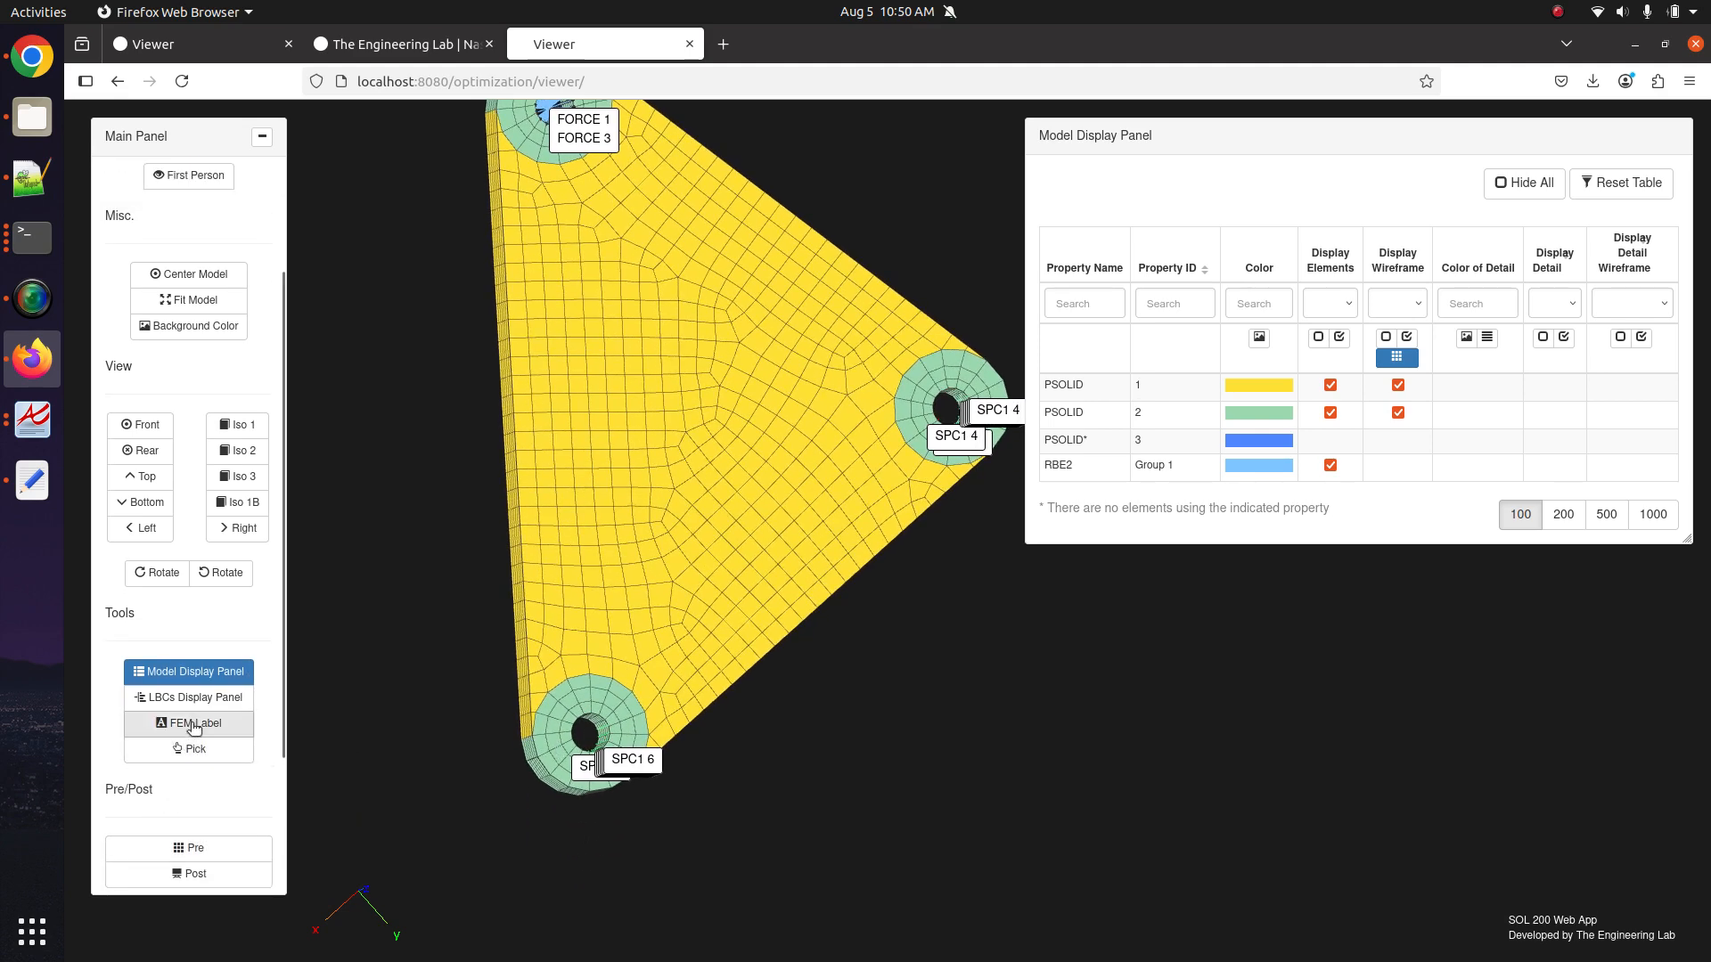
click(188, 697)
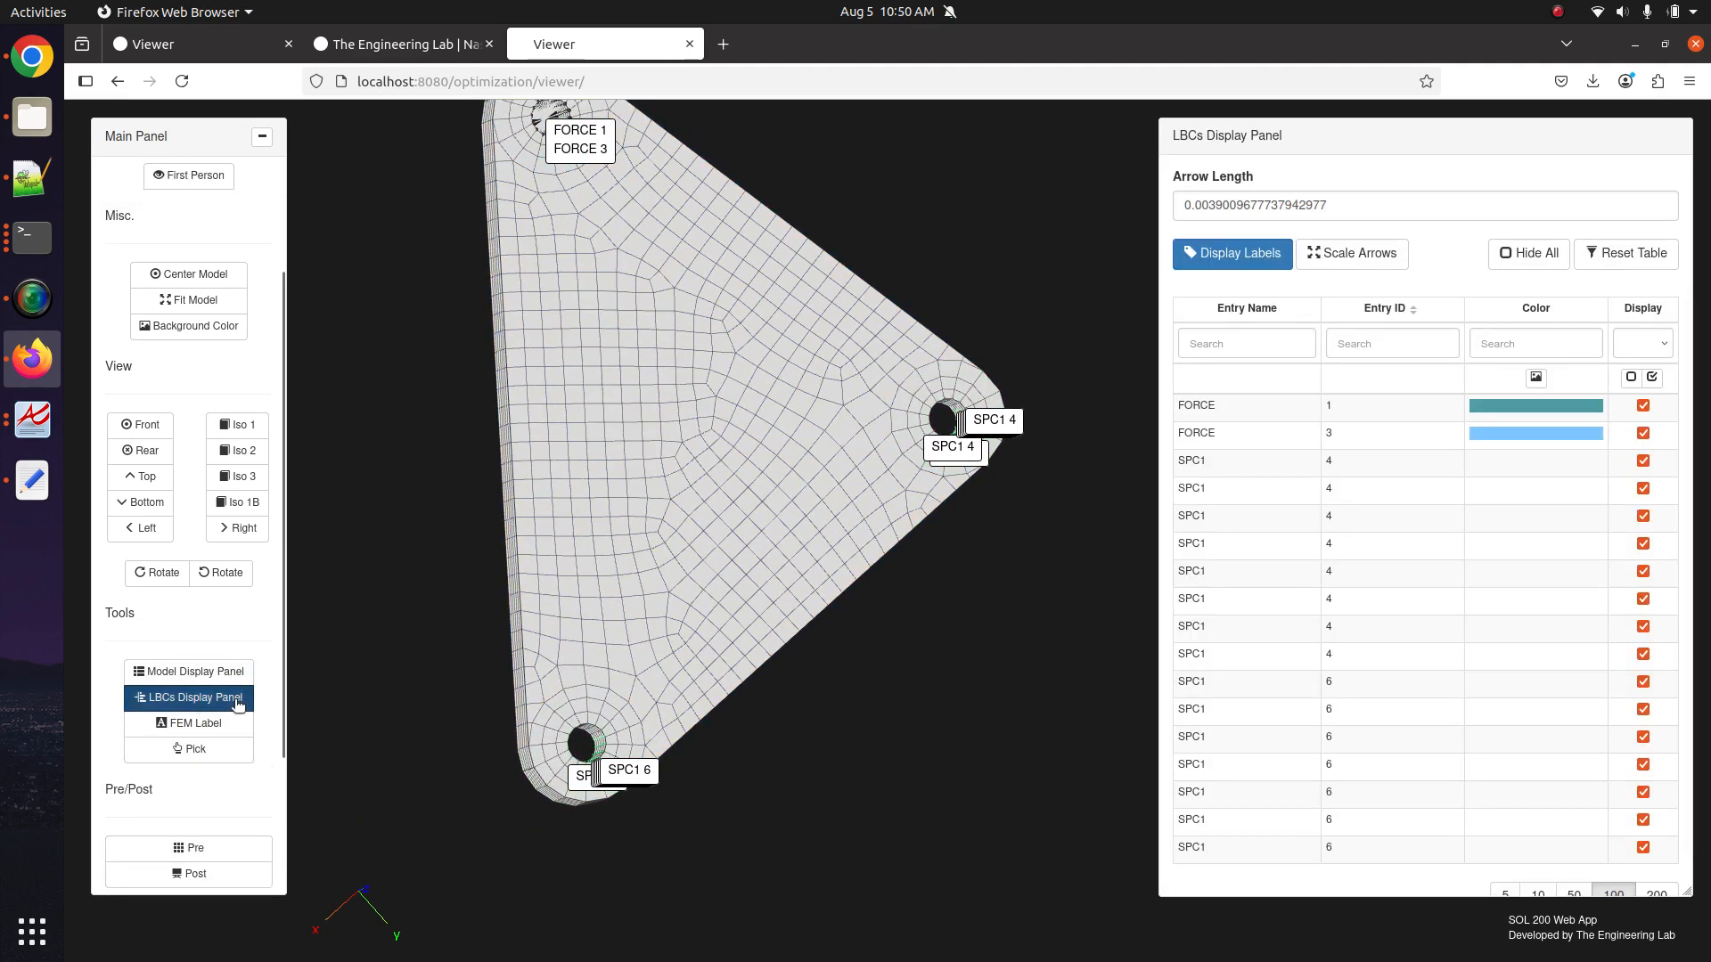
click(188, 671)
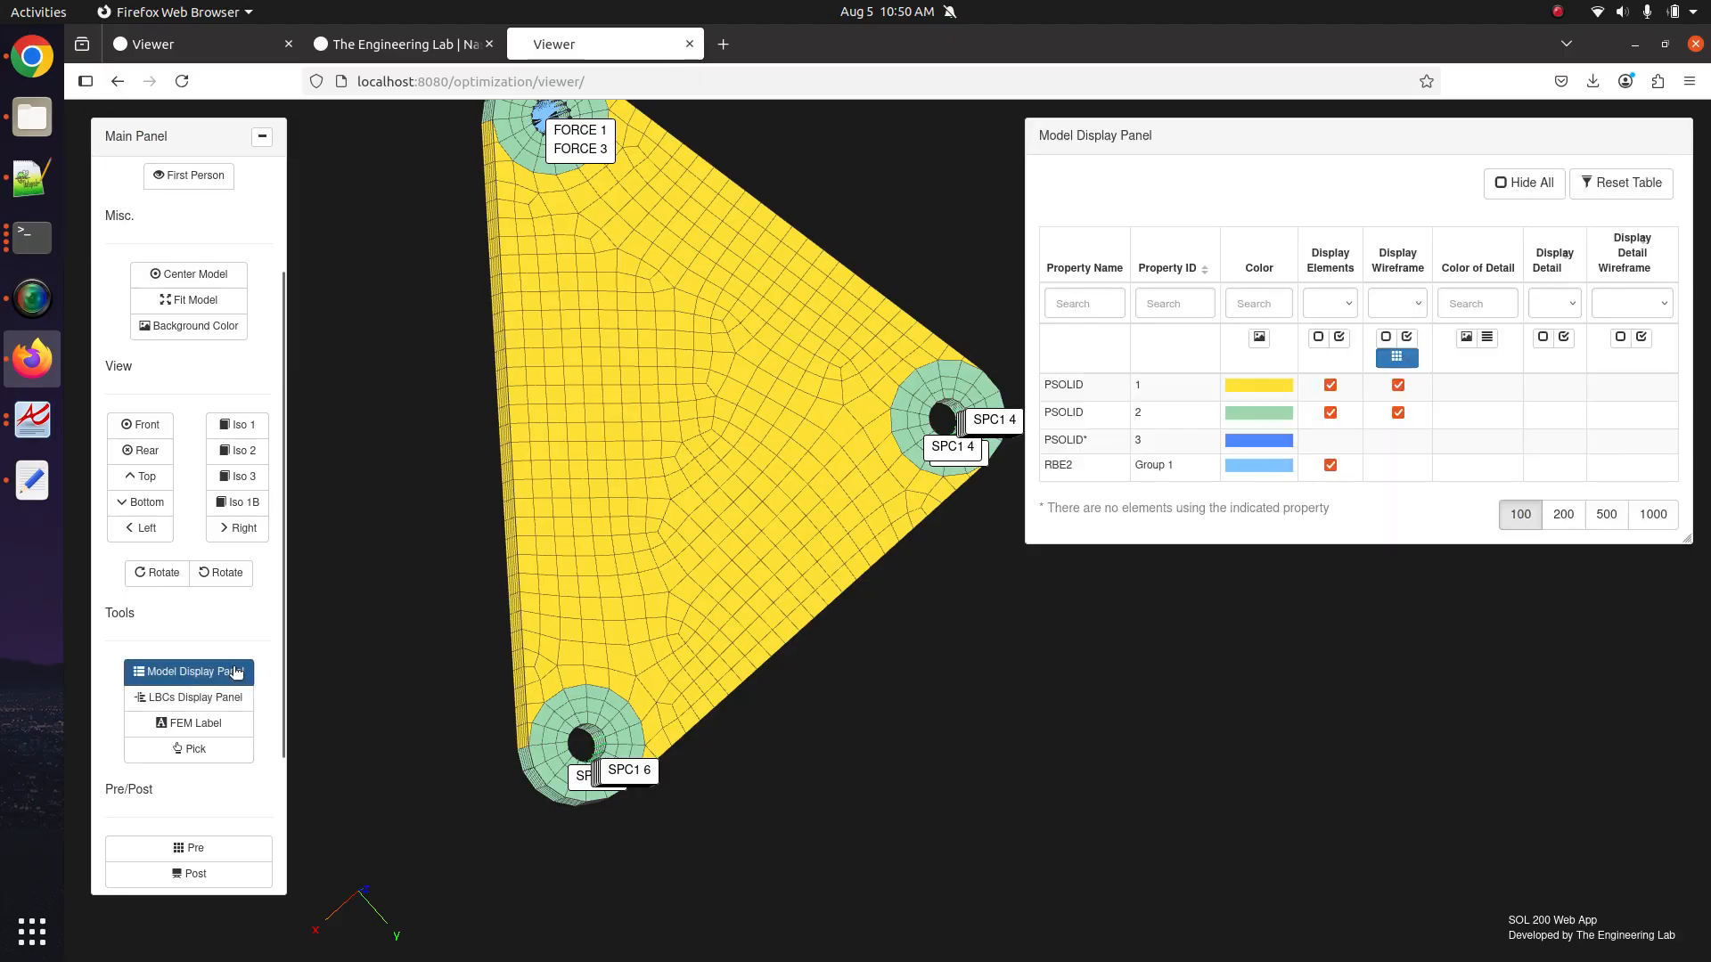
click(1318, 337)
click(197, 331)
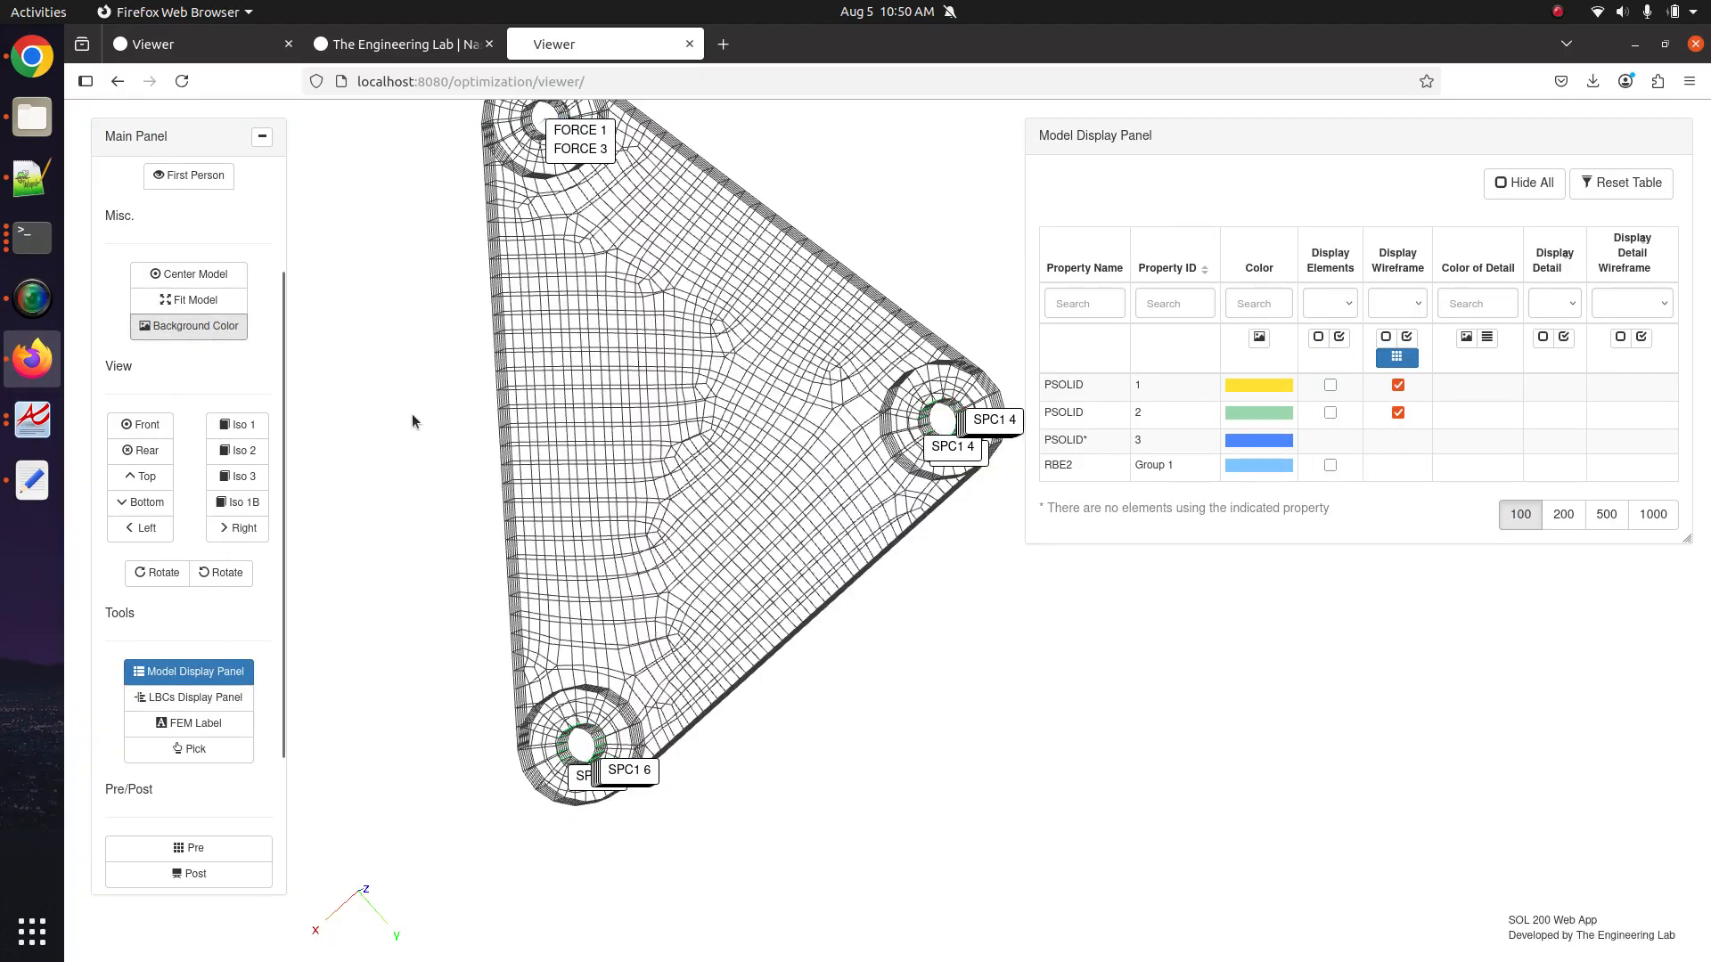
drag(413, 420, 802, 535)
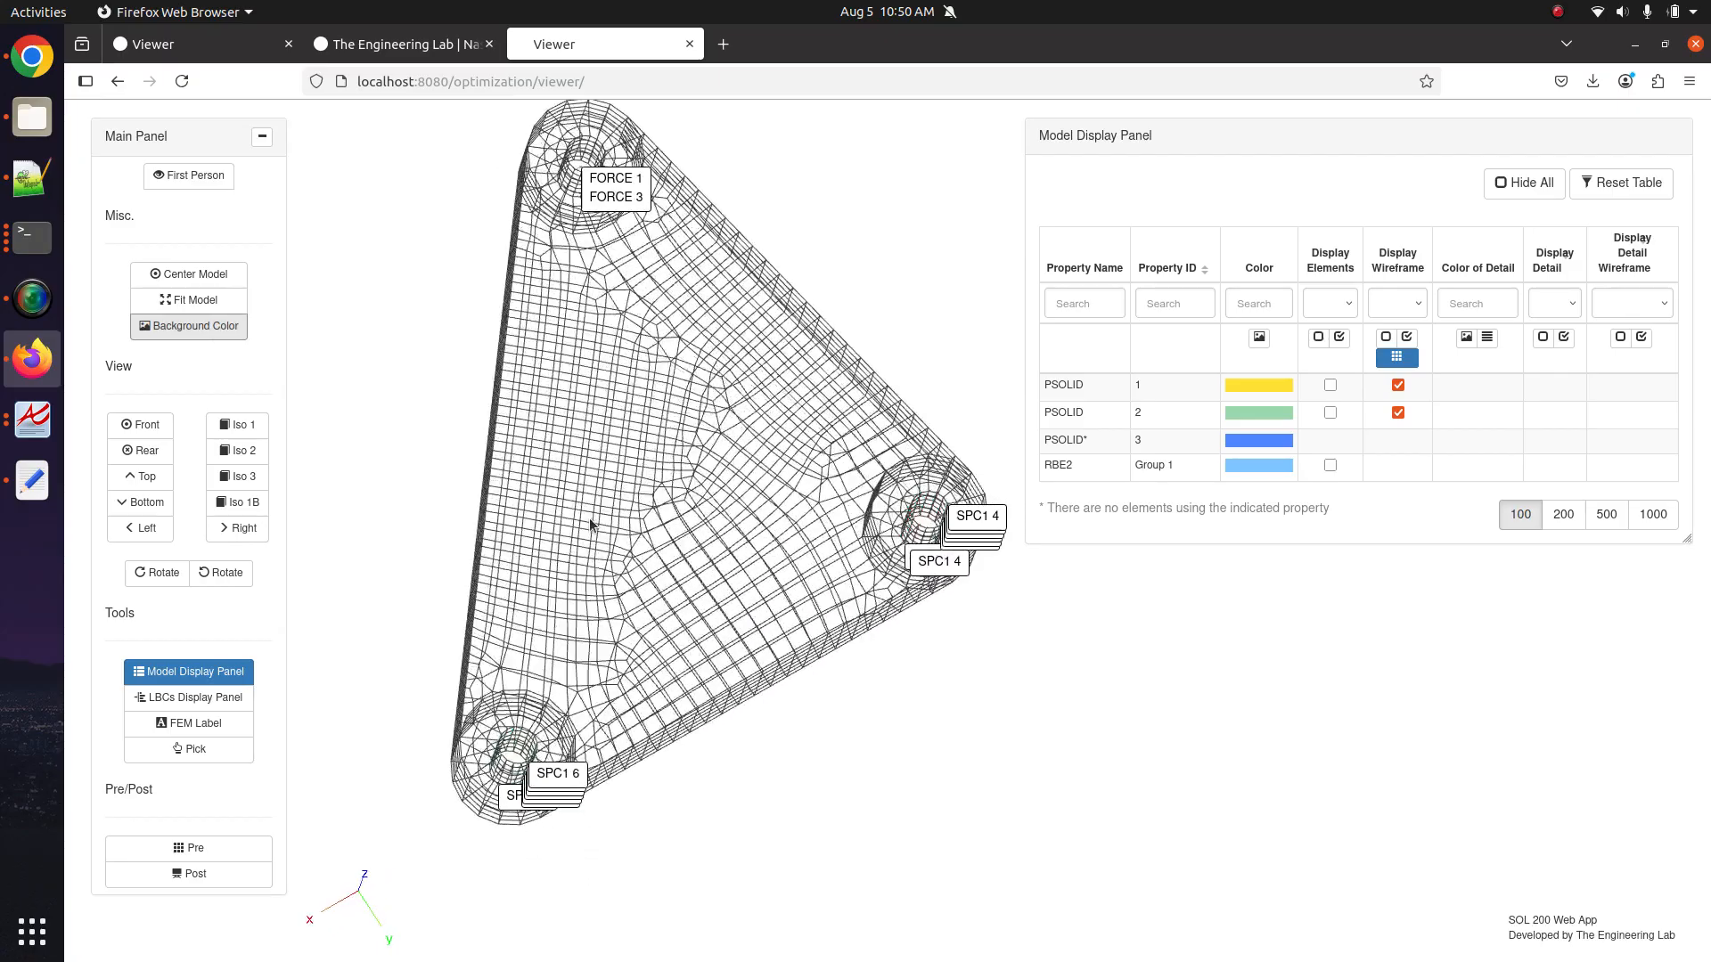
click(1396, 358)
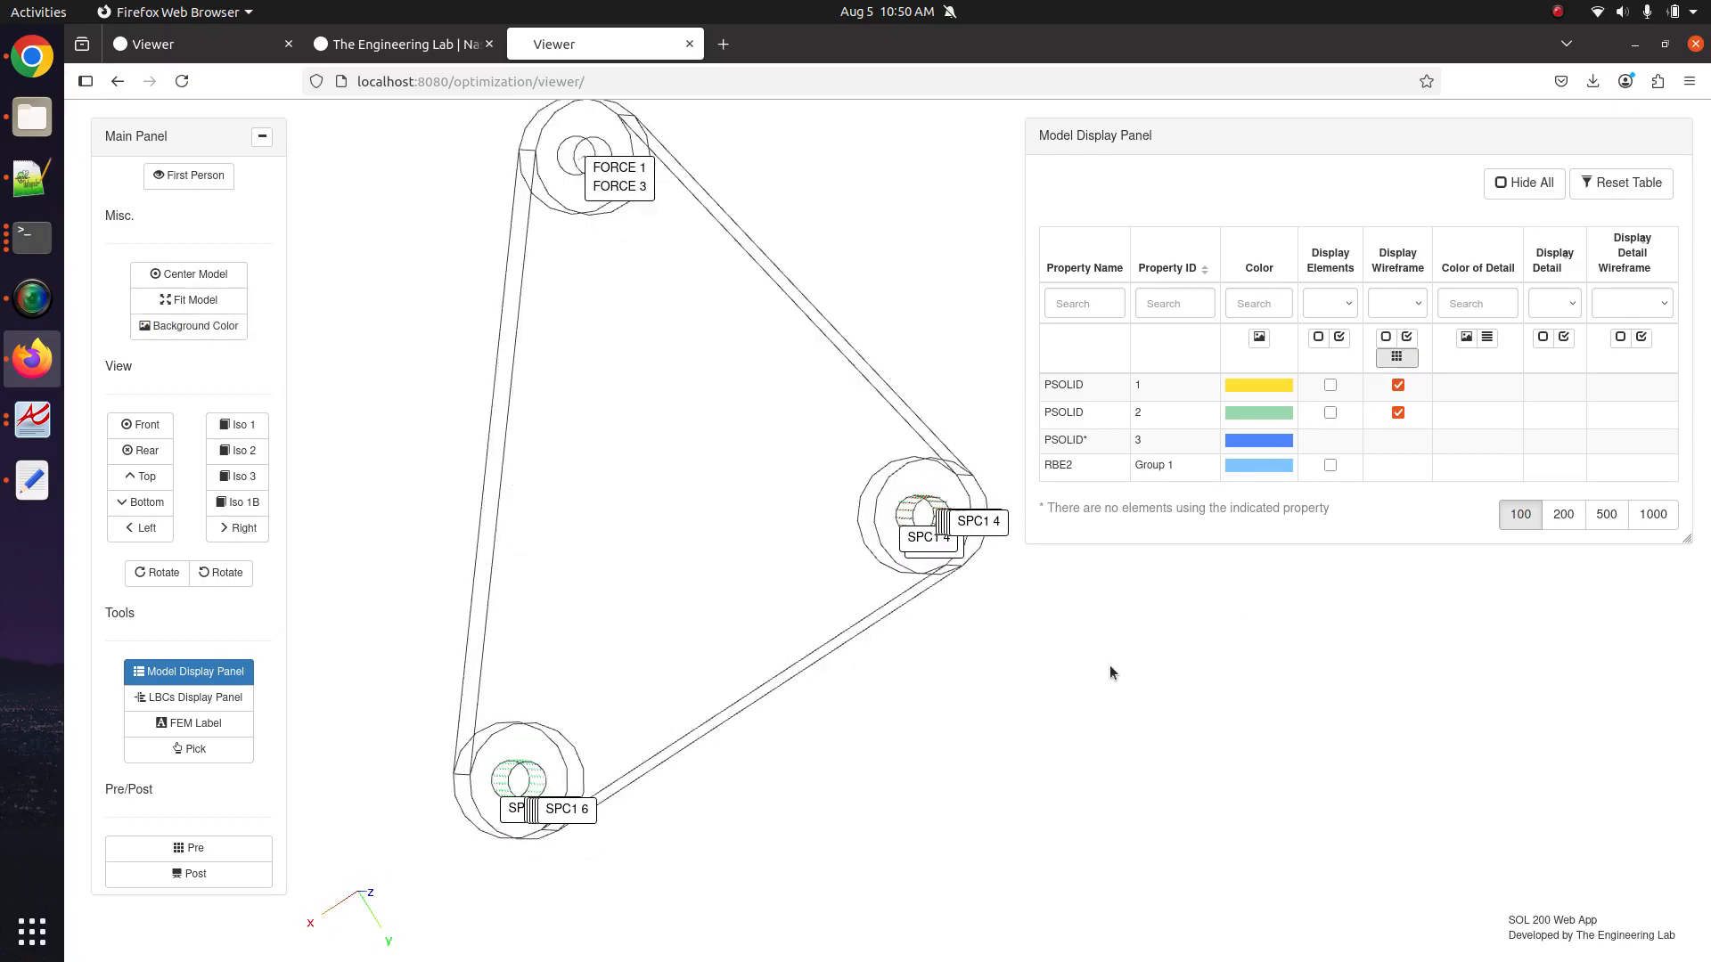
Shrink the LBCs arrow length to 0.1, then to 0.01.
click(195, 697)
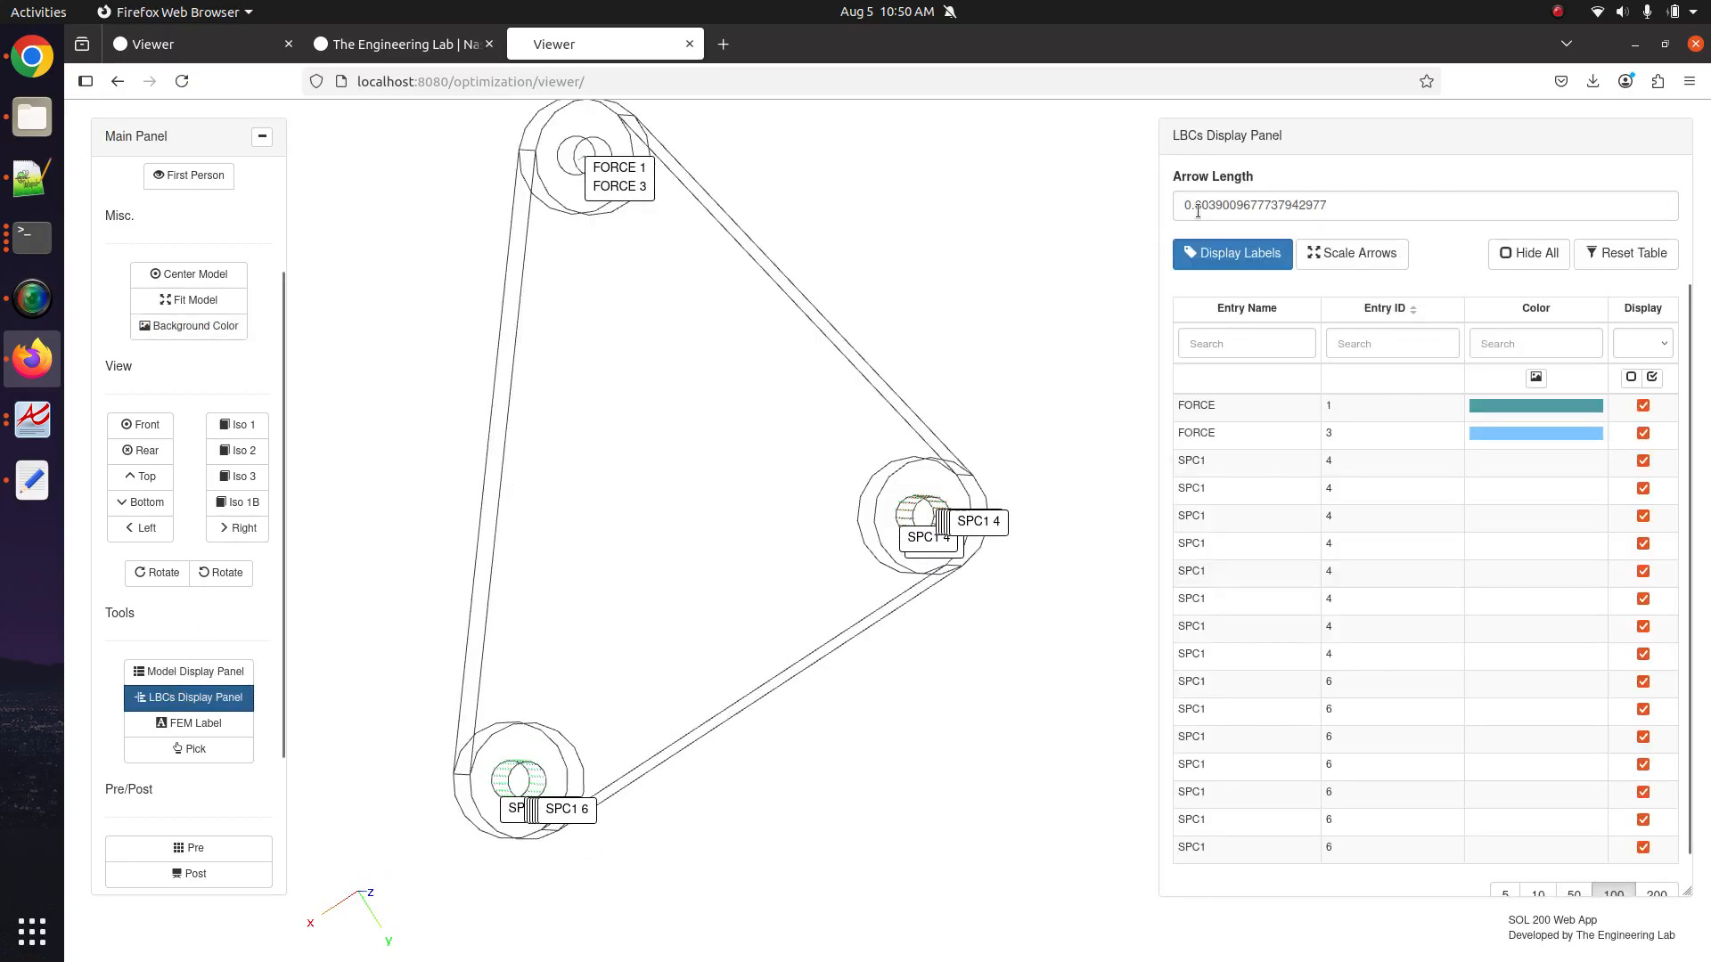
drag(1198, 207, 1354, 201)
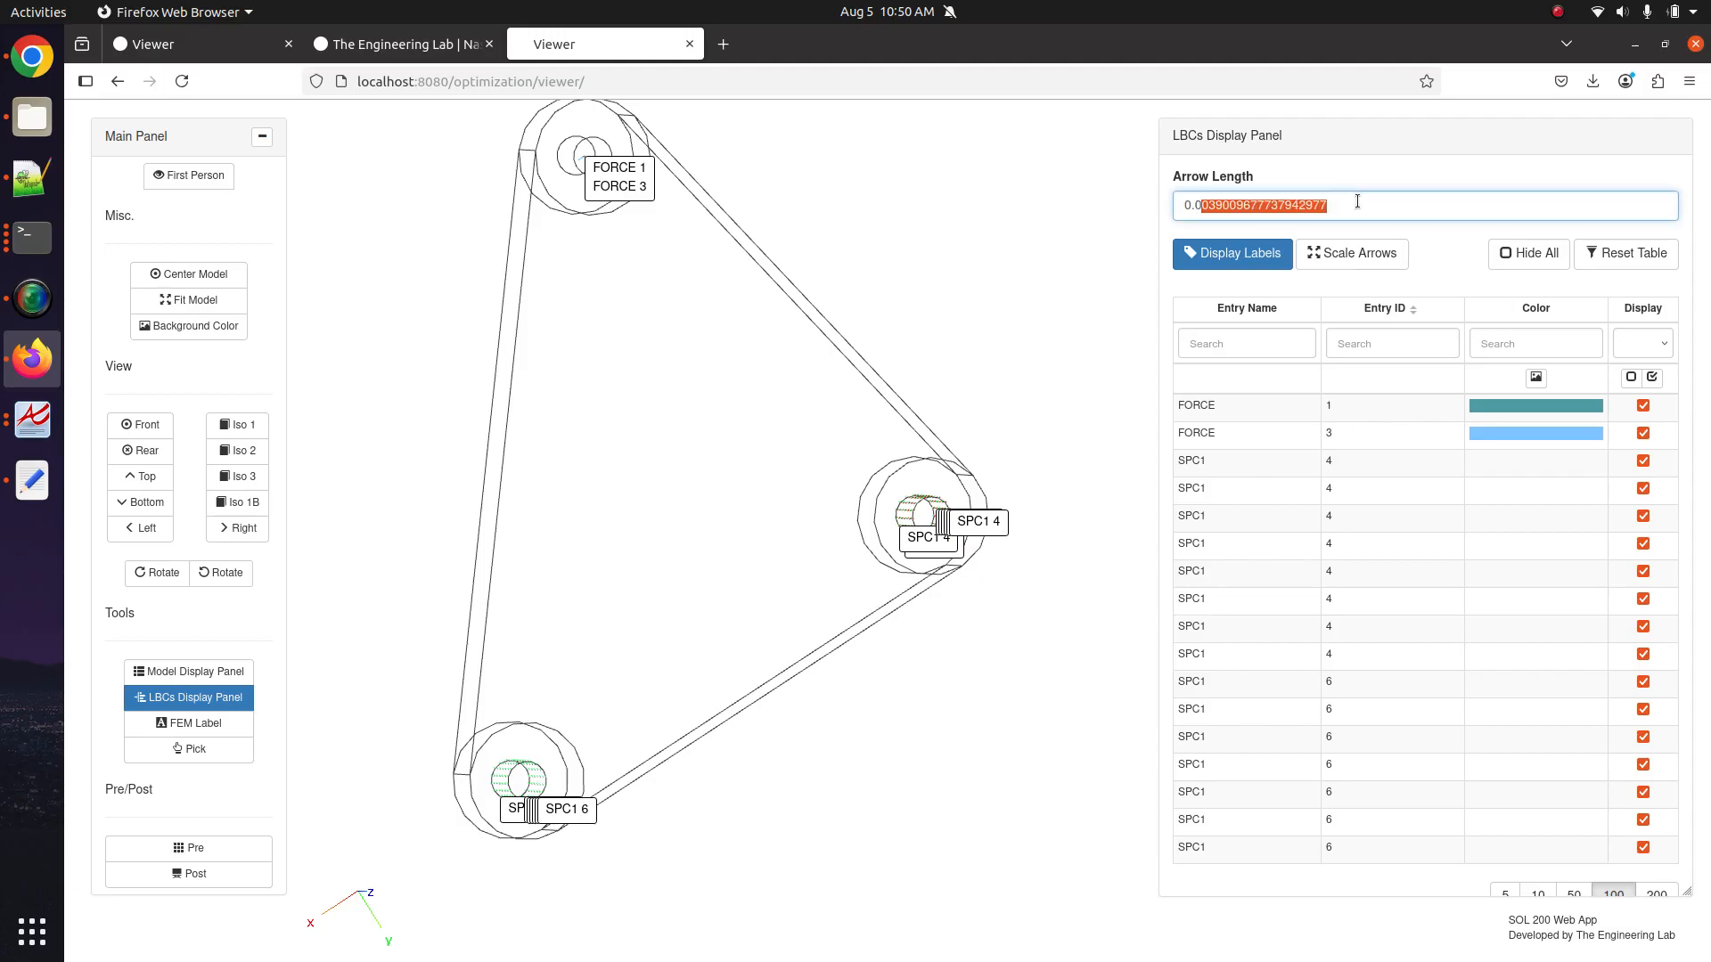
key(BackSpace)
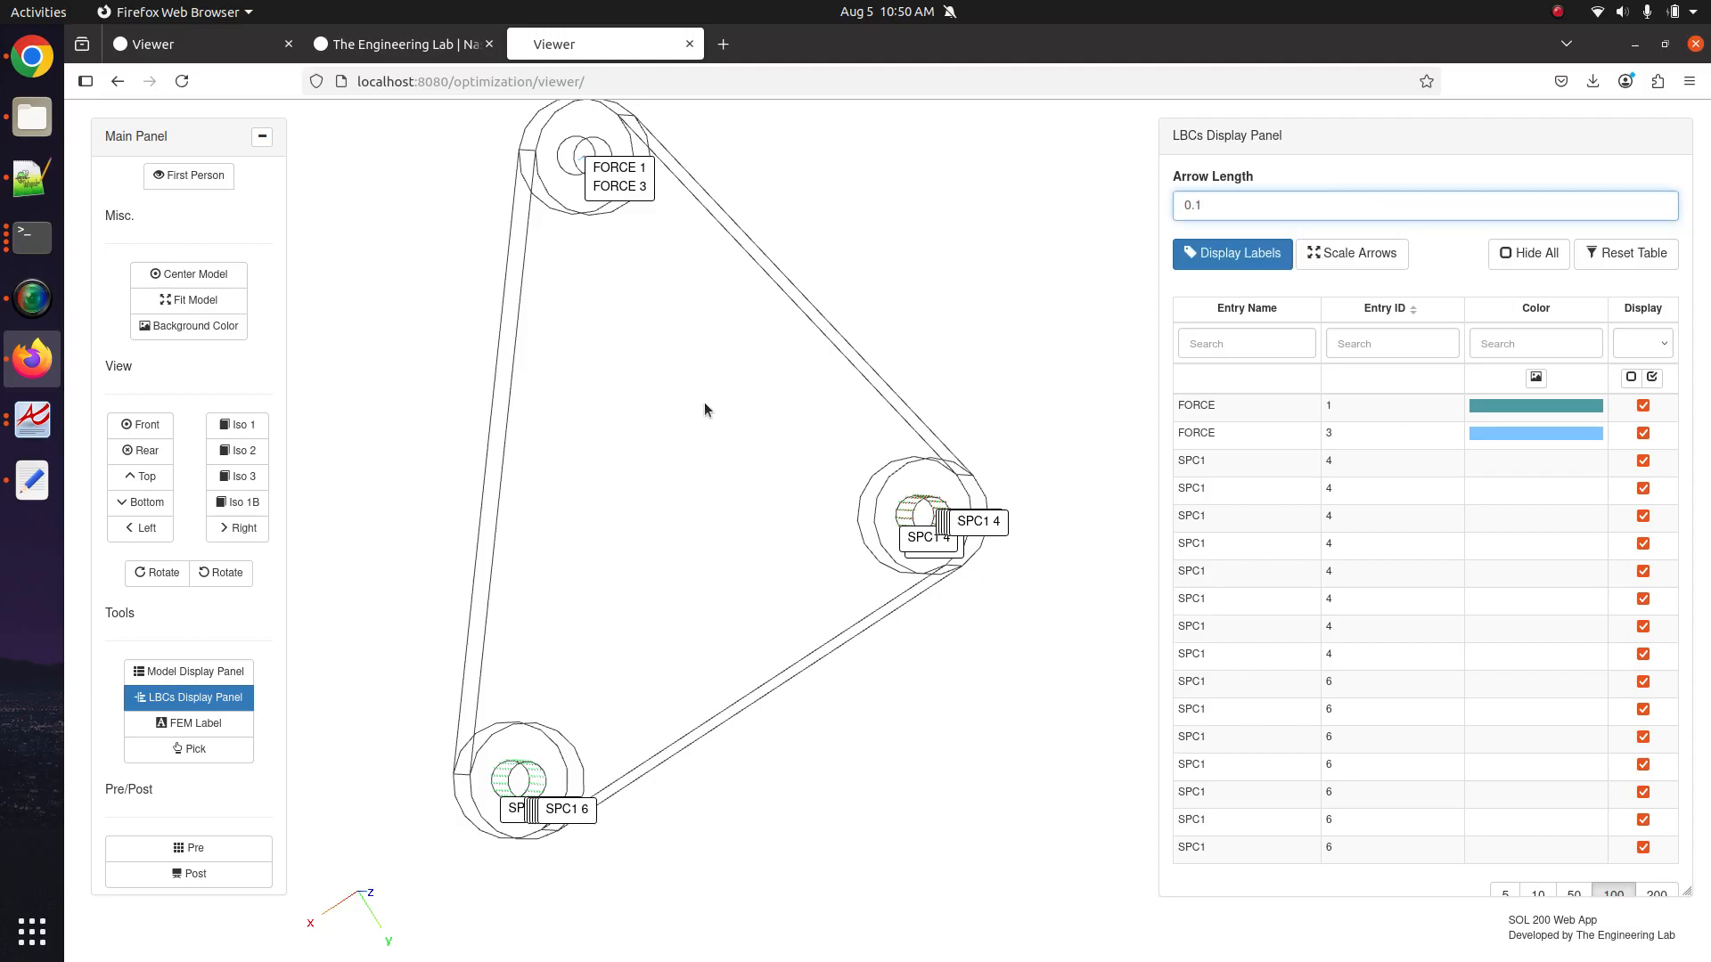
key(Return)
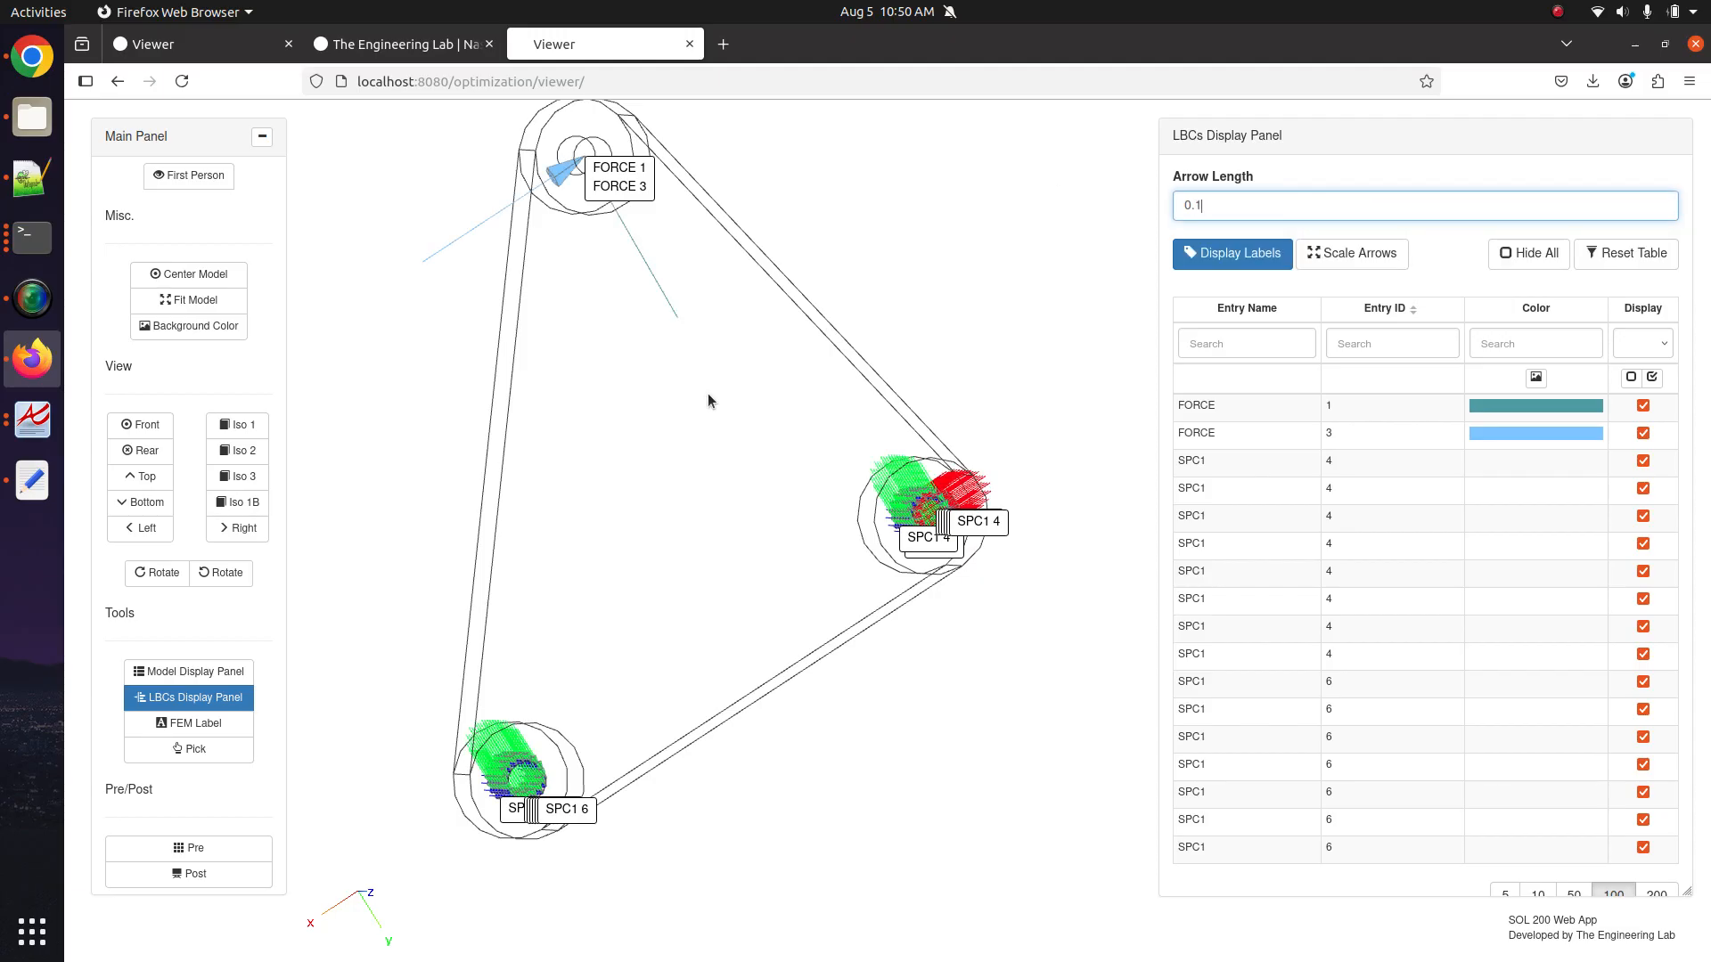
scroll(725, 565, up, 5)
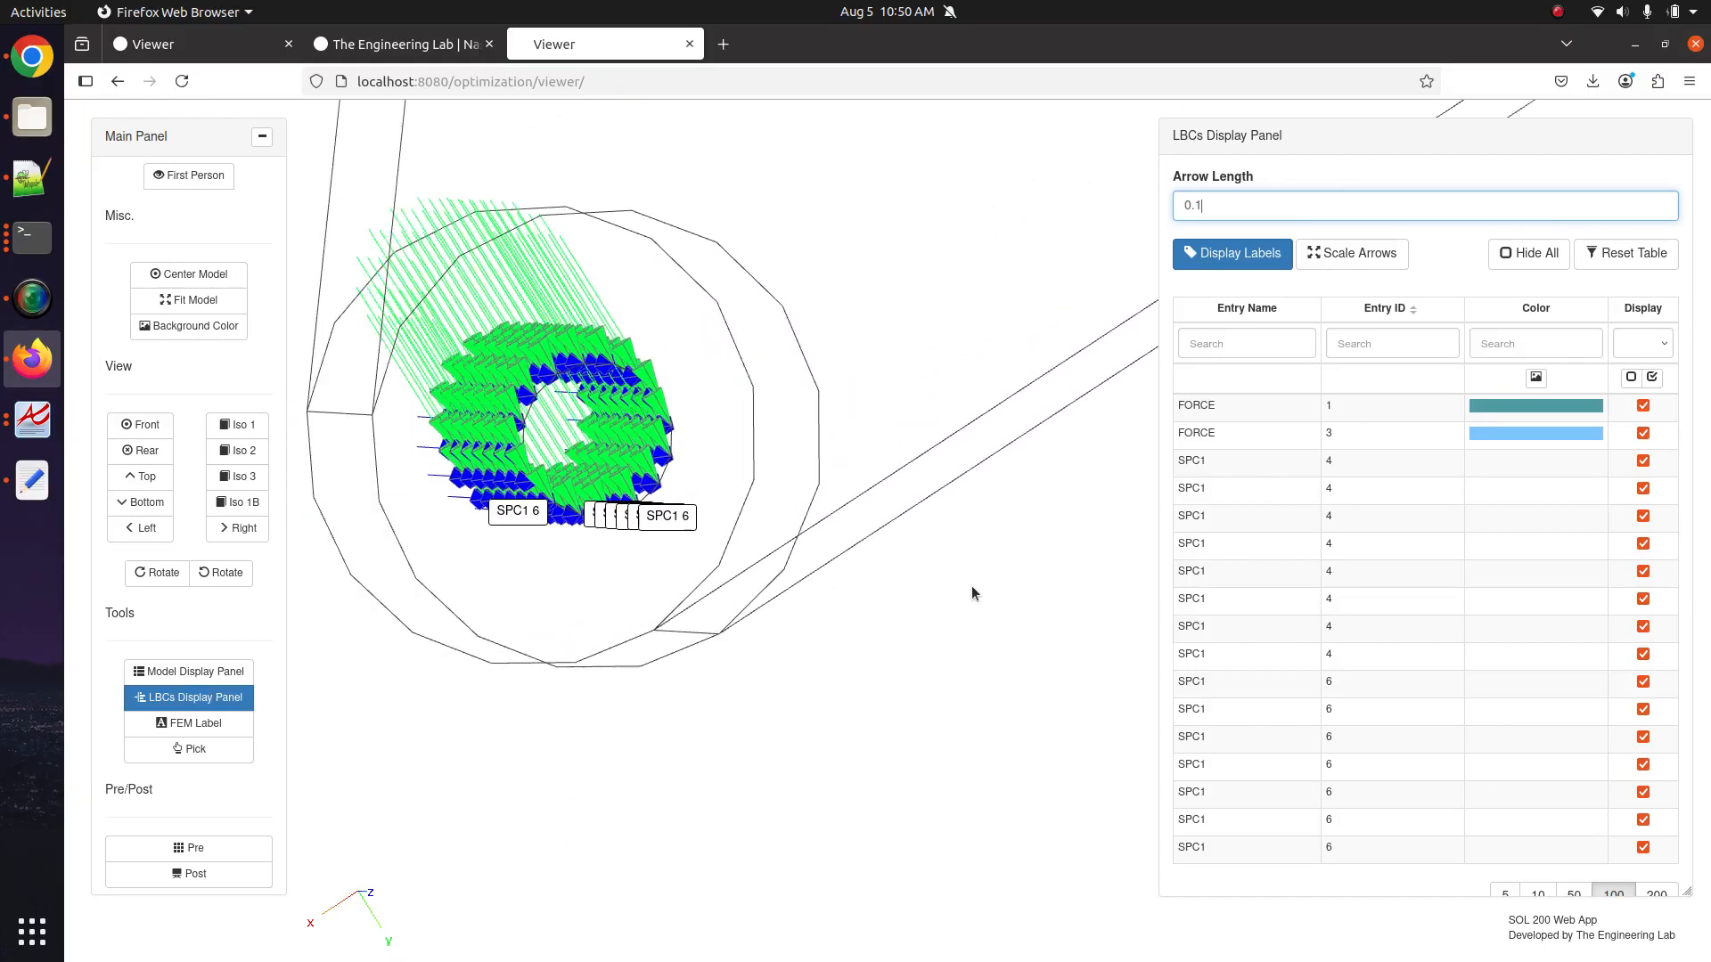
scroll(836, 540, up, 5)
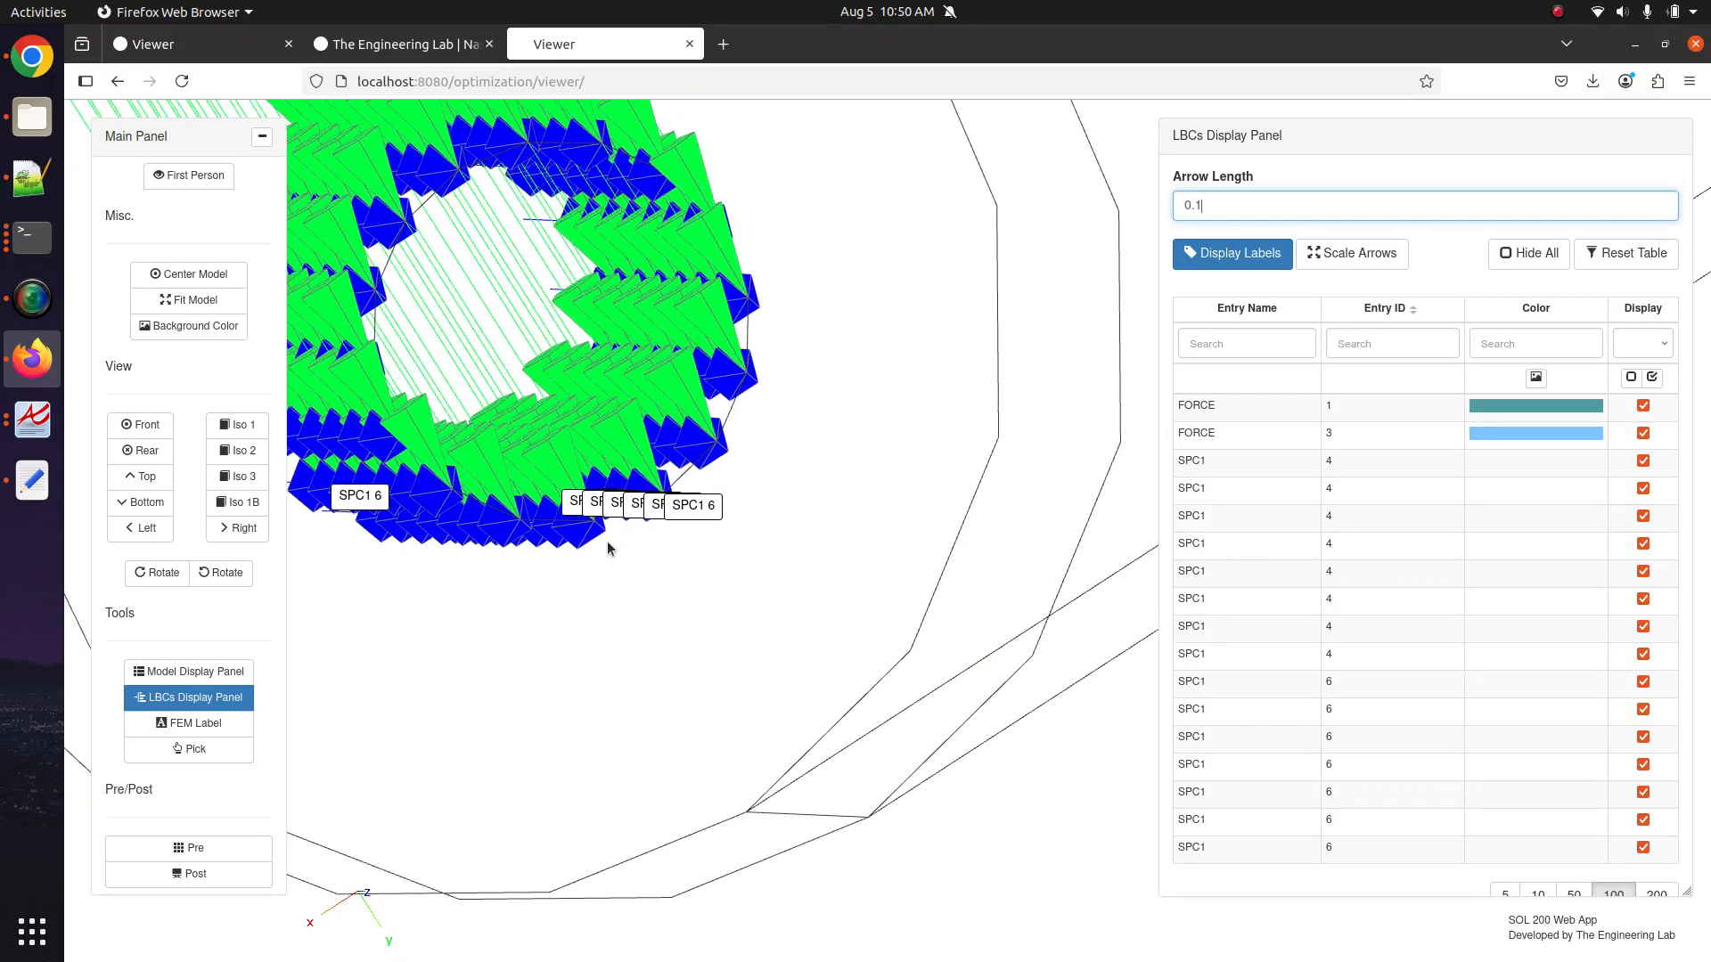
drag(608, 548, 930, 725)
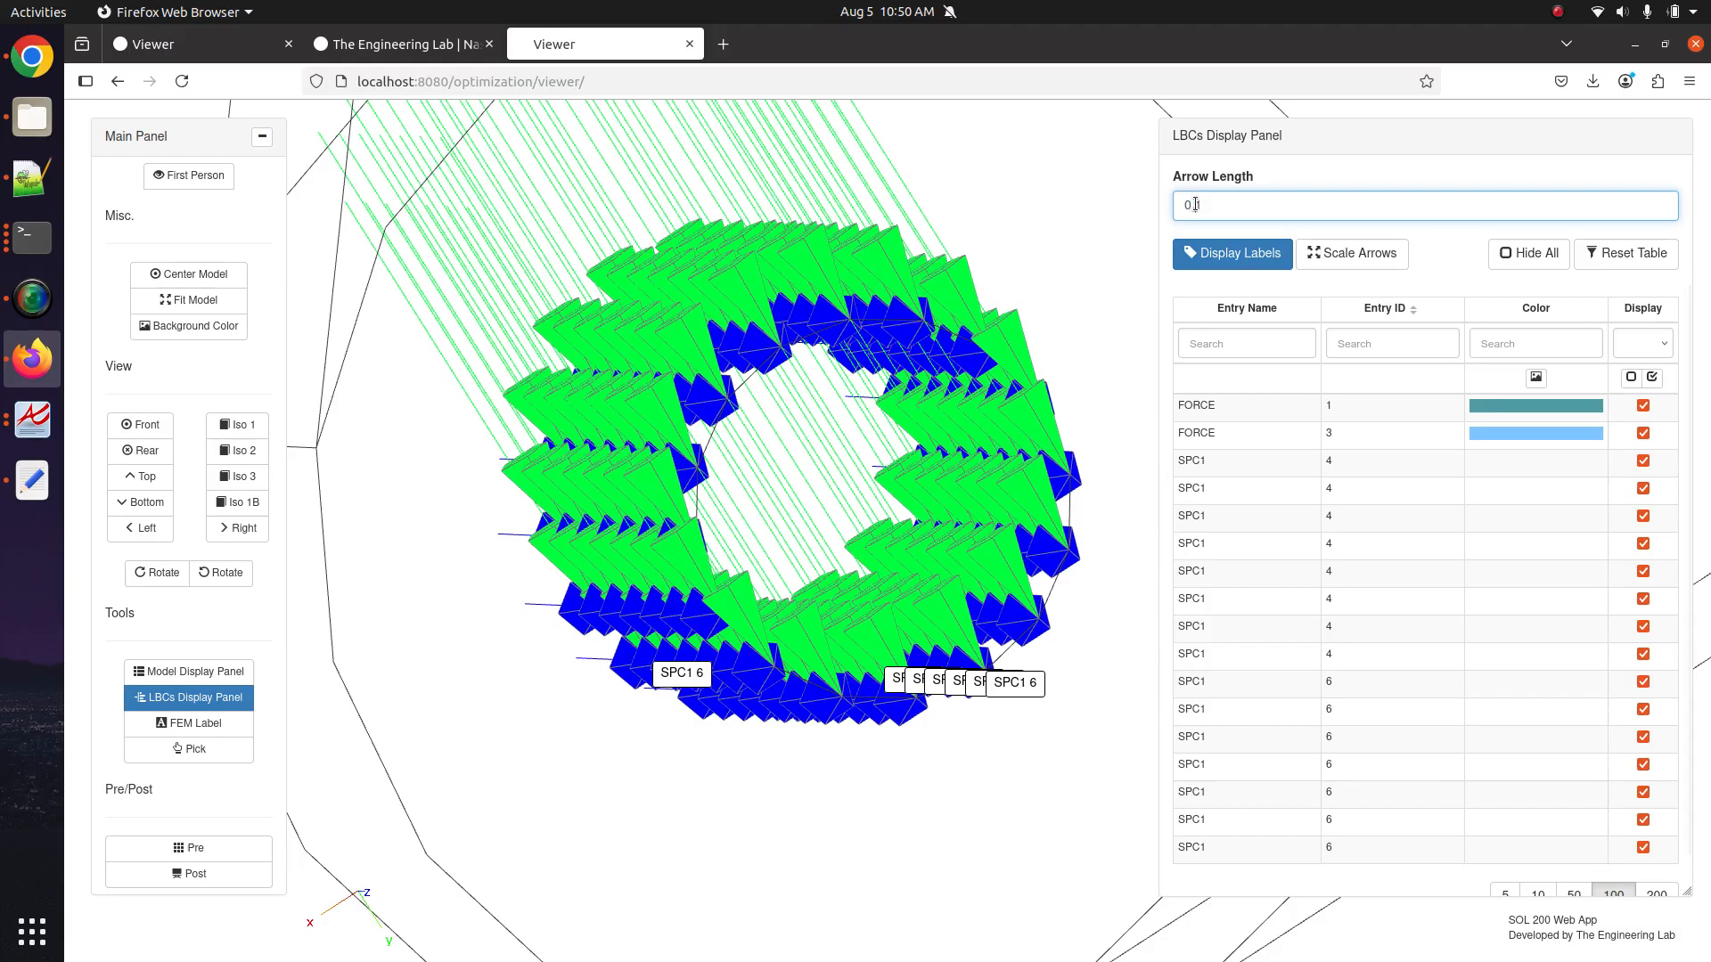
text(0)
key(Return)
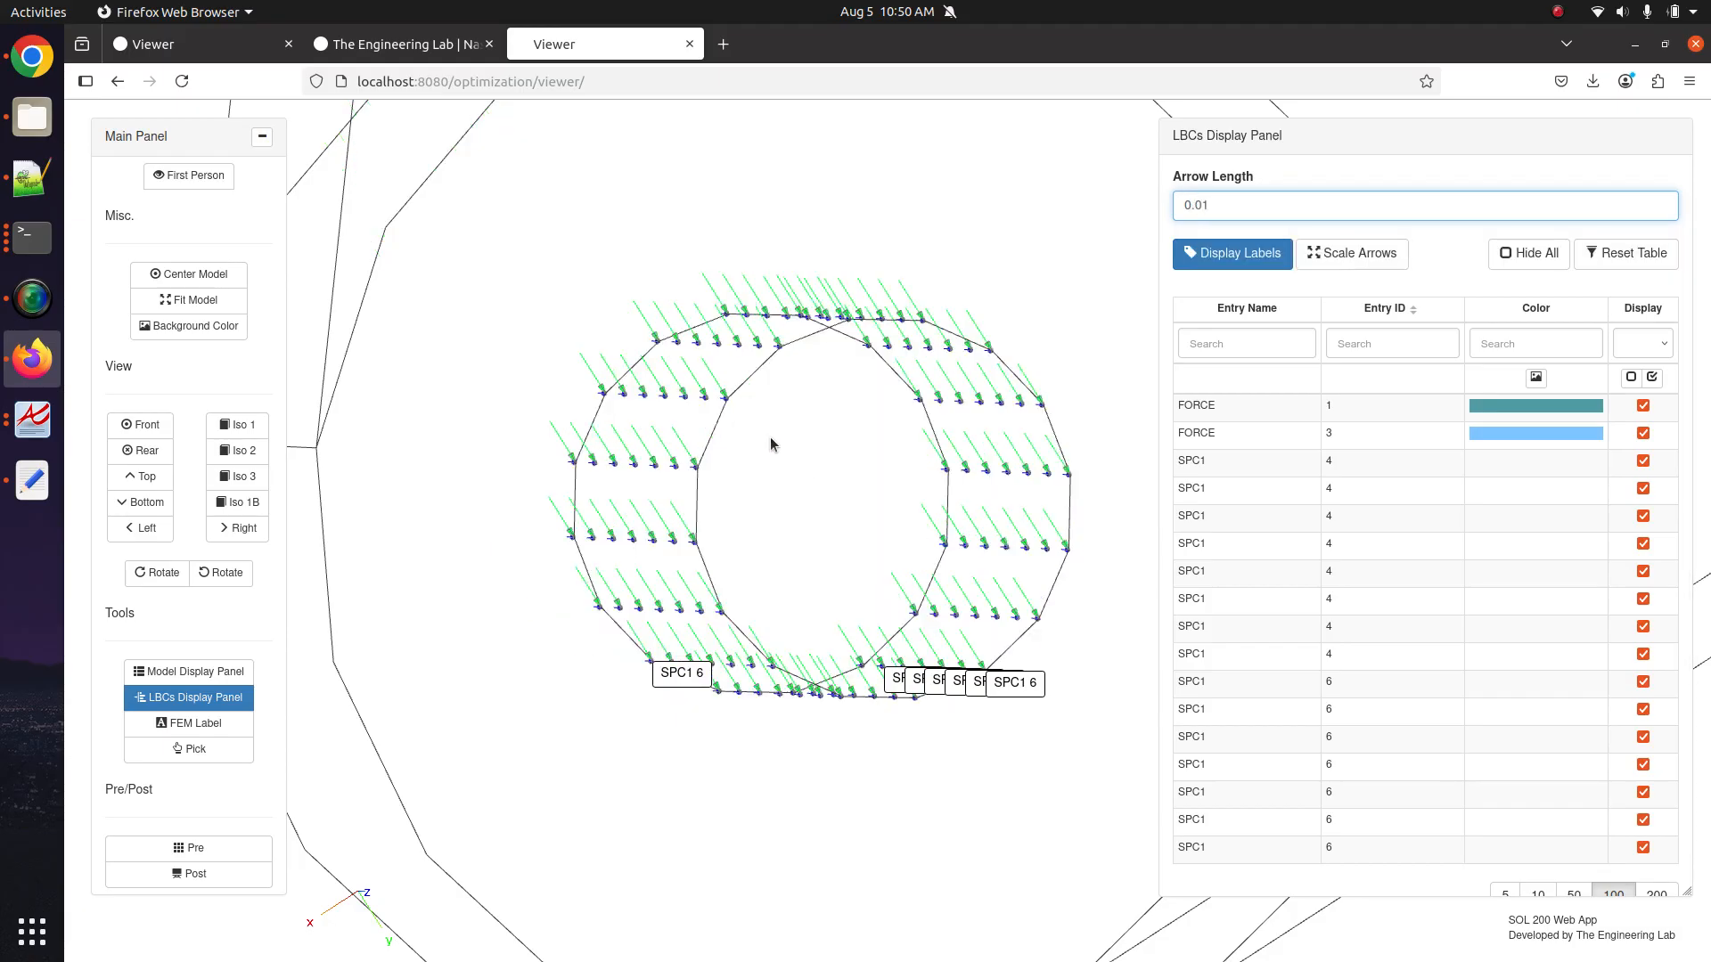
Pan, zoom and orbit to inspect the small constraint arrows at the holes.
drag(770, 444, 565, 440)
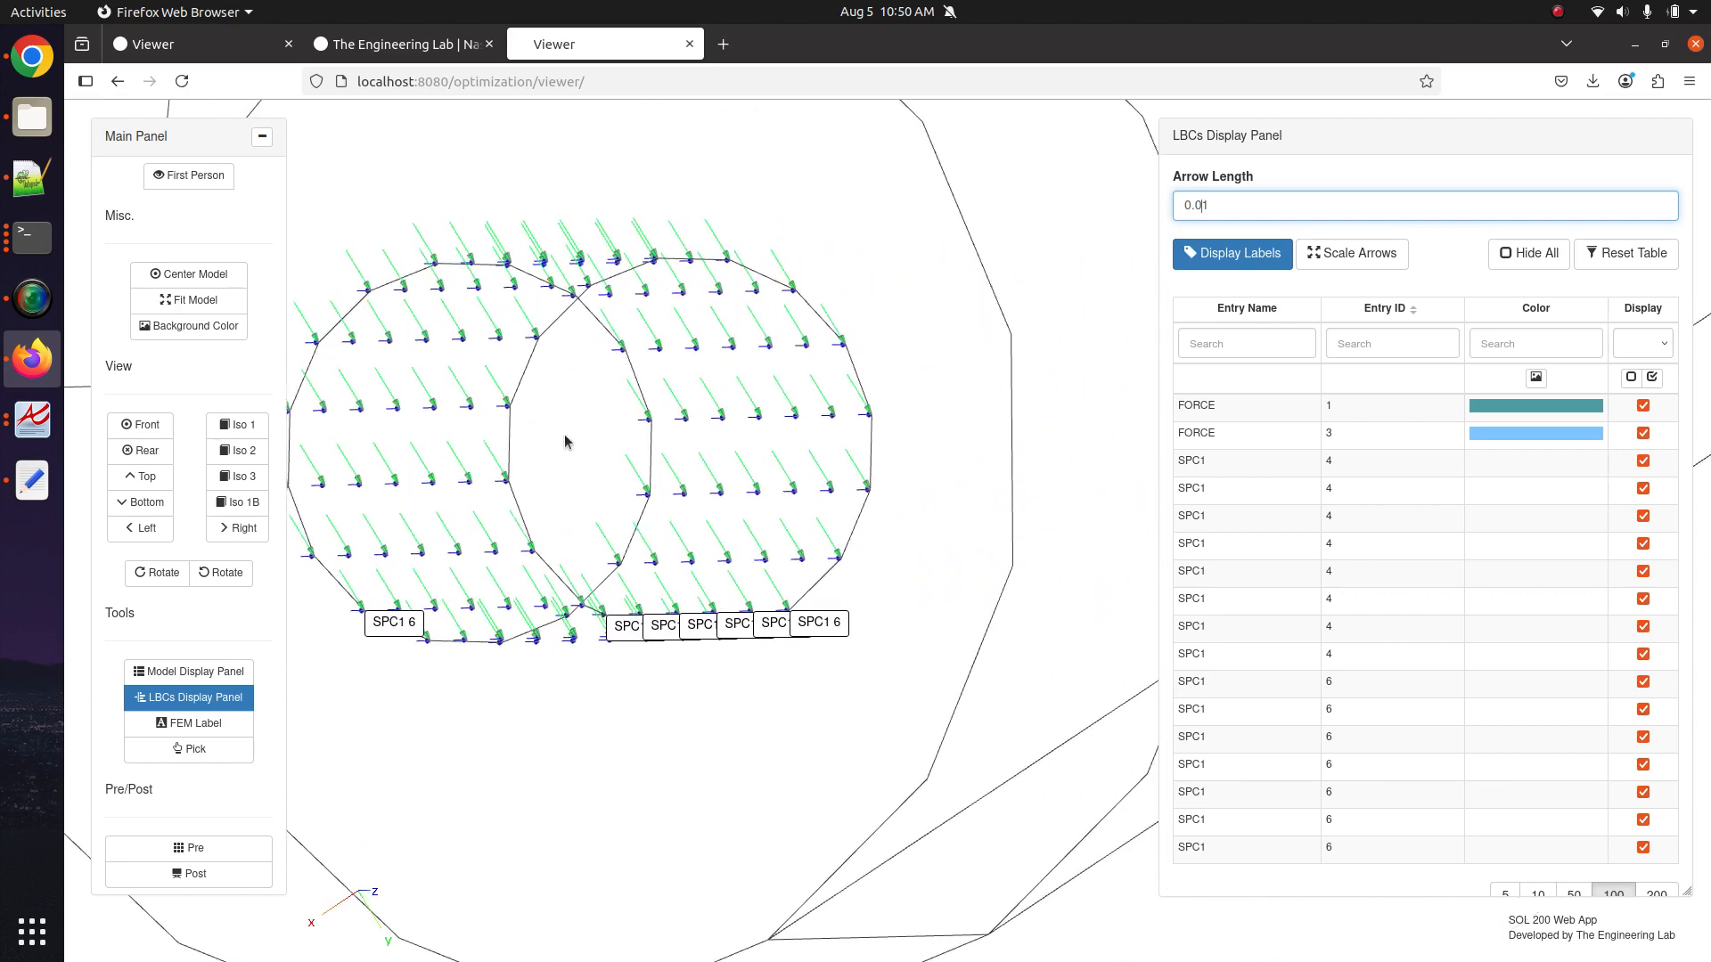
scroll(859, 603, up, 10)
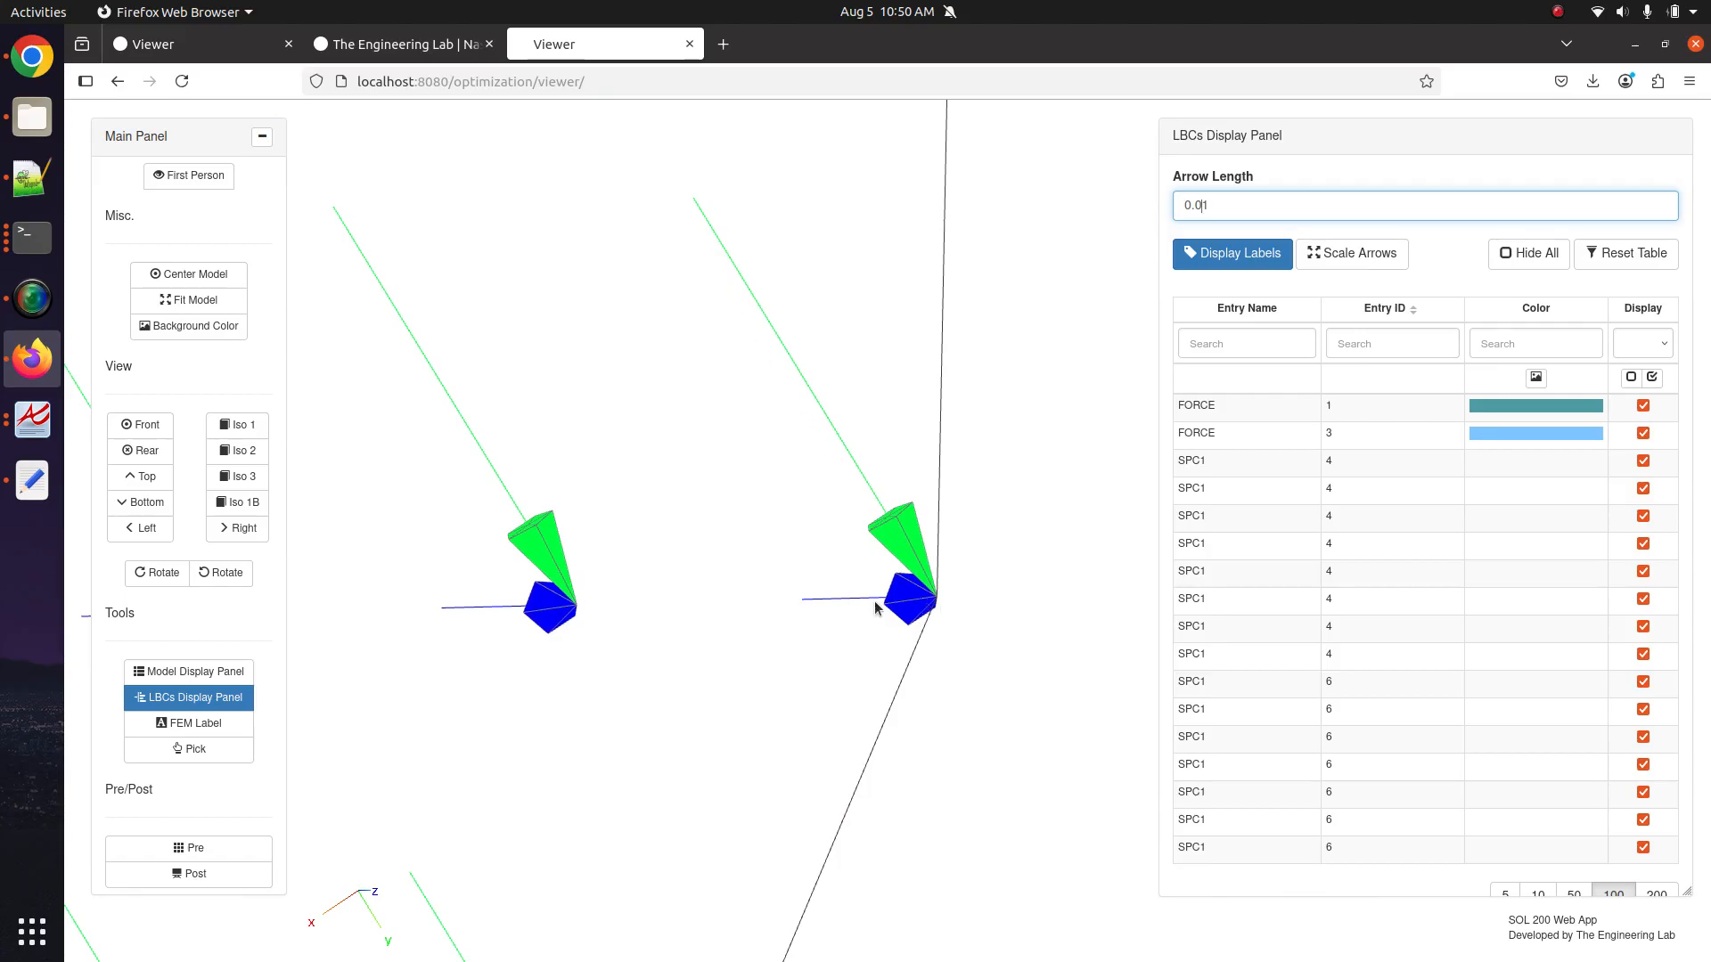
scroll(713, 617, down, 10)
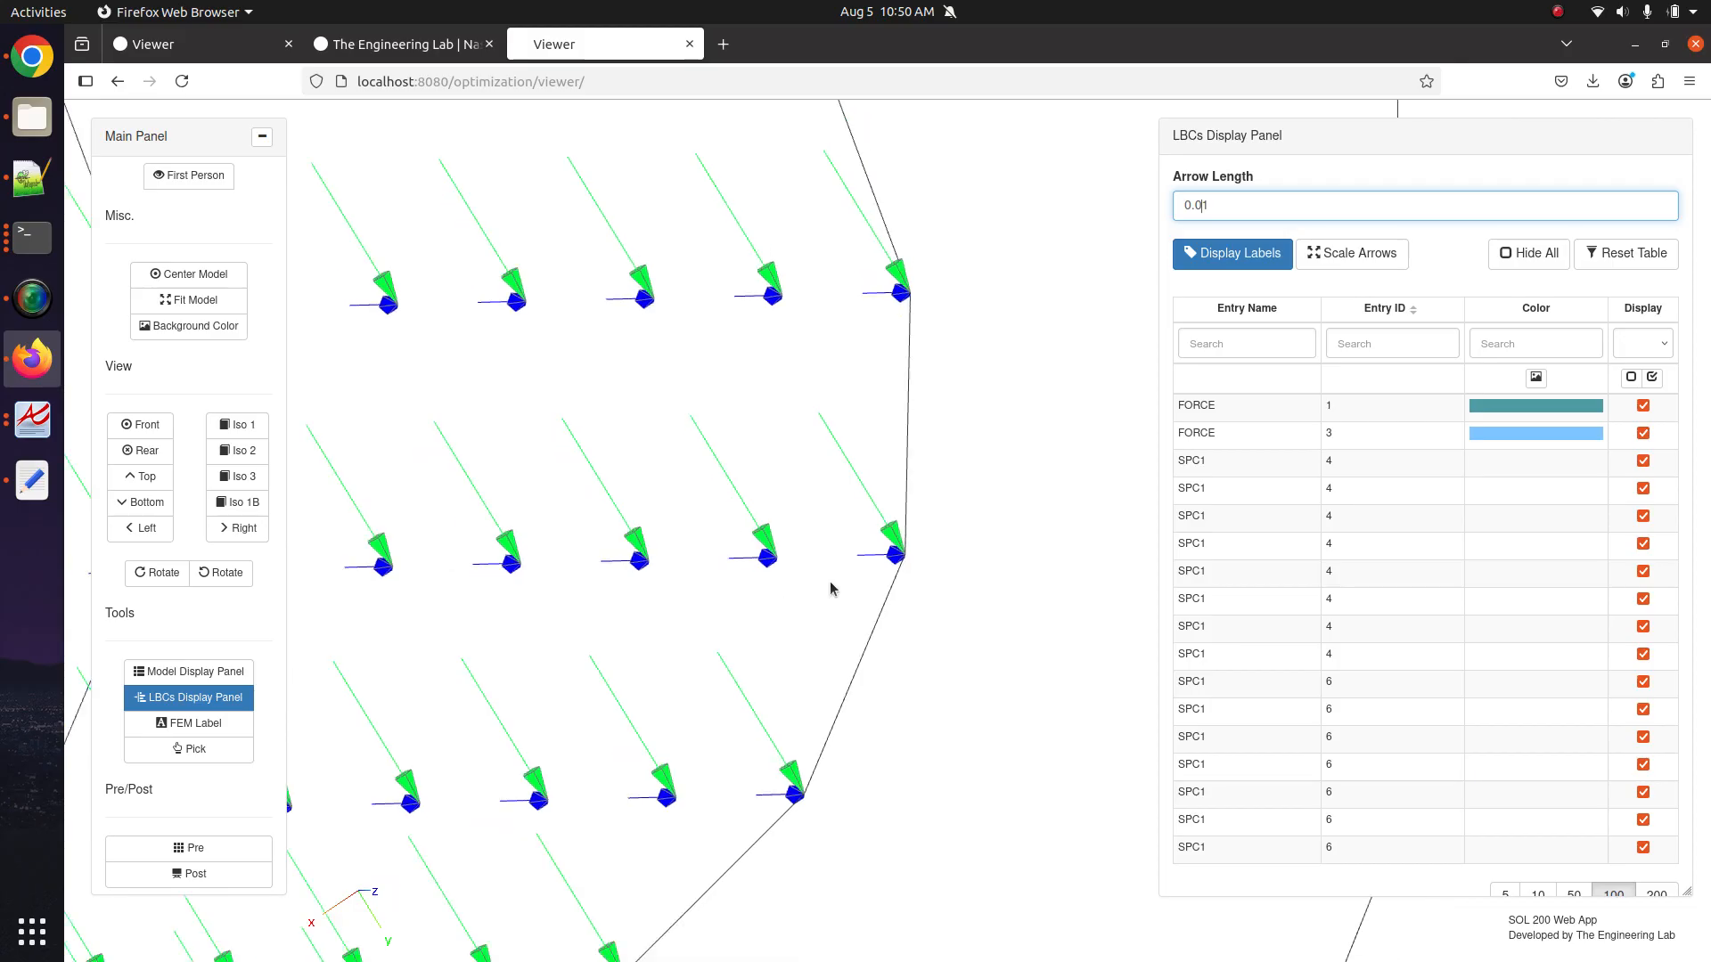
drag(844, 504, 465, 533)
scroll(465, 533, down, 5)
scroll(650, 477, up, 5)
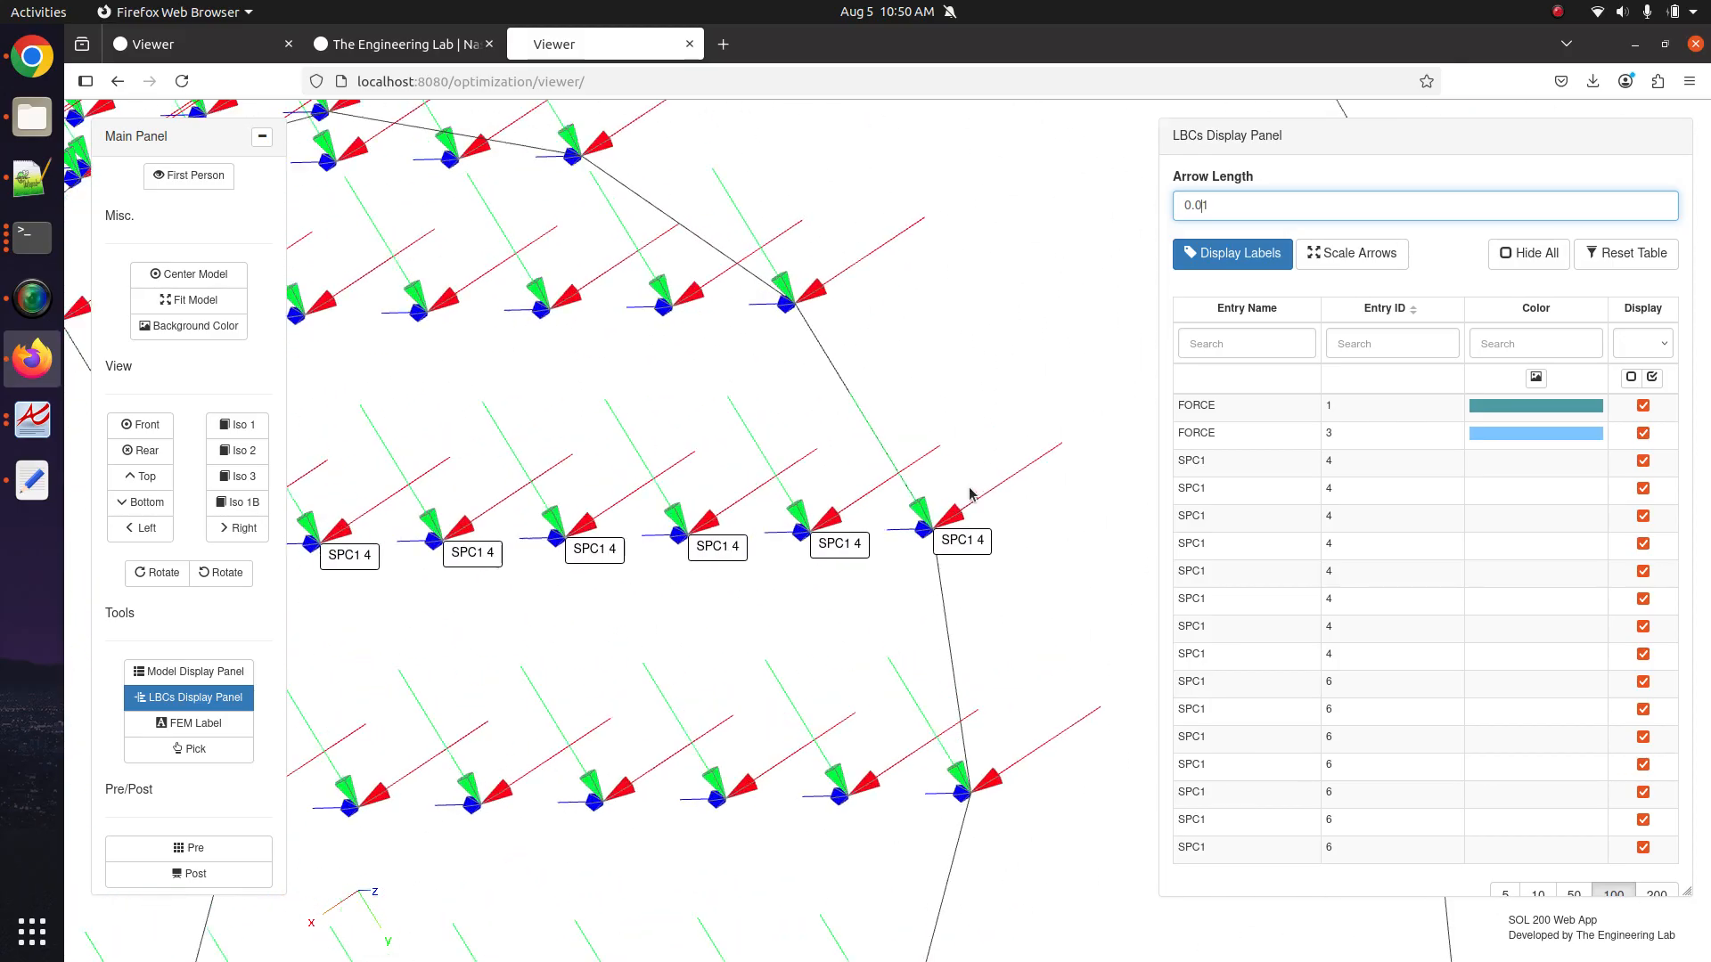
Zoom and pan to centre the upper hole carrying the FORCE arrows.
scroll(708, 507, up, 3)
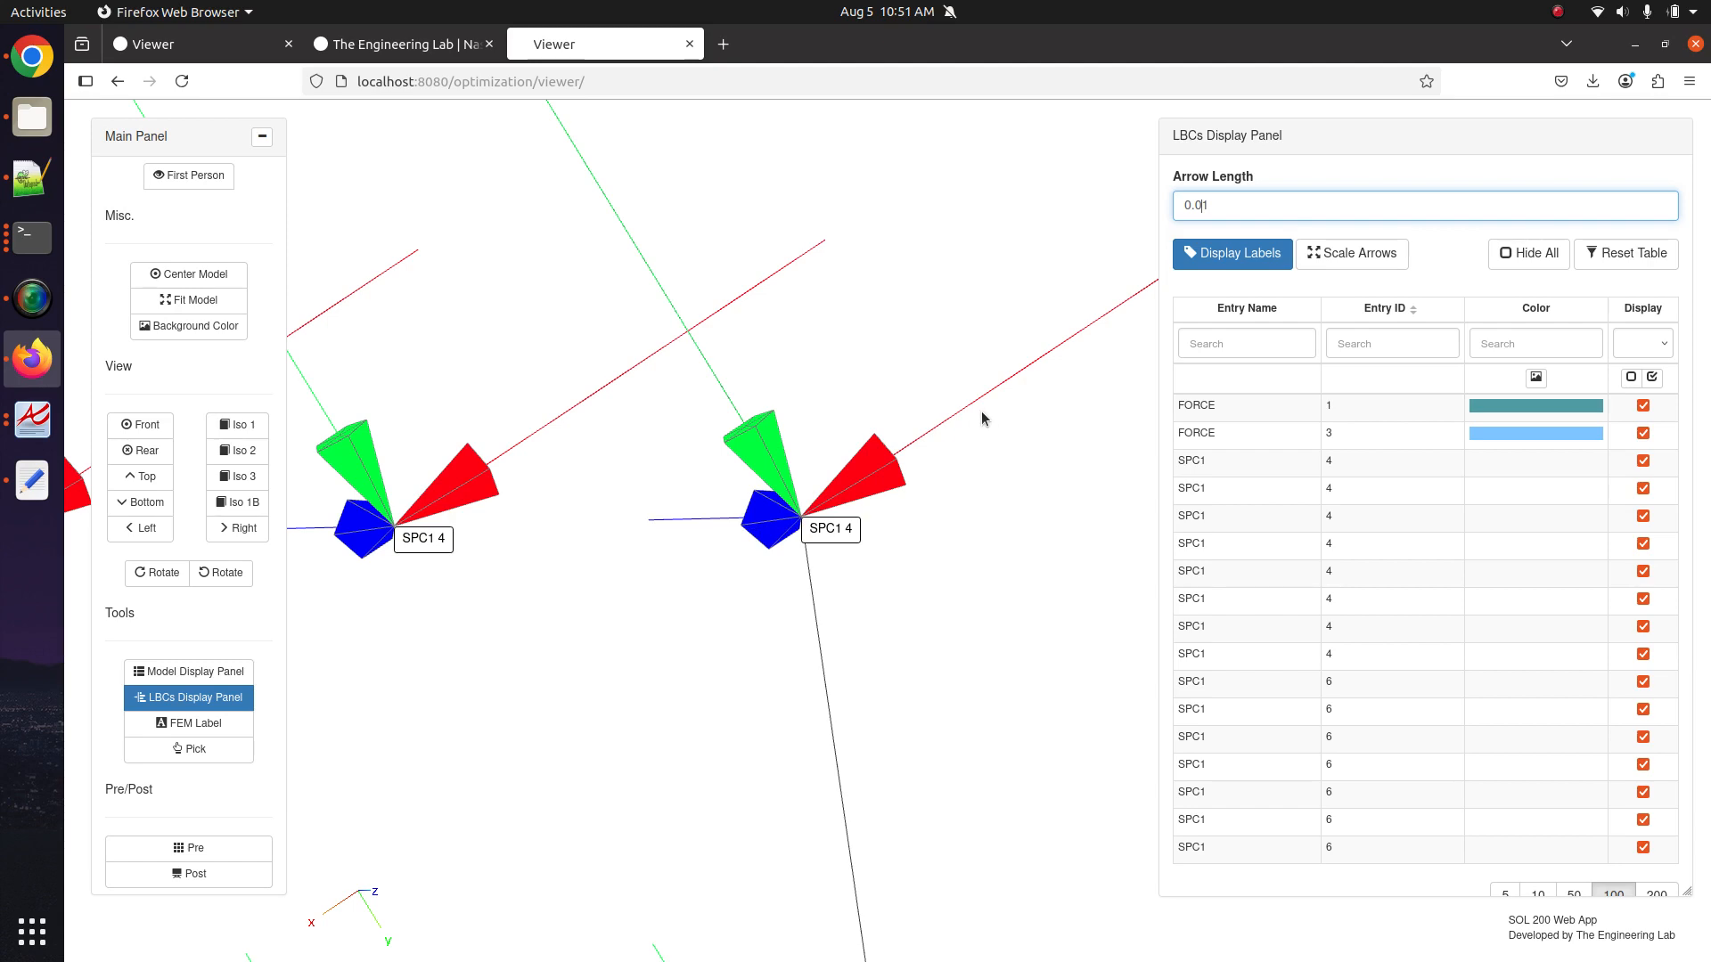
scroll(906, 526, down, 5)
scroll(908, 533, down, 8)
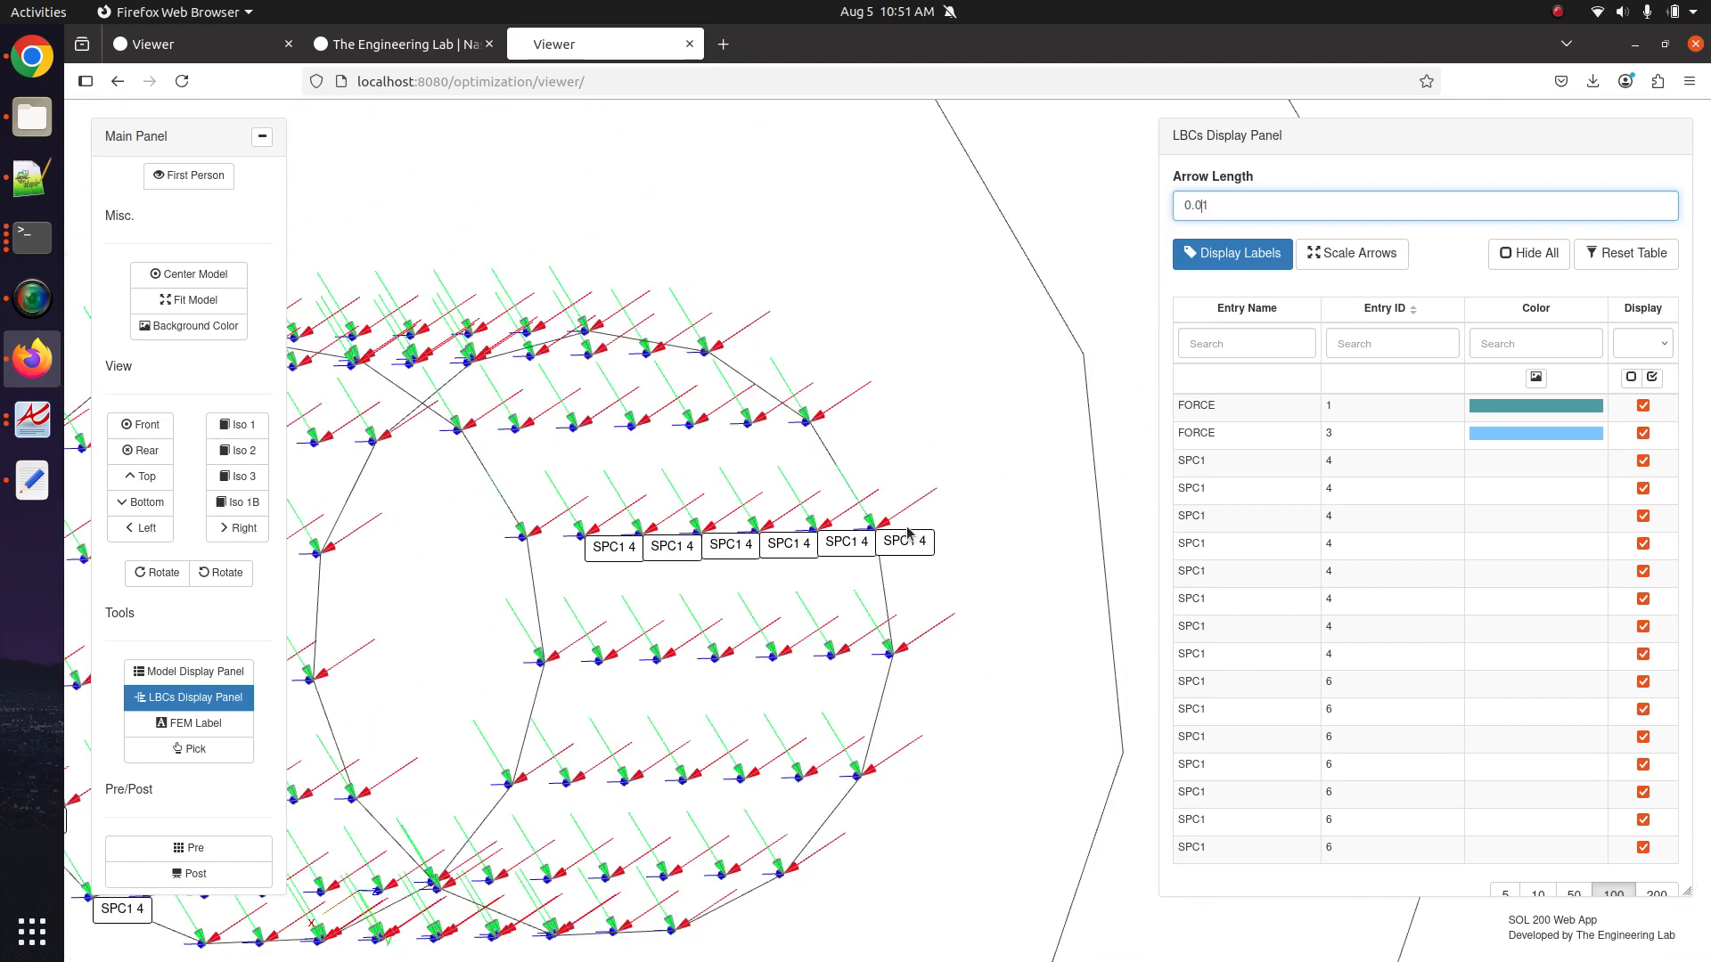
scroll(898, 533, down, 8)
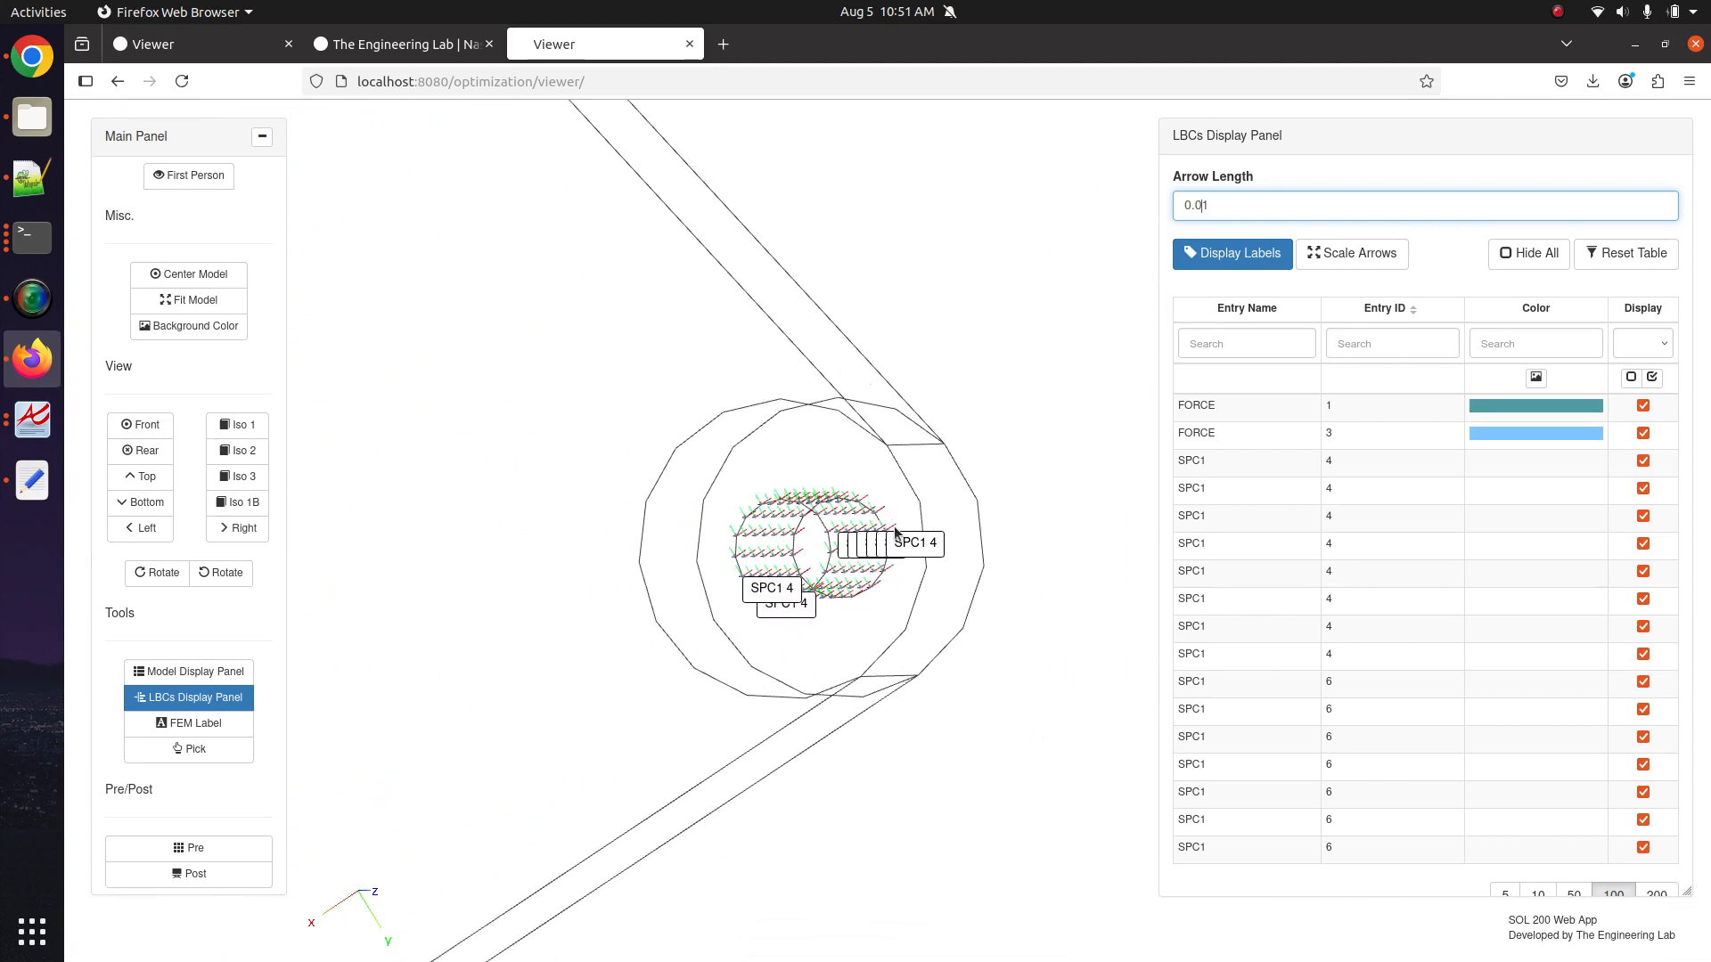
drag(624, 390, 779, 565)
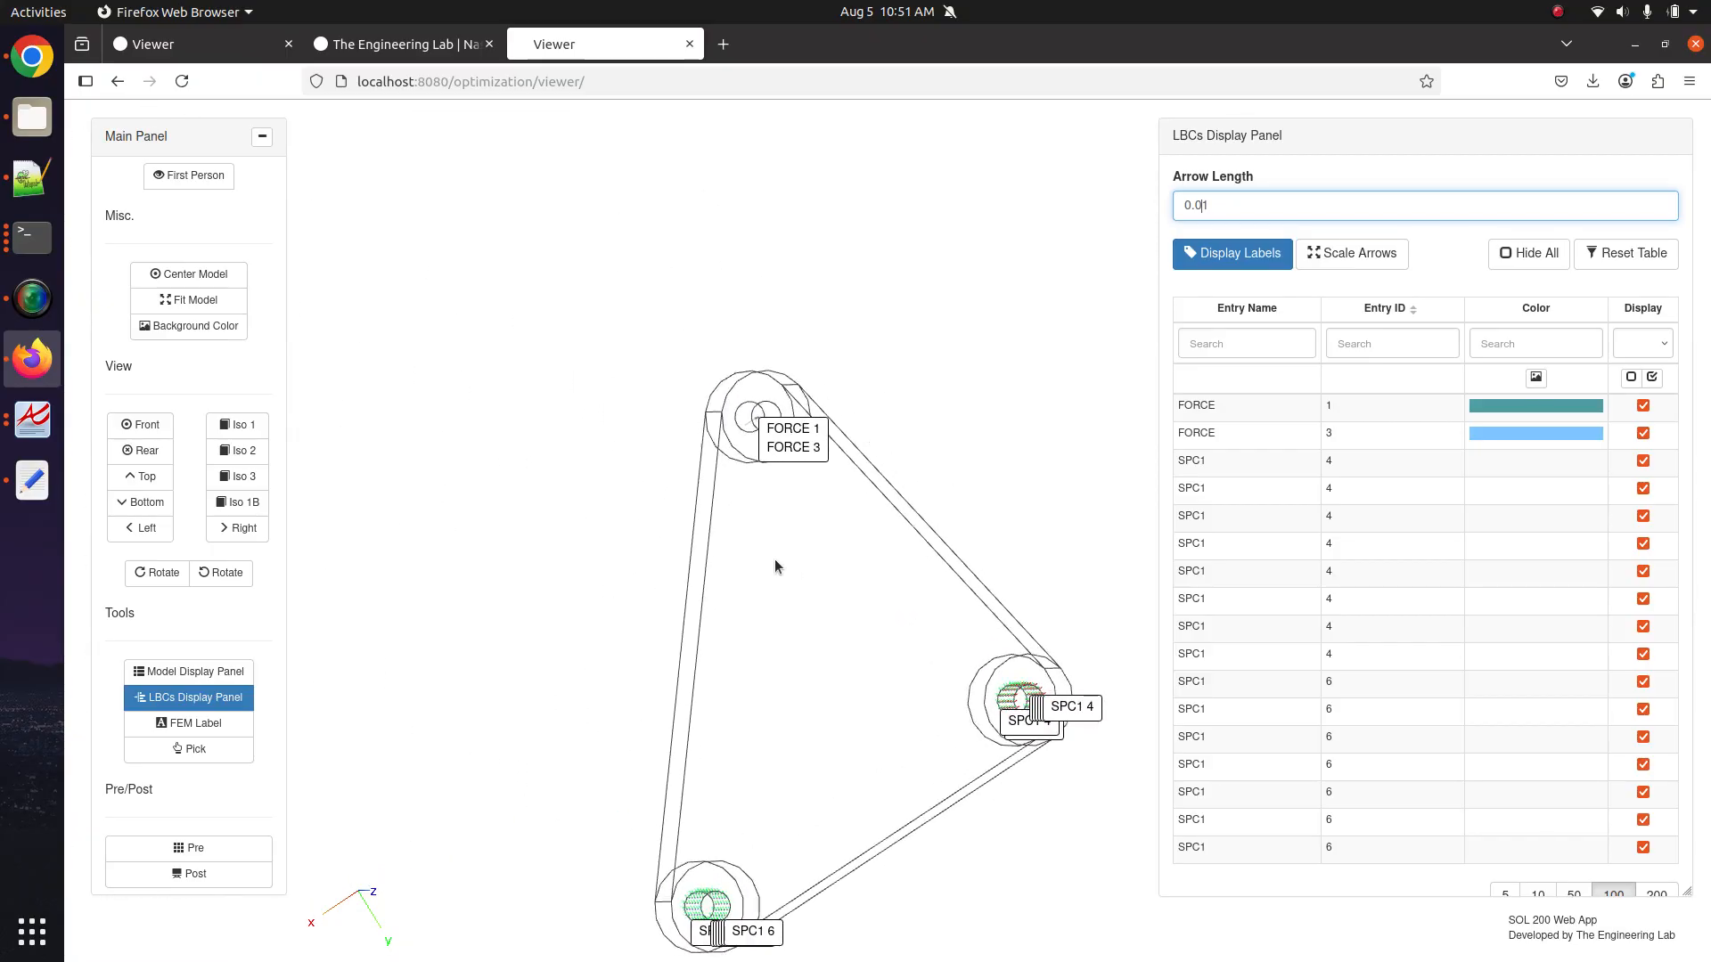
scroll(764, 485, up, 8)
scroll(1043, 774, down, 4)
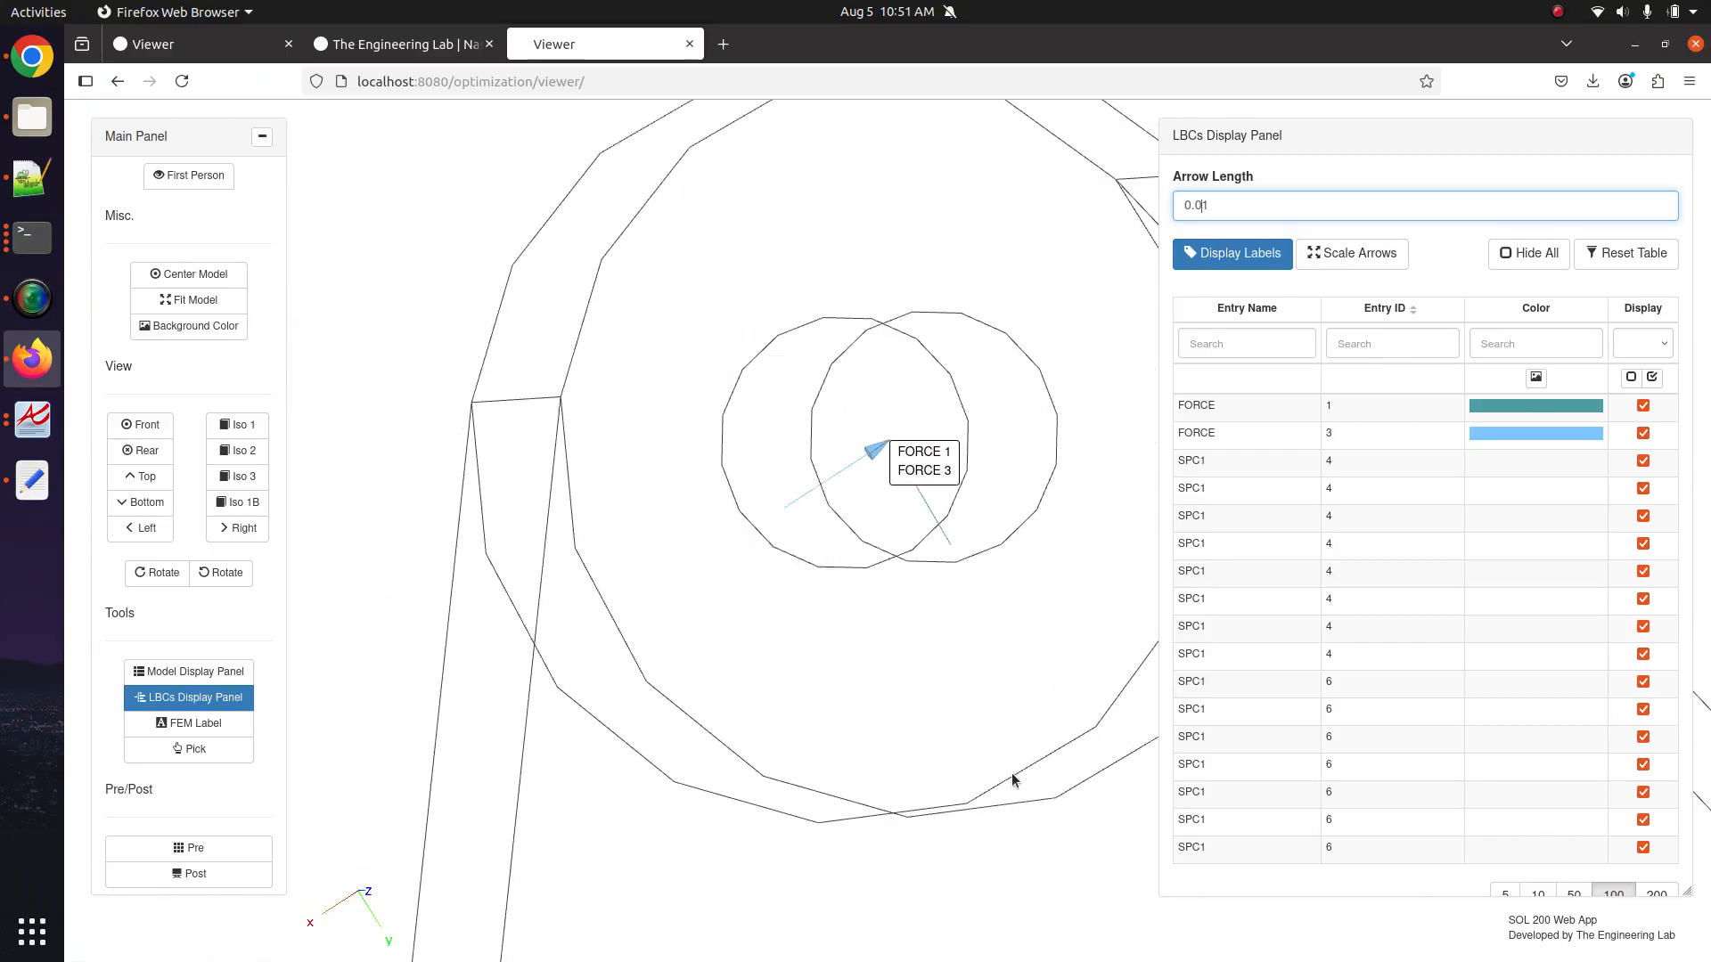
scroll(962, 600, up, 6)
scroll(813, 495, up, 5)
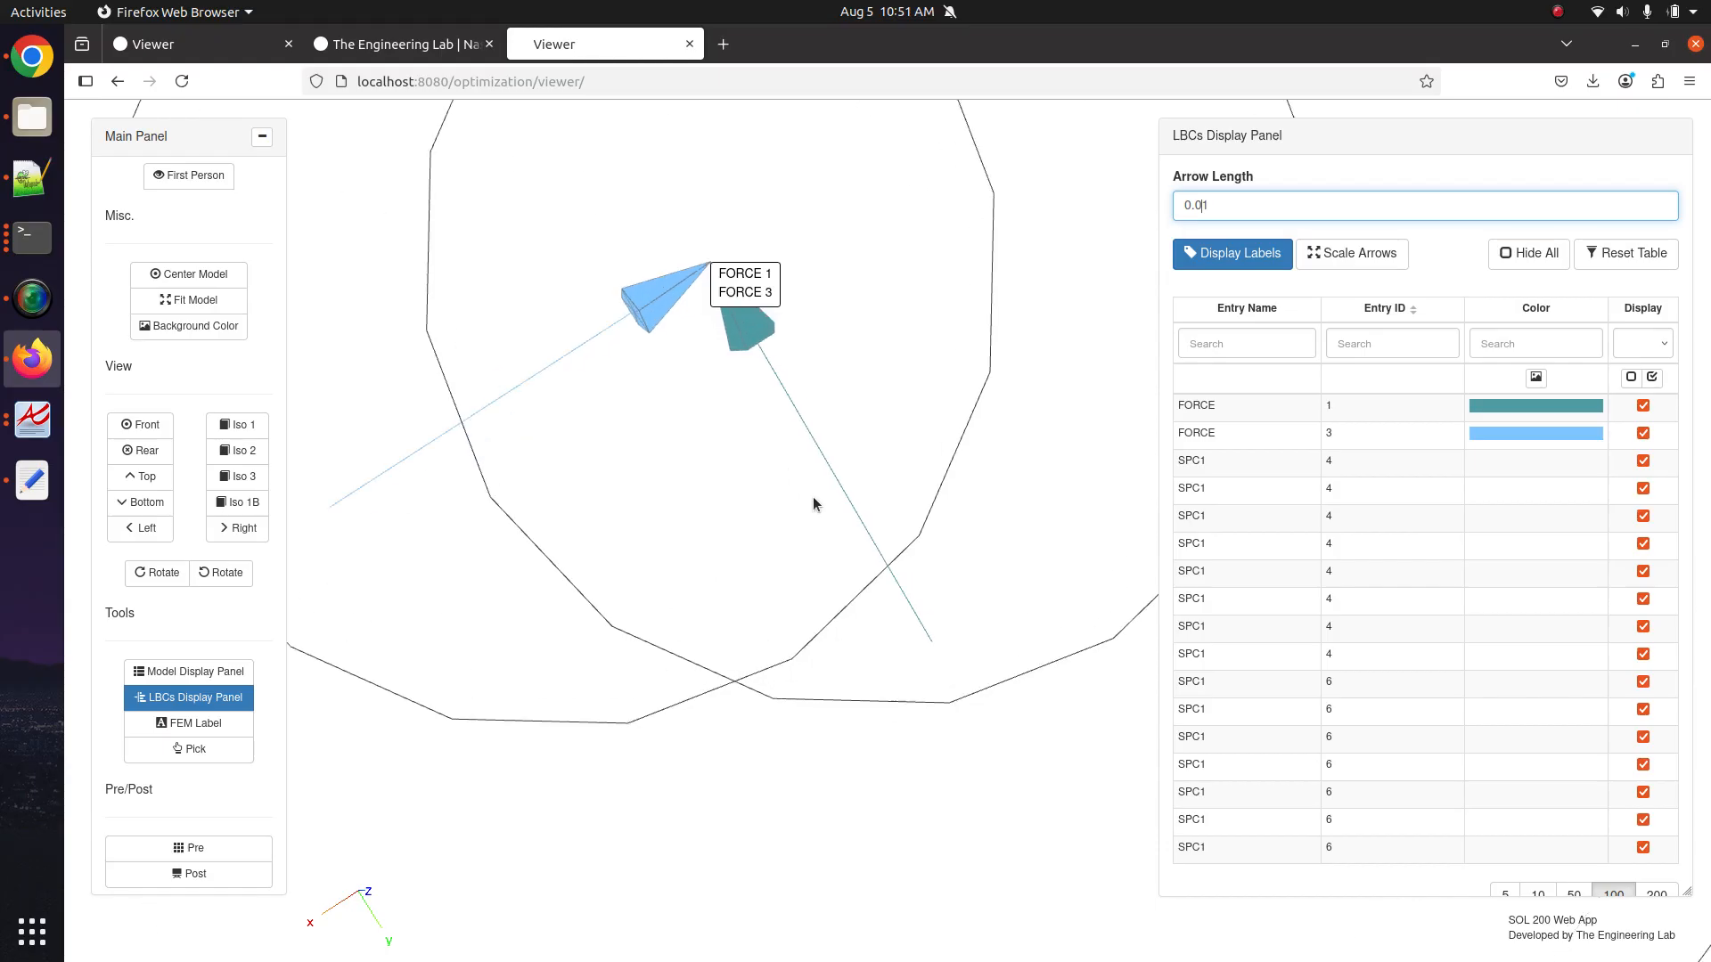
Rotate and reposition the bracket to examine FORCE 1, FORCE 3 and all load labels.
click(219, 574)
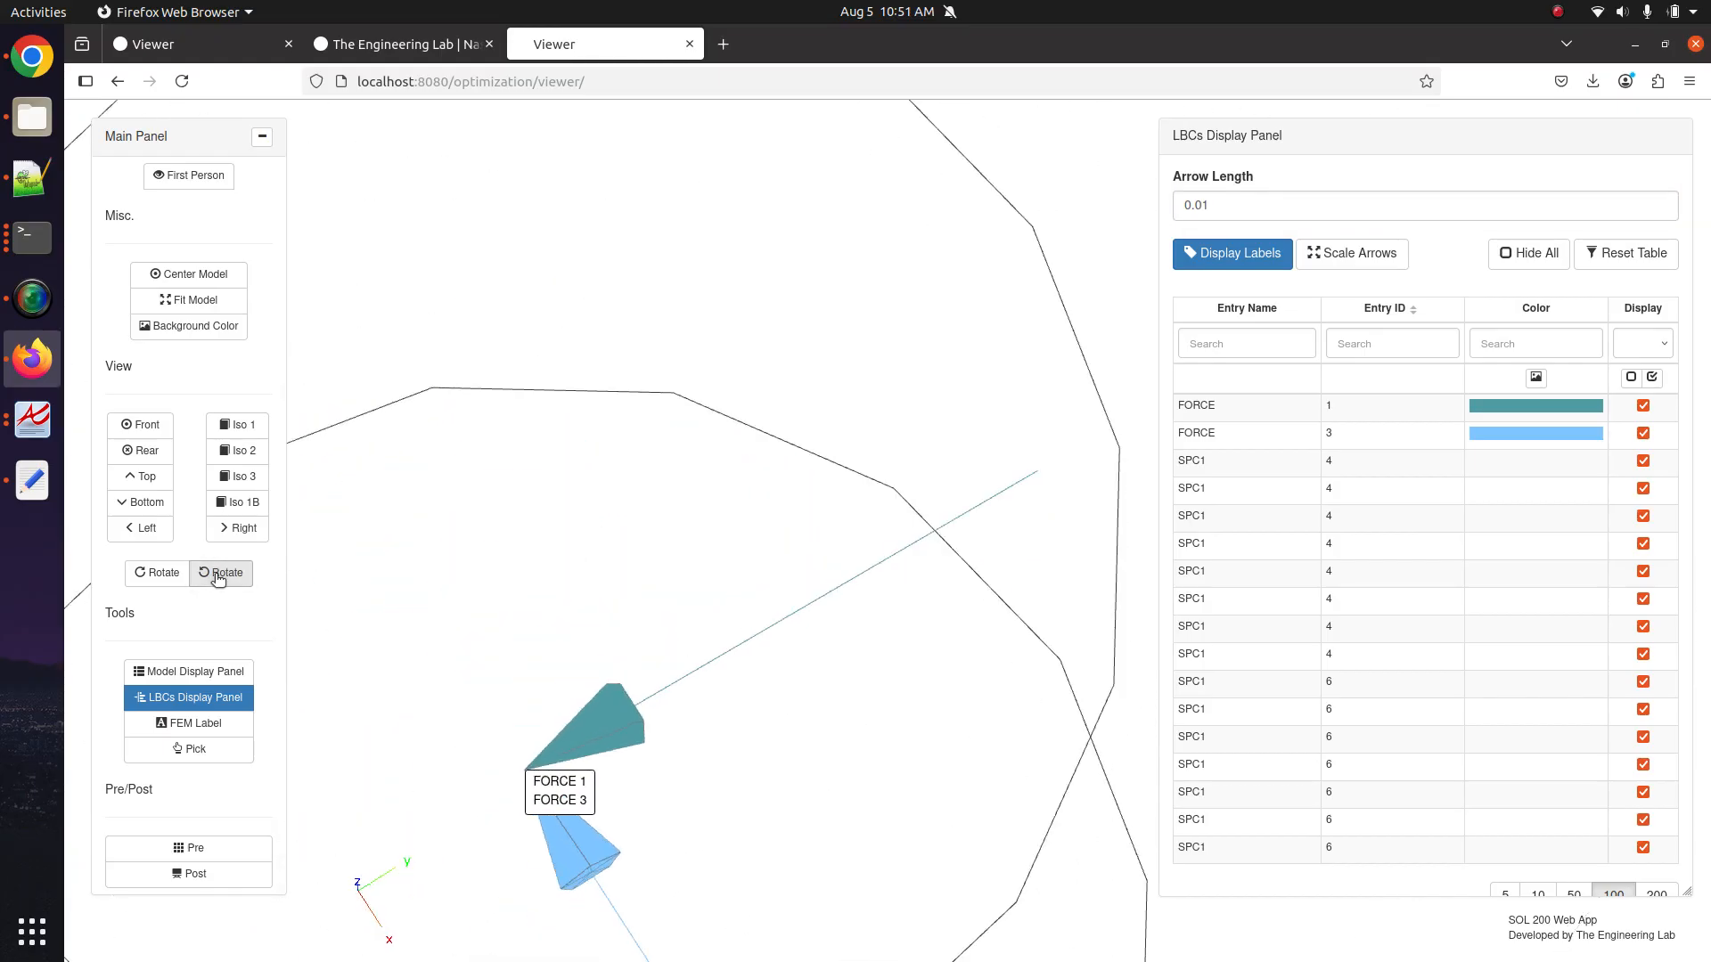
scroll(605, 508, down, 10)
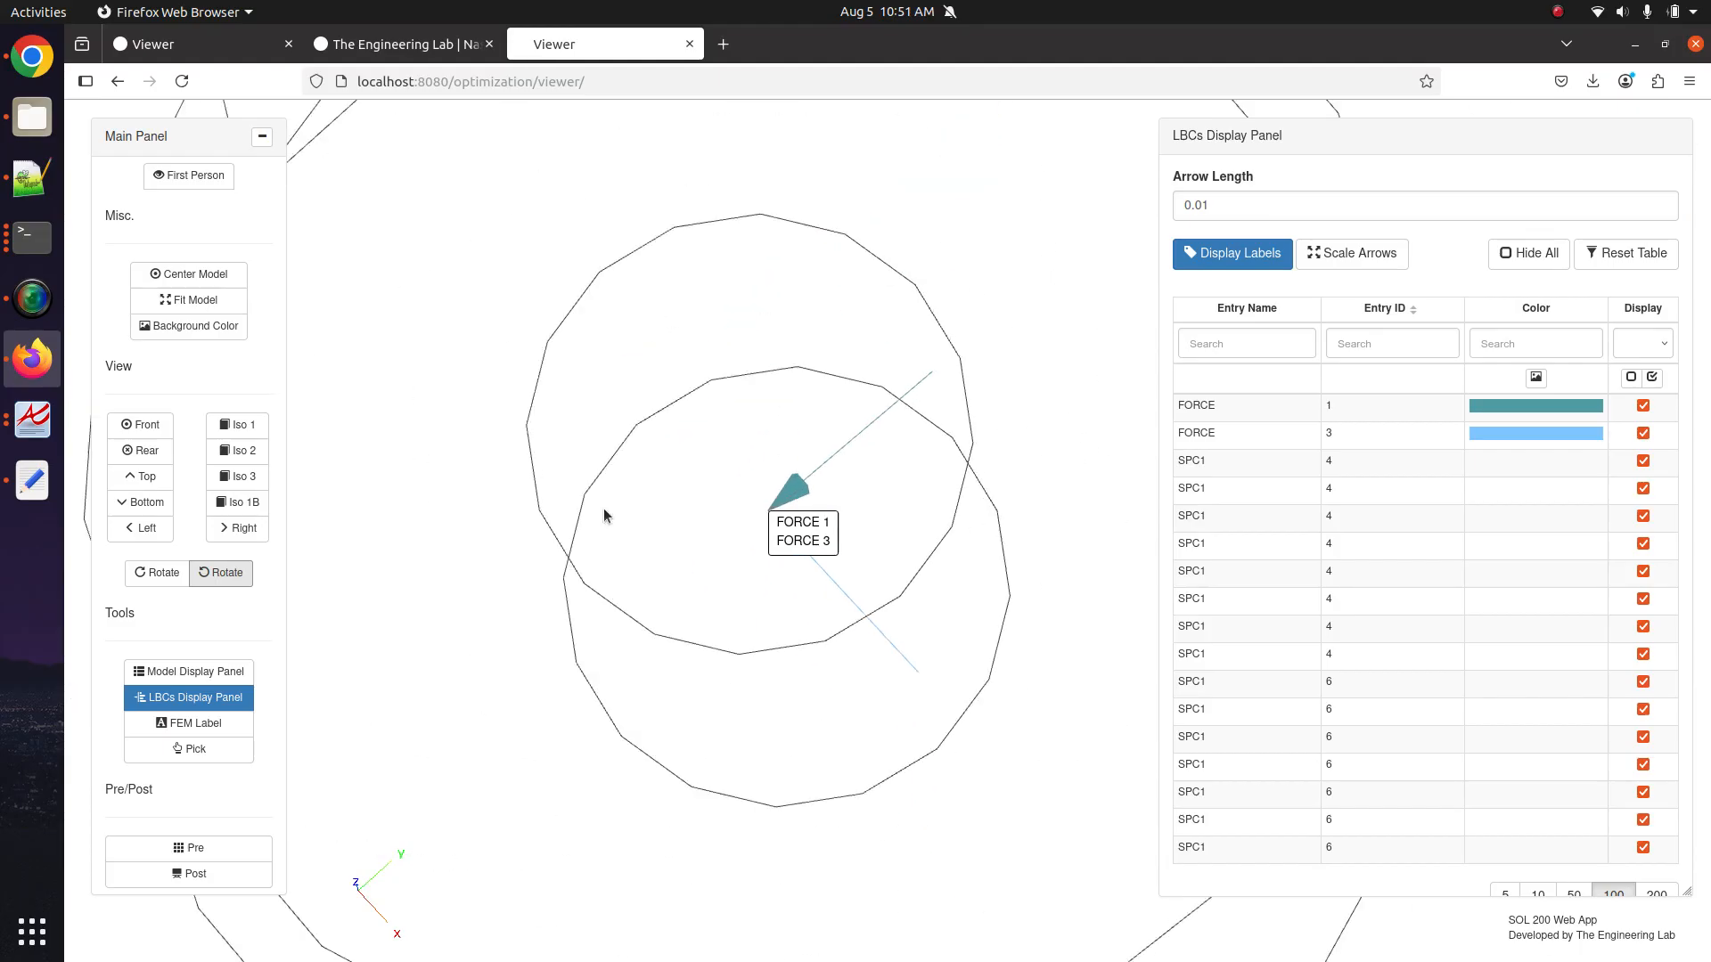
drag(817, 542, 879, 618)
drag(1016, 389, 783, 641)
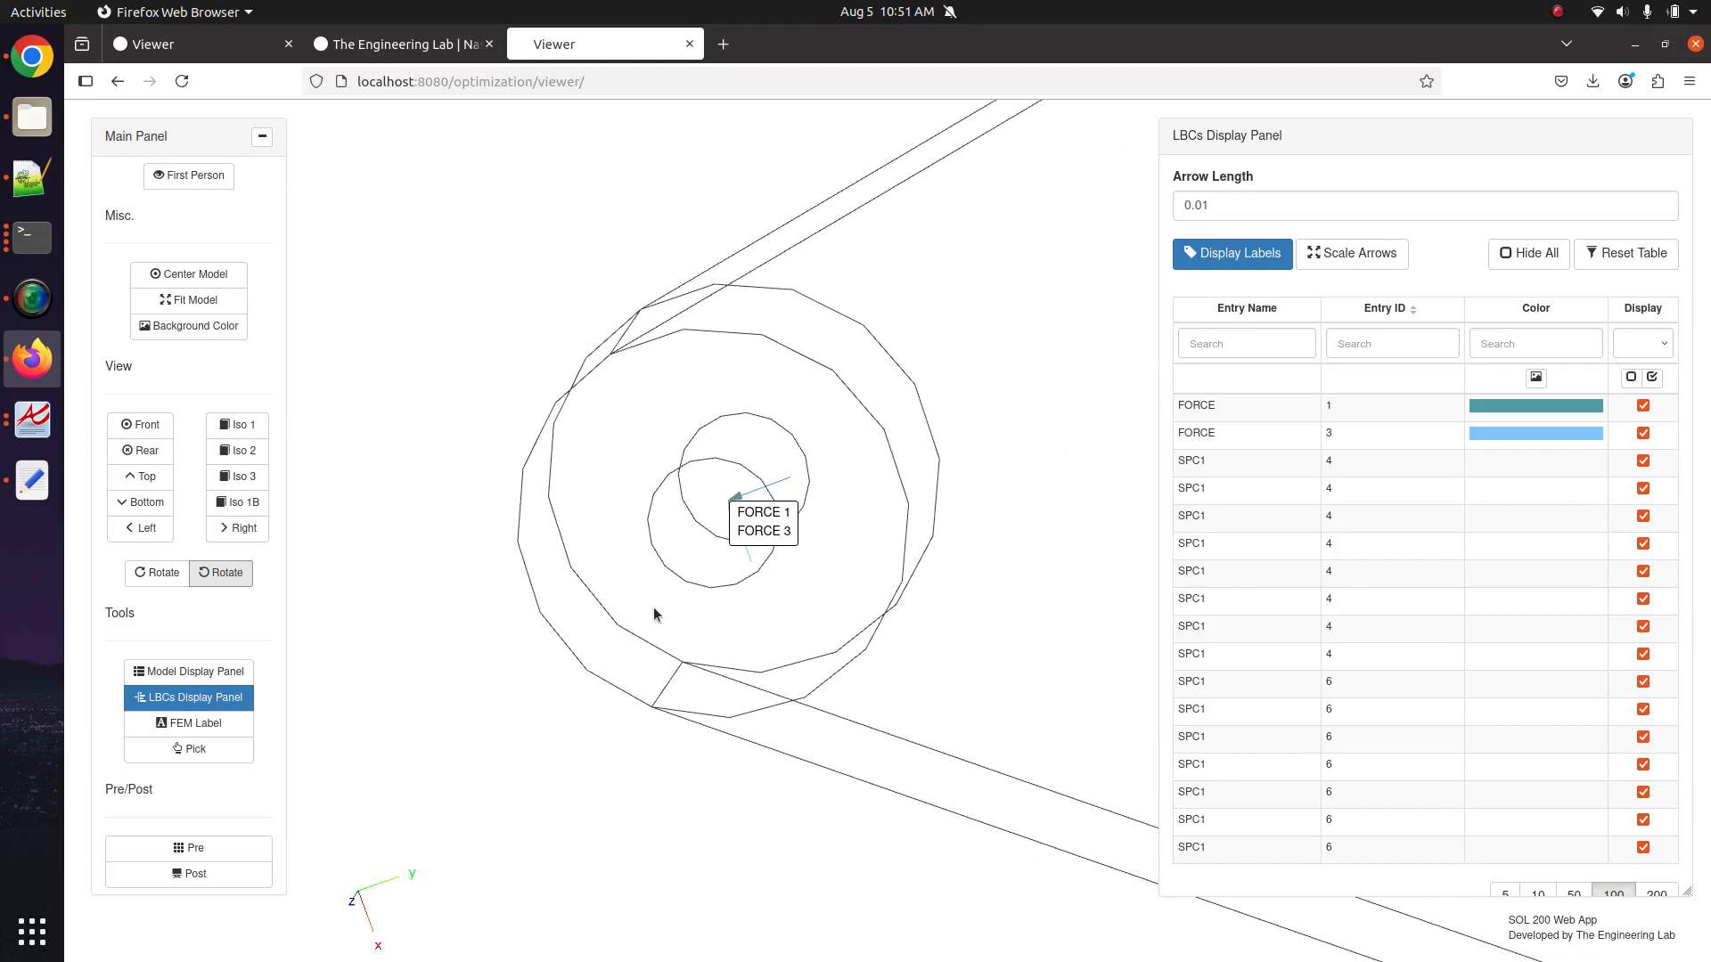
drag(666, 609, 669, 598)
scroll(689, 666, up, 3)
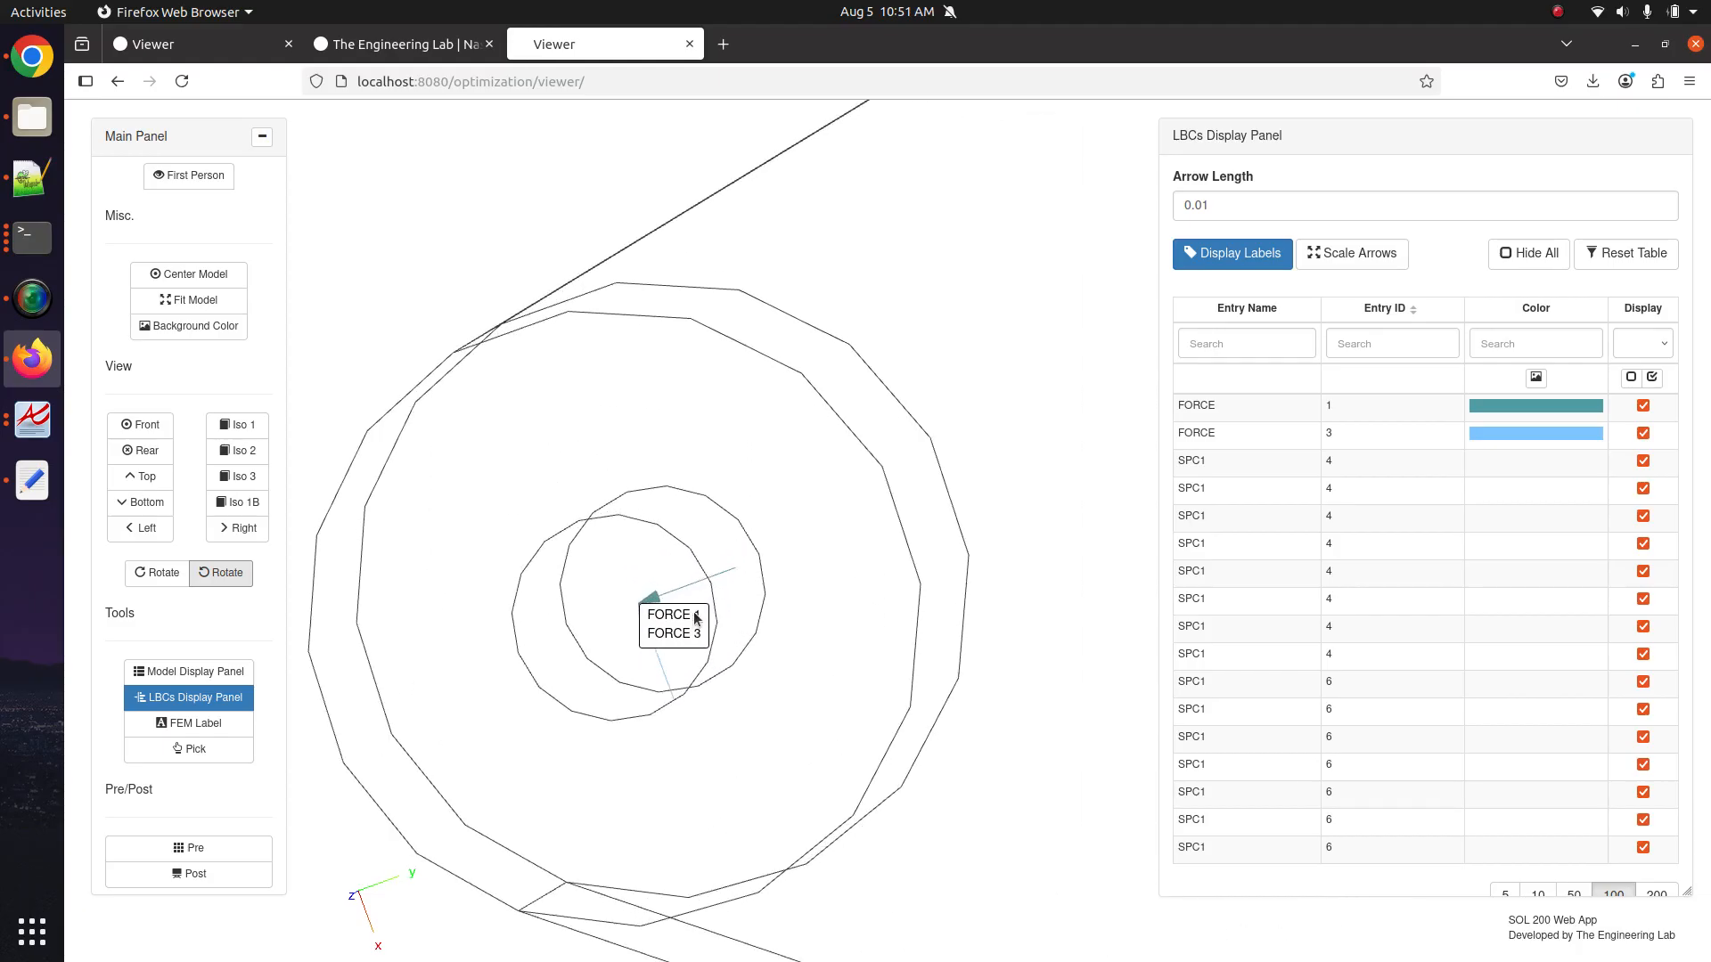
drag(695, 612, 494, 510)
scroll(873, 524, up, 4)
scroll(874, 526, down, 12)
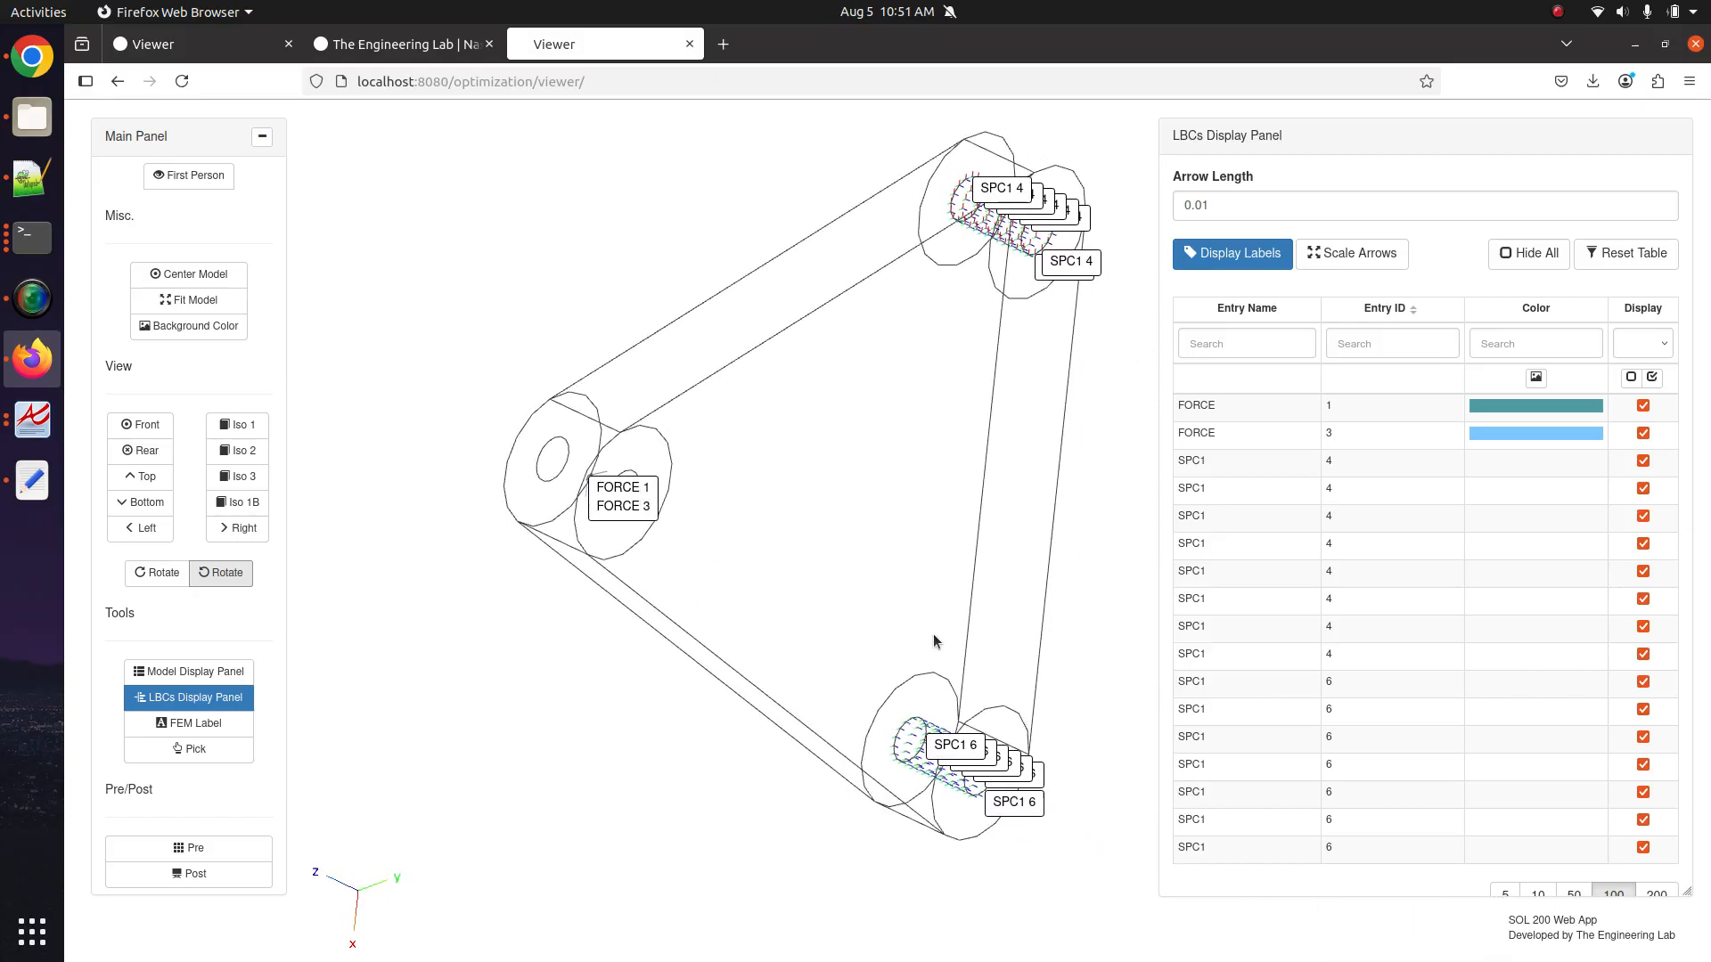
drag(936, 642, 774, 595)
Show the RBE2 elements and zoom in on the spider at the loaded upper hole.
click(195, 671)
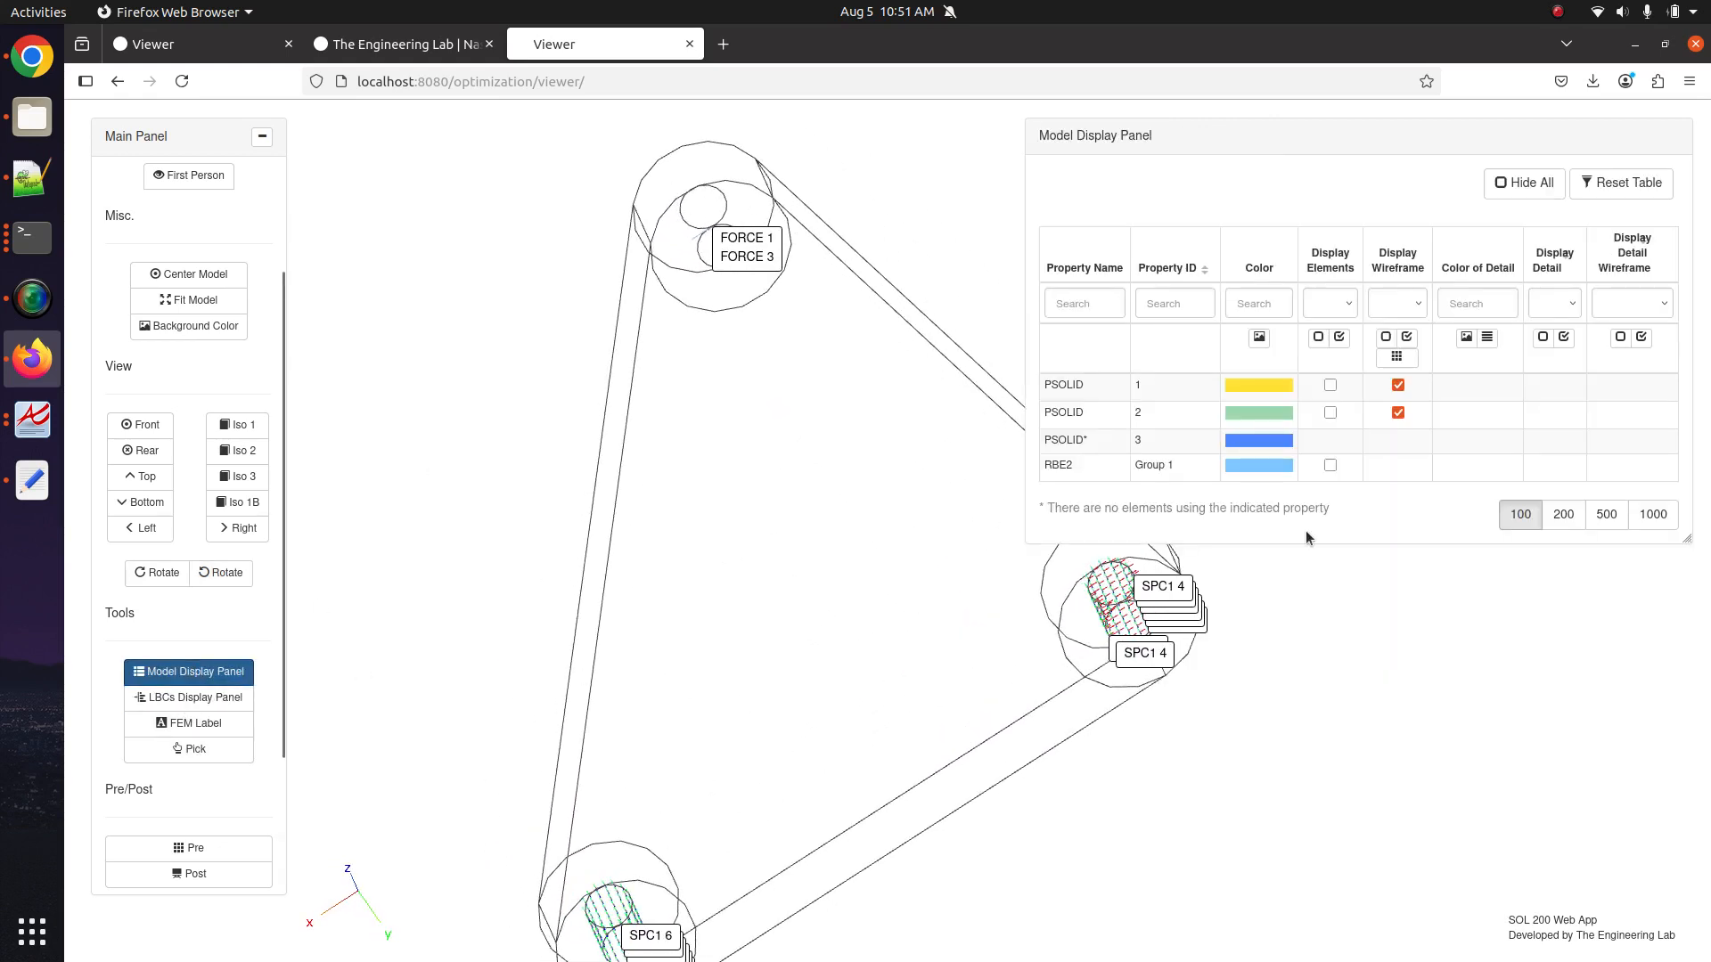
click(1335, 468)
drag(499, 394, 753, 634)
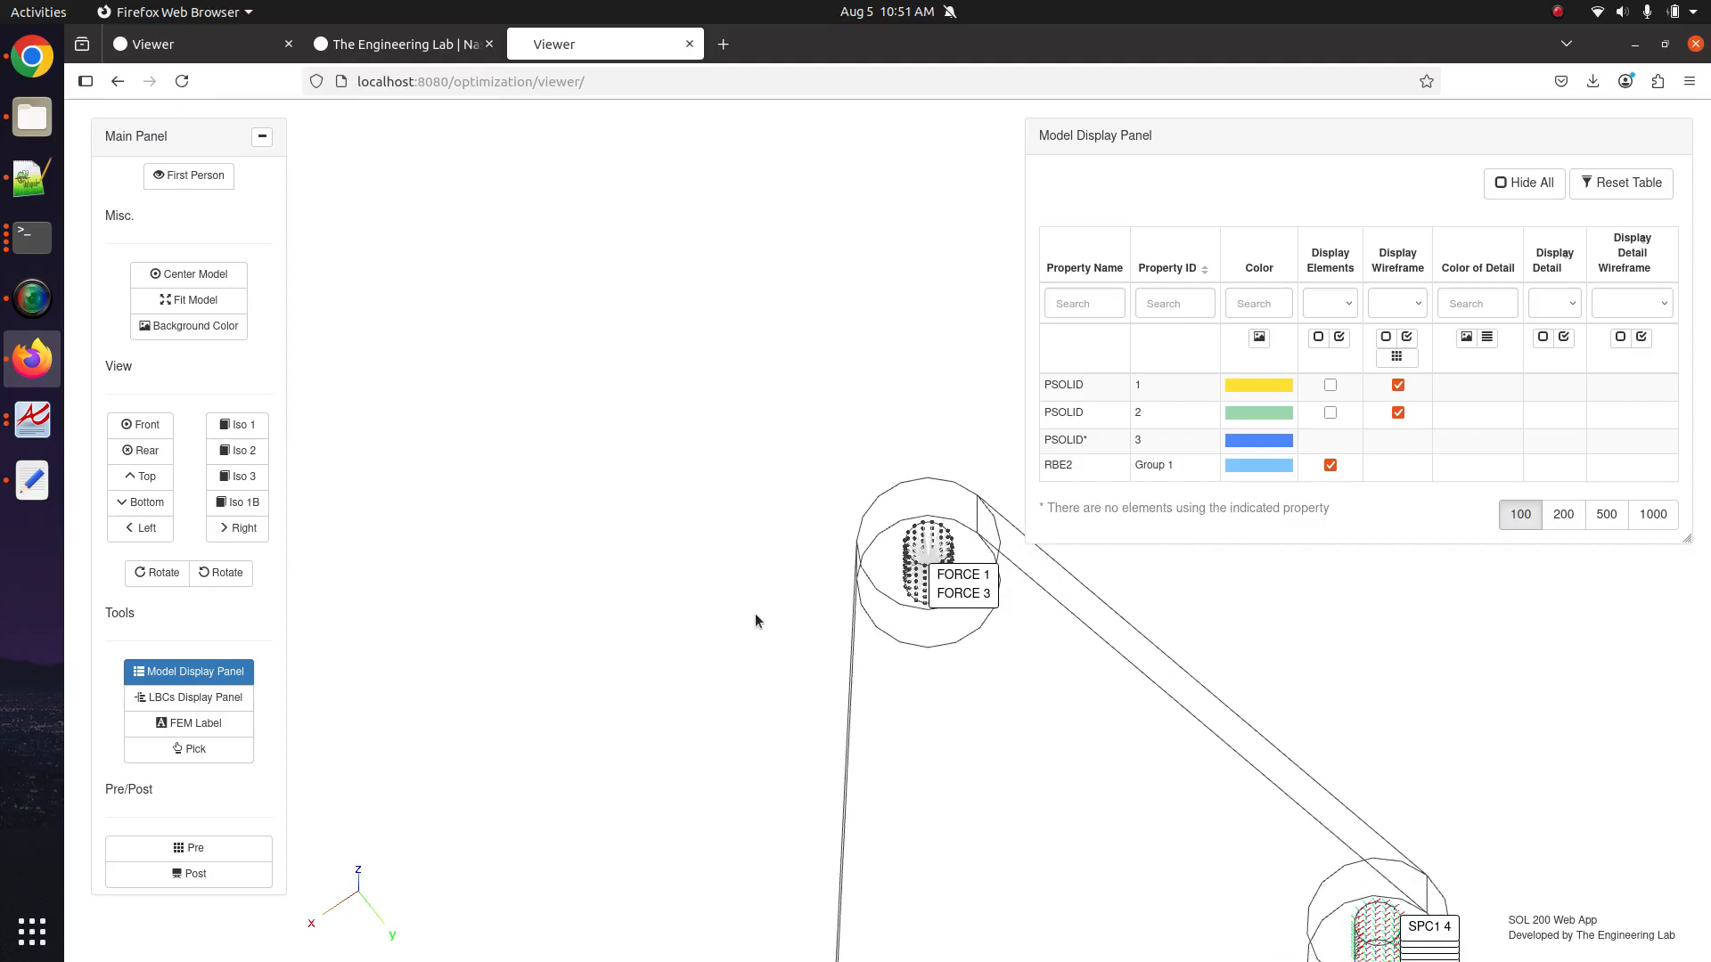
scroll(902, 613, up, 5)
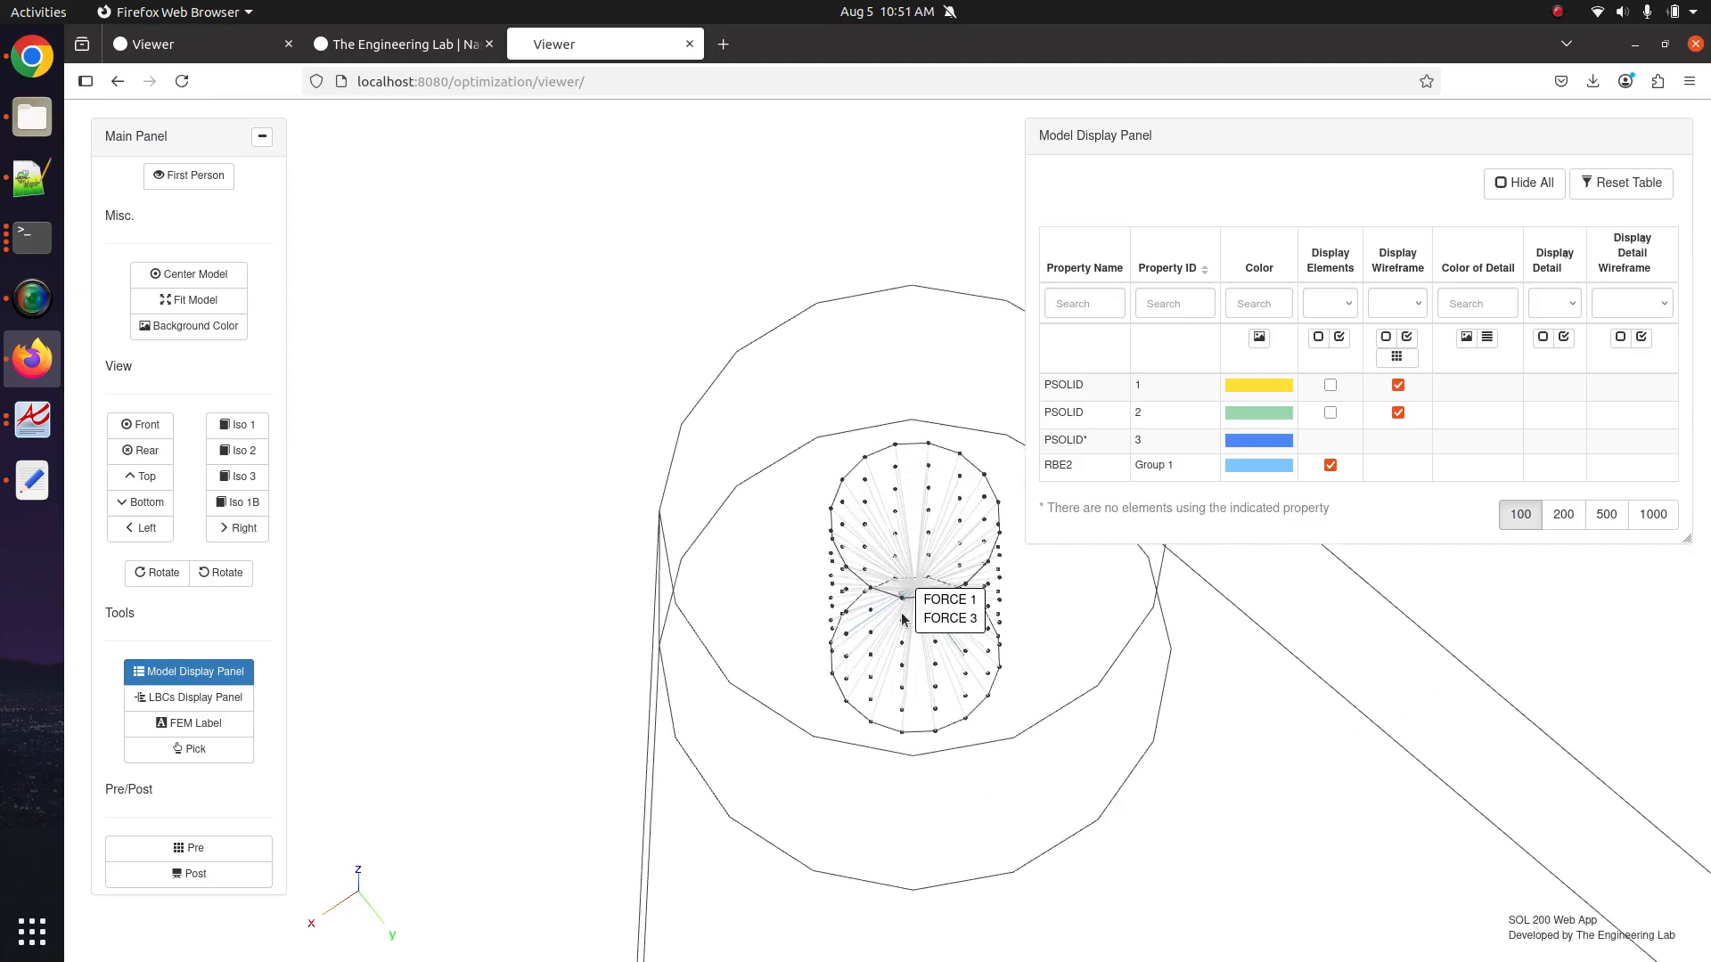
scroll(902, 619, up, 1)
drag(901, 619, 838, 503)
scroll(833, 508, up, 4)
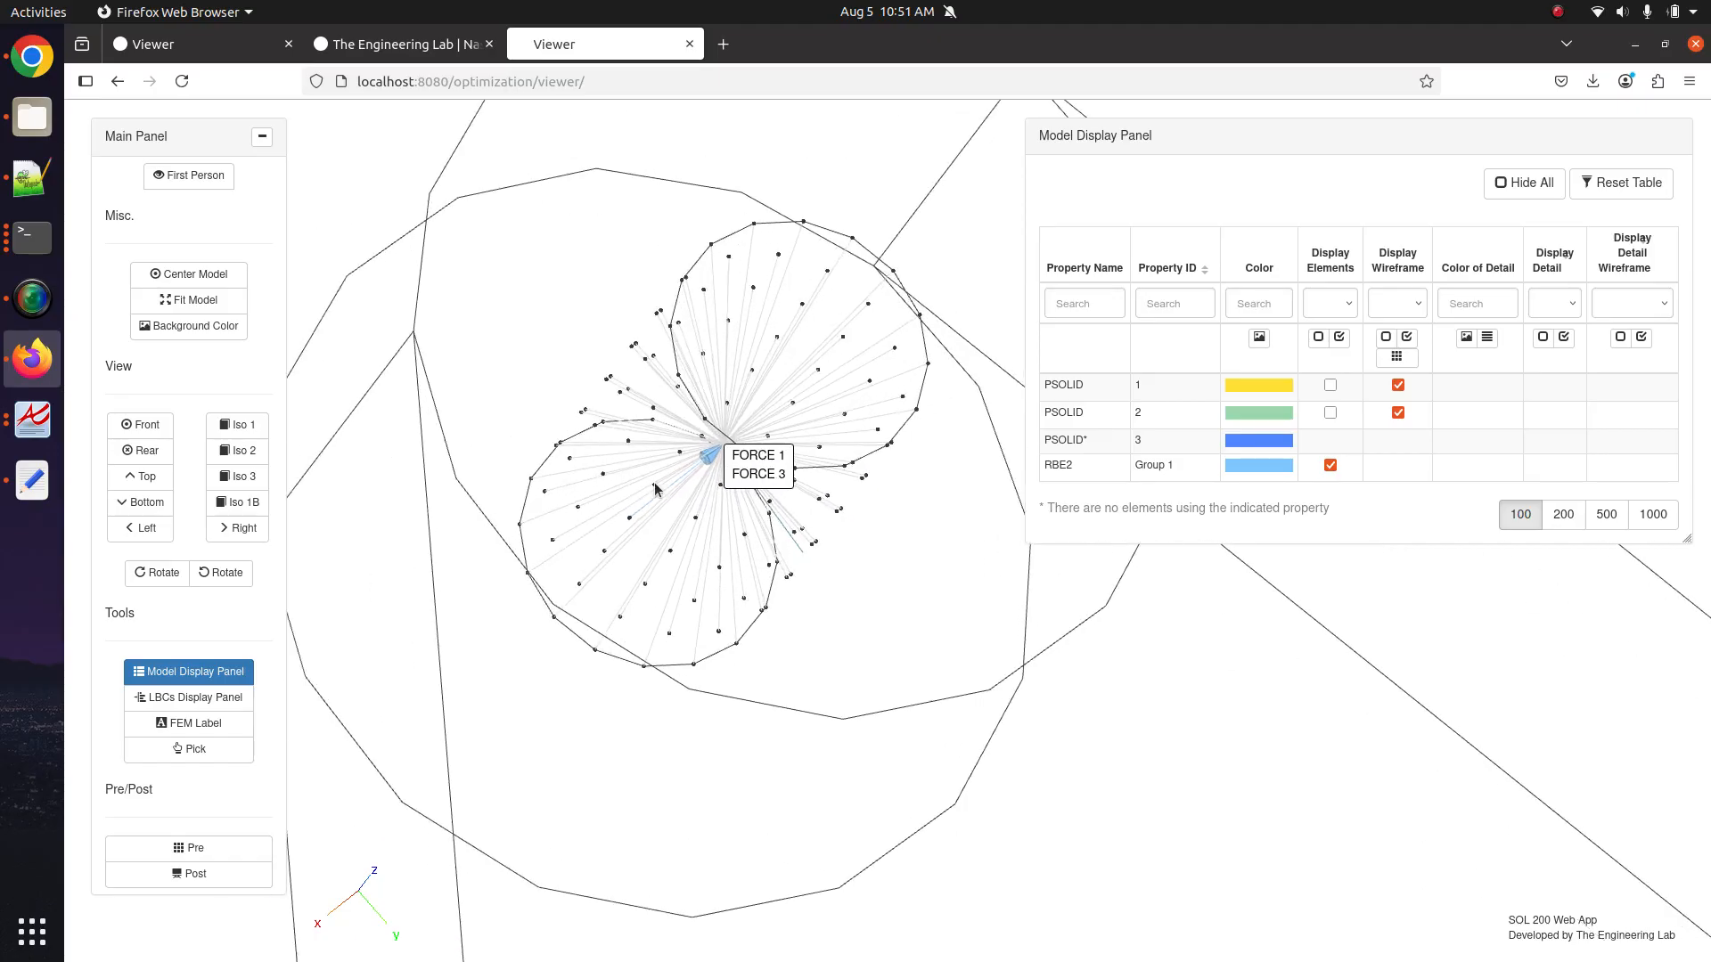
scroll(735, 511, up, 5)
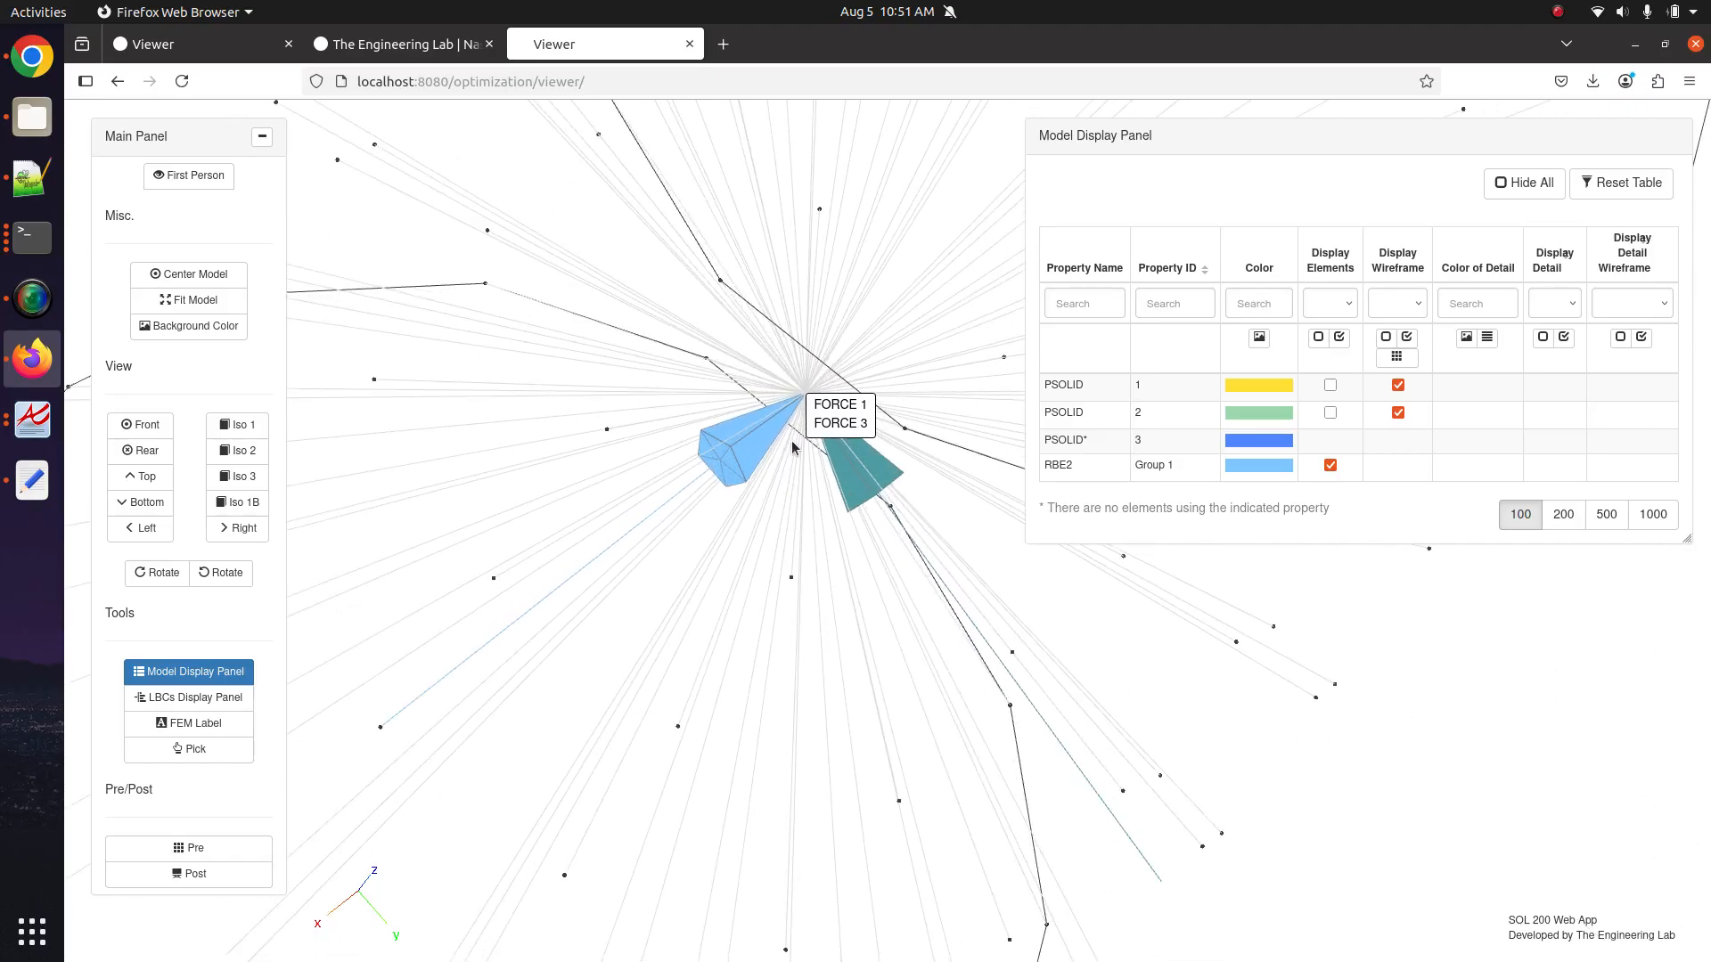
Move the view to the SPC1 4 constrained hole and close the model display table.
scroll(874, 535, down, 5)
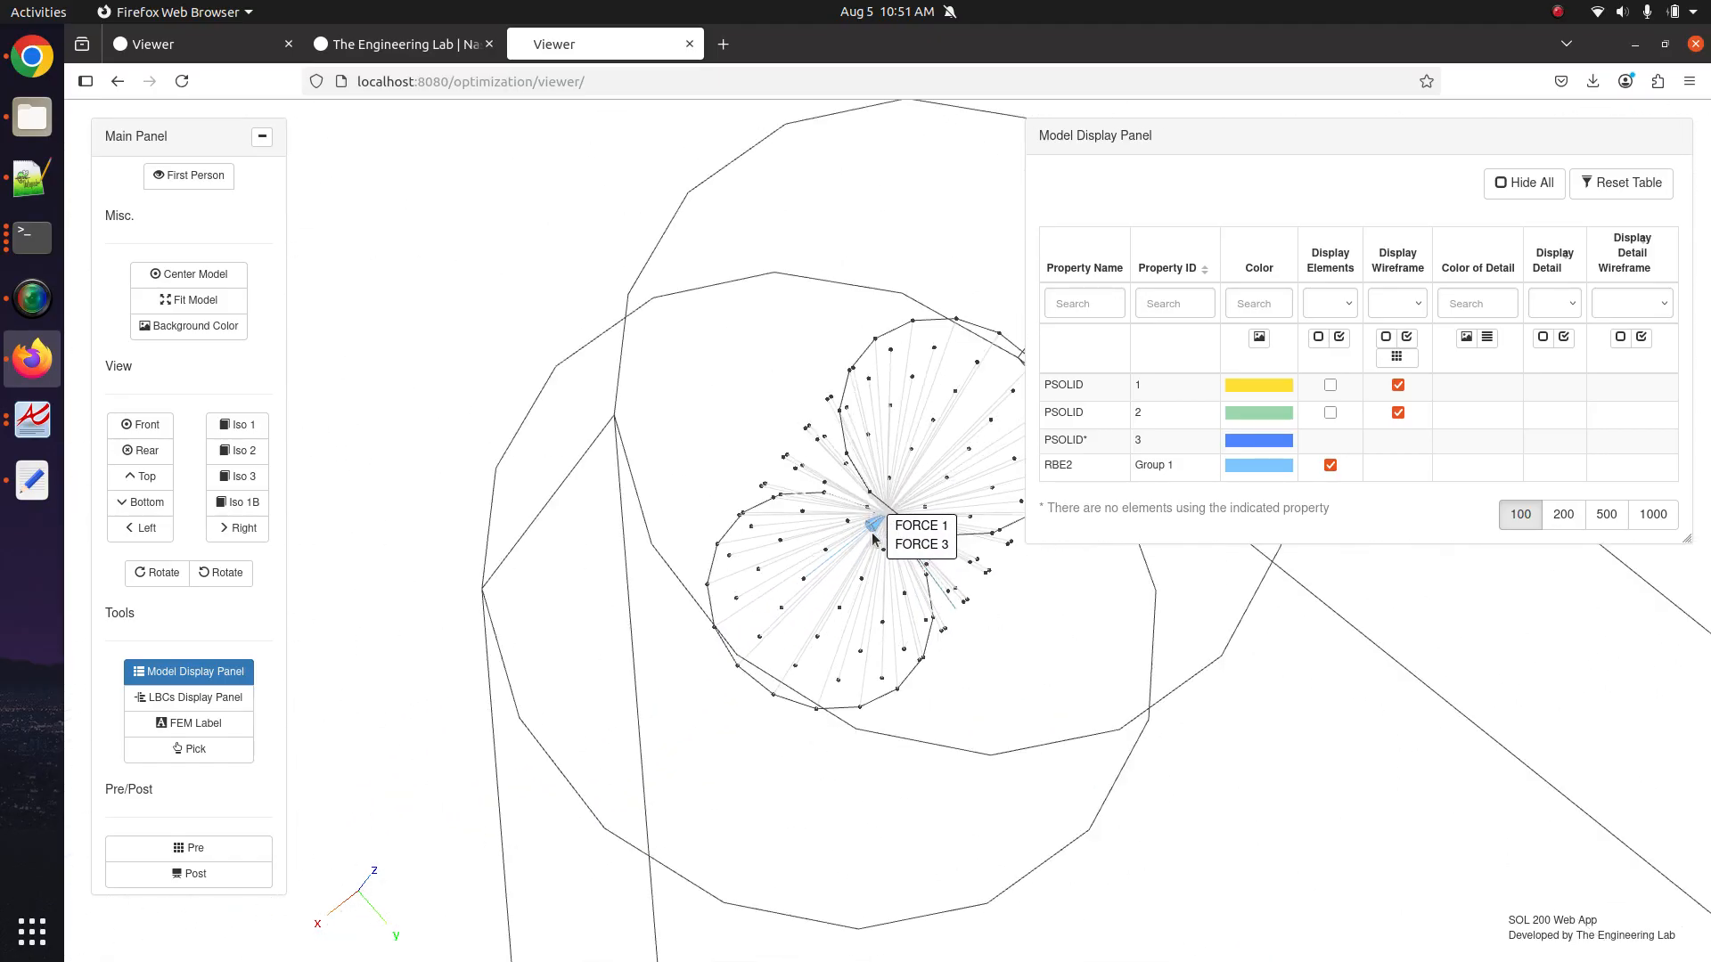
scroll(873, 537, up, 6)
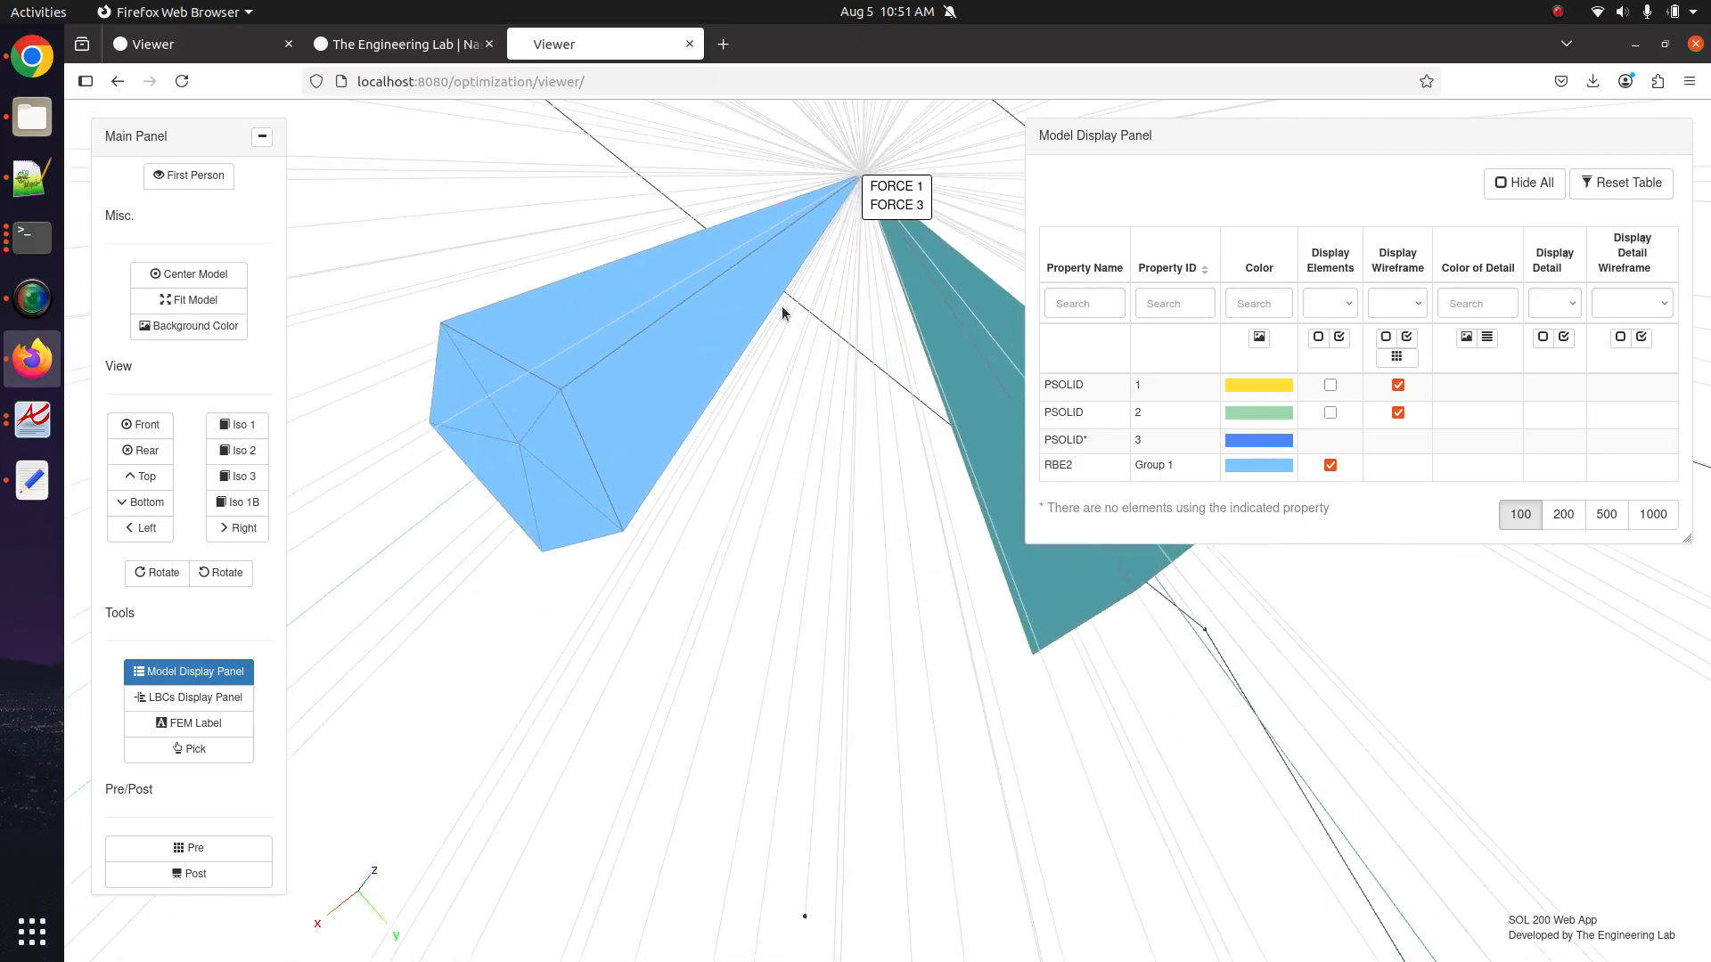
scroll(802, 375, down, 5)
scroll(856, 486, up, 4)
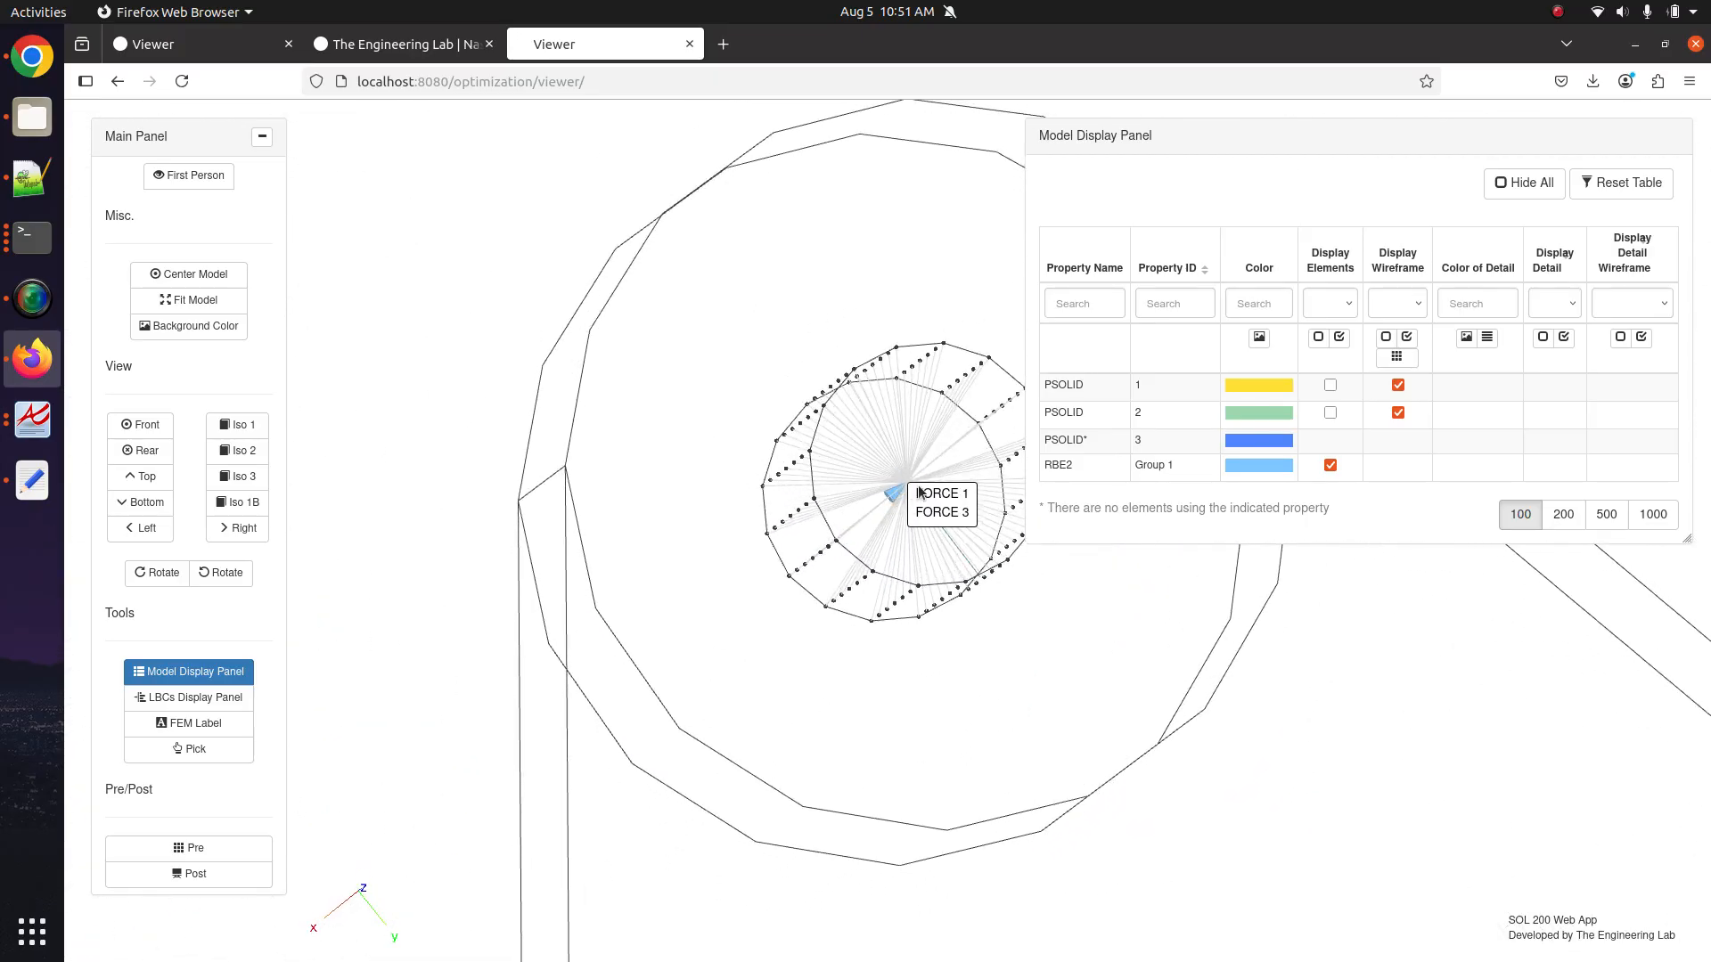
scroll(904, 517, down, 2)
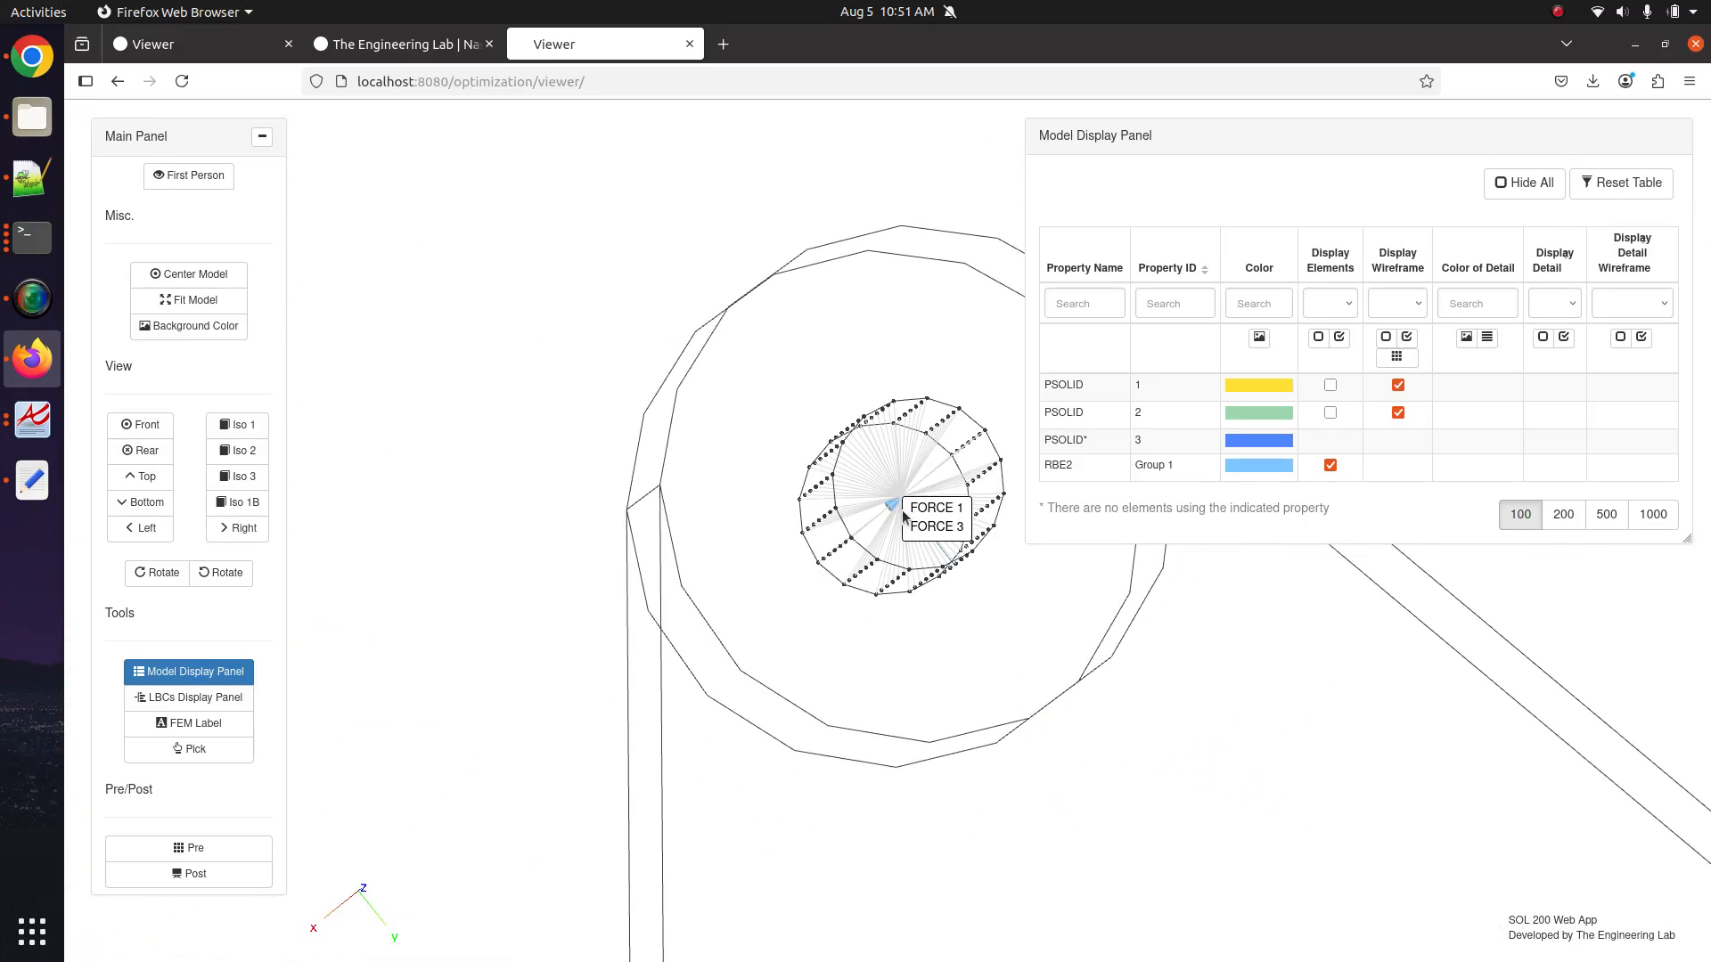
scroll(900, 504, down, 5)
drag(900, 505, 558, 266)
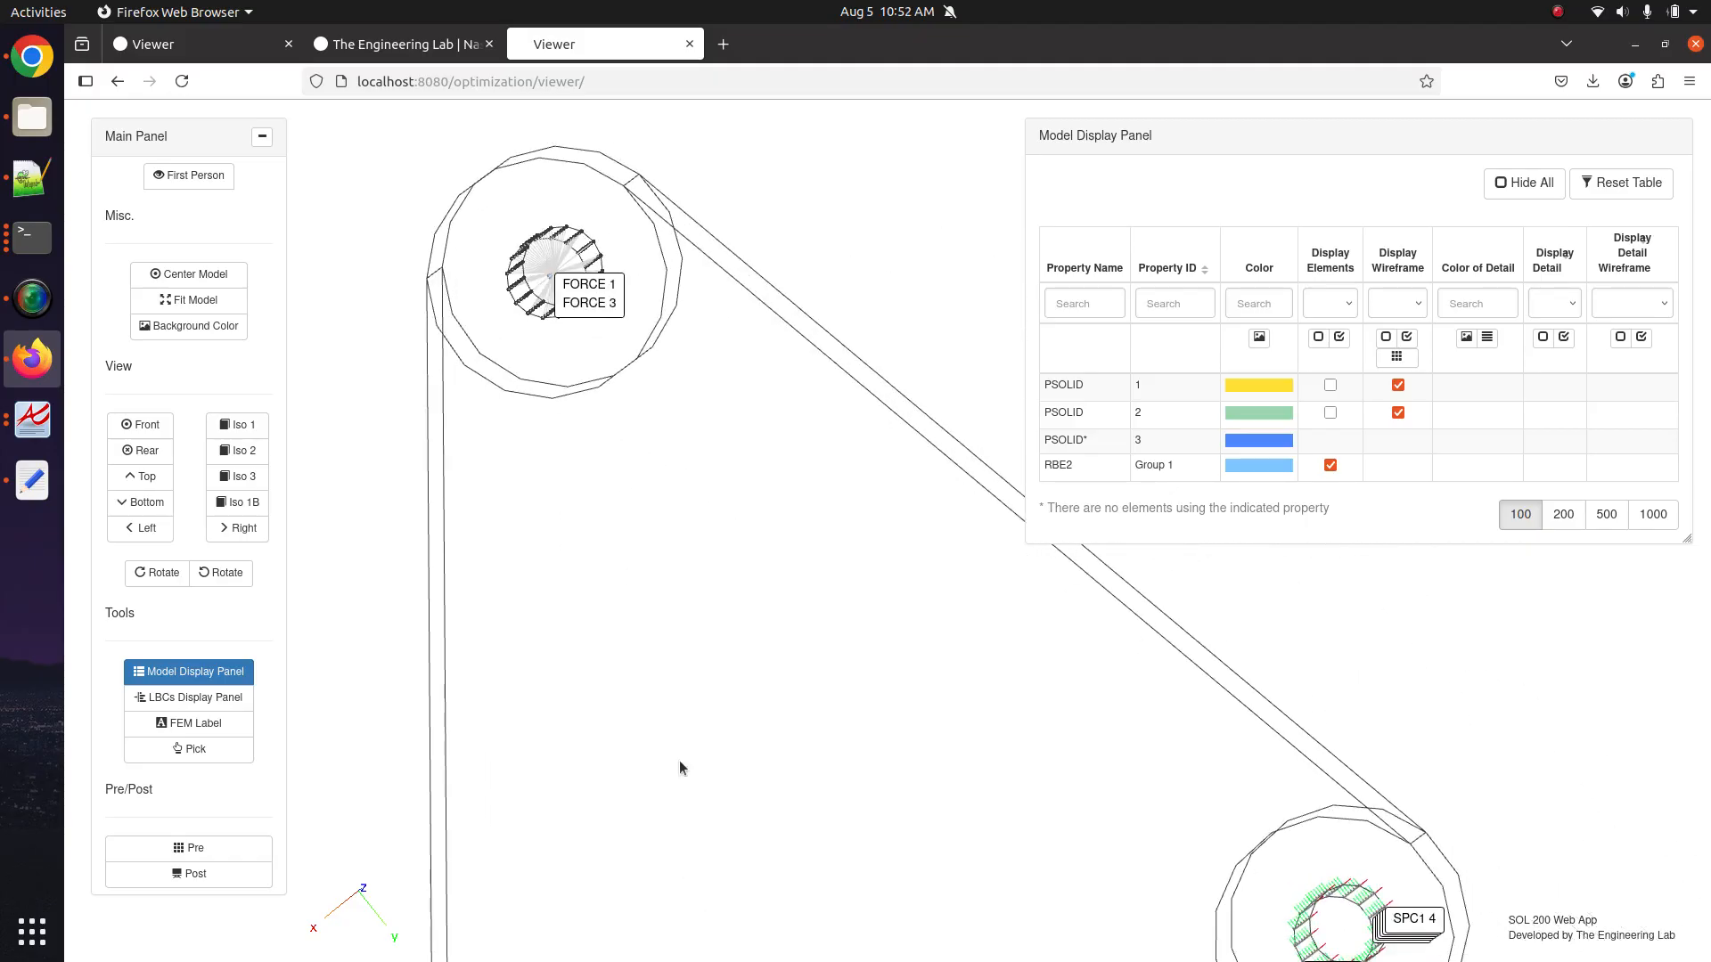
drag(679, 761, 668, 389)
click(188, 673)
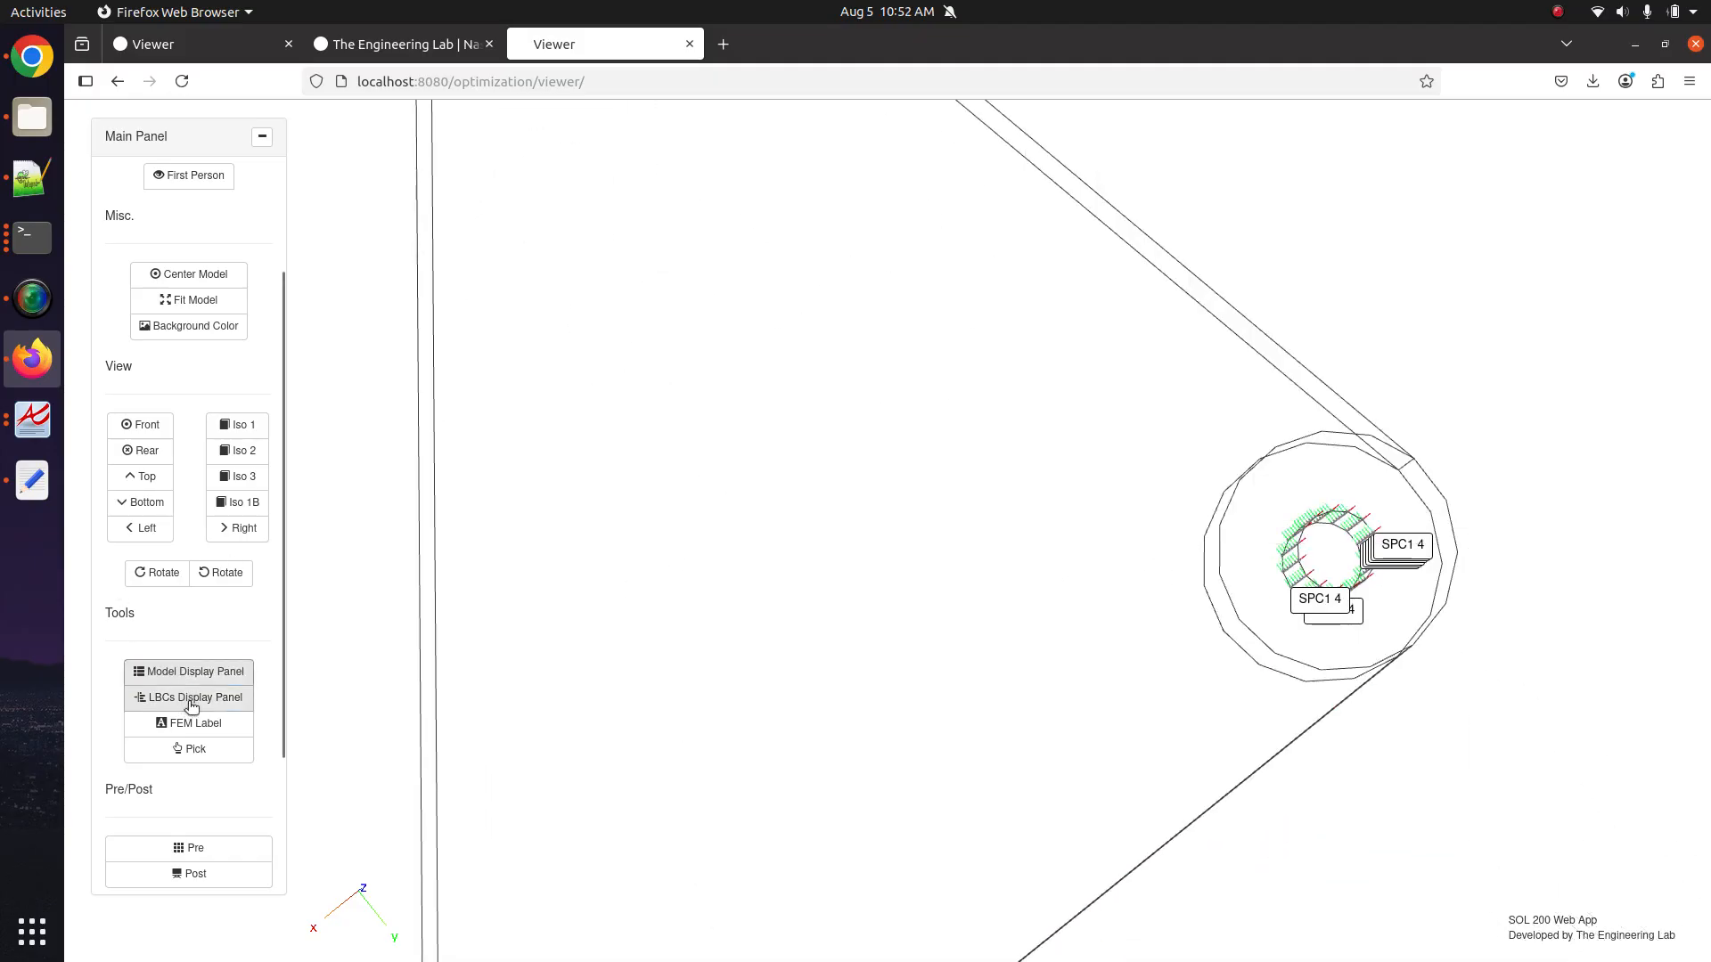
scroll(229, 673, up, 3)
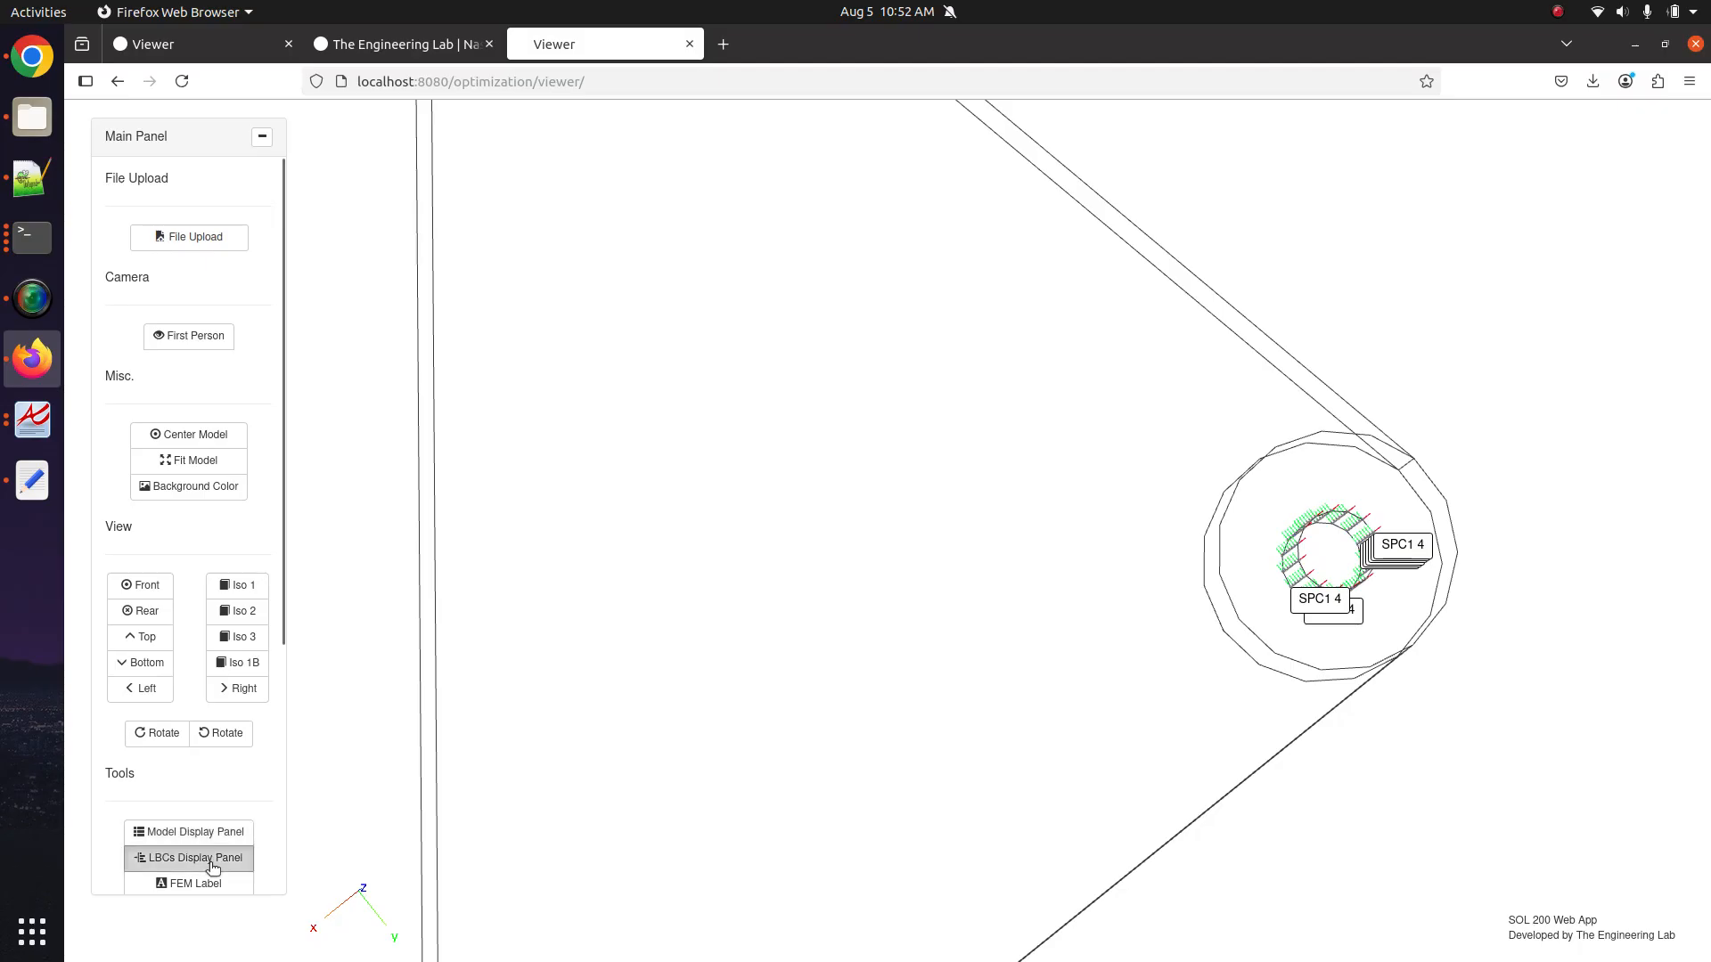
click(213, 861)
Hide all load and constraint symbols and turn the bracket to an oblique view.
click(1630, 377)
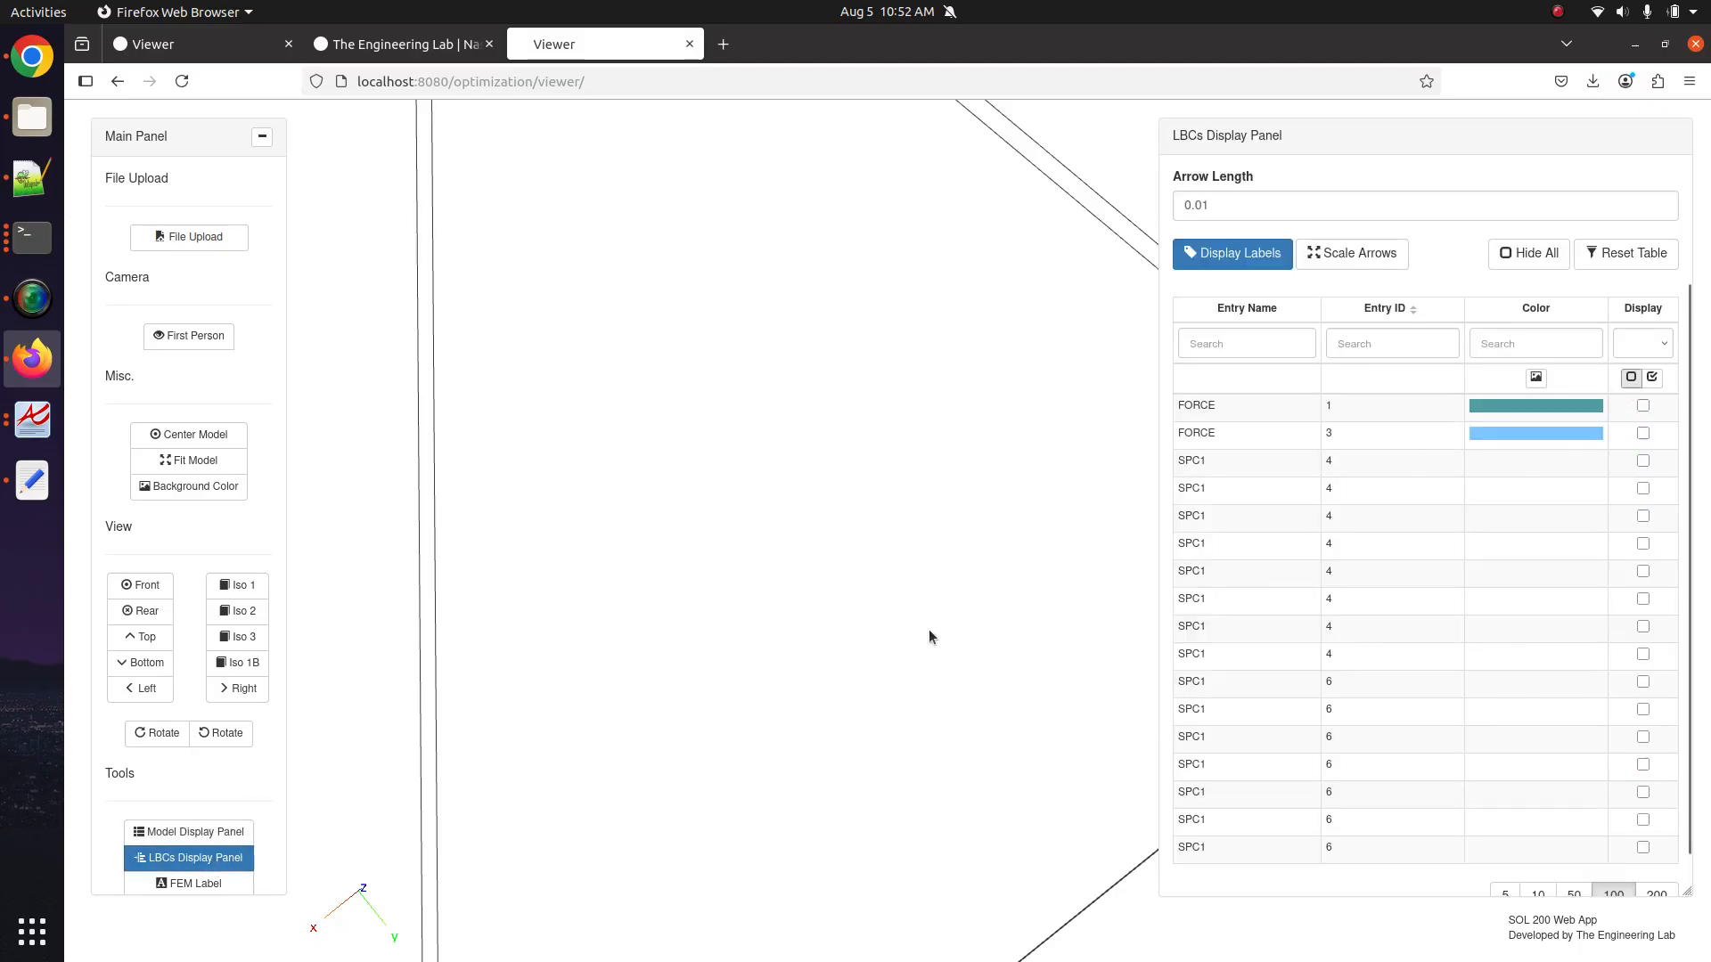
scroll(778, 565, down, 5)
drag(757, 515, 722, 412)
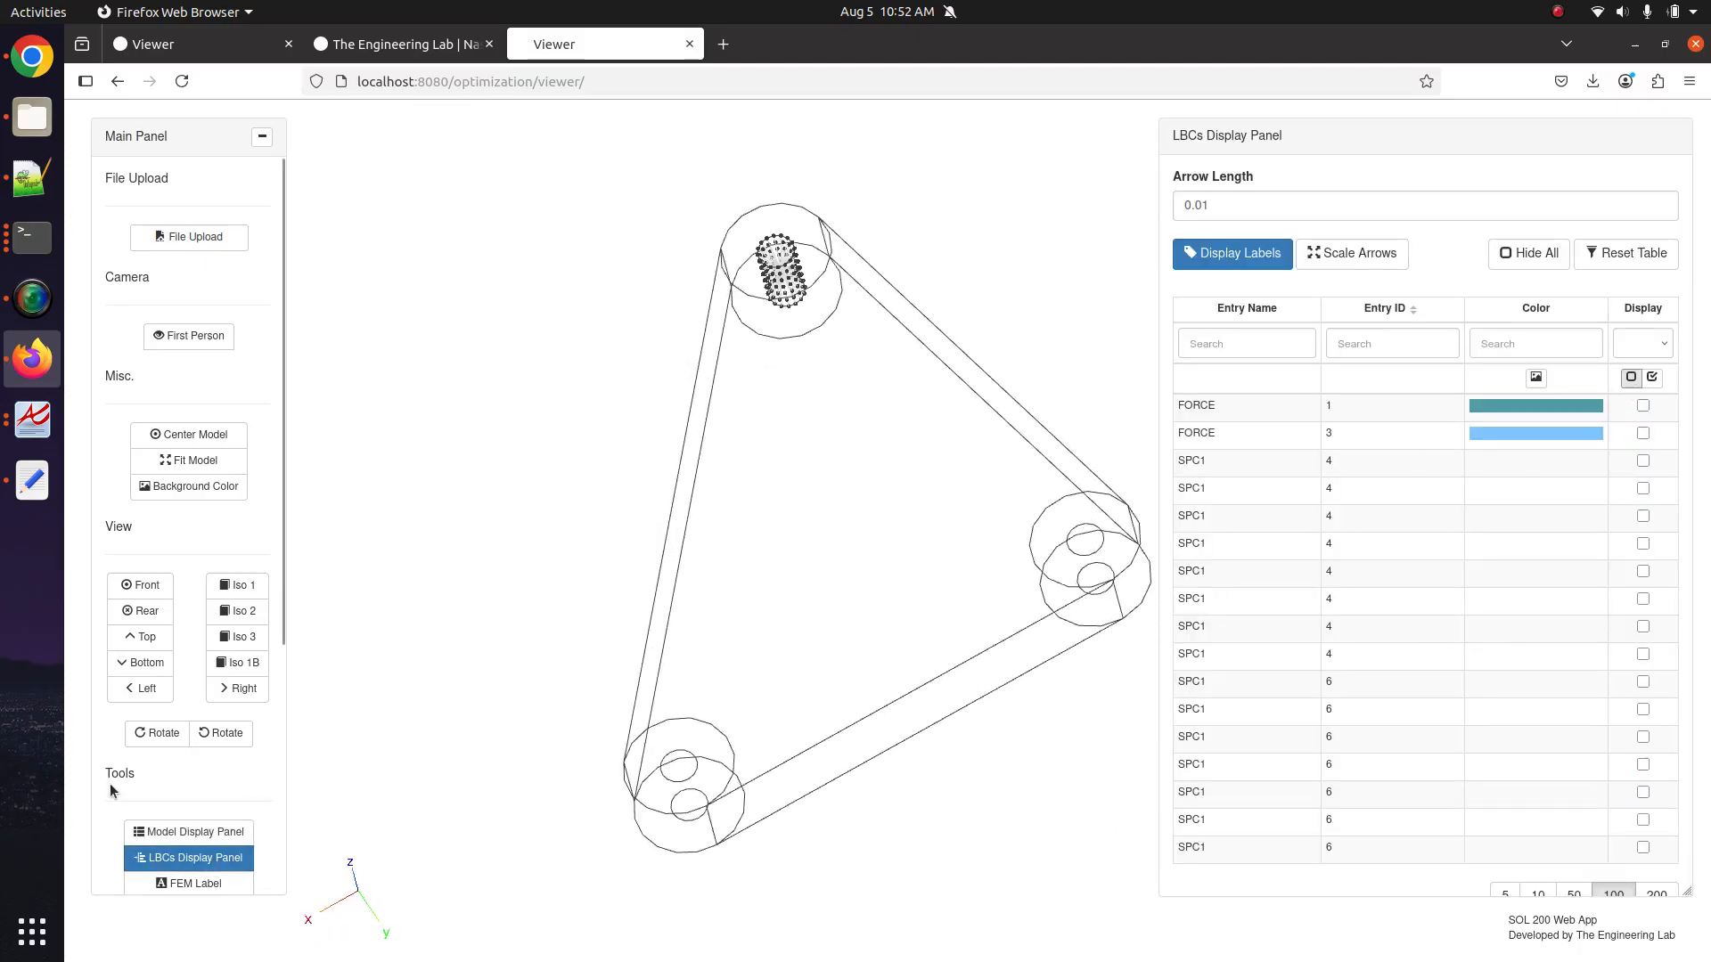
Display every property's elements with the mesh wireframe, facing the bracket toward the viewer.
click(170, 829)
click(1396, 356)
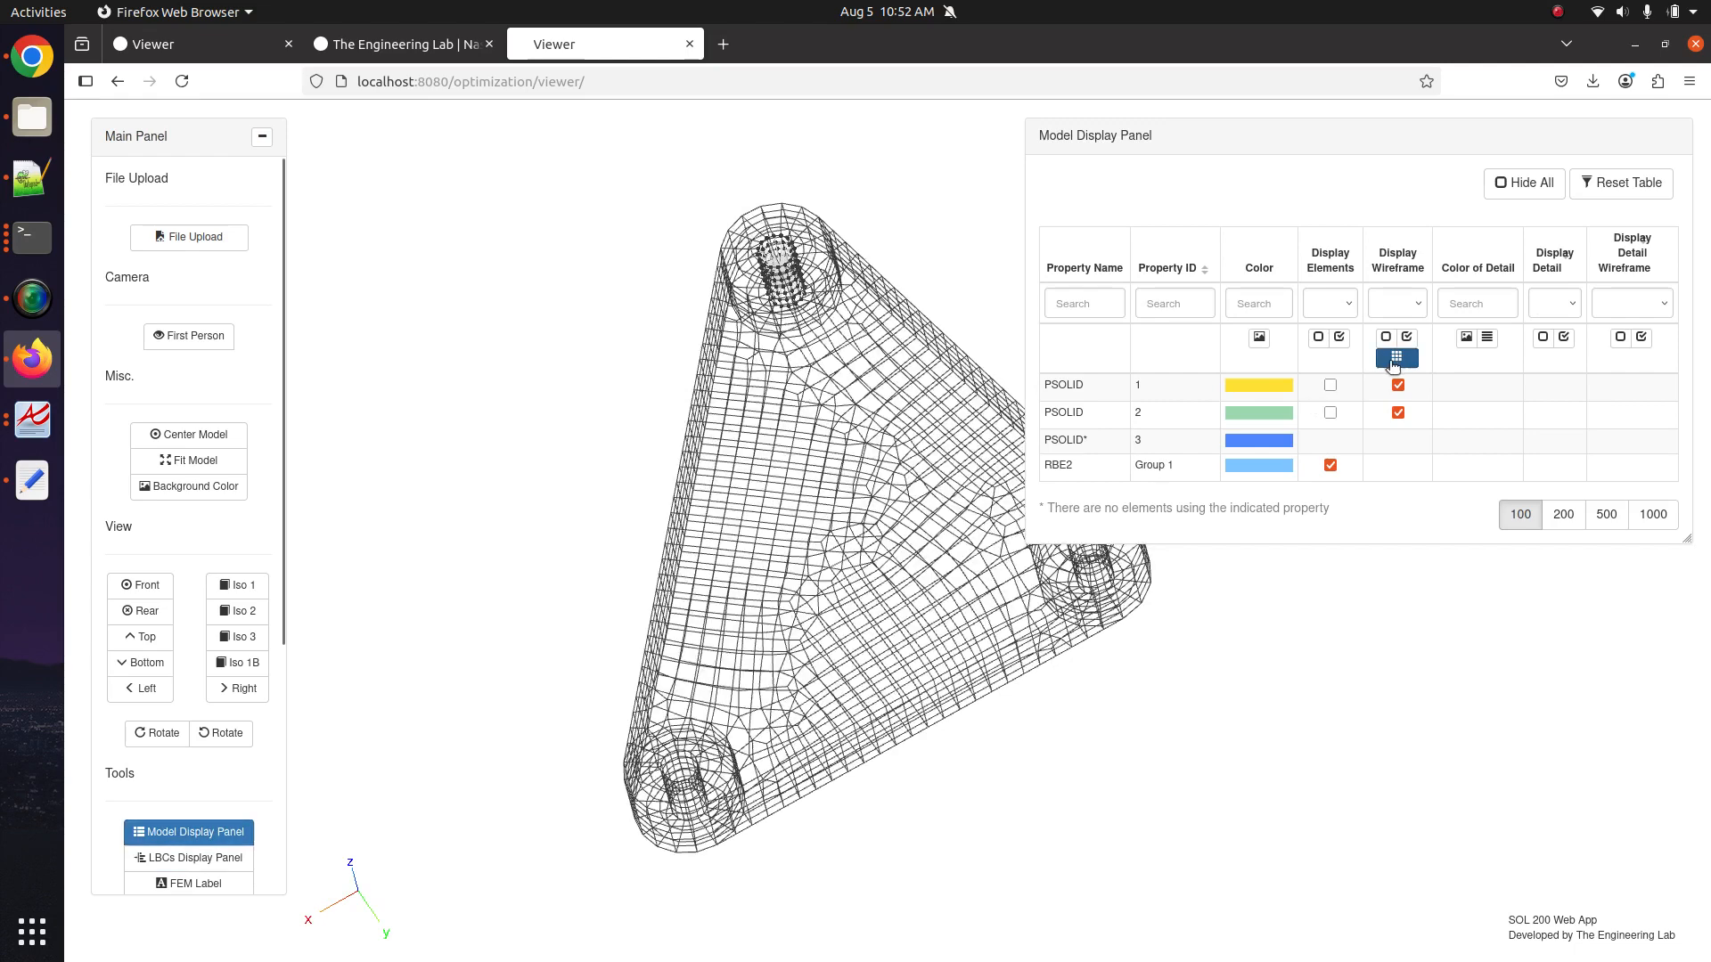
click(1339, 337)
drag(661, 458, 740, 535)
scroll(223, 839, down, 3)
scroll(222, 838, down, 2)
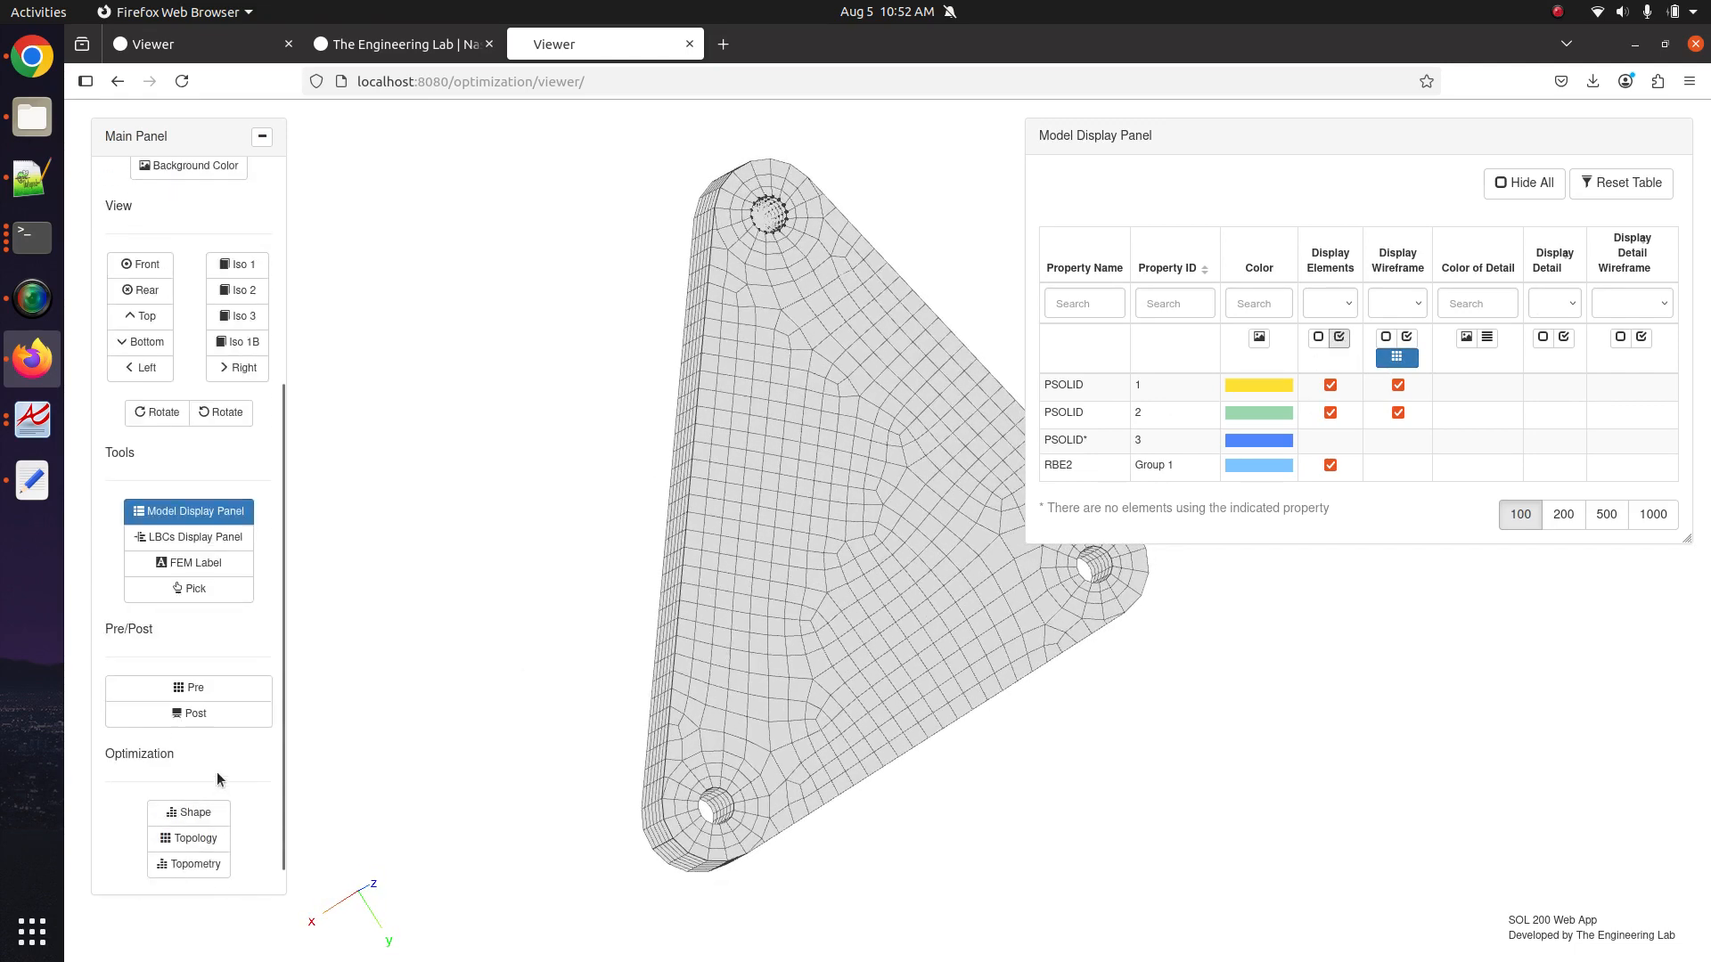
In the Pre editor, create SPC1 entry 16 constraining TY and TZ, leaving its node list empty.
click(225, 690)
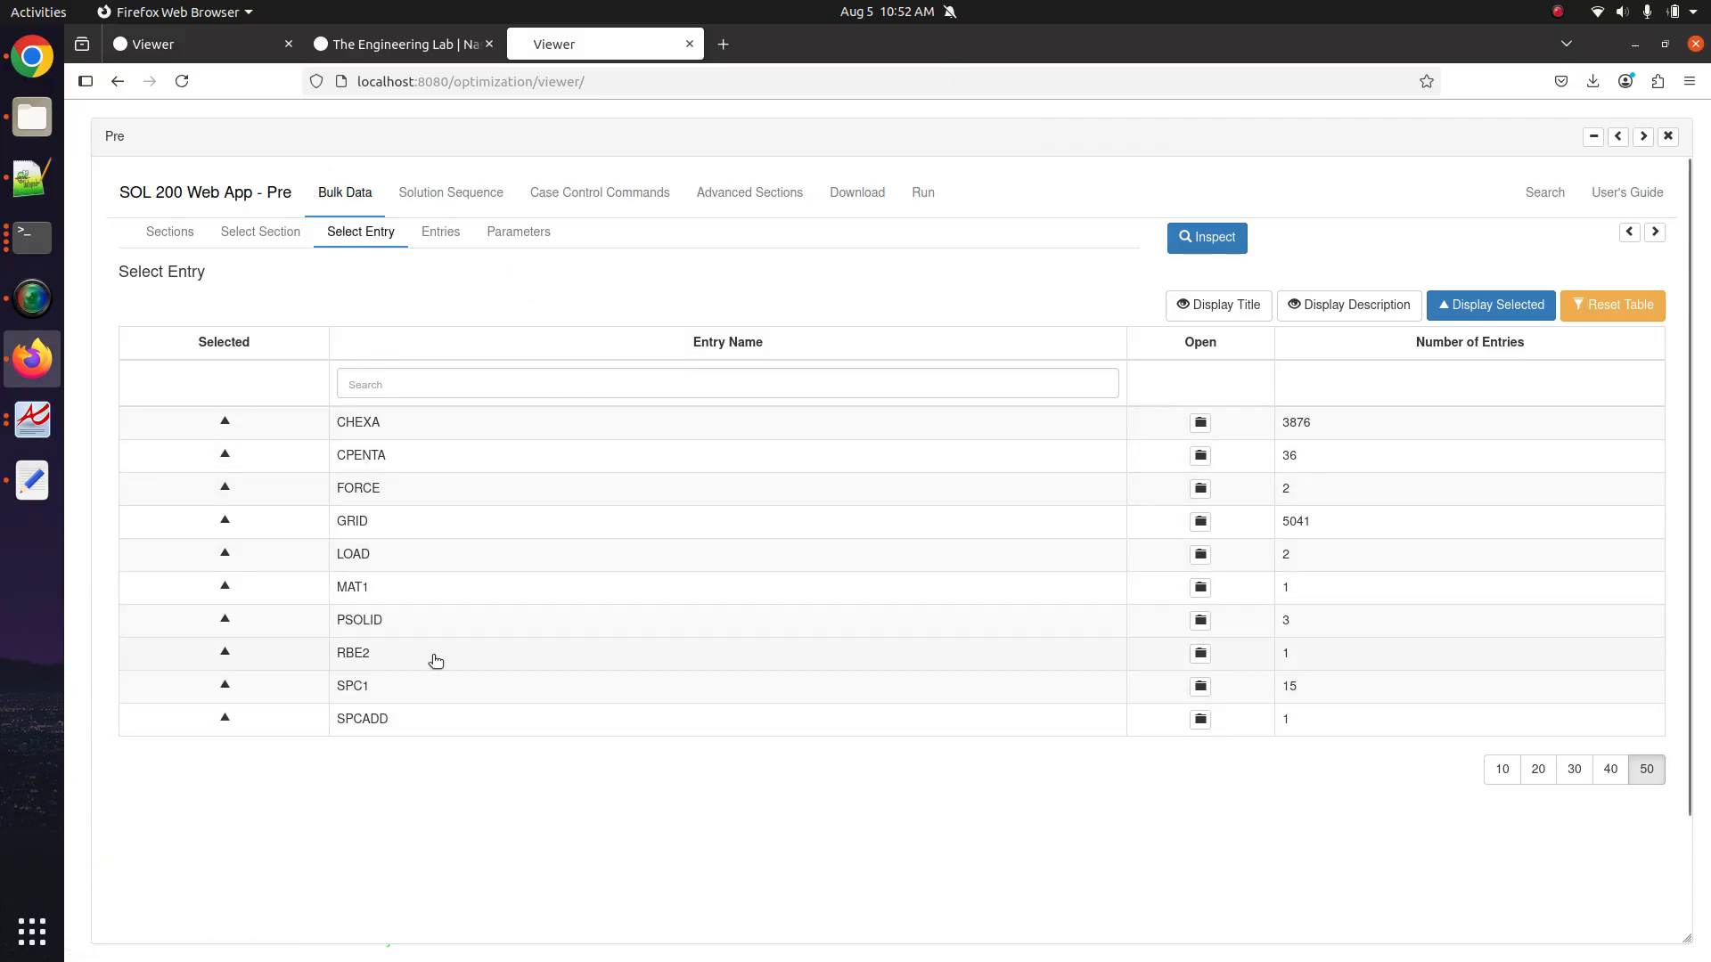
click(1157, 689)
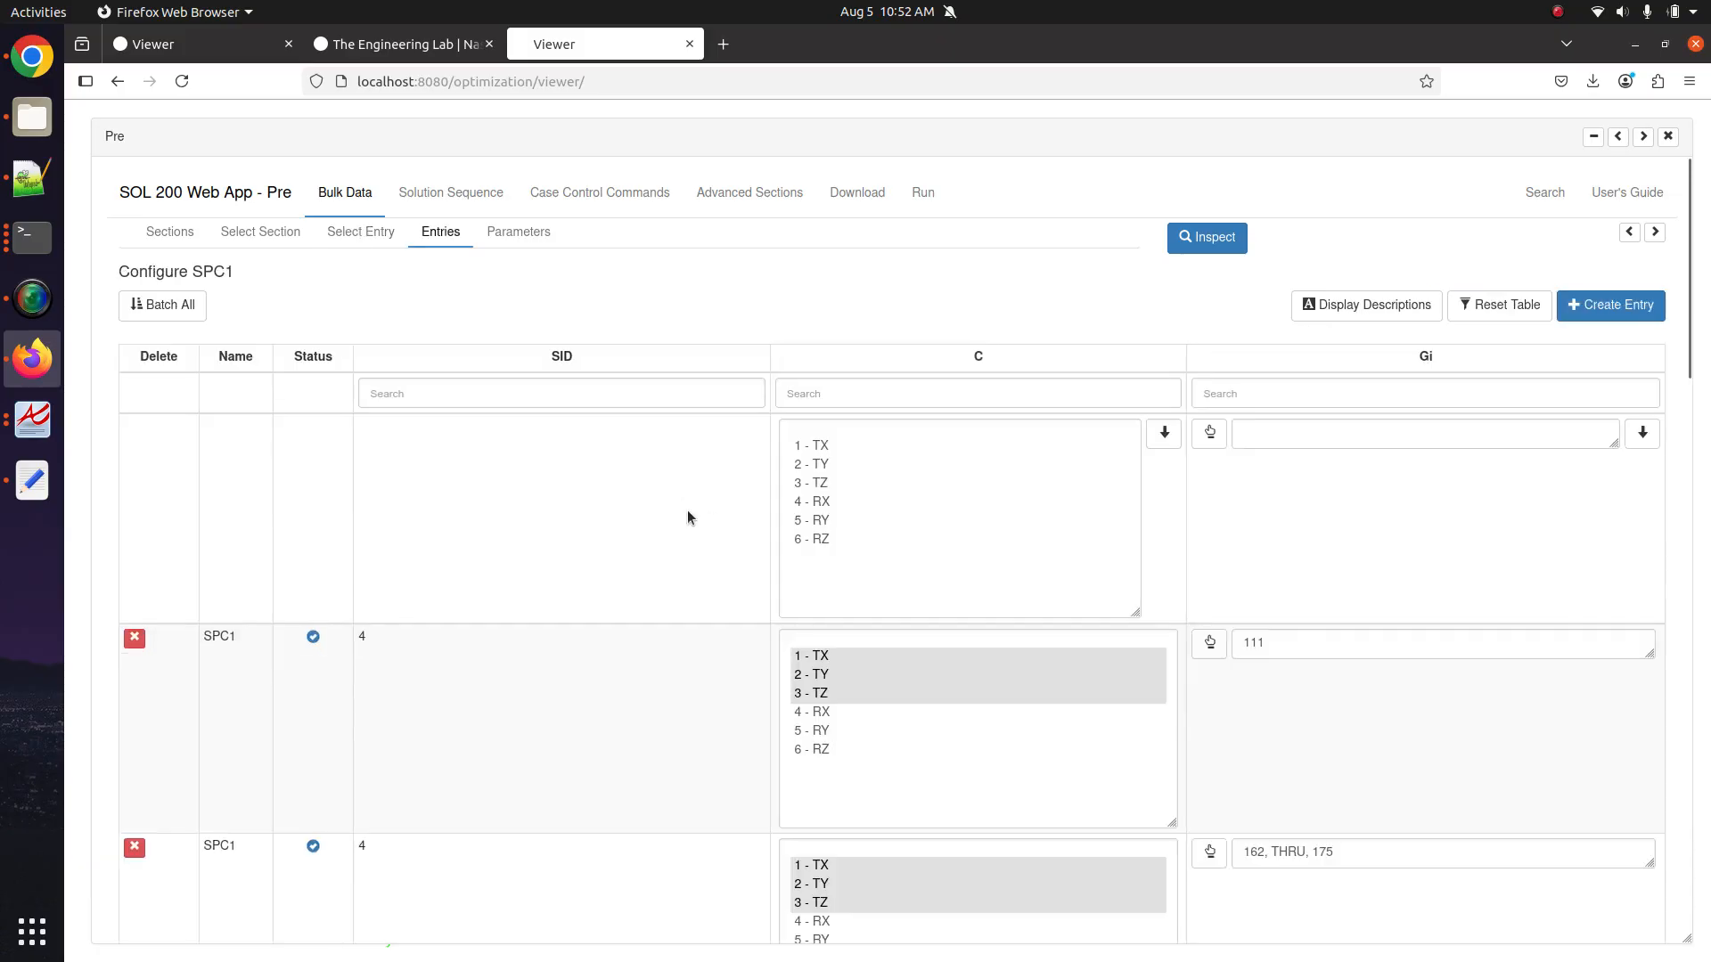
scroll(693, 531, down, 5)
scroll(693, 531, down, 10)
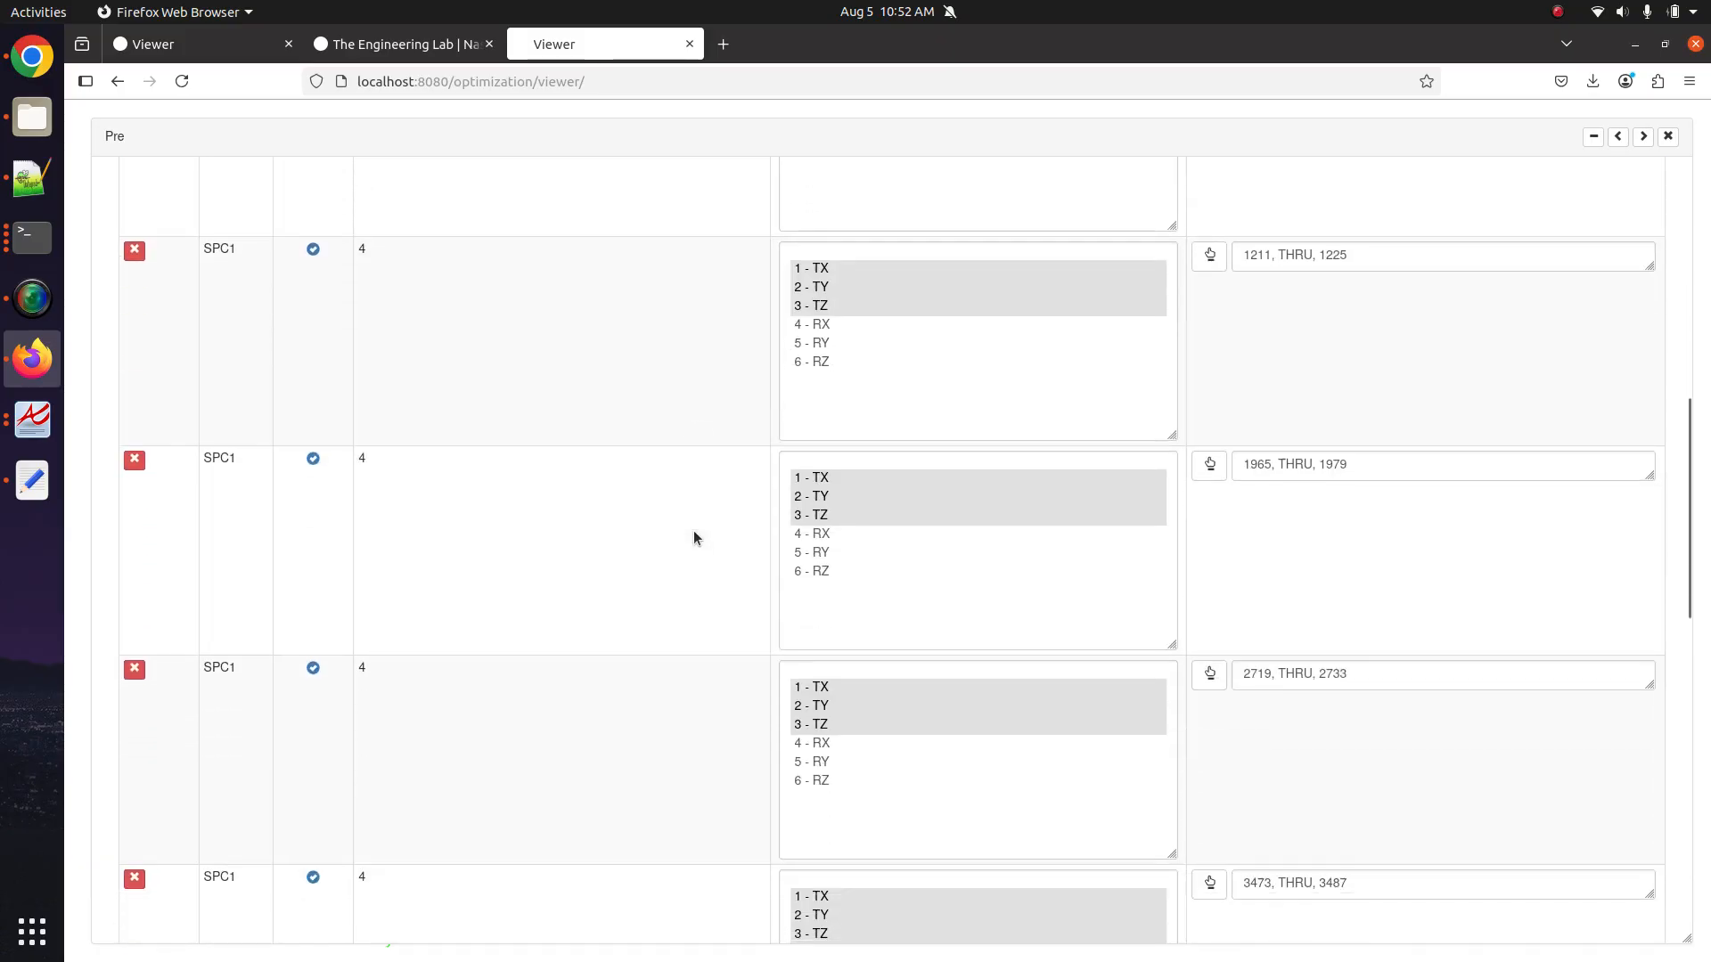
scroll(693, 531, up, 15)
click(1605, 322)
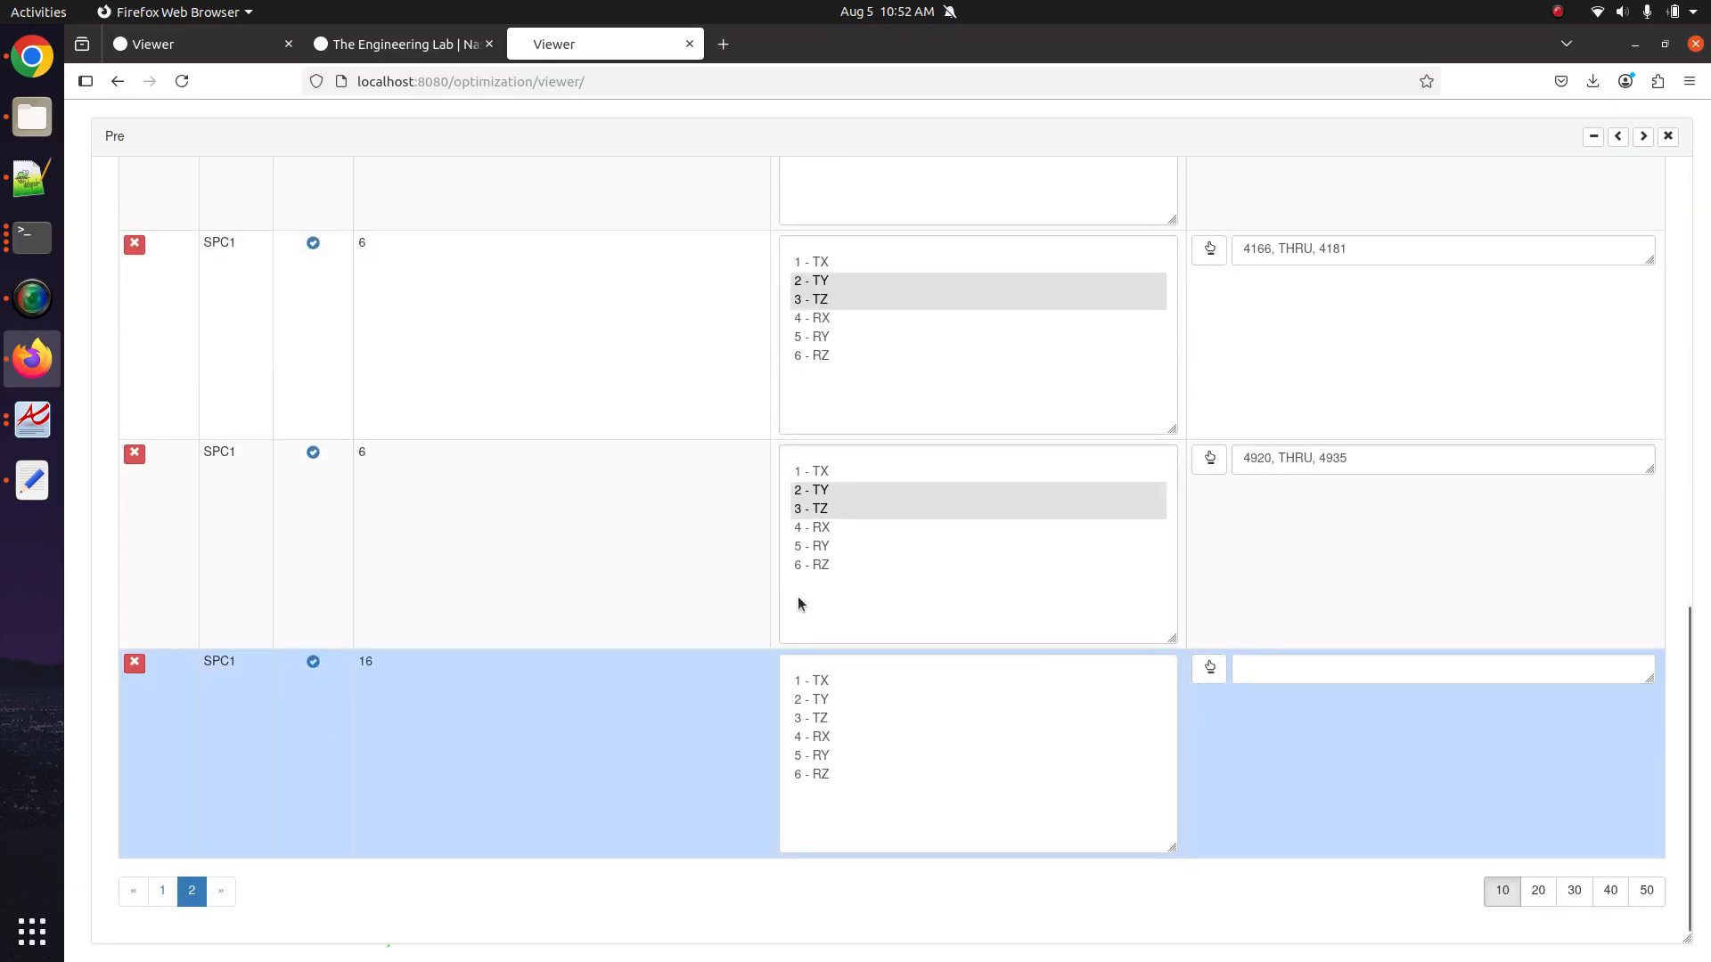
drag(818, 700, 822, 720)
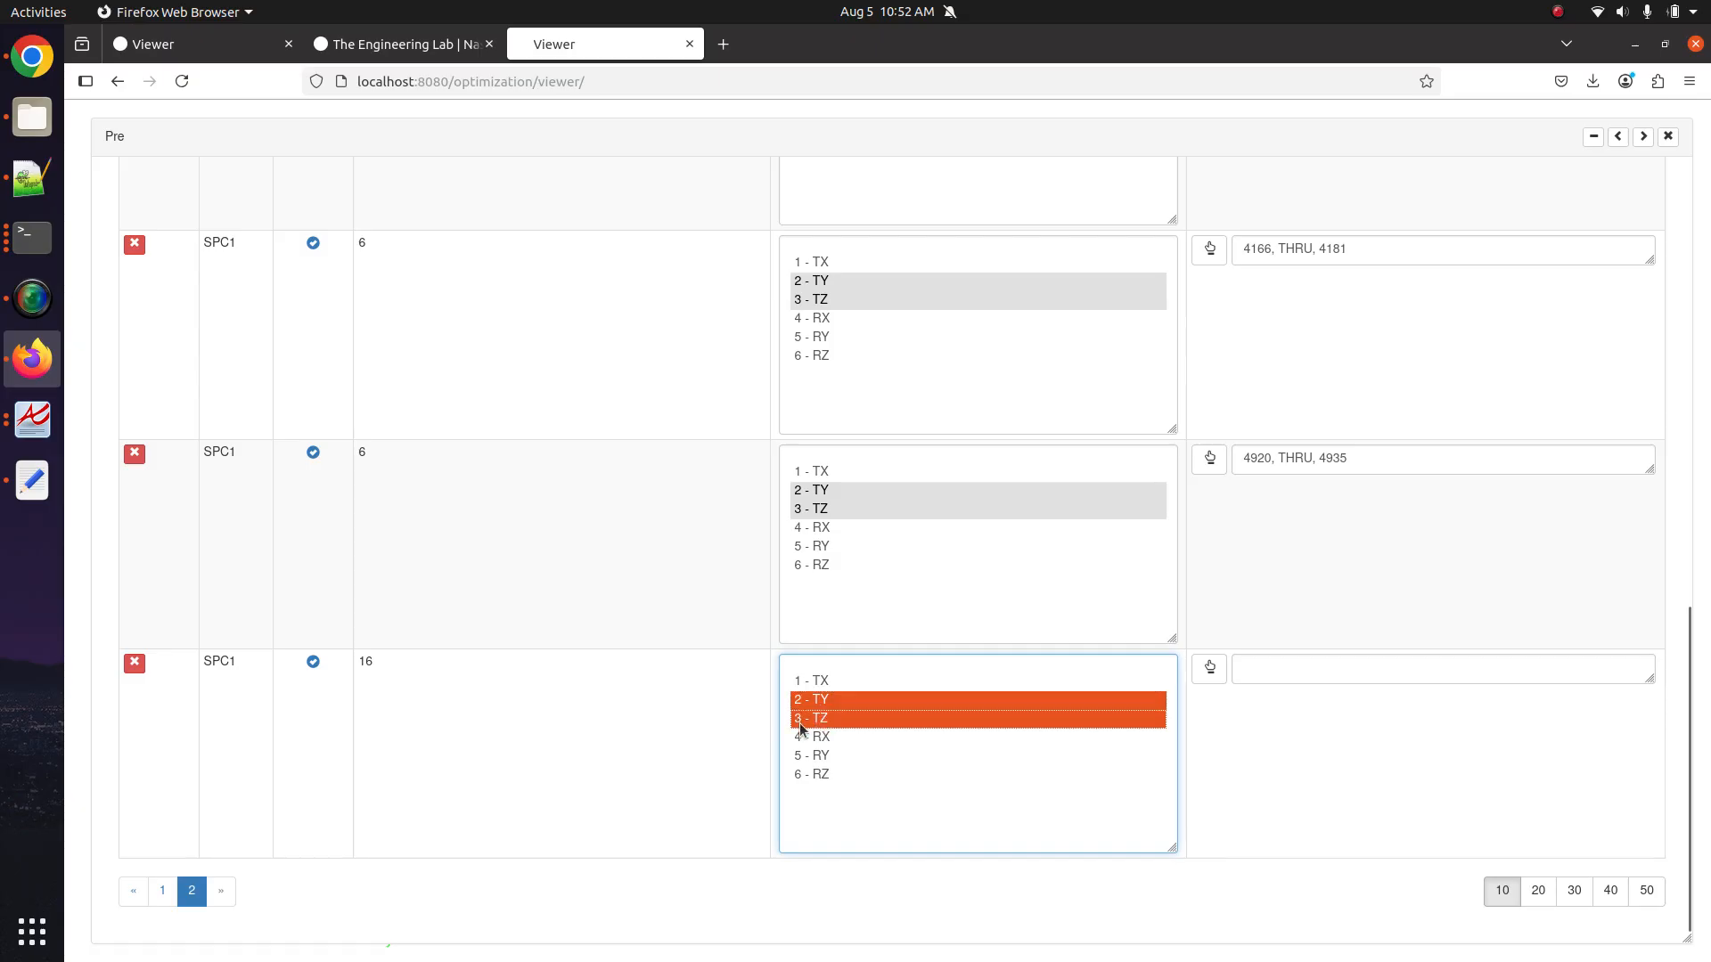
click(1324, 675)
click(1644, 138)
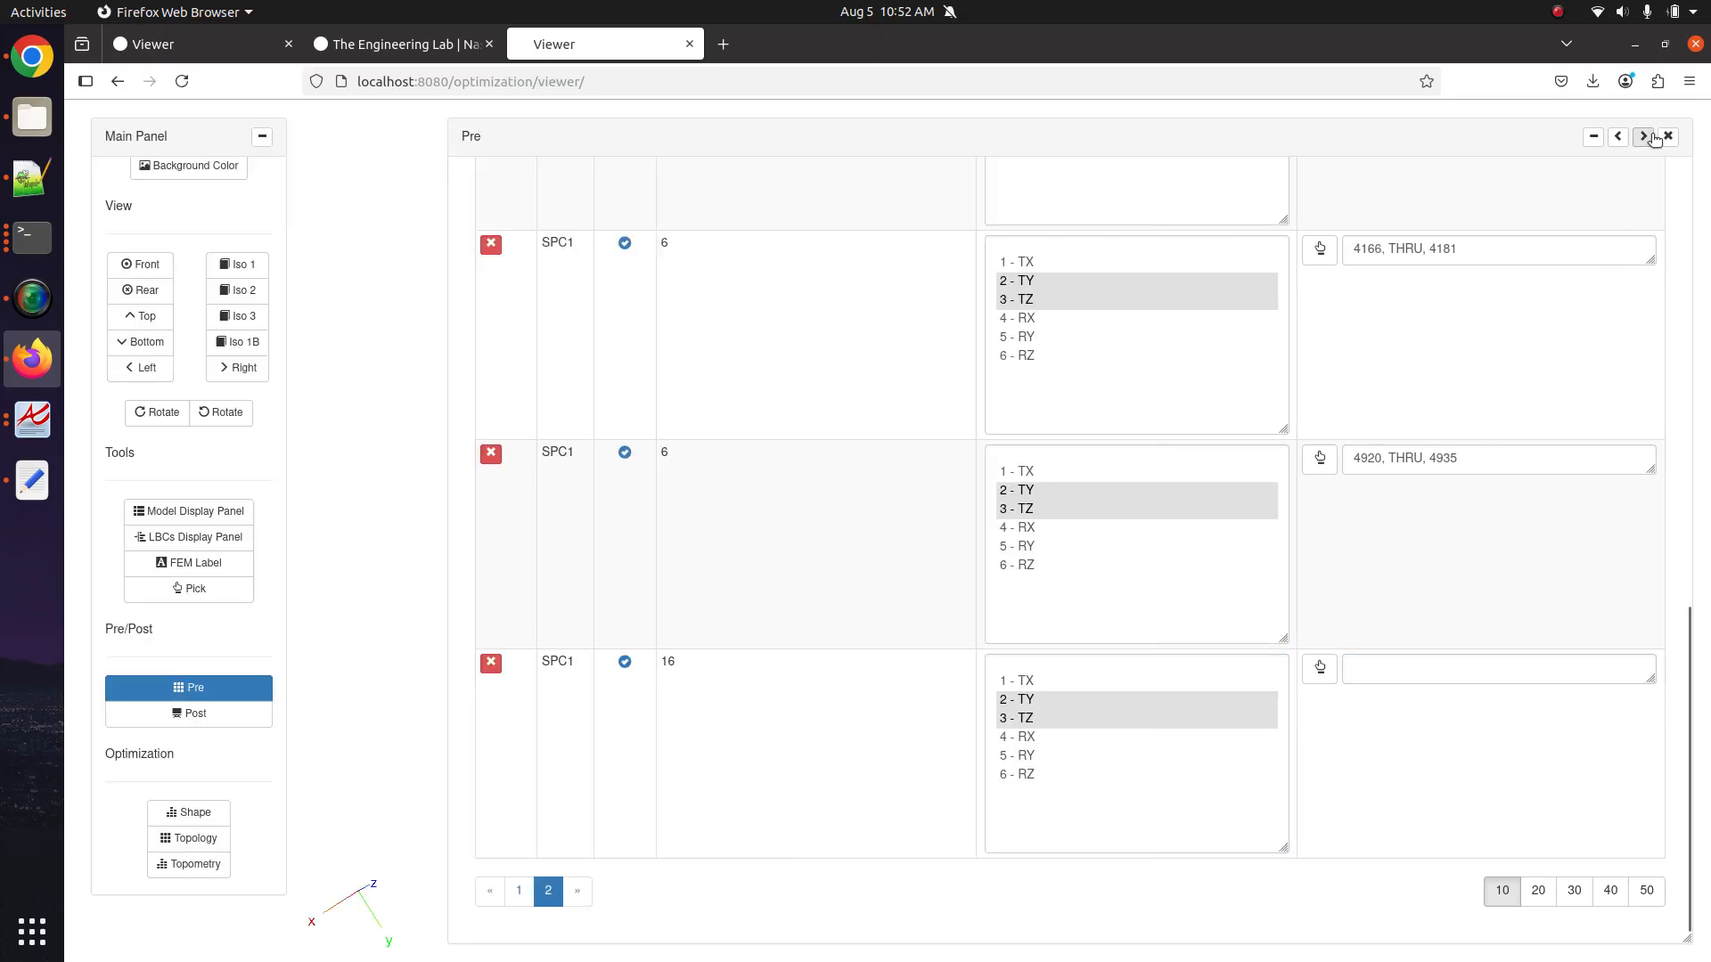
Turn the mesh toward the bolt hole and enable node picking for SPC1 16.
drag(860, 666, 811, 489)
scroll(810, 491, up, 10)
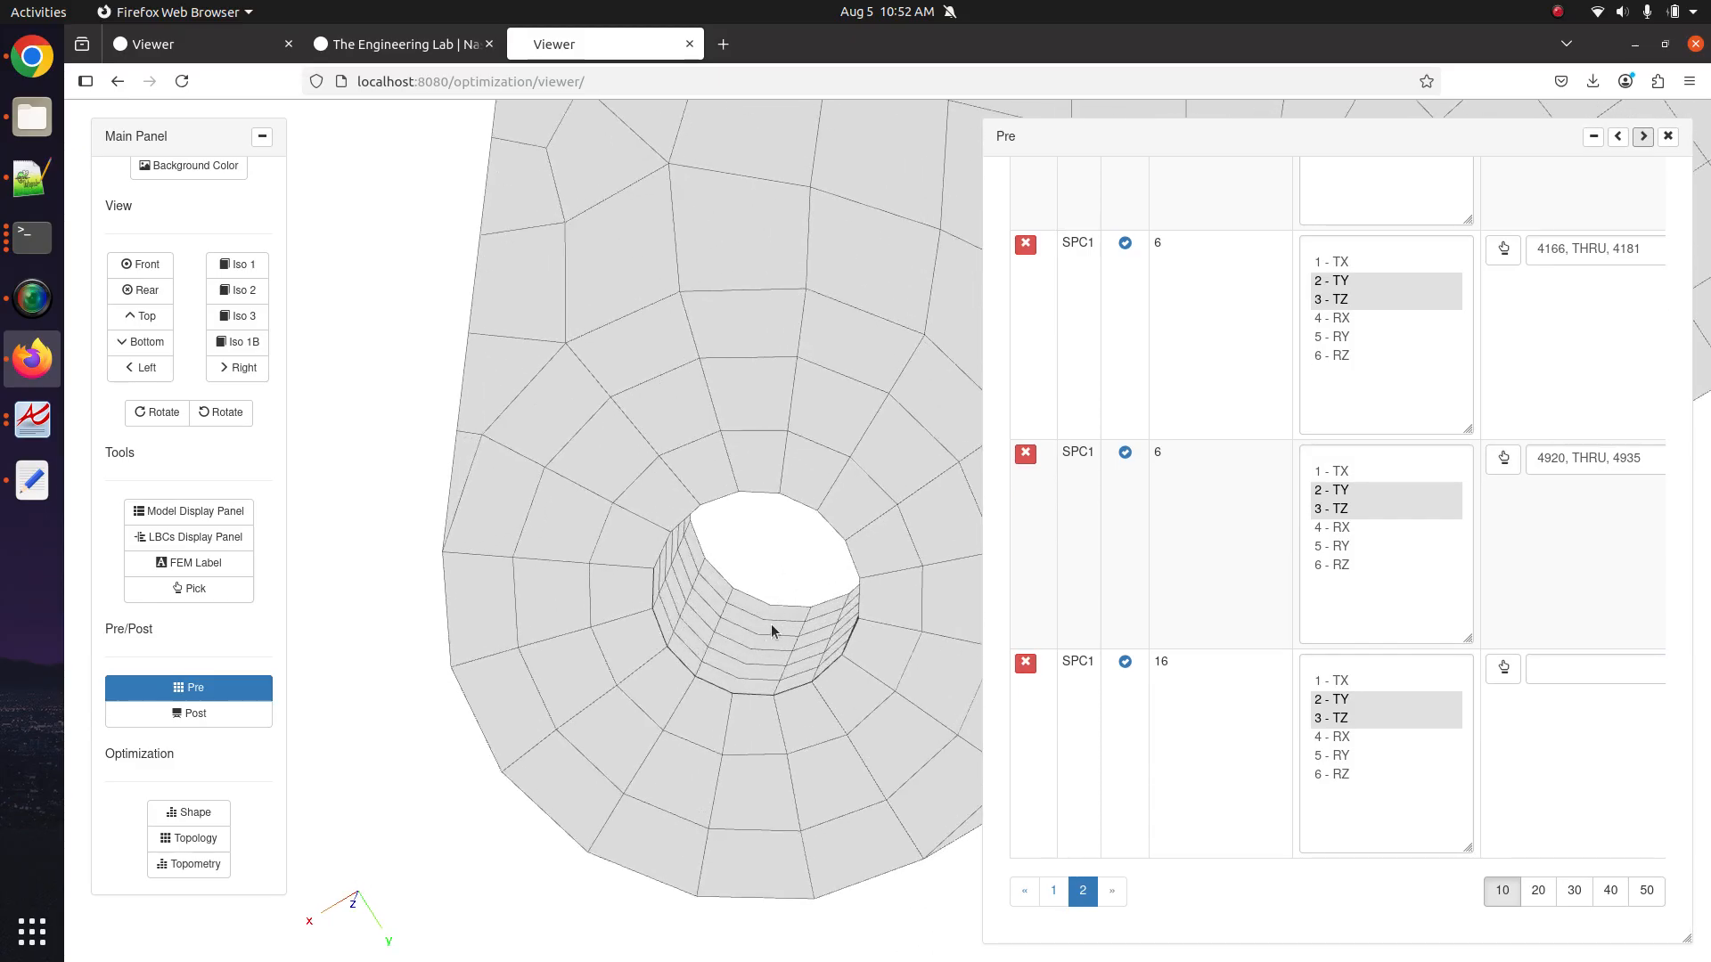
click(1505, 670)
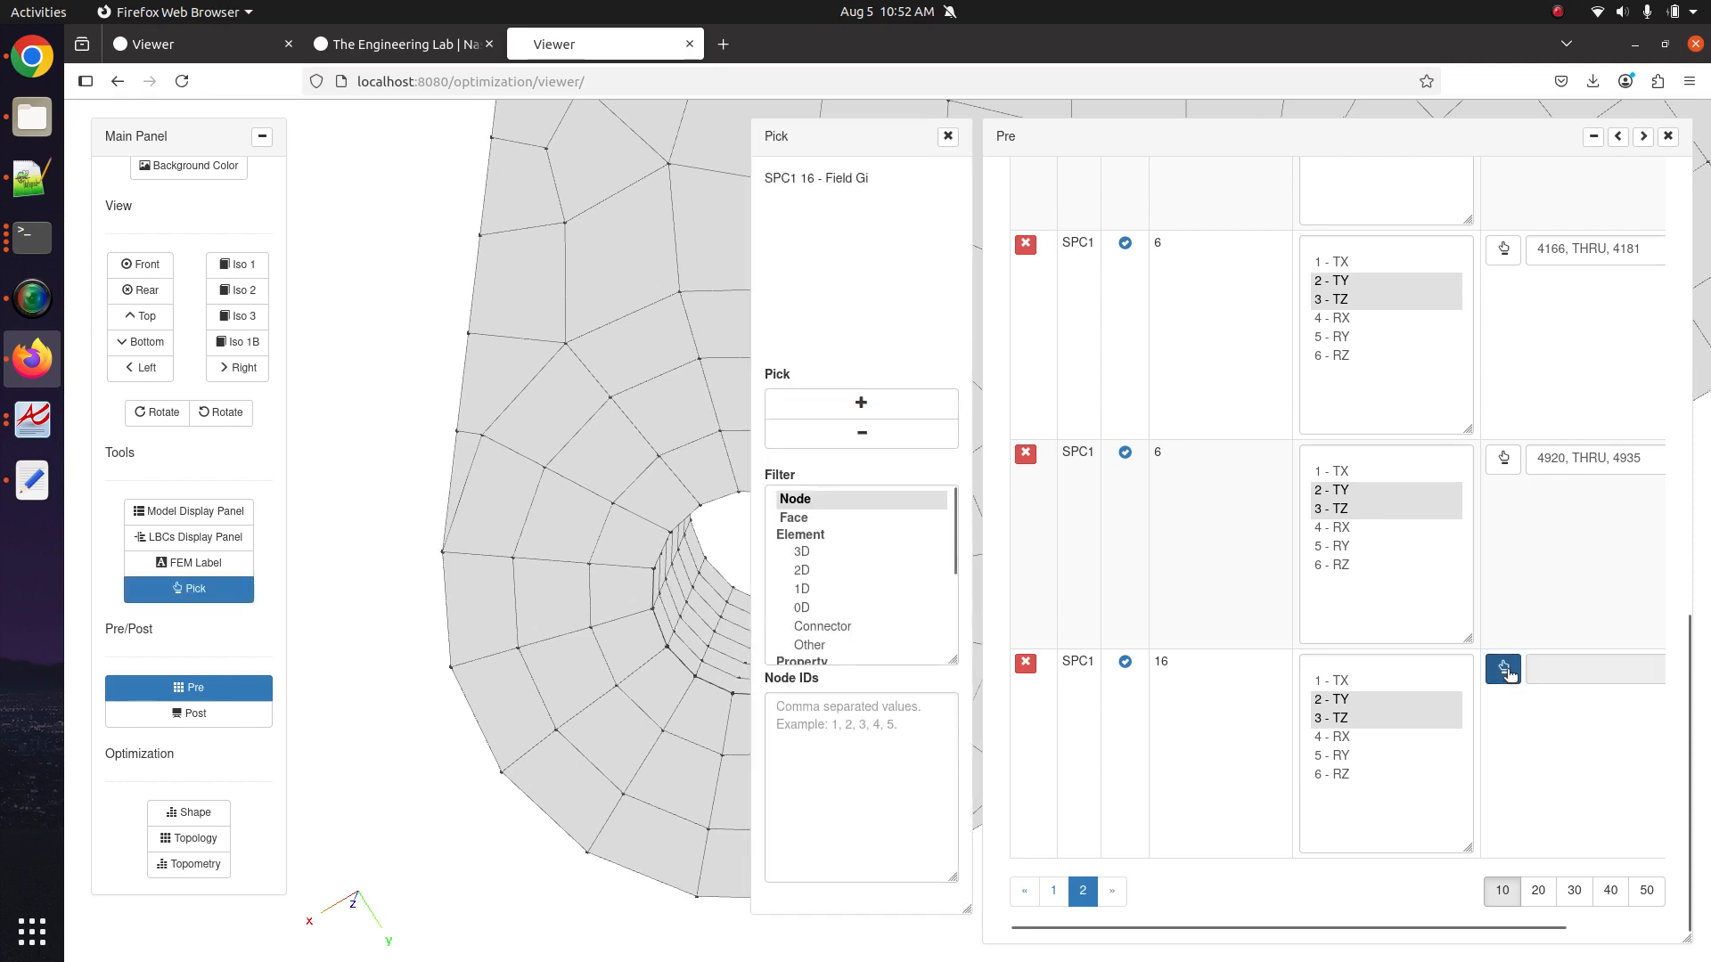
click(1505, 670)
click(1505, 670)
drag(731, 641, 603, 578)
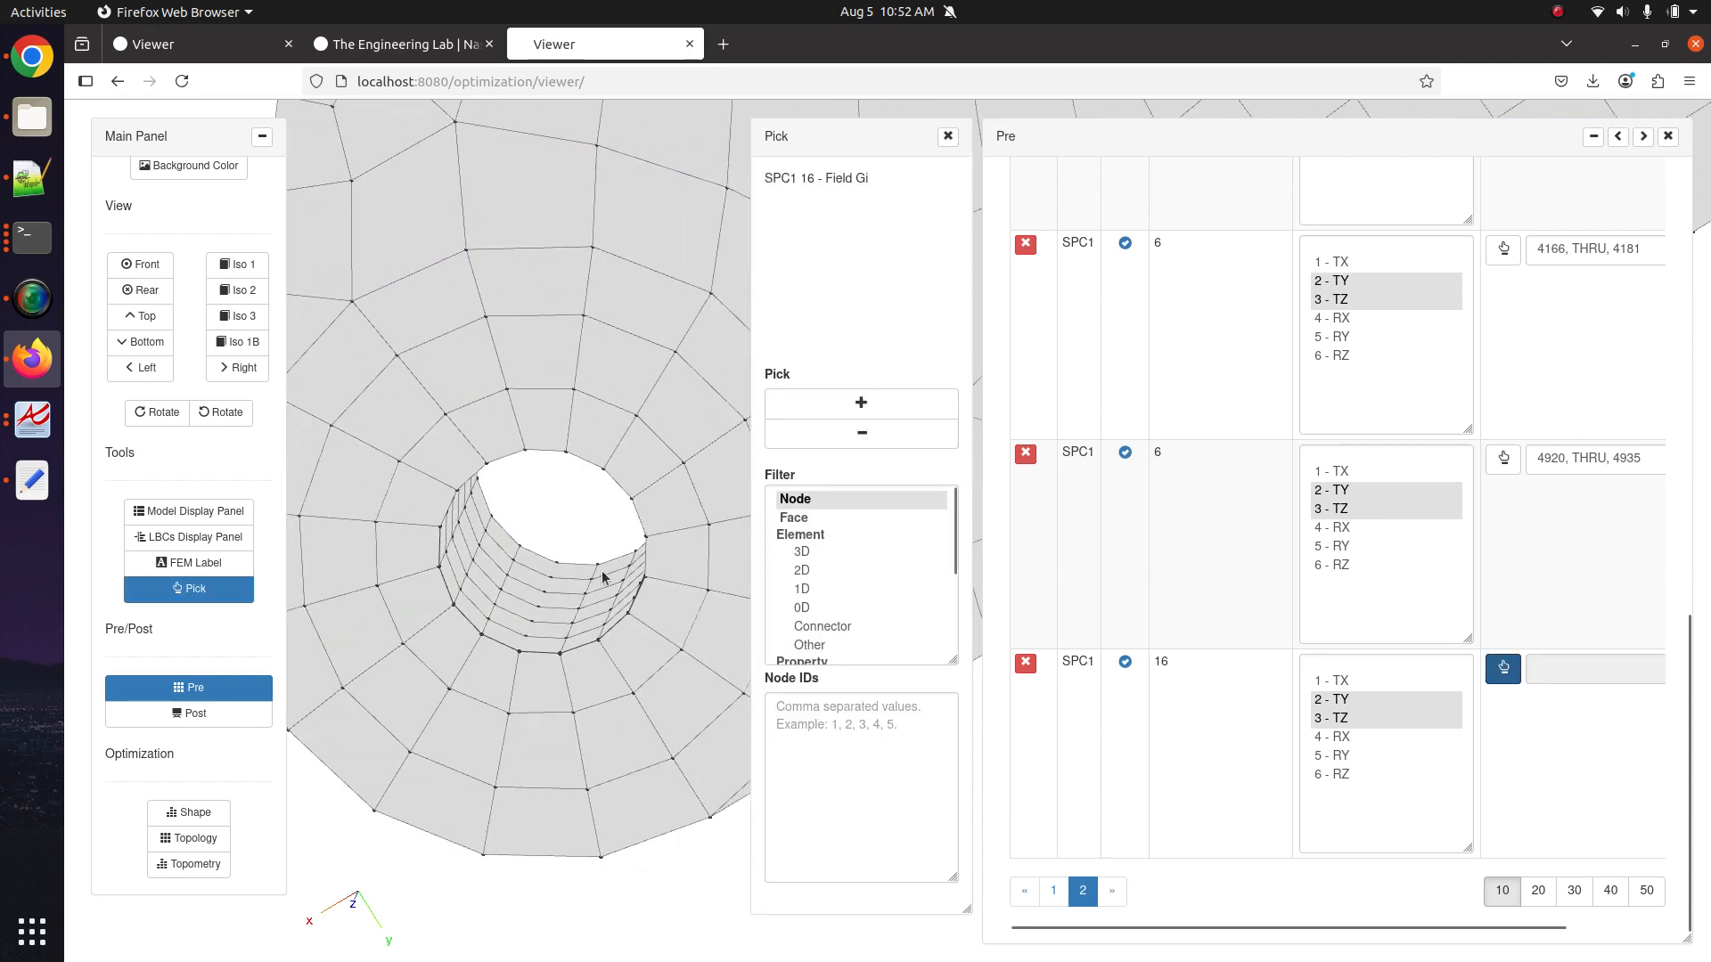
click(836, 412)
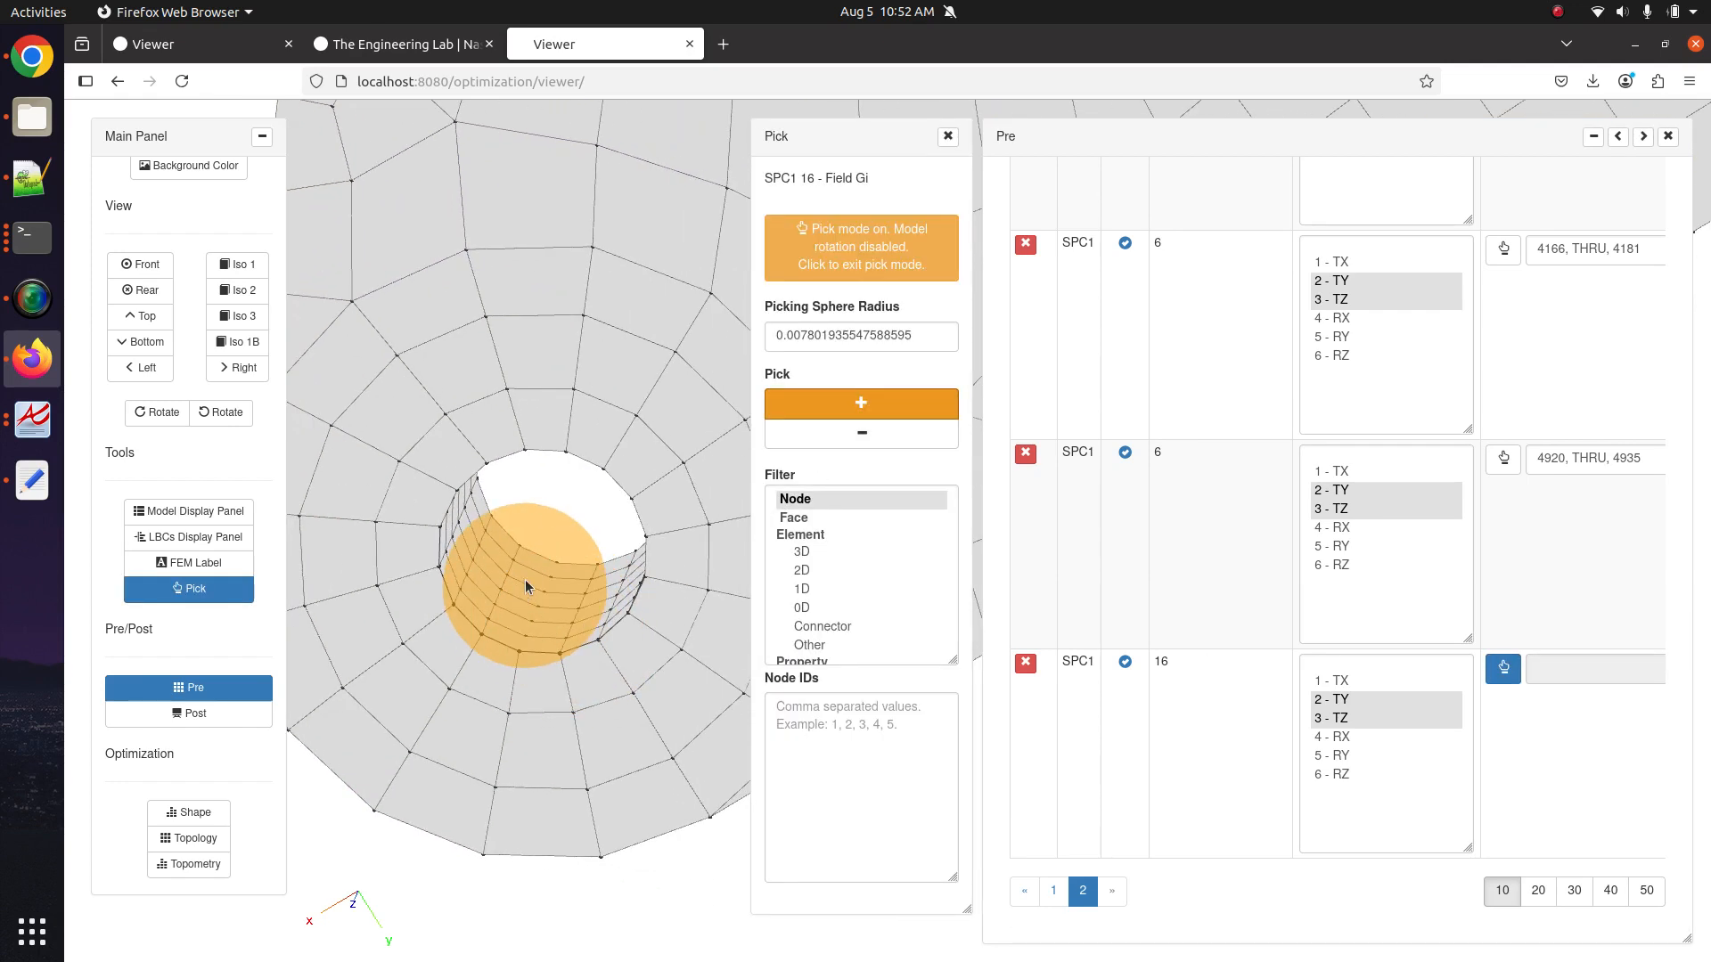
Pick the hole-wall nodes into SPC1 16, using picking sphere radius 0.001.
click(542, 532)
scroll(511, 574, up, 3)
drag(511, 574, 681, 585)
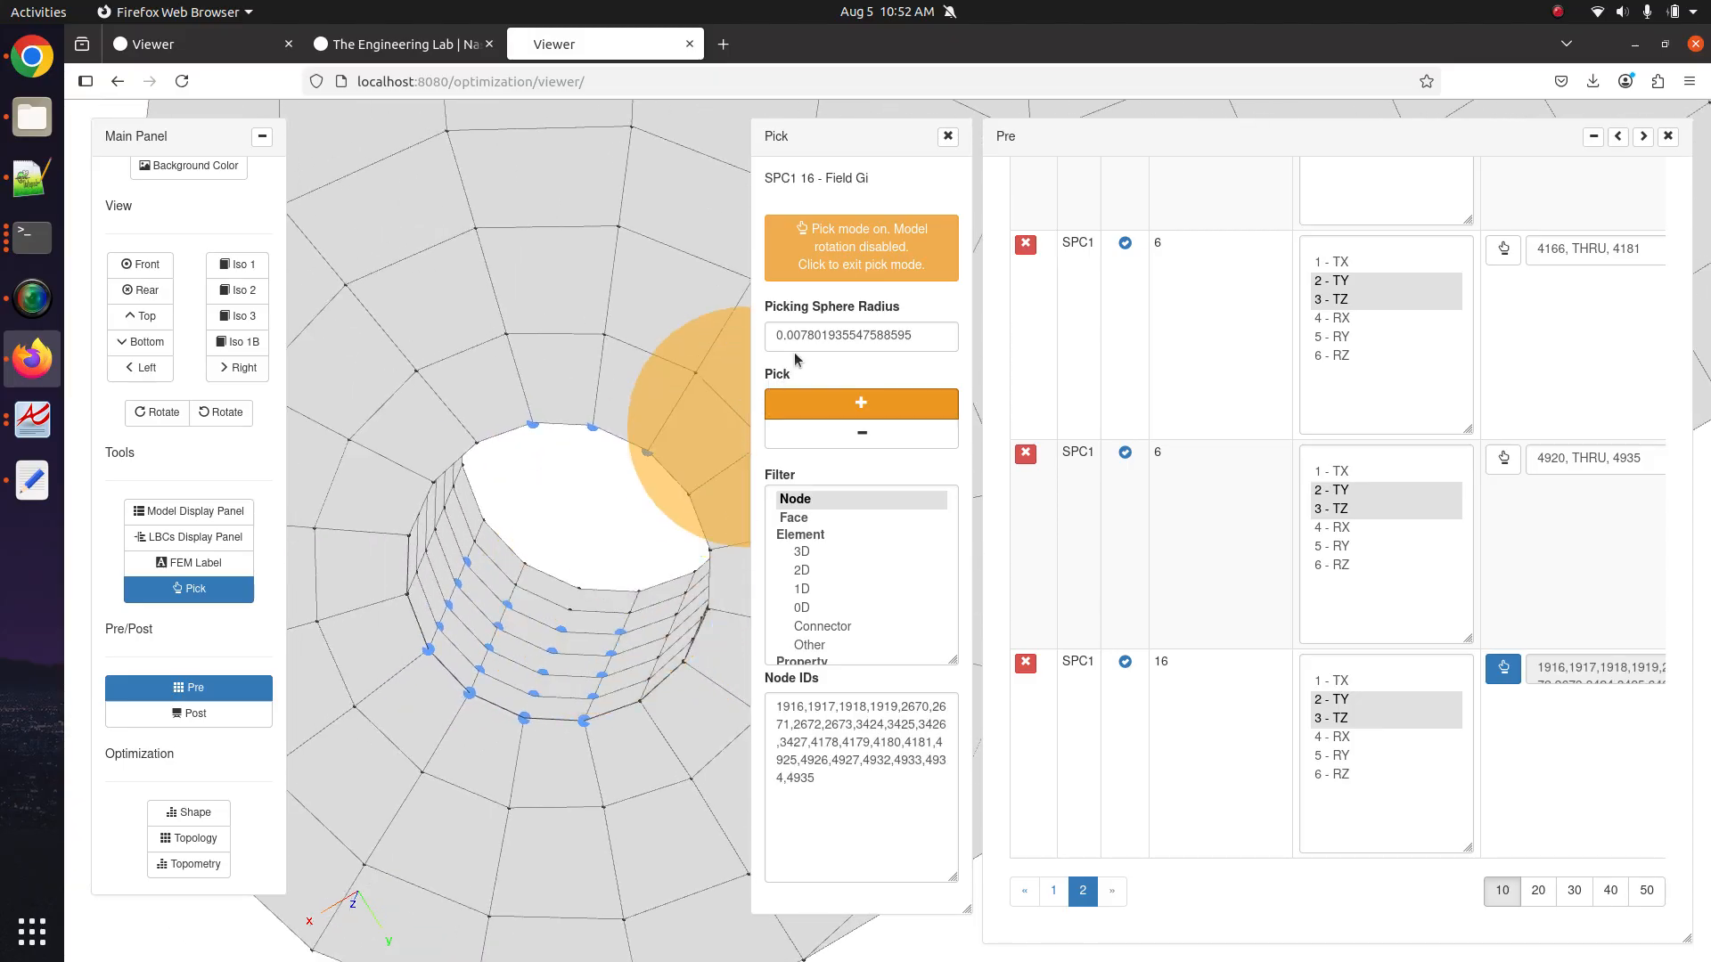
drag(803, 335, 904, 337)
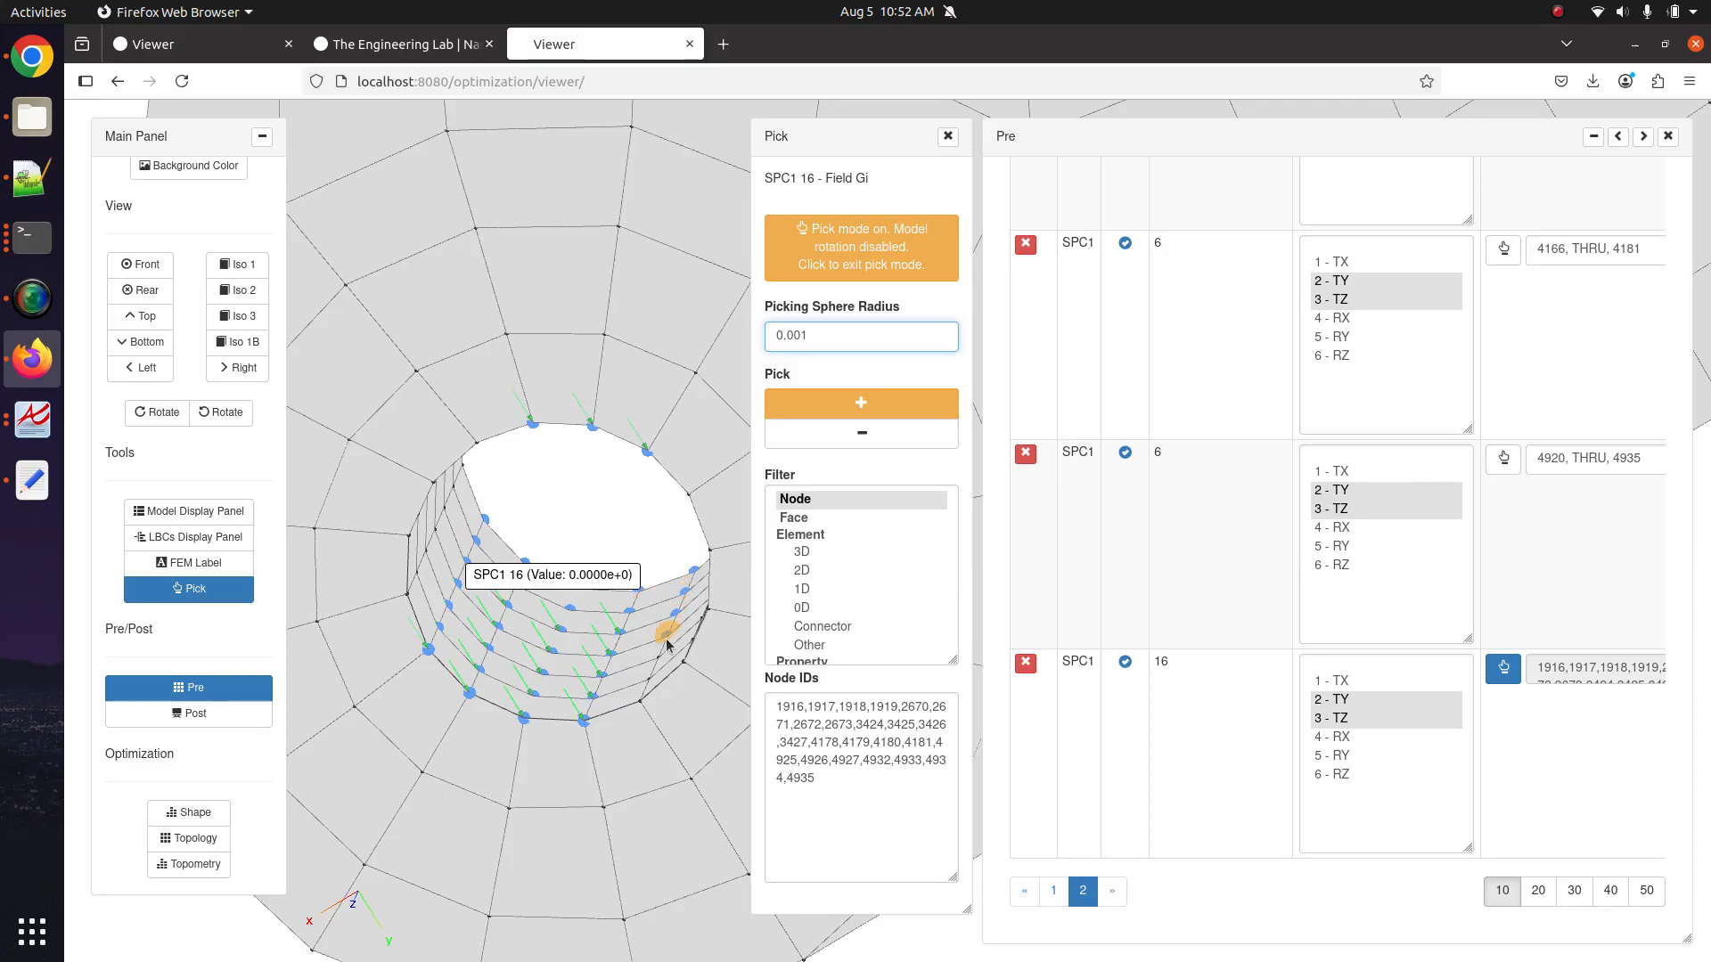
click(700, 595)
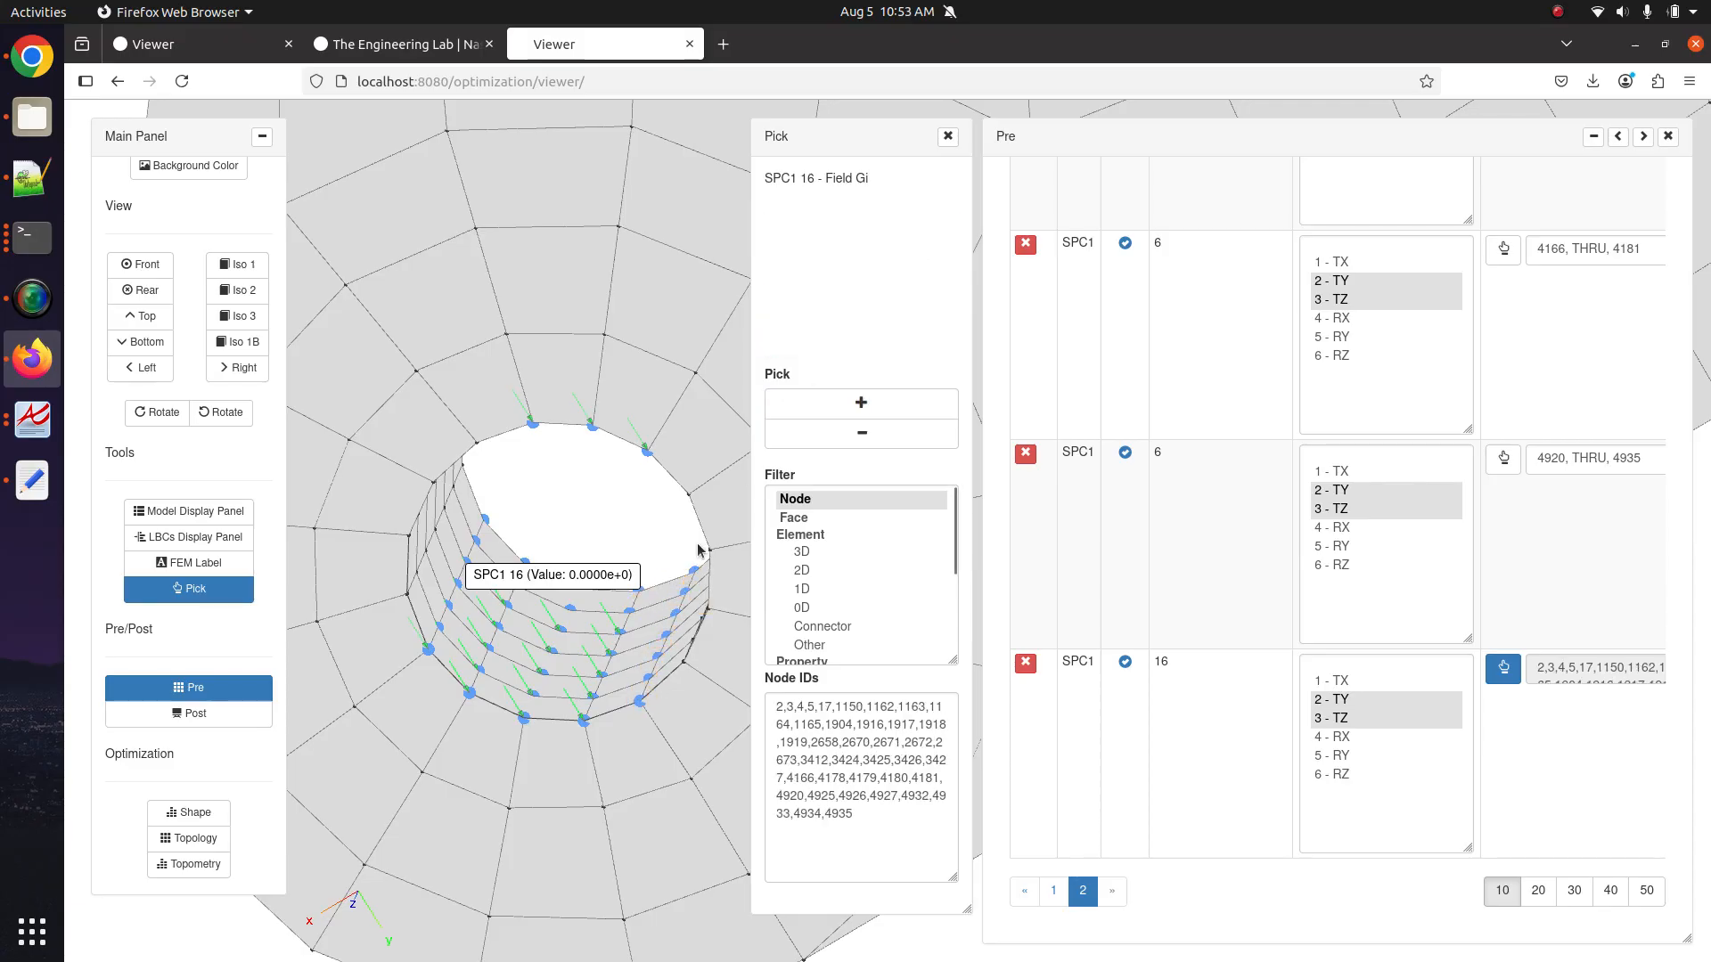
scroll(503, 487, down, 5)
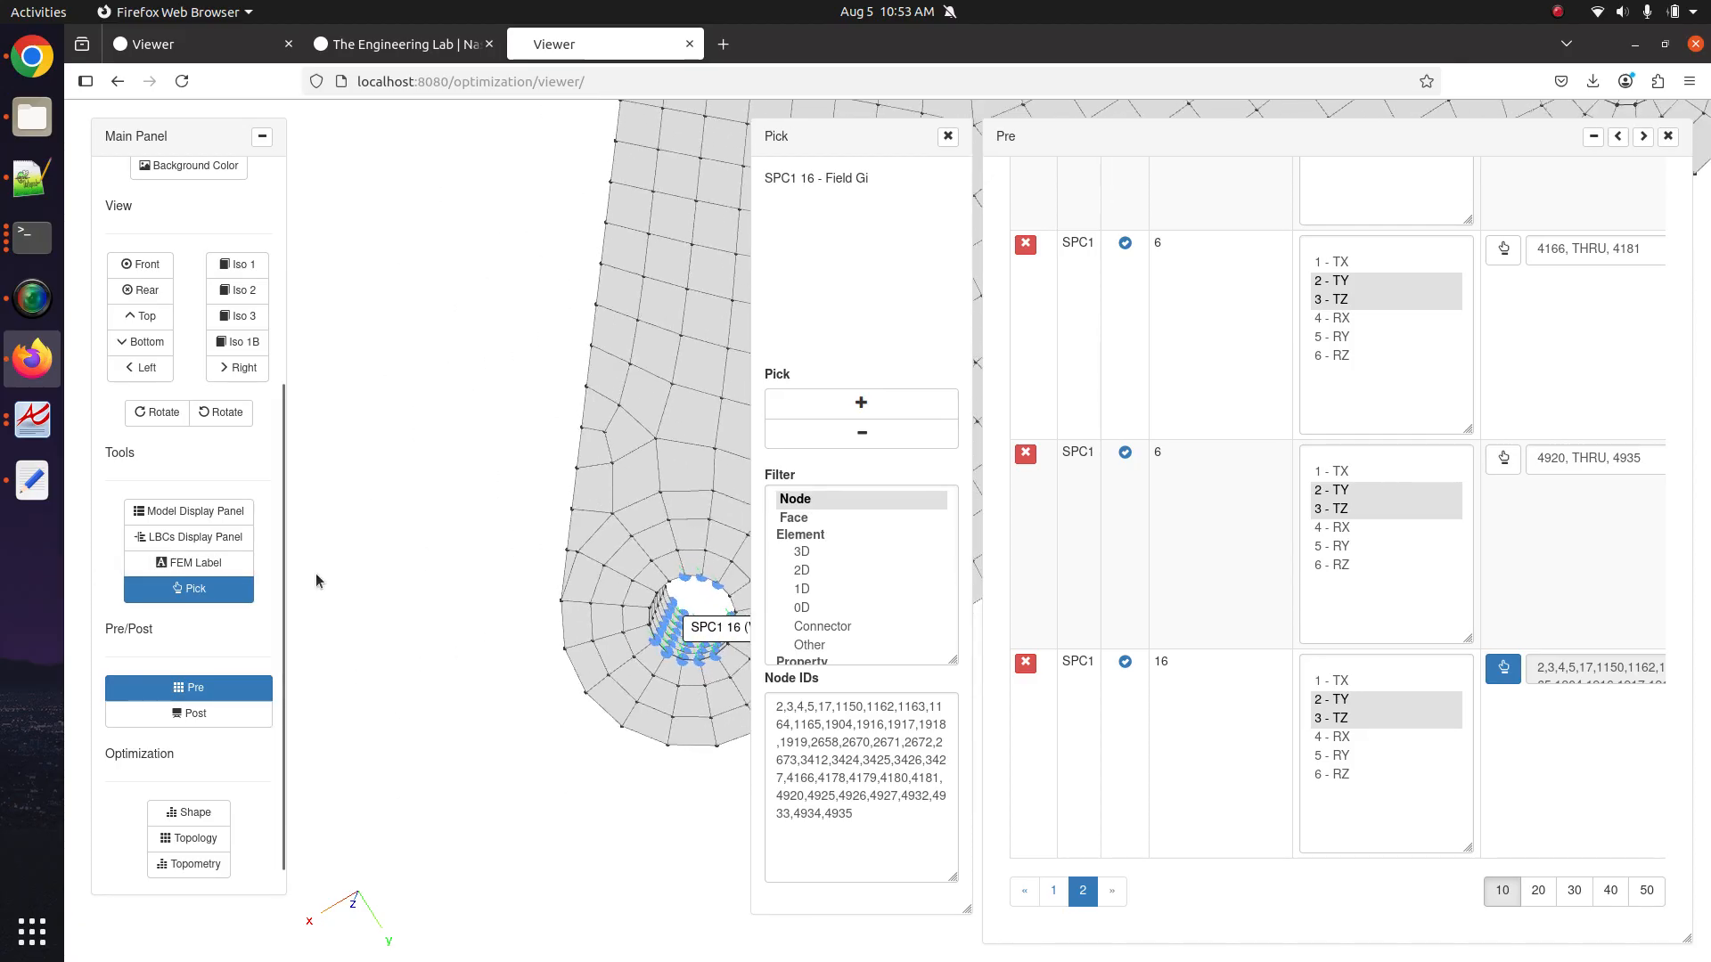
scroll(227, 530, up, 4)
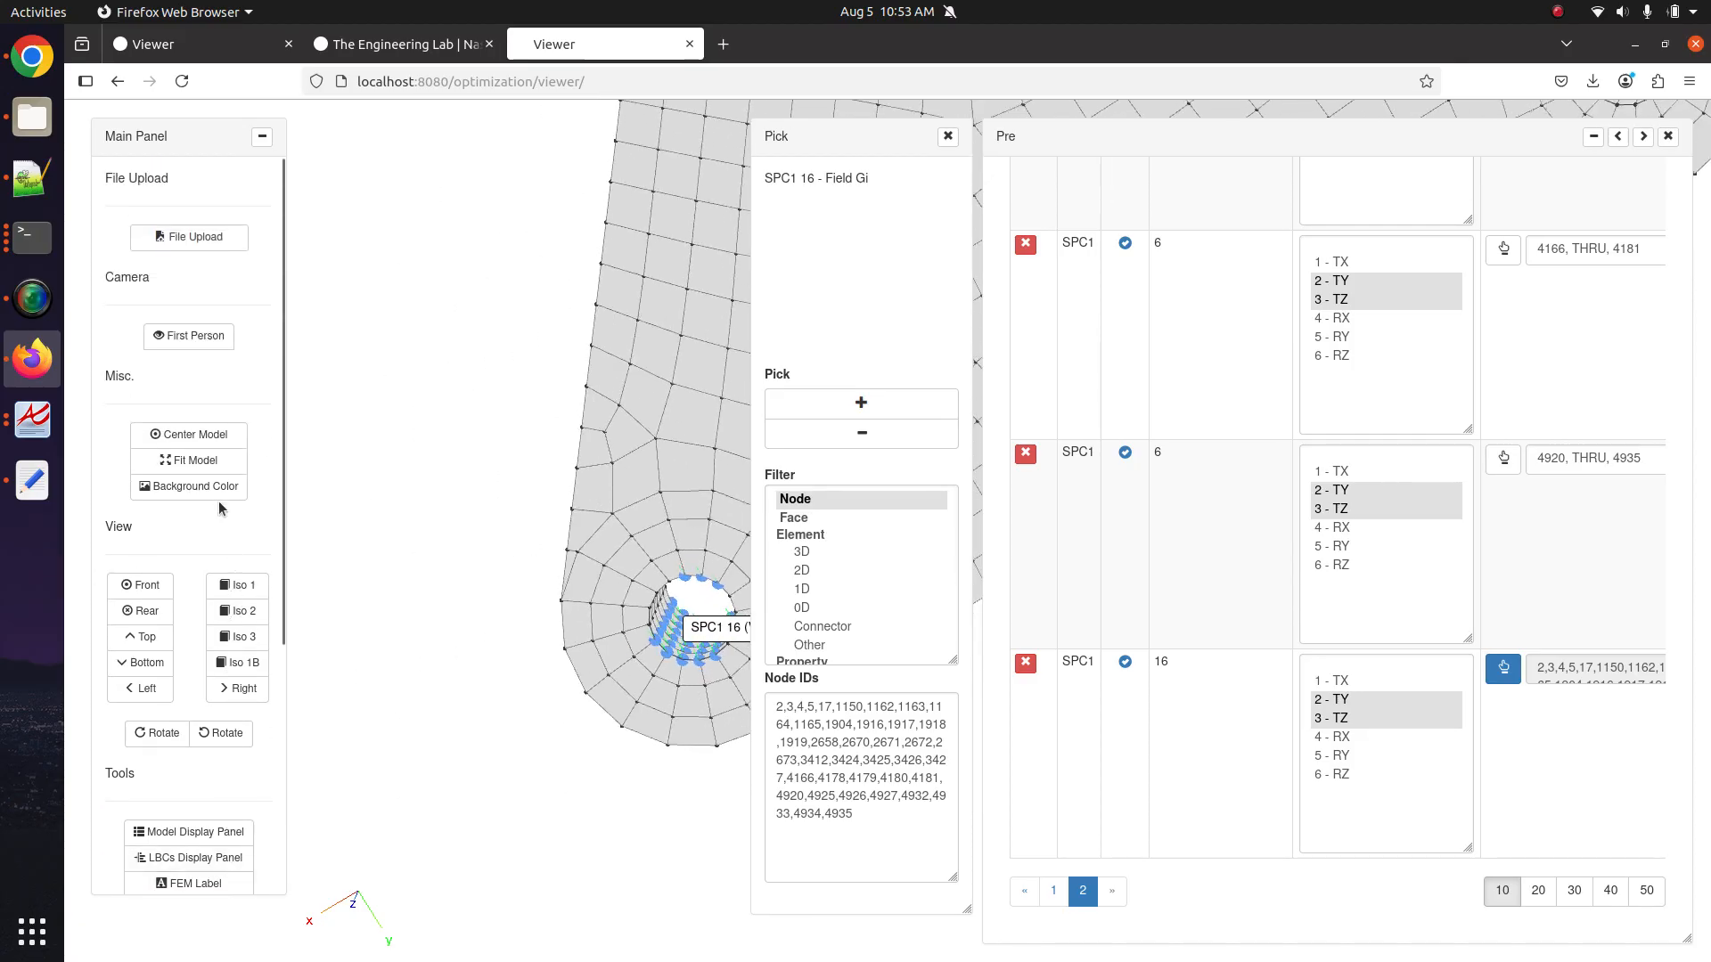
Fly a first-person camera into the mesh around the bolt hole to view the SPC1 16 arrows.
click(197, 344)
click(205, 369)
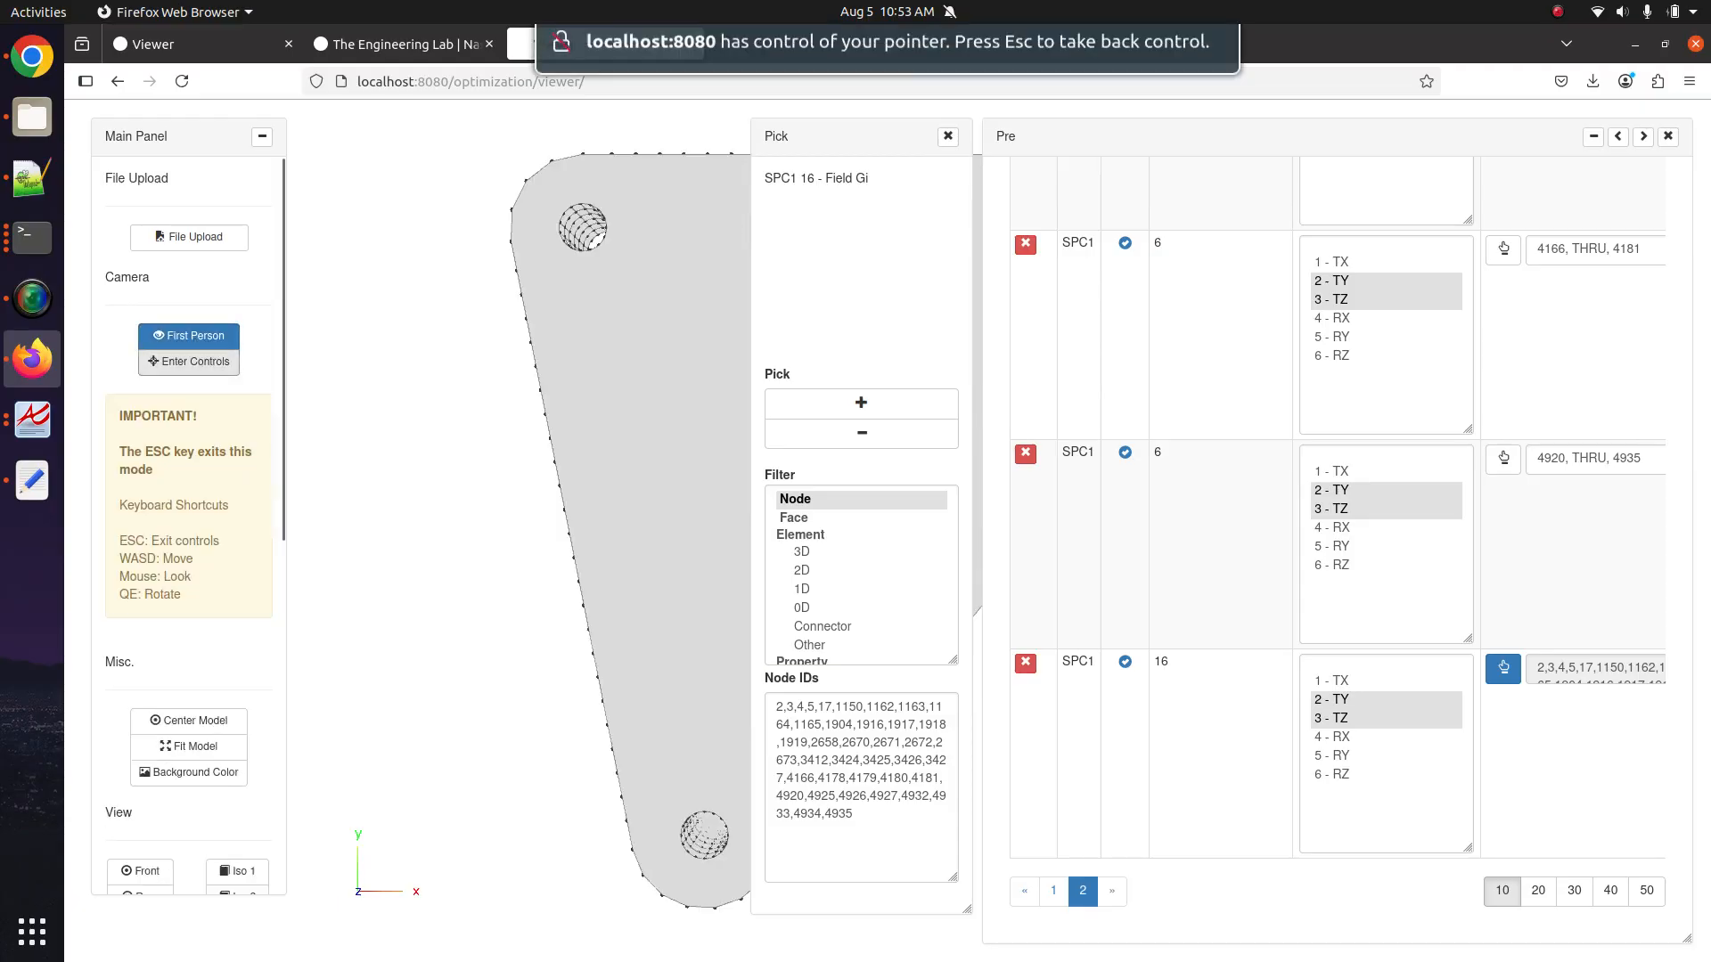
key(w)
key(w)
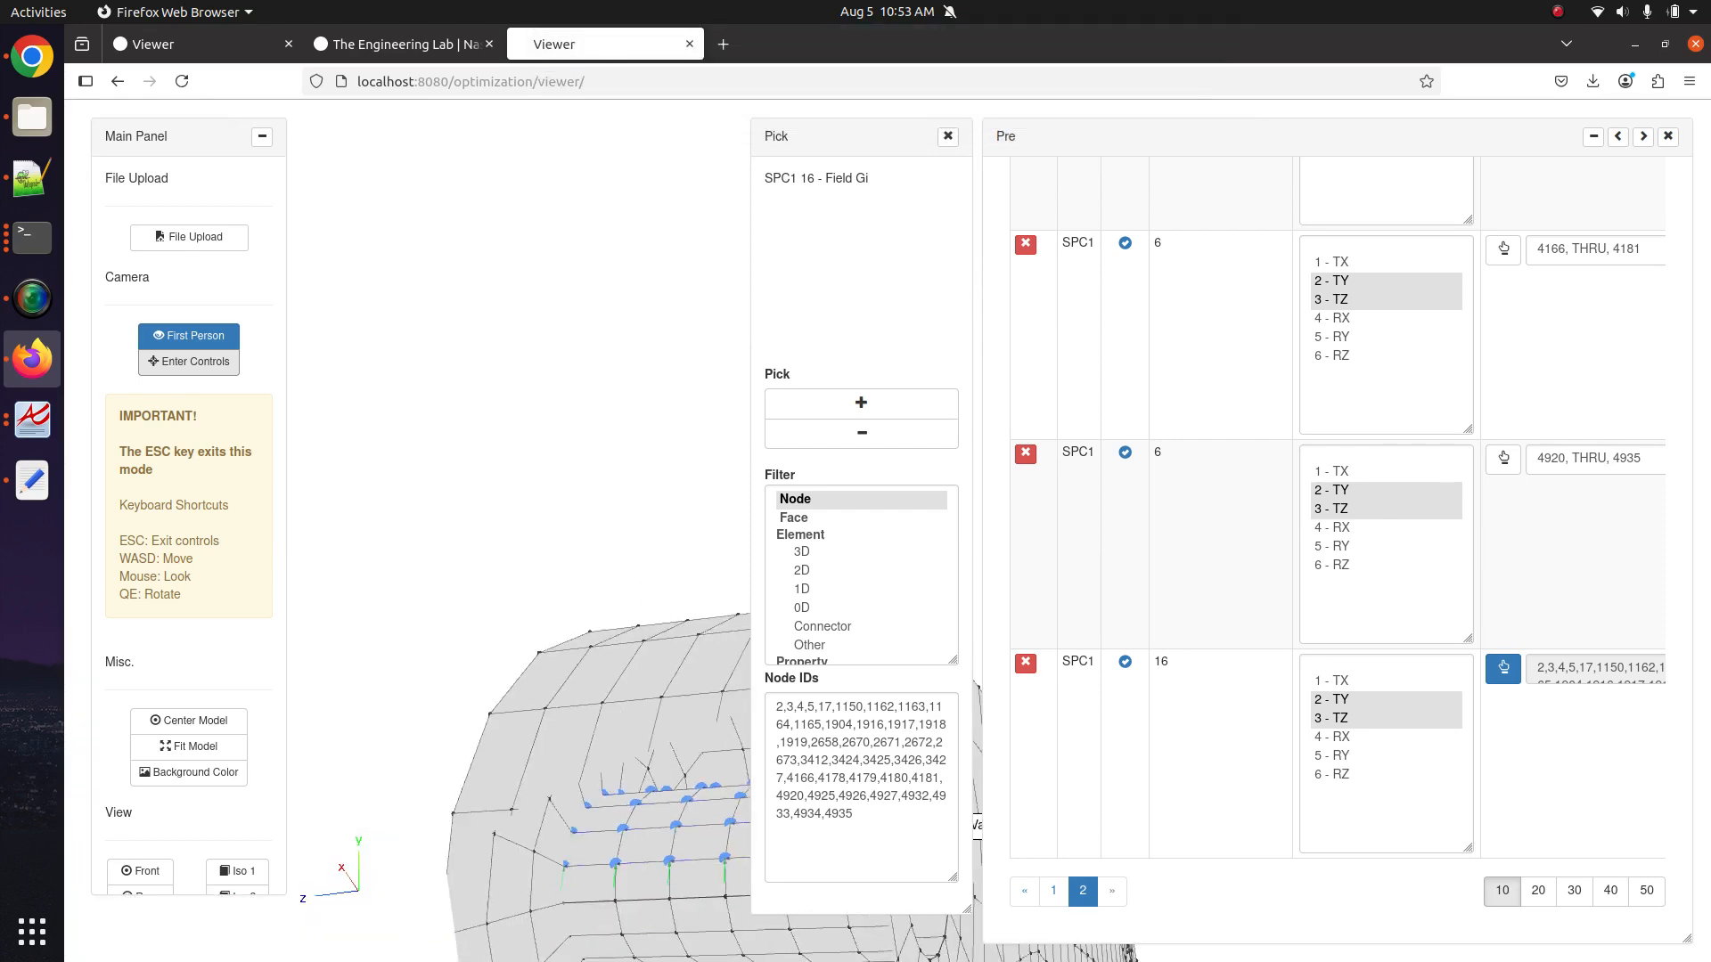
key(q)
key(w)
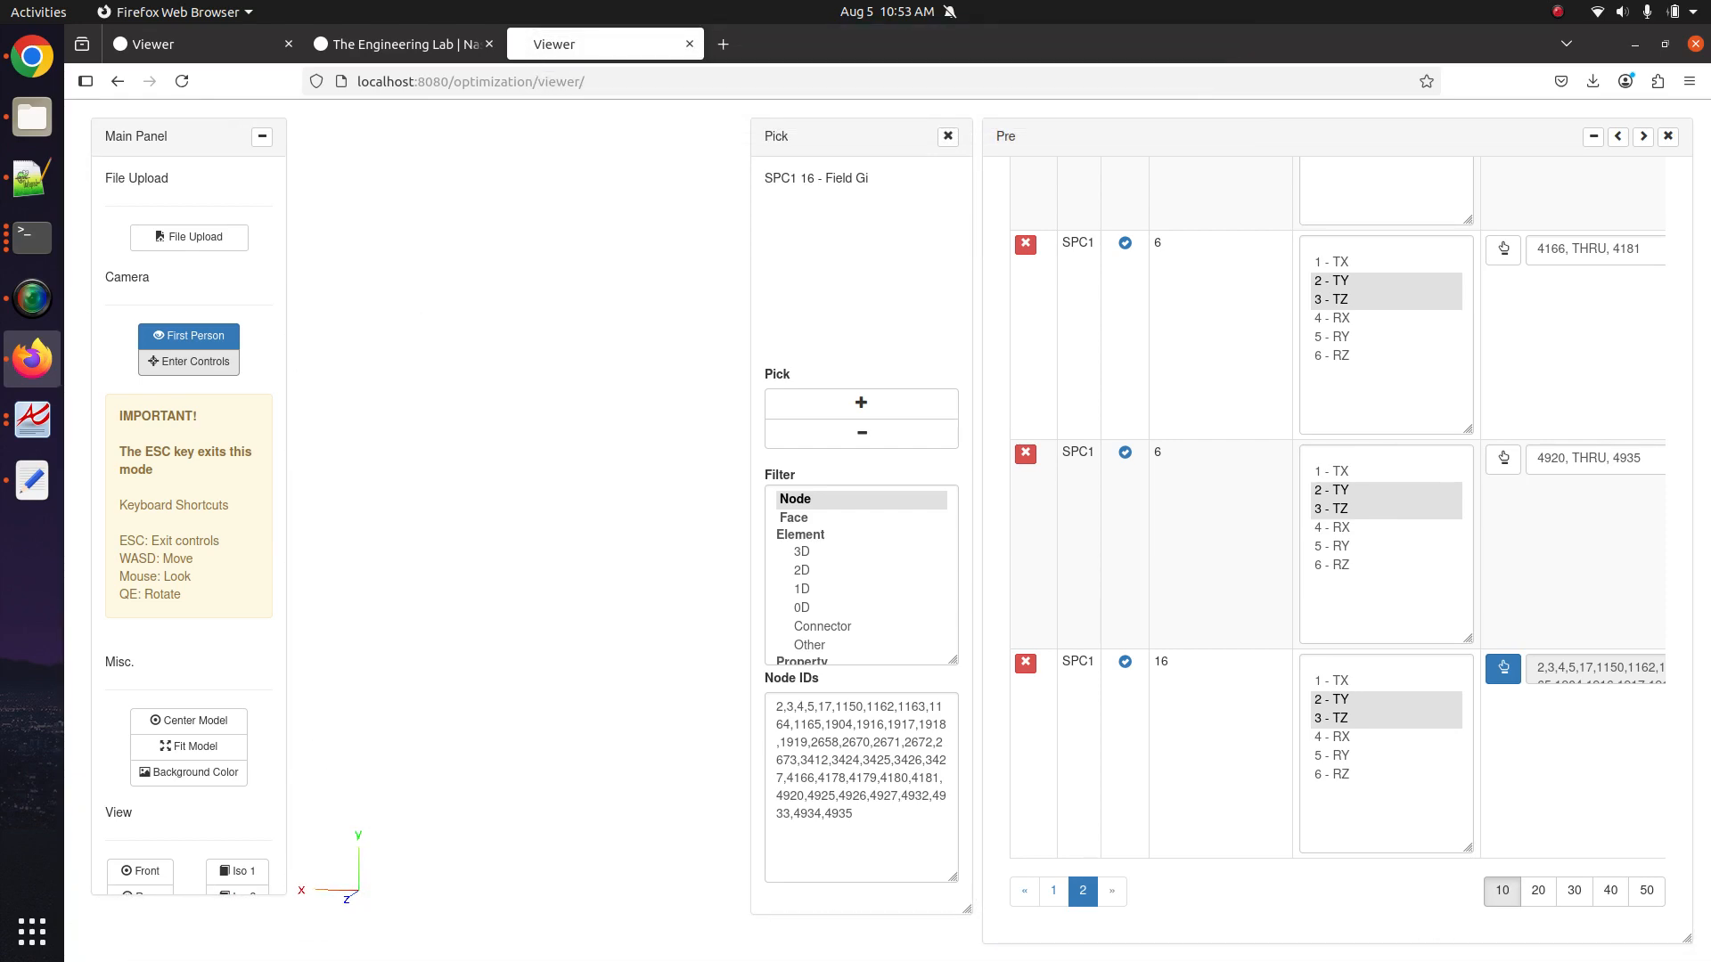
key(s)
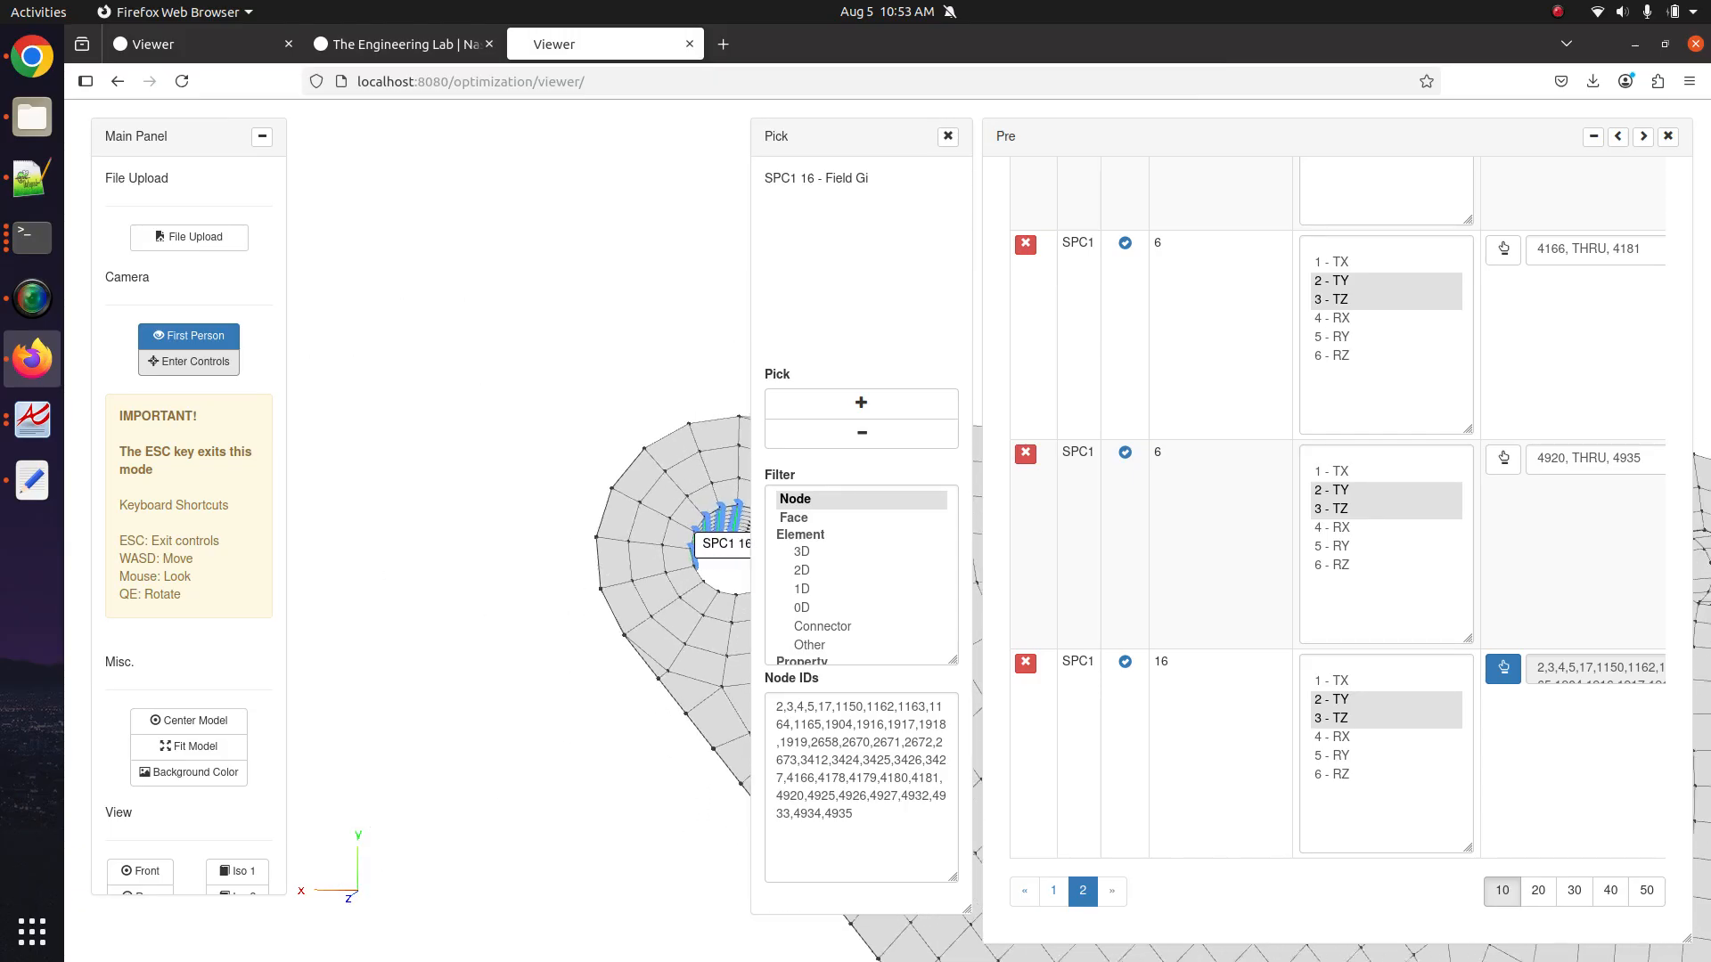
key(w)
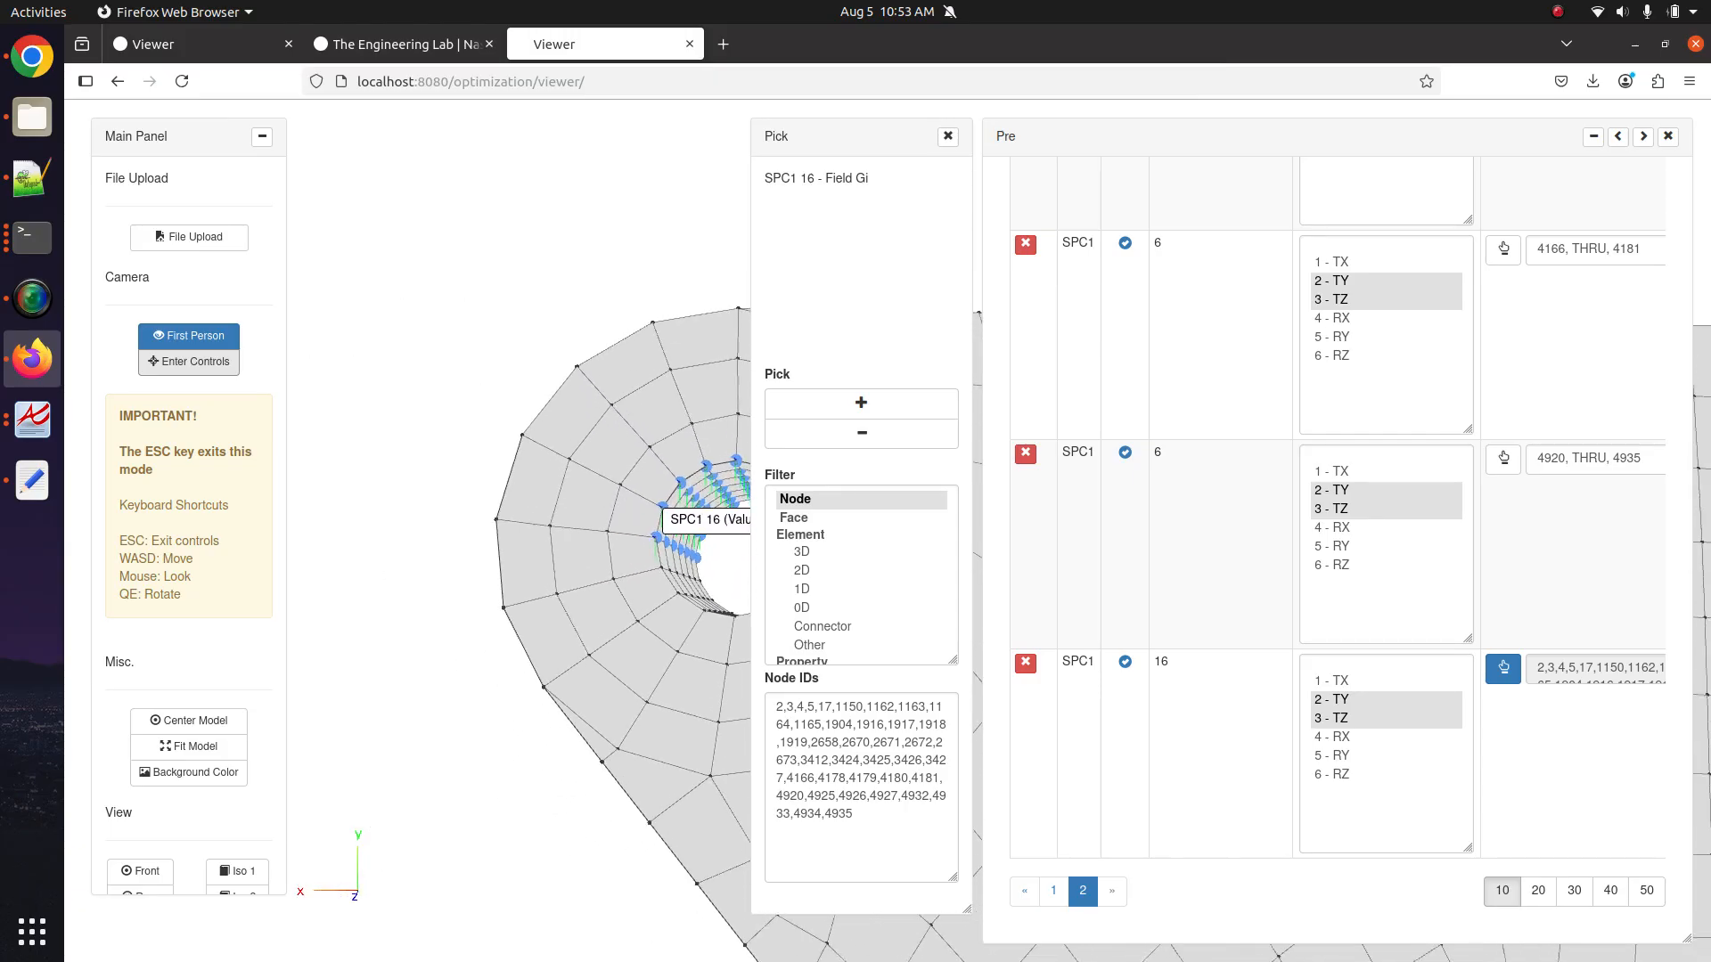
key(w)
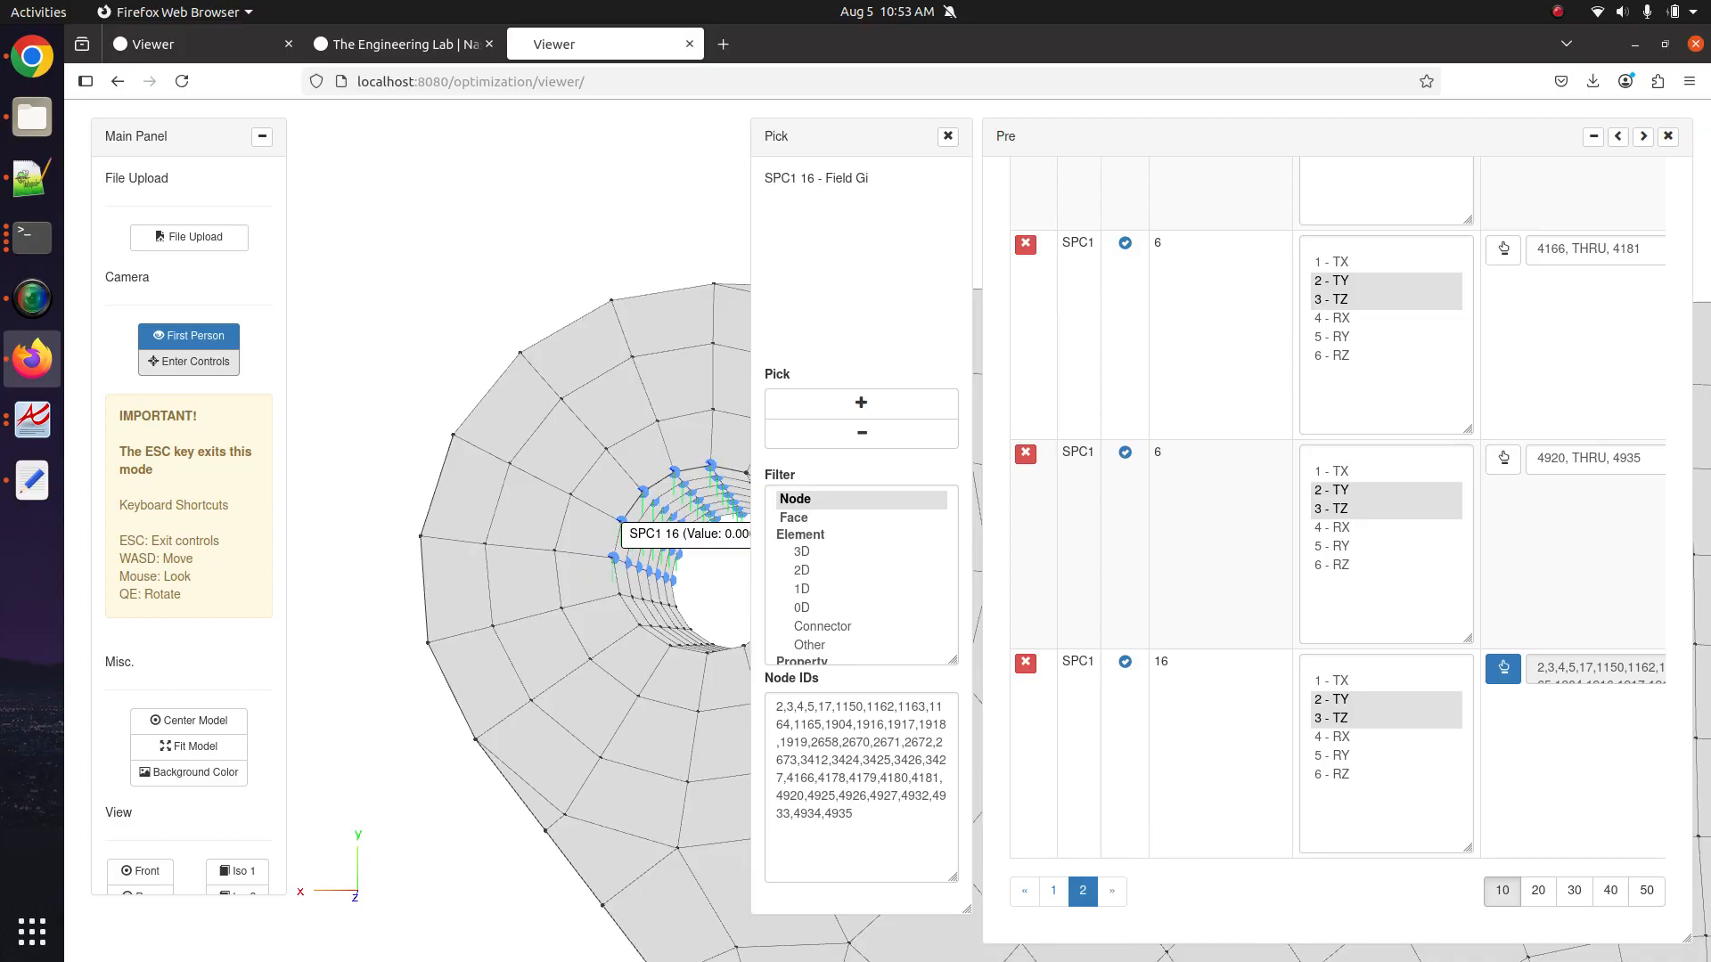
key(e)
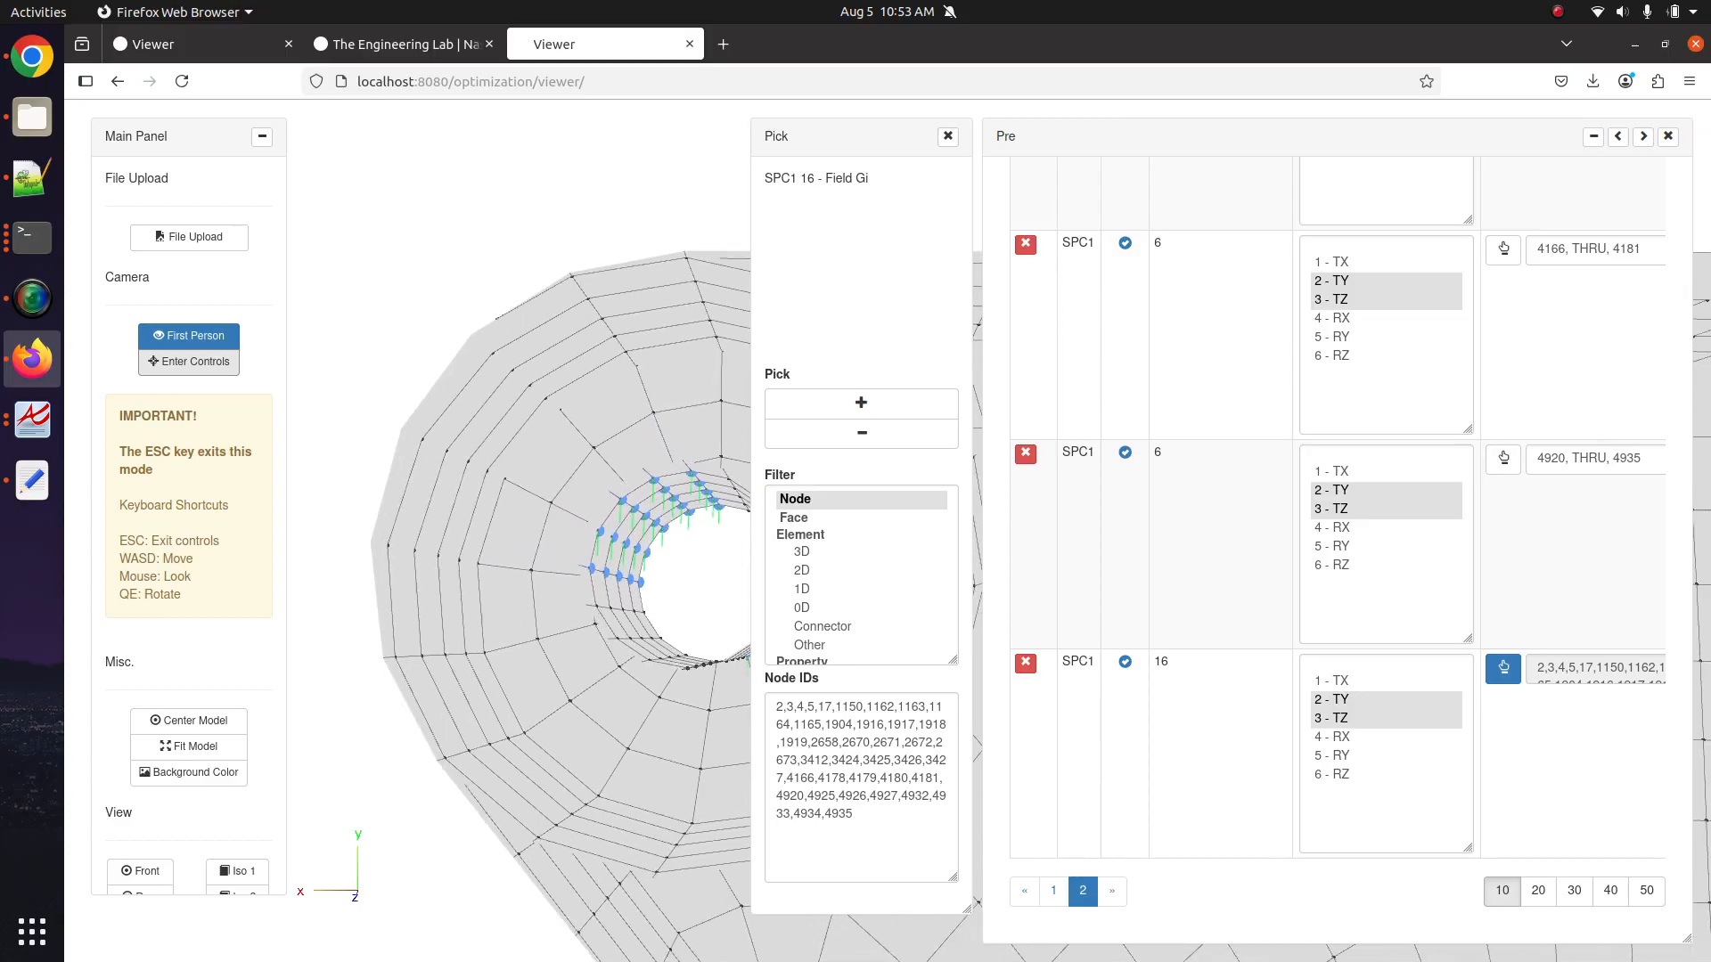
key(q)
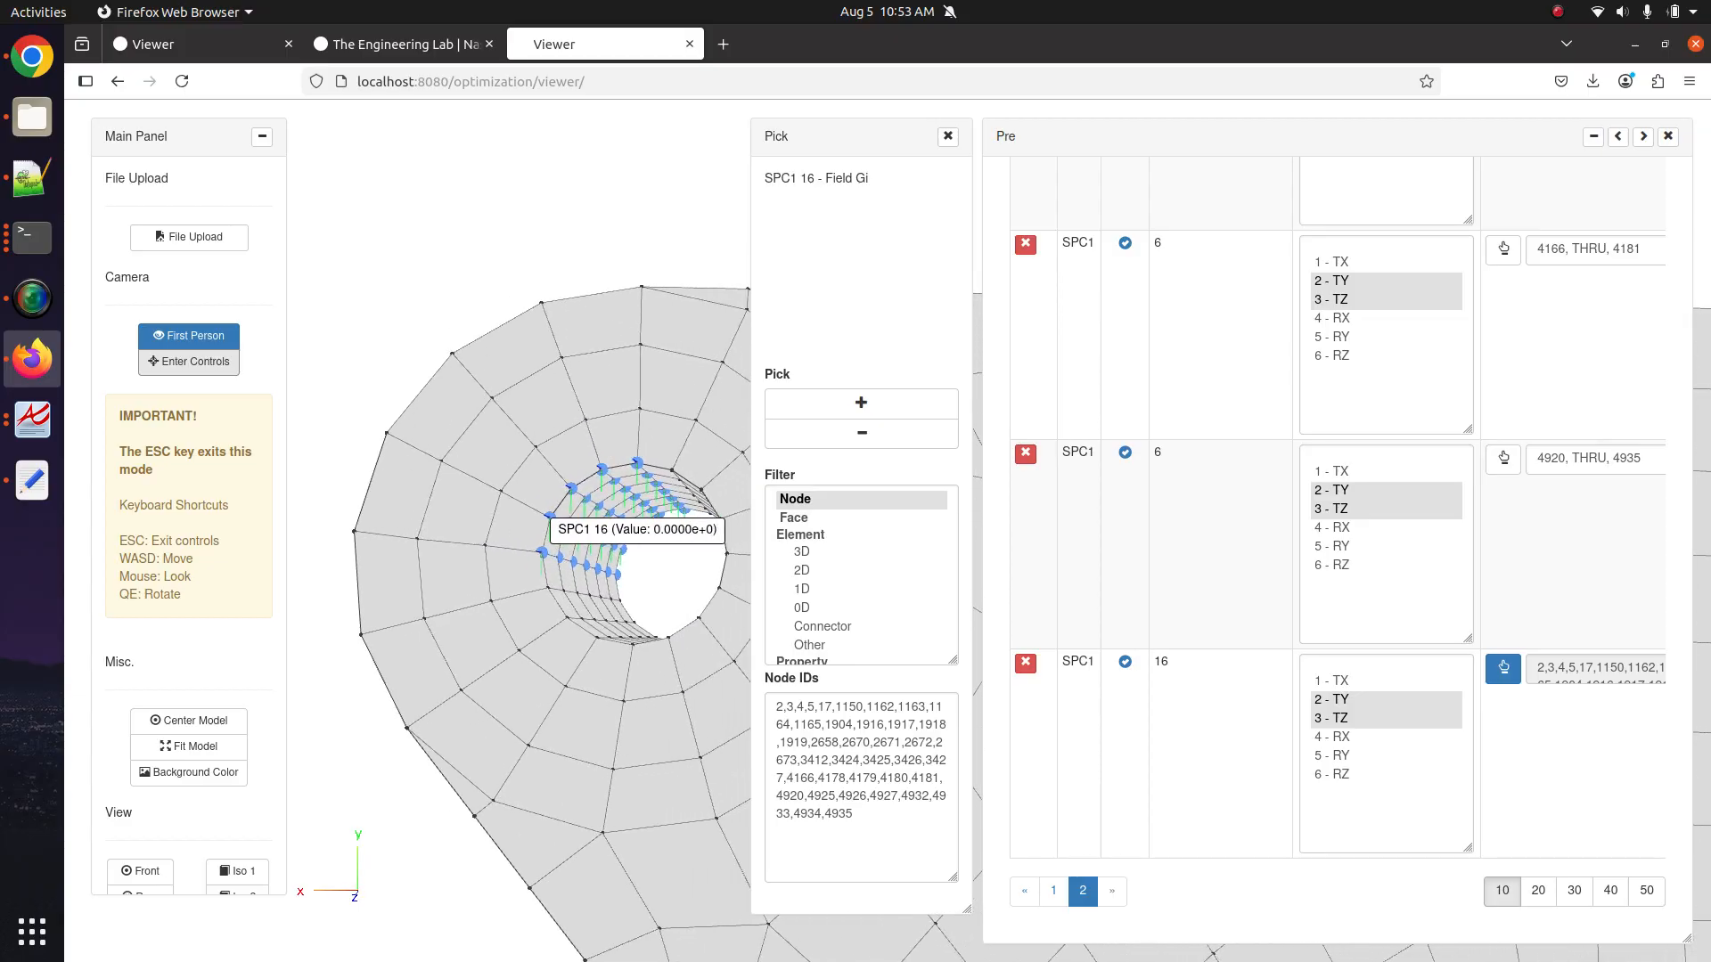
key(q)
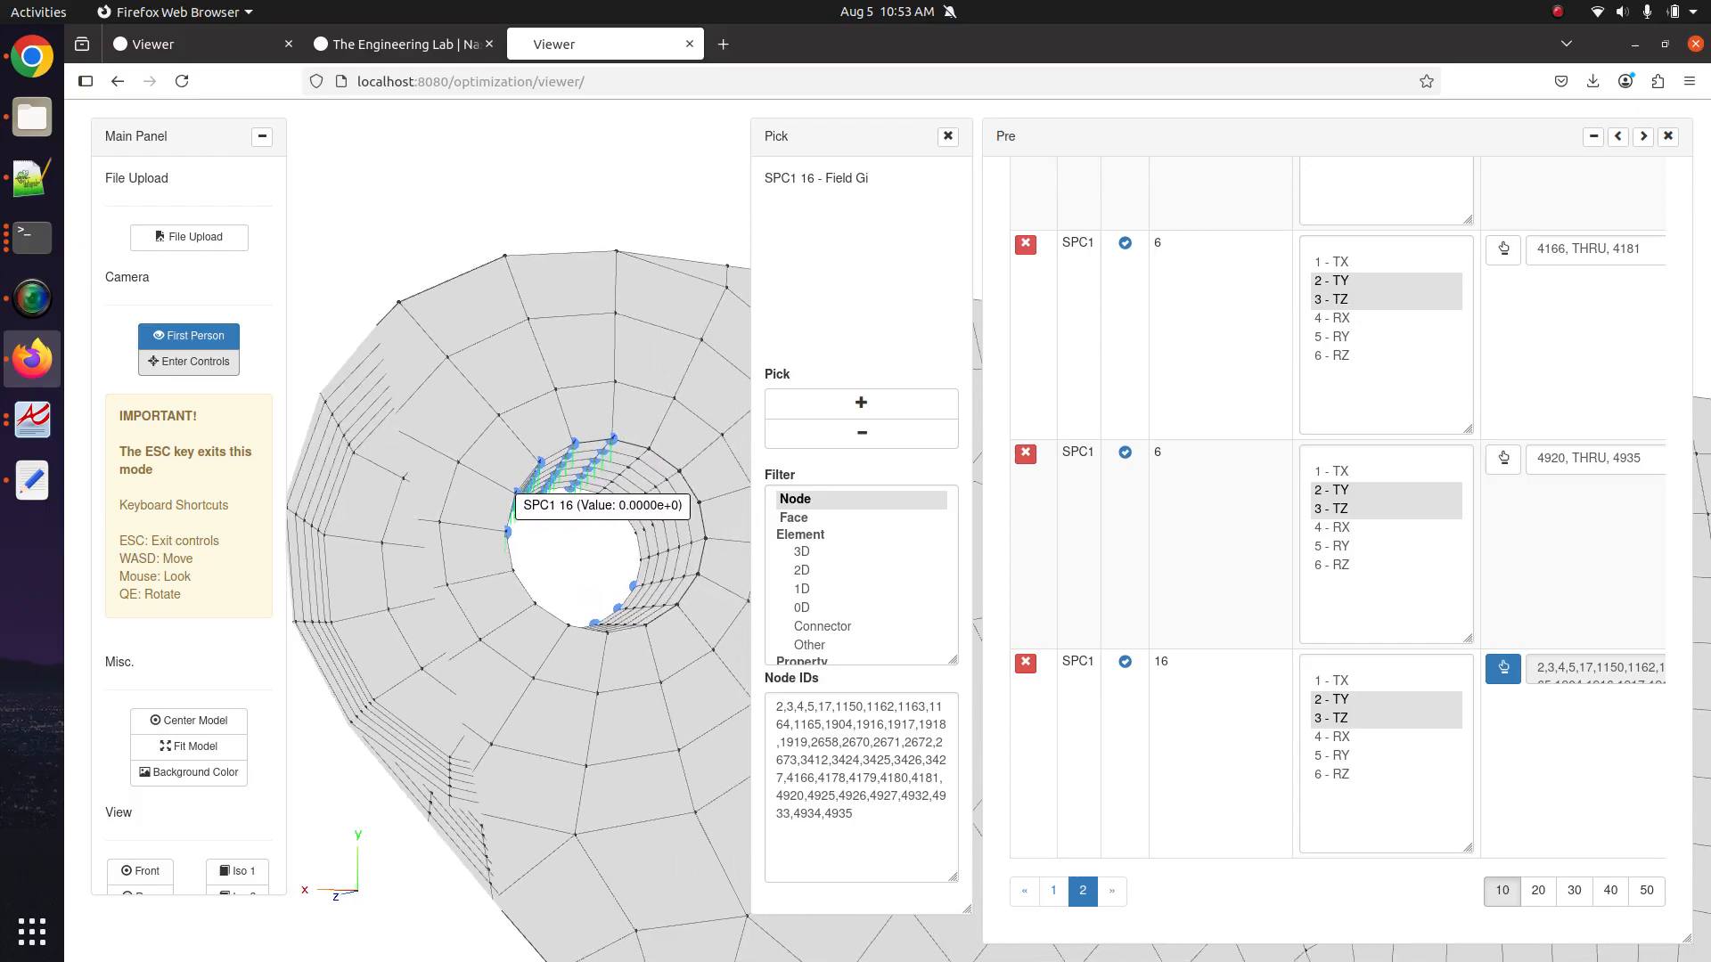
key(d)
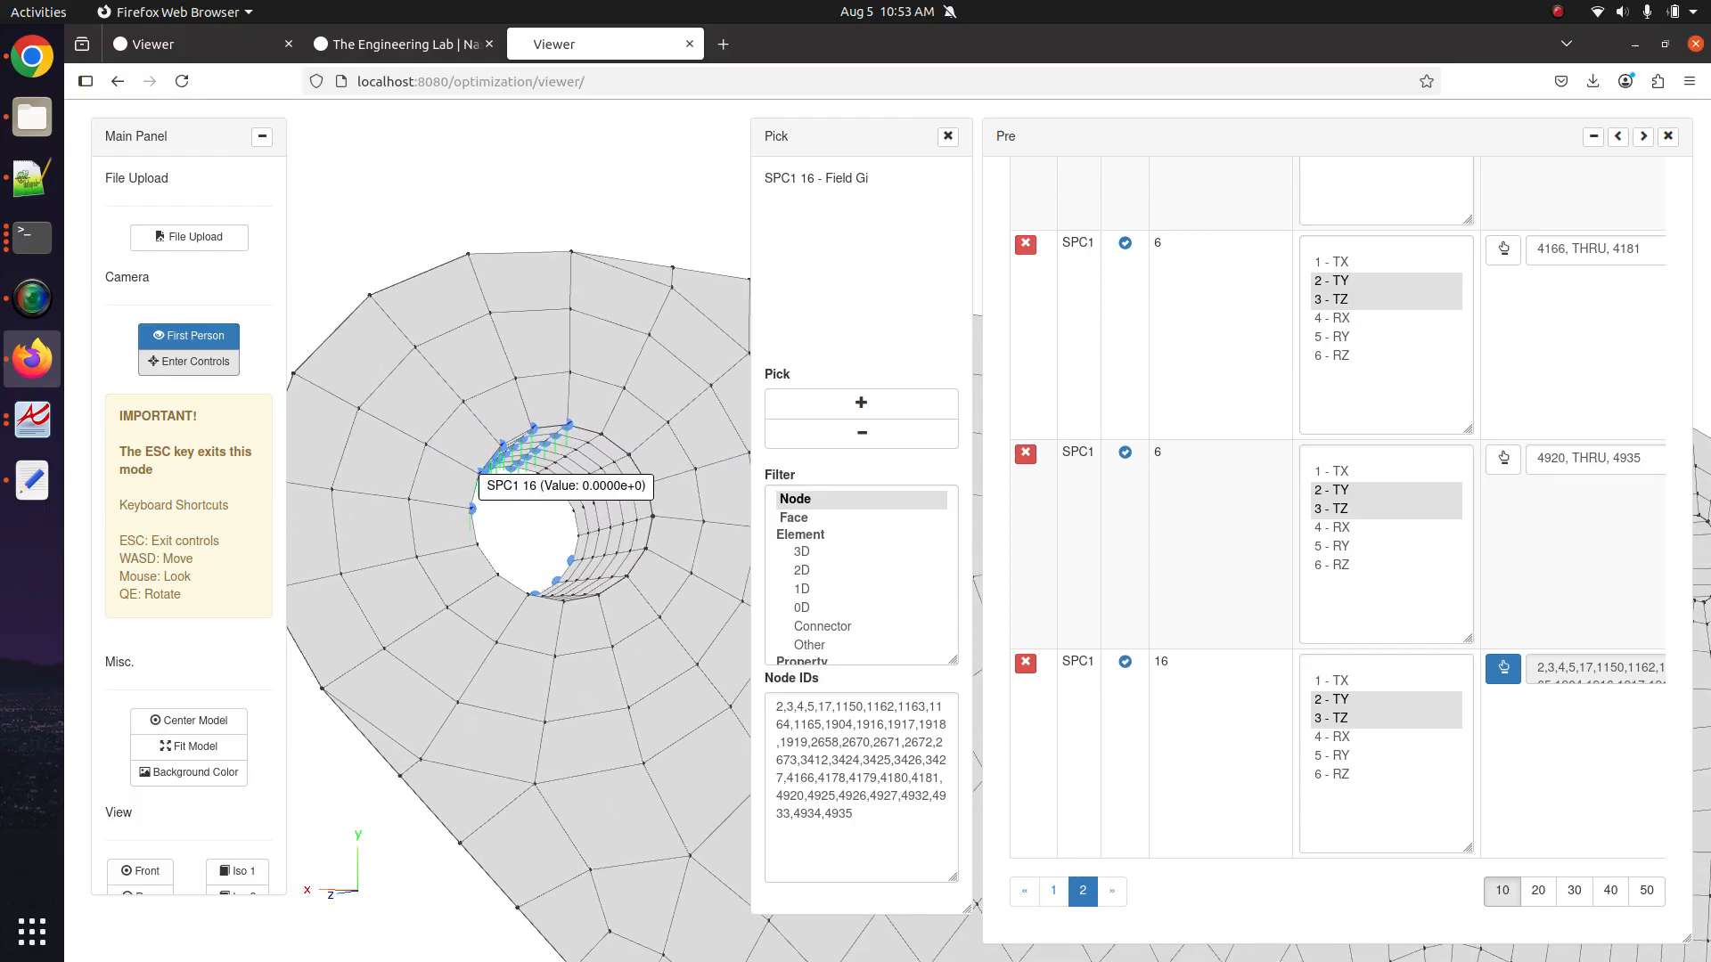
key(Escape)
scroll(199, 752, down, 4)
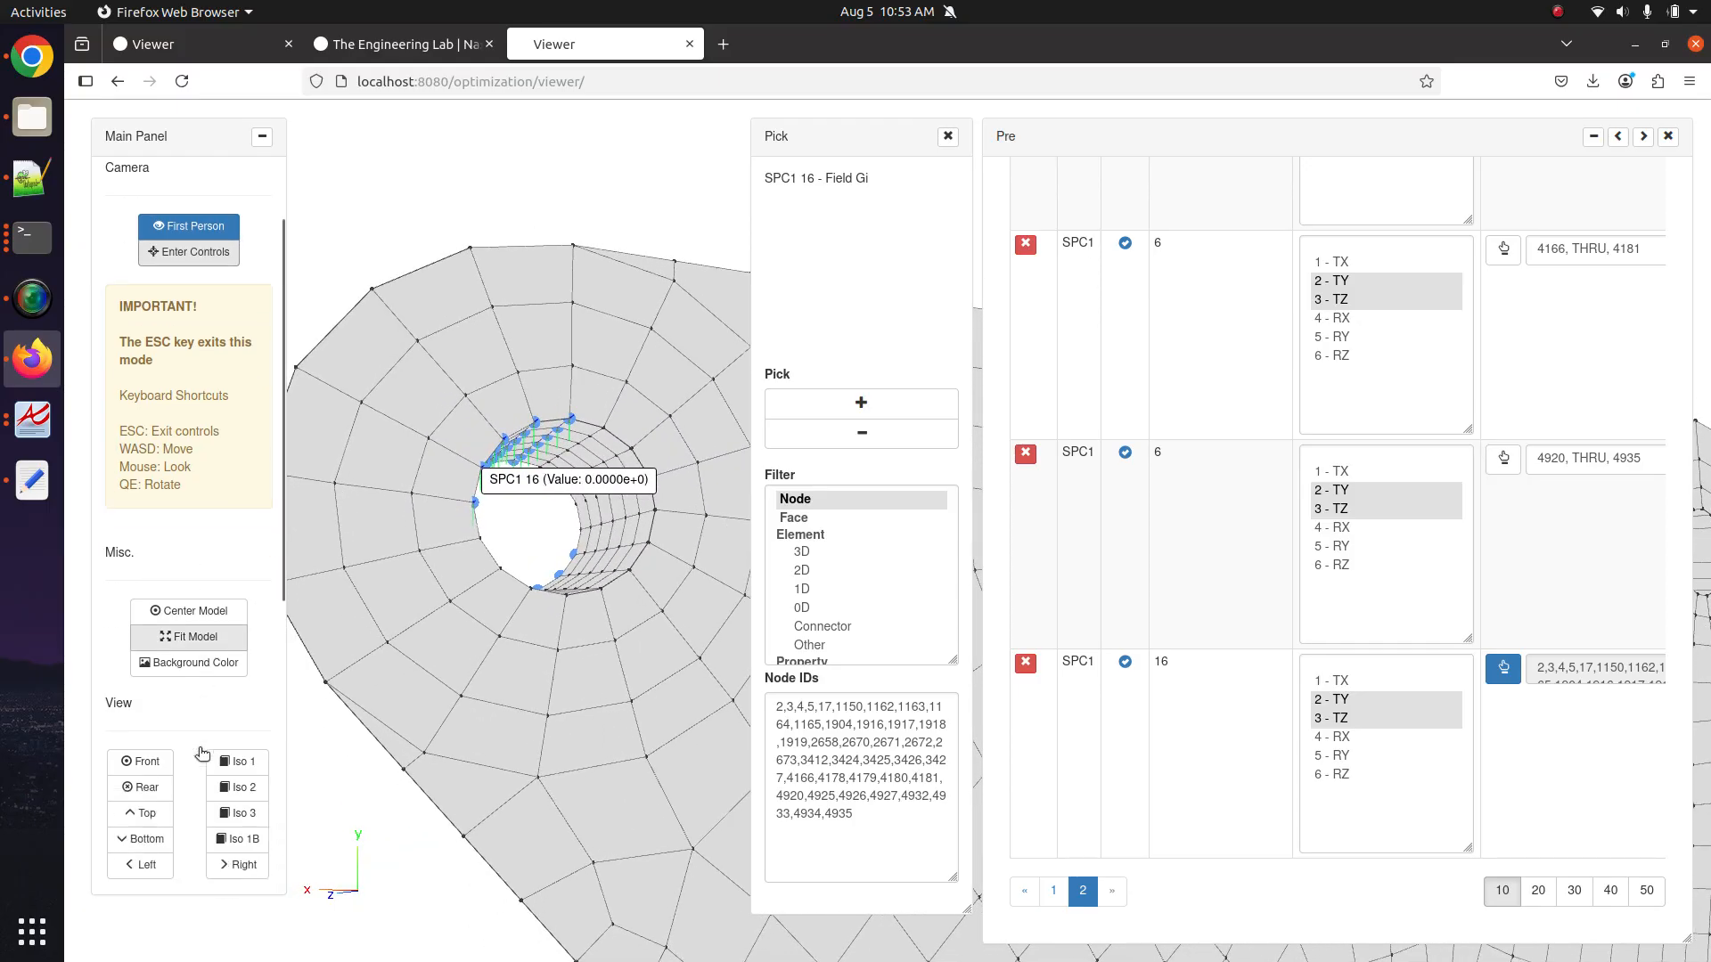
Show the LBC display, then reopen SPC1 16 node picking and add missed hole nodes like 7, 1152, 1906.
click(229, 825)
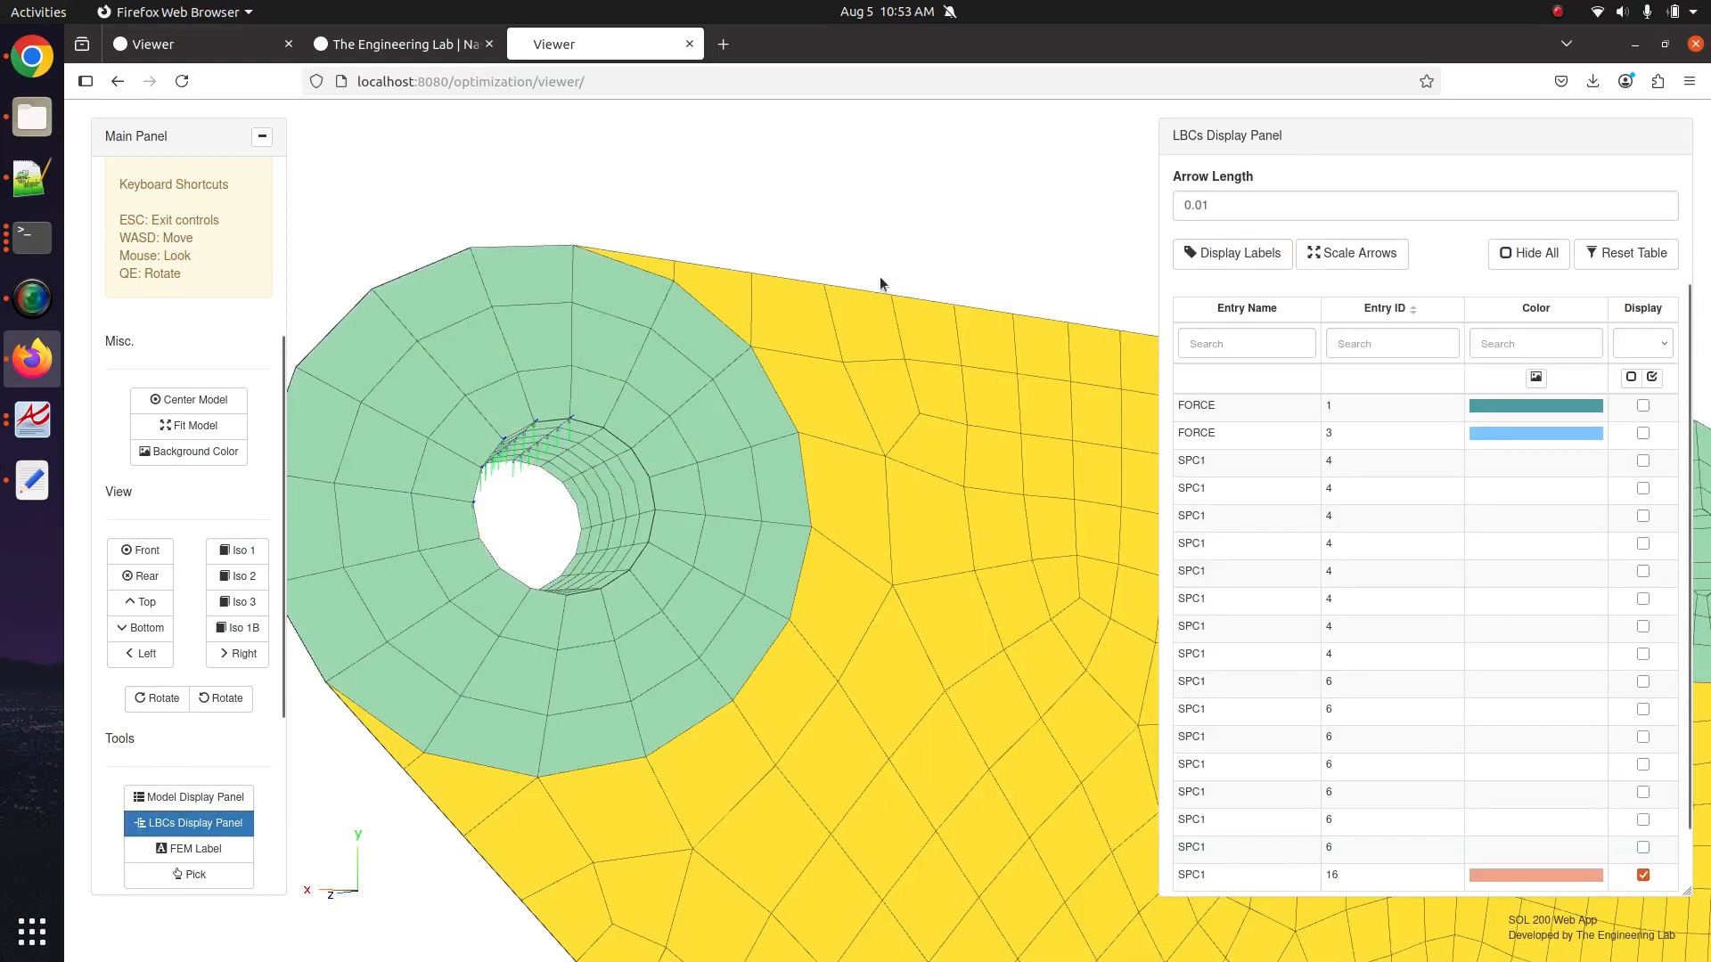
scroll(202, 858, down, 3)
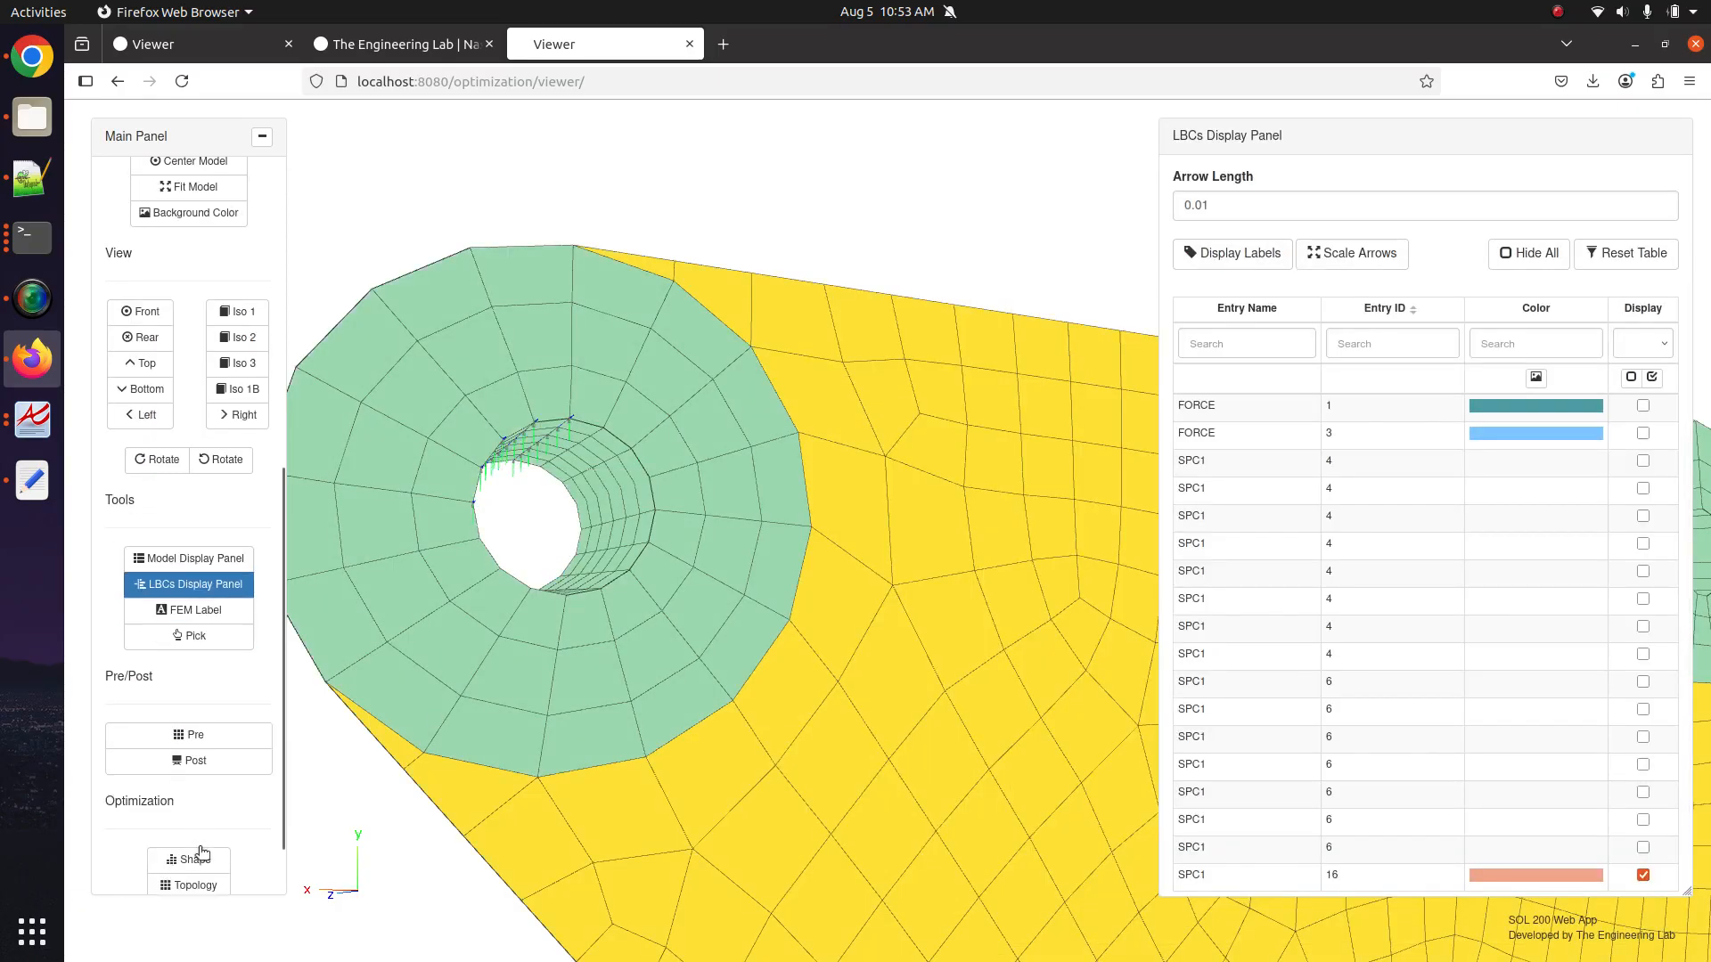
click(211, 733)
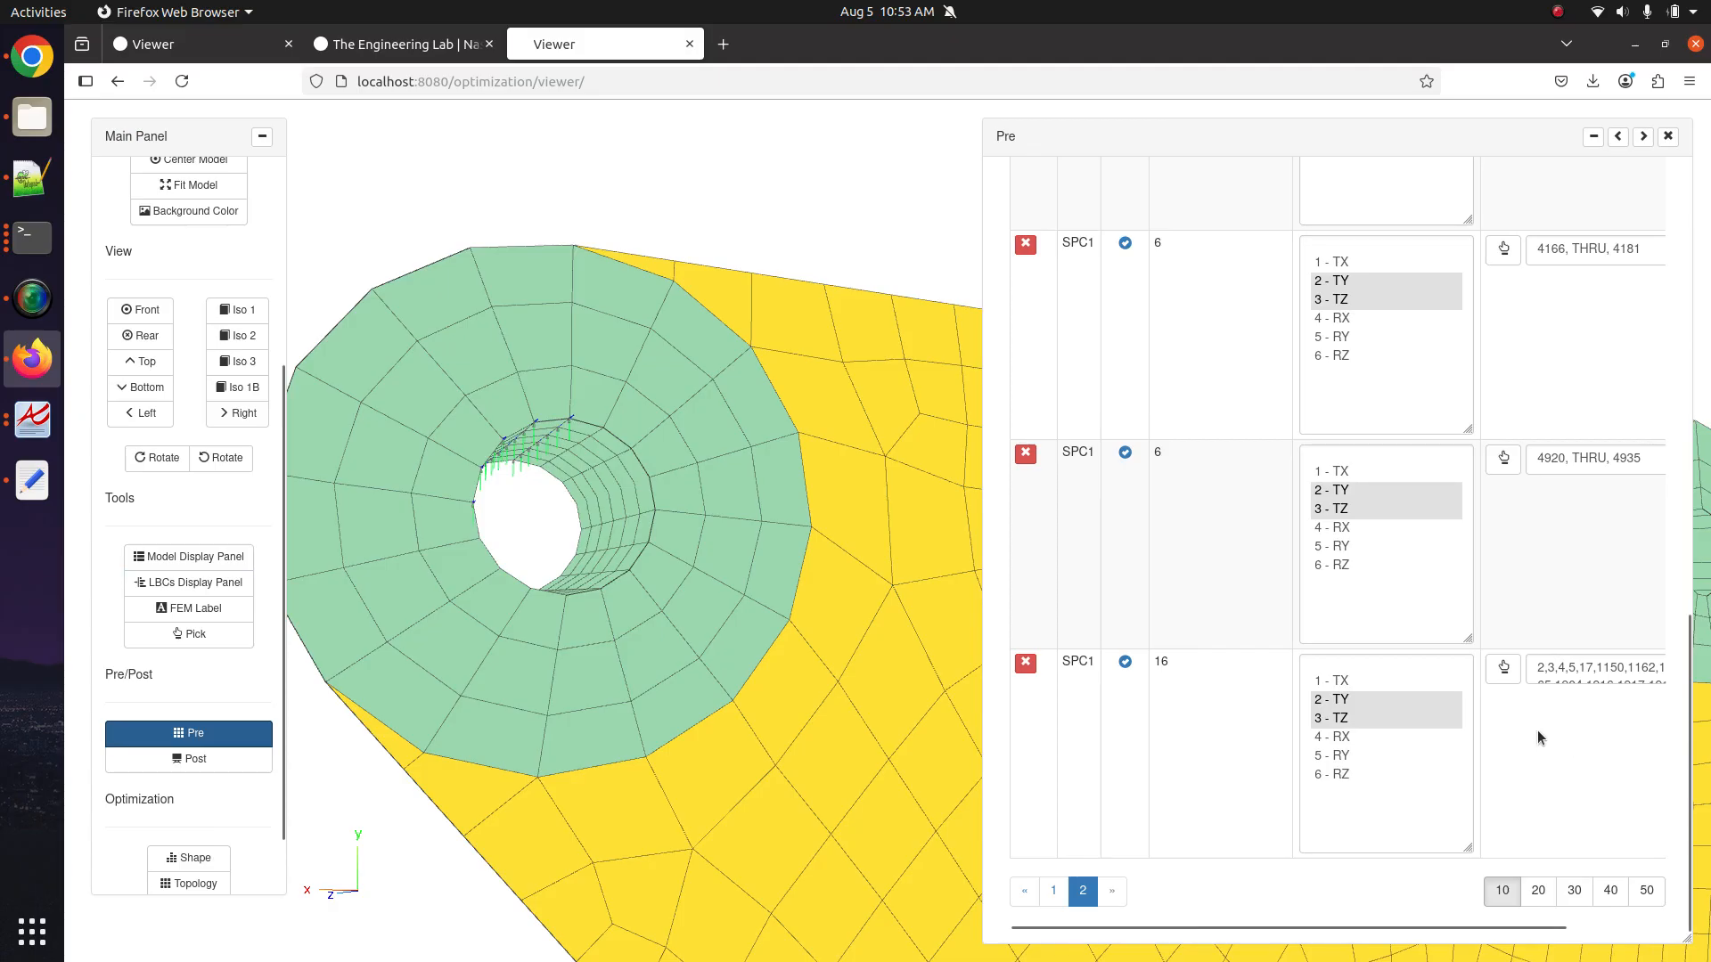
click(1504, 668)
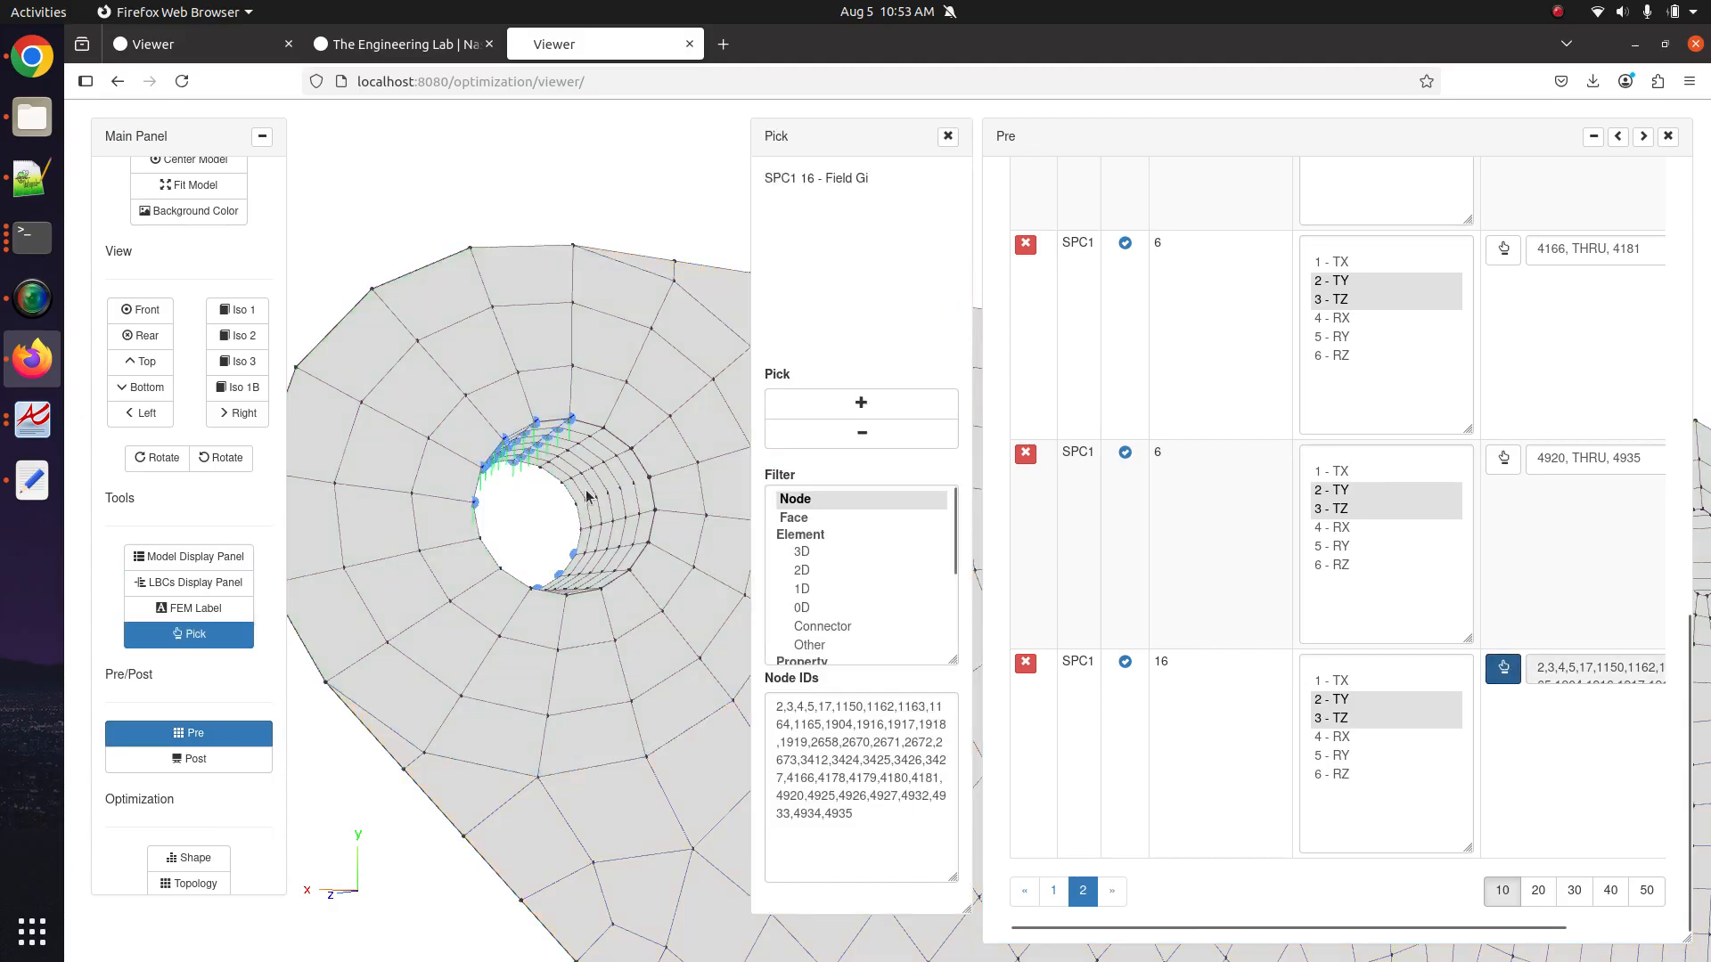
click(813, 403)
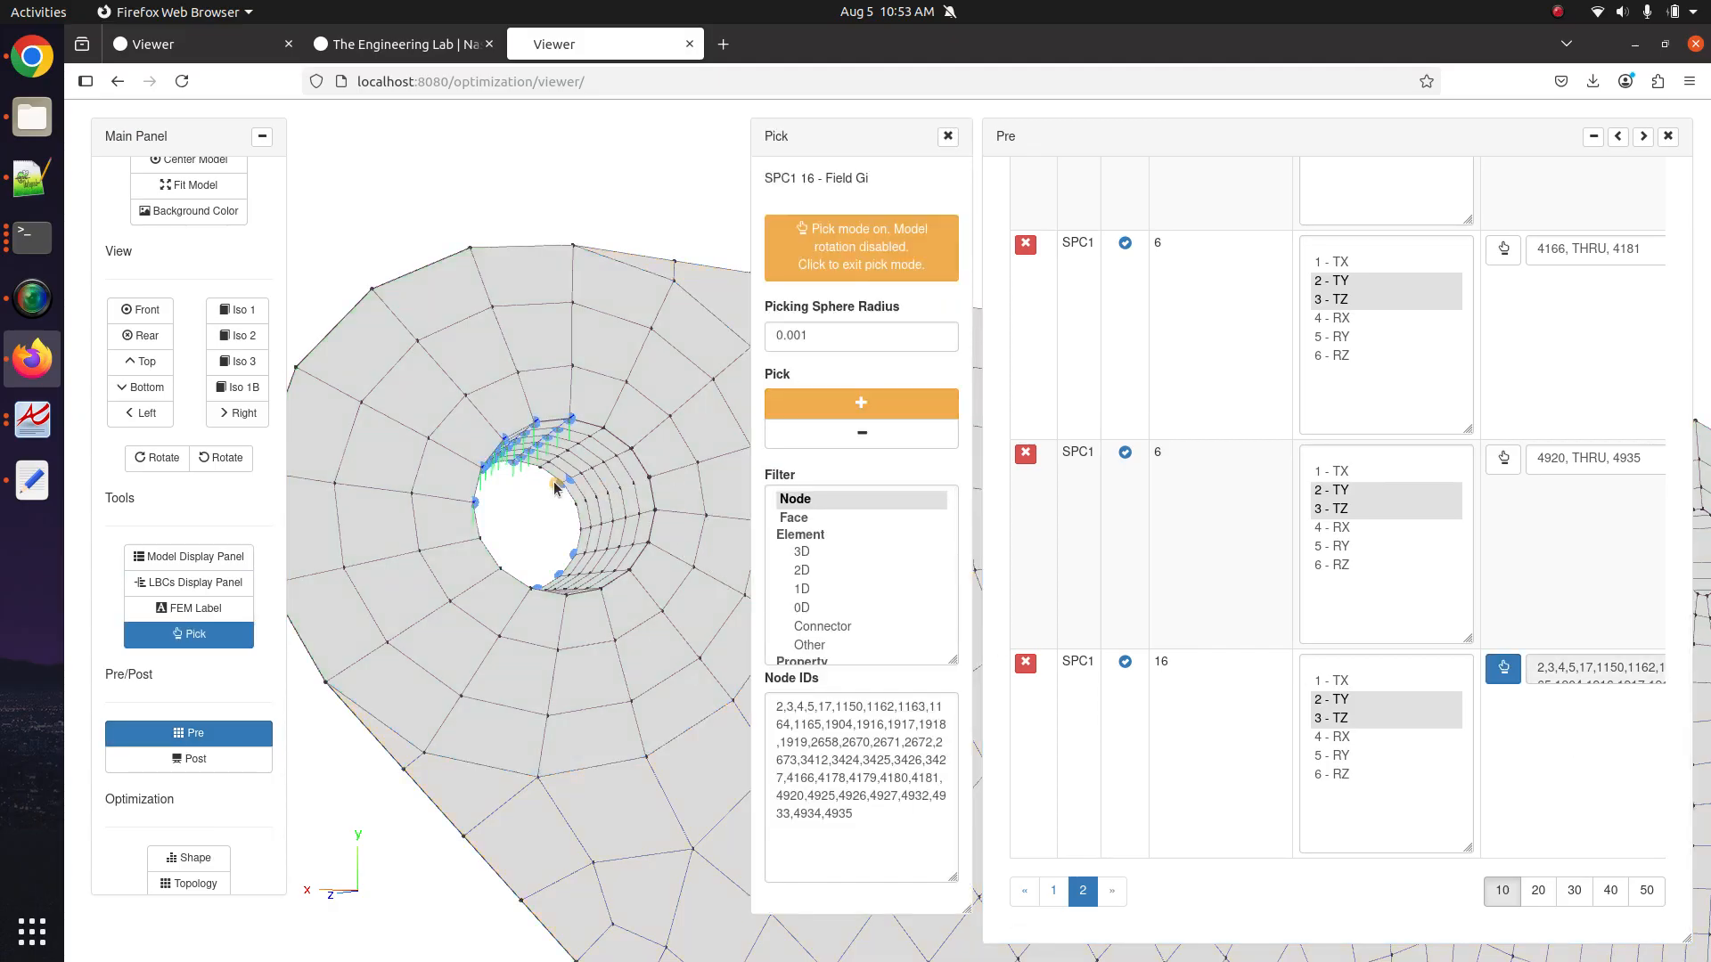
click(631, 449)
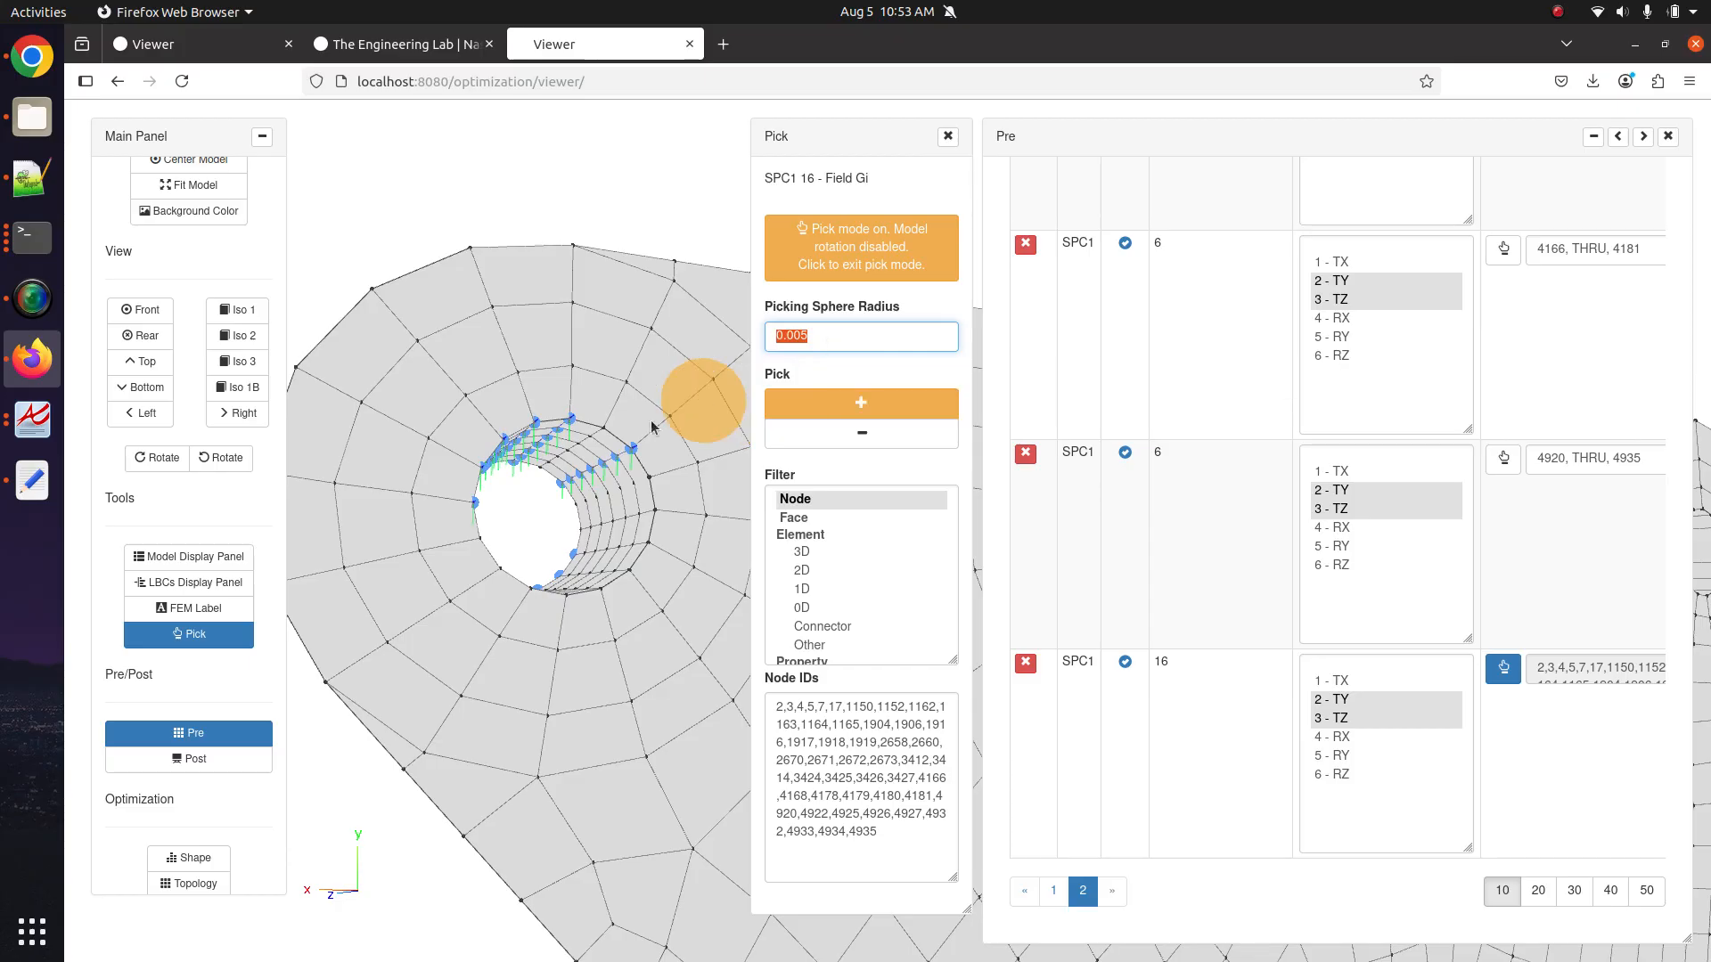
Add nodes along the hole's far side, then leave first-person mode and refit the view on the hole.
click(568, 519)
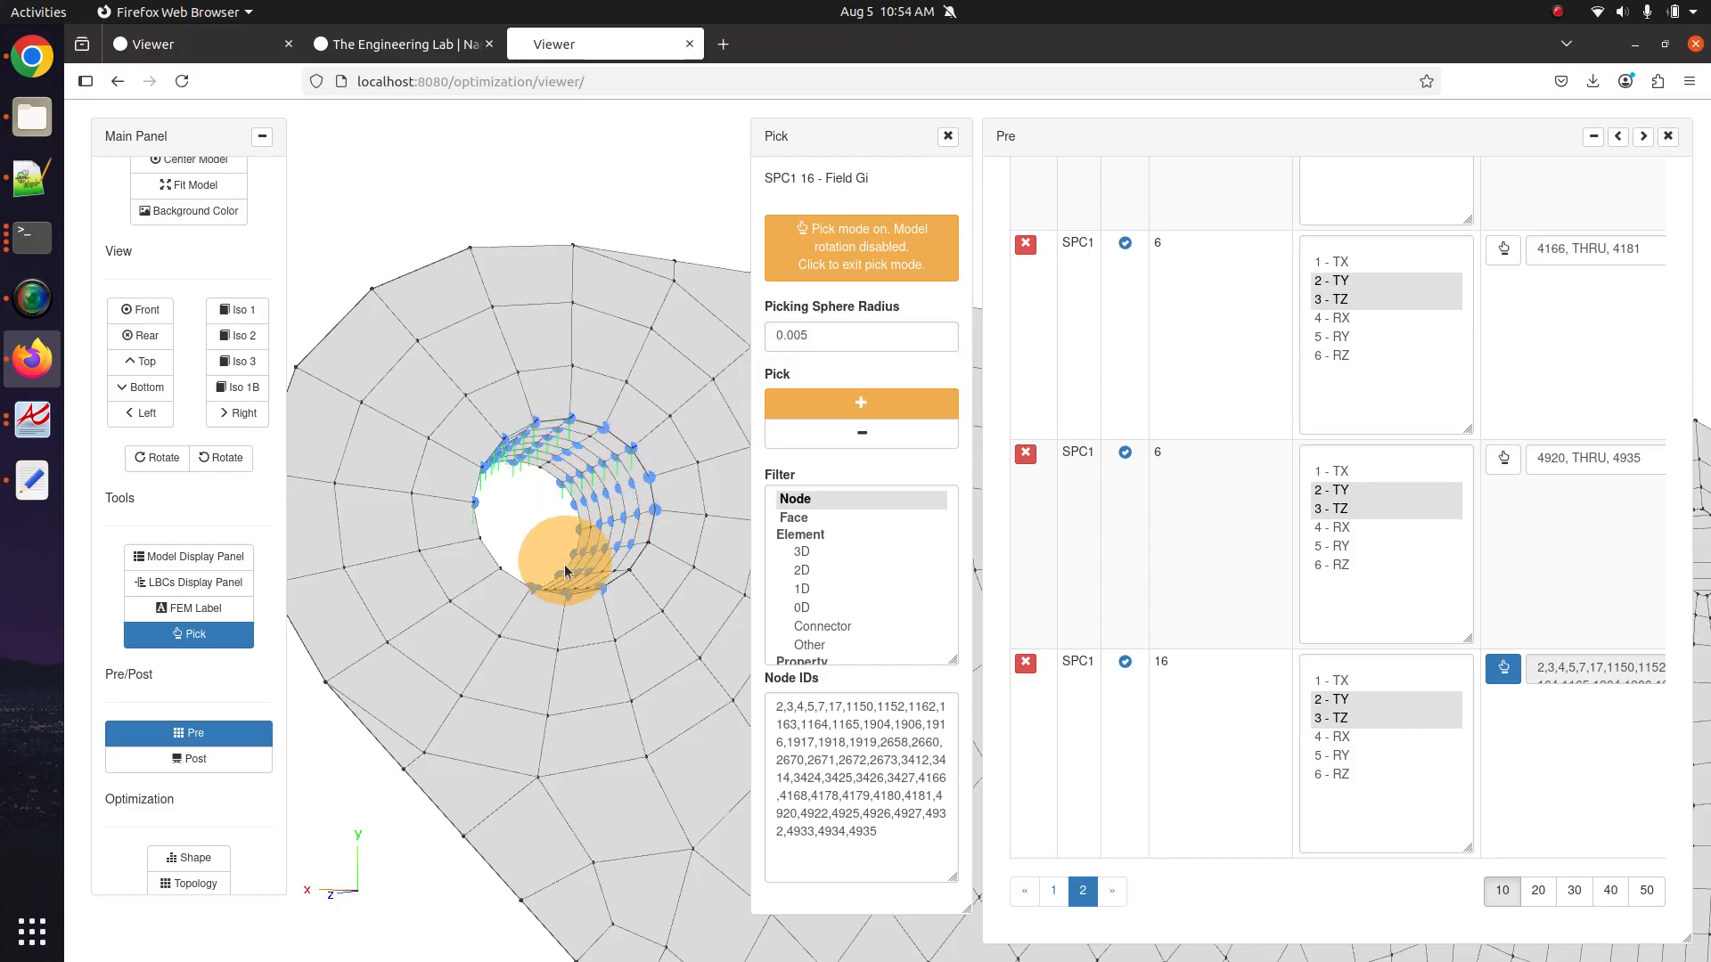
click(648, 465)
scroll(232, 385, up, 3)
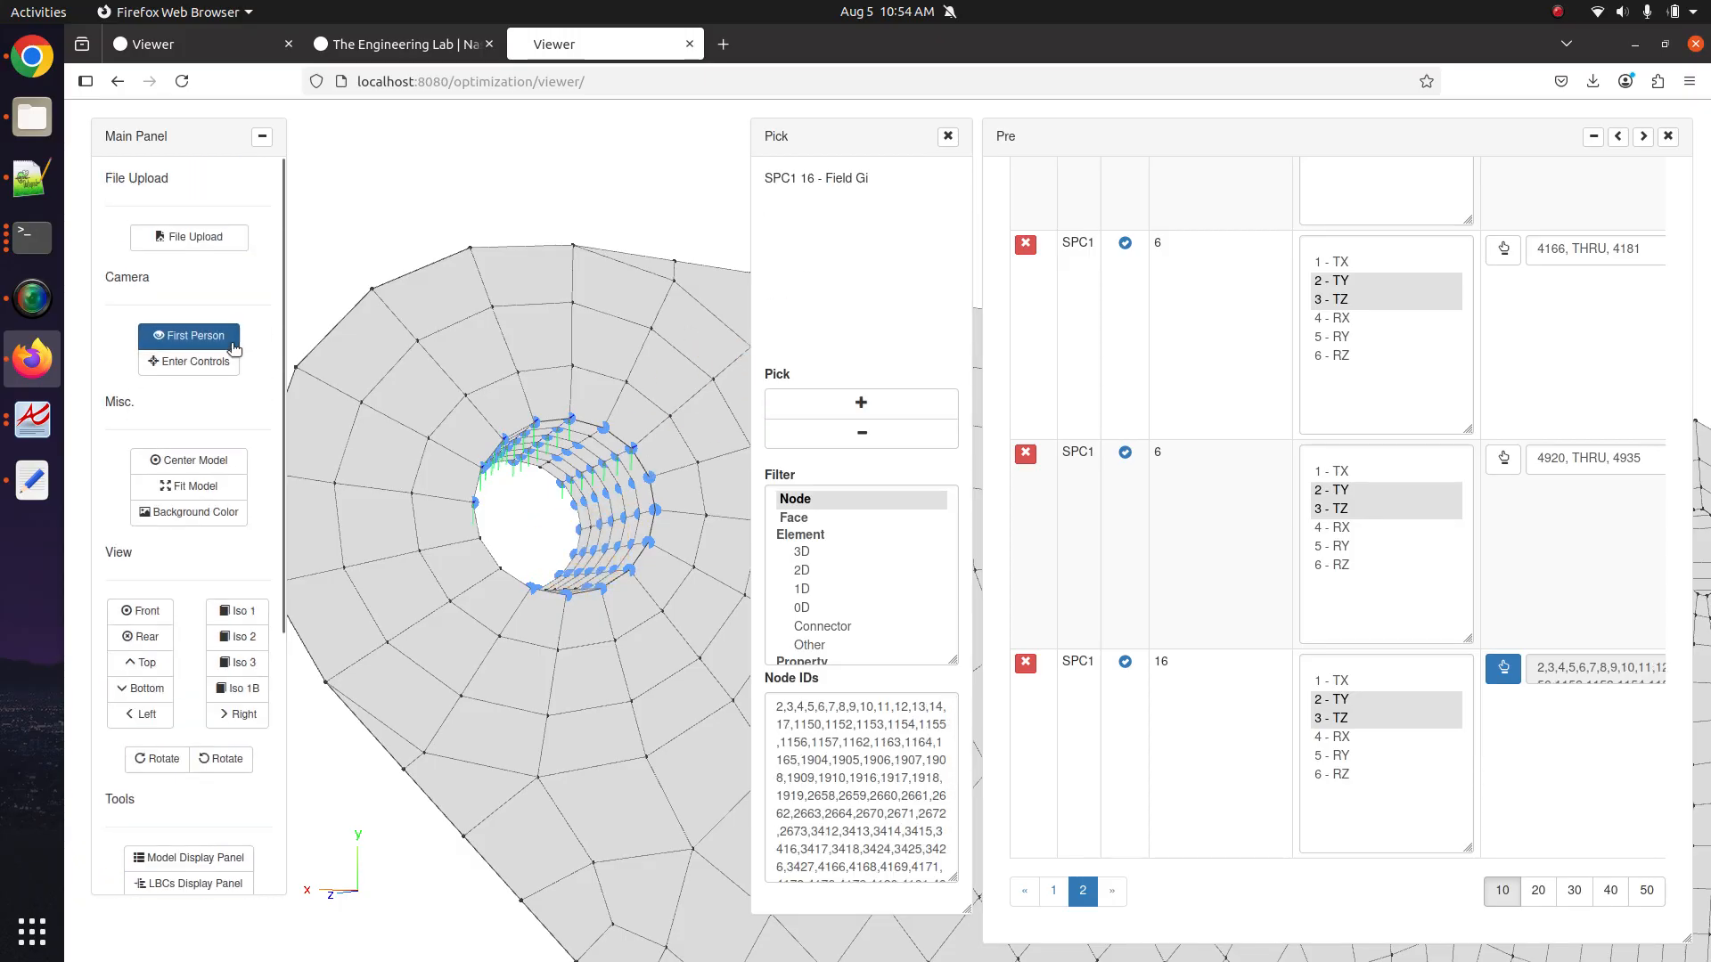
click(234, 342)
click(174, 460)
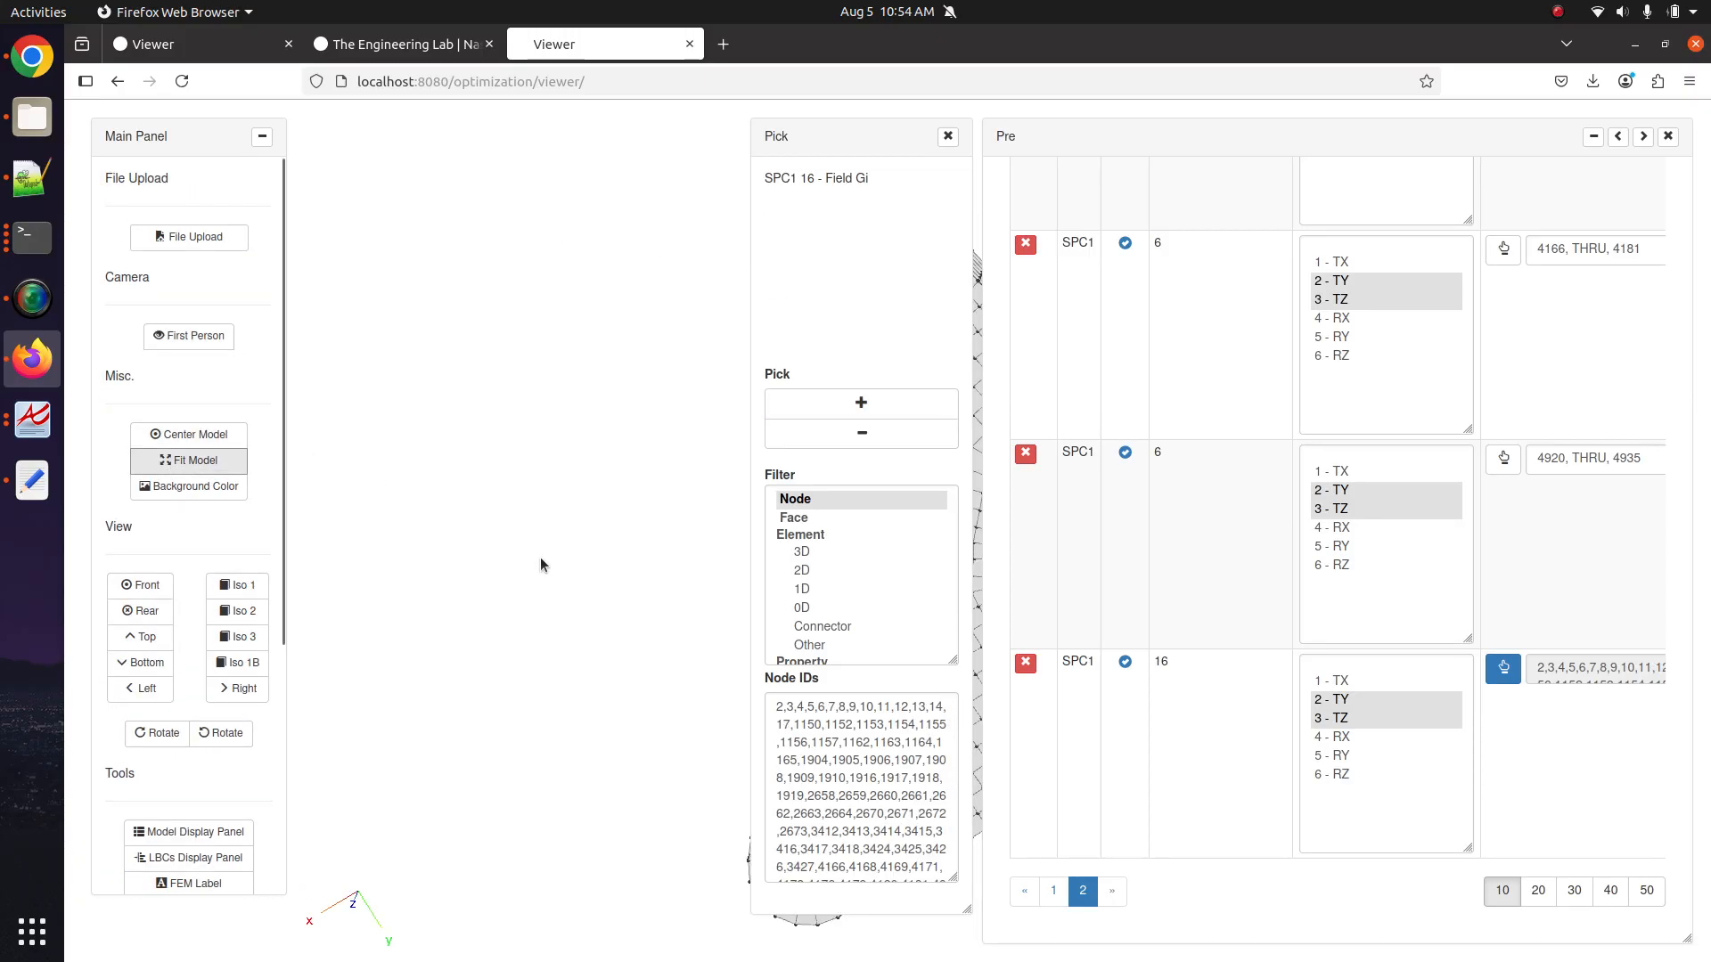
mouse_move(502, 623)
mouse_down()
mouse_move(458, 630)
mouse_move(573, 630)
mouse_move(535, 614)
mouse_move(610, 592)
mouse_move(412, 615)
mouse_up()
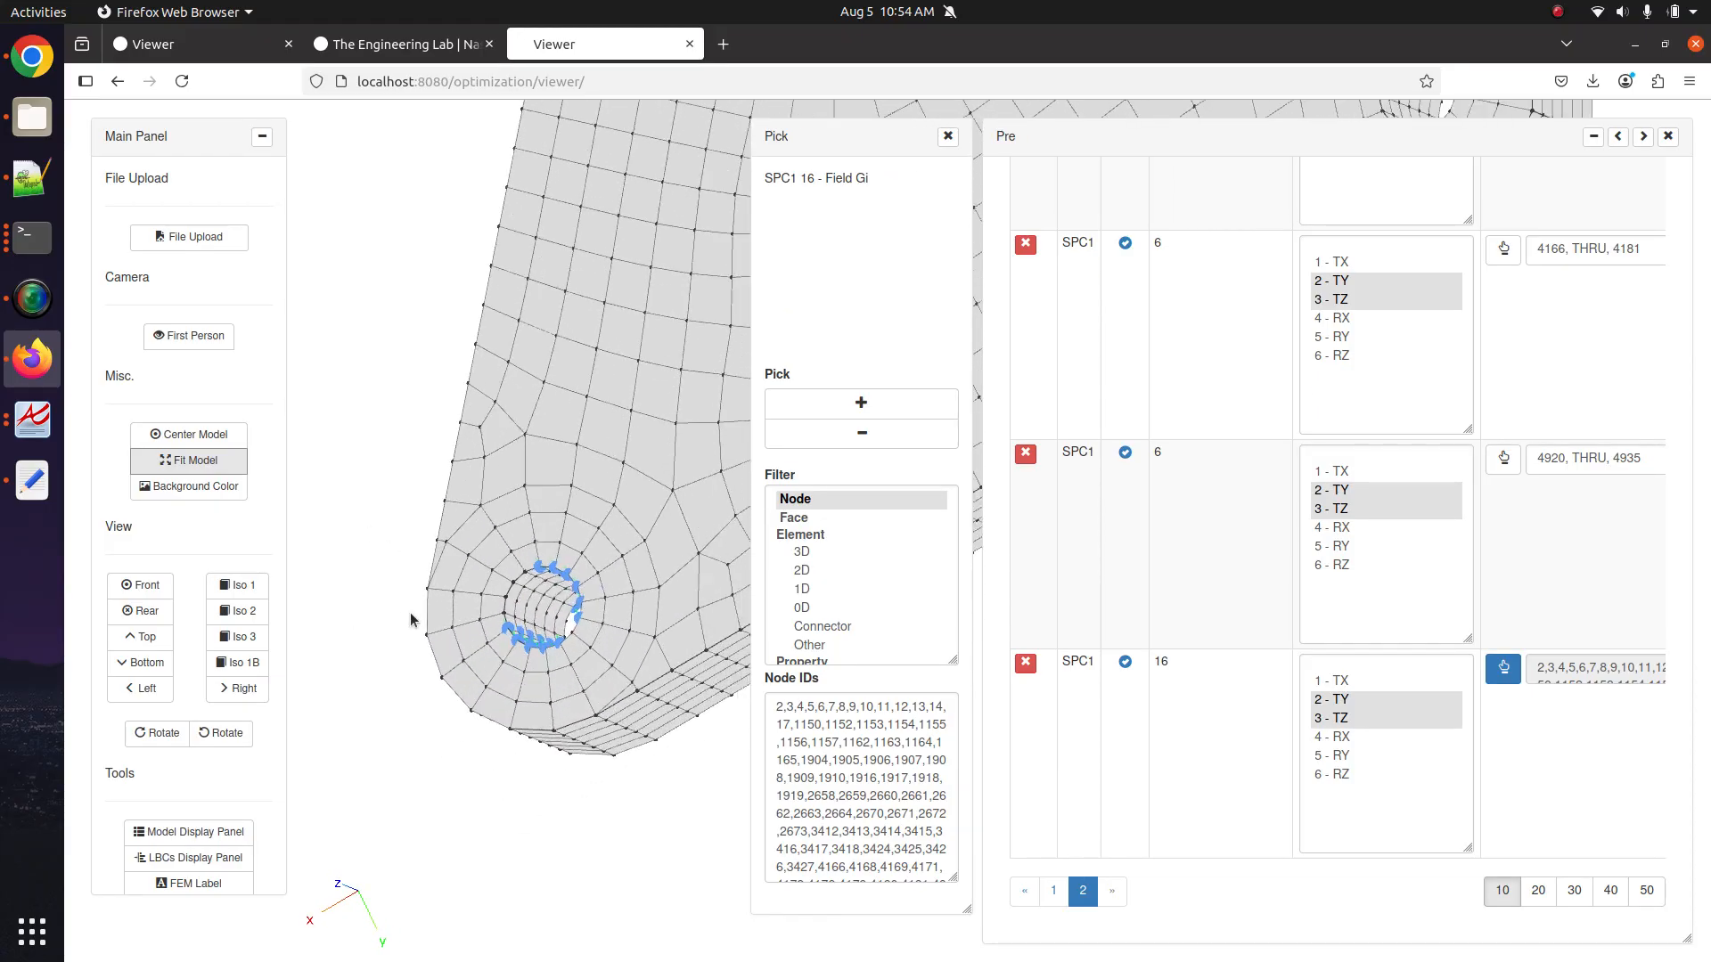
scroll(413, 615, up, 5)
Sweep the picking sphere over the remaining nodes inside the hole from two angles.
click(869, 405)
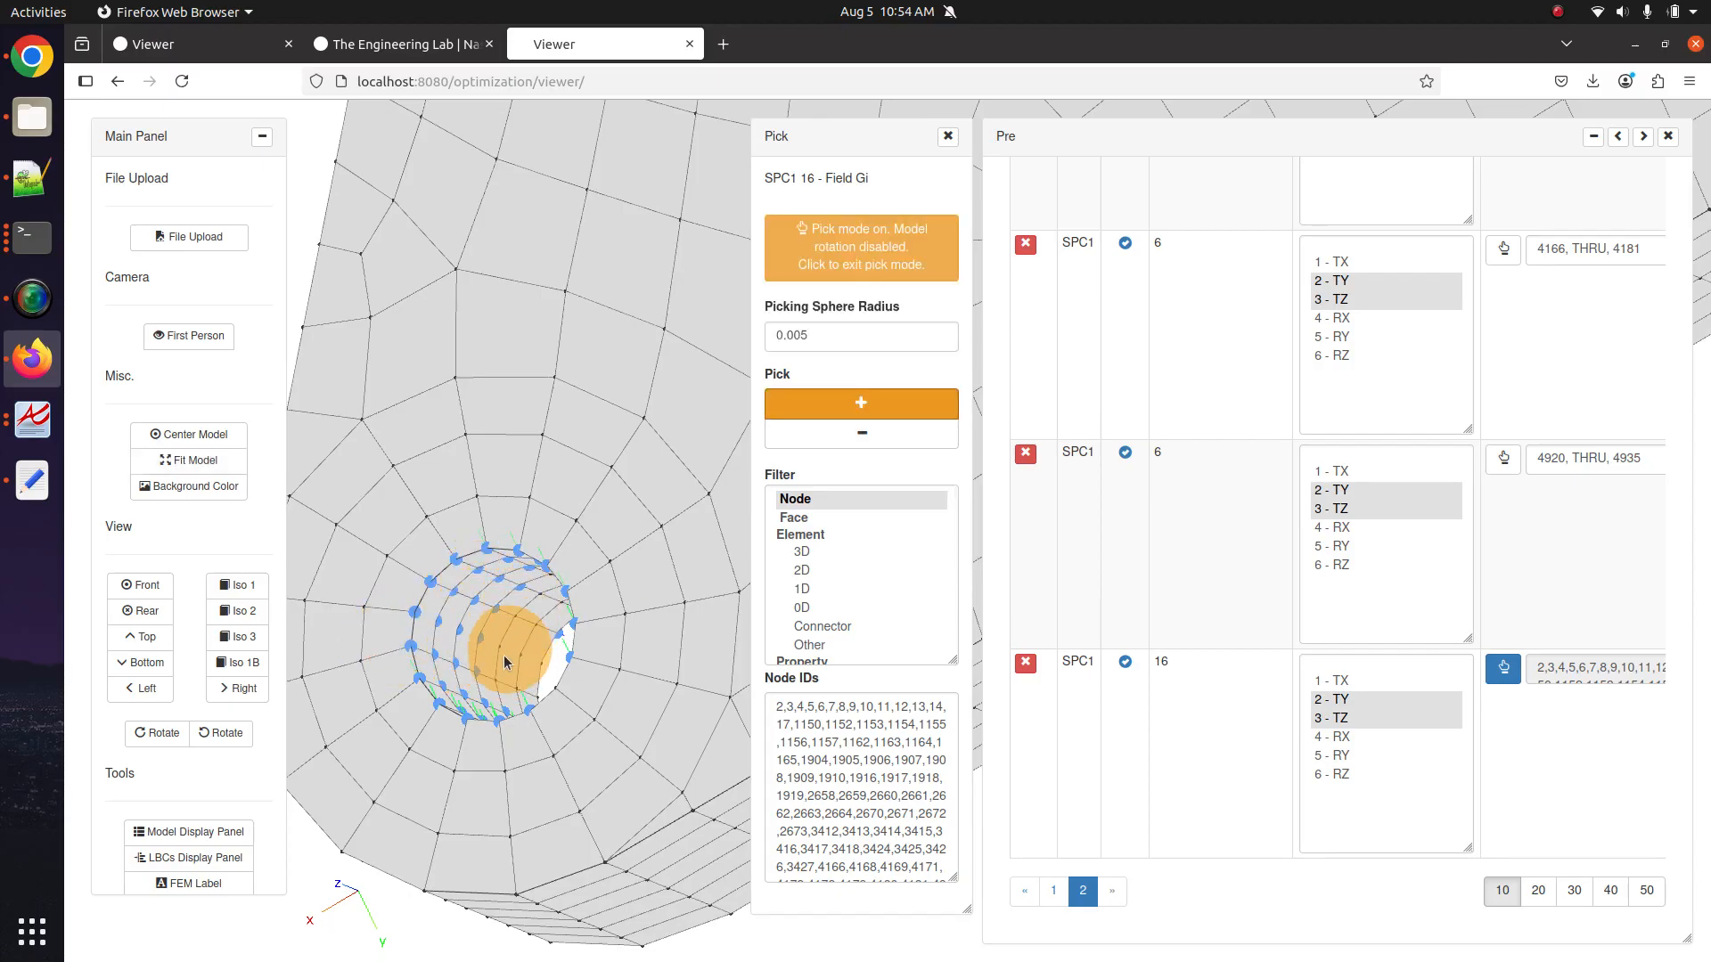
click(542, 609)
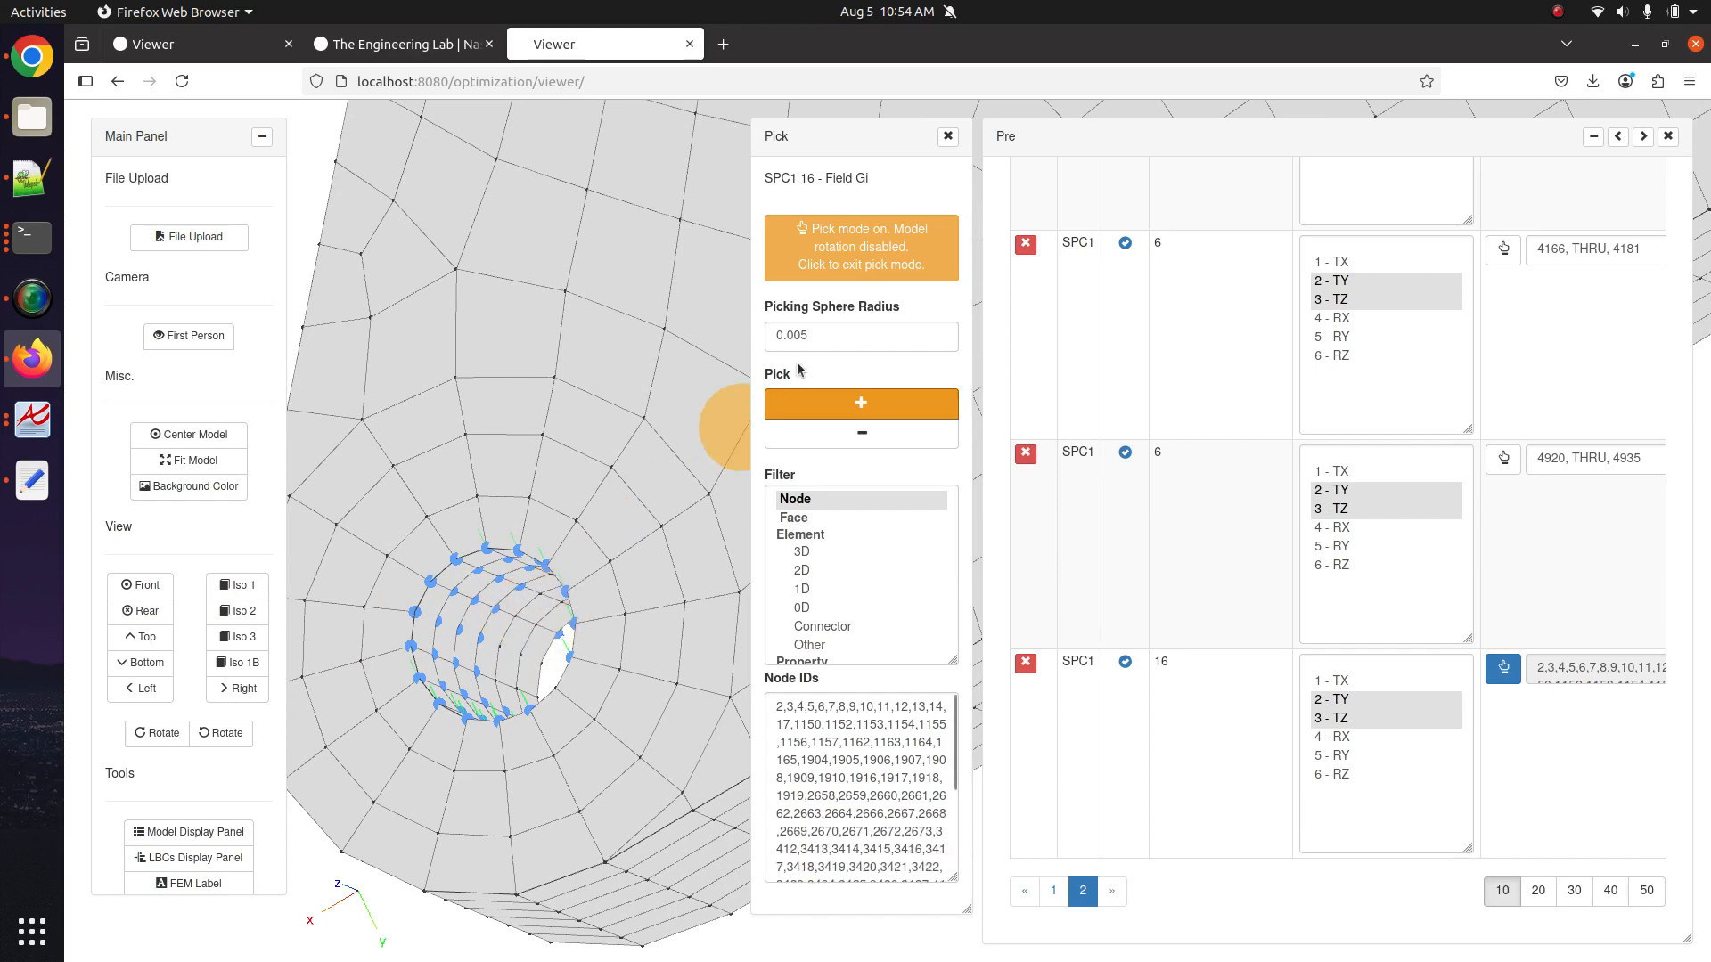
click(861, 247)
scroll(552, 715, down, 5)
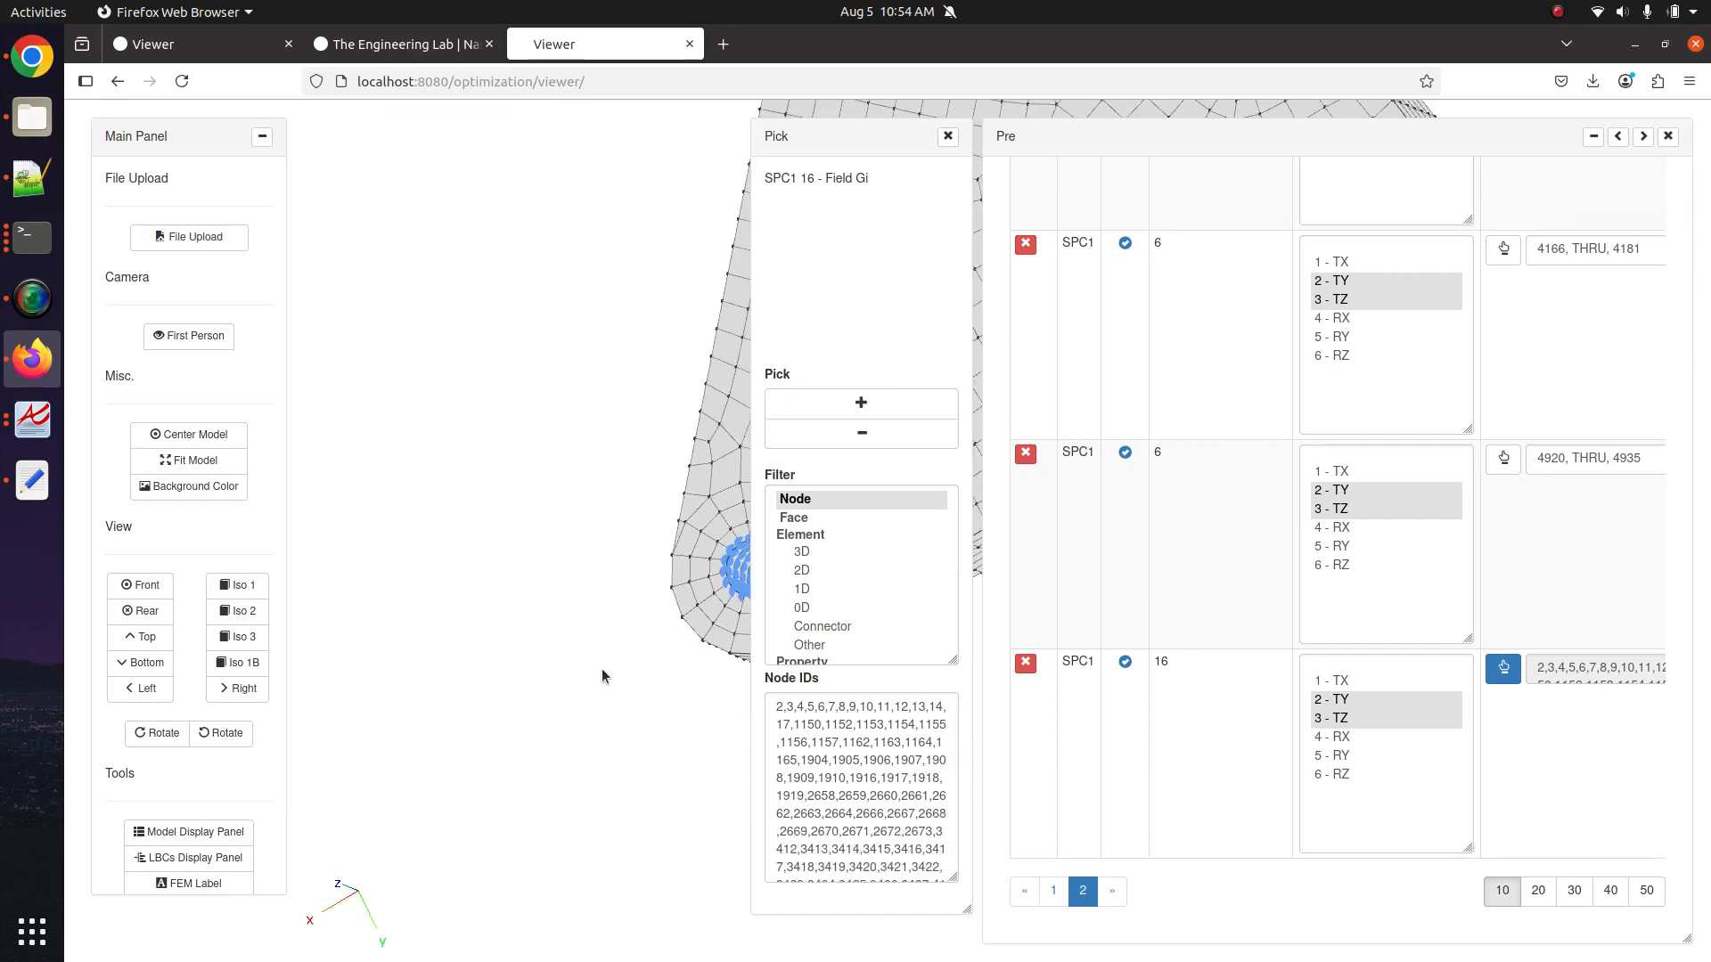
drag(604, 675, 629, 563)
click(861, 405)
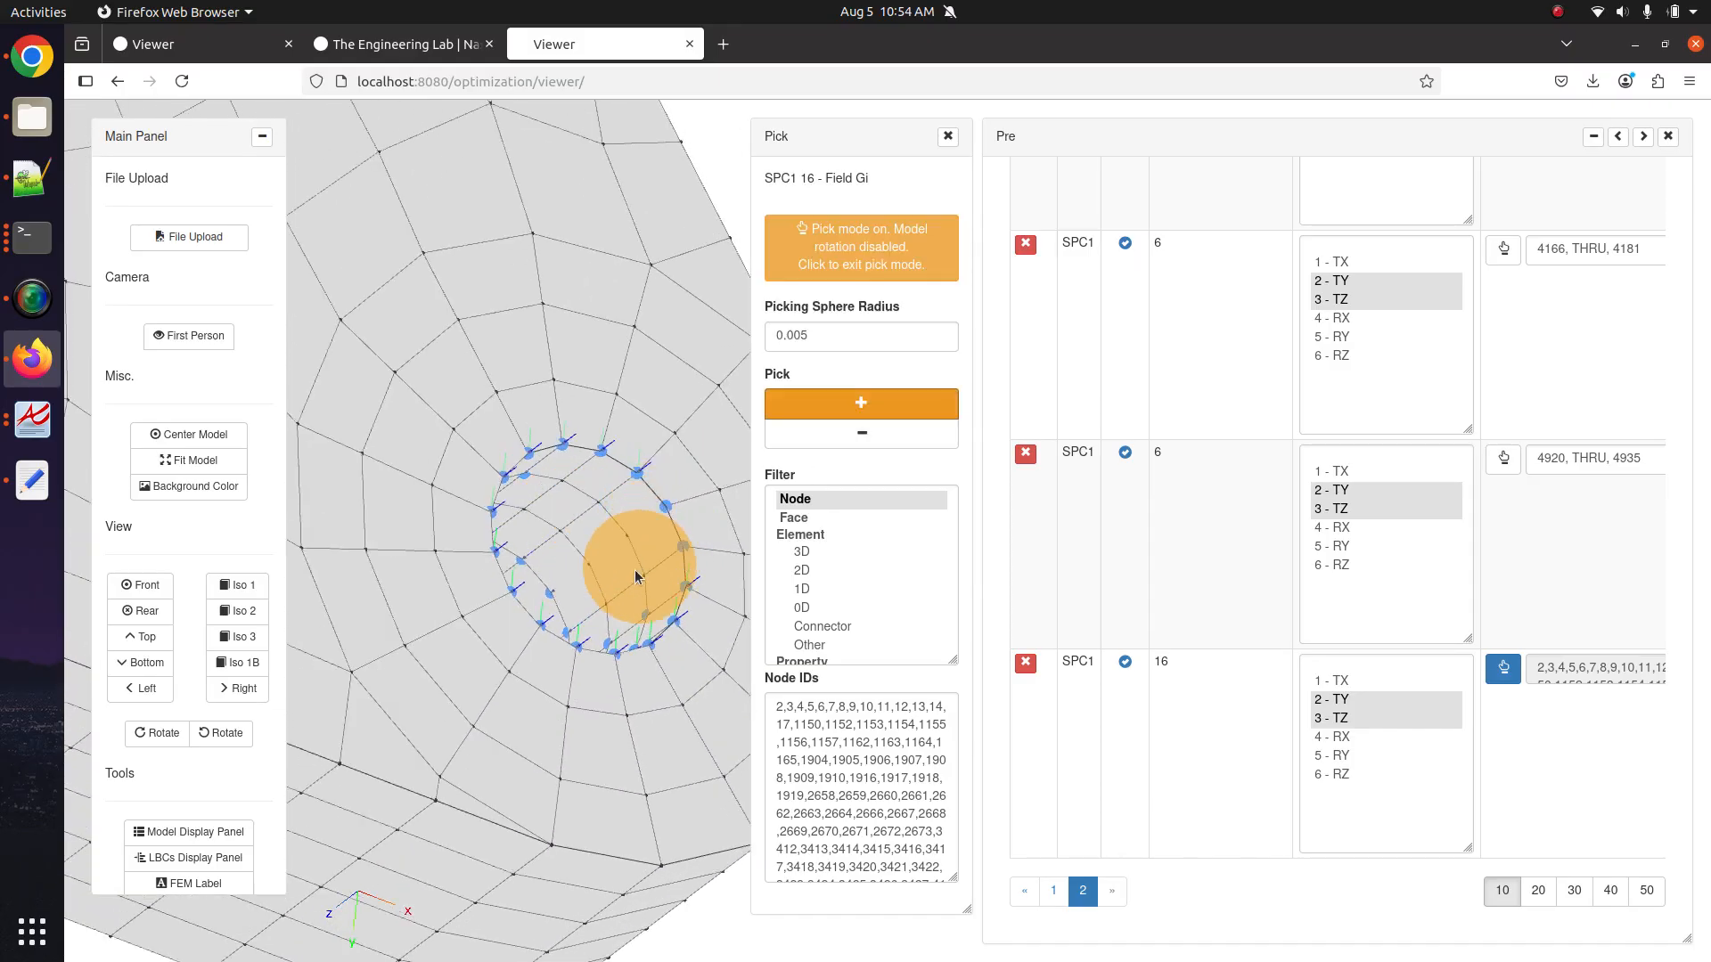
drag(547, 514, 612, 588)
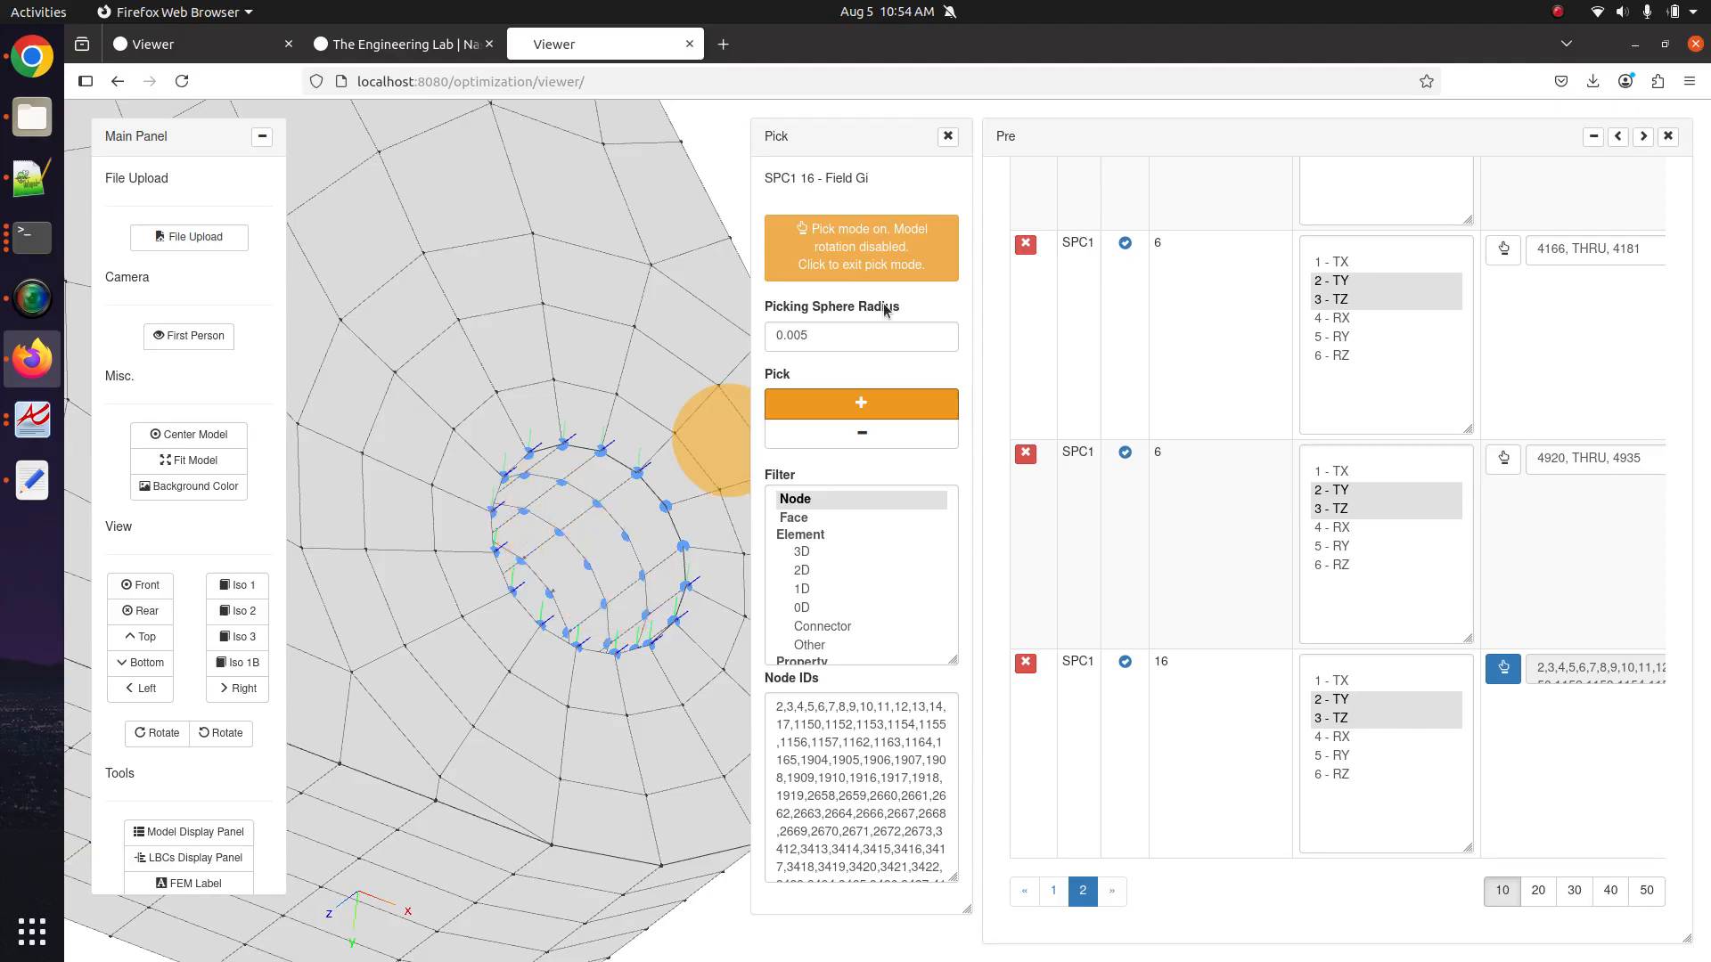
click(873, 264)
scroll(466, 709, down, 5)
drag(464, 711, 439, 676)
Pick further missing nodes inside the hole after orbiting to another angle.
scroll(439, 677, up, 5)
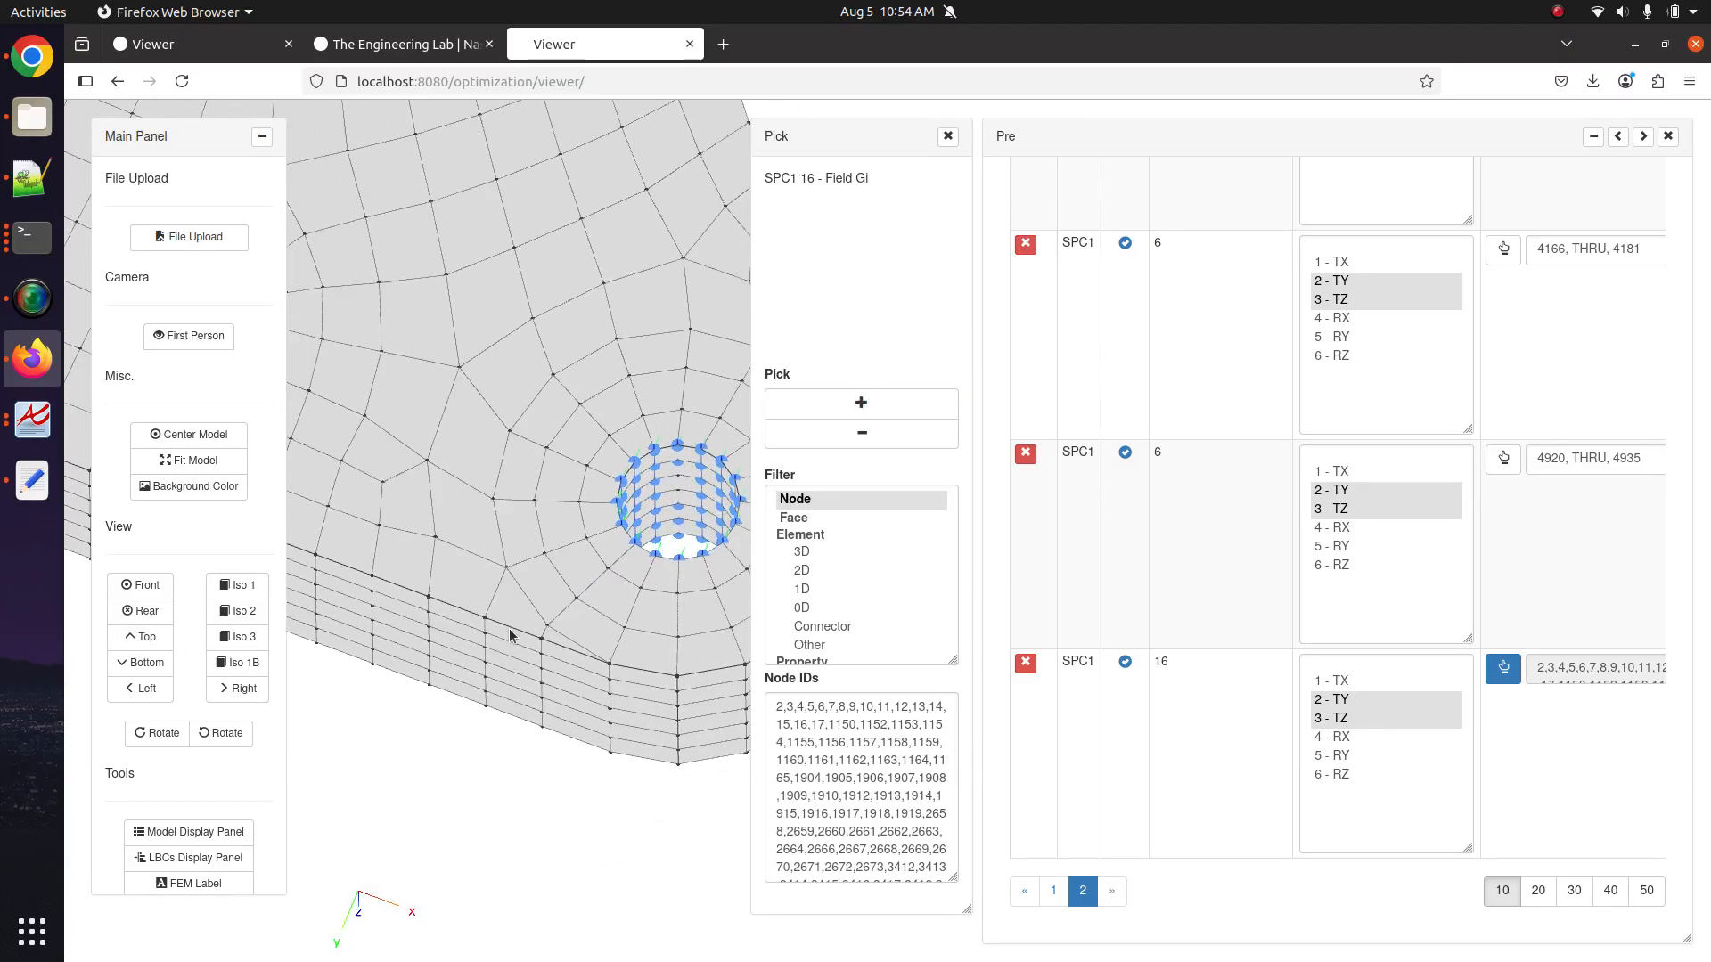
scroll(554, 637, up, 5)
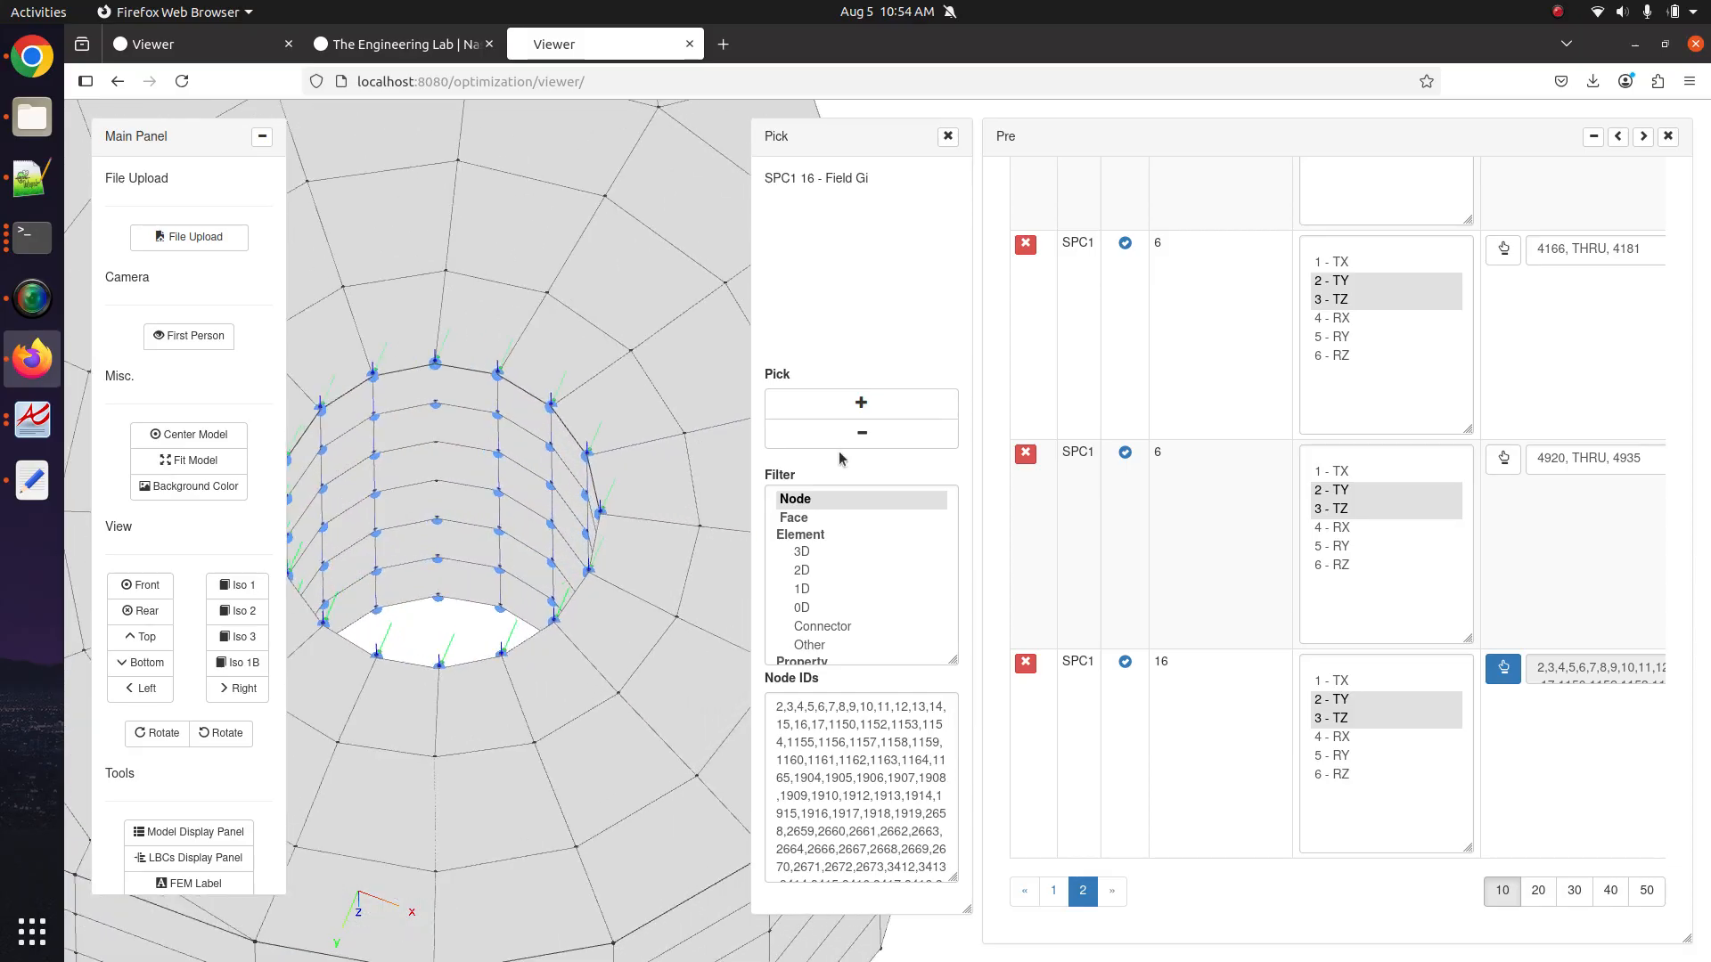
click(868, 409)
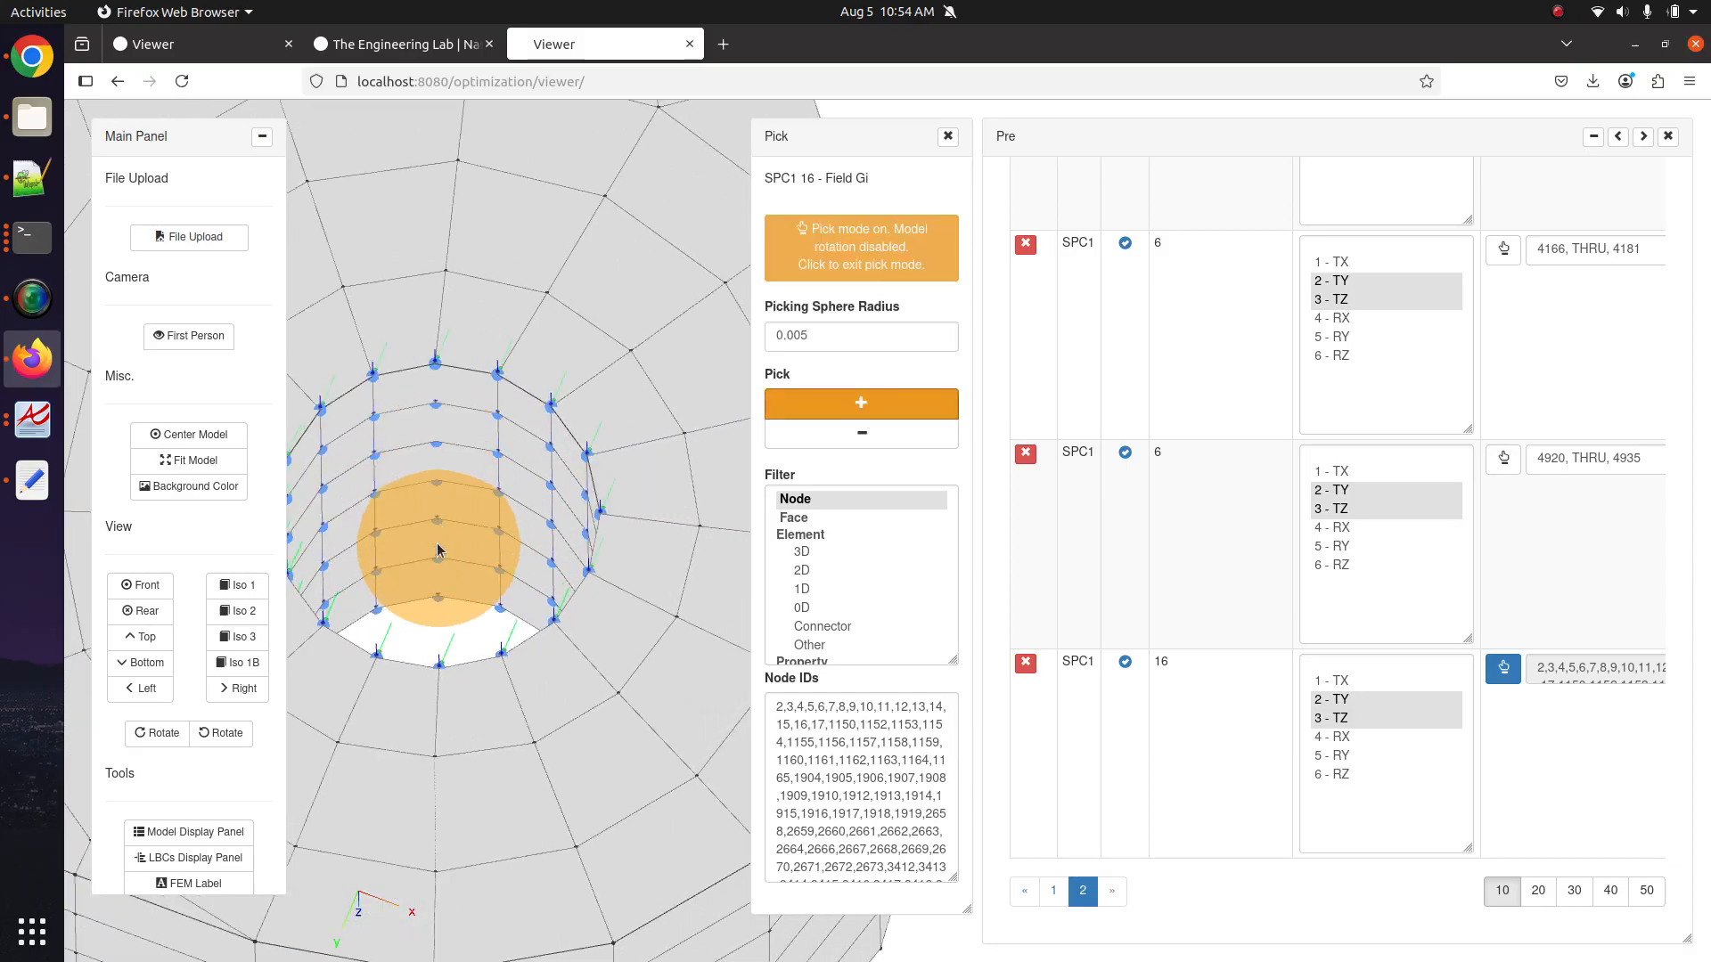
click(437, 542)
click(873, 404)
scroll(477, 557, down, 5)
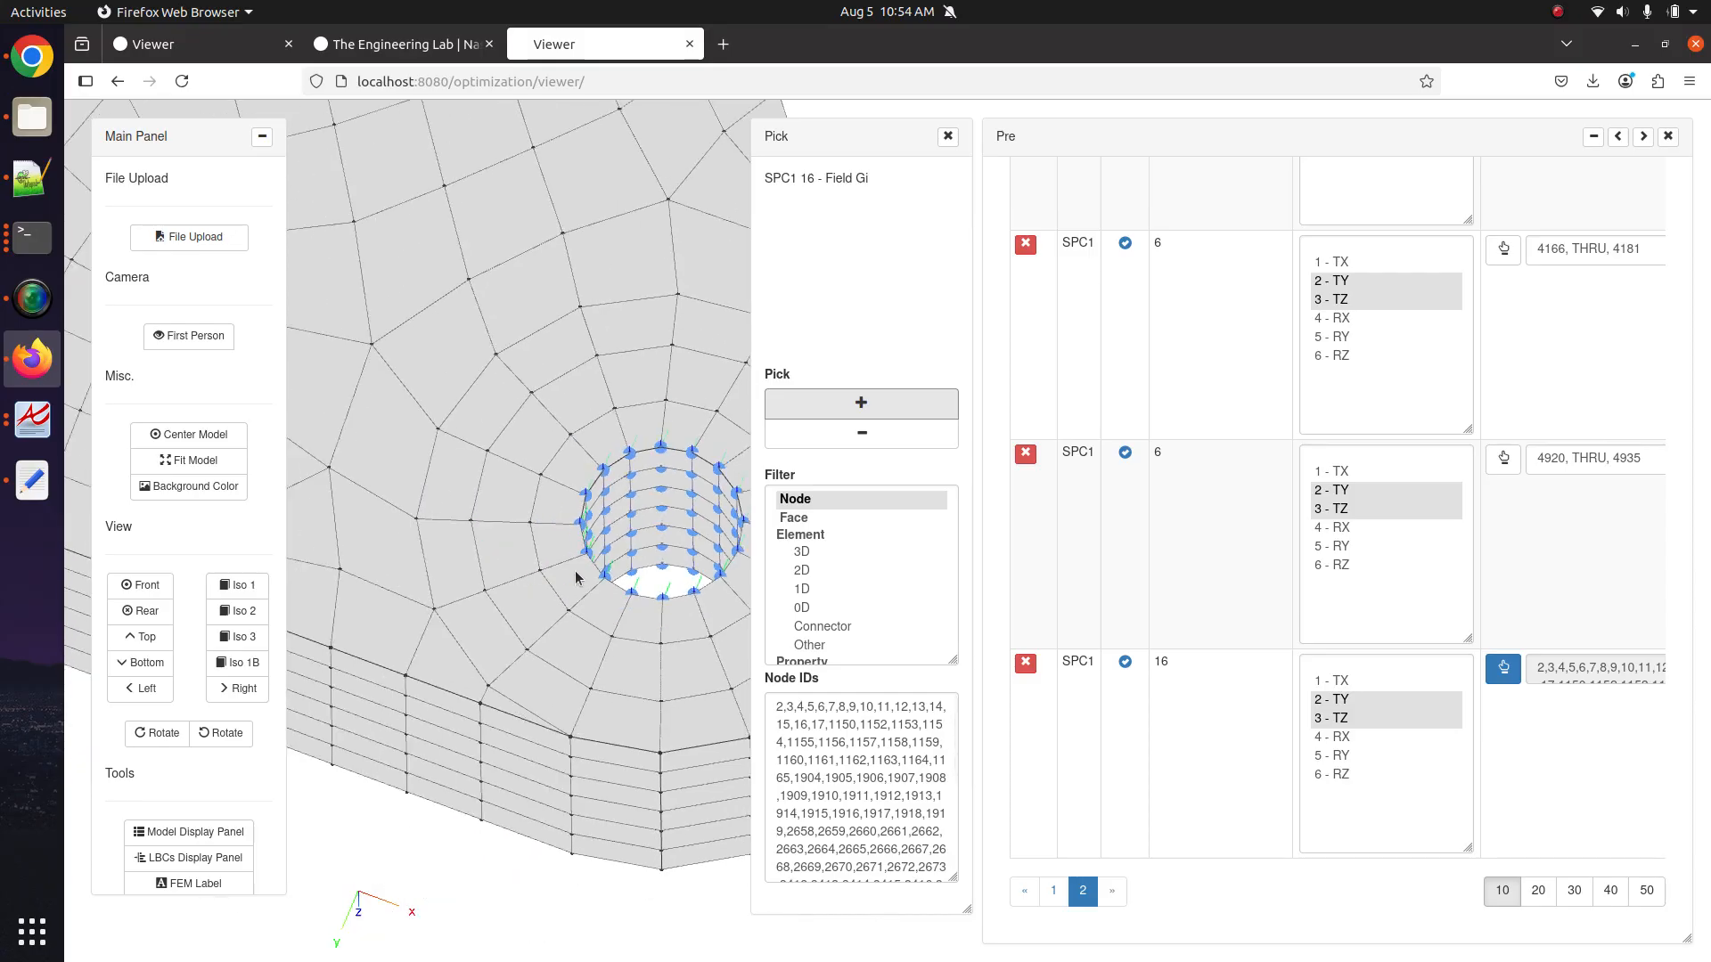
drag(576, 572, 672, 686)
scroll(456, 731, up, 5)
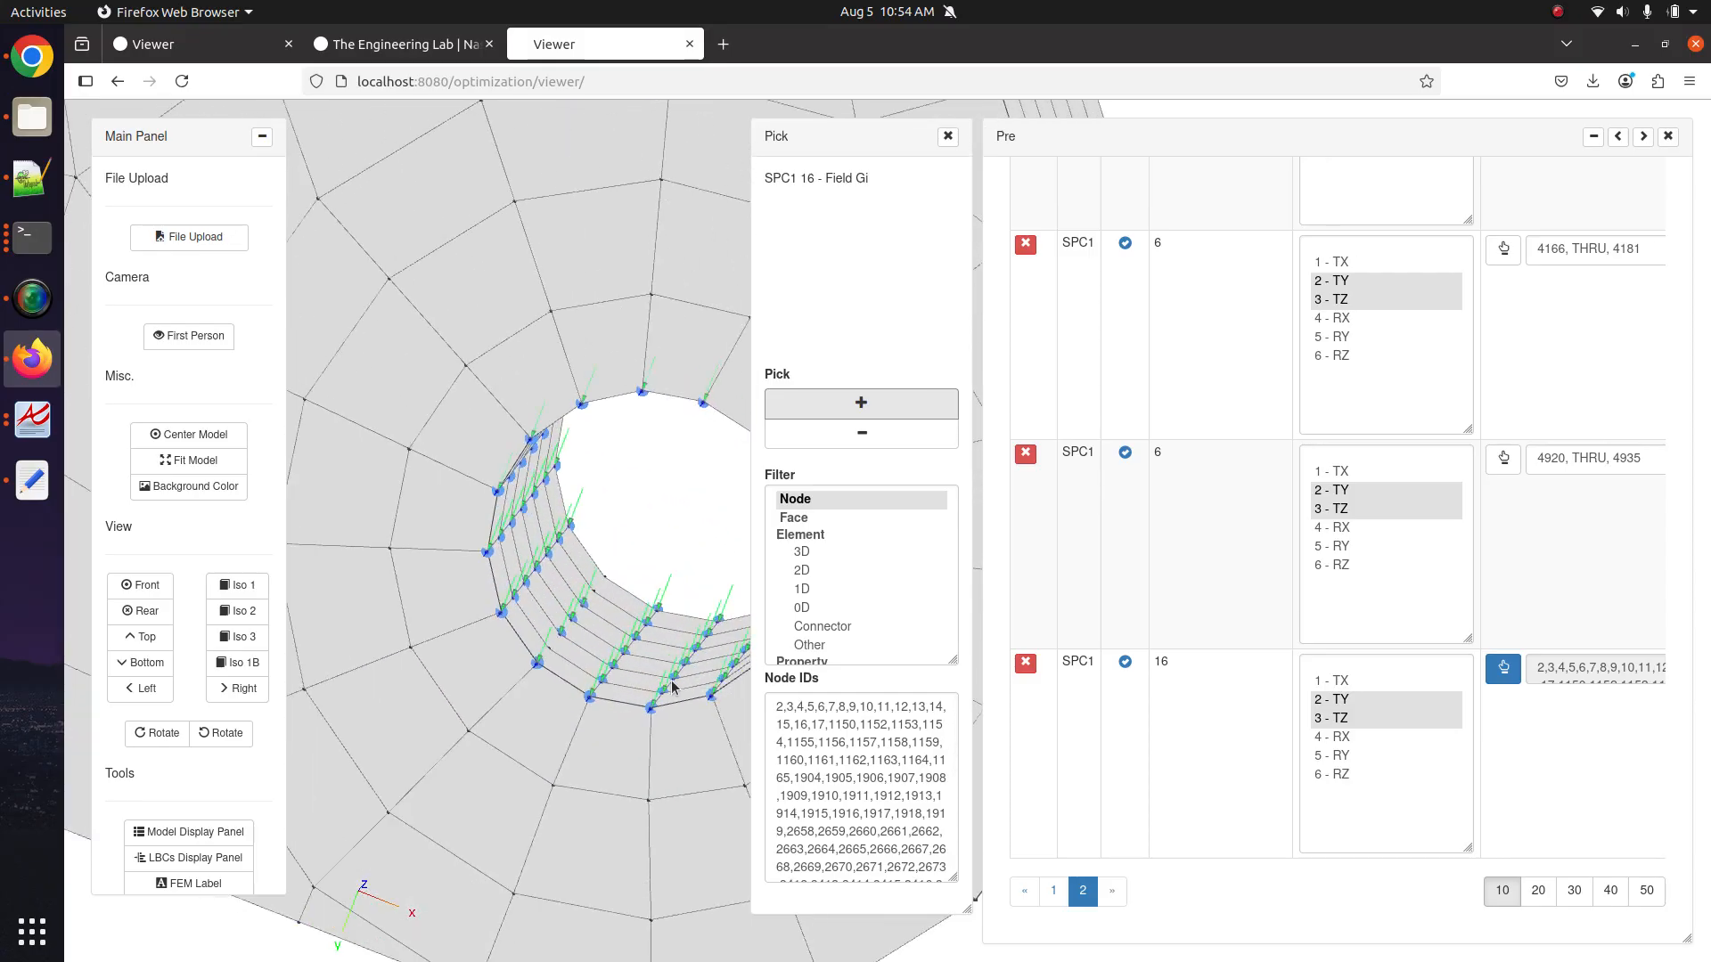
click(861, 405)
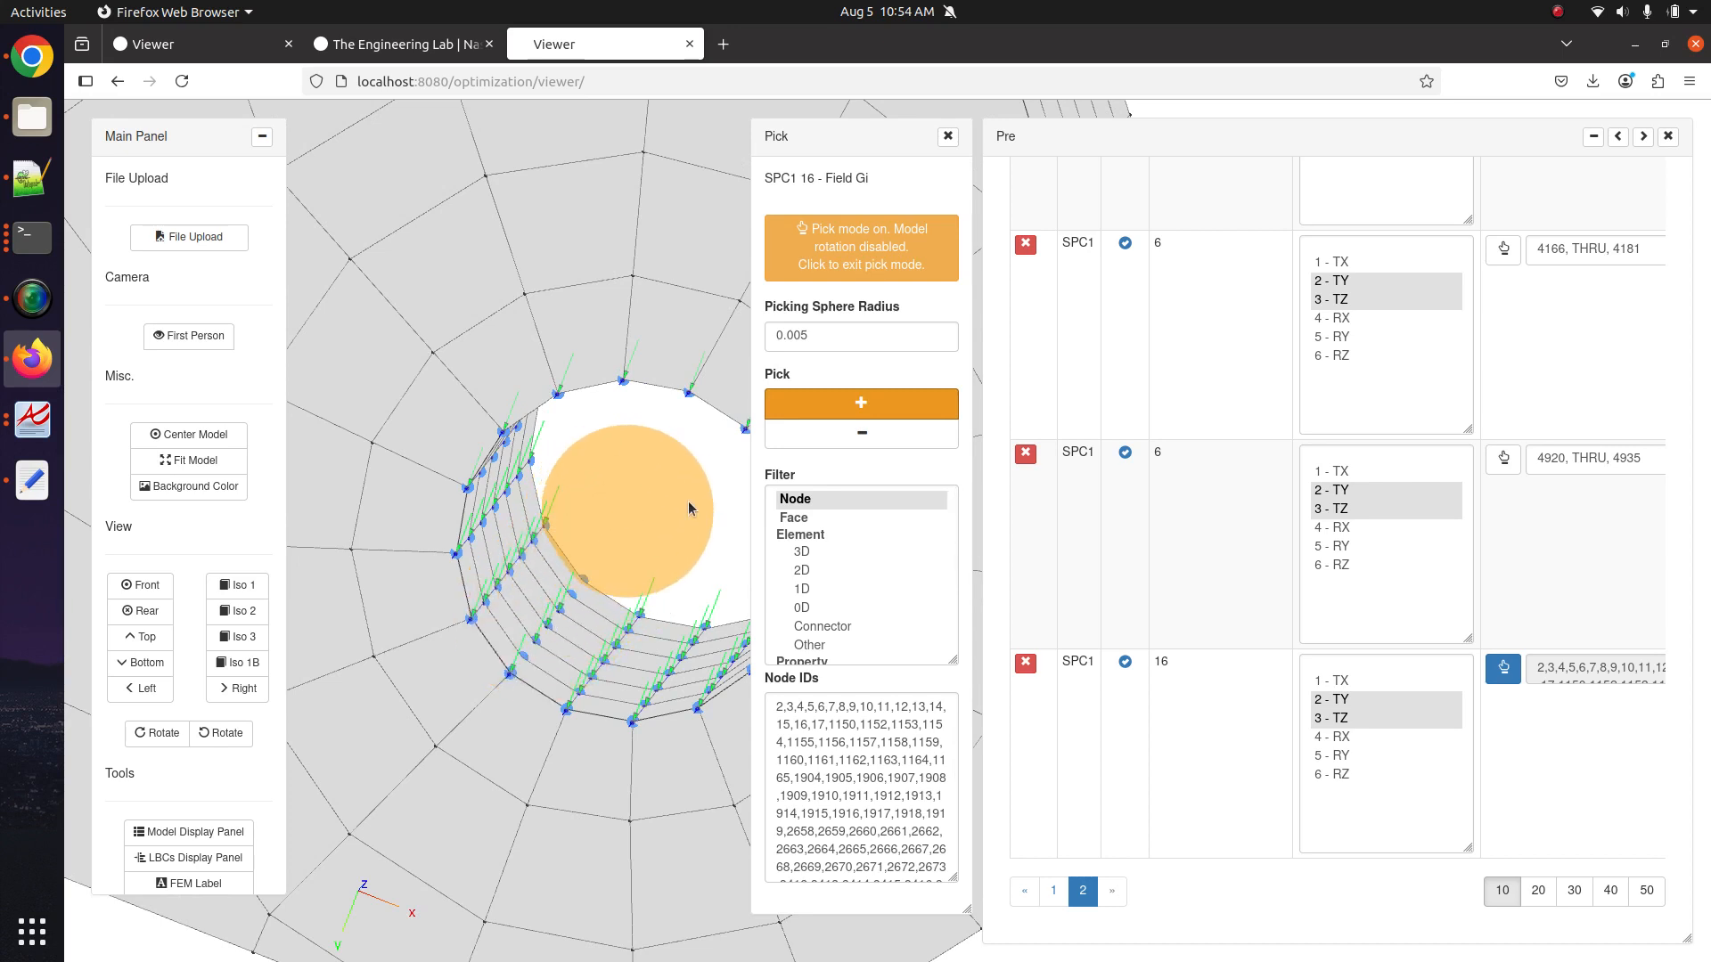
click(885, 410)
Orbit around the hole to verify SPC1 16 arrows now cover its whole inner wall.
drag(464, 704, 486, 625)
right_click(350, 688)
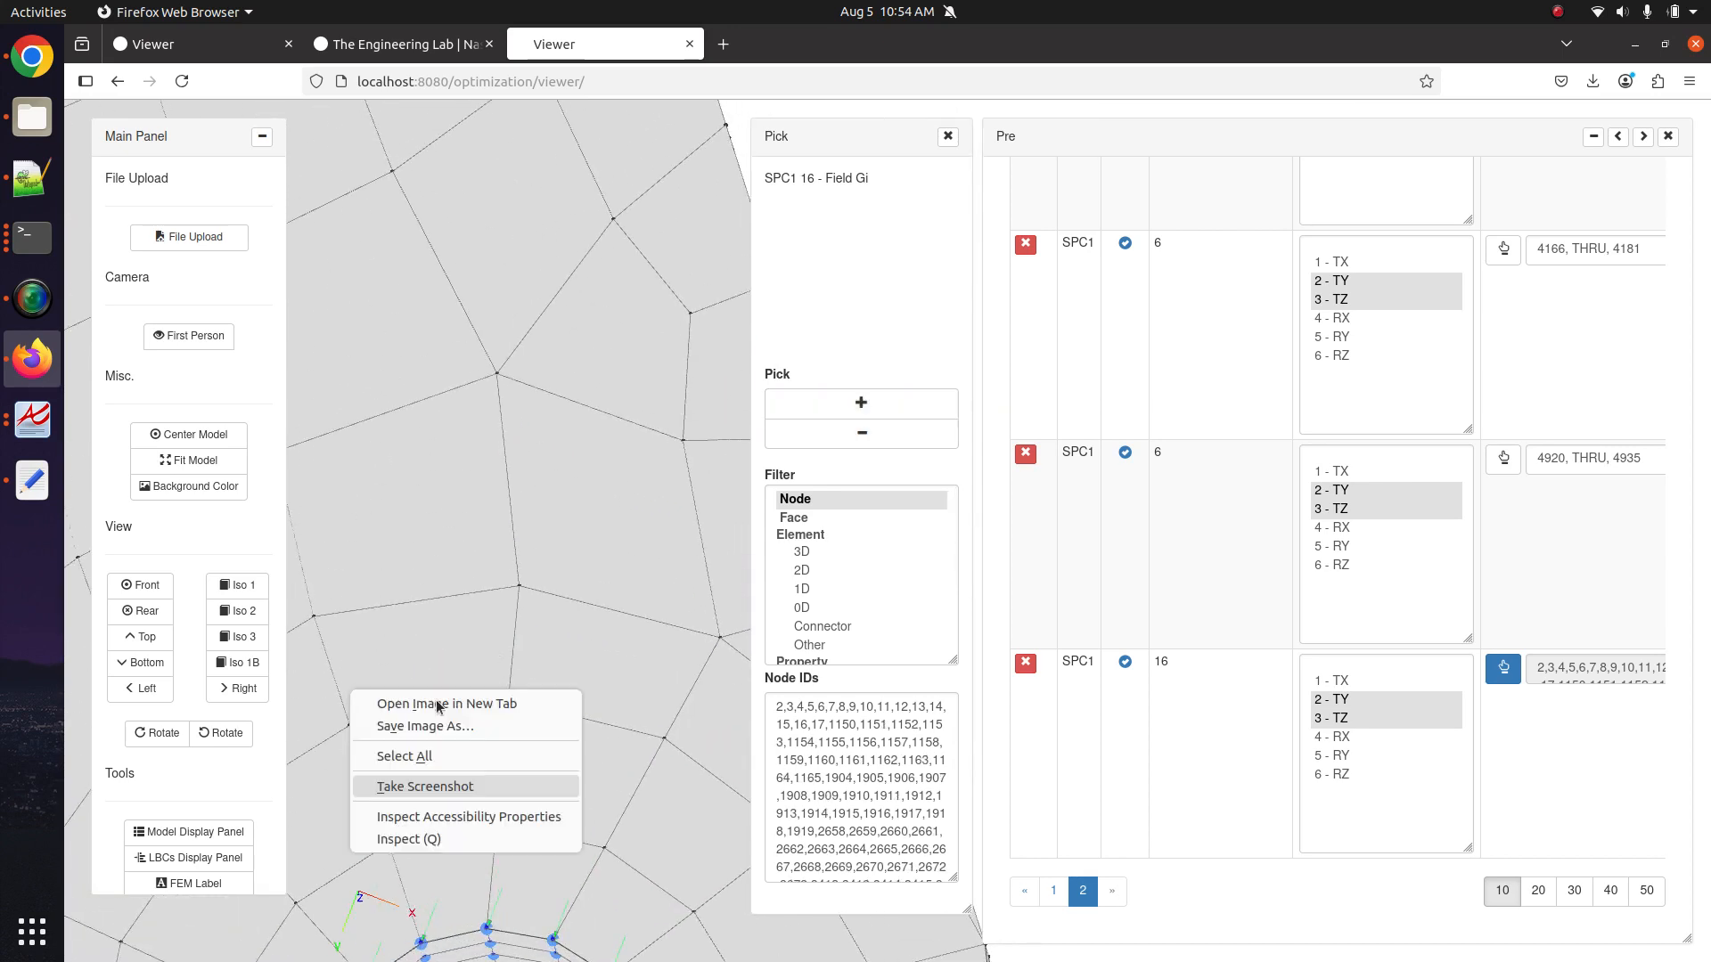
click(542, 527)
drag(517, 682, 540, 535)
drag(503, 752, 539, 635)
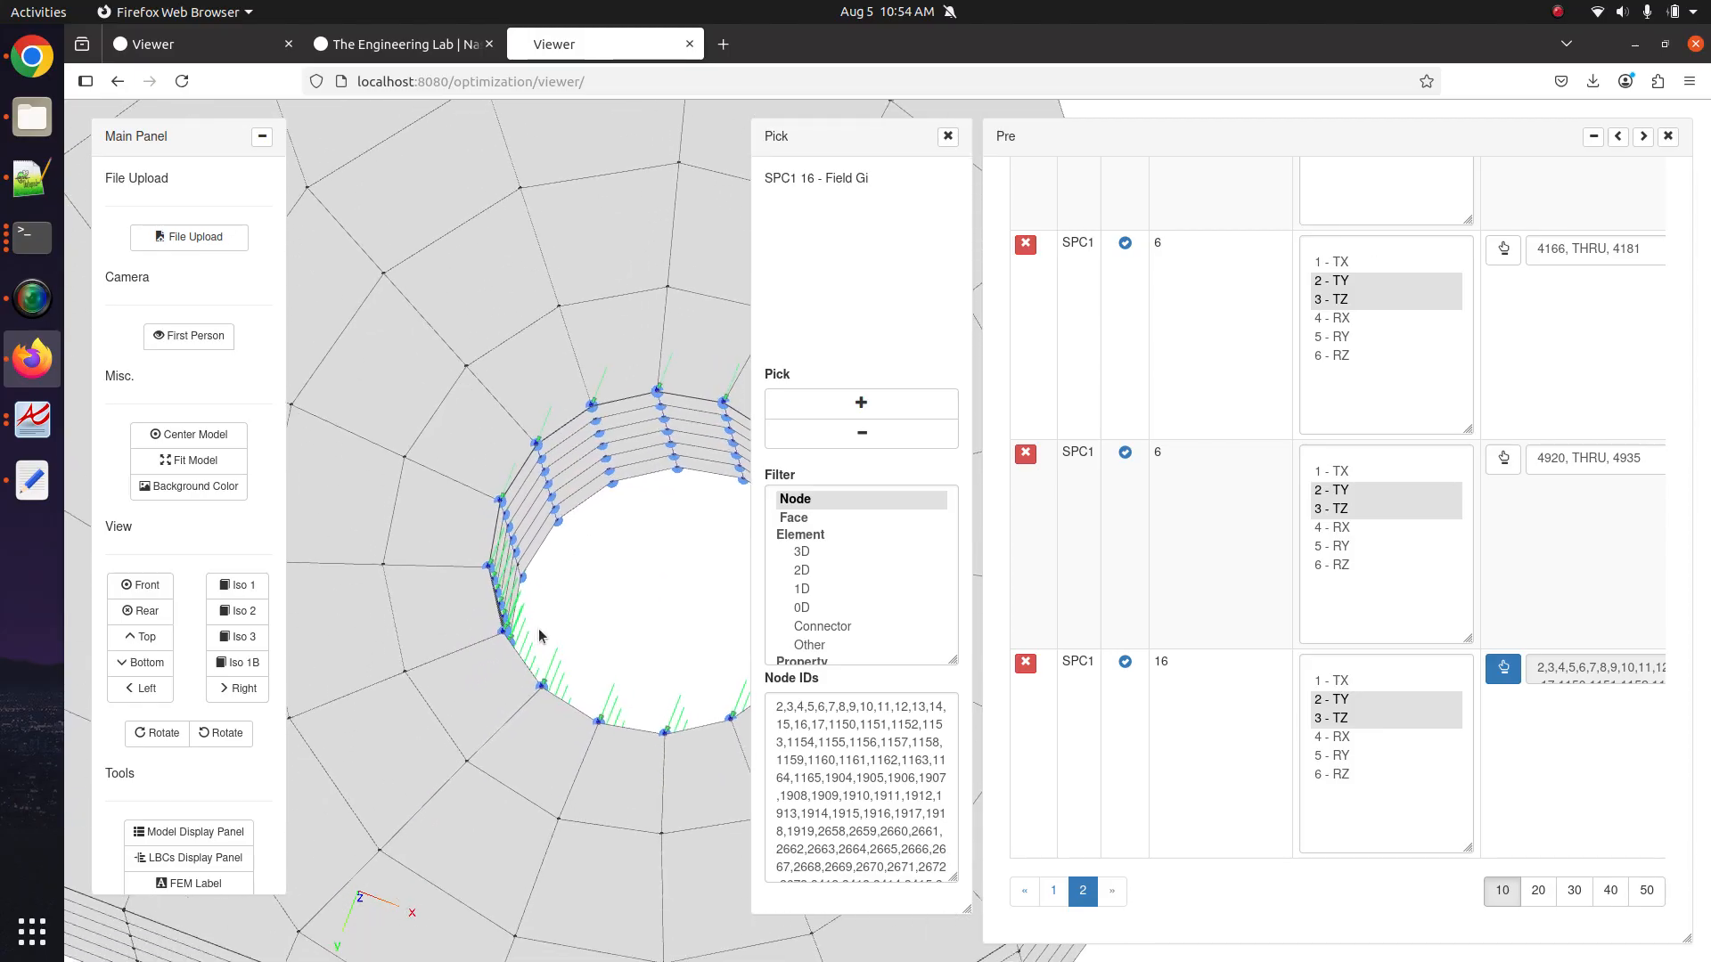
scroll(539, 636, up, 10)
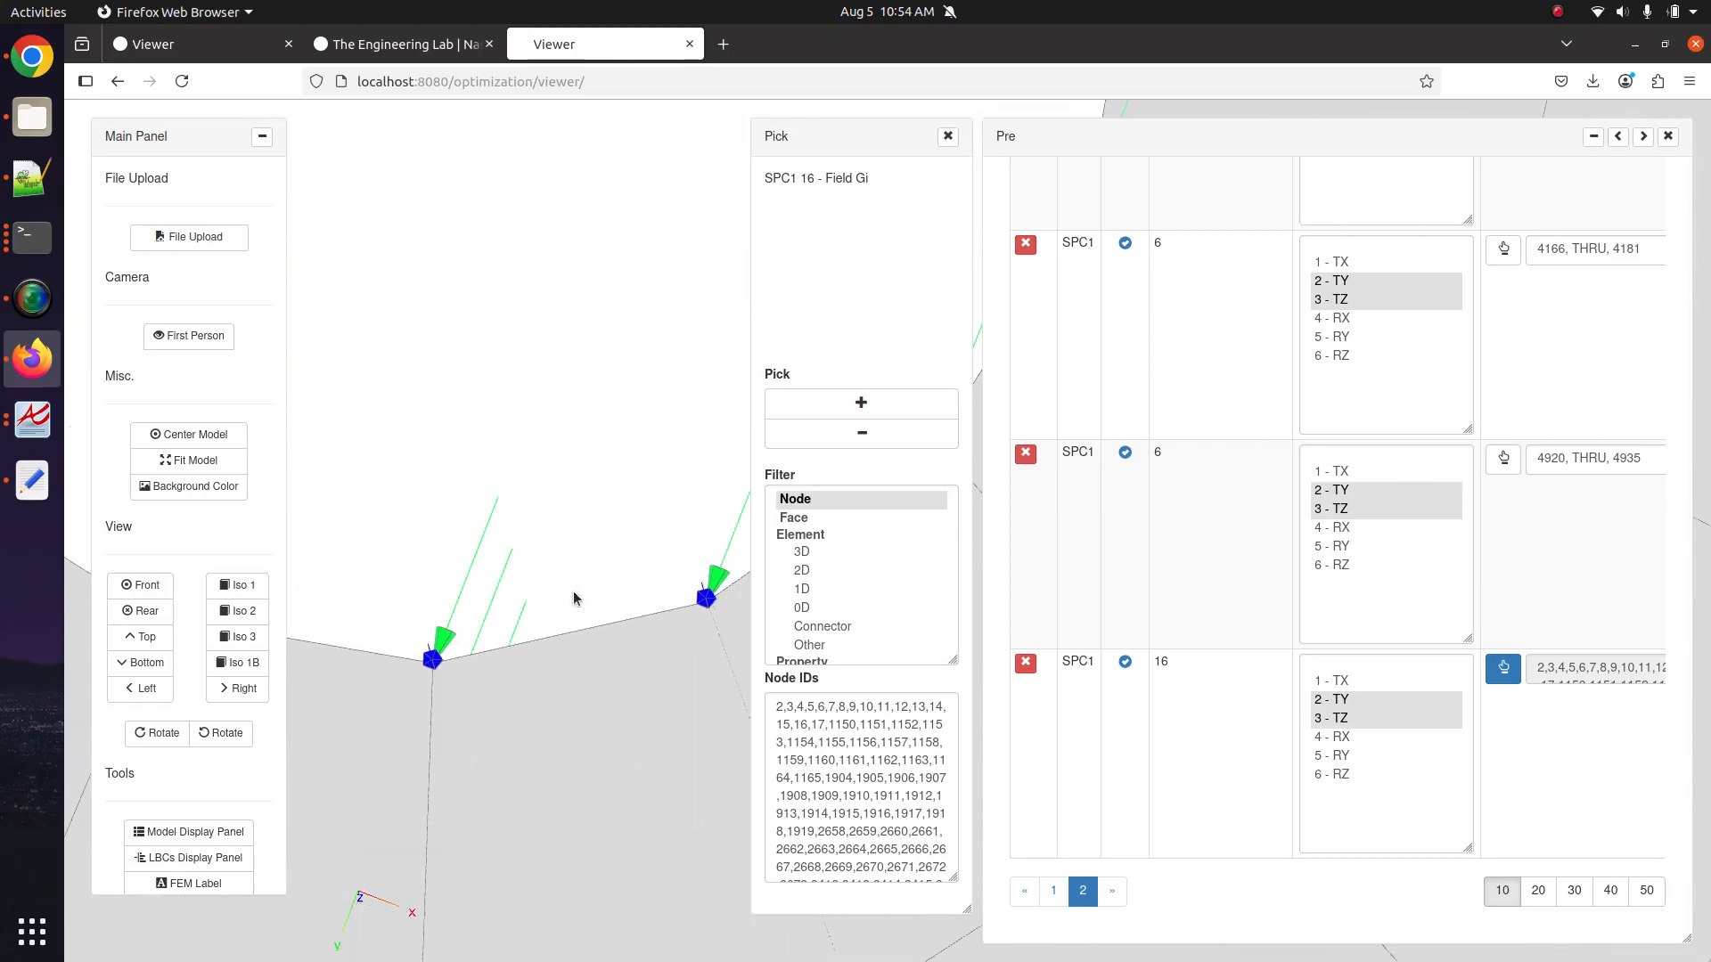
scroll(574, 593, down, 1)
scroll(450, 665, down, 8)
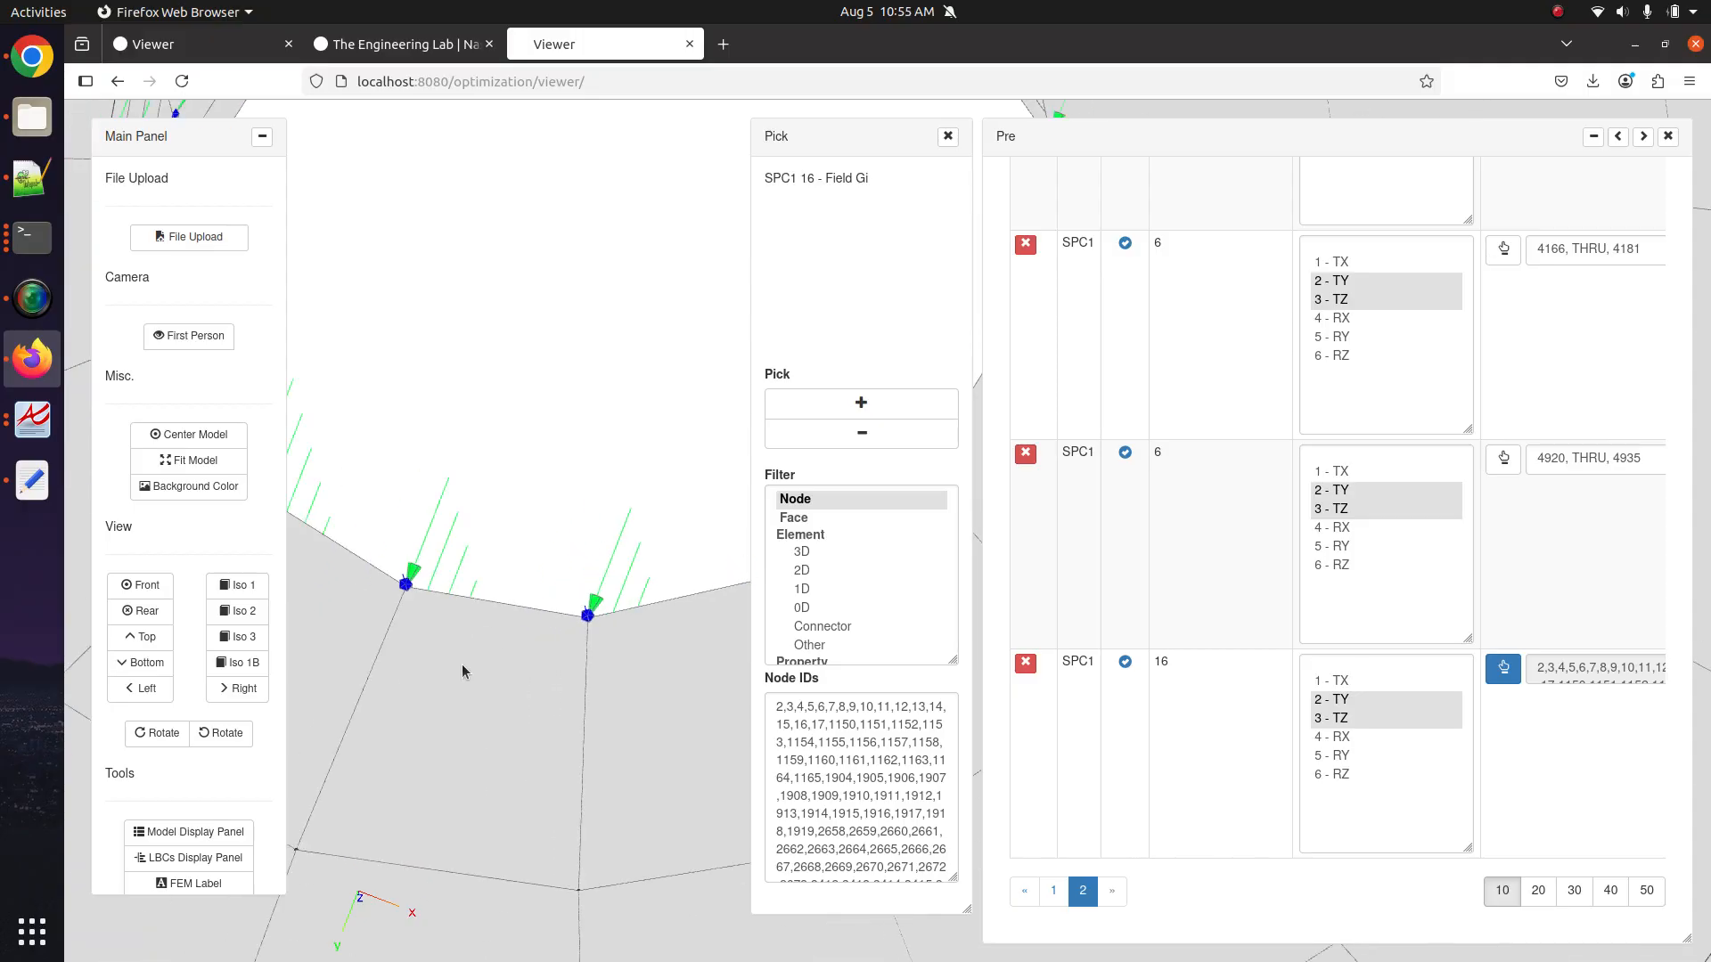
drag(488, 617, 516, 718)
drag(439, 485, 487, 669)
click(895, 415)
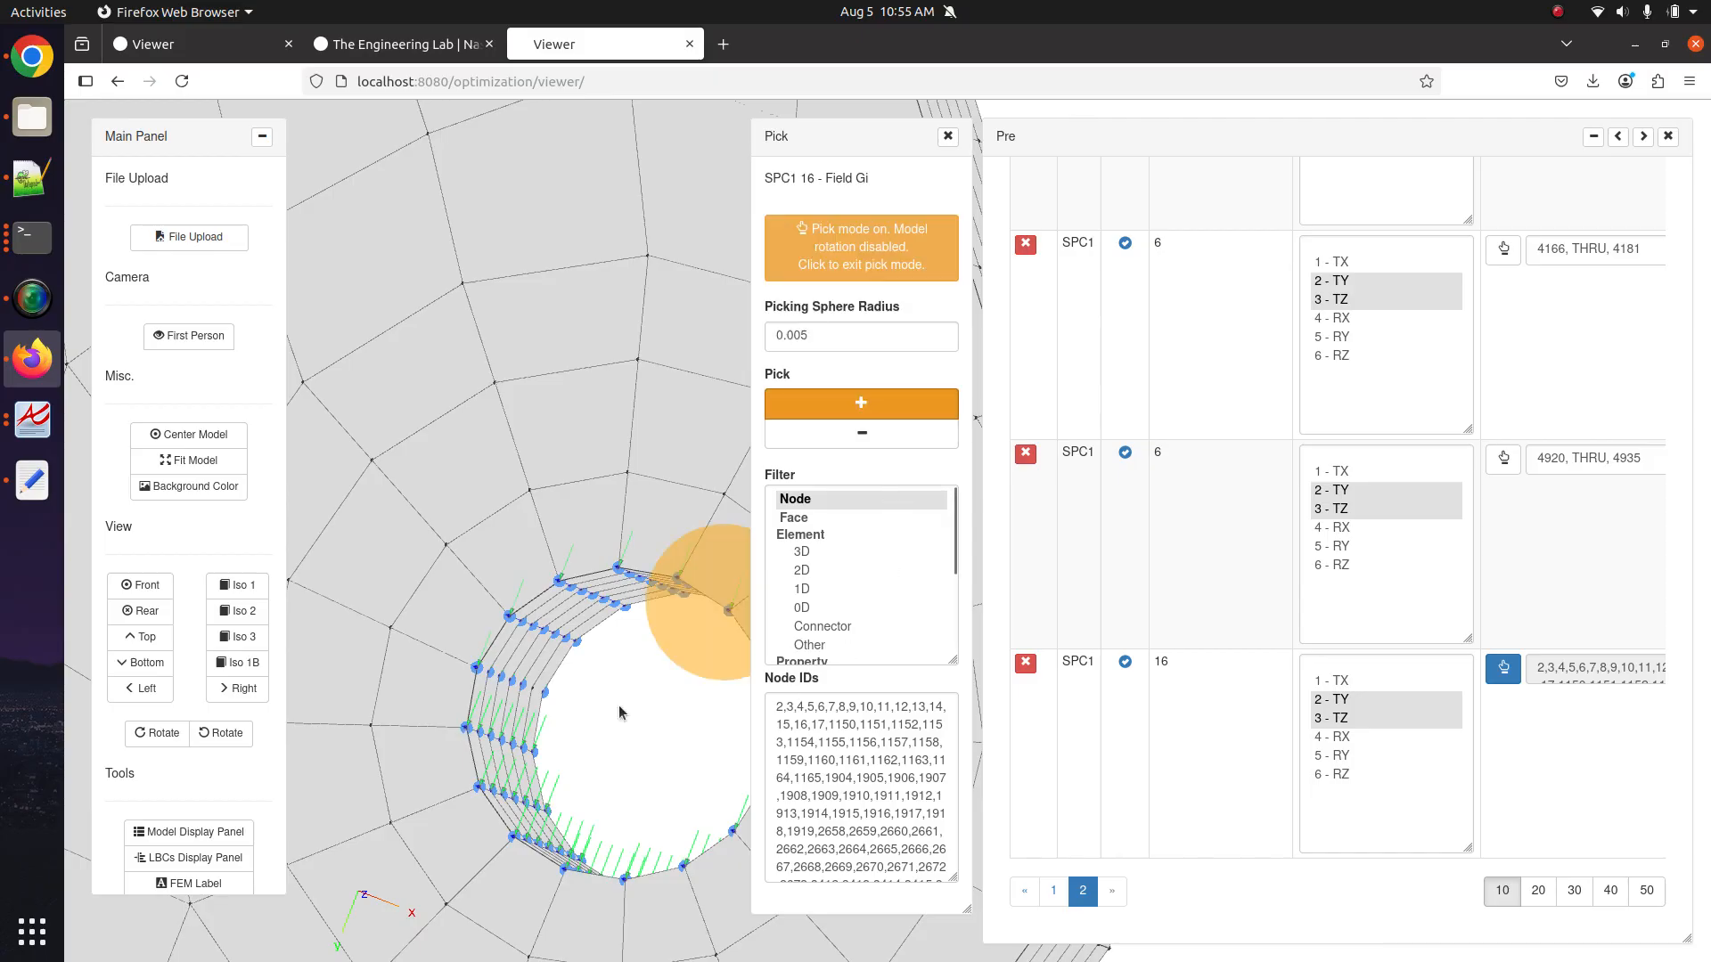
click(833, 412)
drag(465, 760, 349, 588)
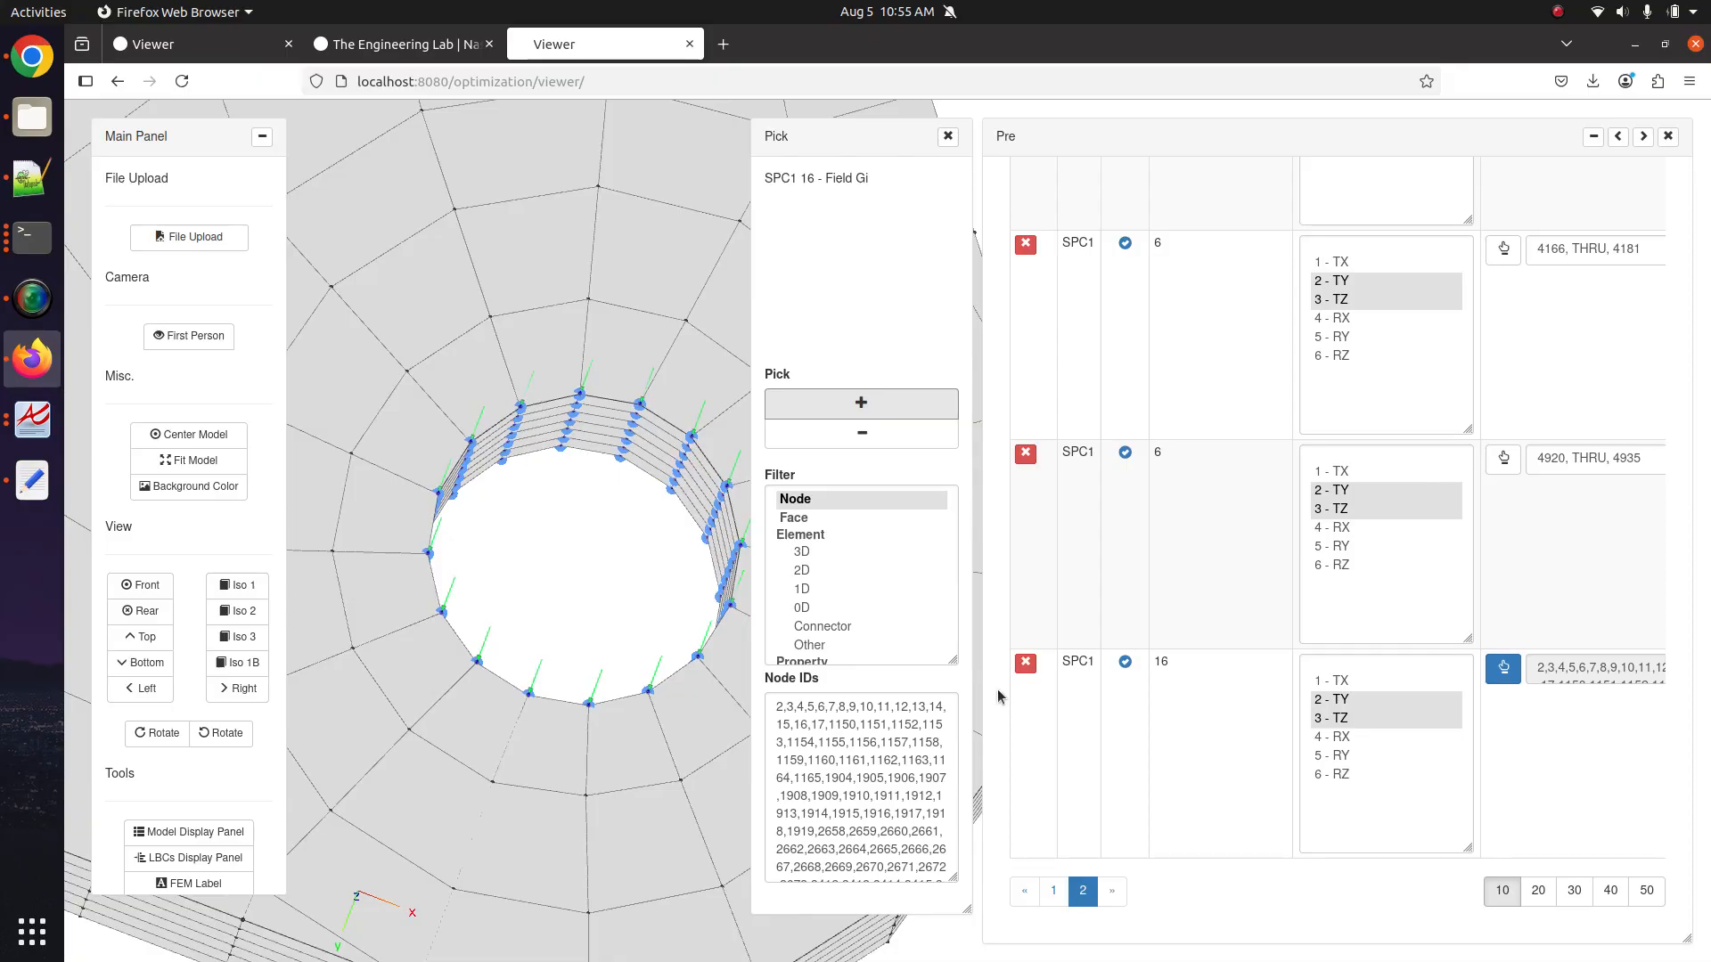
click(1336, 737)
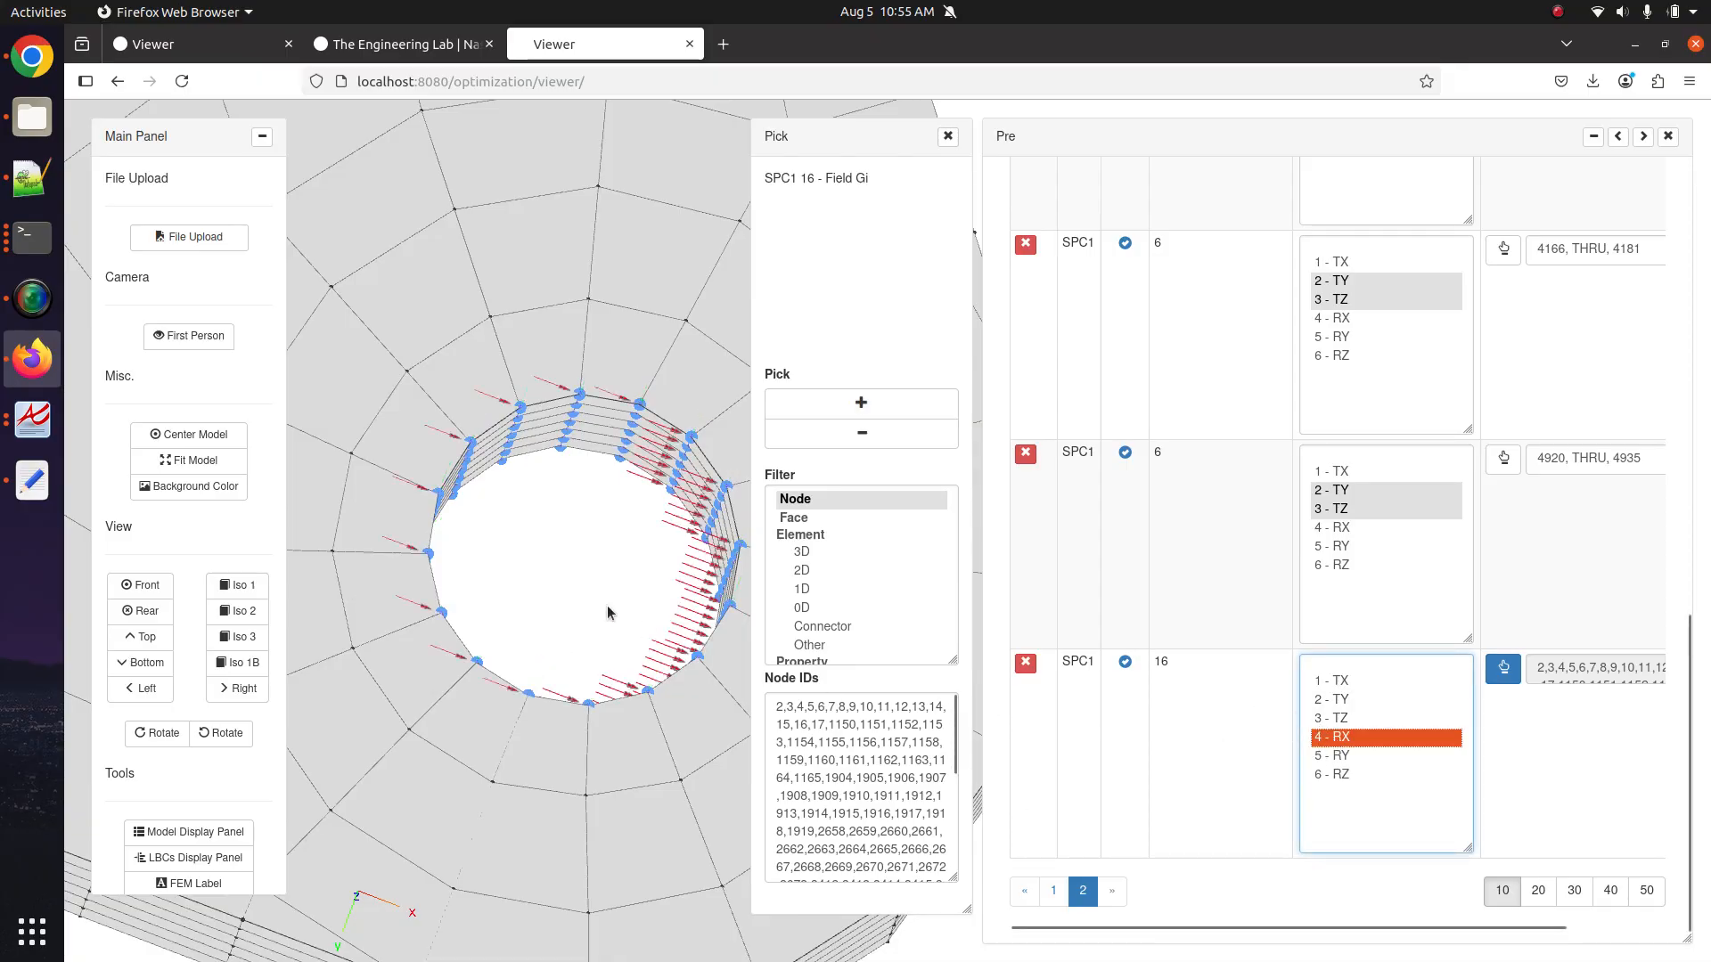
drag(608, 613, 615, 602)
scroll(617, 570, up, 4)
drag(591, 510, 651, 580)
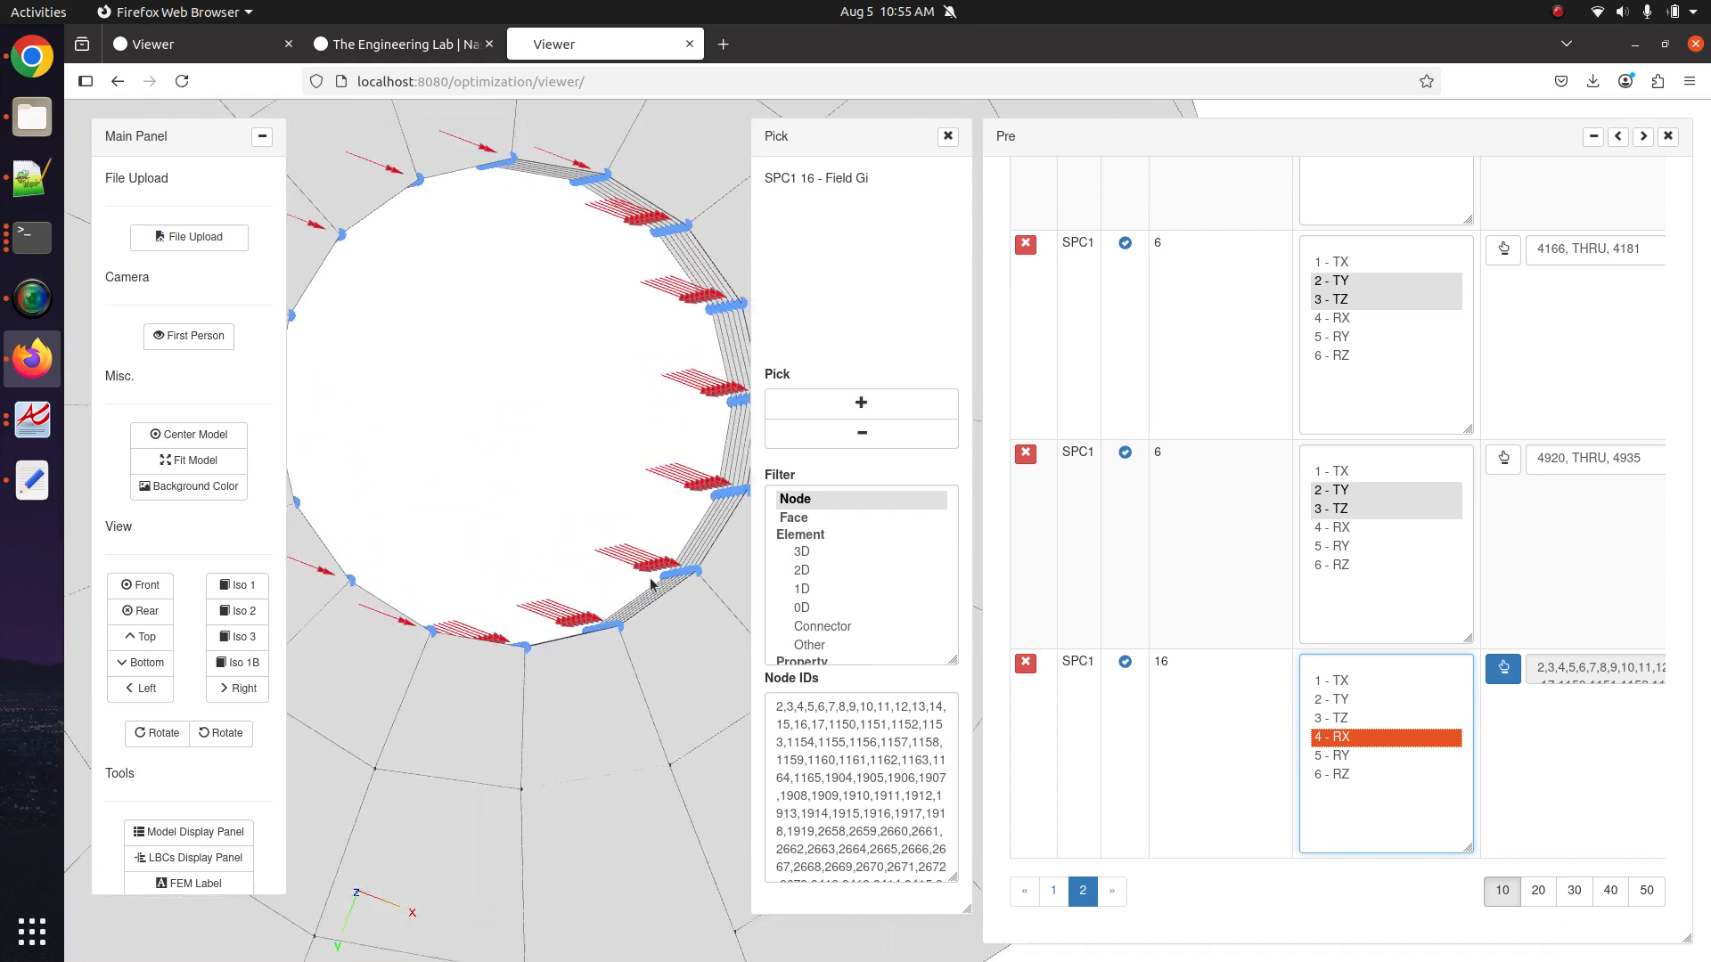
scroll(651, 580, up, 5)
drag(526, 542, 665, 615)
scroll(665, 615, up, 5)
drag(563, 566, 649, 638)
scroll(649, 638, up, 5)
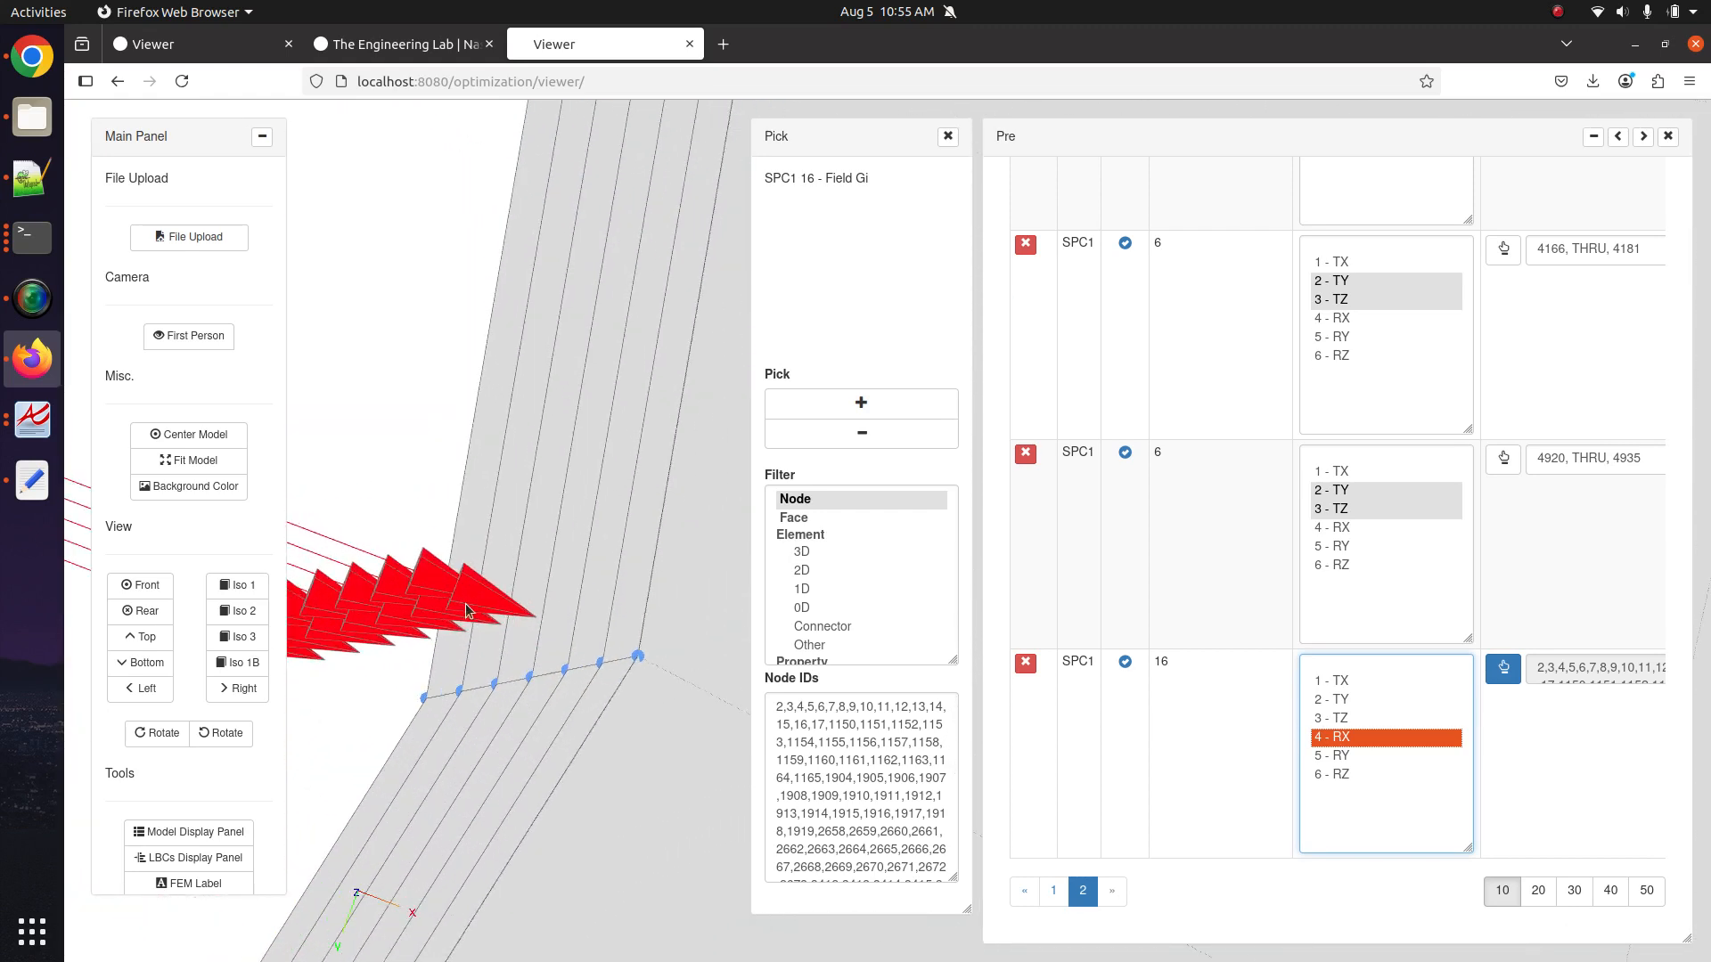
drag(466, 605, 483, 815)
drag(536, 361, 540, 559)
scroll(563, 429, down, 3)
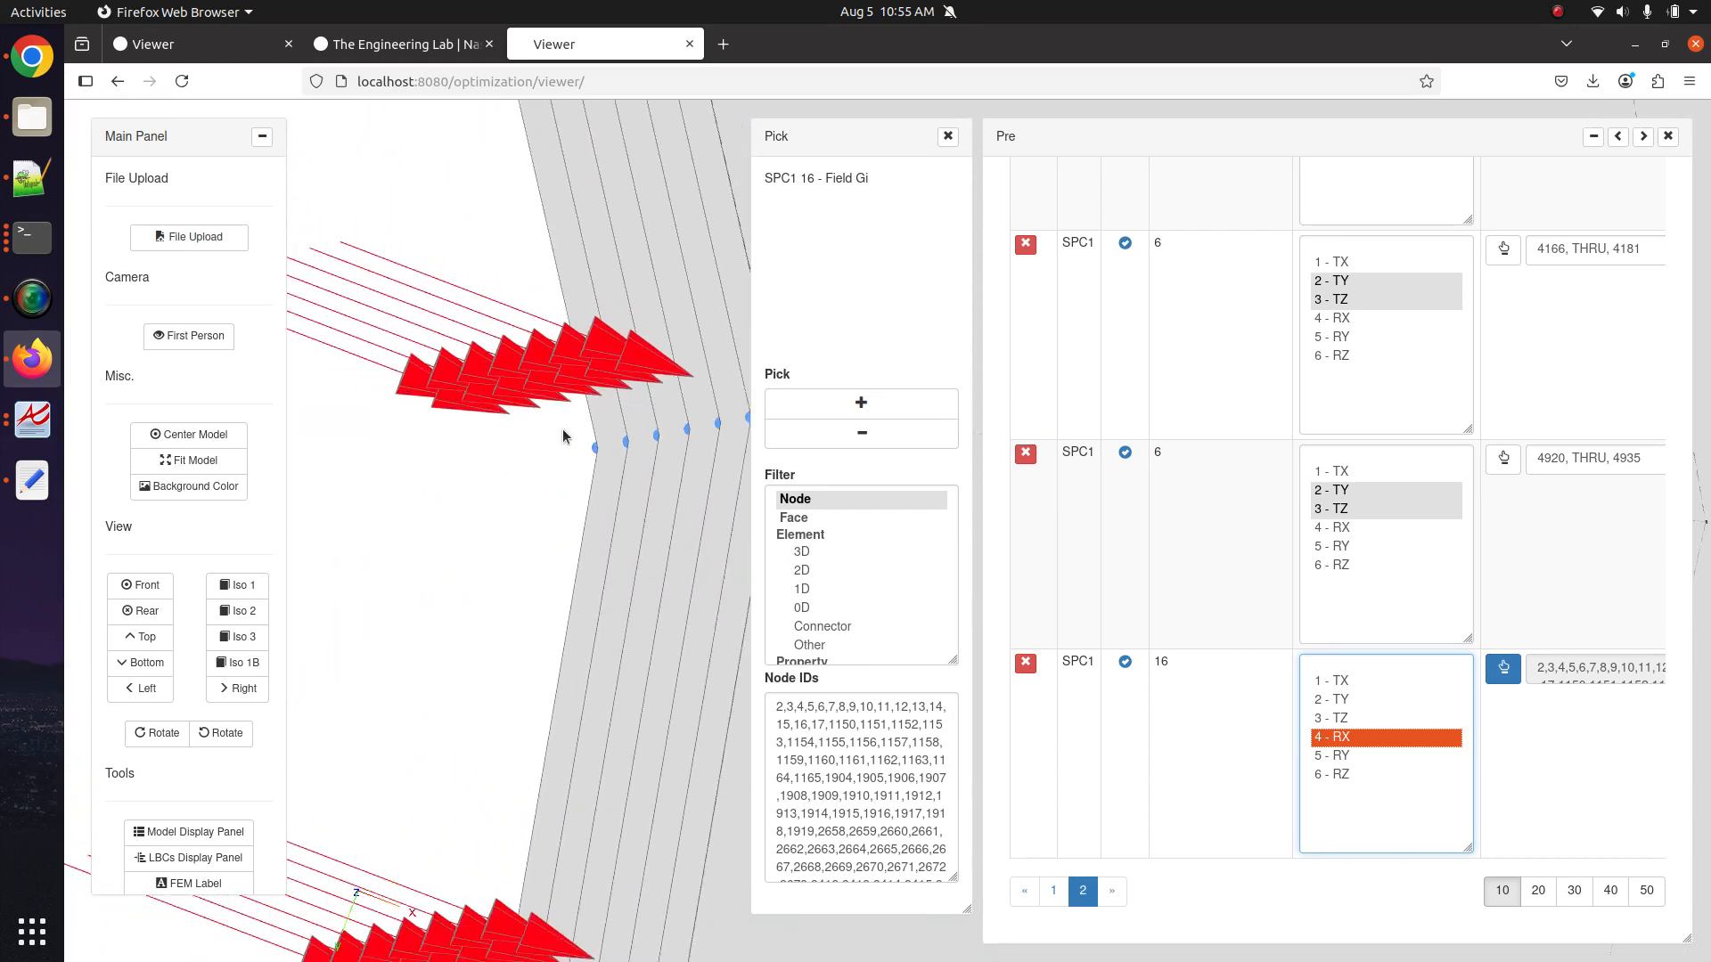
scroll(562, 430, down, 1)
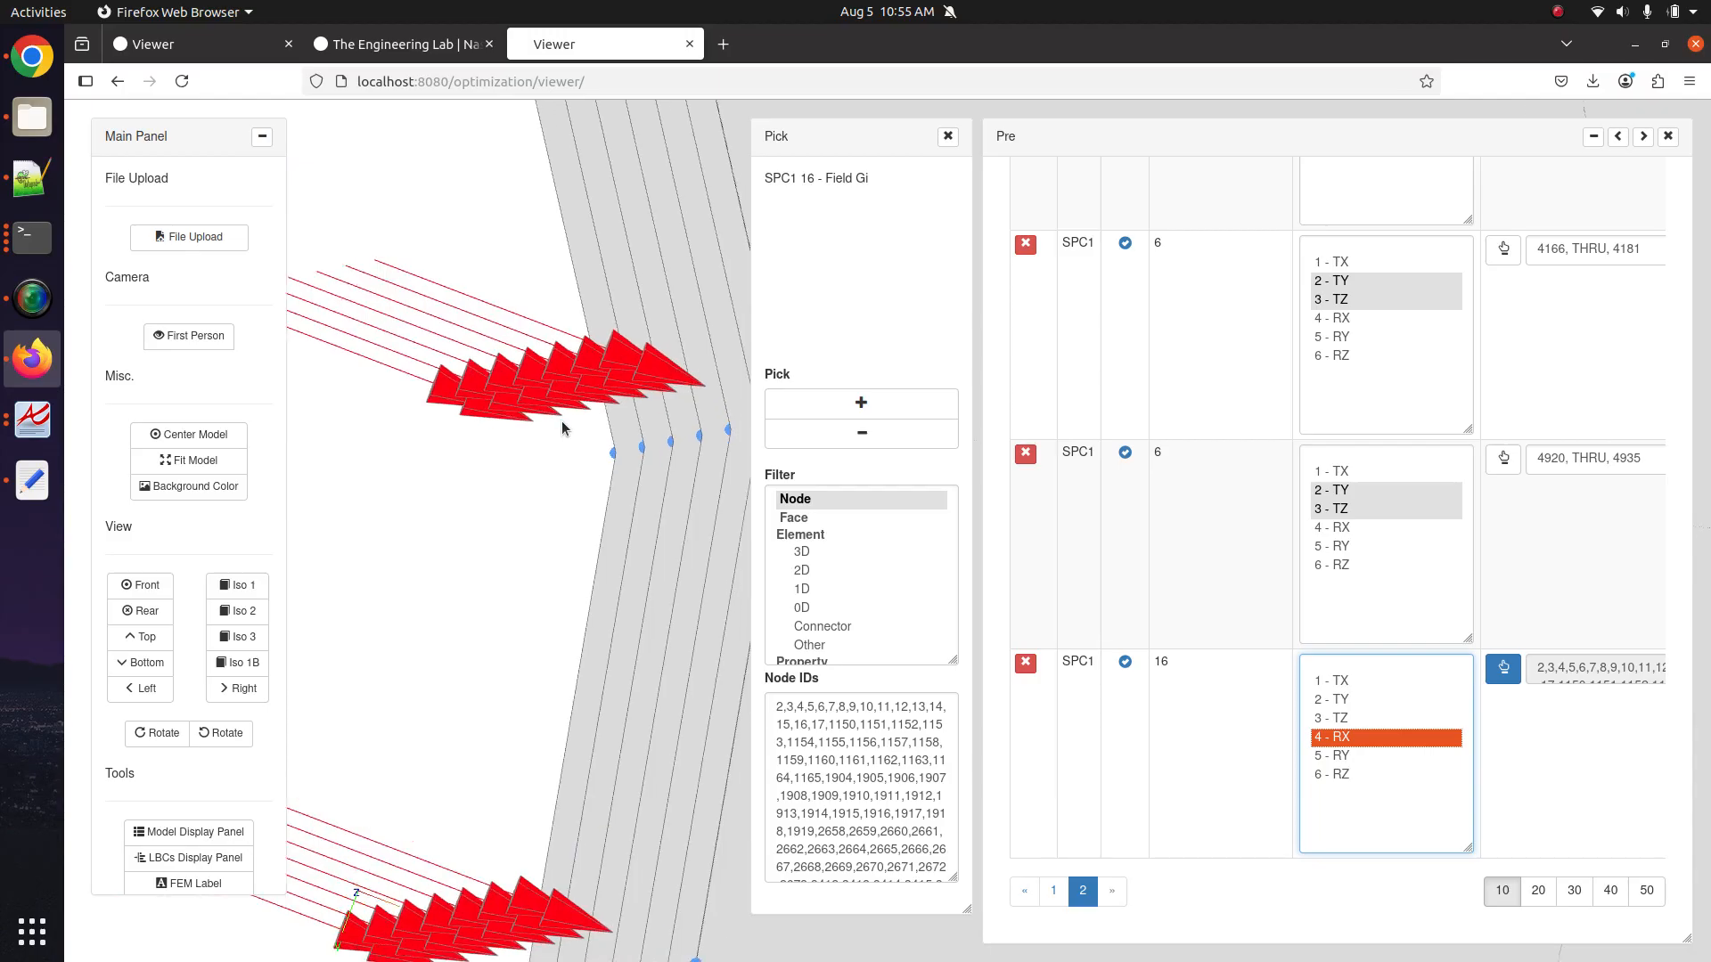
scroll(561, 430, down, 6)
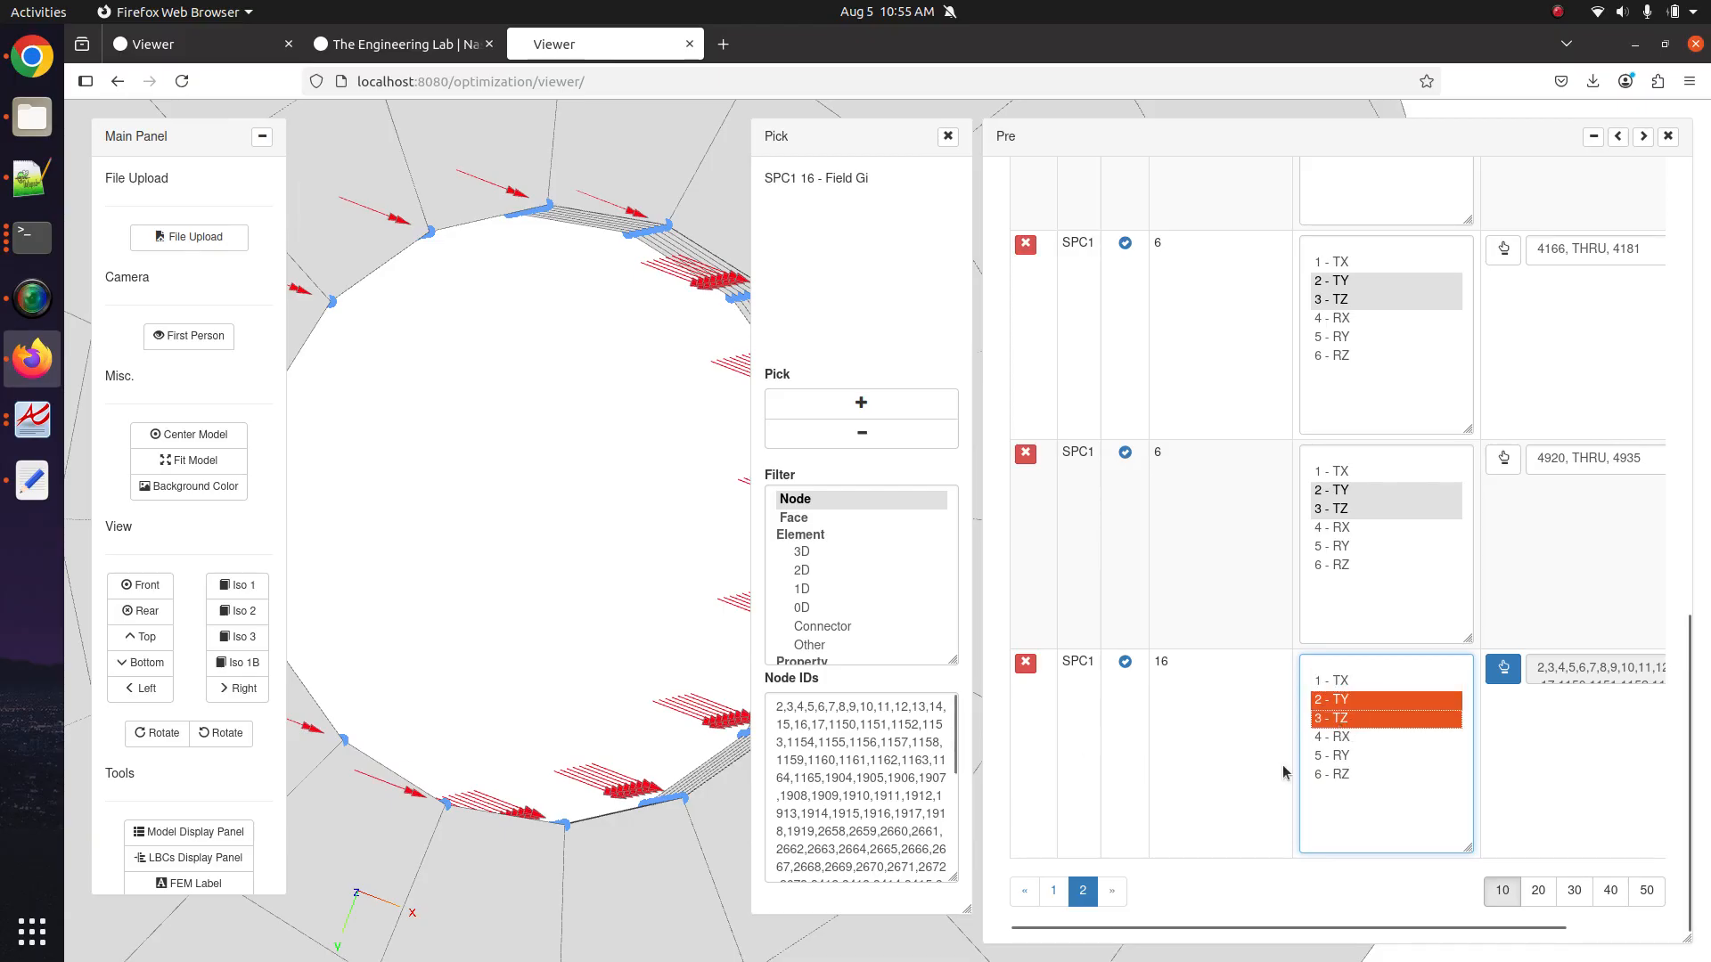
scroll(496, 629, up, 10)
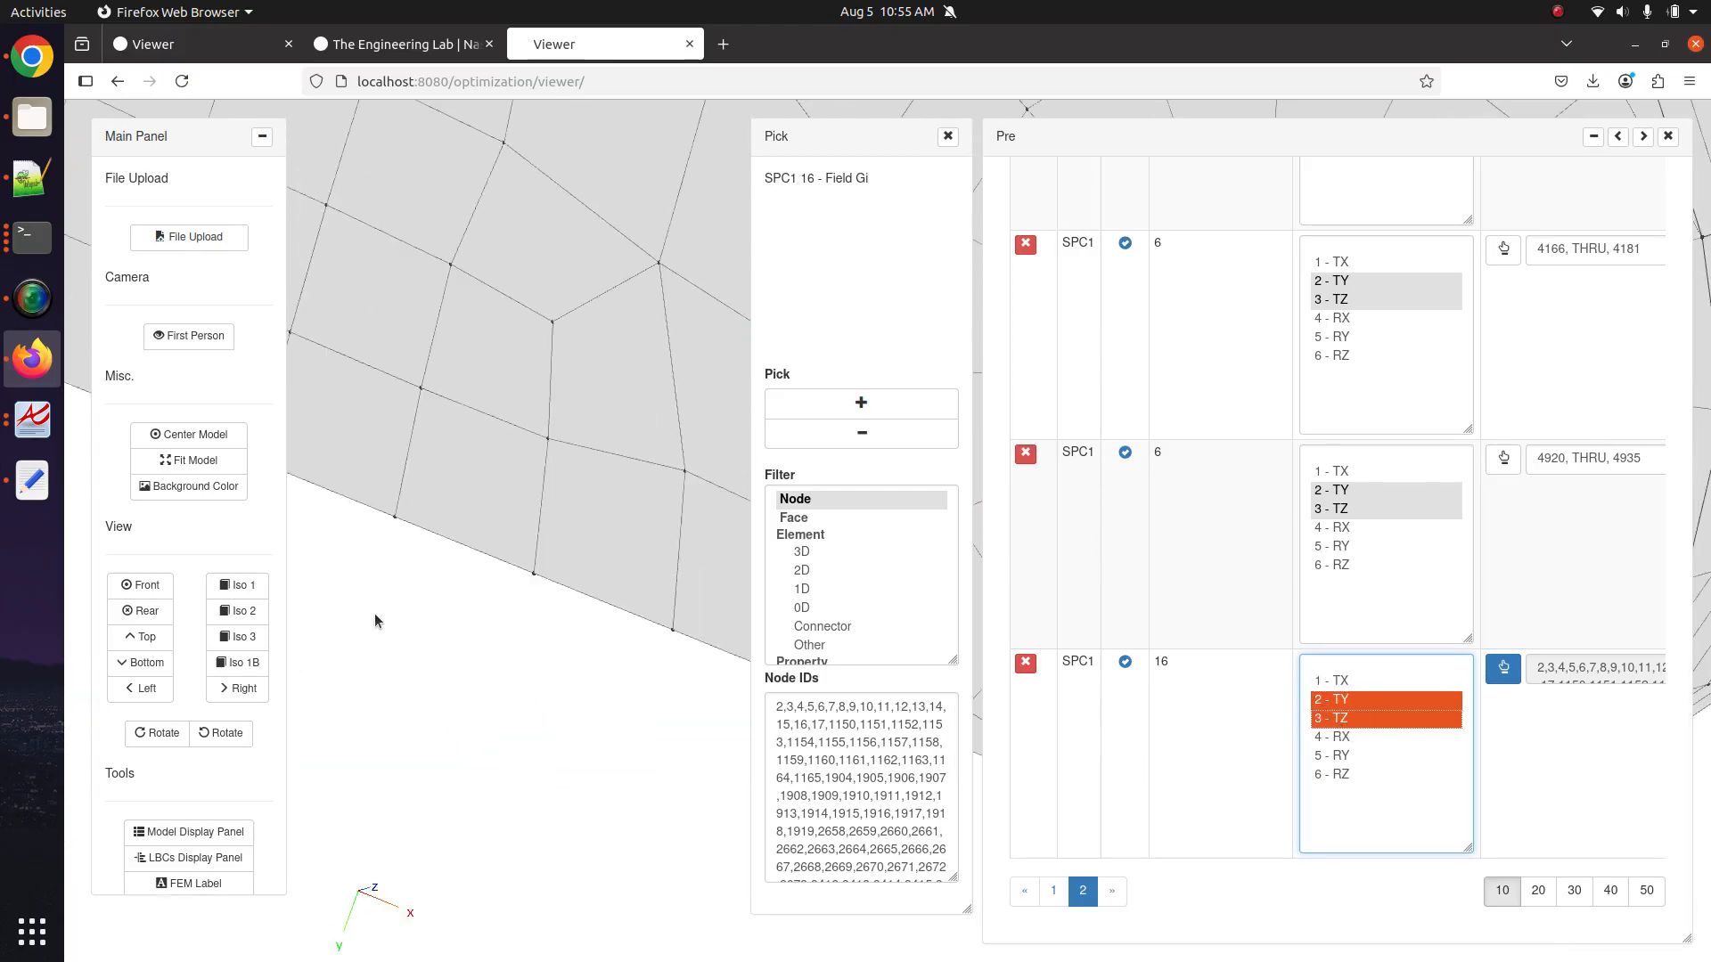
scroll(374, 621, down, 5)
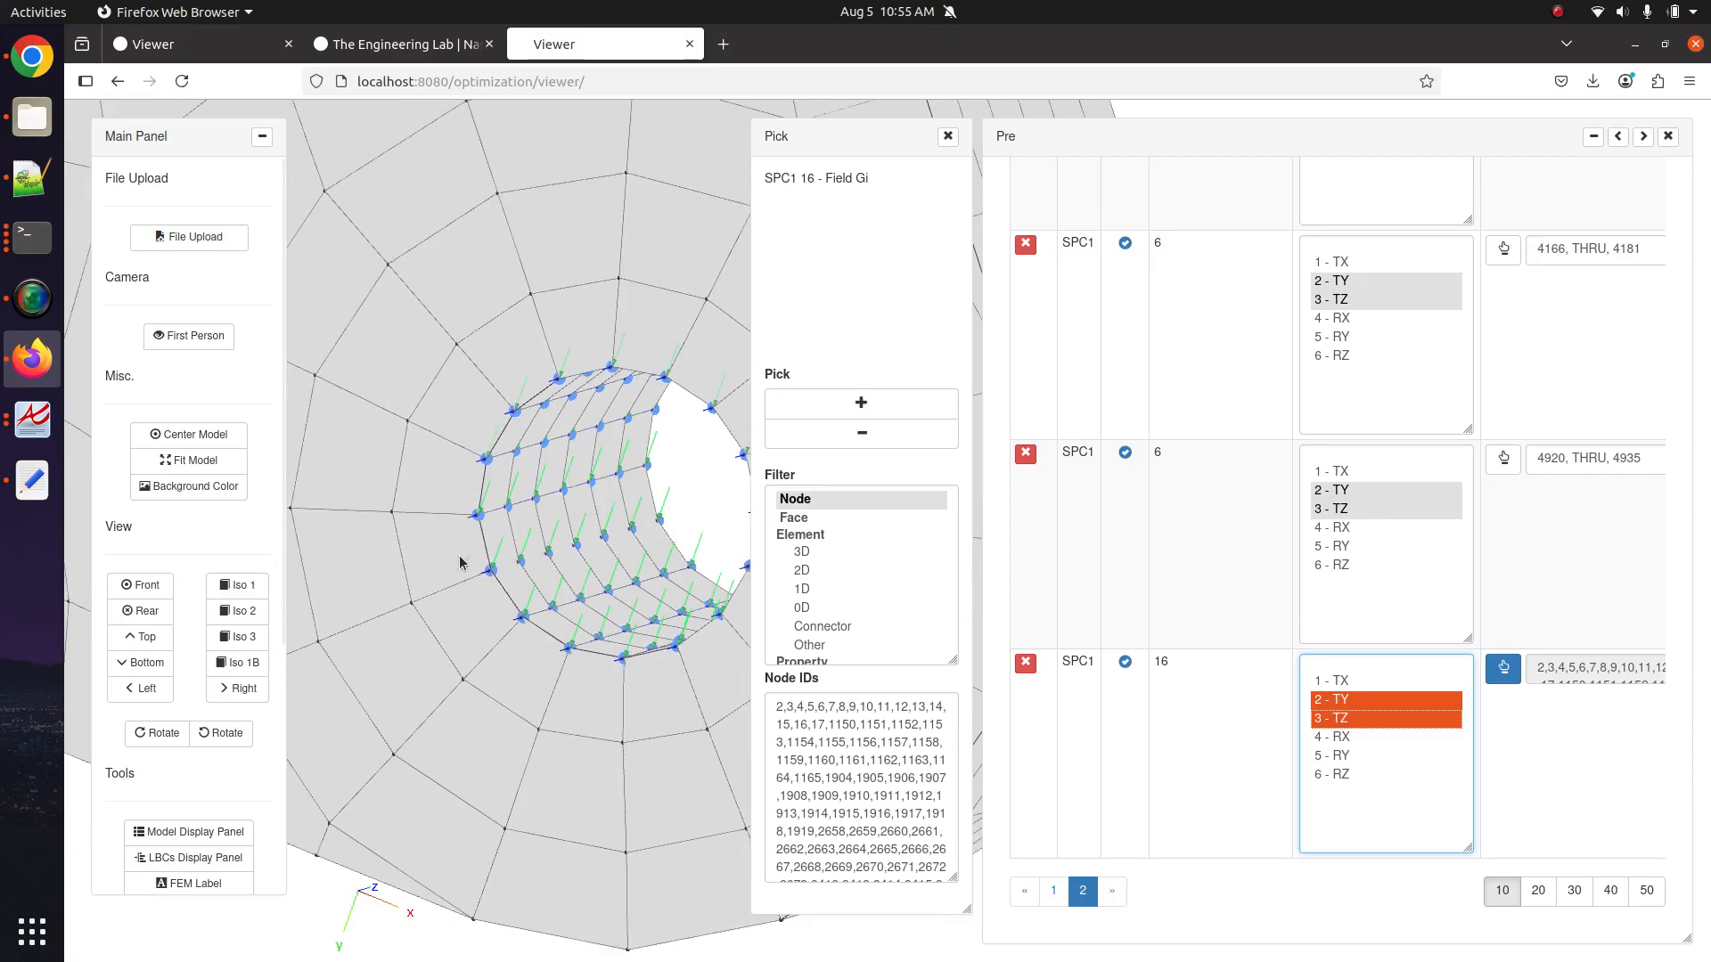
scroll(460, 562, down, 8)
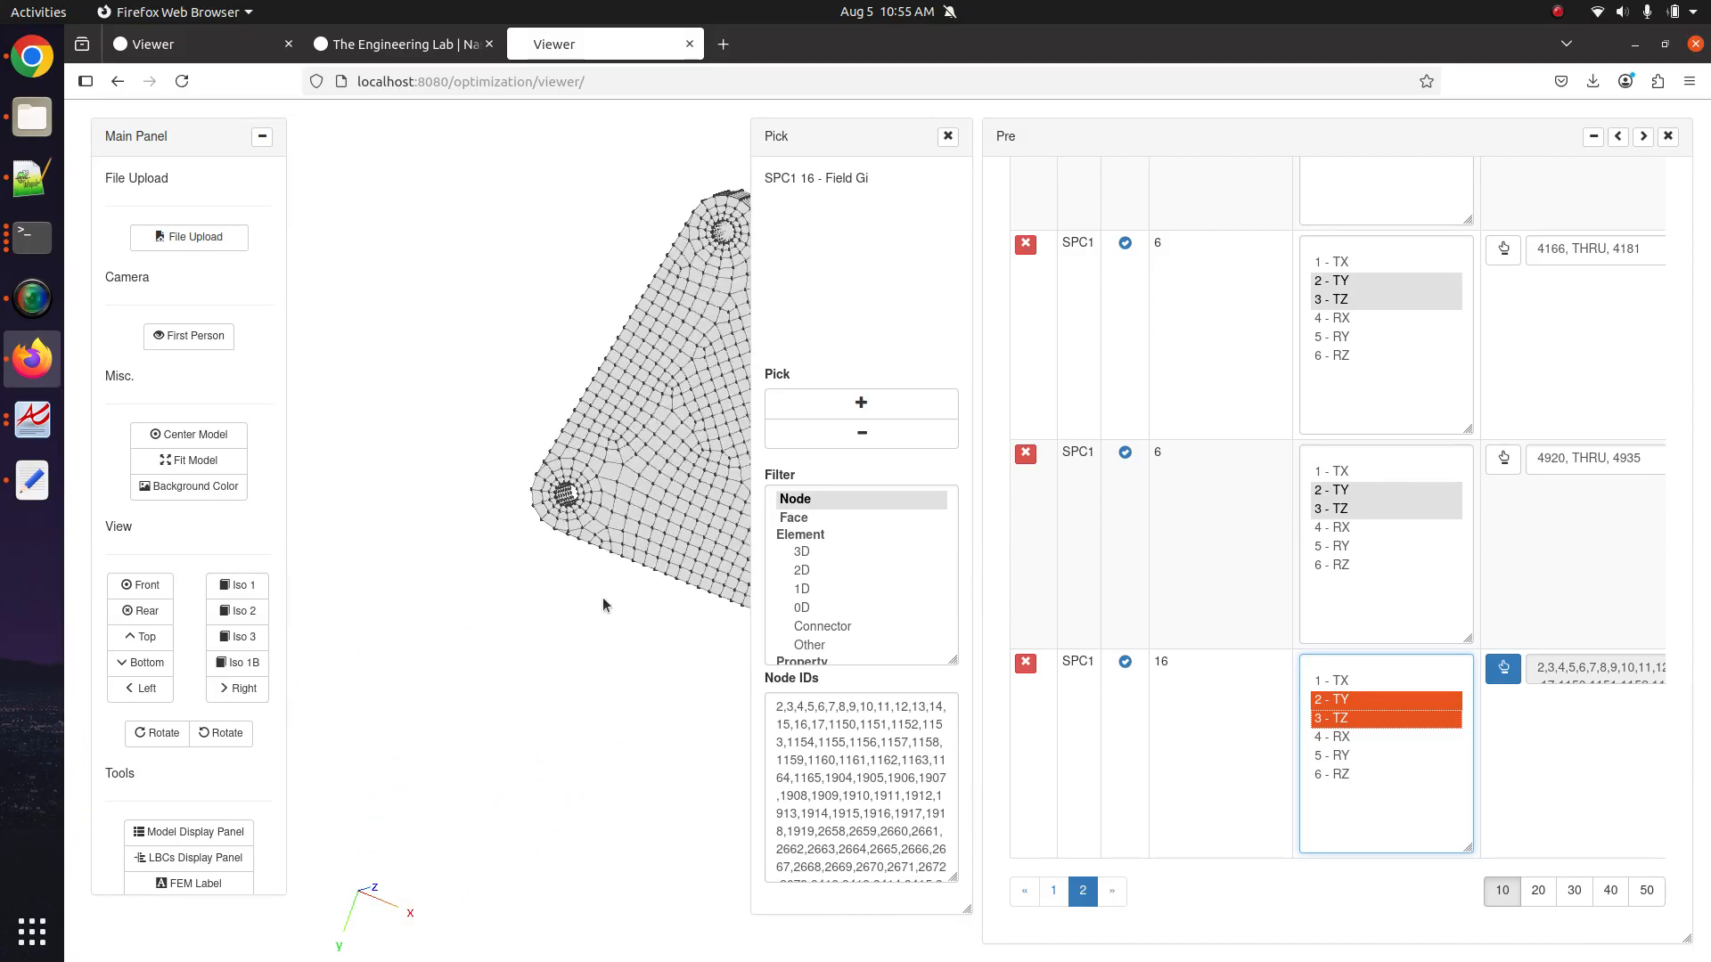
drag(603, 605, 531, 630)
drag(530, 630, 598, 548)
scroll(598, 548, up, 4)
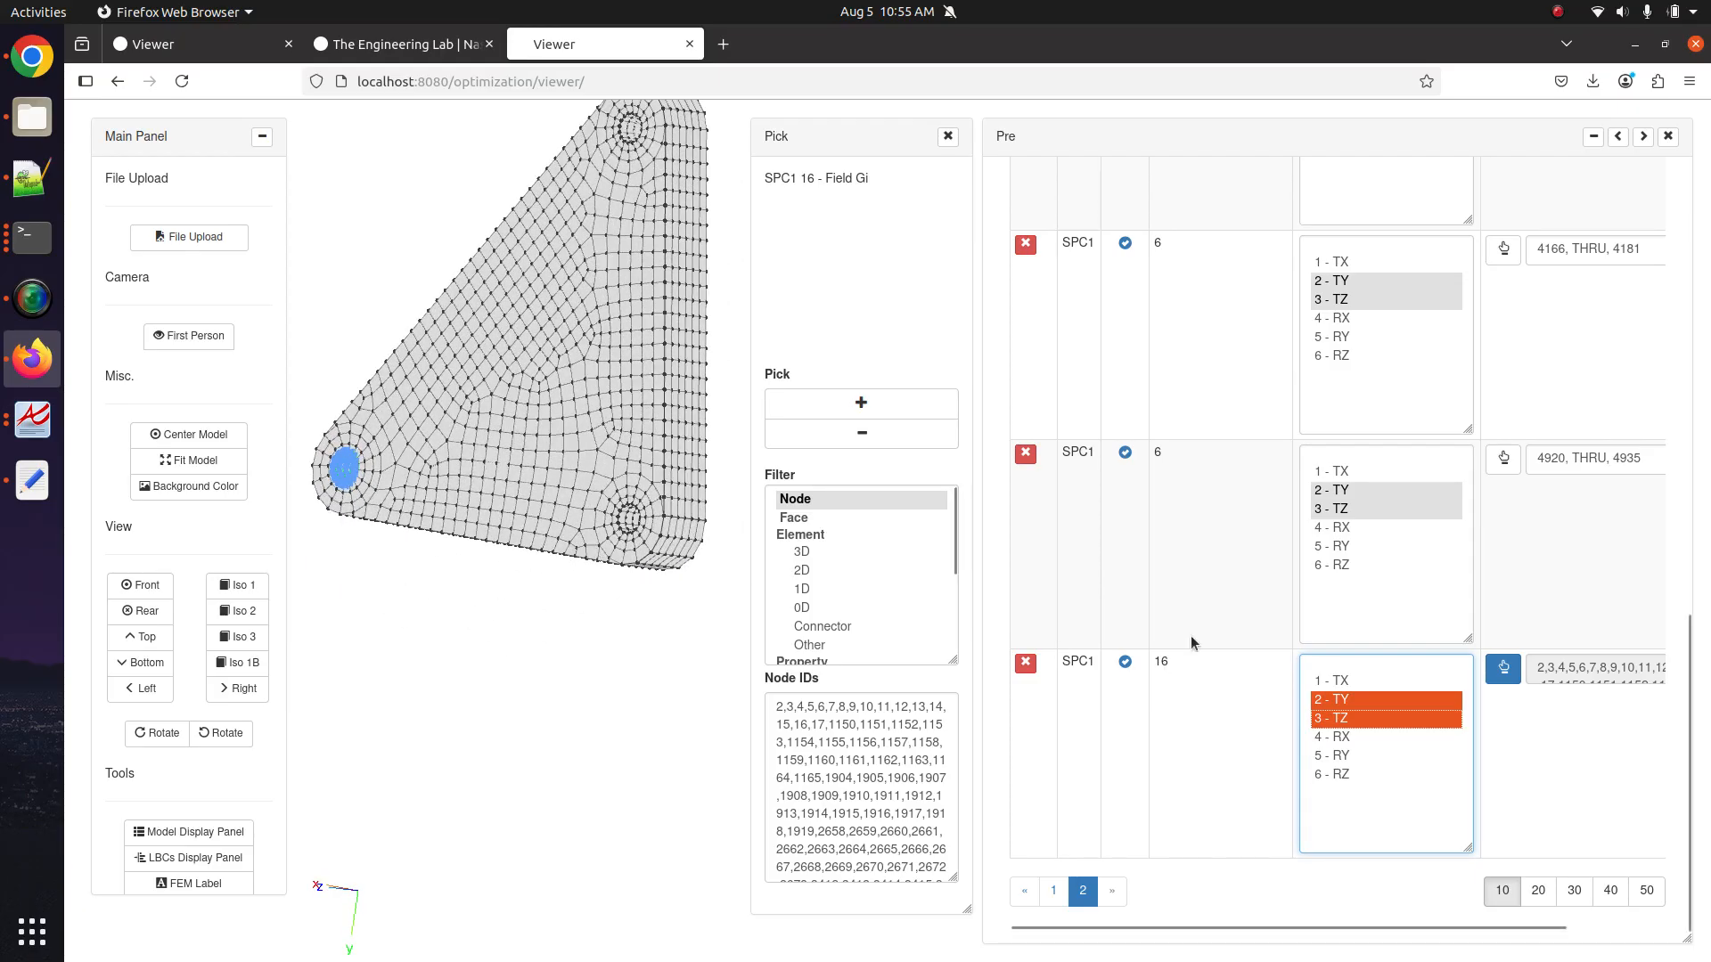
In the full-width table, create SPC1 row SID 17 with components 1 - TX through 3 - TZ.
click(1618, 137)
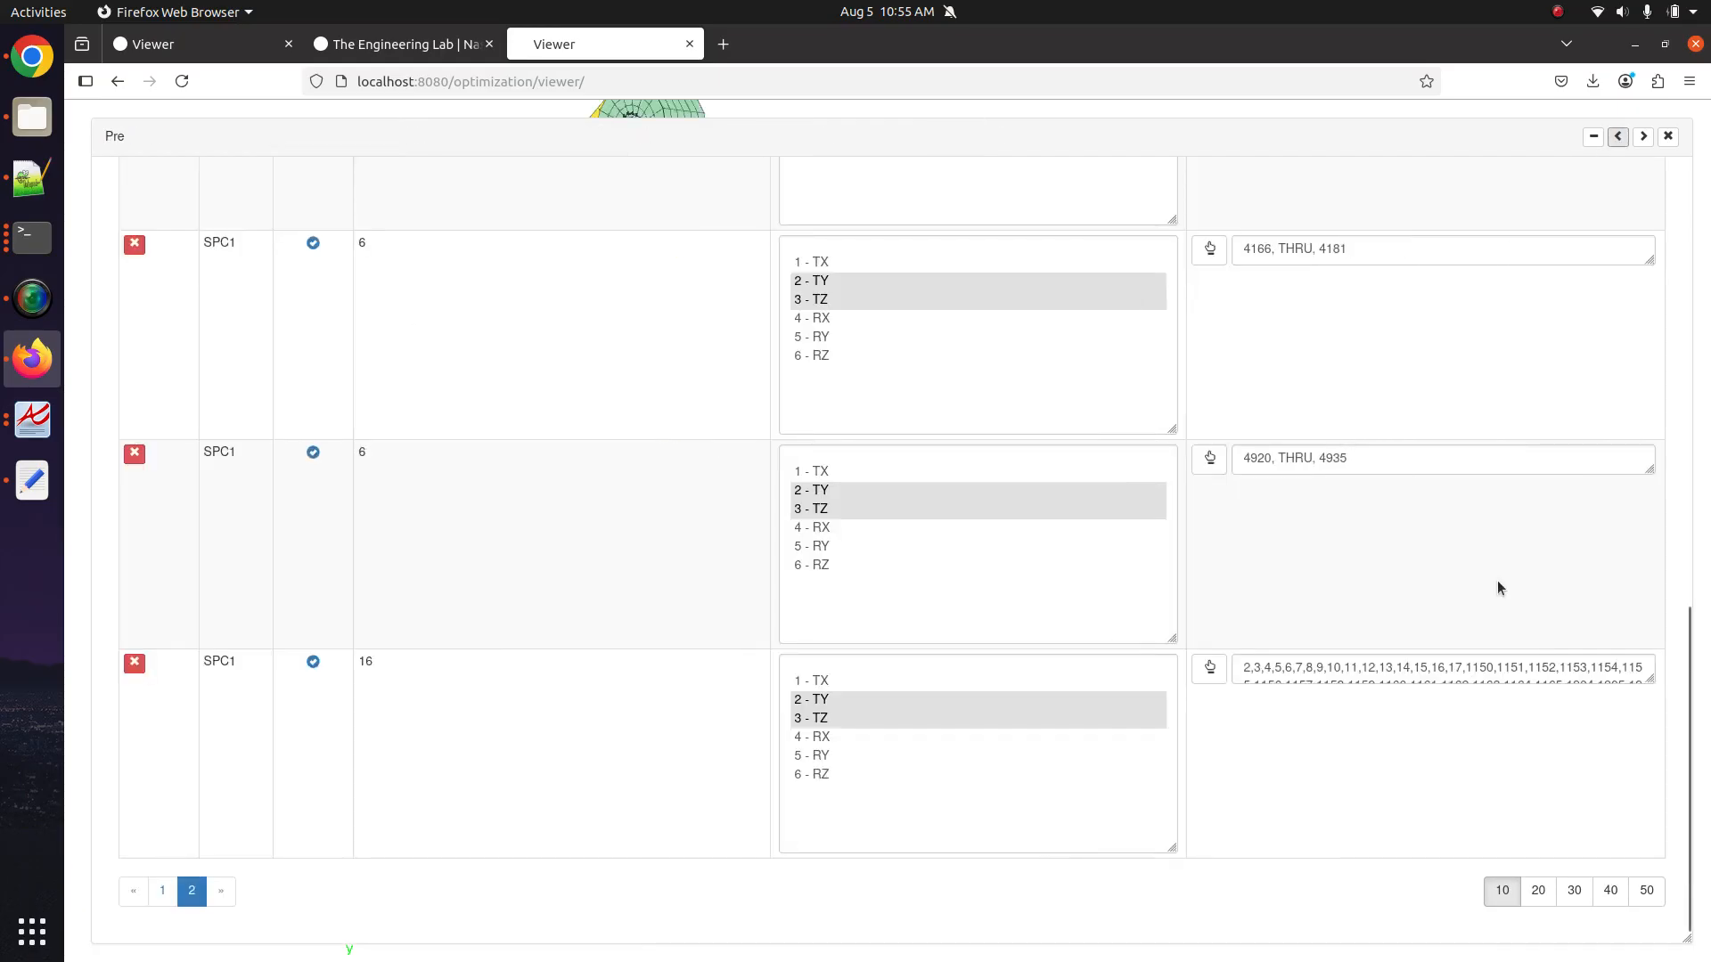
scroll(1497, 589, up, 10)
click(1628, 323)
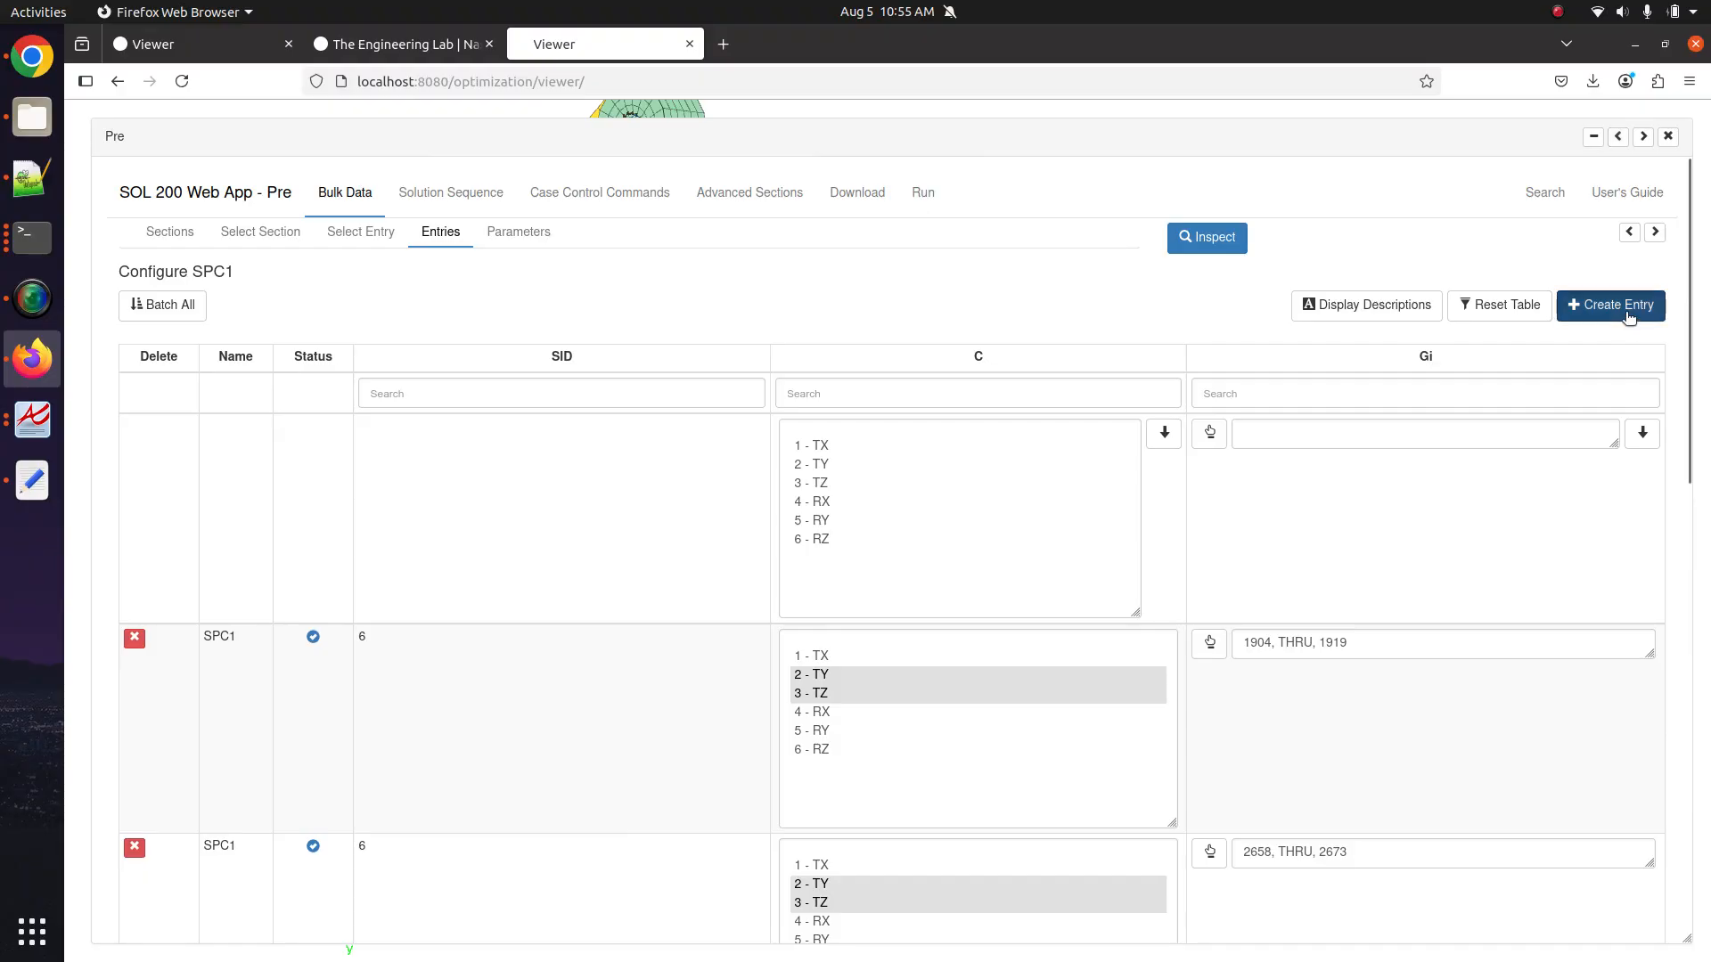
scroll(757, 677, up, 10)
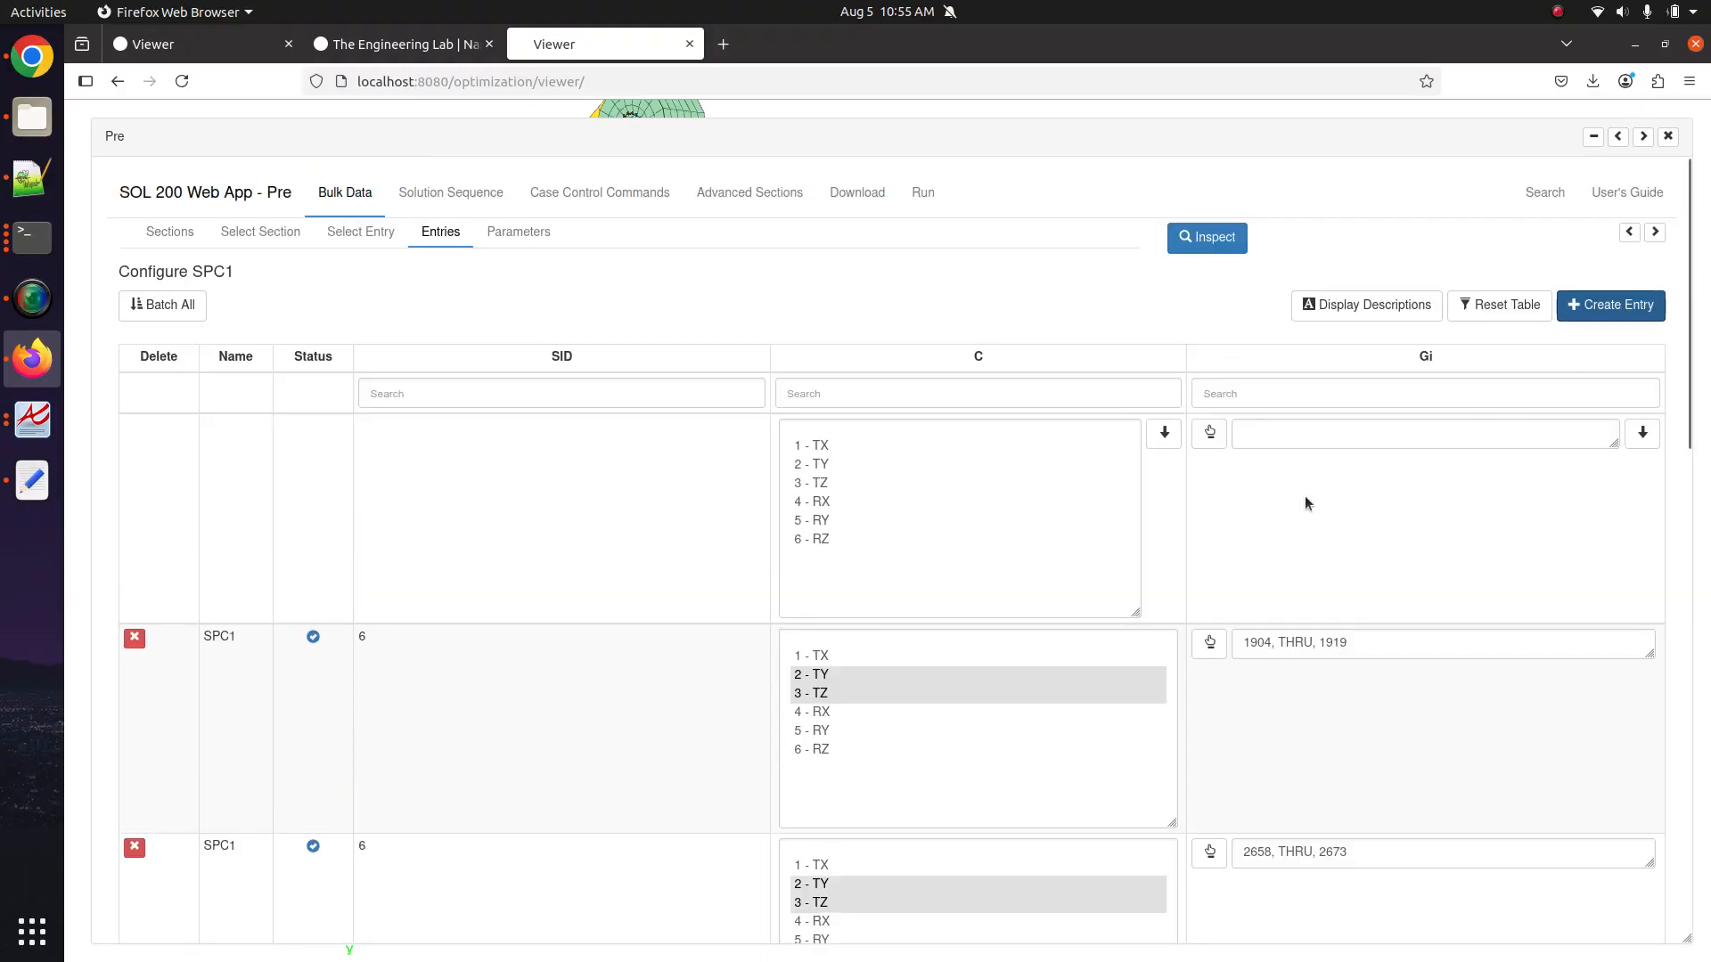
scroll(1305, 498, down, 10)
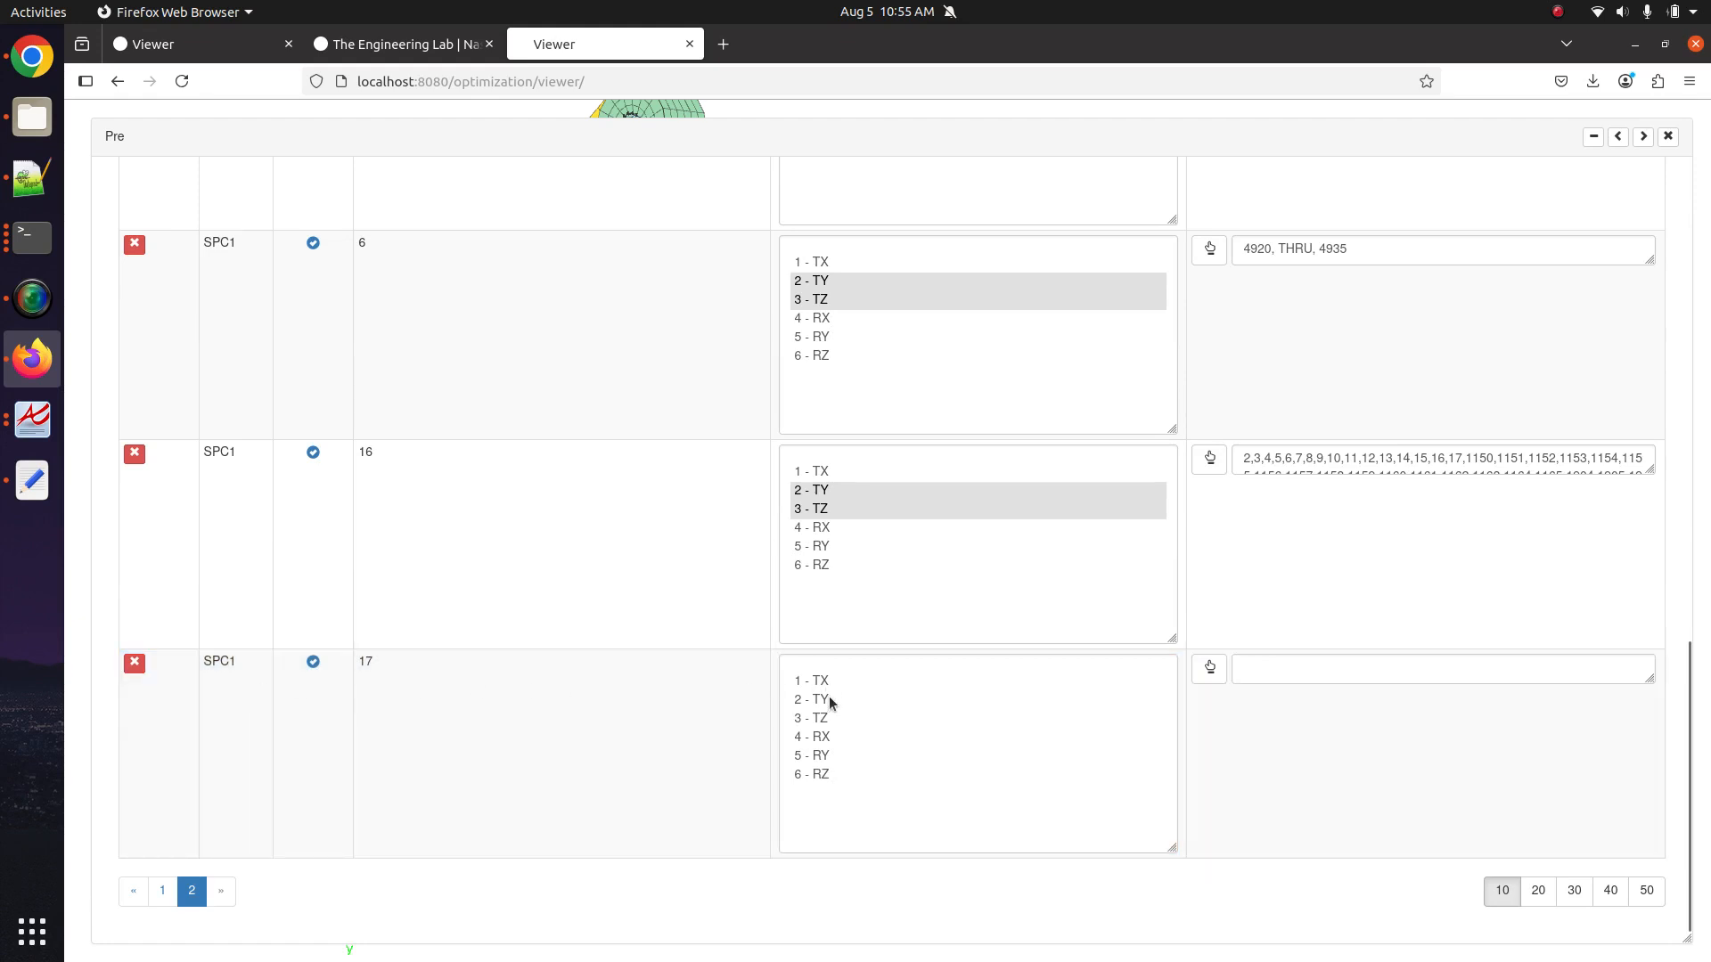
drag(829, 681, 828, 722)
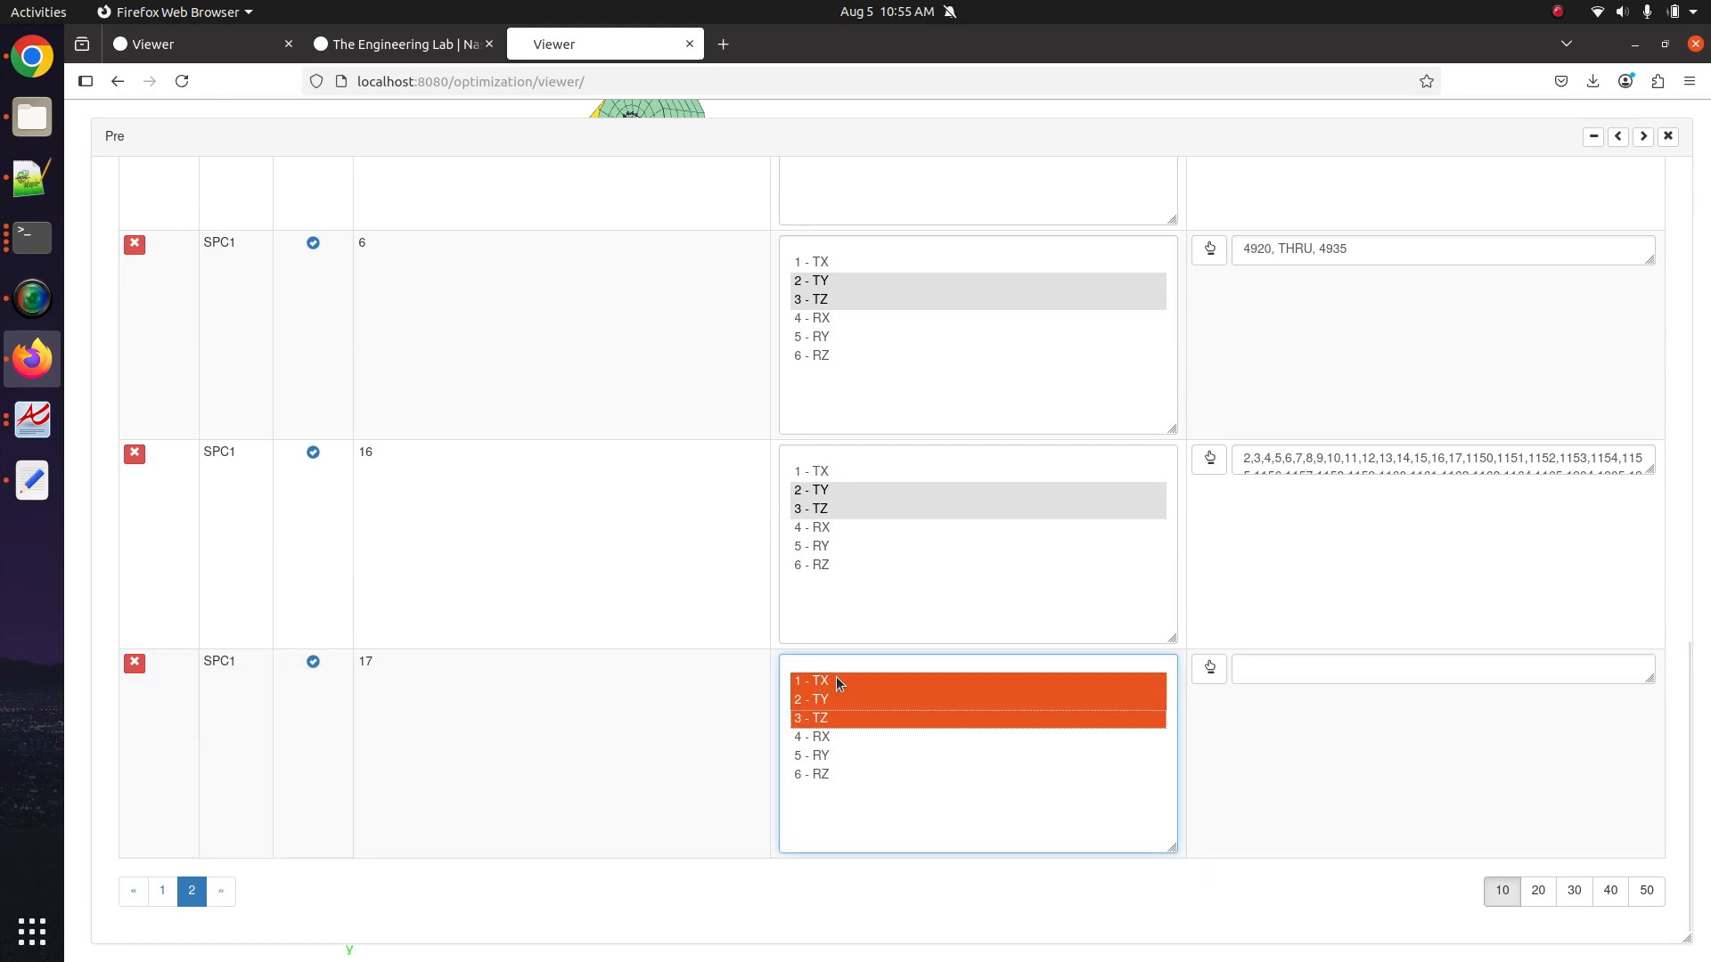
click(1645, 141)
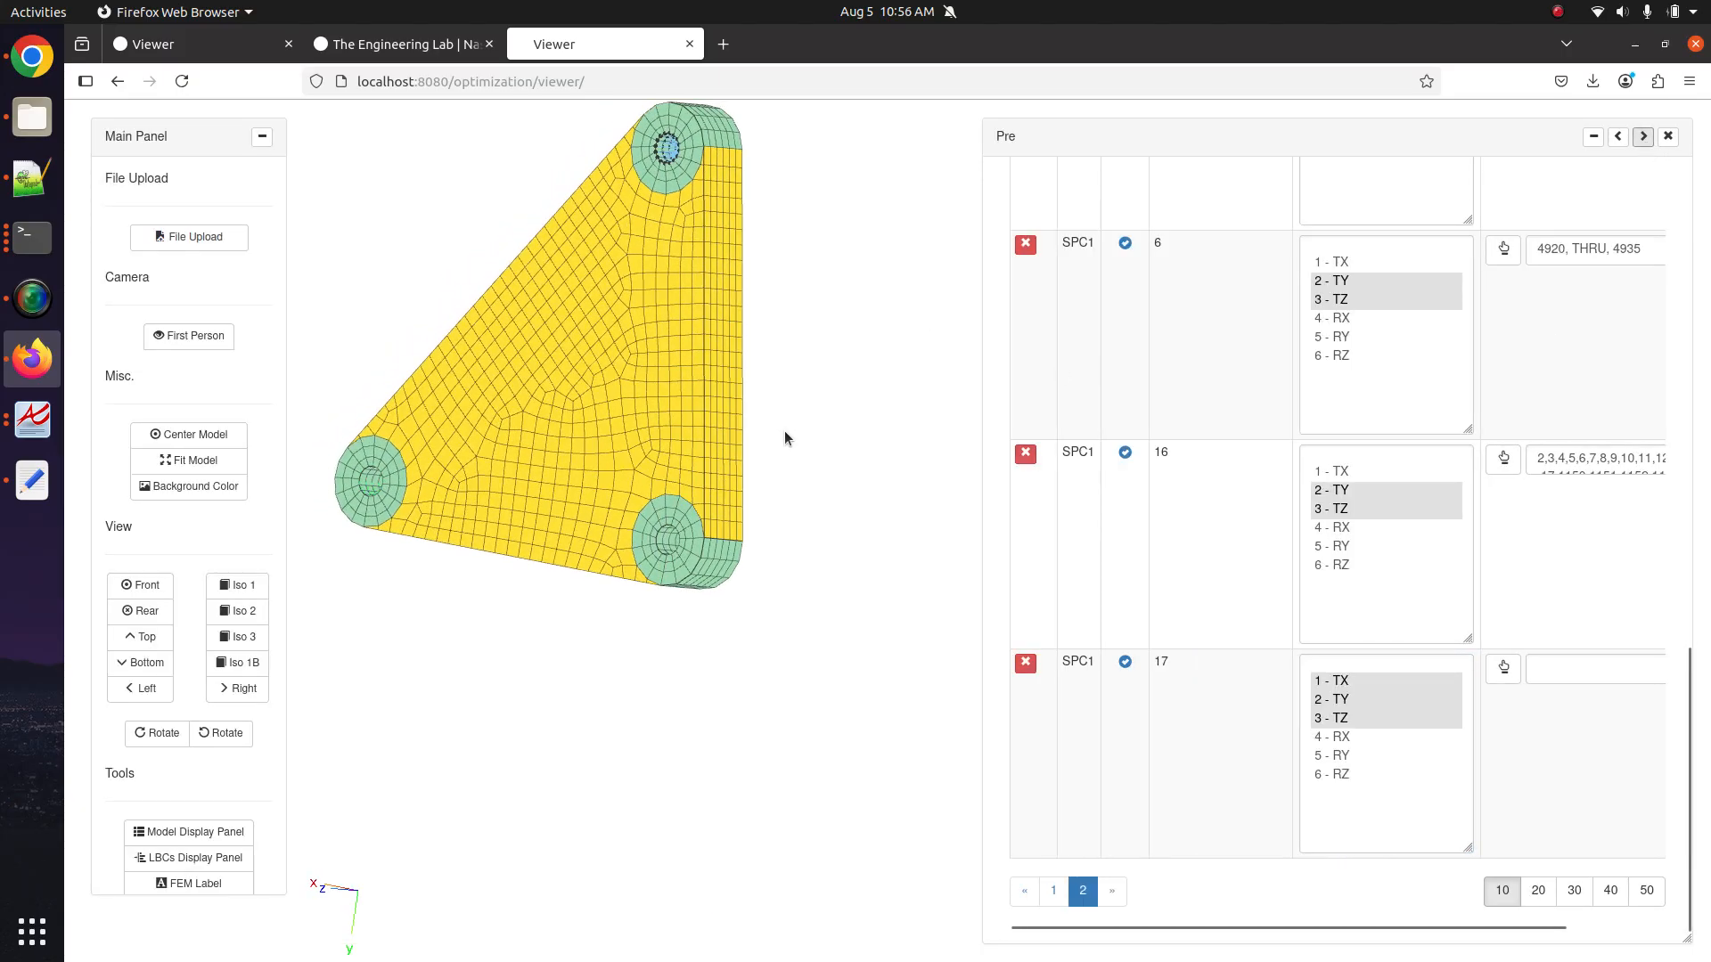
Pick the band of faces inside the hole for SID 17 and convert them to node IDs 1972–4991.
click(1503, 668)
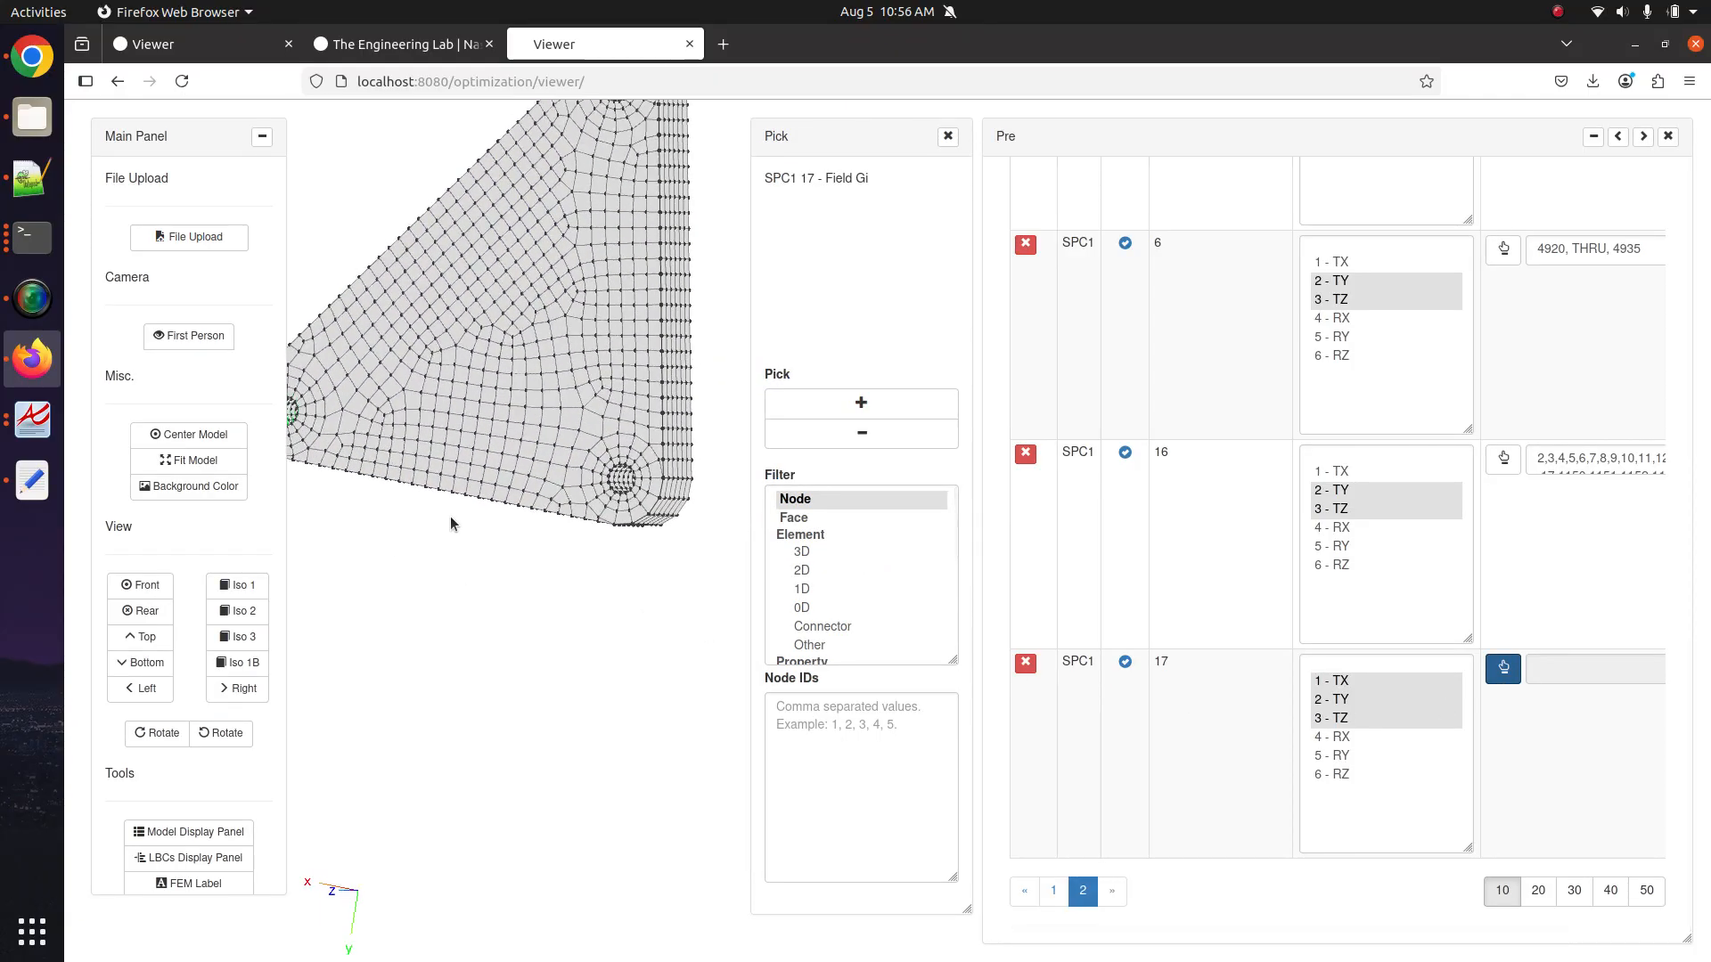
click(795, 517)
click(860, 403)
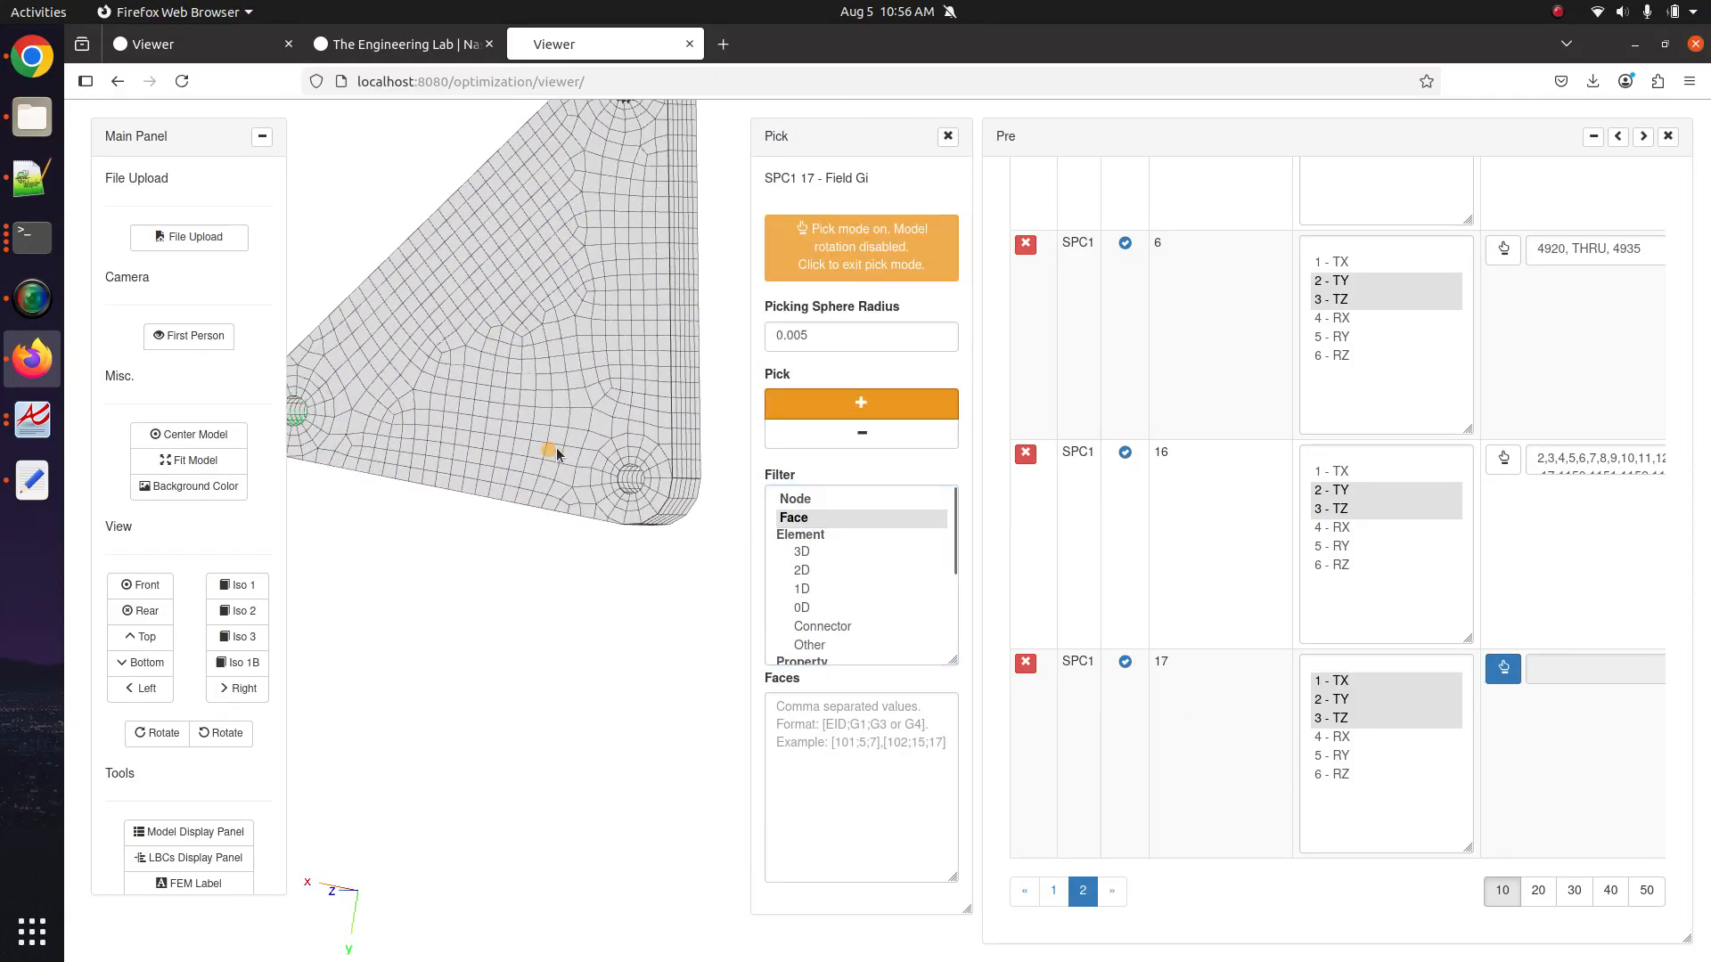
scroll(615, 467, up, 6)
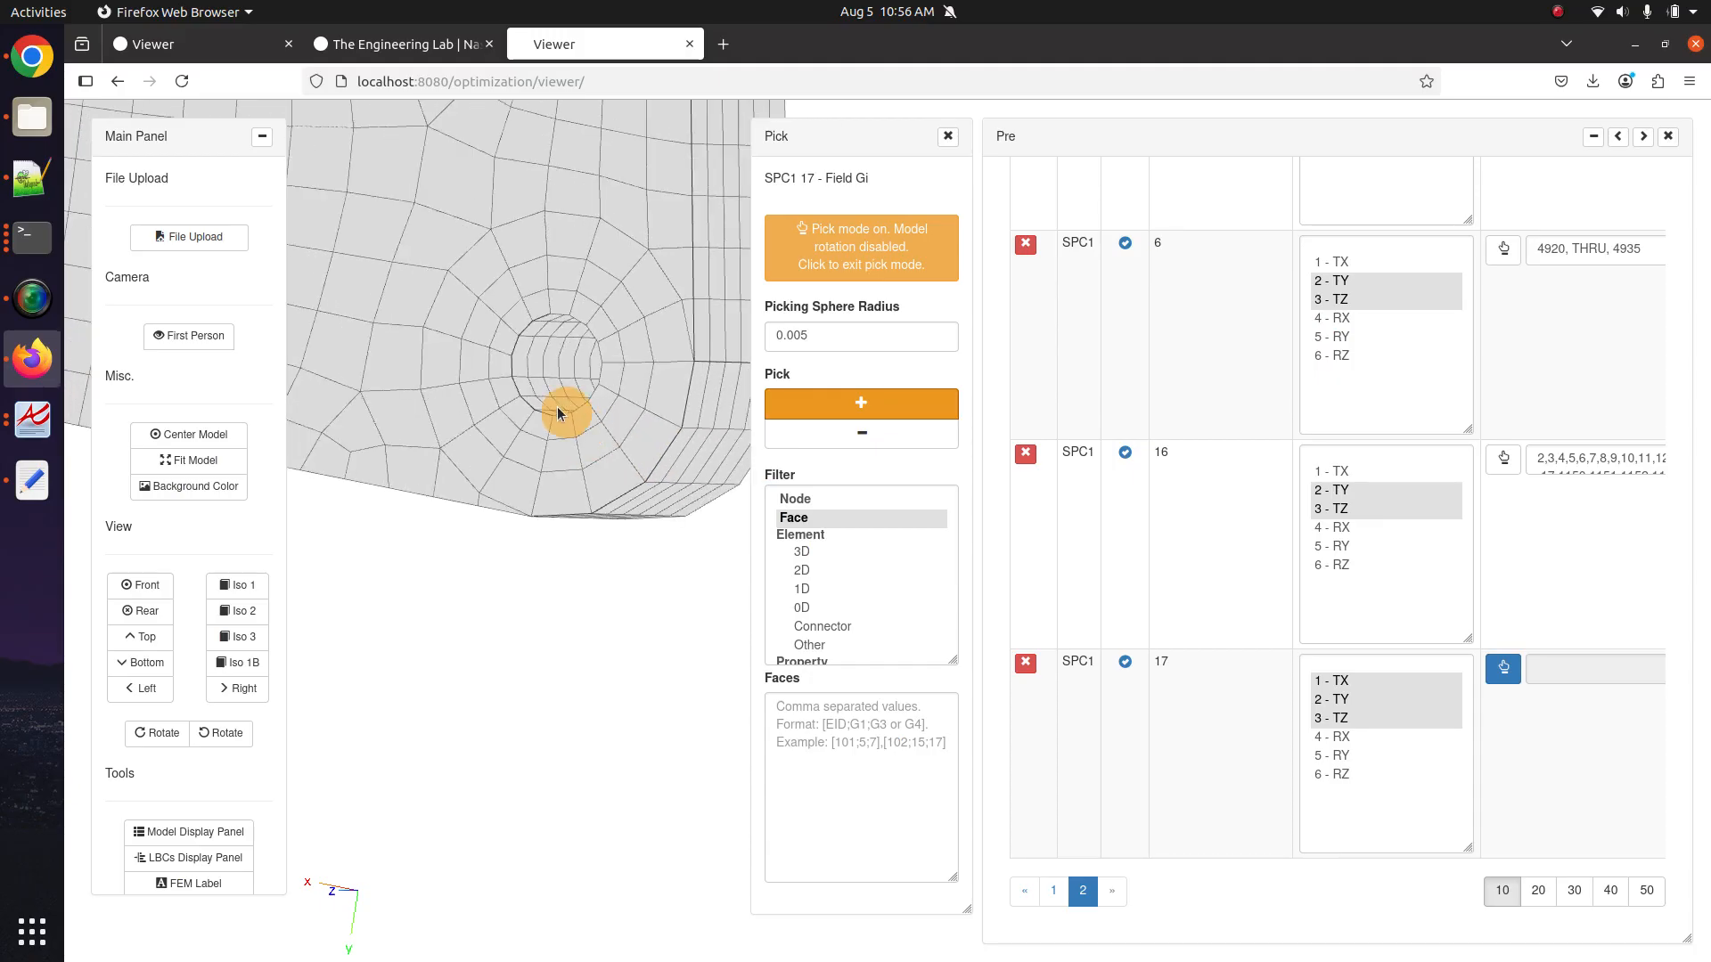
scroll(602, 474, up, 4)
click(563, 465)
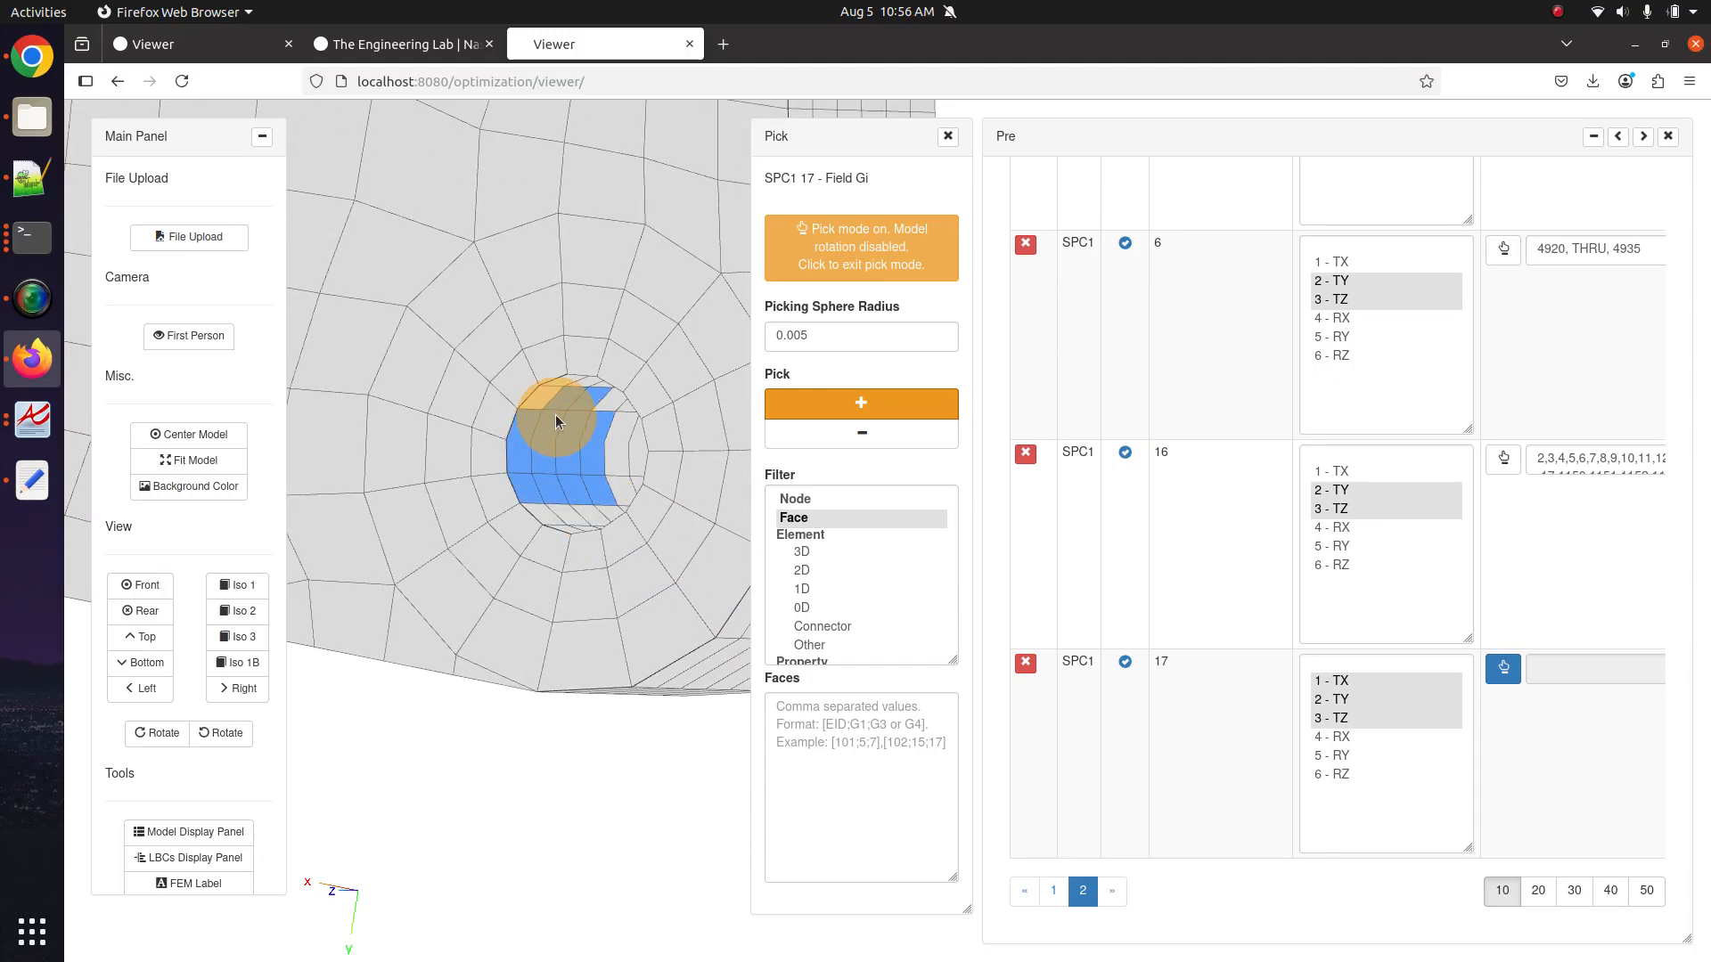
click(917, 410)
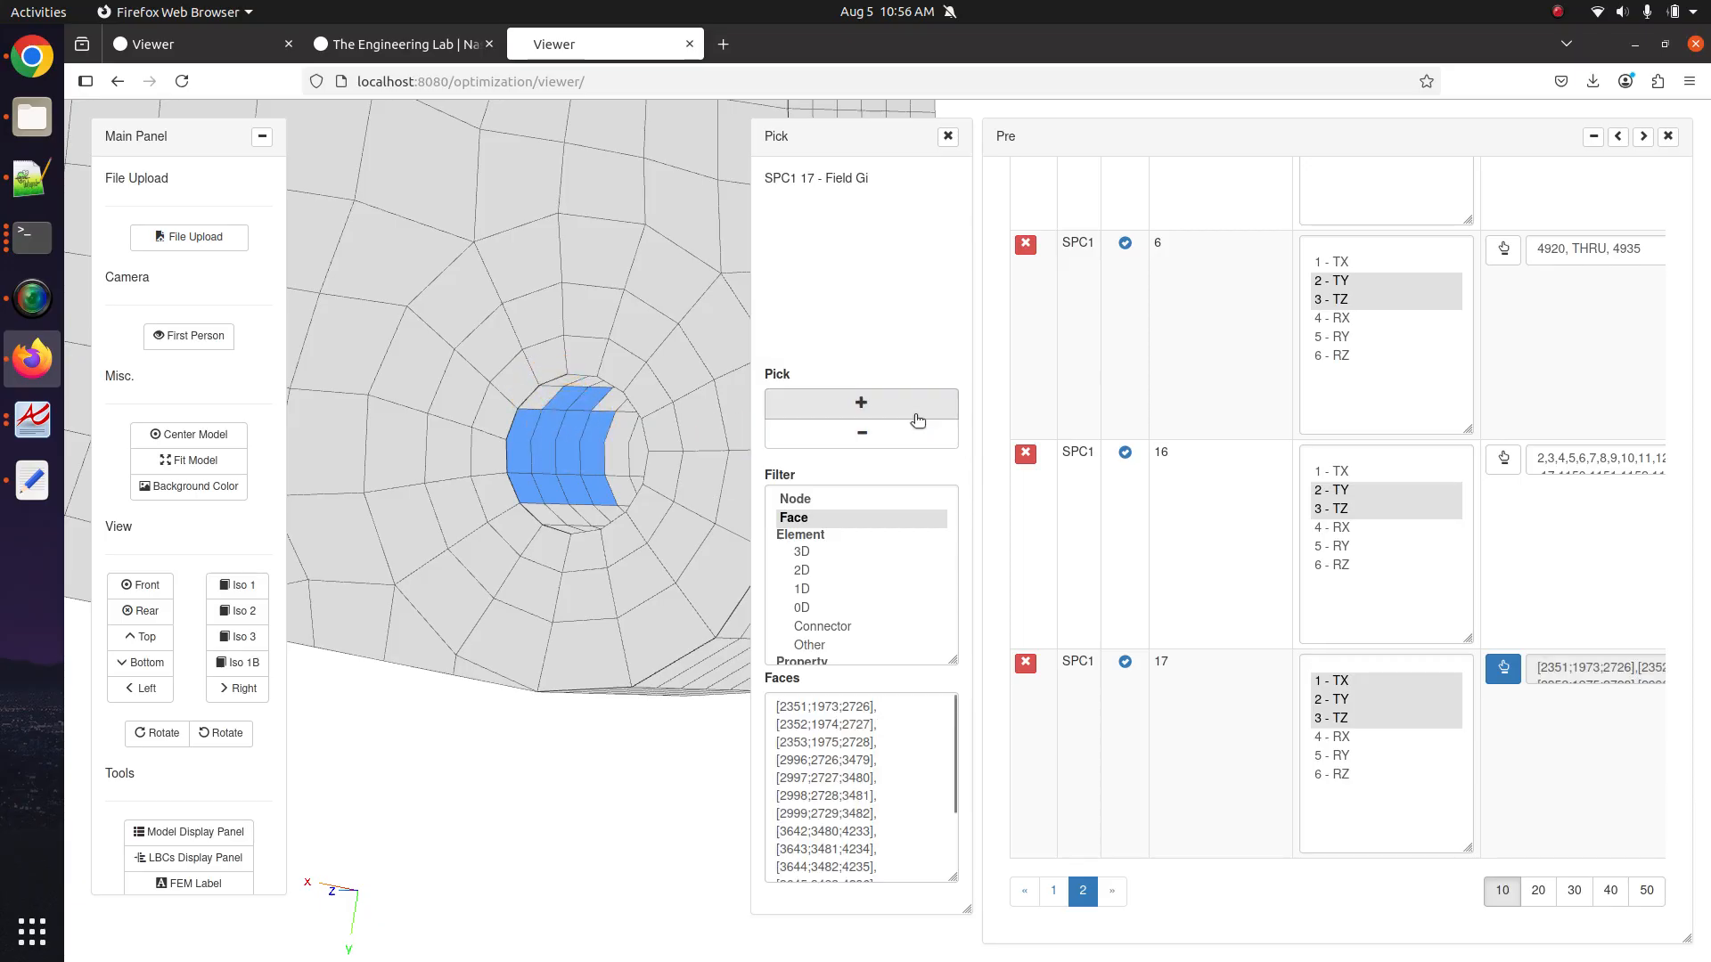
click(862, 502)
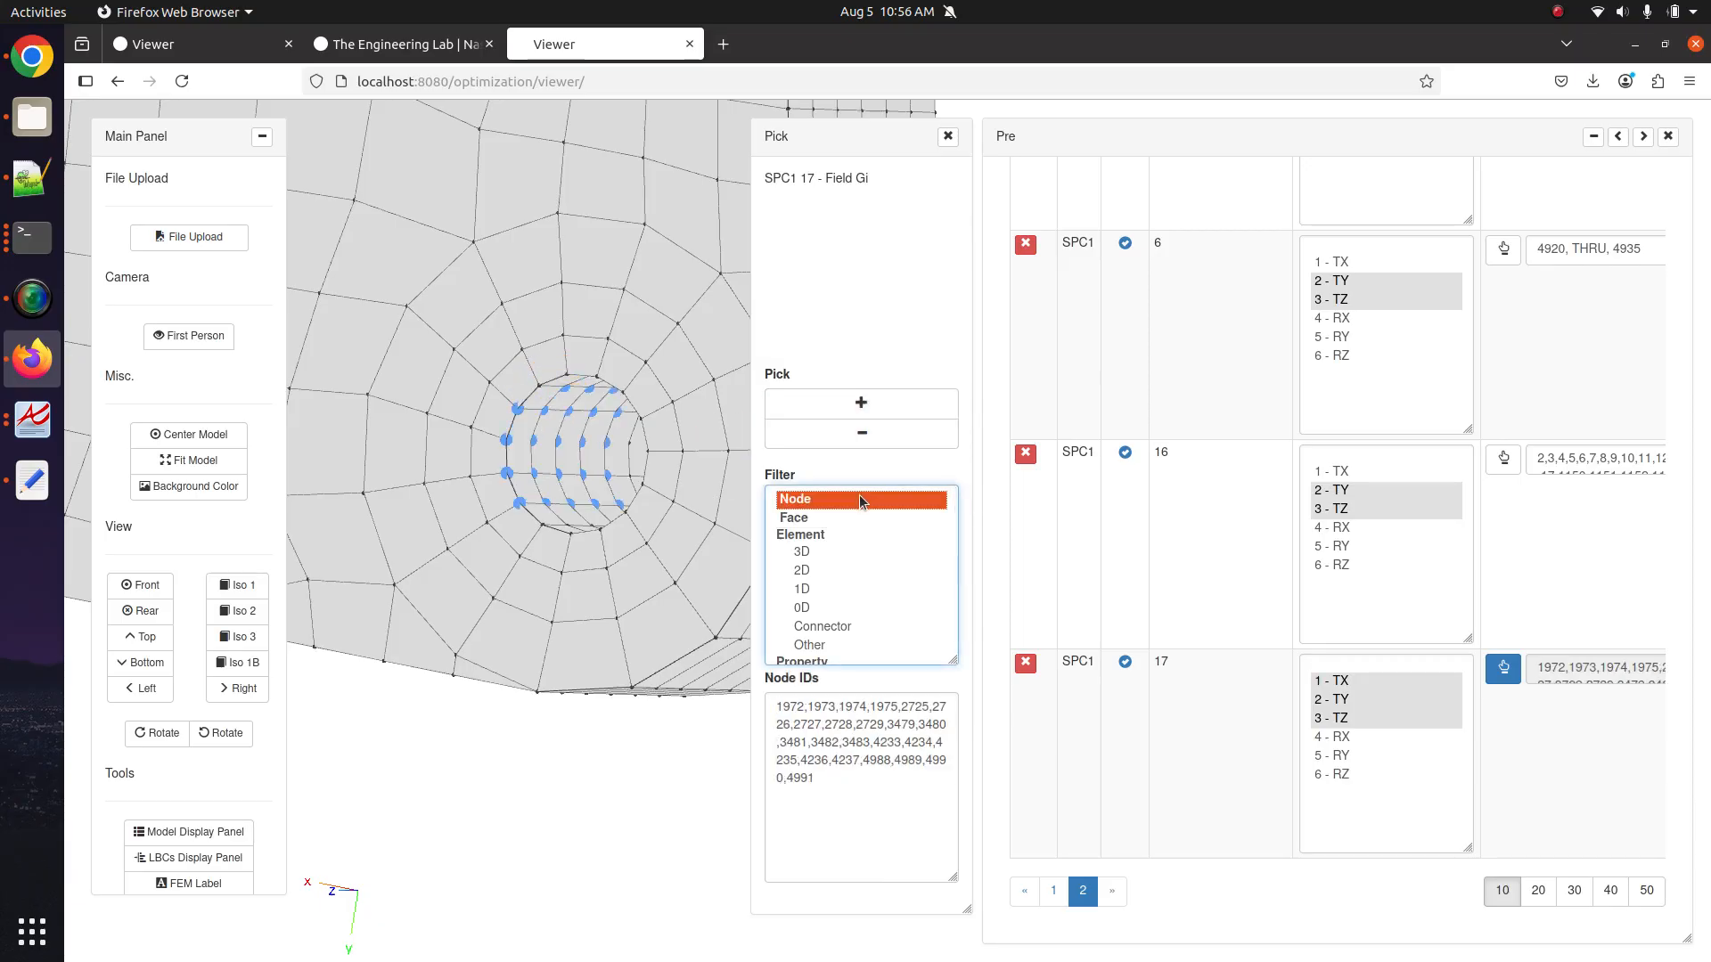
Remove stray nodes from SPC1 17's pick with the picking sphere.
click(882, 433)
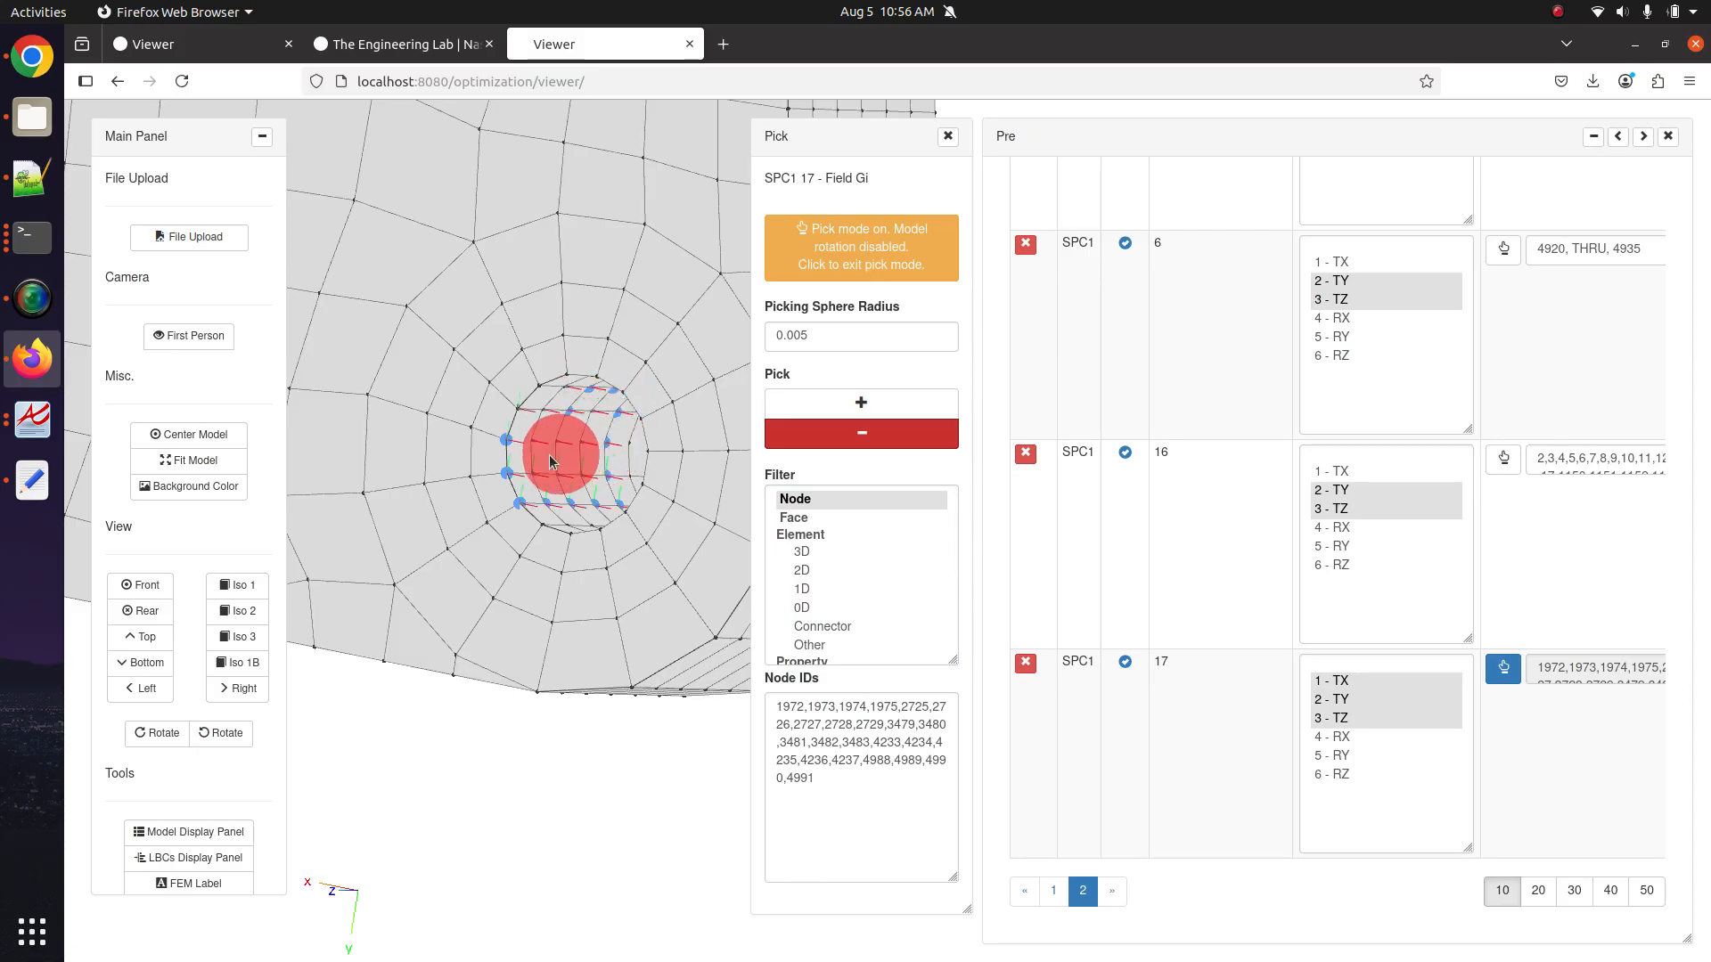
click(557, 460)
click(861, 433)
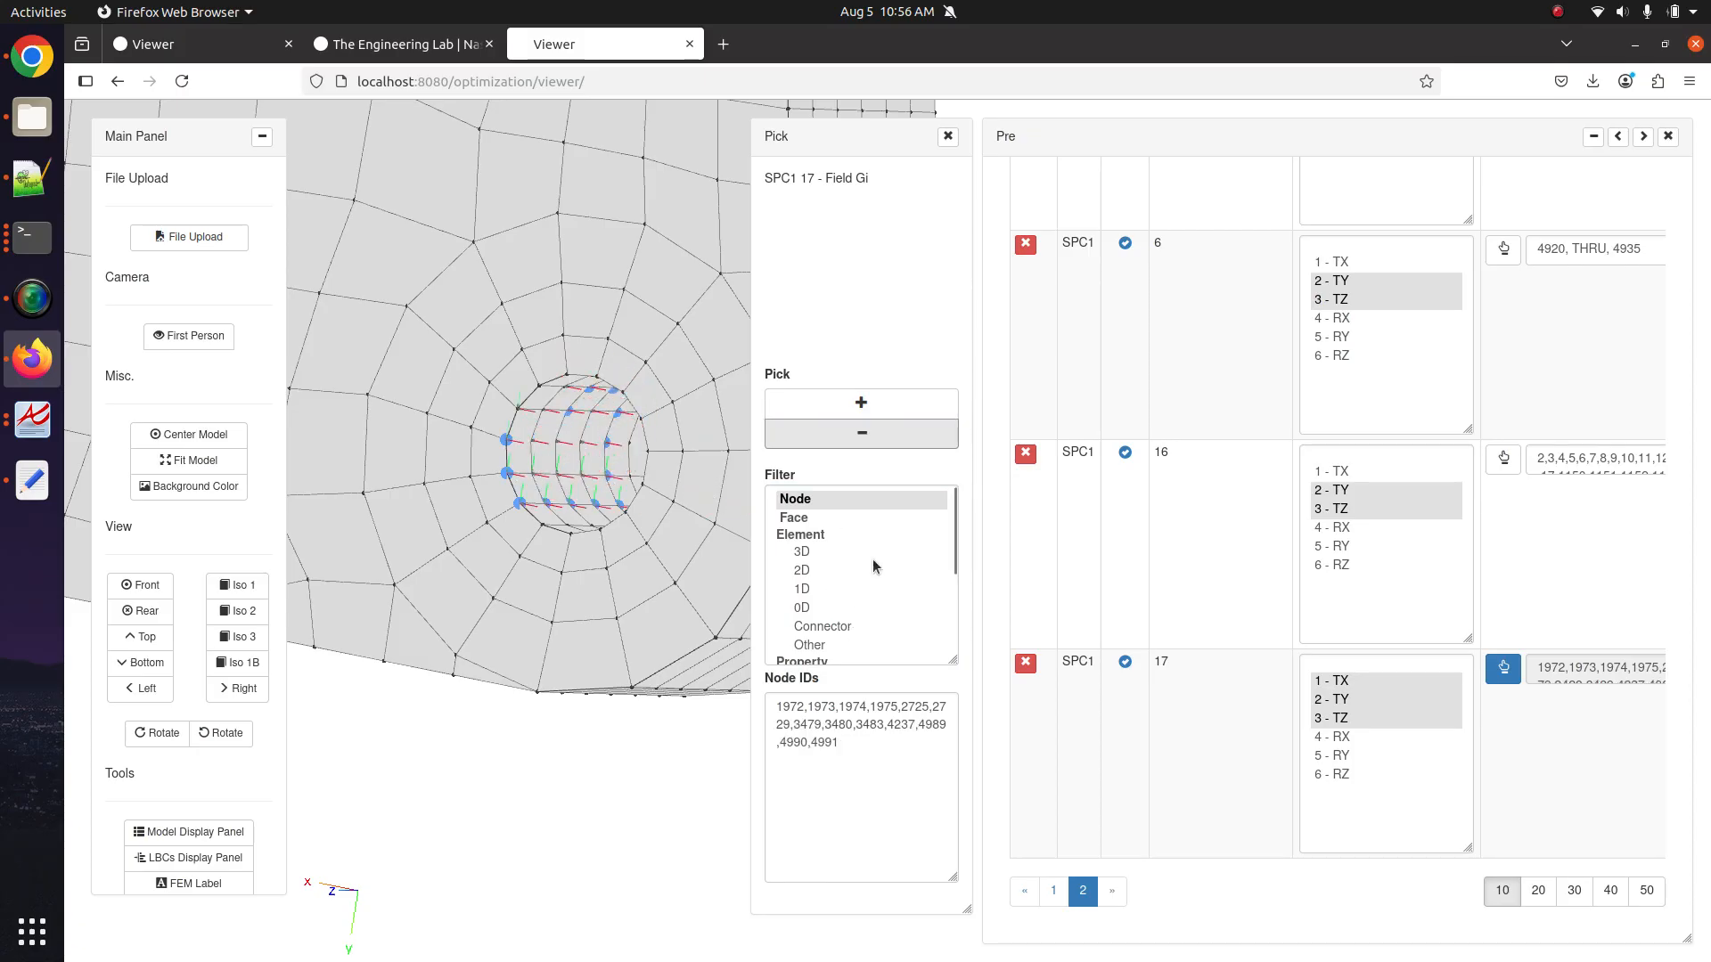
Copy and delete the whole Node IDs list, then set the filter back to Face.
drag(900, 773, 730, 701)
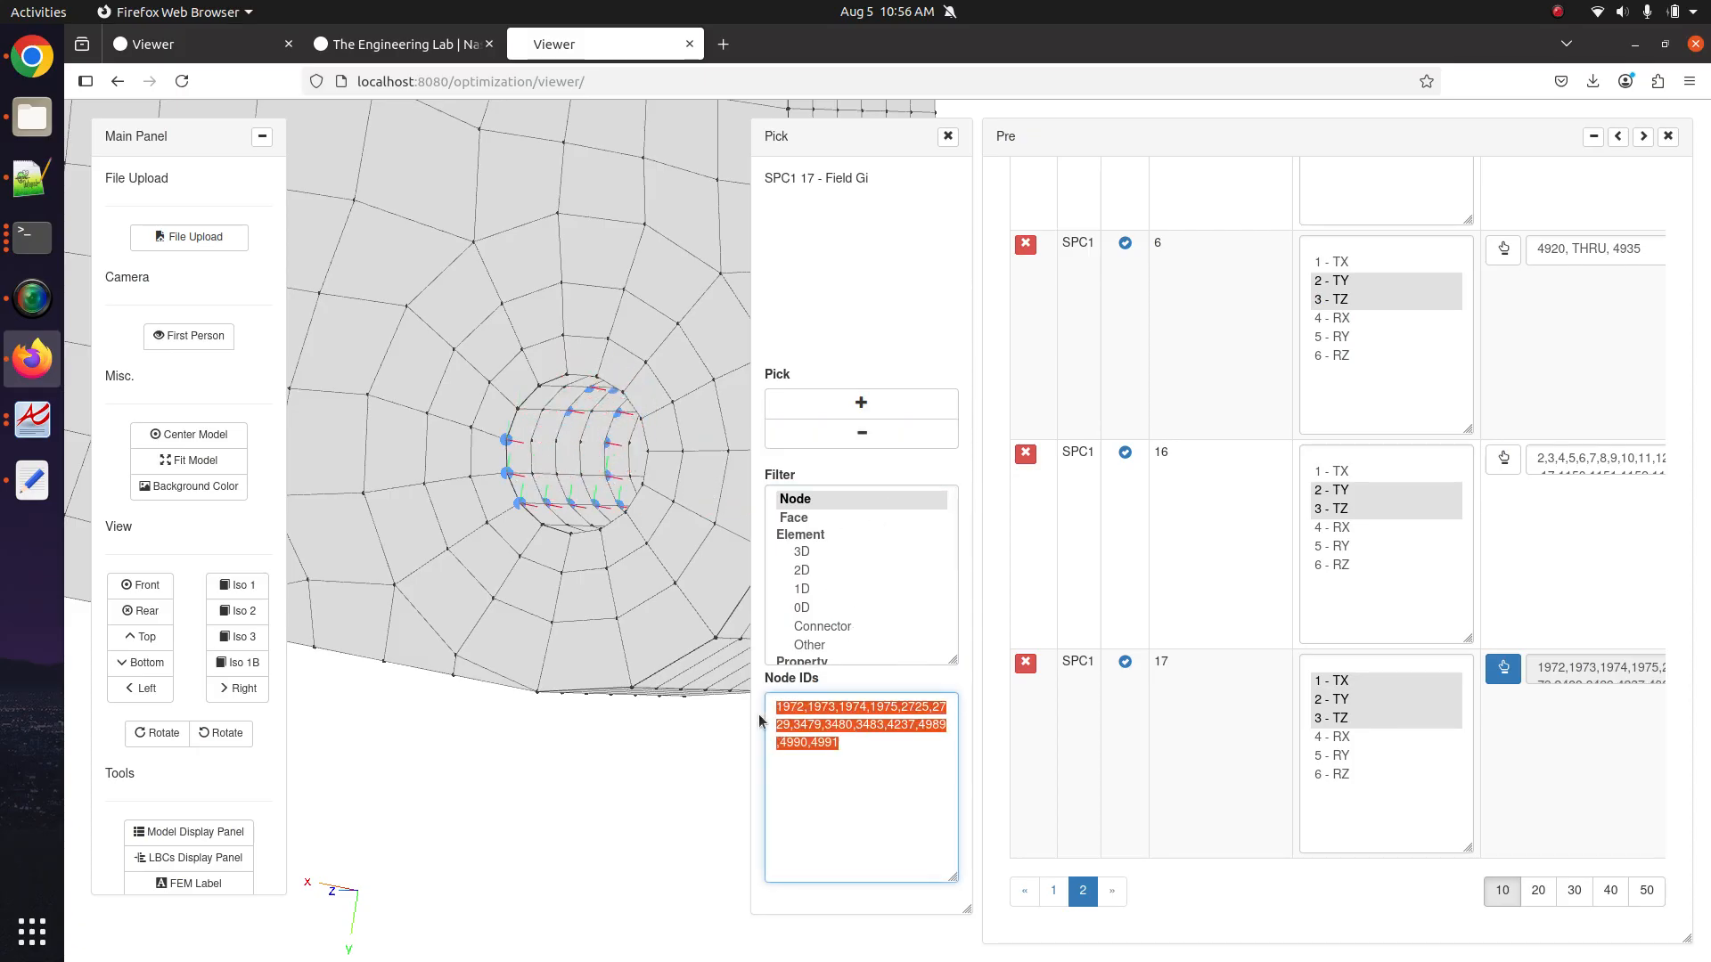
click(830, 729)
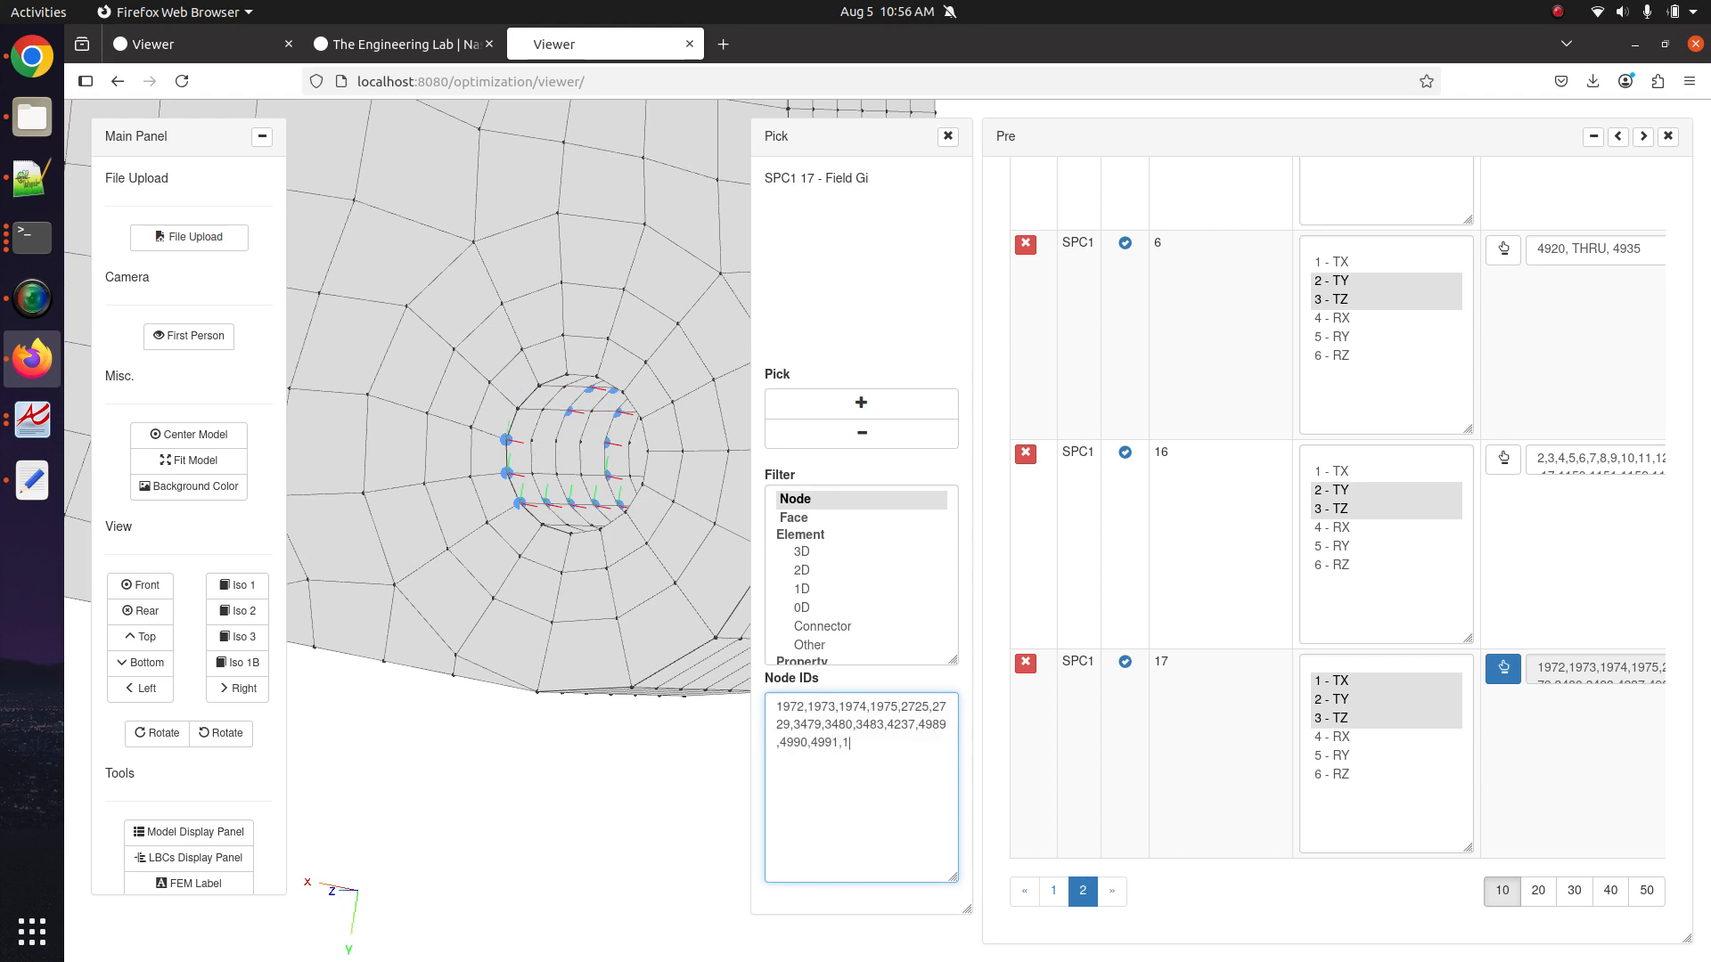
drag(748, 706, 740, 687)
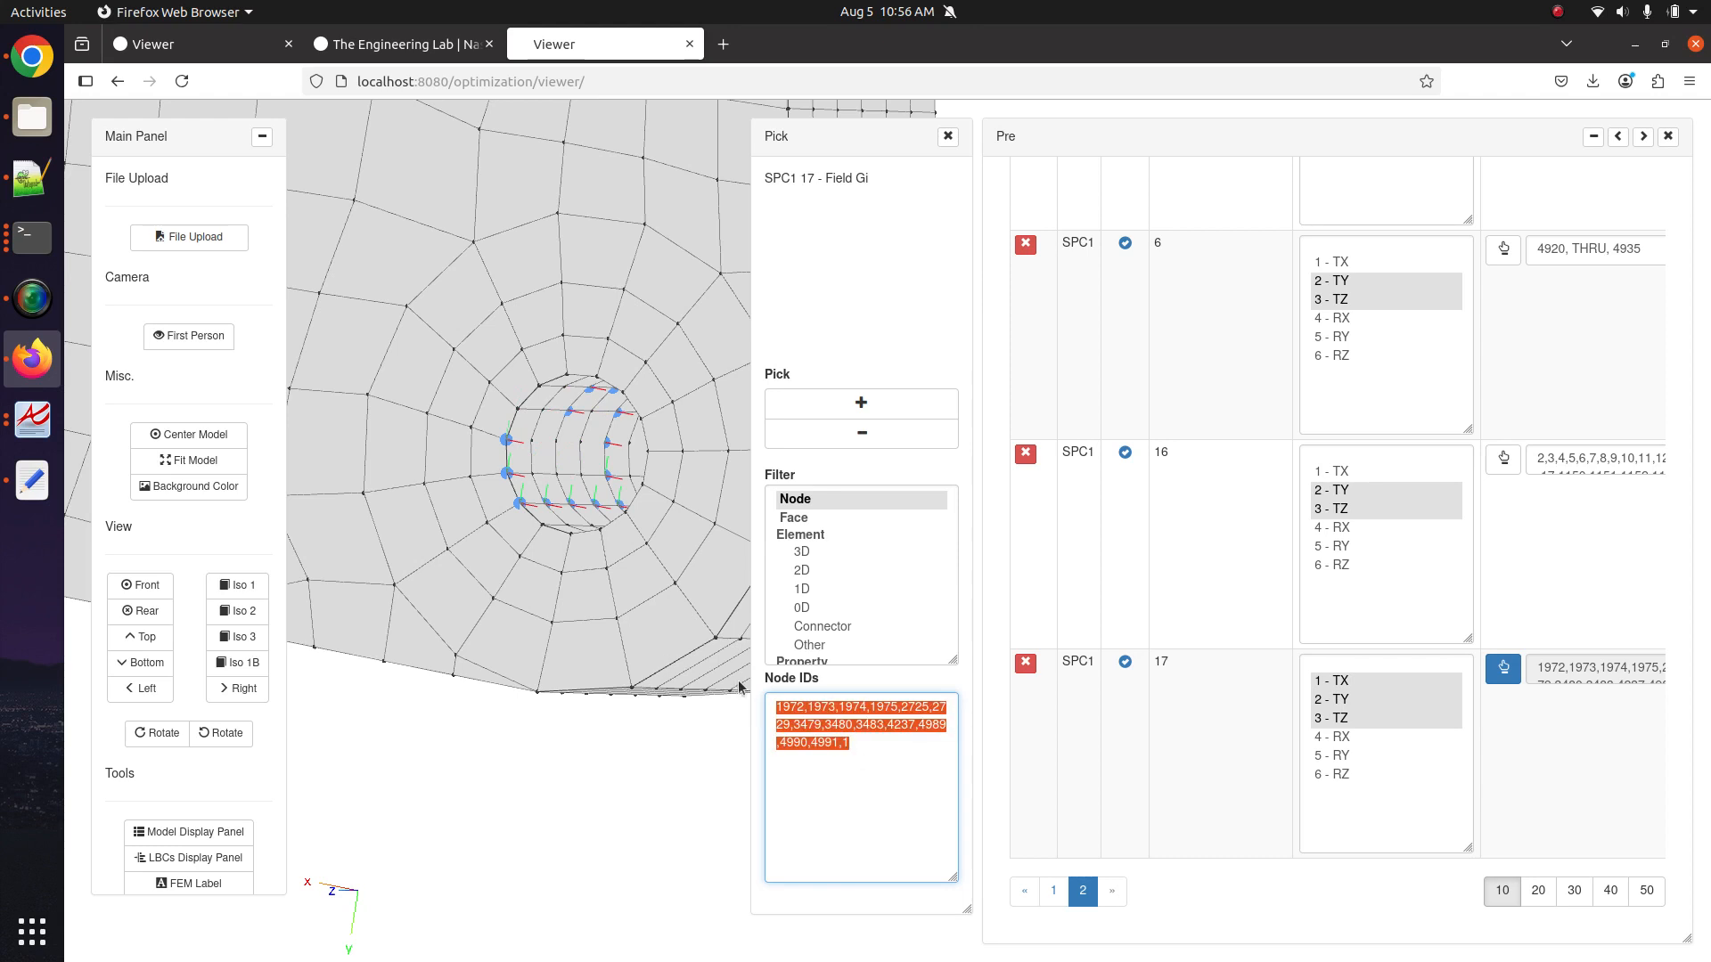
right_click(785, 693)
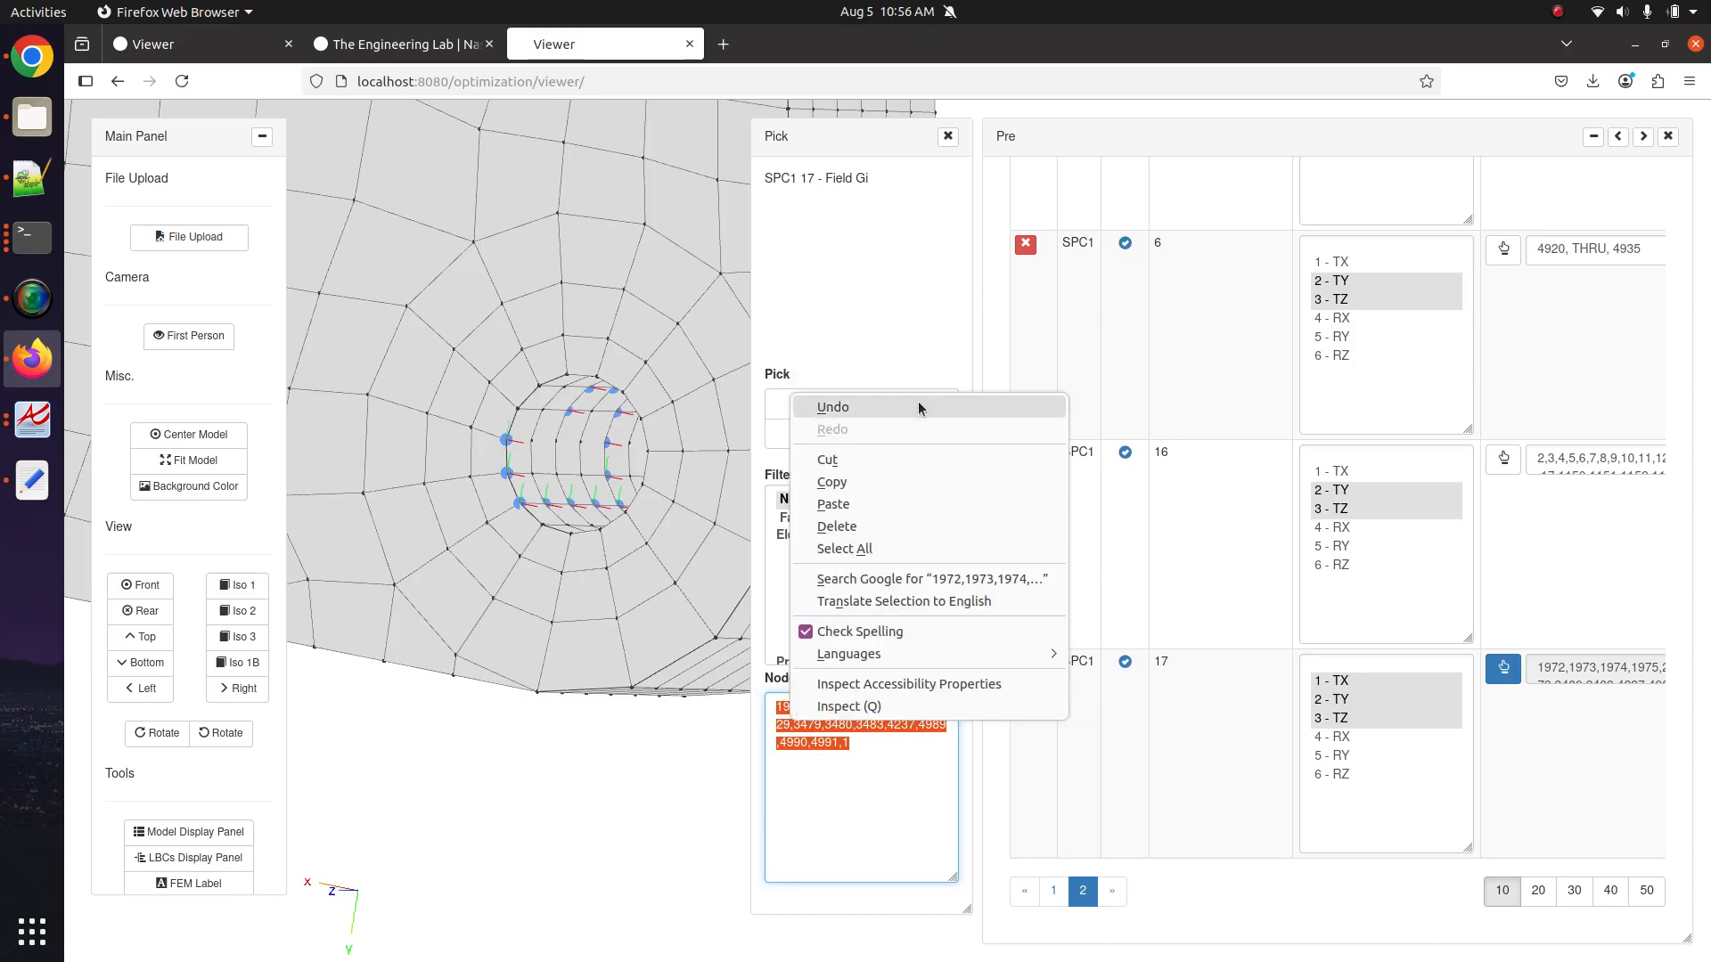
click(904, 467)
key(Delete)
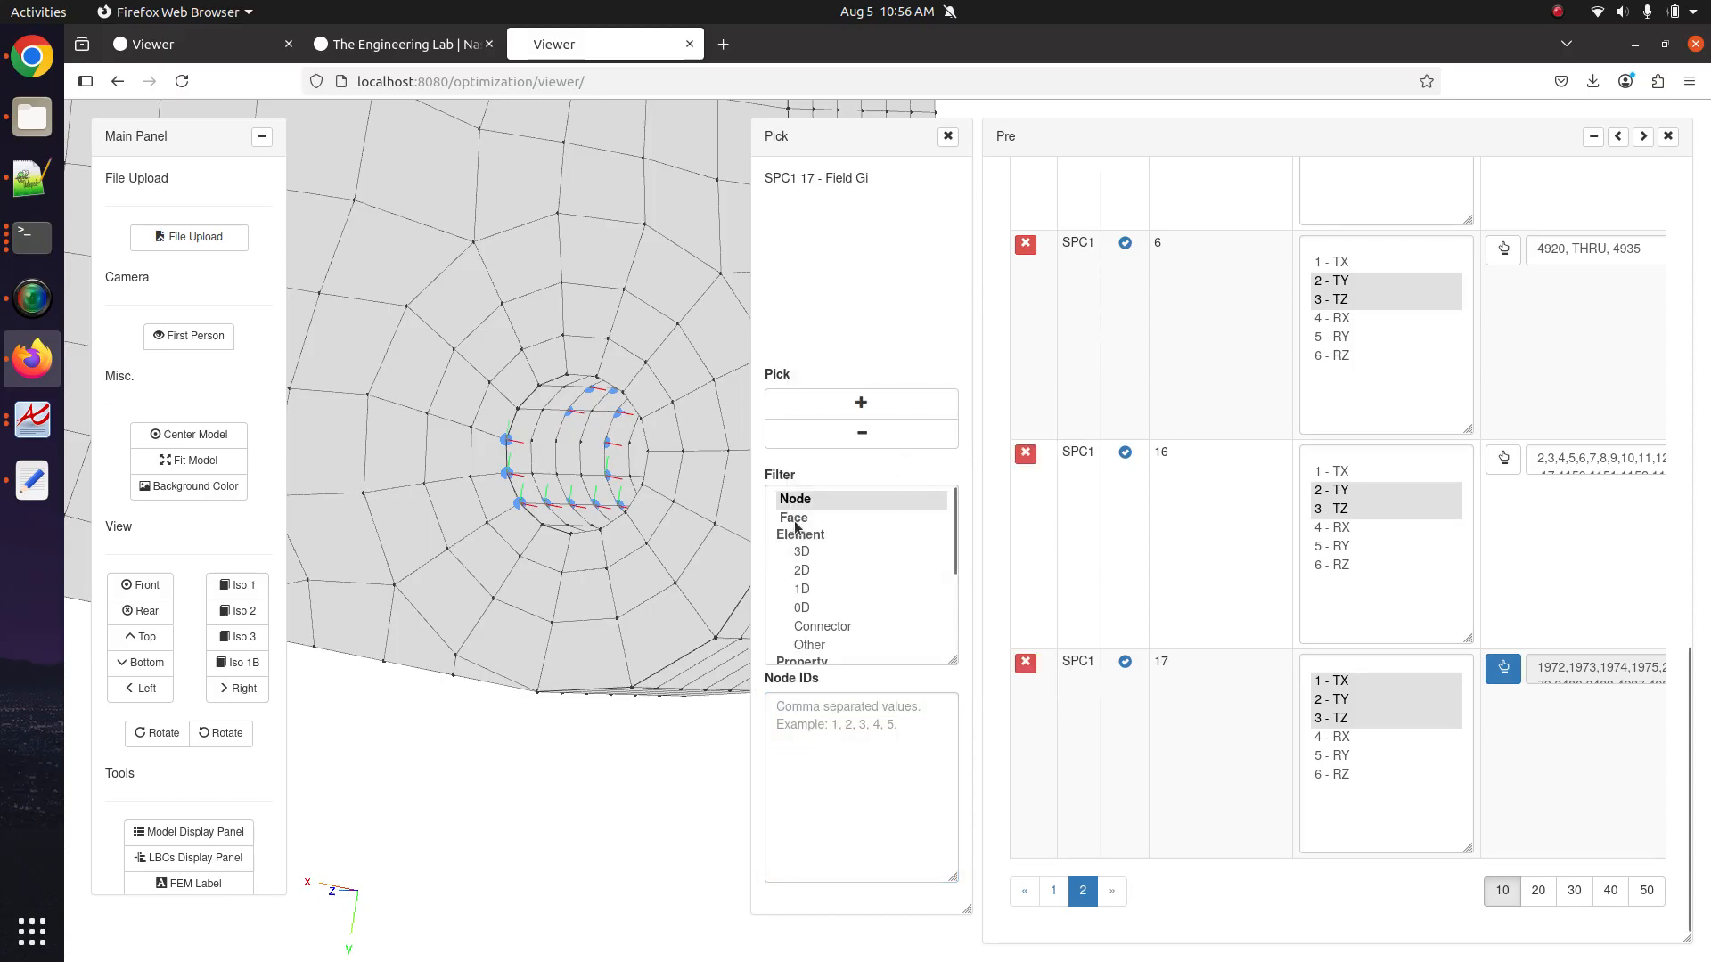
click(796, 519)
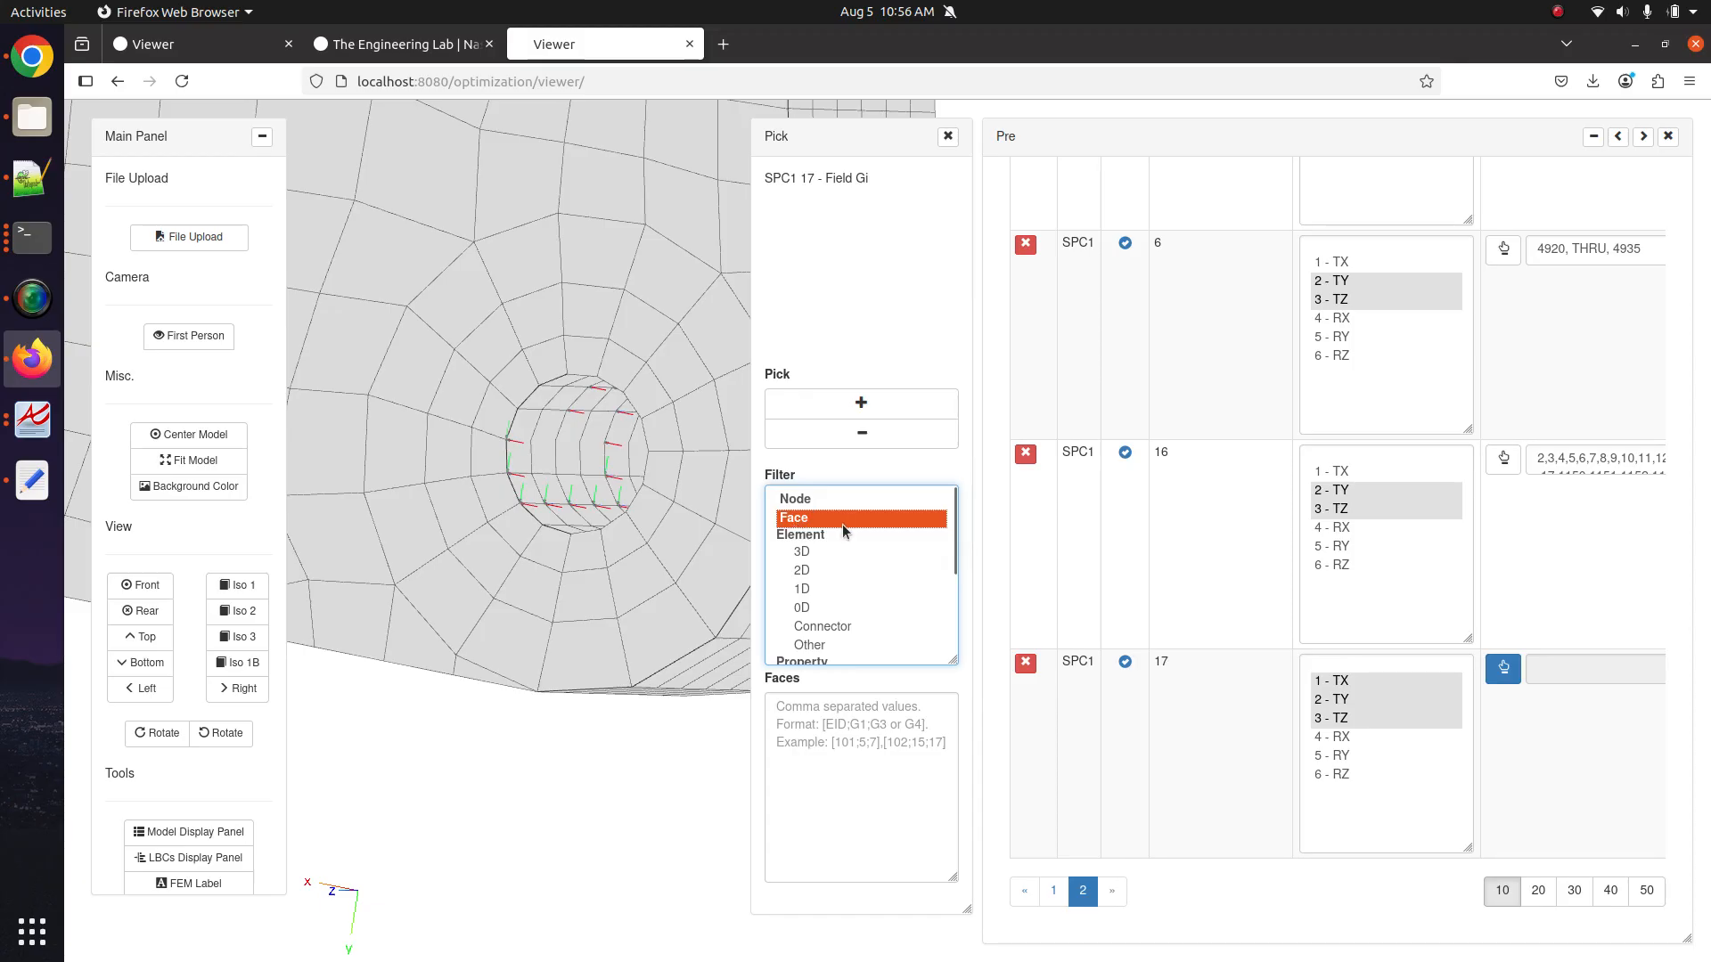
Set the picking sphere radius to .001 and pick a ring of faces inside the hole.
click(863, 403)
scroll(649, 495, up, 2)
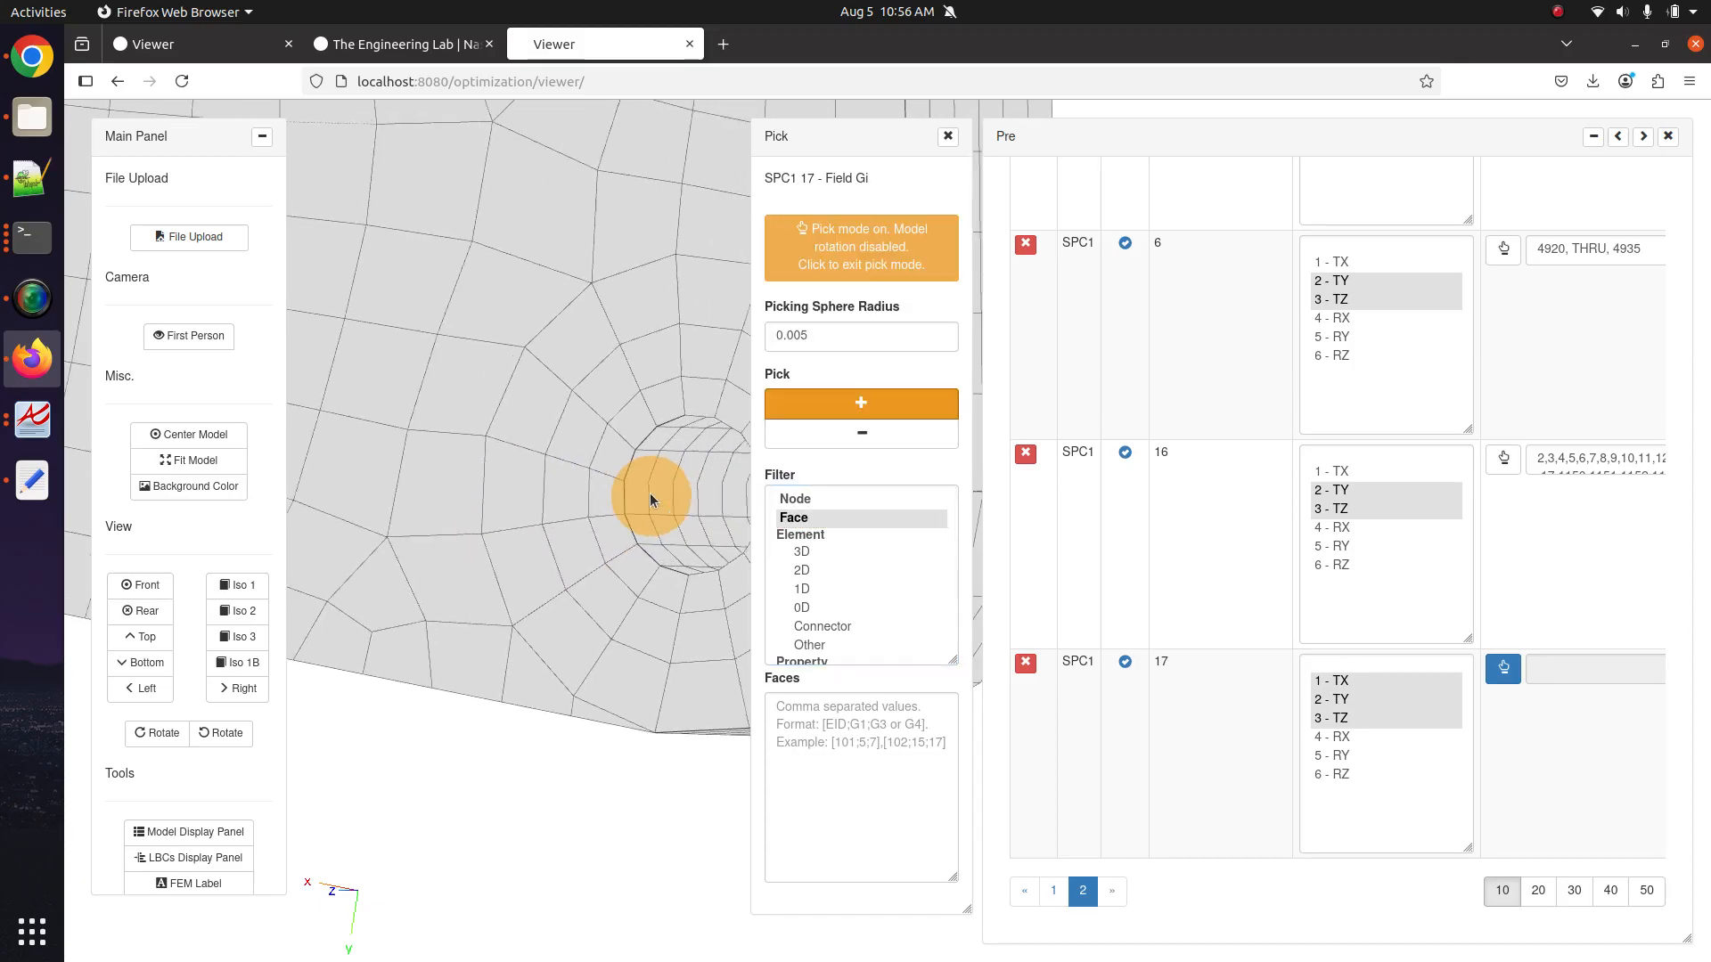
scroll(672, 506, up, 4)
click(507, 489)
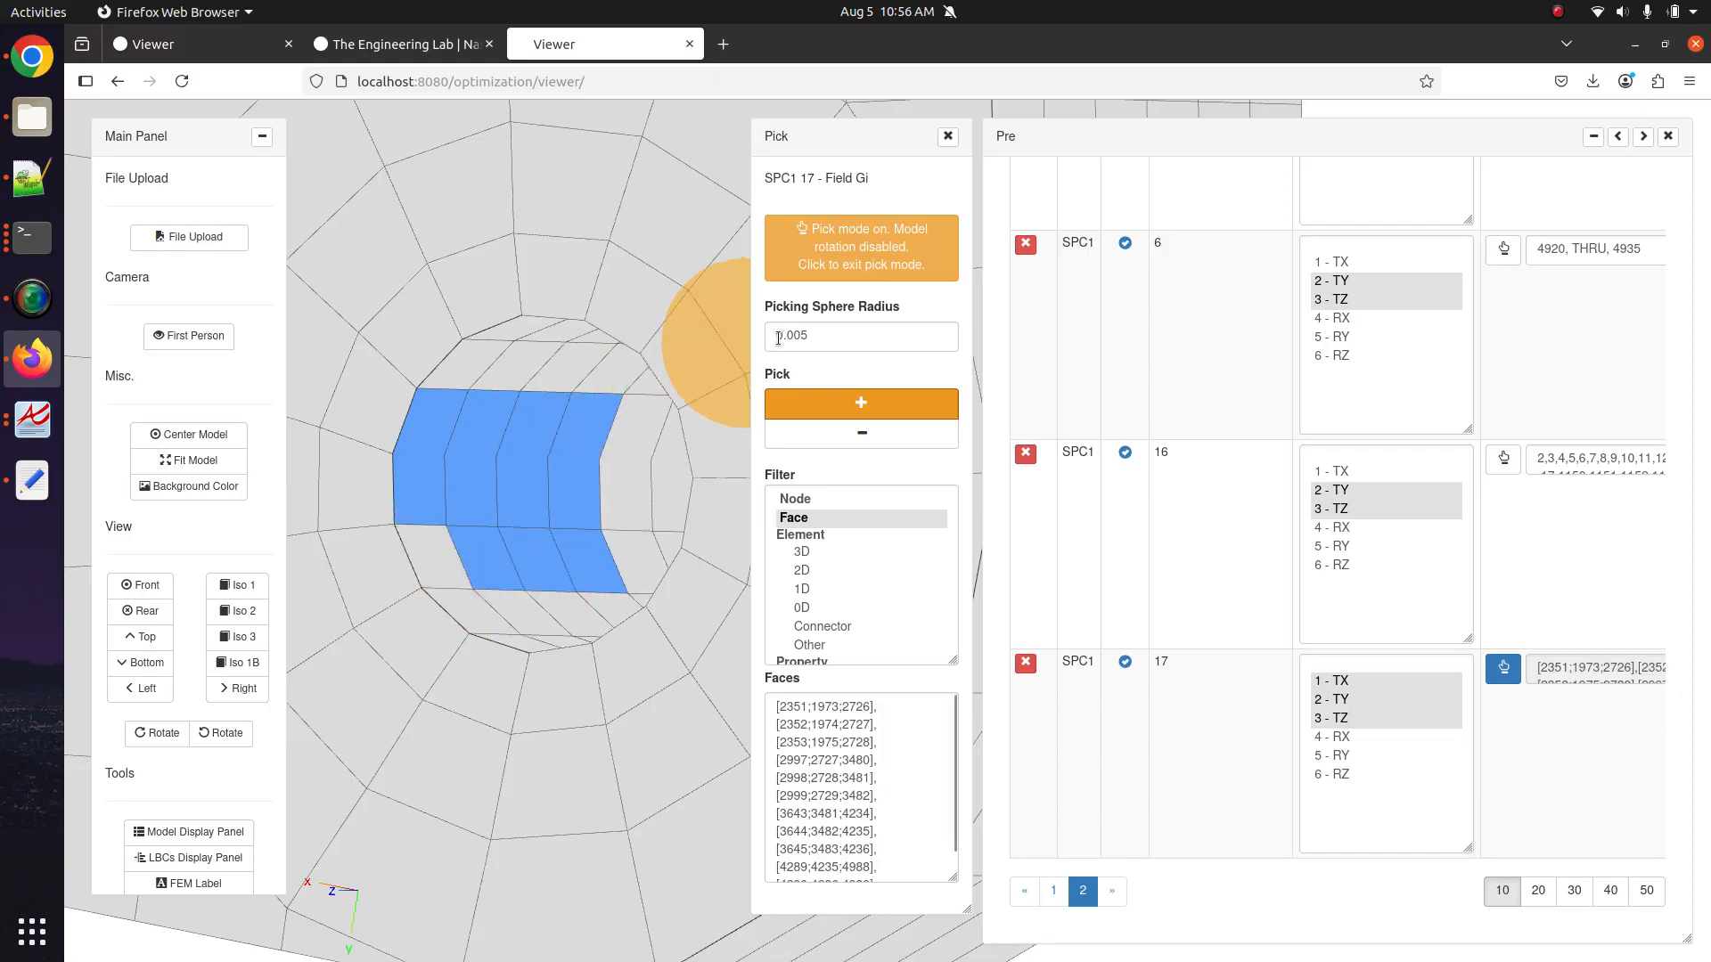
drag(778, 338, 835, 331)
text(1)
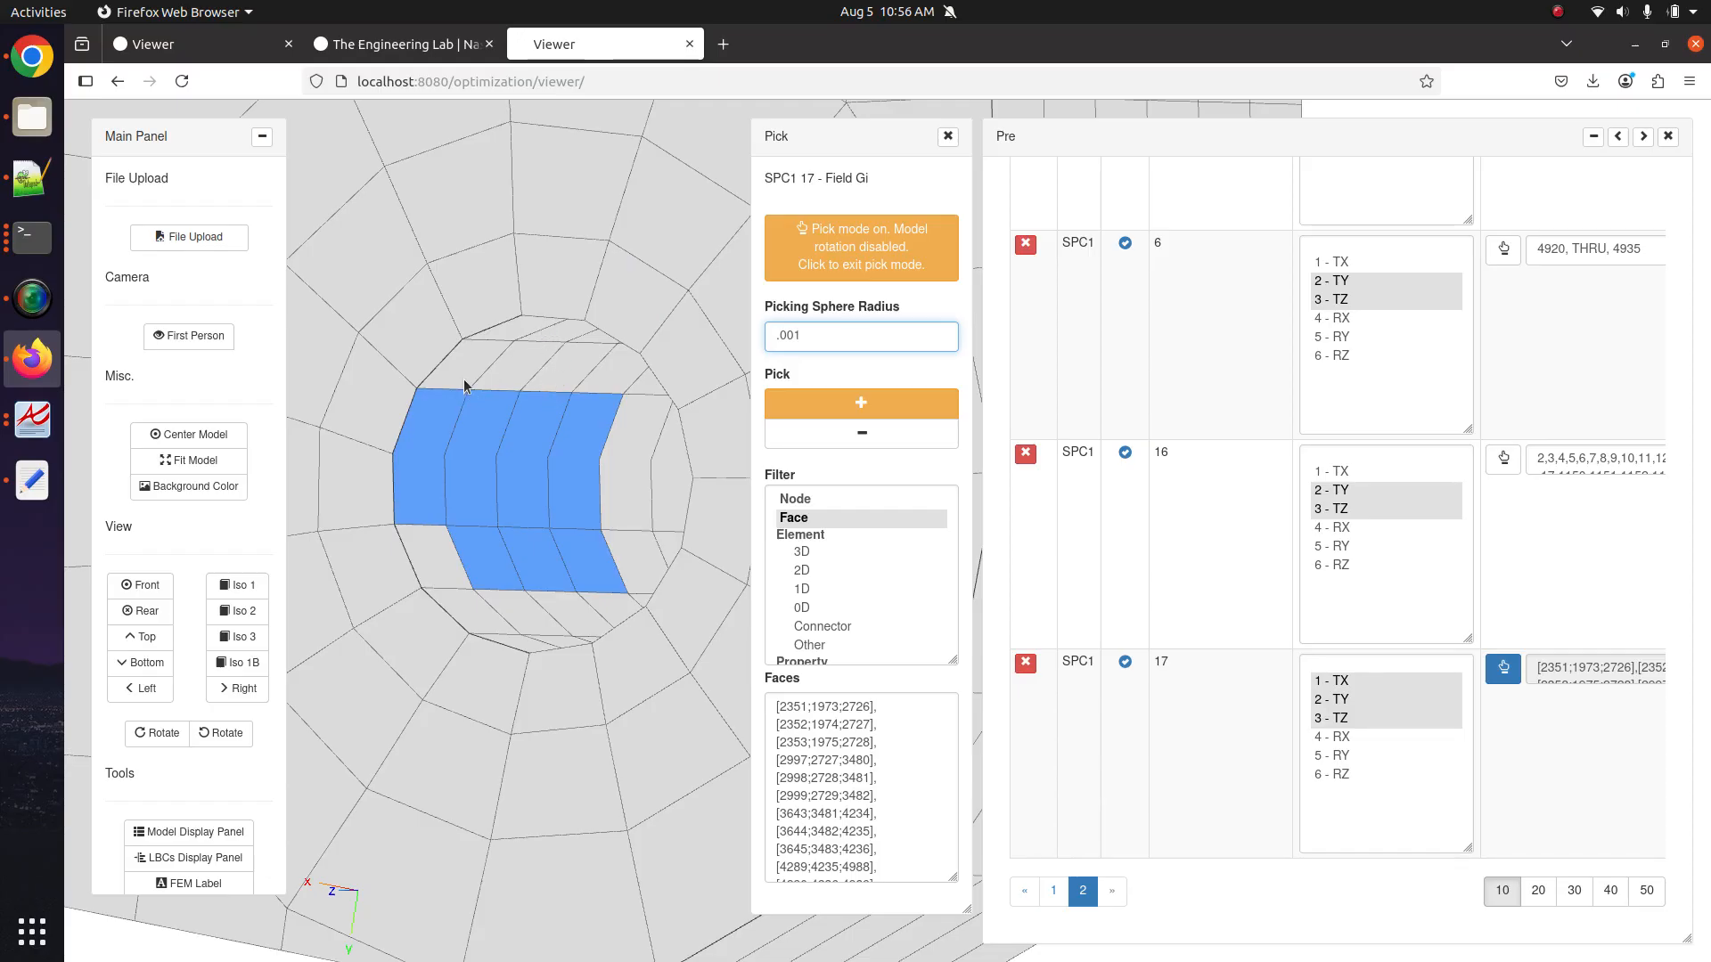
mouse_move(467, 382)
mouse_down()
mouse_move(596, 366)
mouse_move(630, 496)
mouse_move(546, 611)
mouse_move(463, 611)
mouse_move(439, 538)
mouse_up()
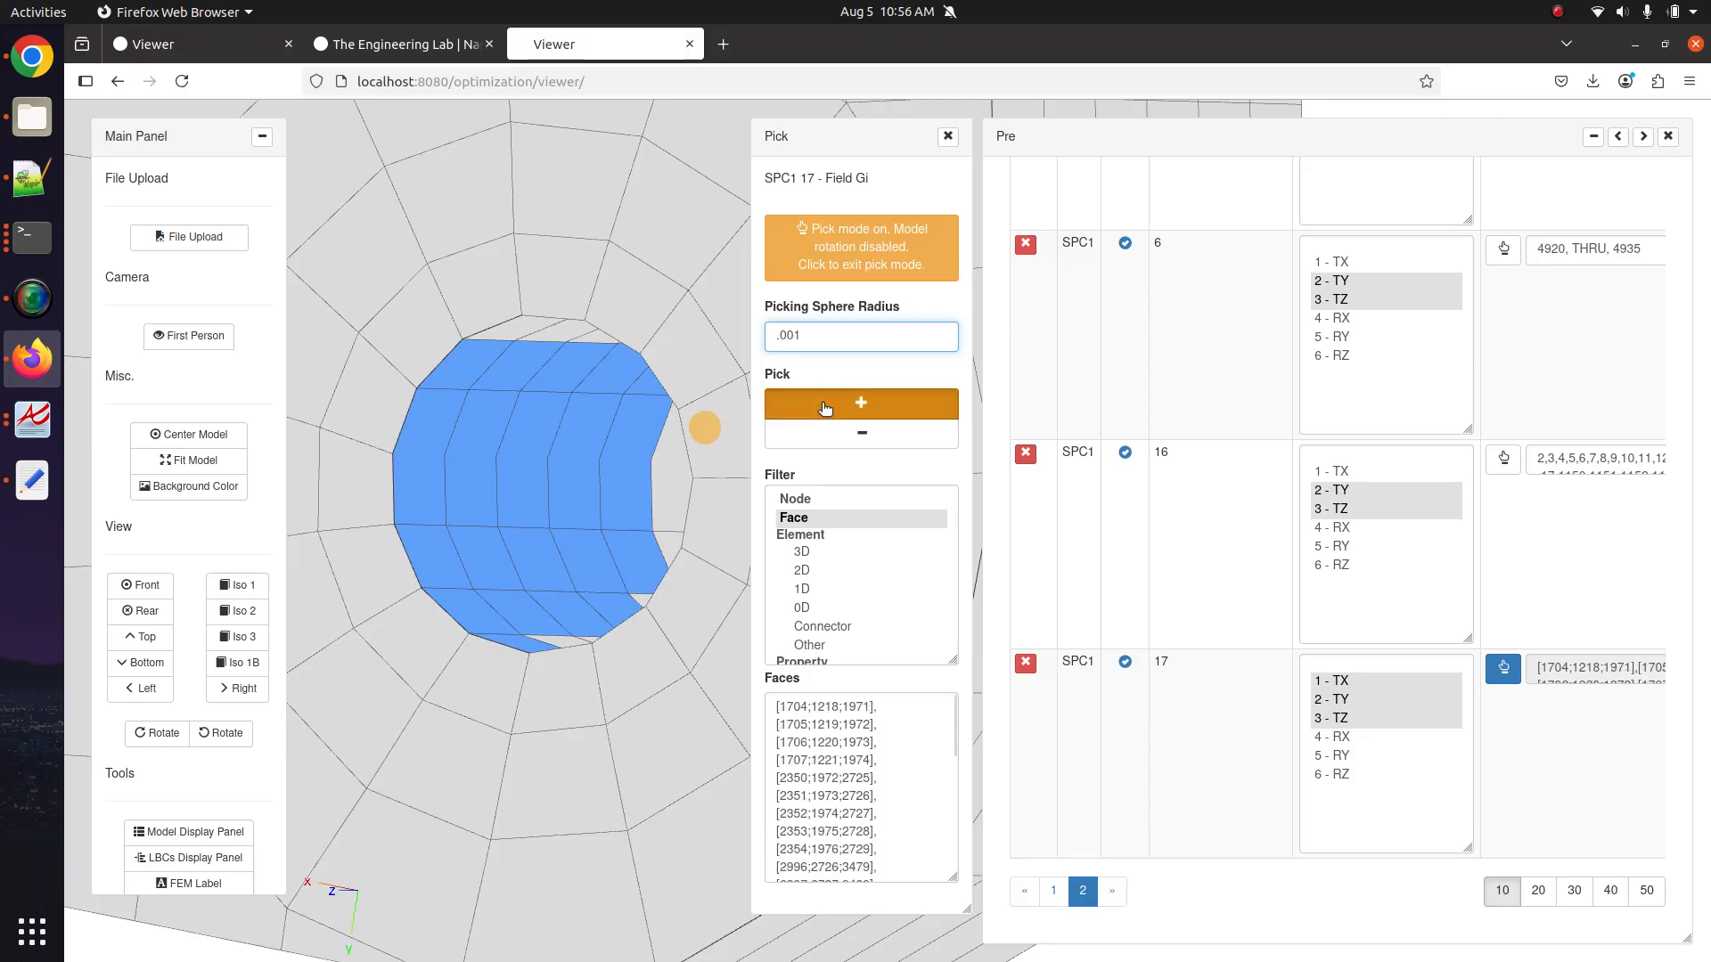
click(861, 403)
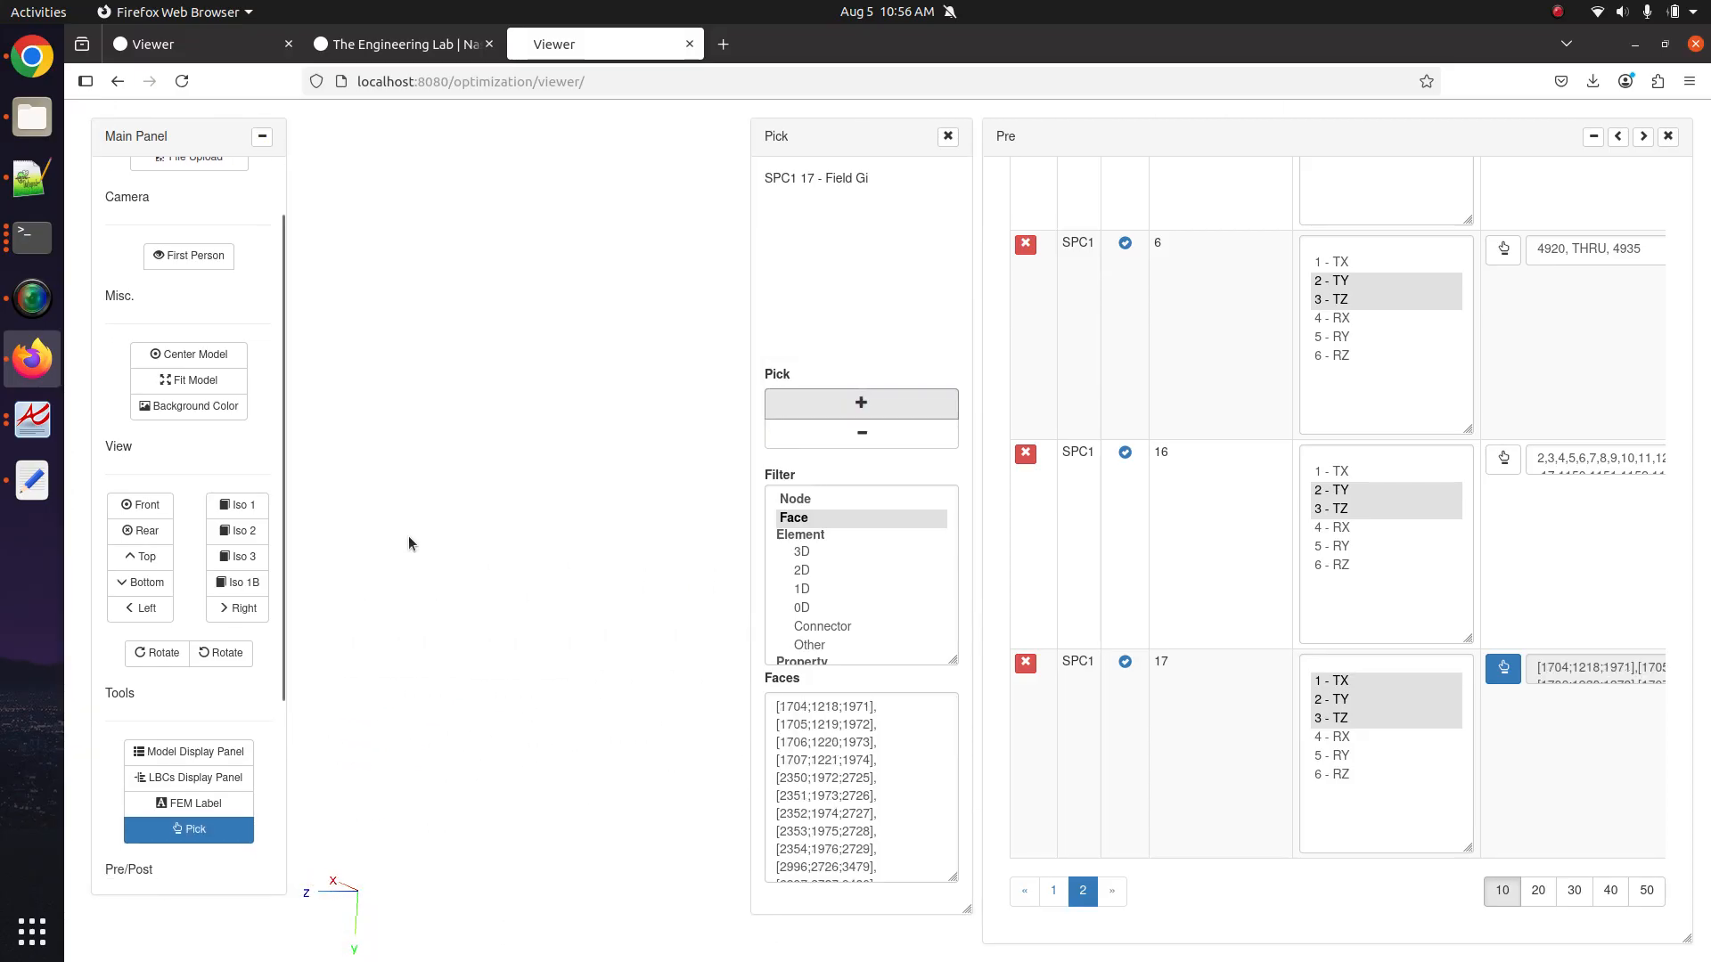
From an oblique view, add inner-wall faces and unpick stray faces on the upper-left flap.
drag(672, 474, 659, 517)
scroll(591, 526, up, 5)
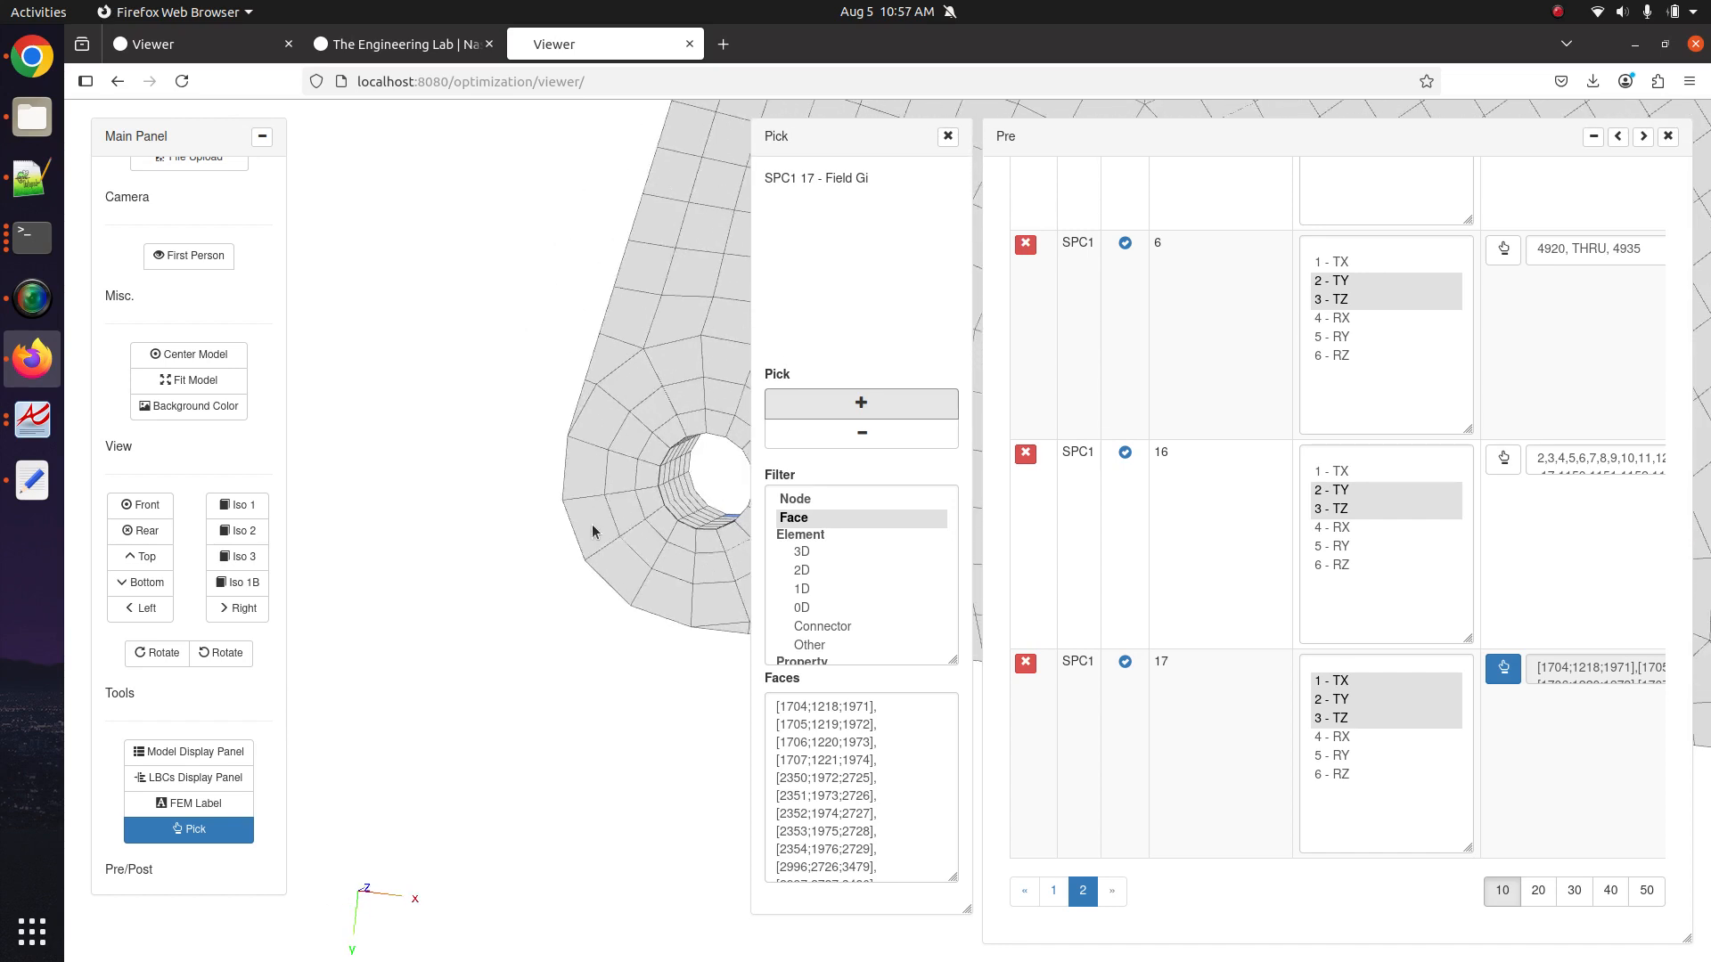
scroll(454, 458, up, 2)
scroll(450, 459, up, 4)
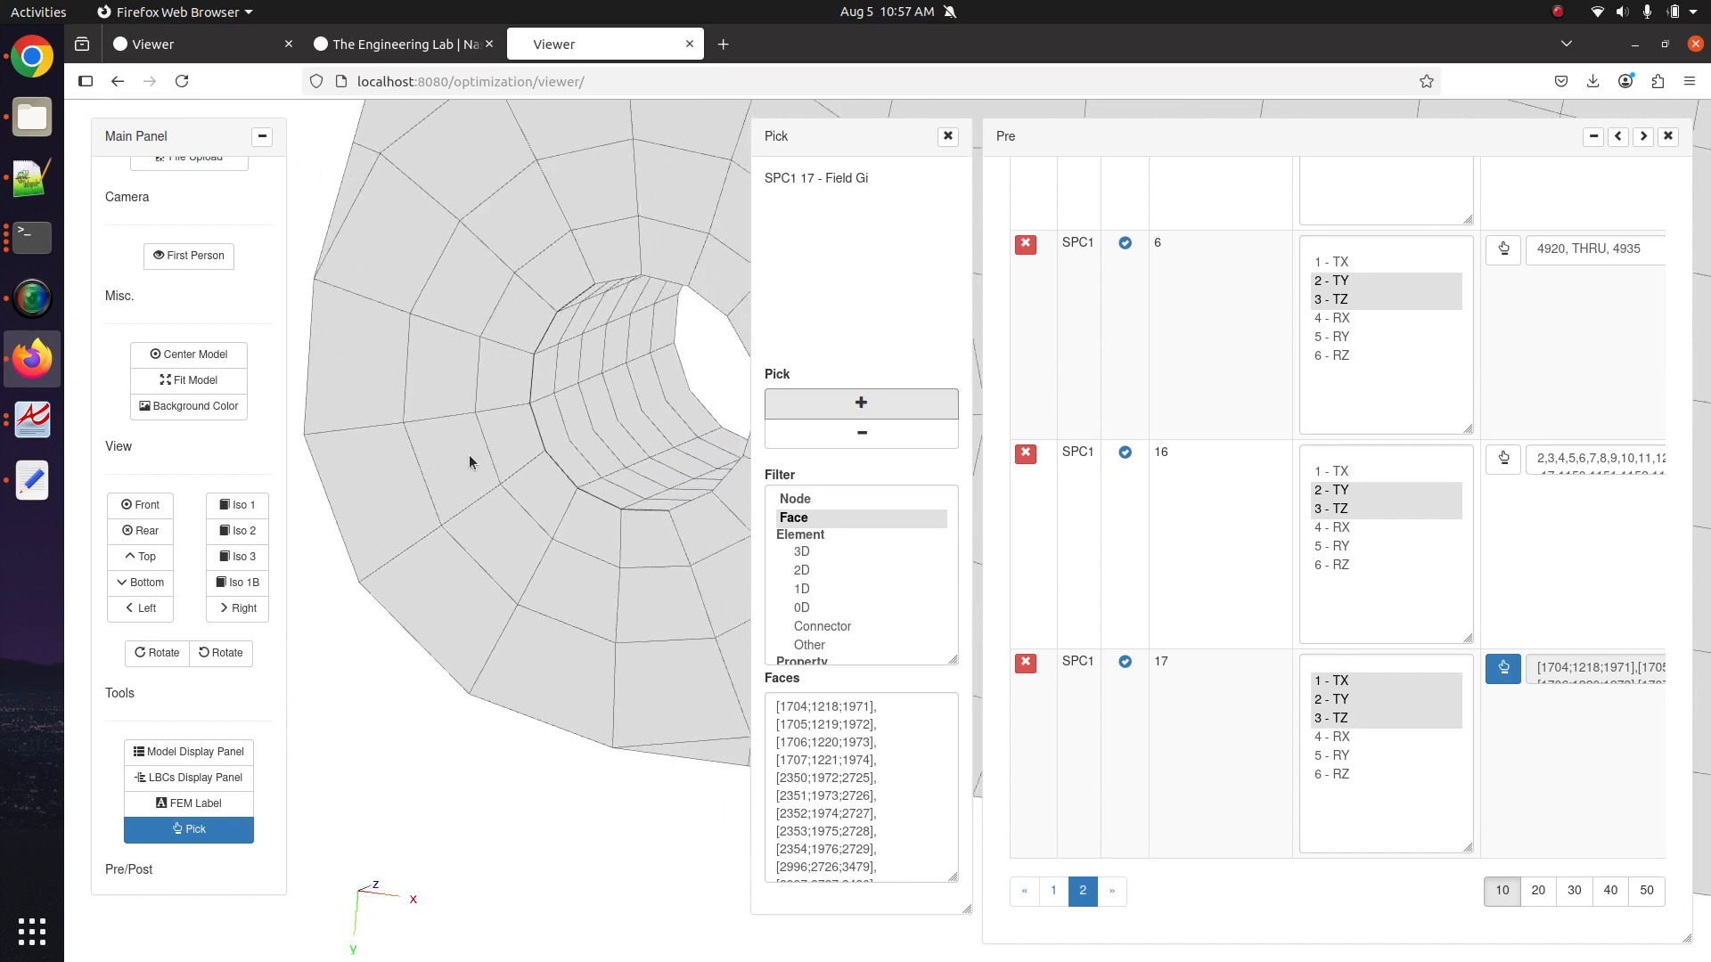
click(829, 406)
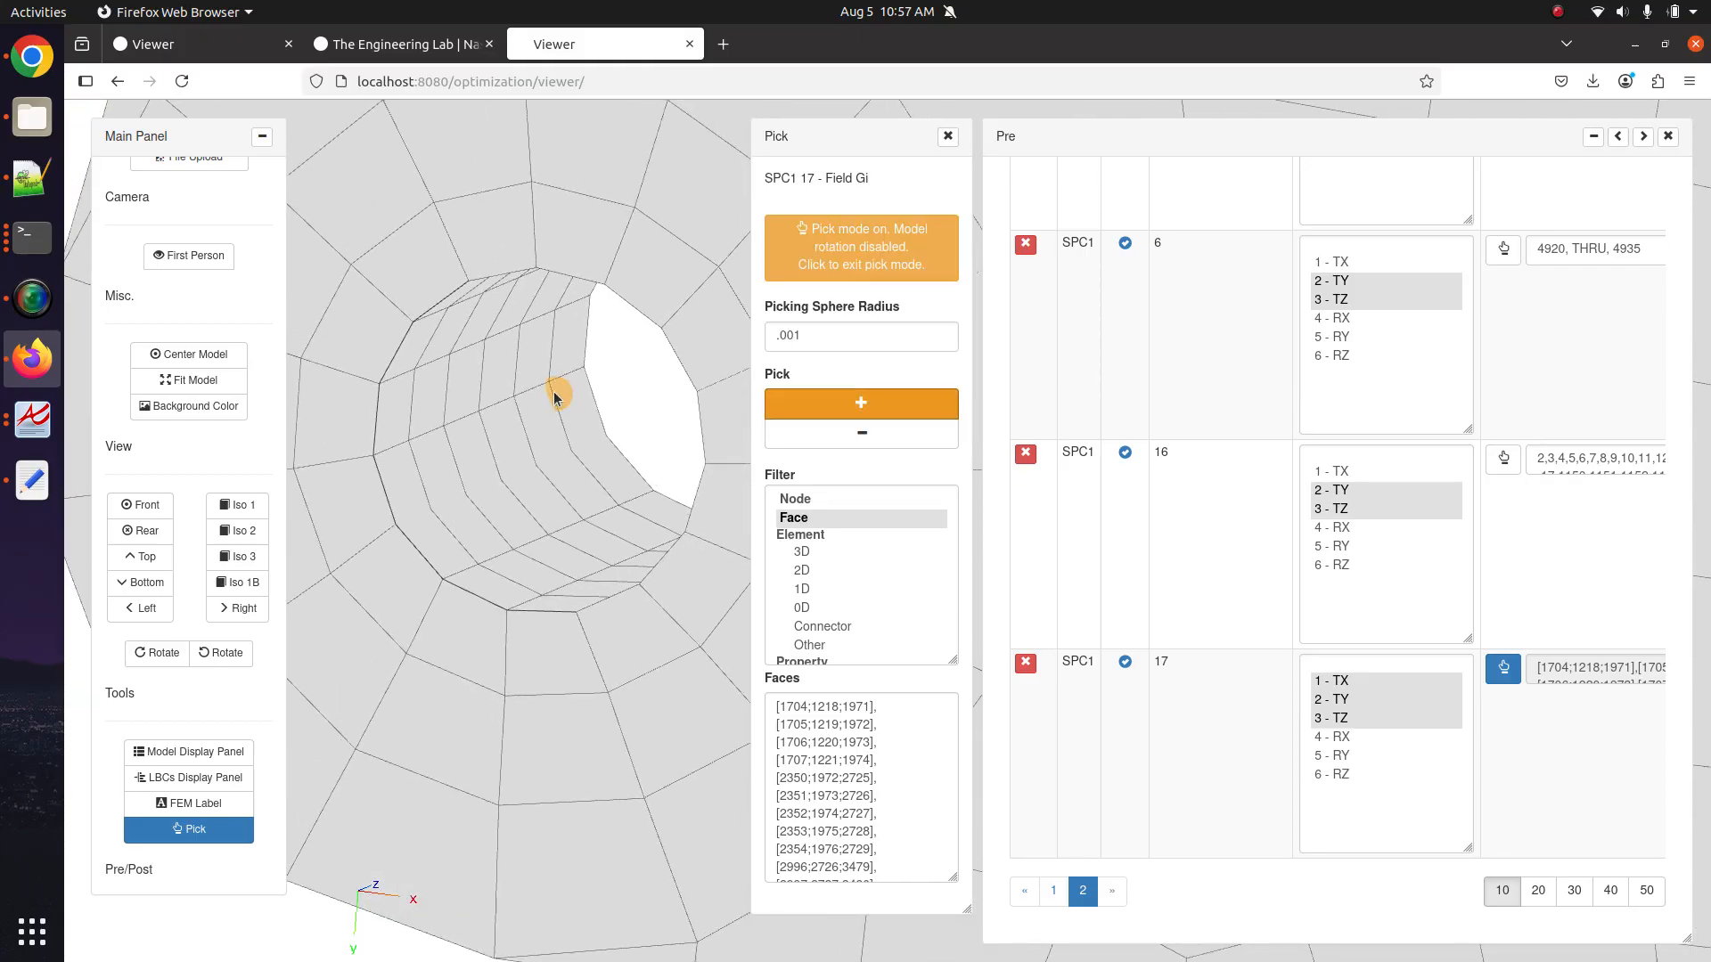
mouse_move(562, 386)
mouse_down()
mouse_move(554, 324)
mouse_move(437, 331)
mouse_move(420, 363)
mouse_move(446, 405)
mouse_move(424, 431)
mouse_move(452, 526)
mouse_move(477, 554)
mouse_move(506, 475)
mouse_move(604, 472)
mouse_move(641, 537)
mouse_move(538, 592)
mouse_up()
click(861, 432)
click(353, 322)
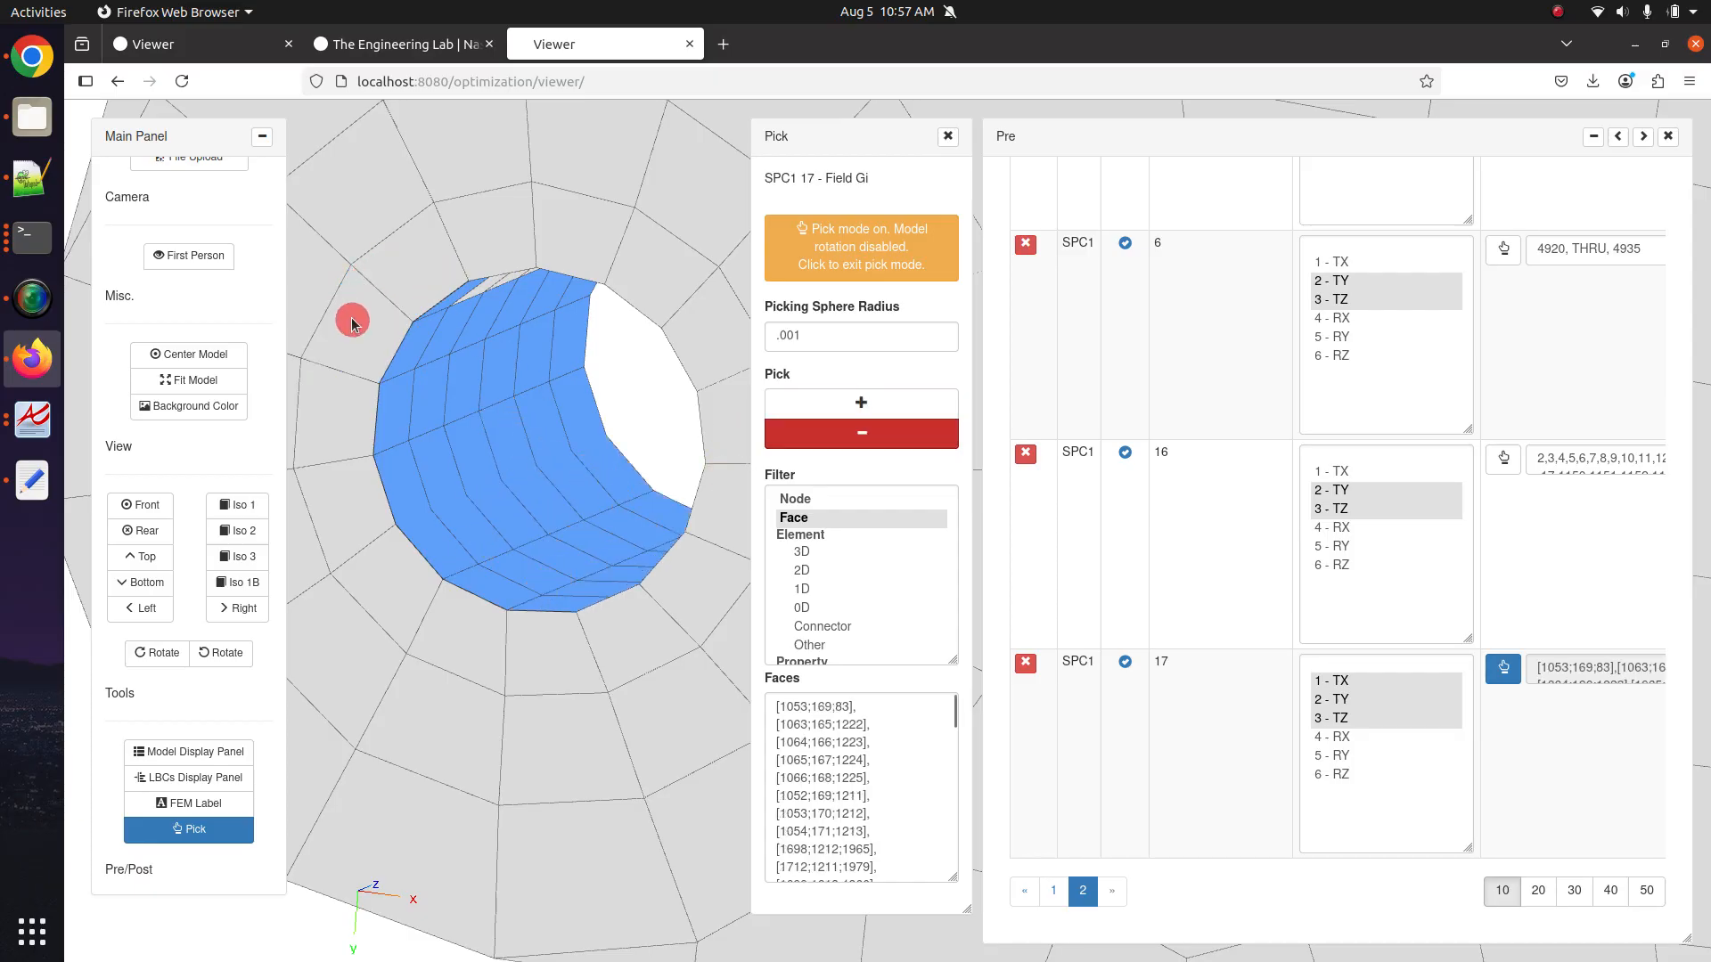
click(703, 237)
click(860, 247)
Look into the hole and fill in the inner band of hole faces.
scroll(624, 499, down, 10)
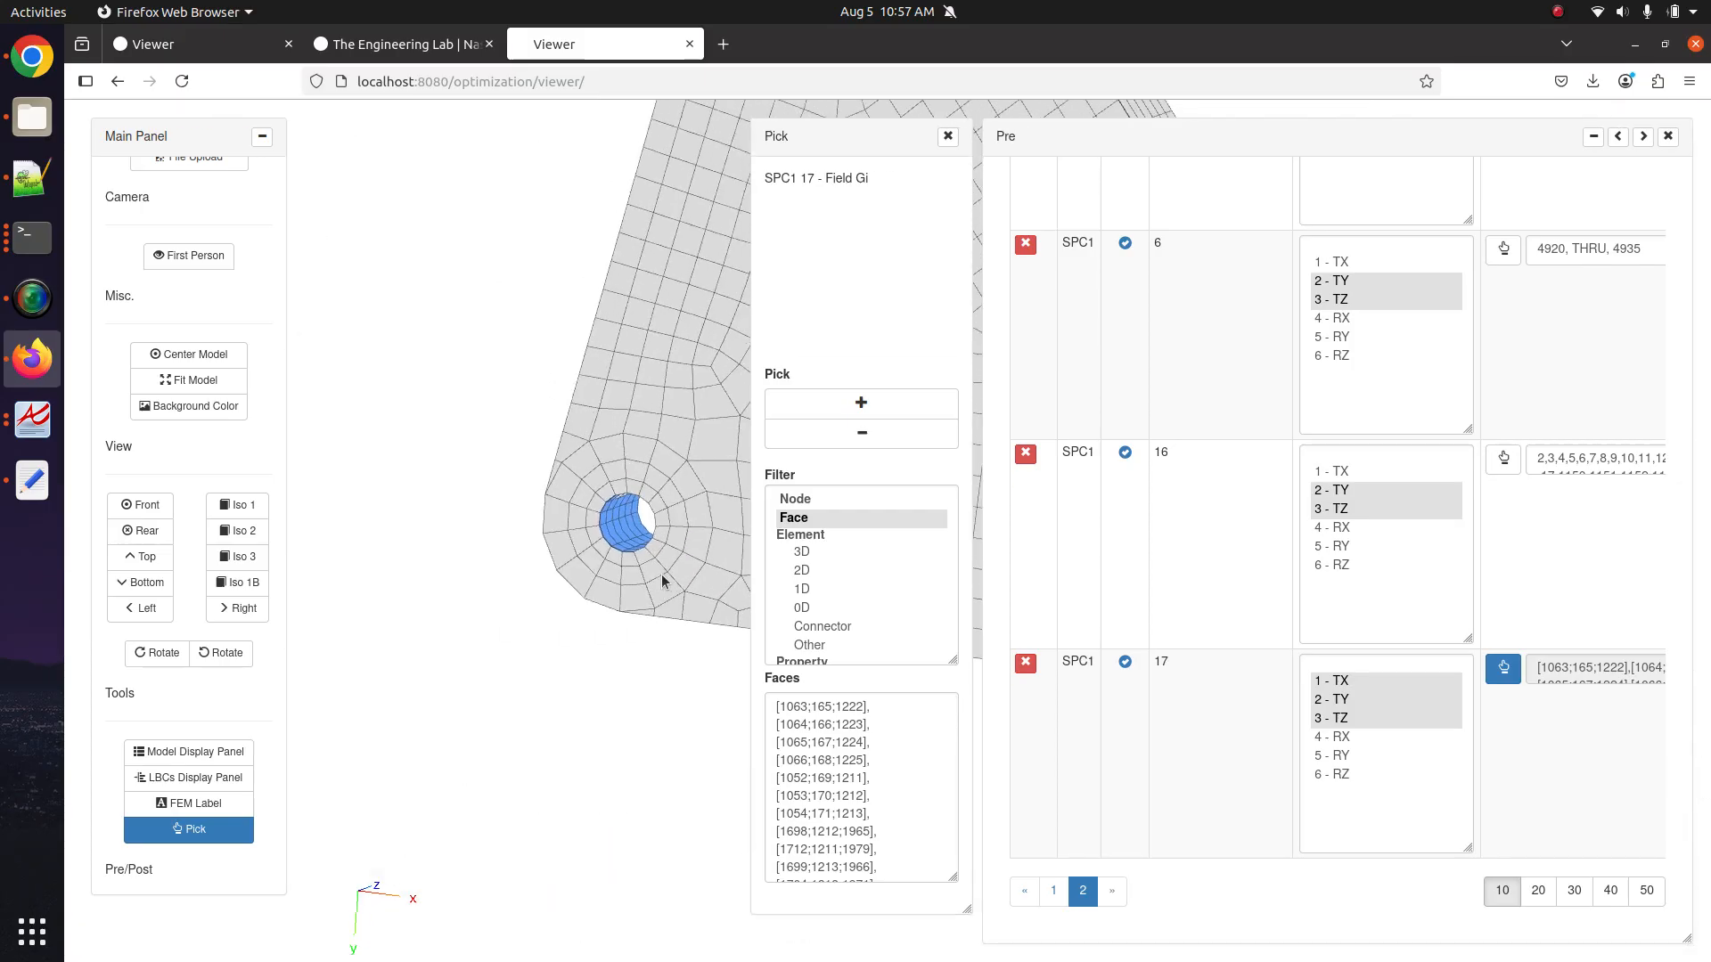
scroll(662, 581, up, 3)
drag(662, 581, 538, 413)
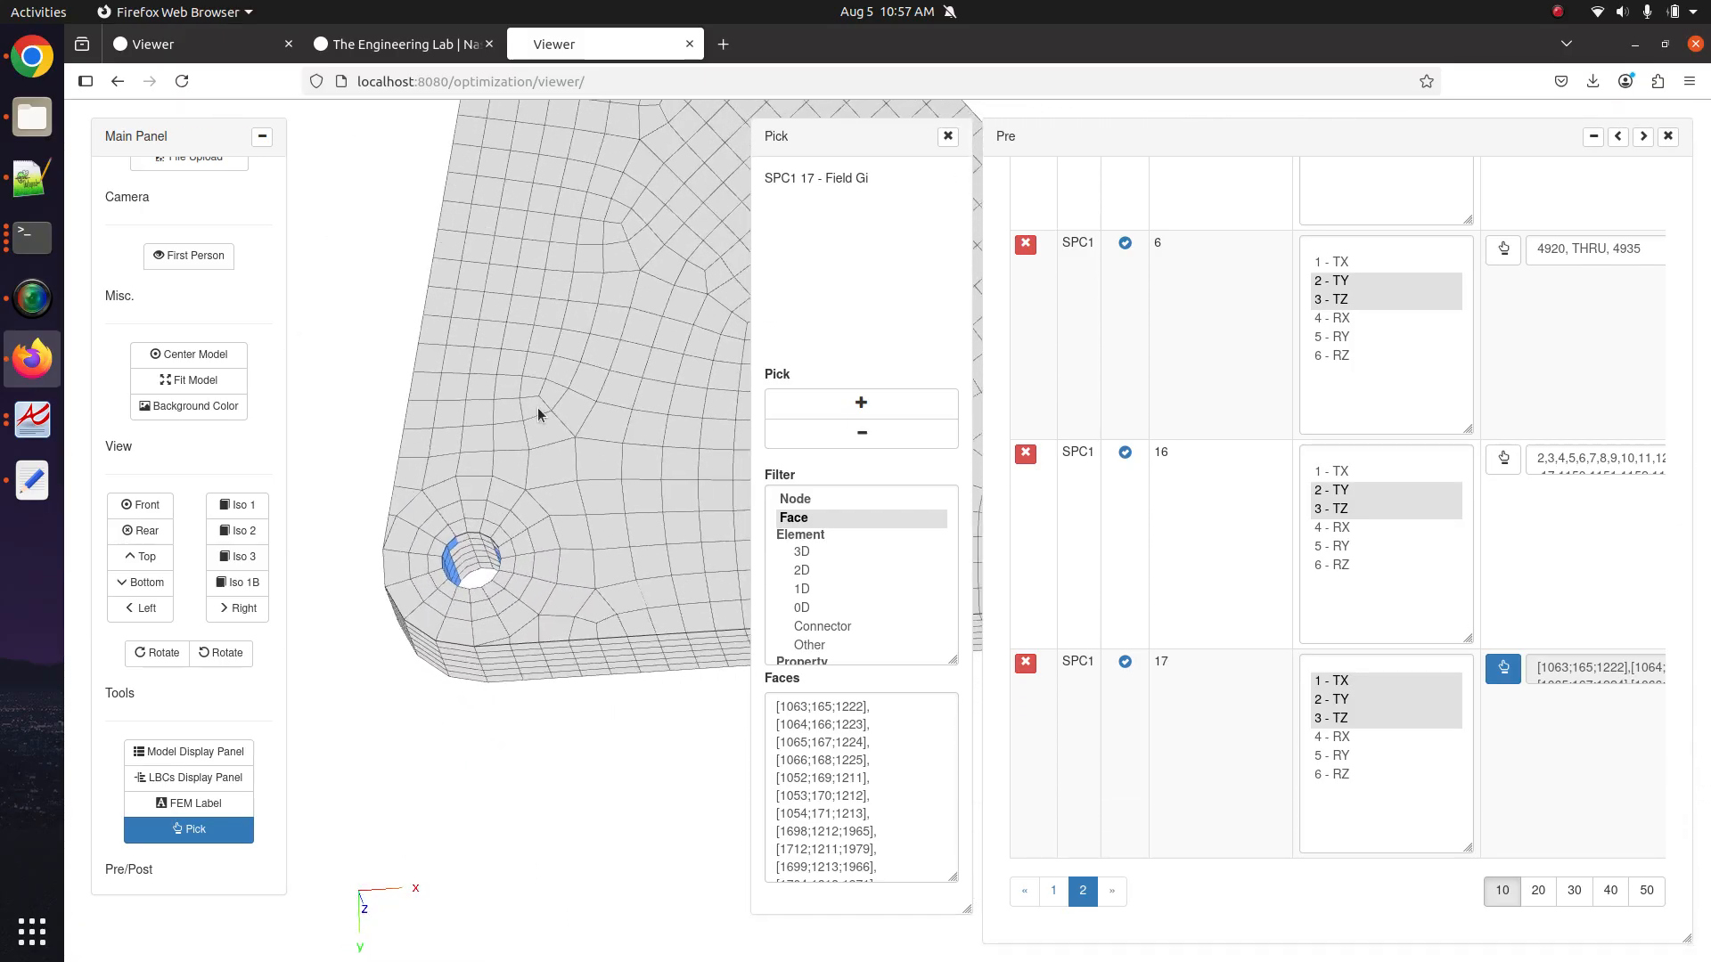
scroll(538, 413, up, 5)
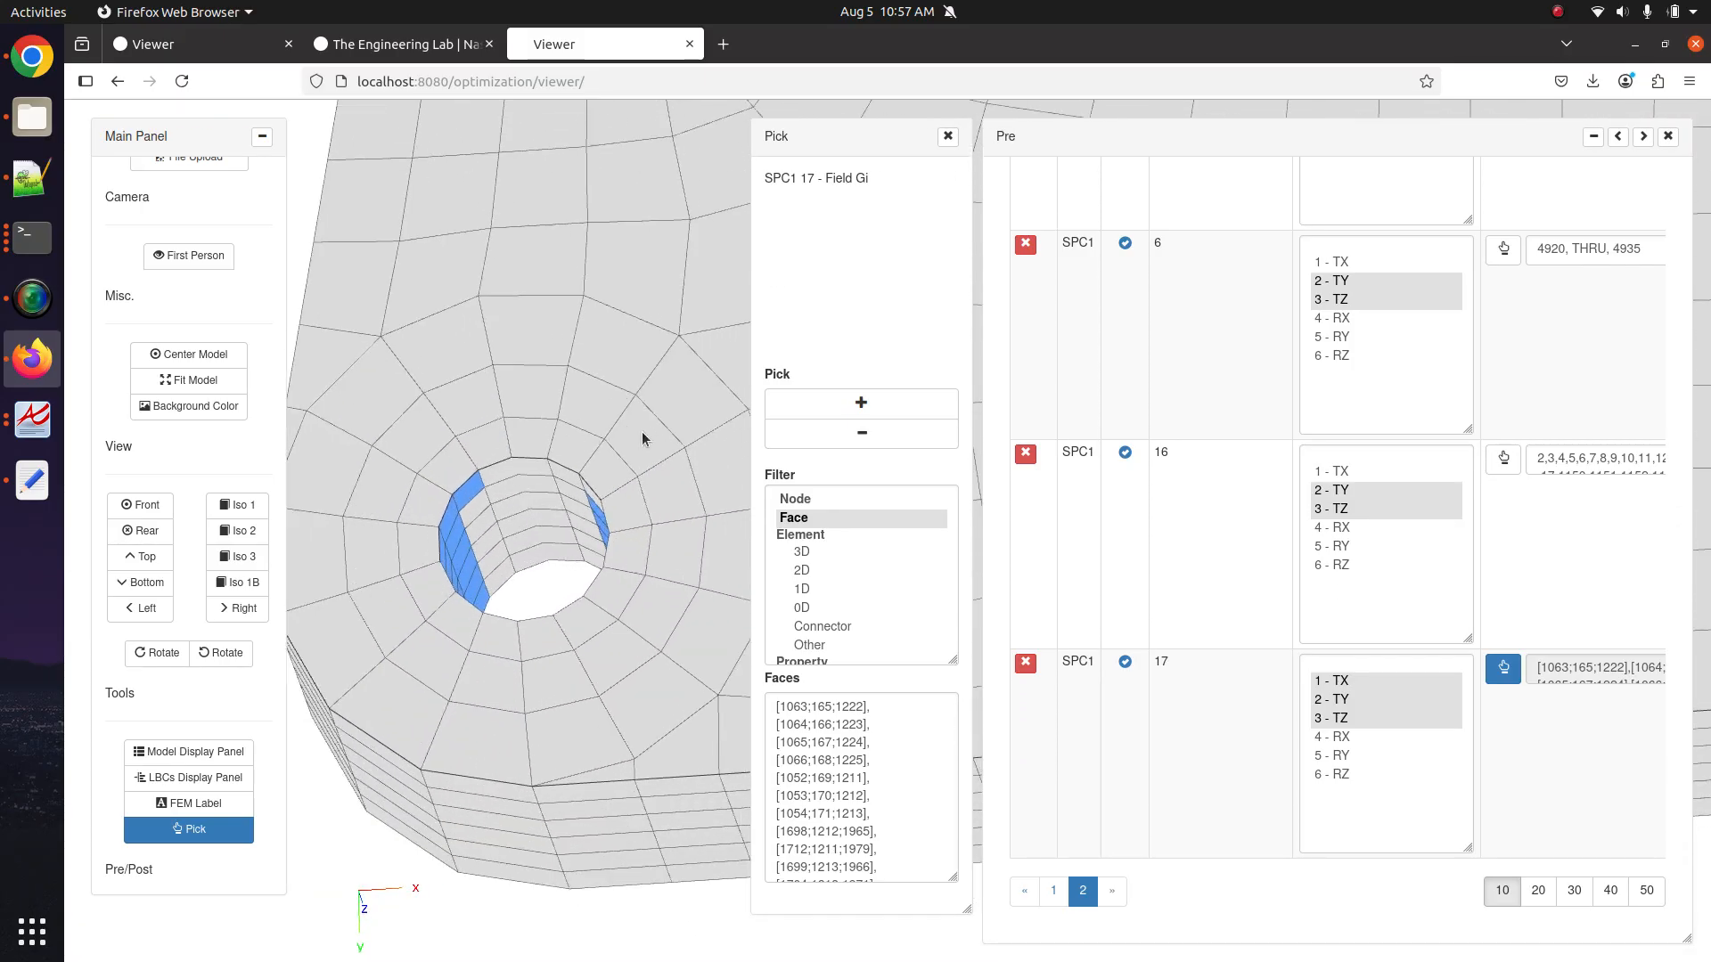
click(901, 406)
click(485, 462)
click(496, 540)
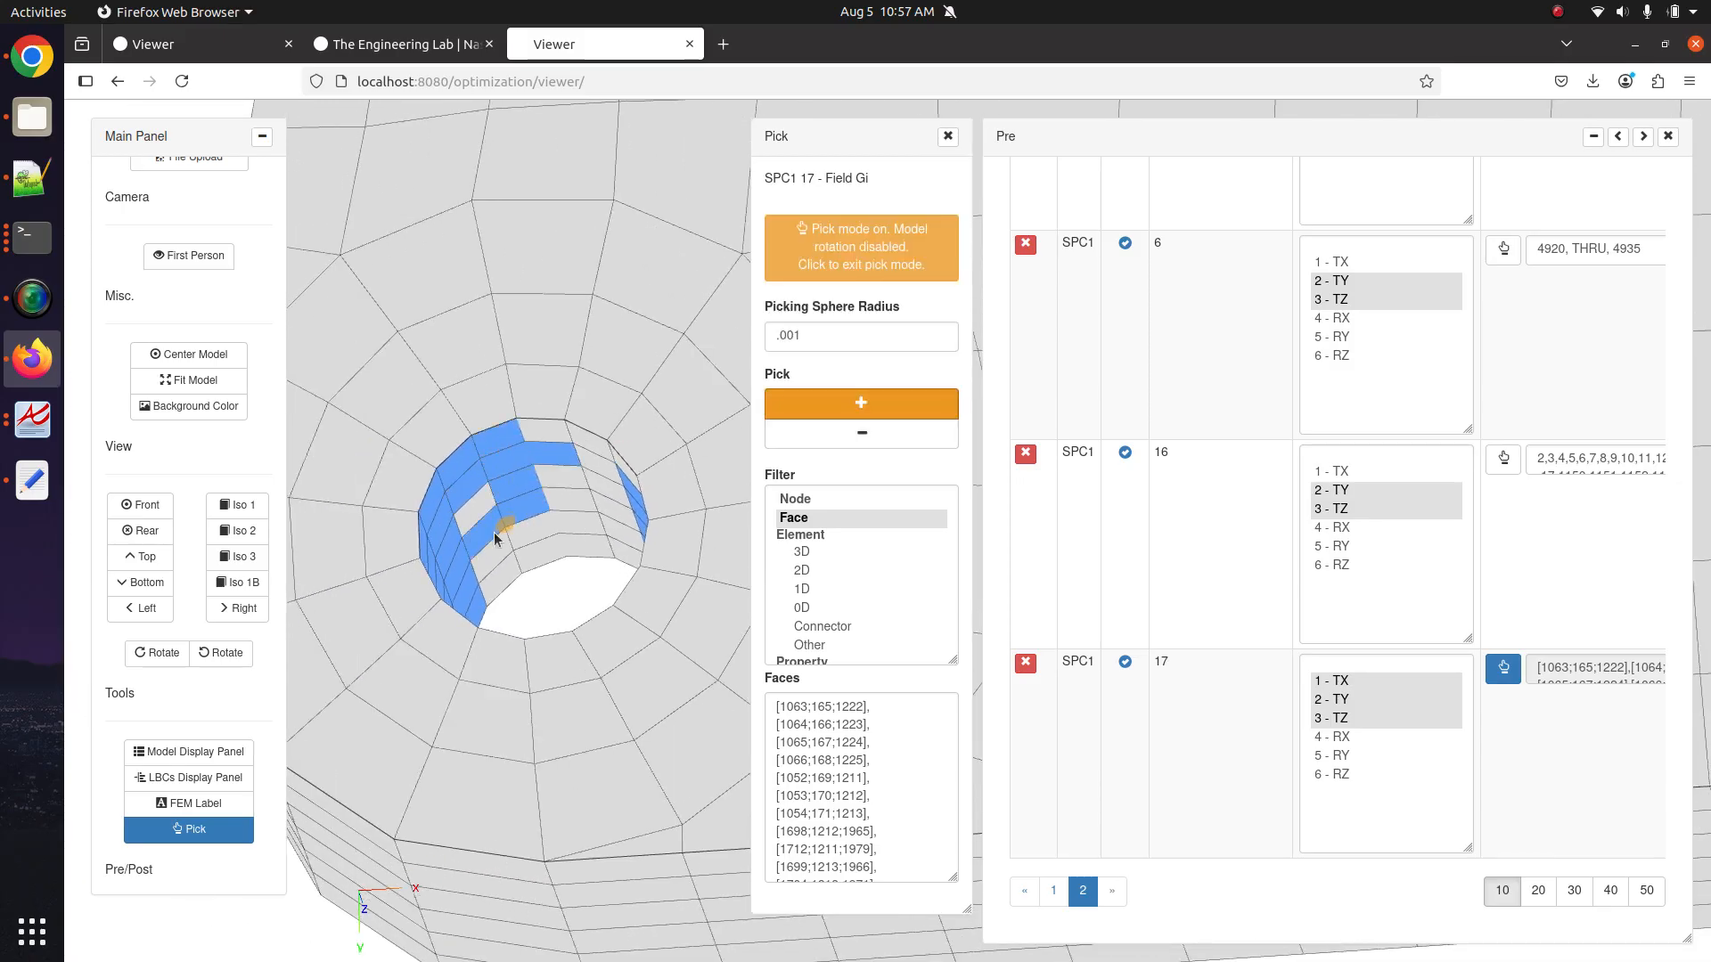
mouse_move(495, 539)
mouse_down()
mouse_move(497, 570)
mouse_move(484, 499)
mouse_move(546, 546)
mouse_move(573, 443)
mouse_move(615, 504)
mouse_up()
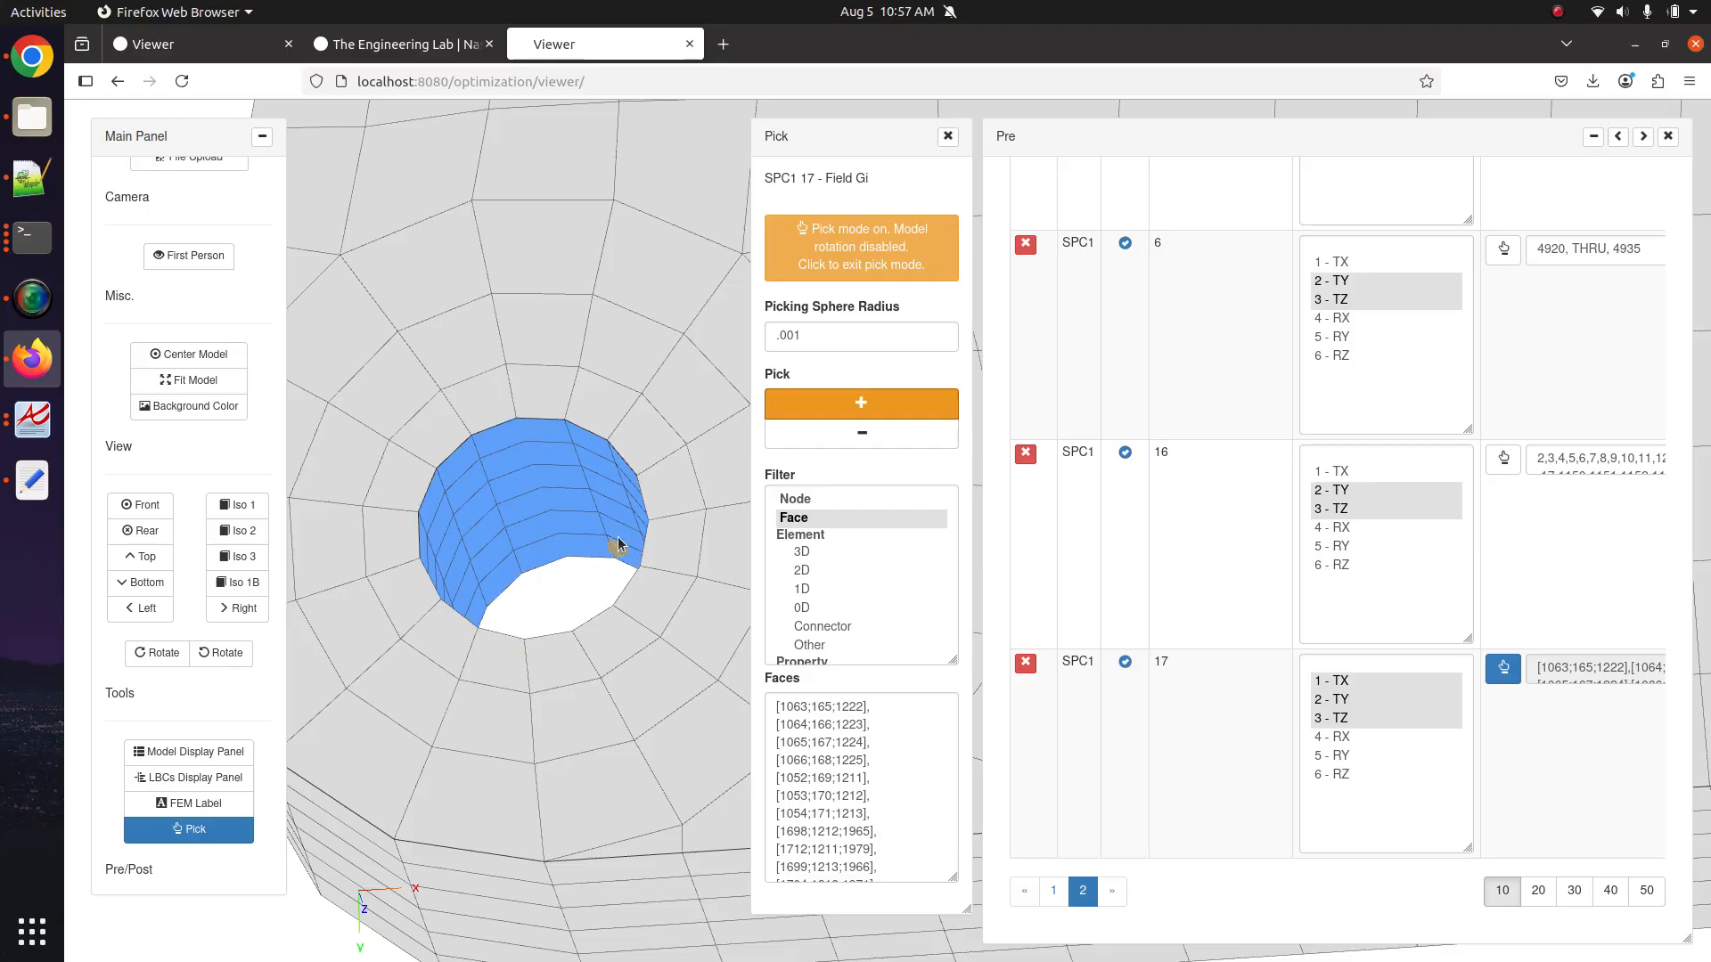
click(848, 264)
Pan and rotate the model to frame the hole and check the picked faces.
scroll(500, 455, down, 5)
drag(500, 455, 599, 475)
scroll(599, 475, up, 5)
drag(366, 378, 515, 444)
click(787, 409)
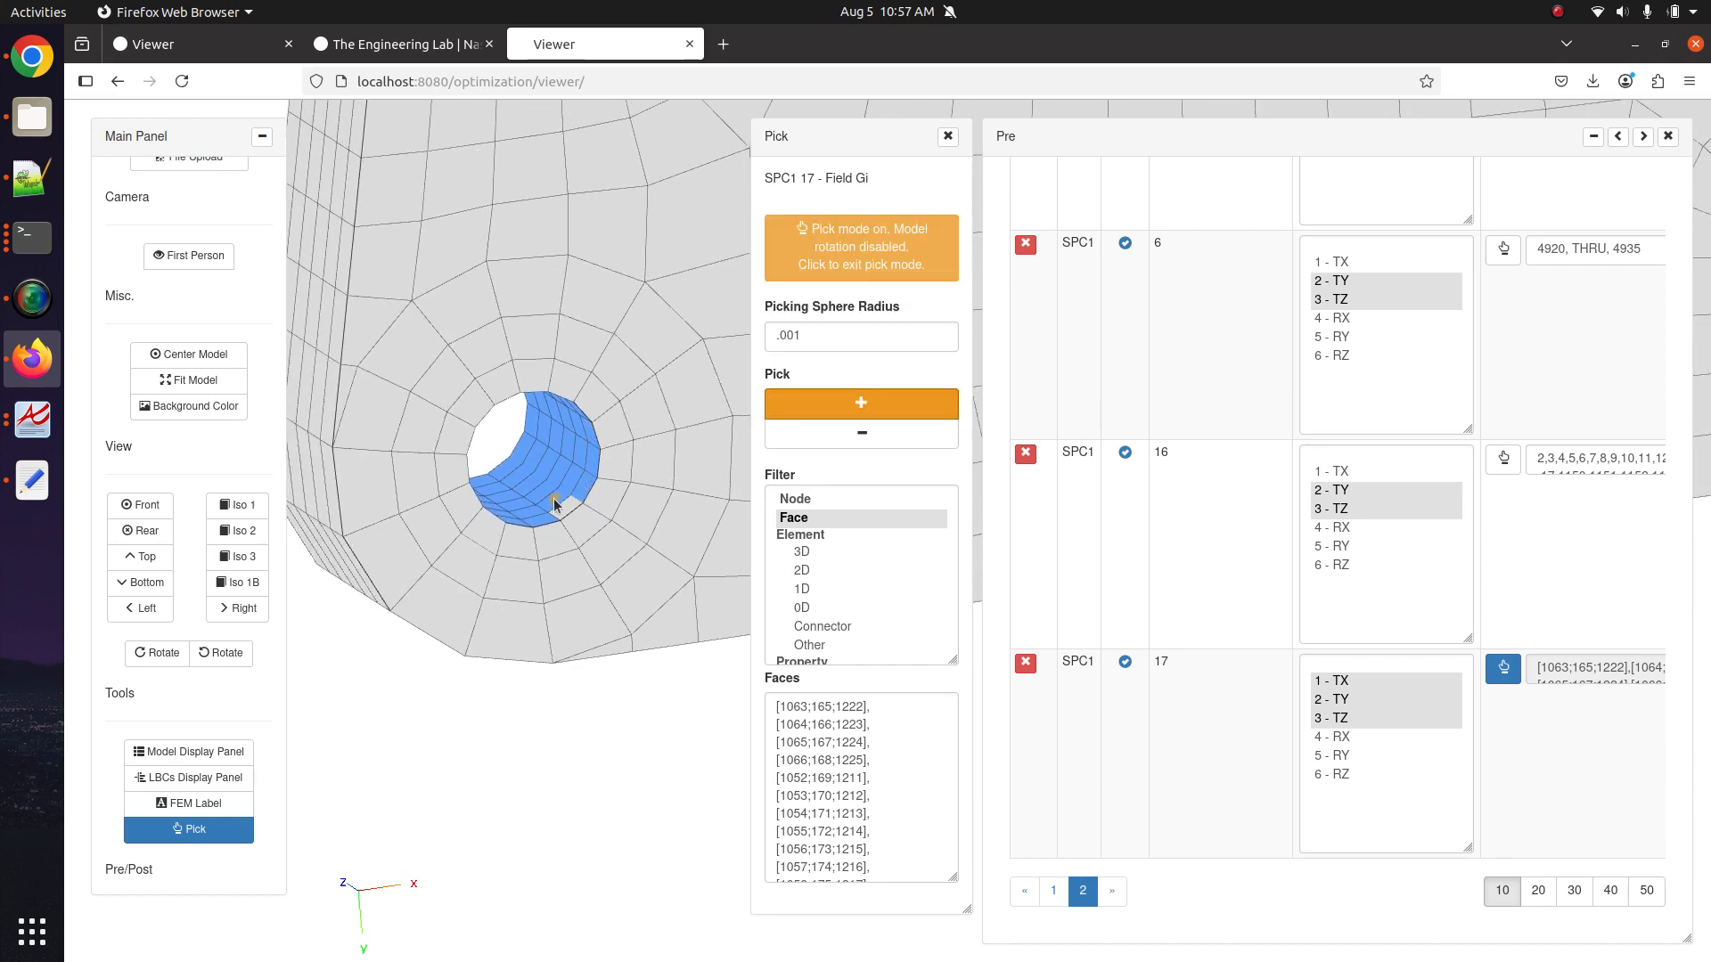
click(871, 252)
scroll(561, 474, down, 5)
drag(558, 478, 460, 512)
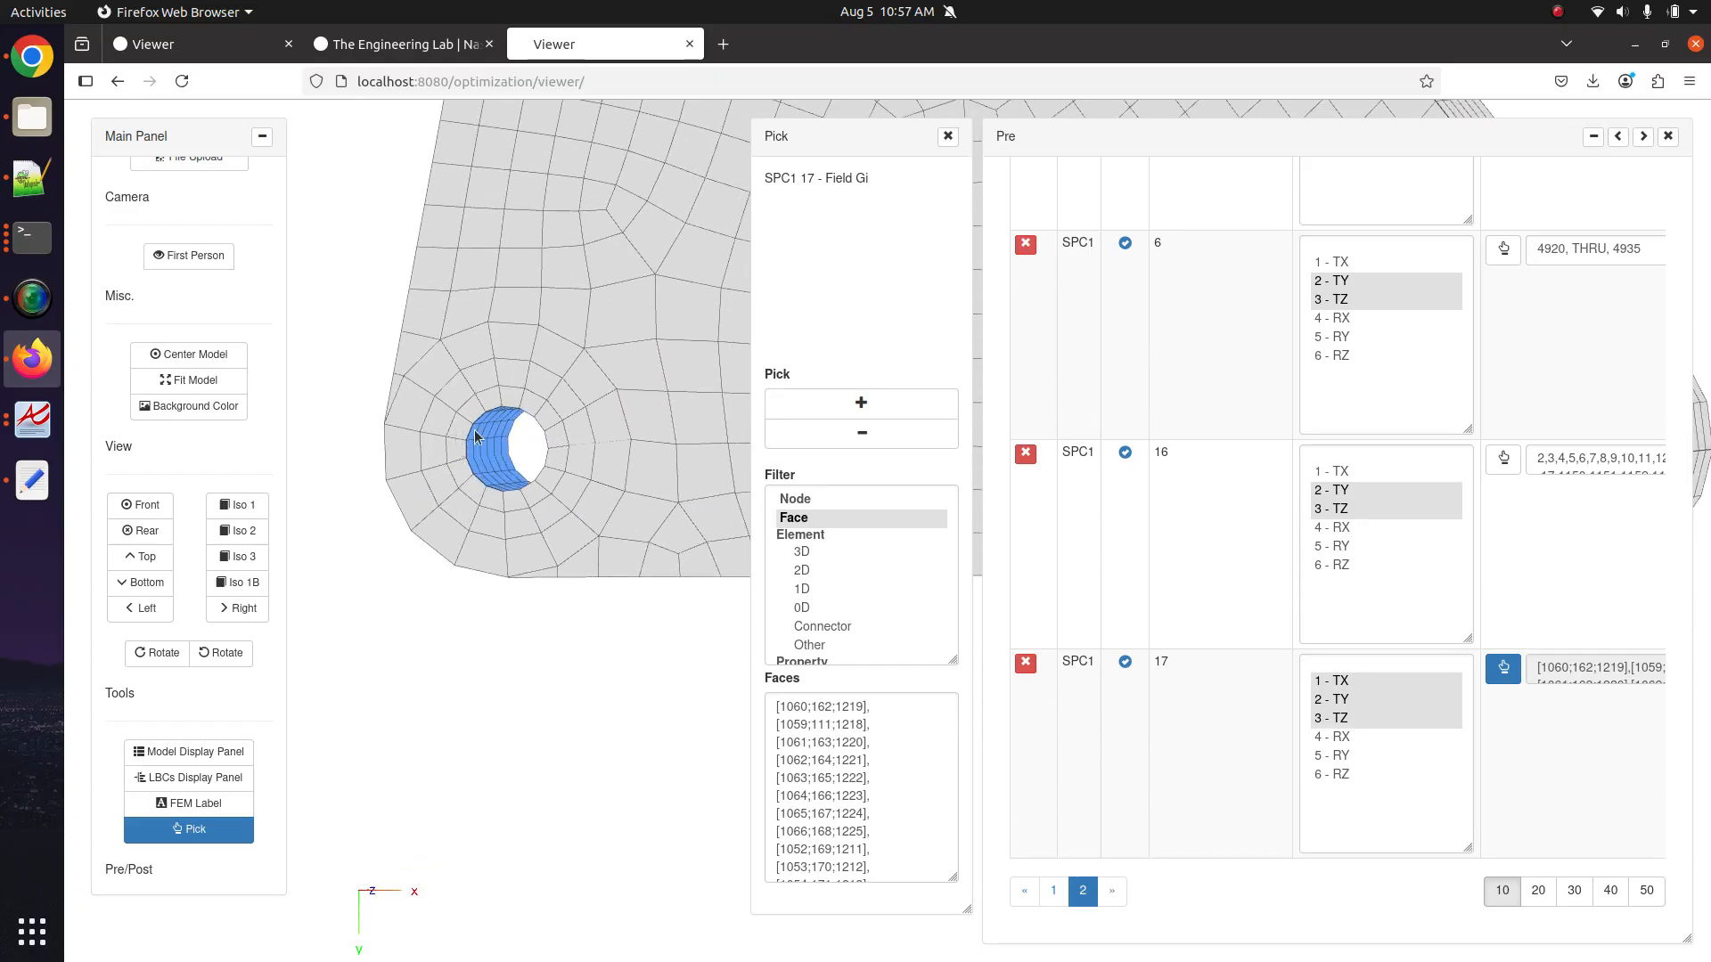
scroll(475, 437, up, 2)
scroll(667, 450, up, 2)
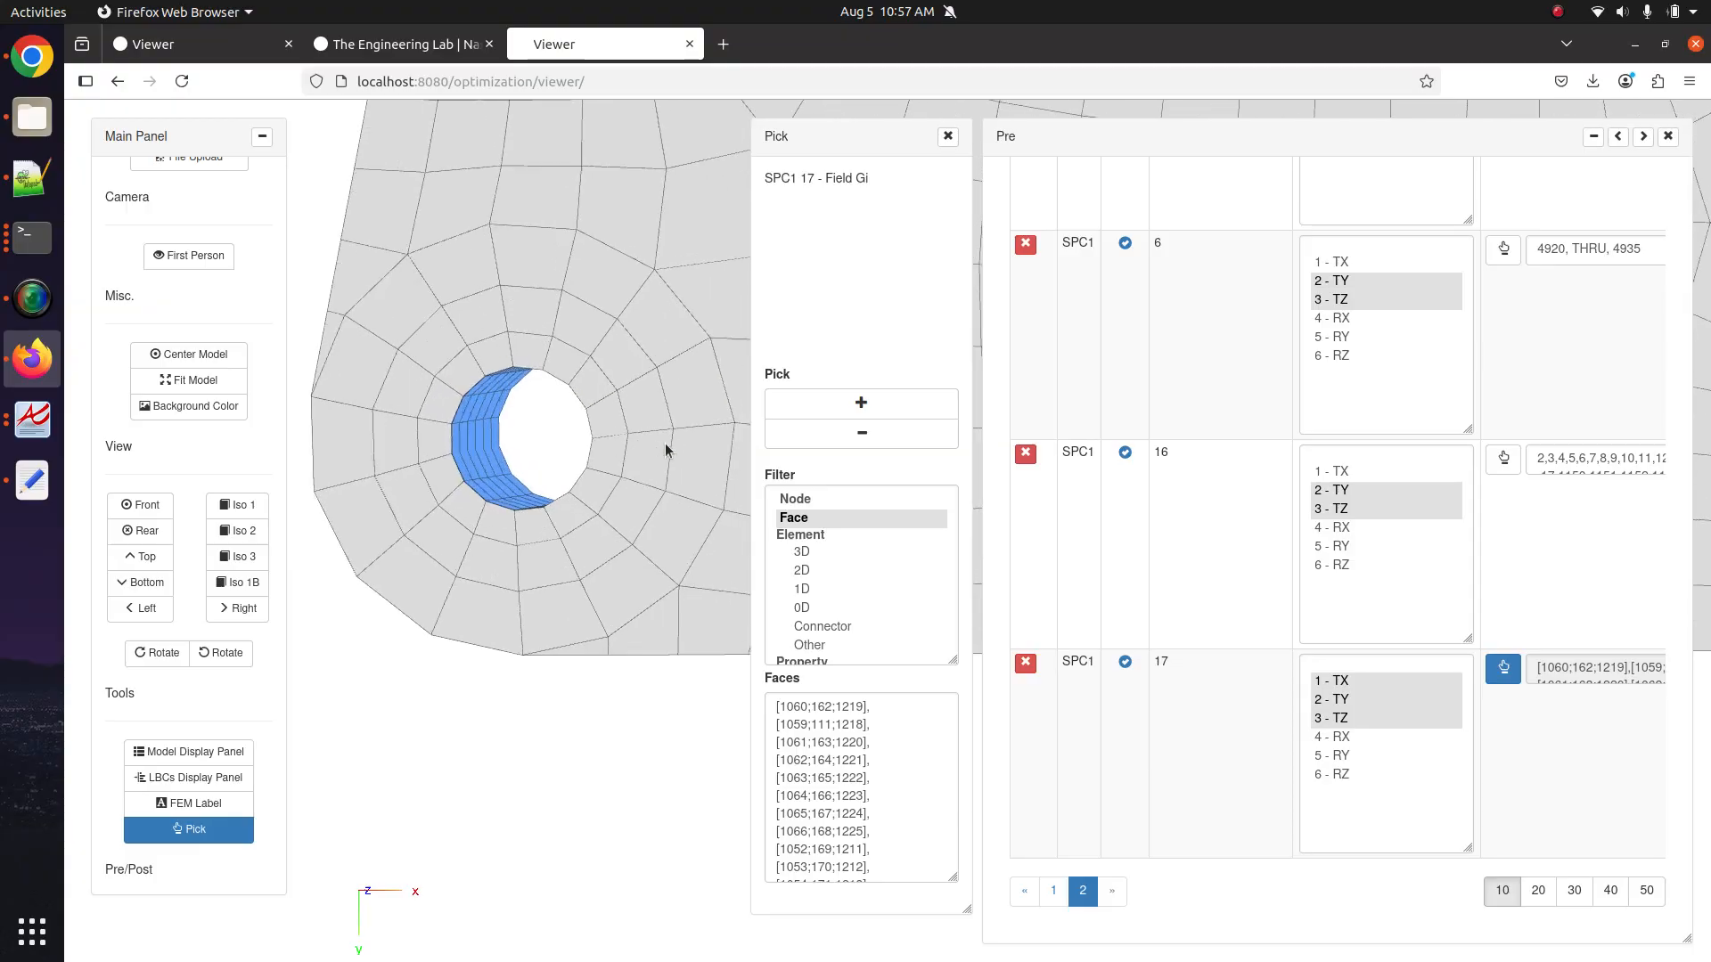
drag(667, 450, 530, 448)
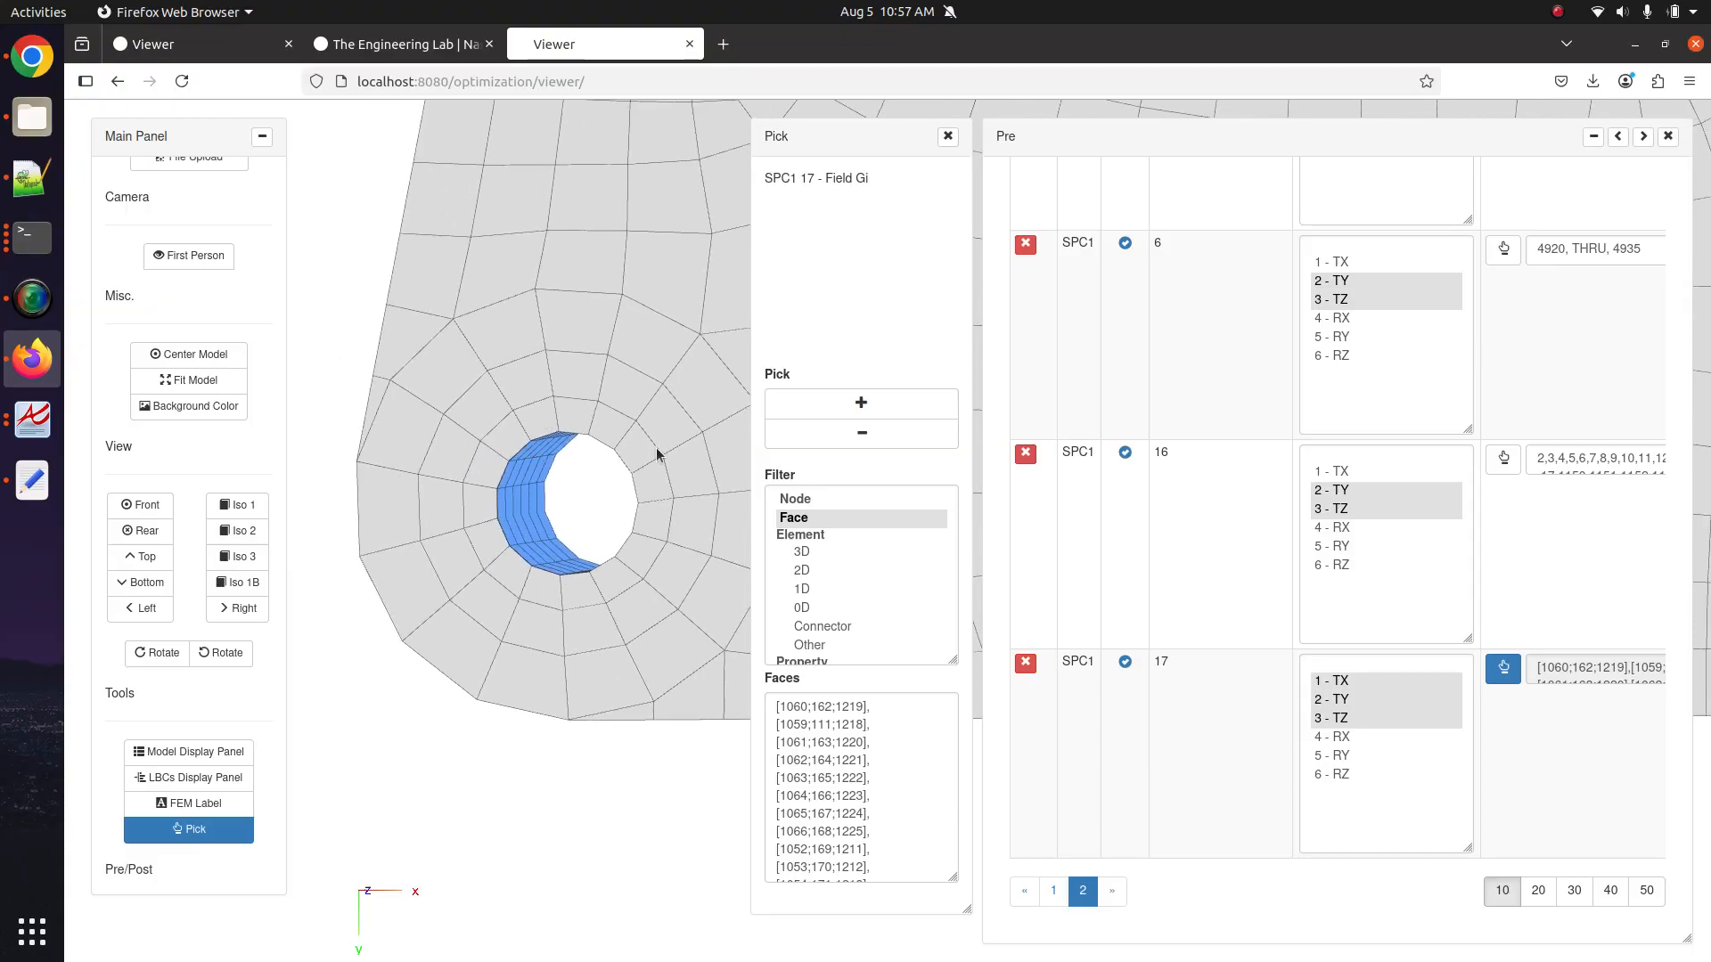
Convert the picked faces to nodes and enlarge row 17's ID field to review nodes 111 through 4995.
click(798, 501)
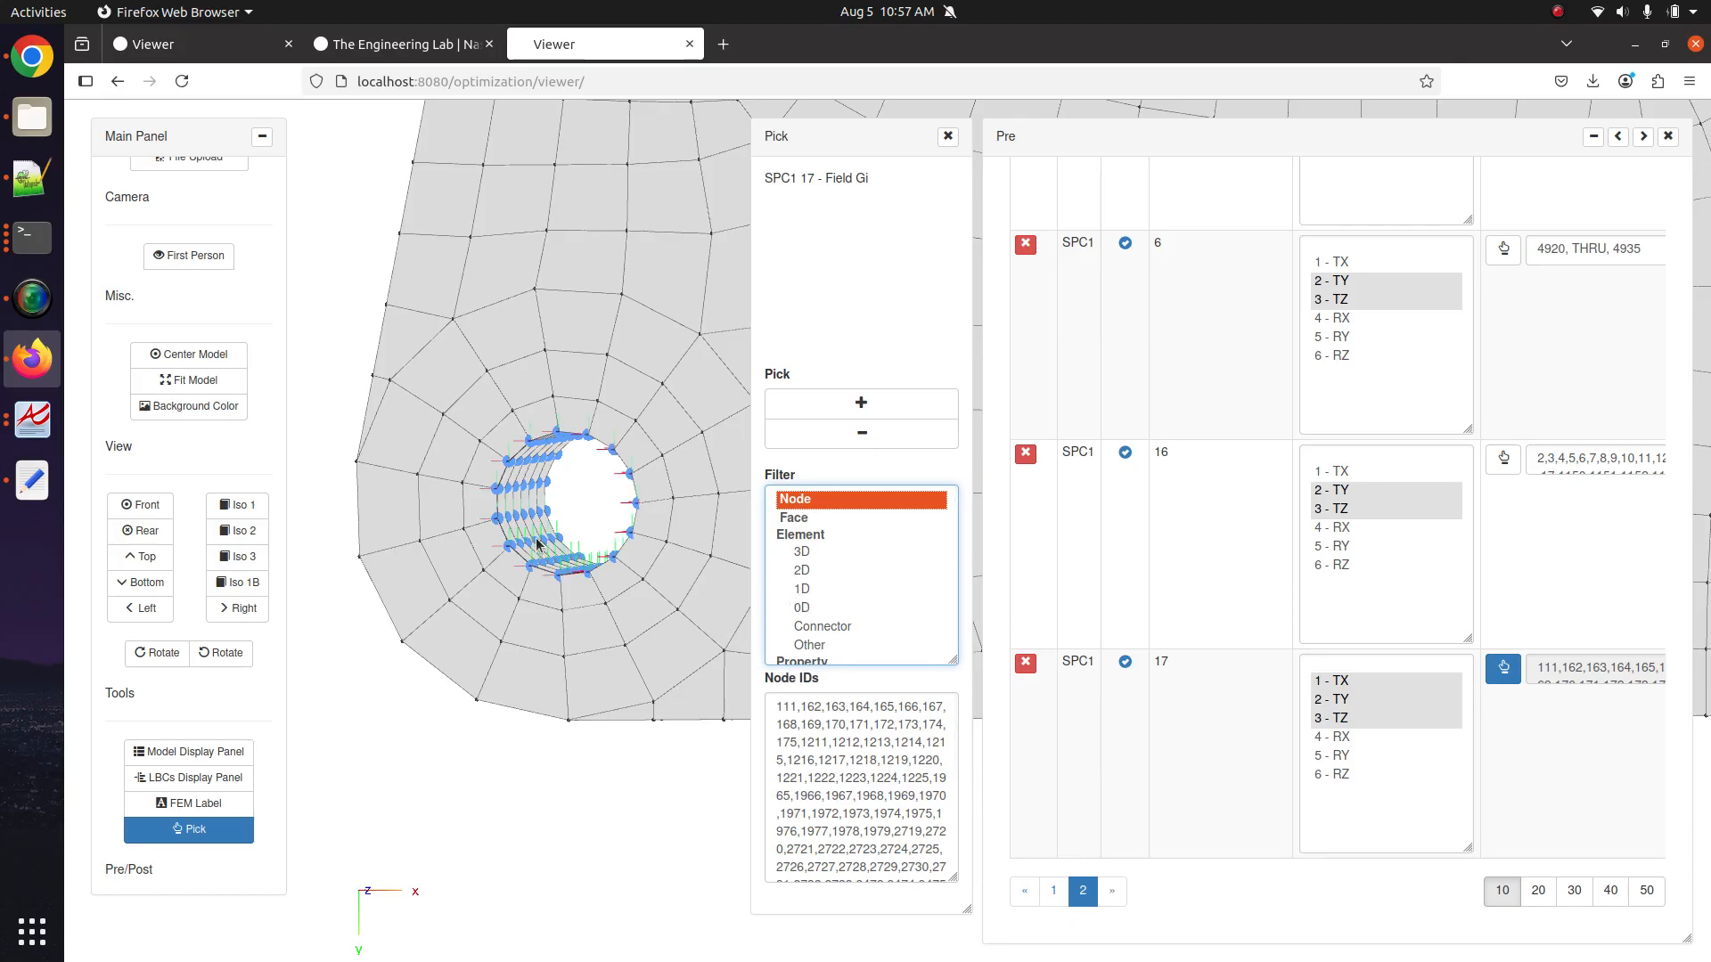
click(1617, 137)
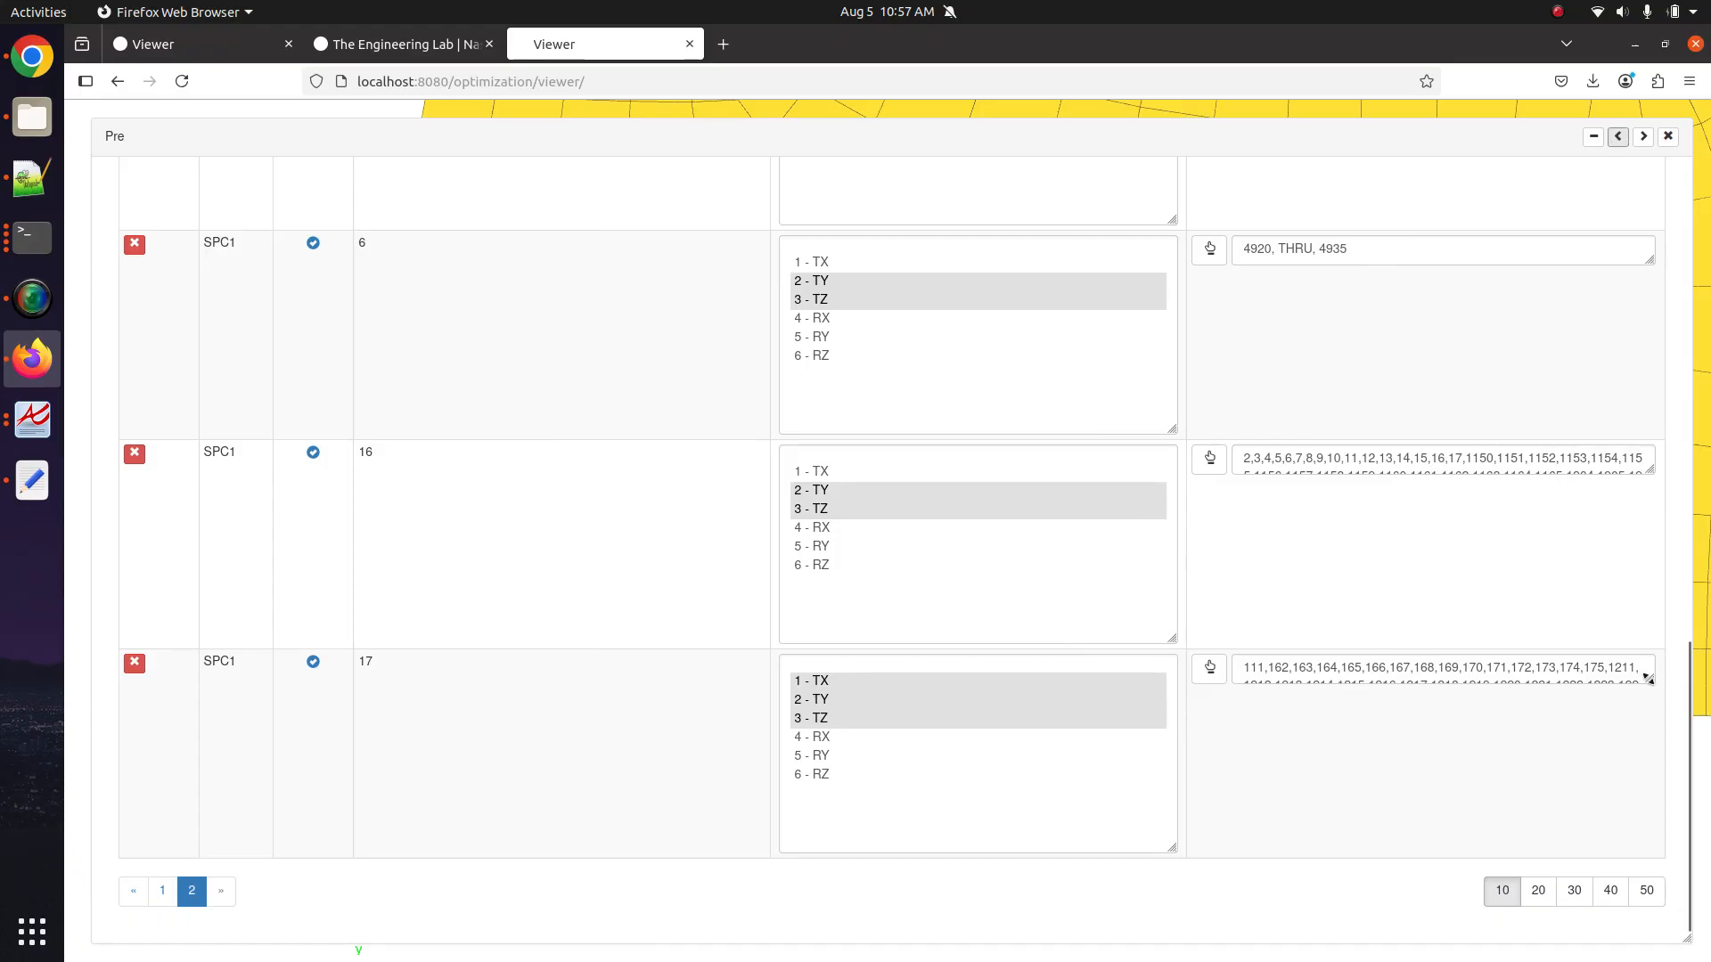
drag(1648, 679, 1690, 839)
drag(1228, 823, 957, 631)
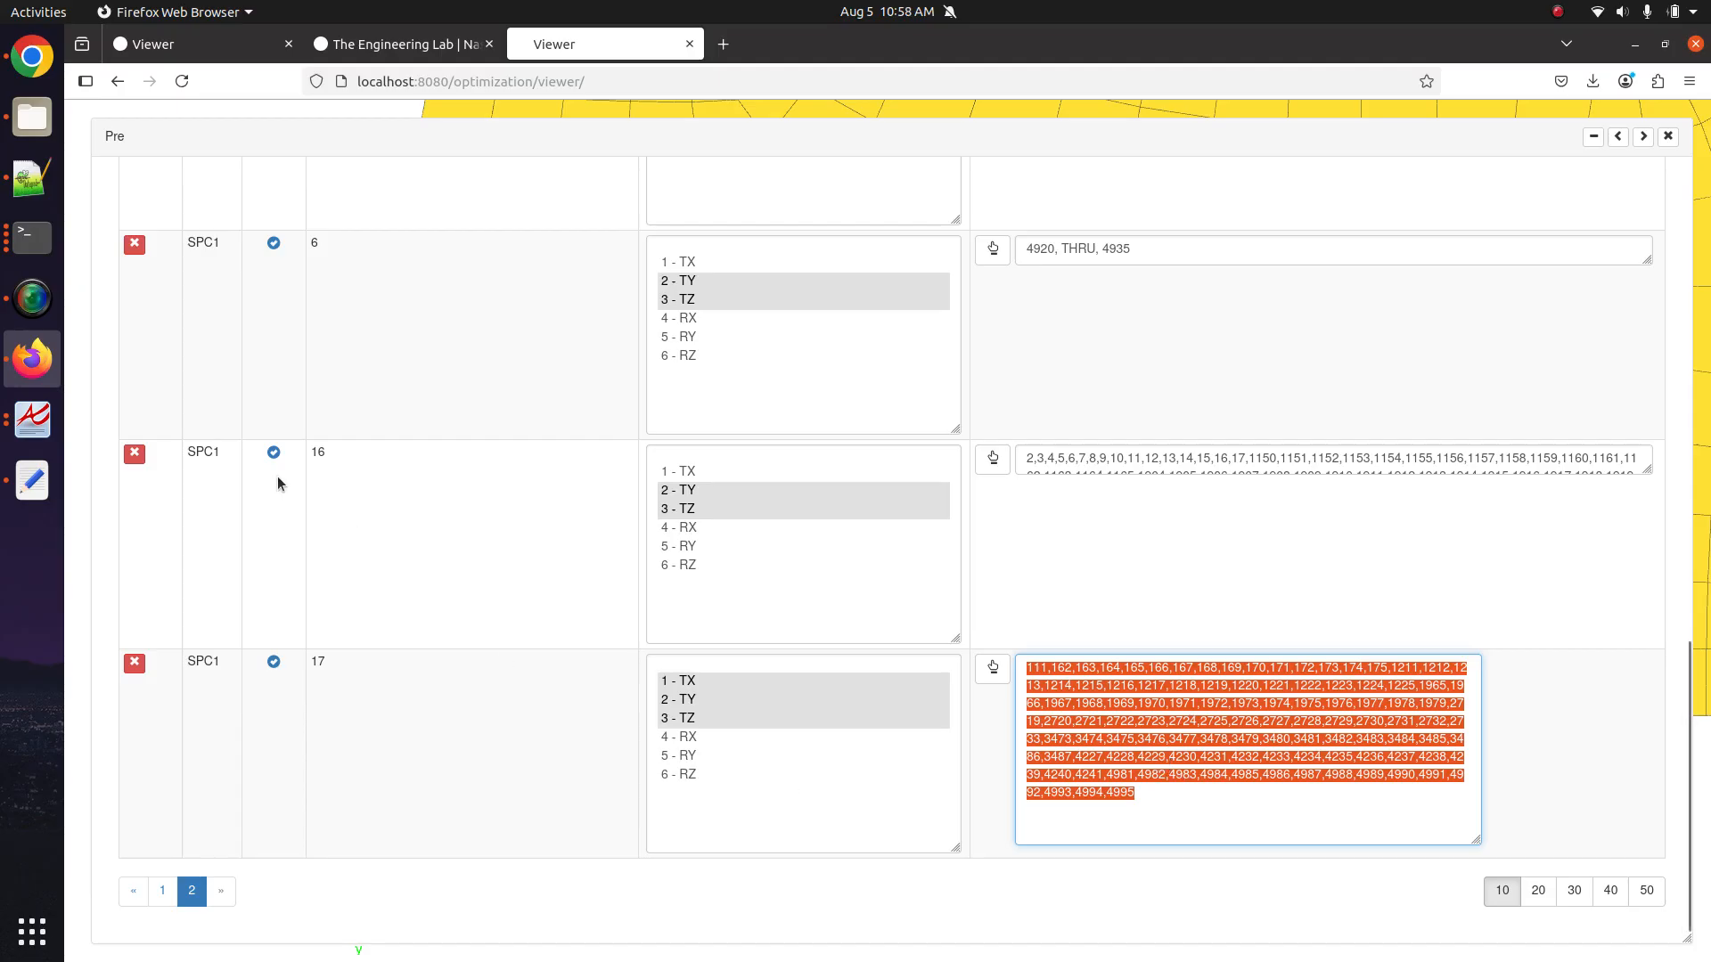
drag(294, 468, 357, 566)
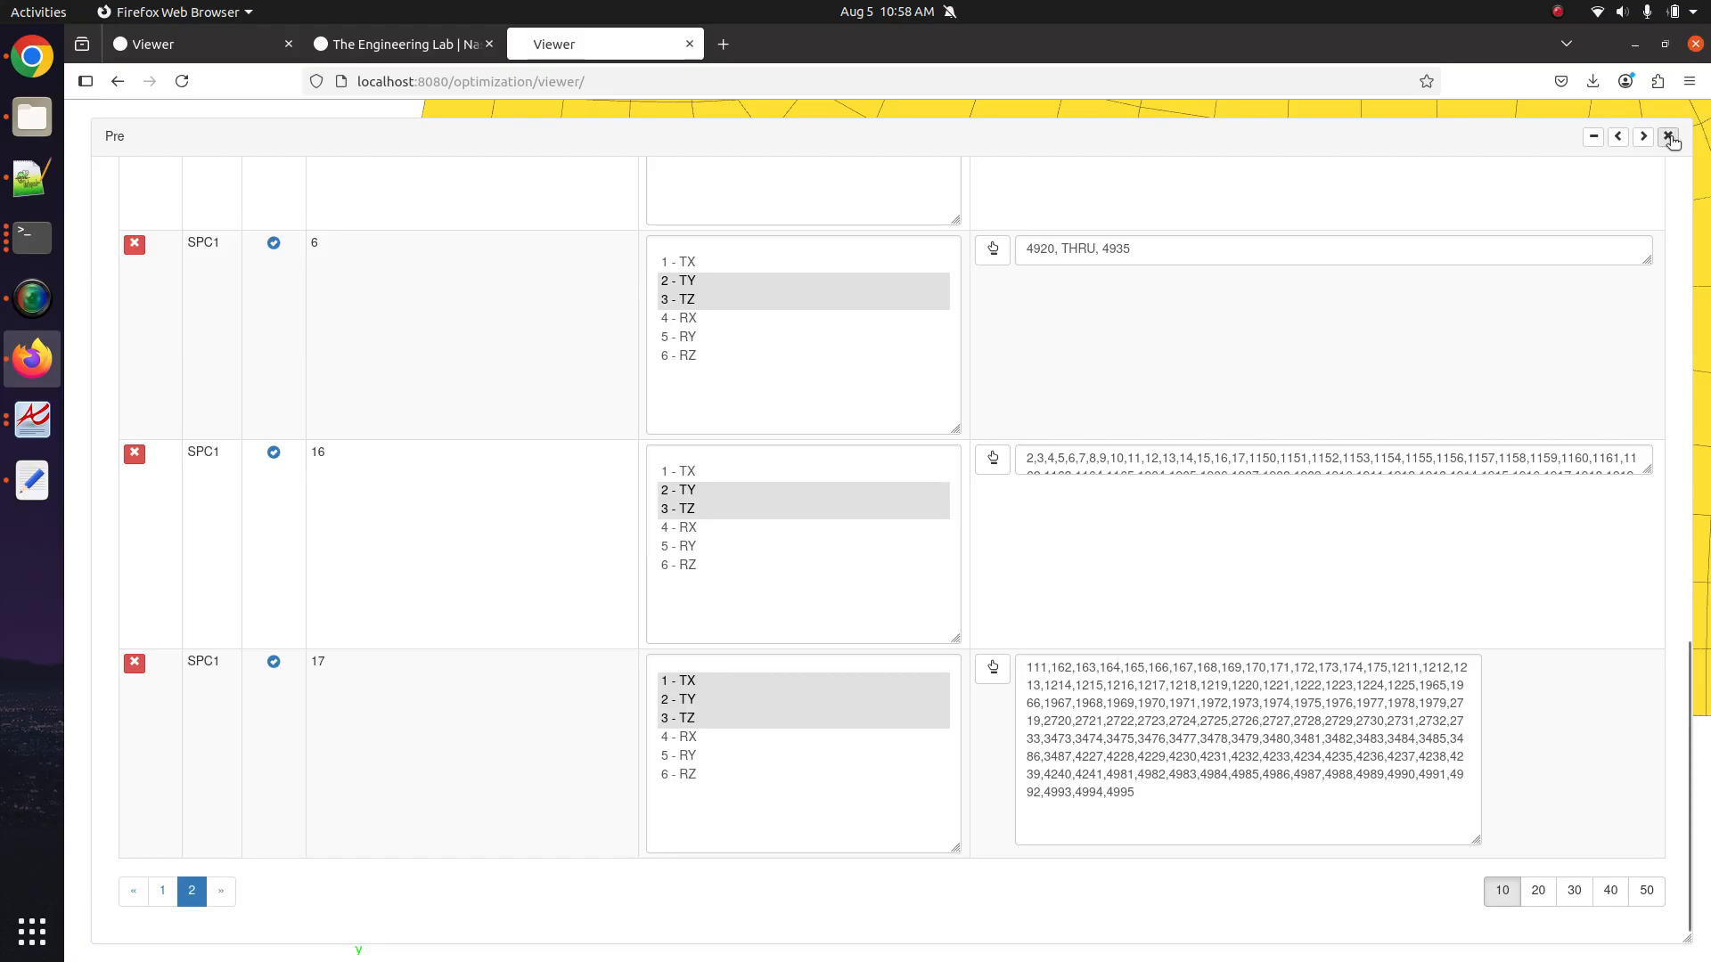
Create blank FORCE entries SID 3 and 4, then dock the panel beside the bracket model.
scroll(289, 388, up, 15)
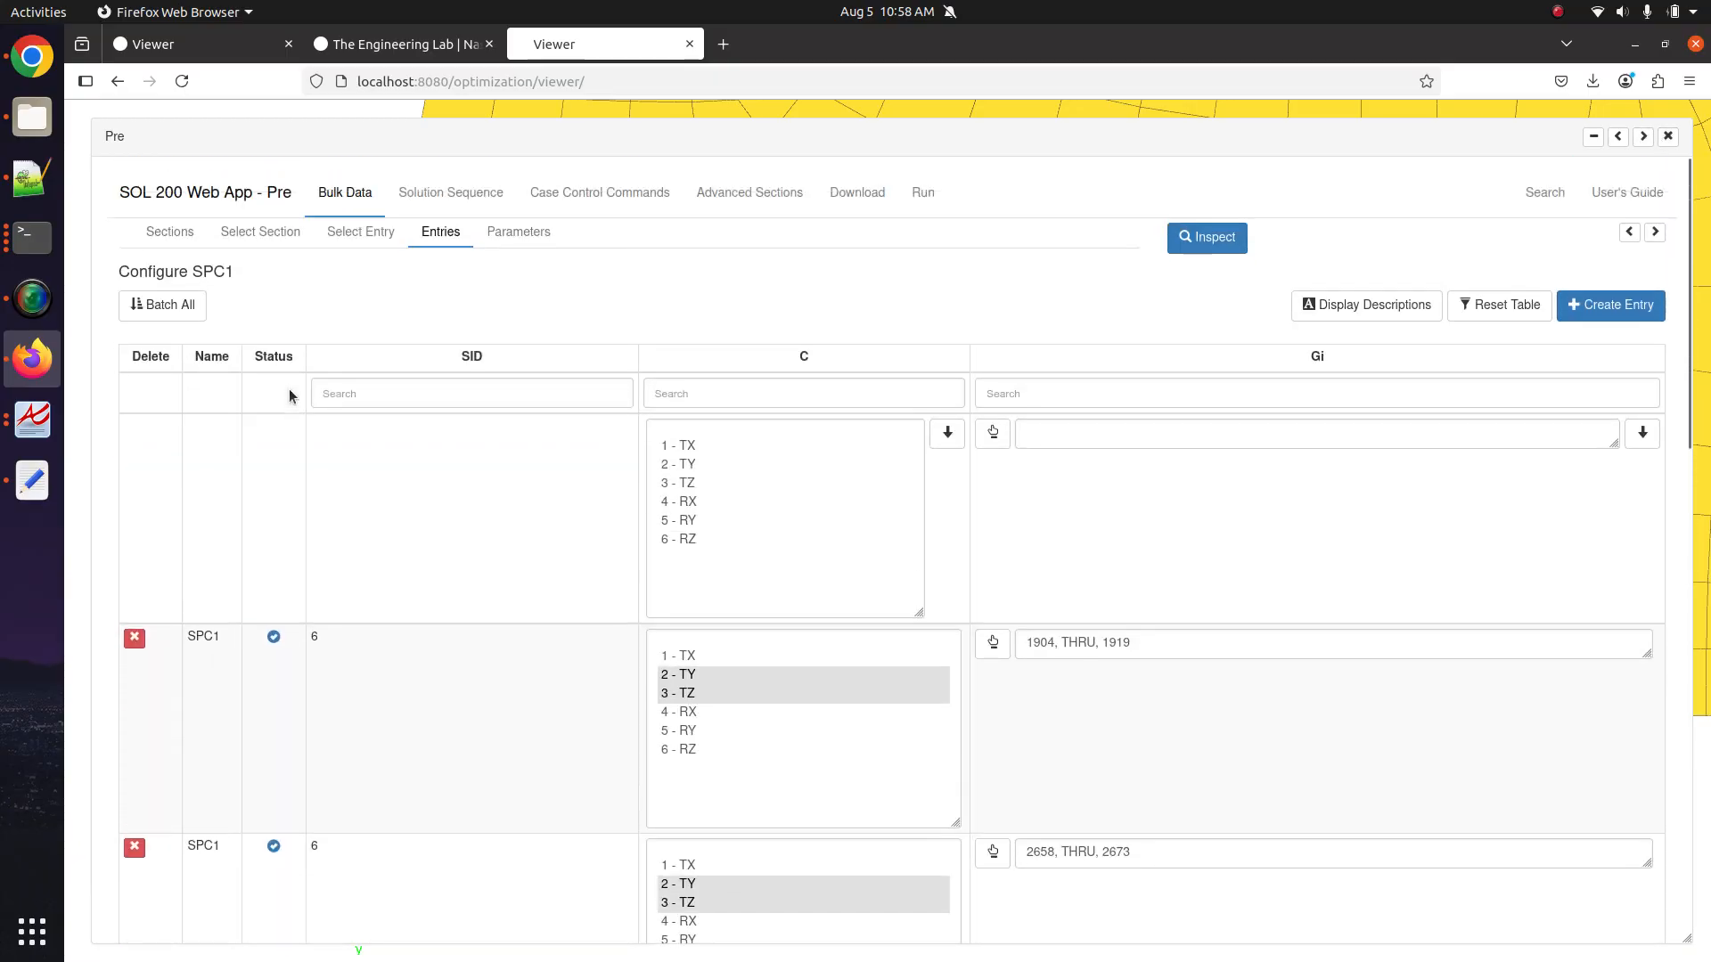
click(358, 231)
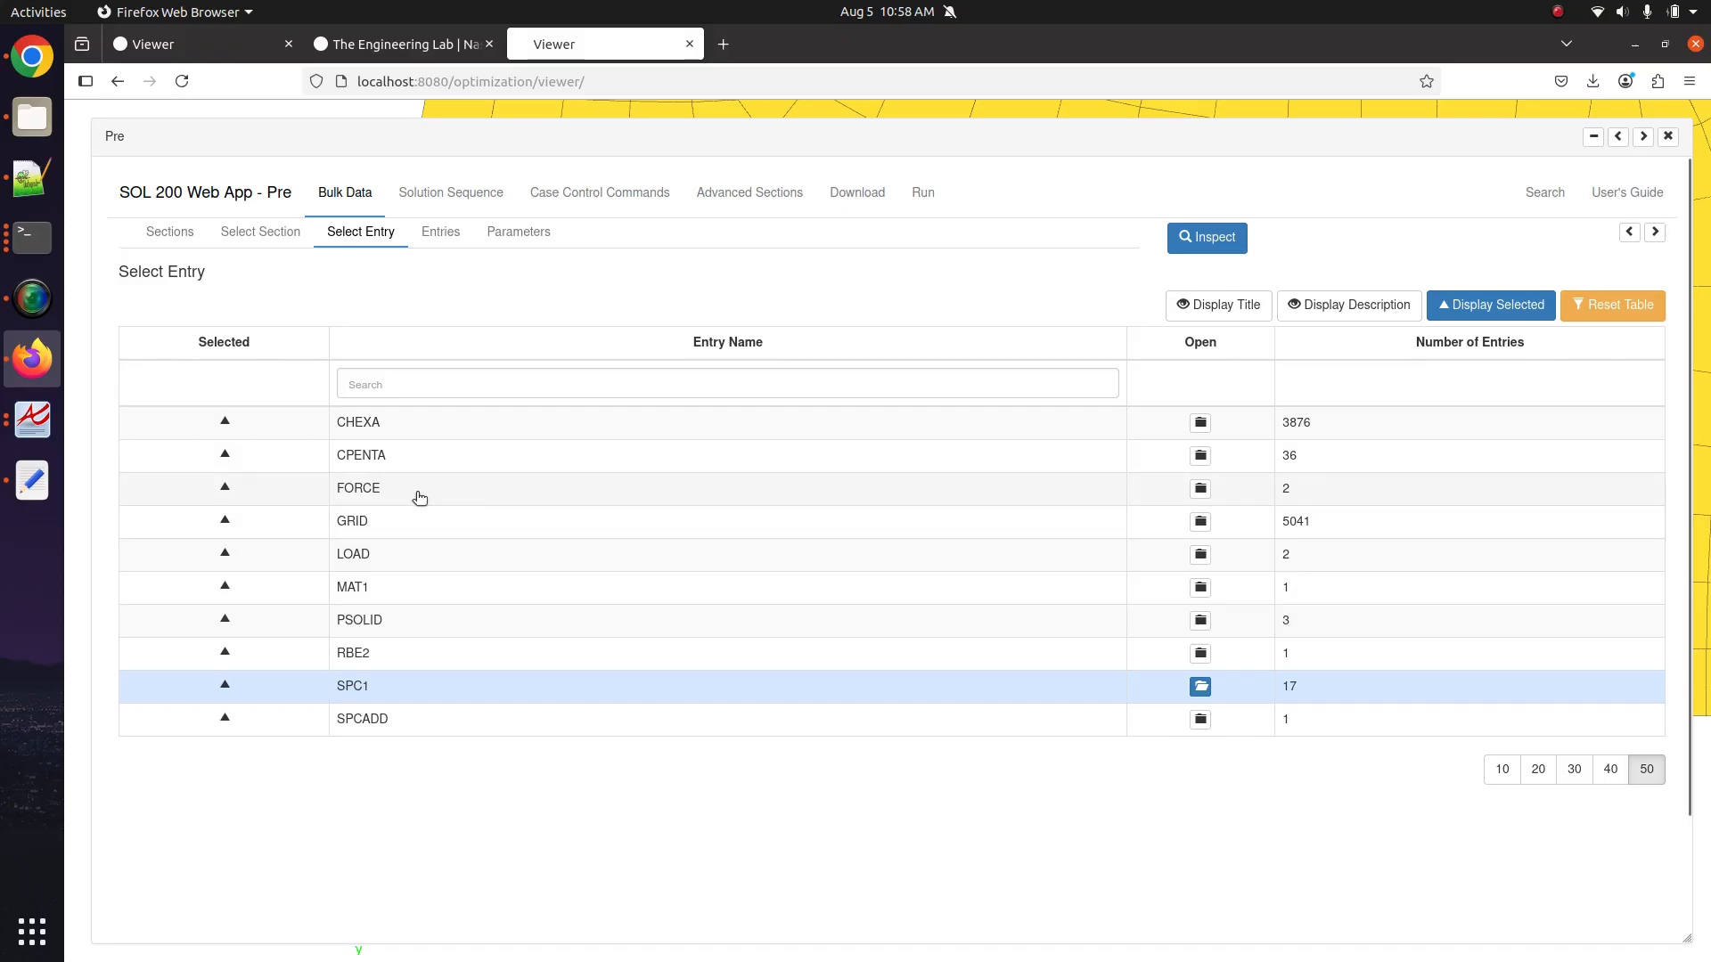
click(1149, 497)
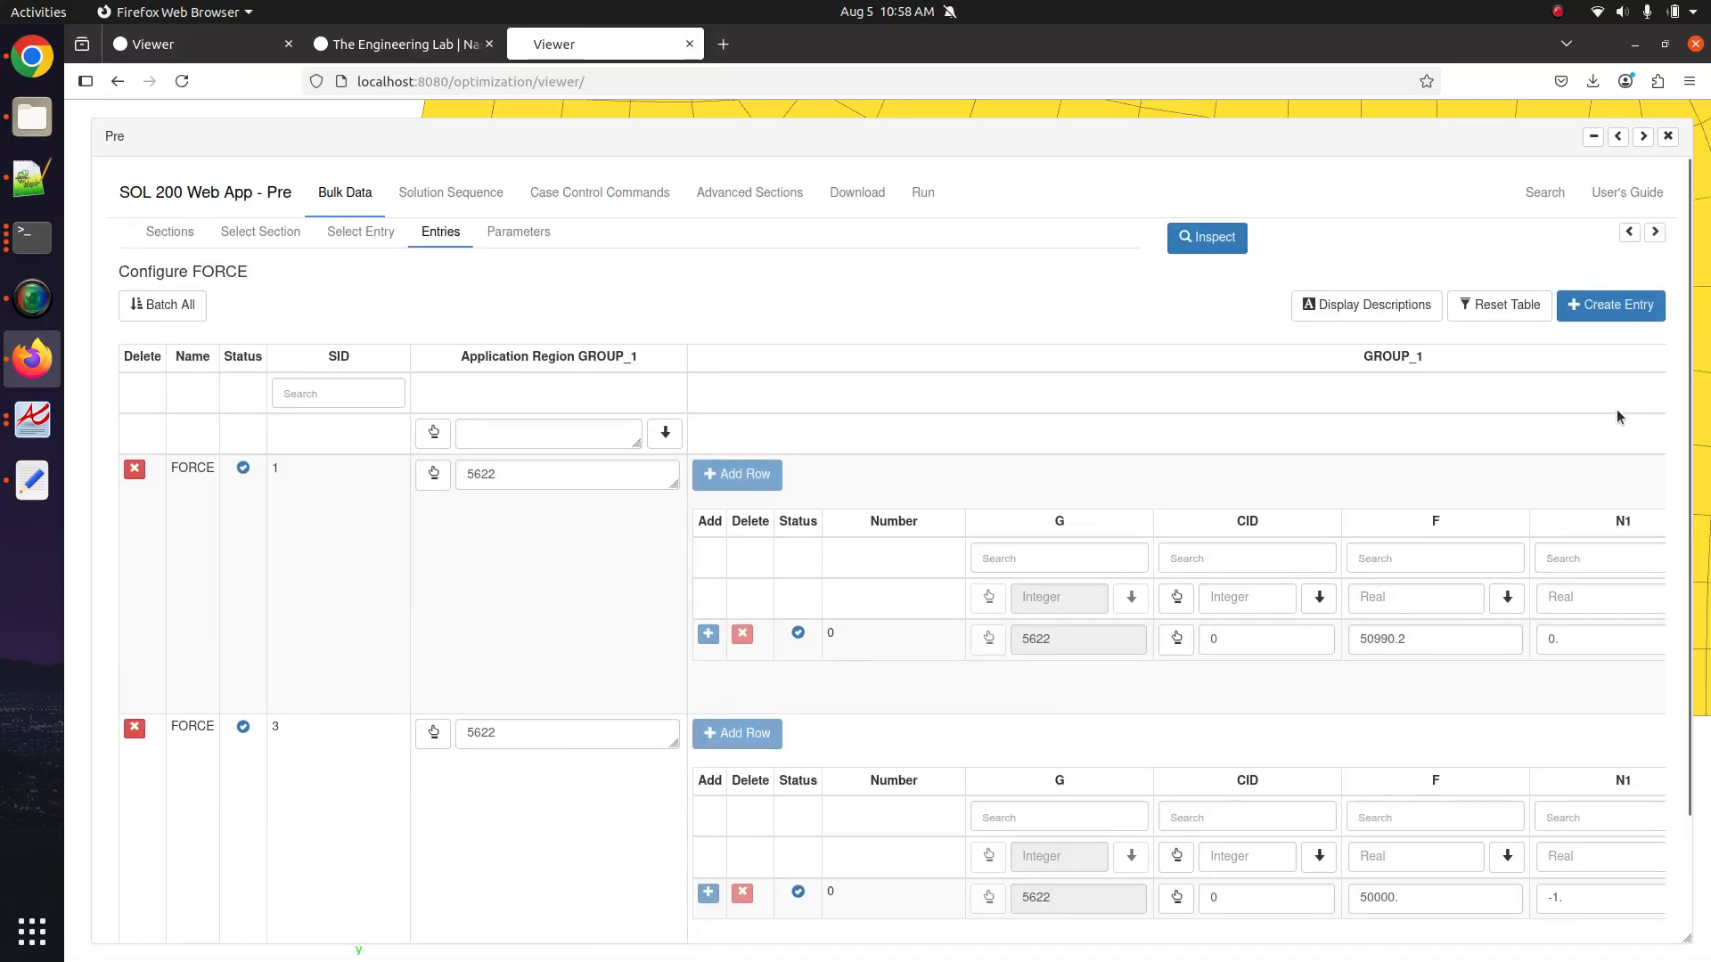
click(1627, 308)
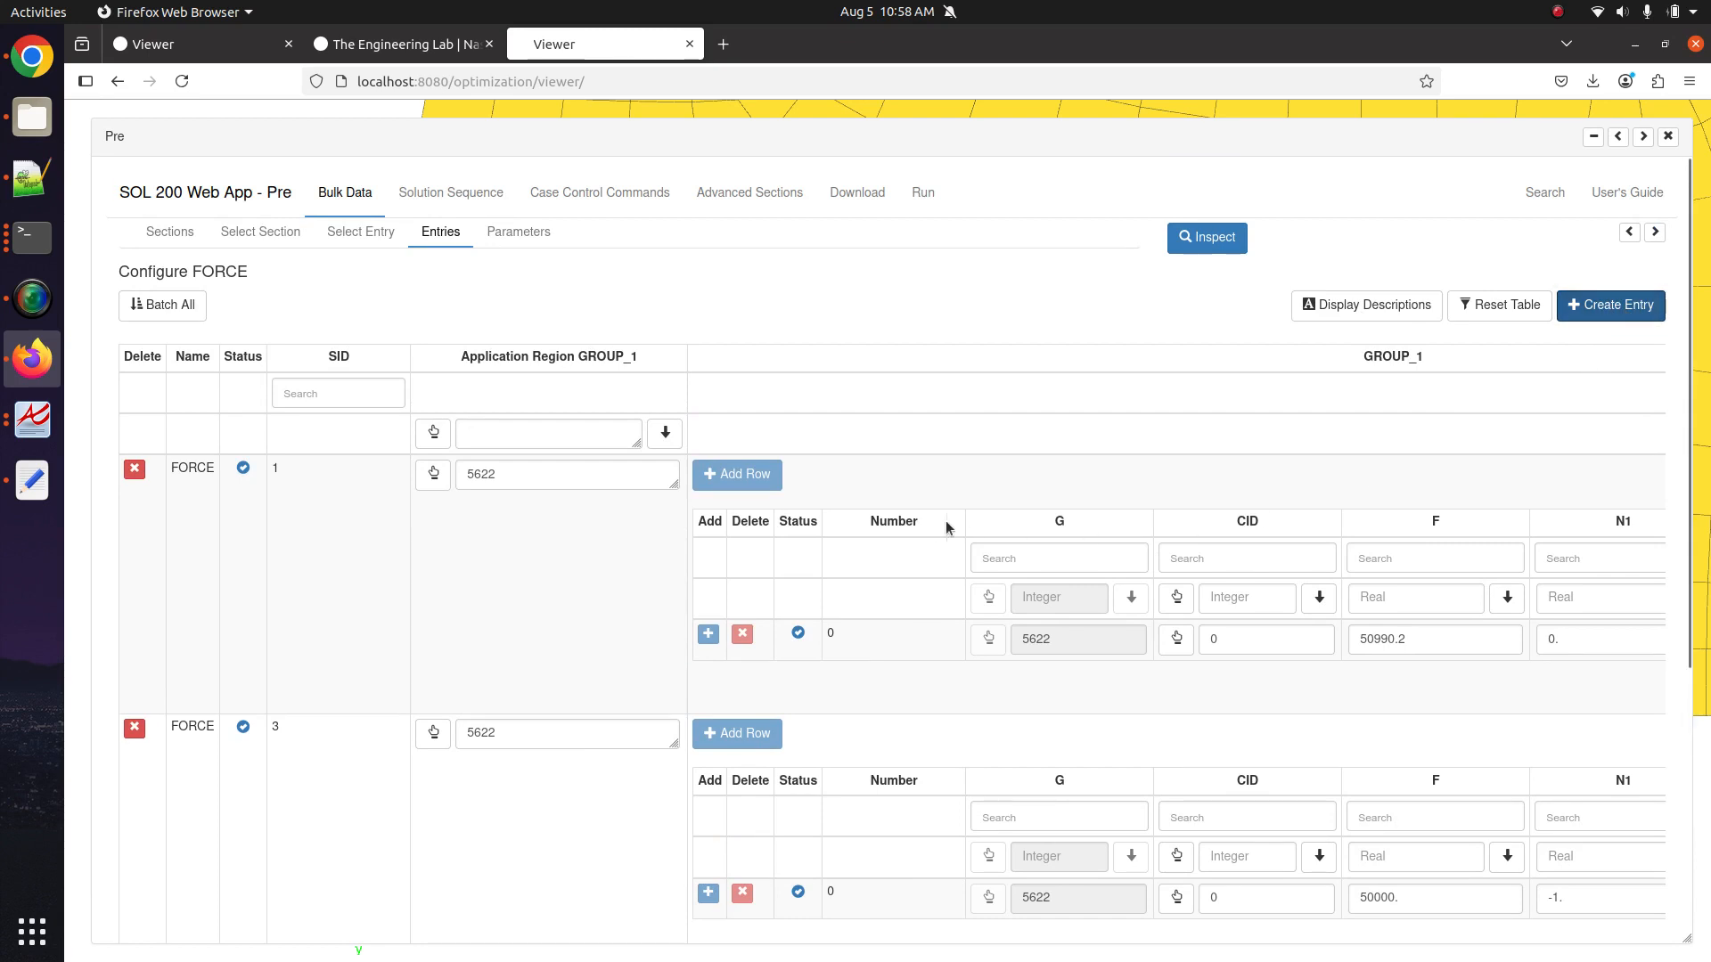
scroll(936, 526, down, 5)
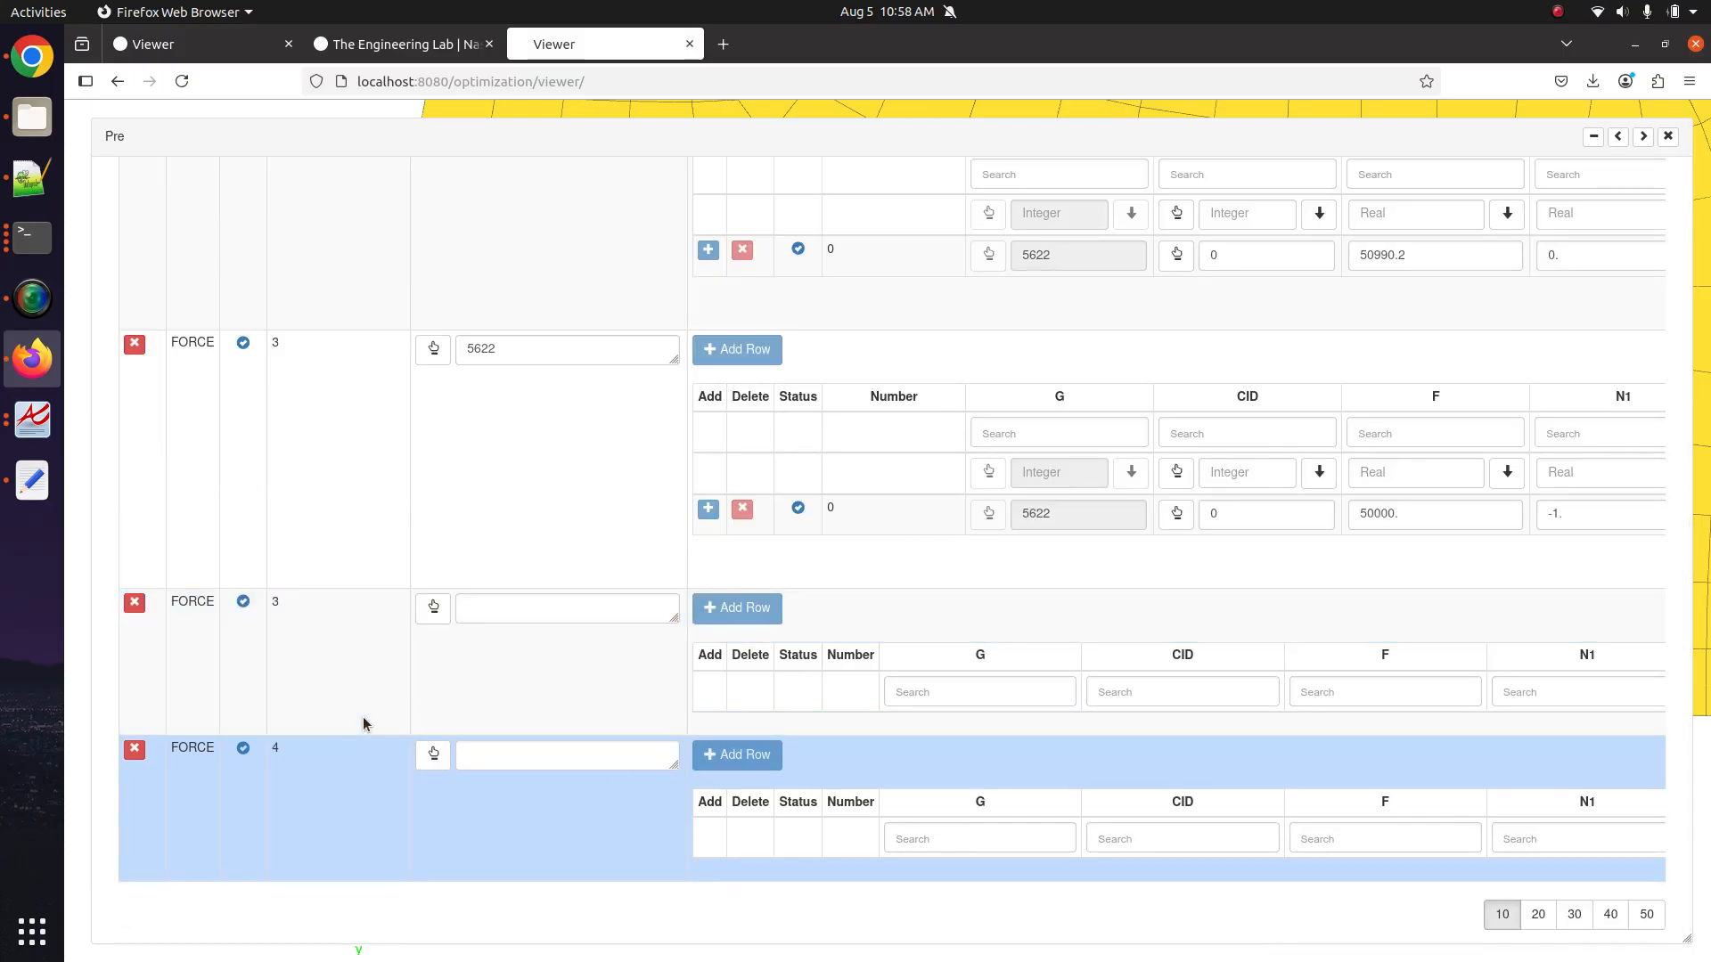
click(1644, 136)
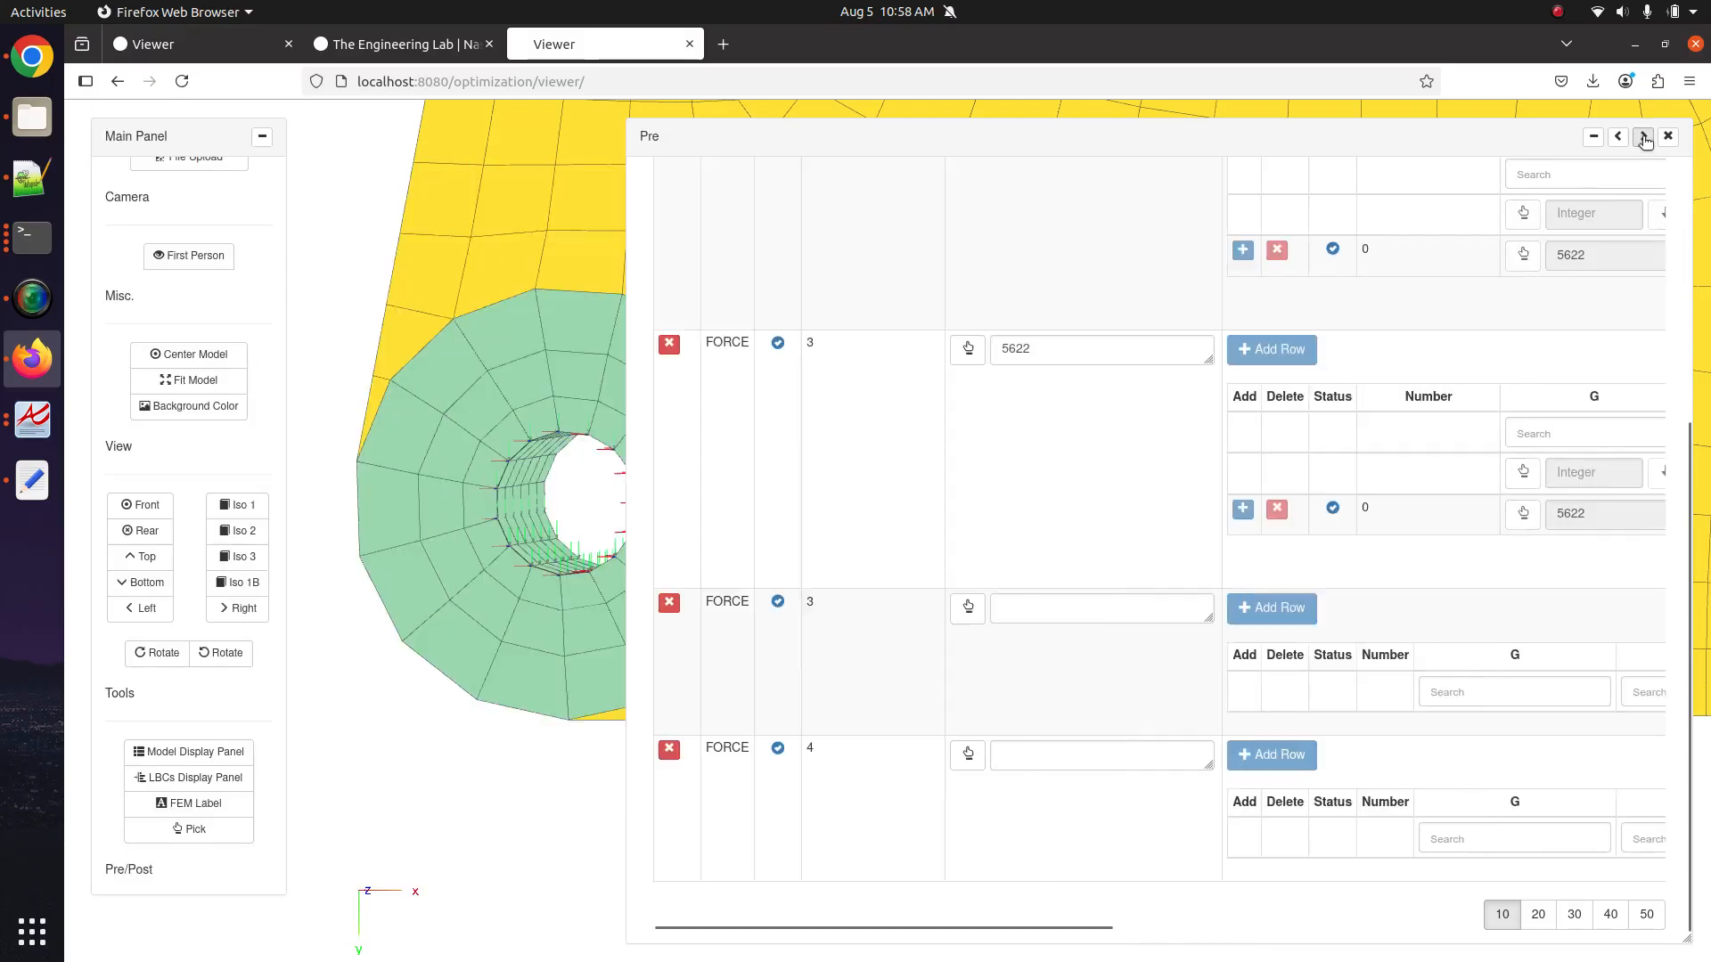
Zoom and pan the viewer onto the bolt hole and its RBE2 spider centre.
scroll(580, 483, down, 10)
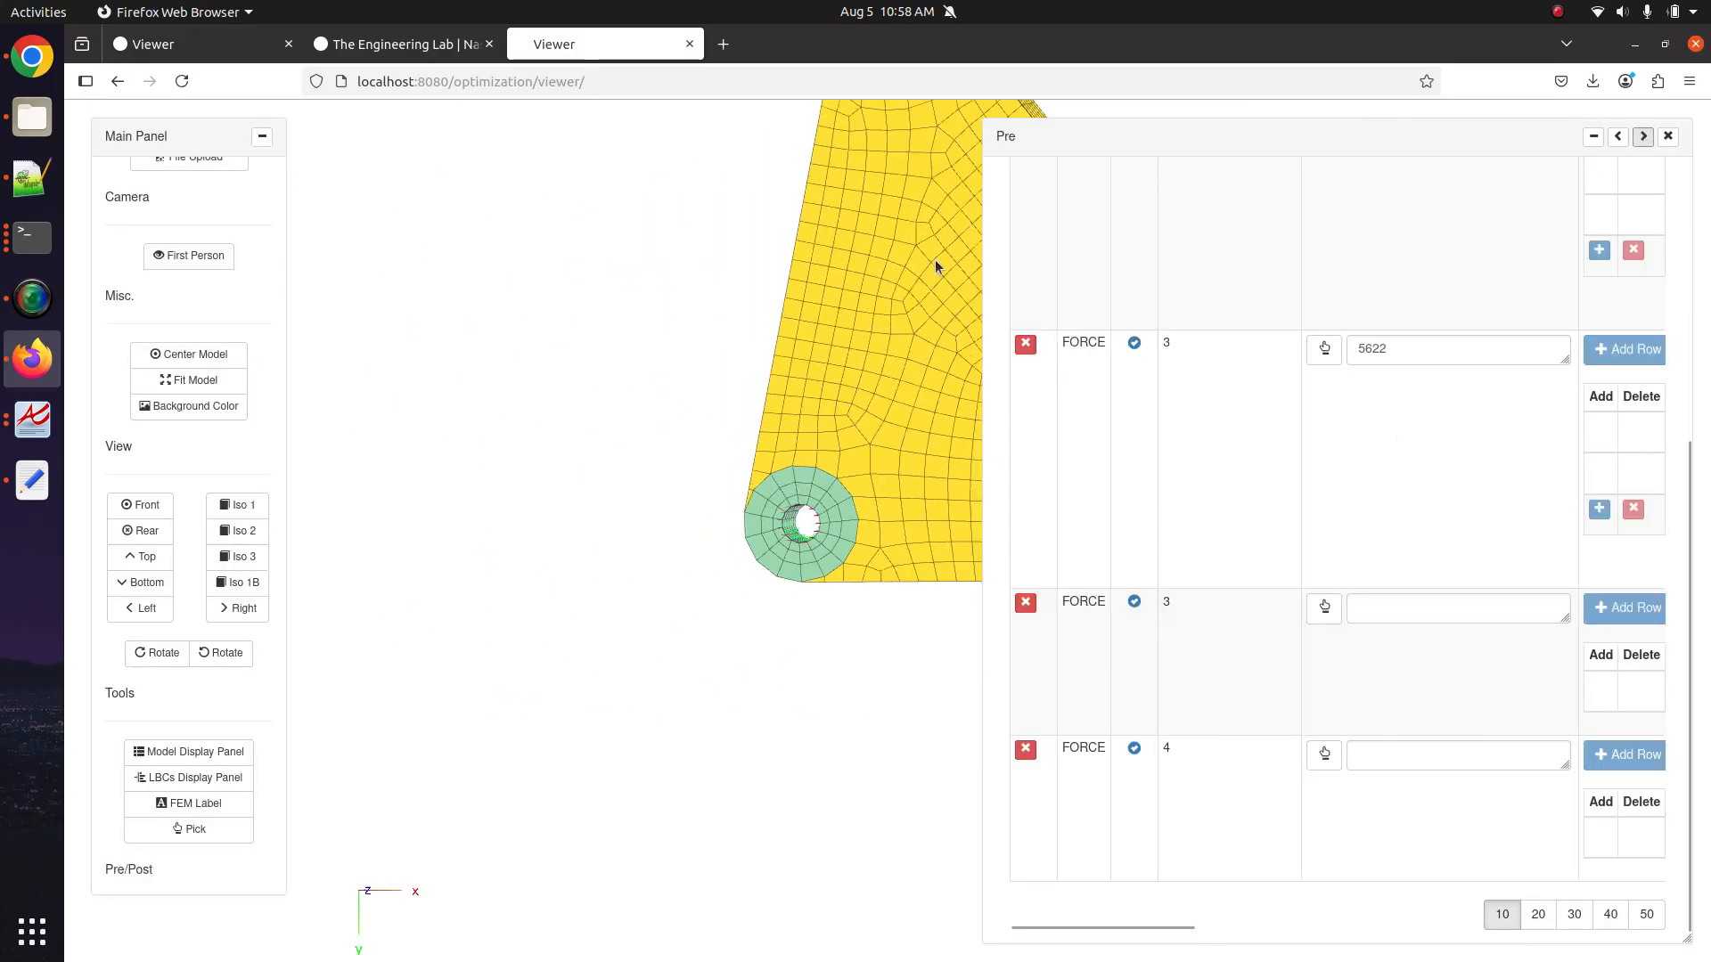
drag(934, 259, 834, 385)
drag(595, 253, 757, 405)
scroll(757, 405, up, 5)
drag(685, 339, 688, 478)
scroll(761, 479, up, 8)
scroll(732, 483, up, 5)
scroll(731, 481, down, 1)
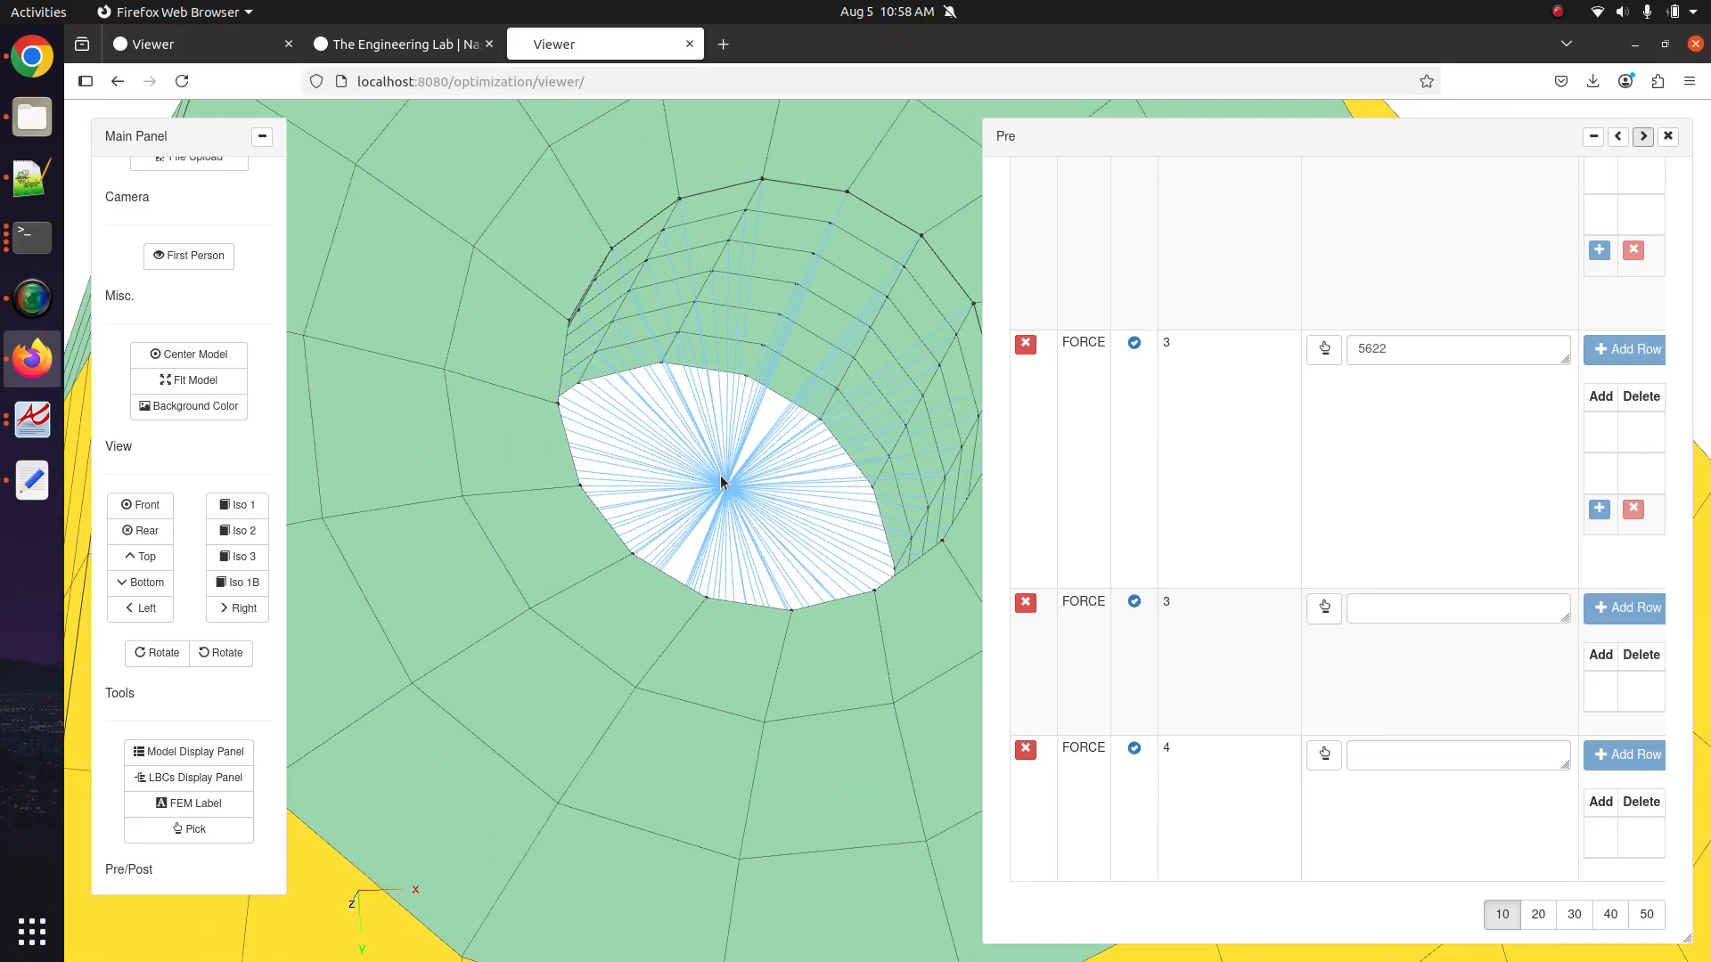
scroll(742, 499, up, 8)
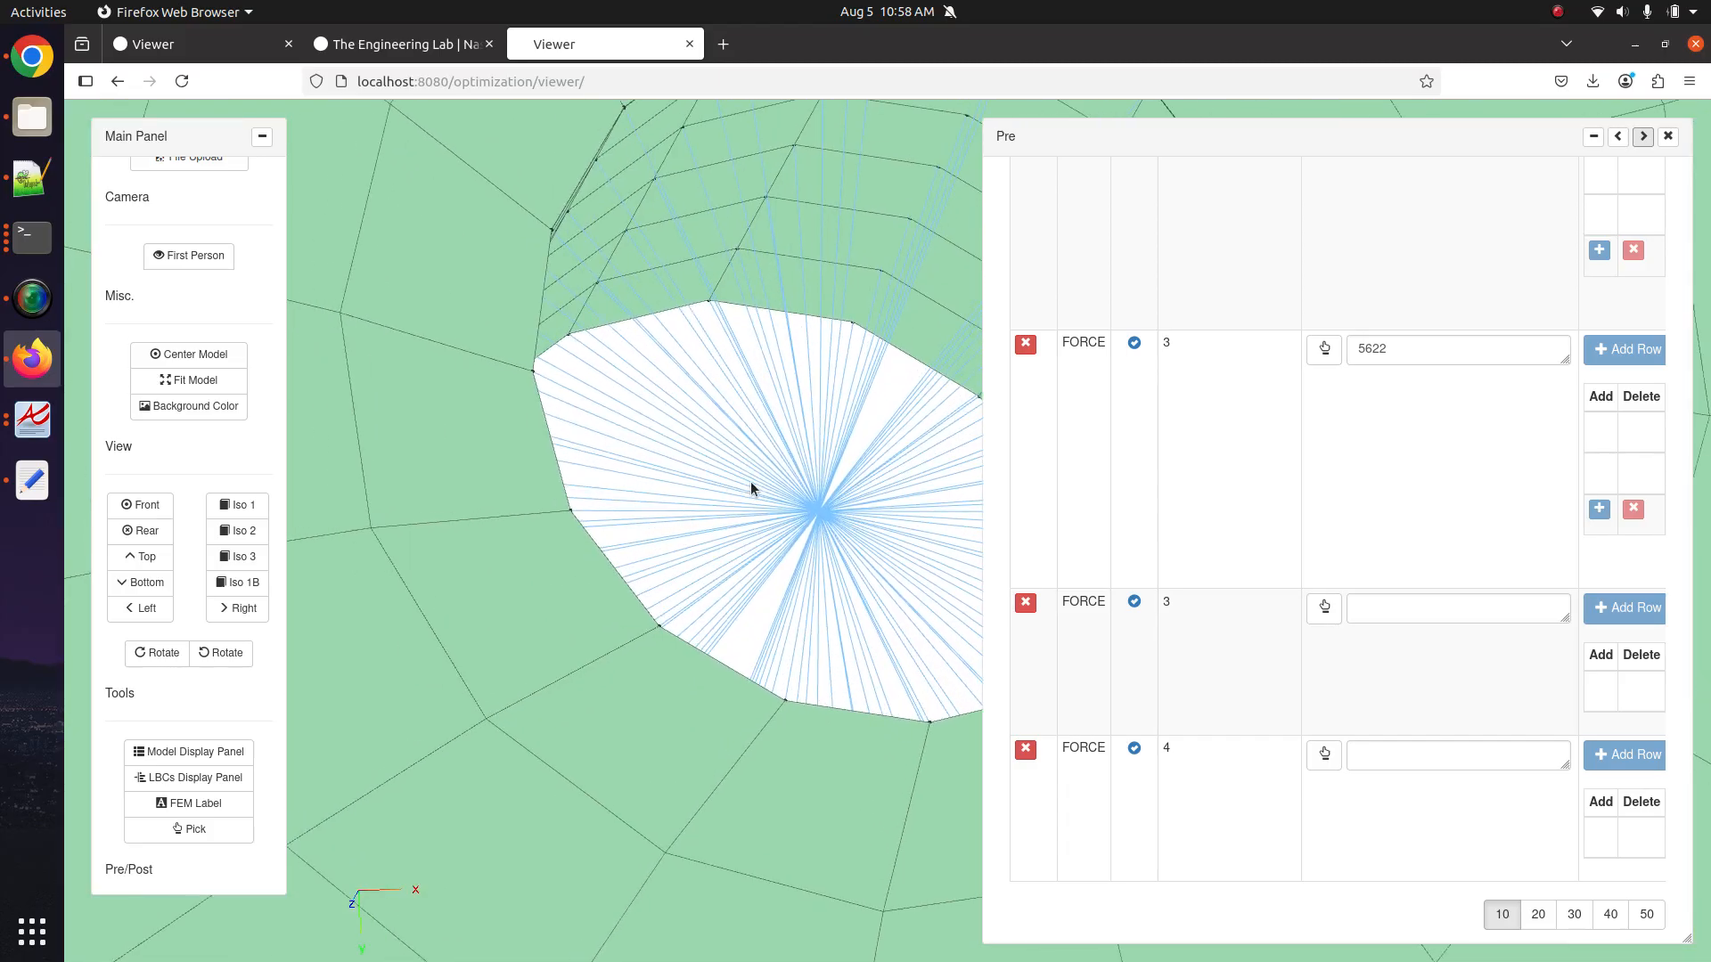
drag(777, 468, 753, 362)
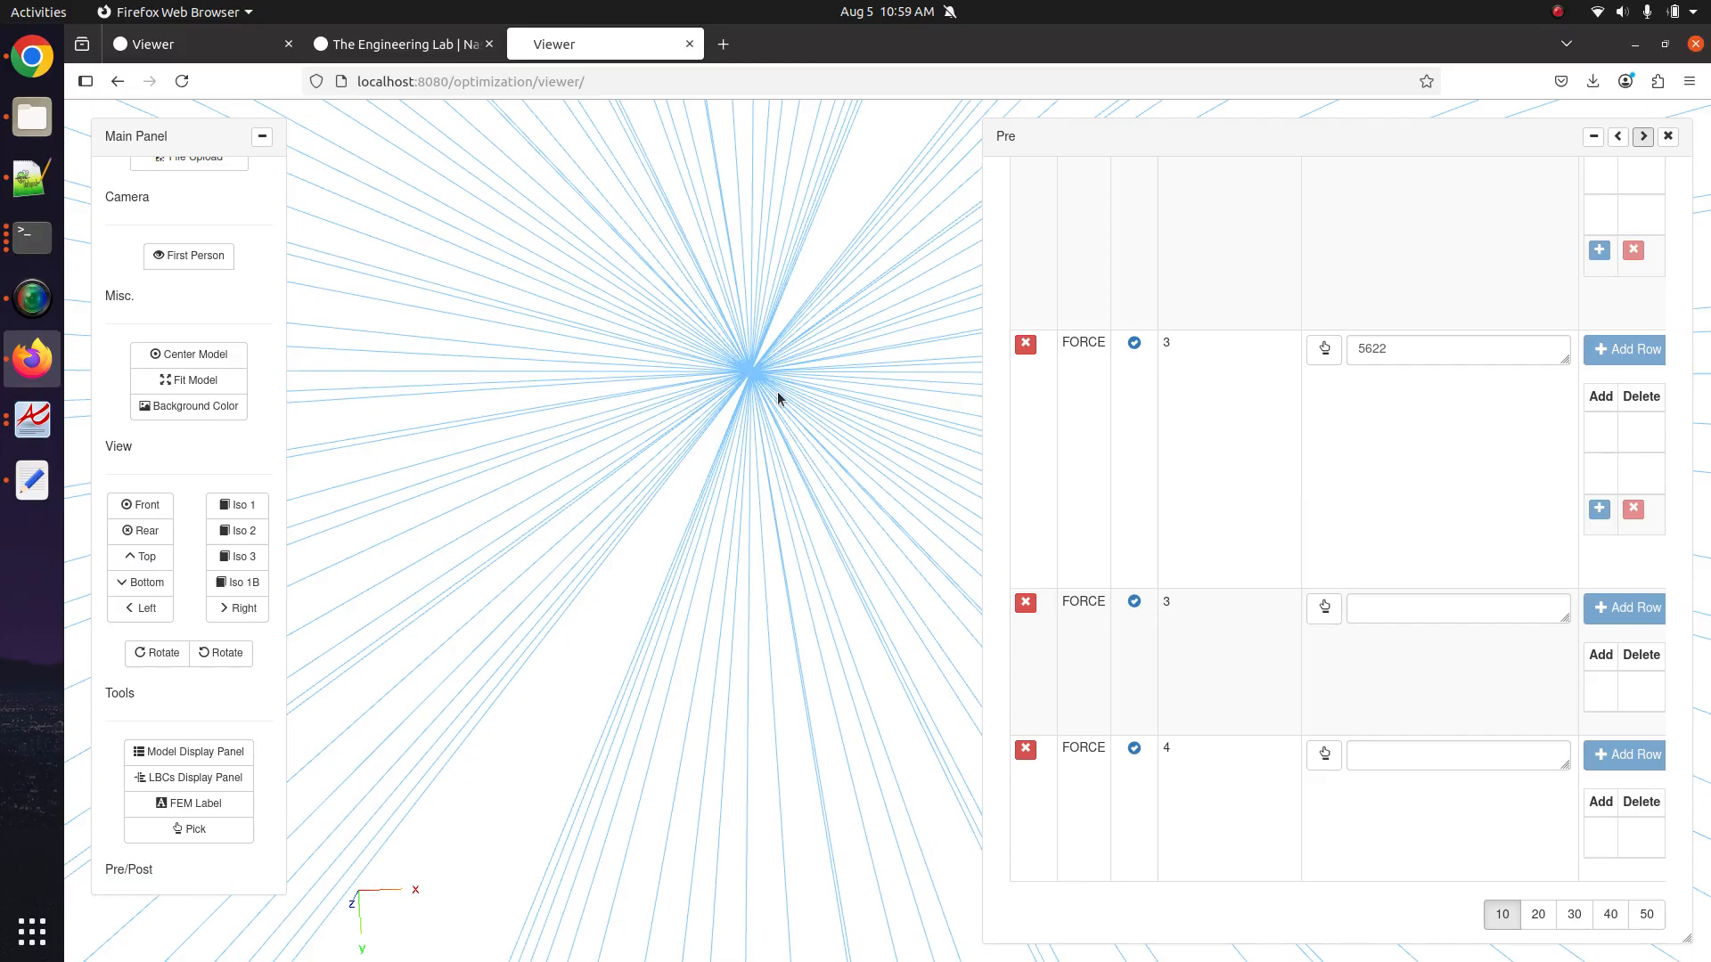
Zoom back out slightly and select the new FORCE 3 entry in the table.
scroll(756, 384, down, 5)
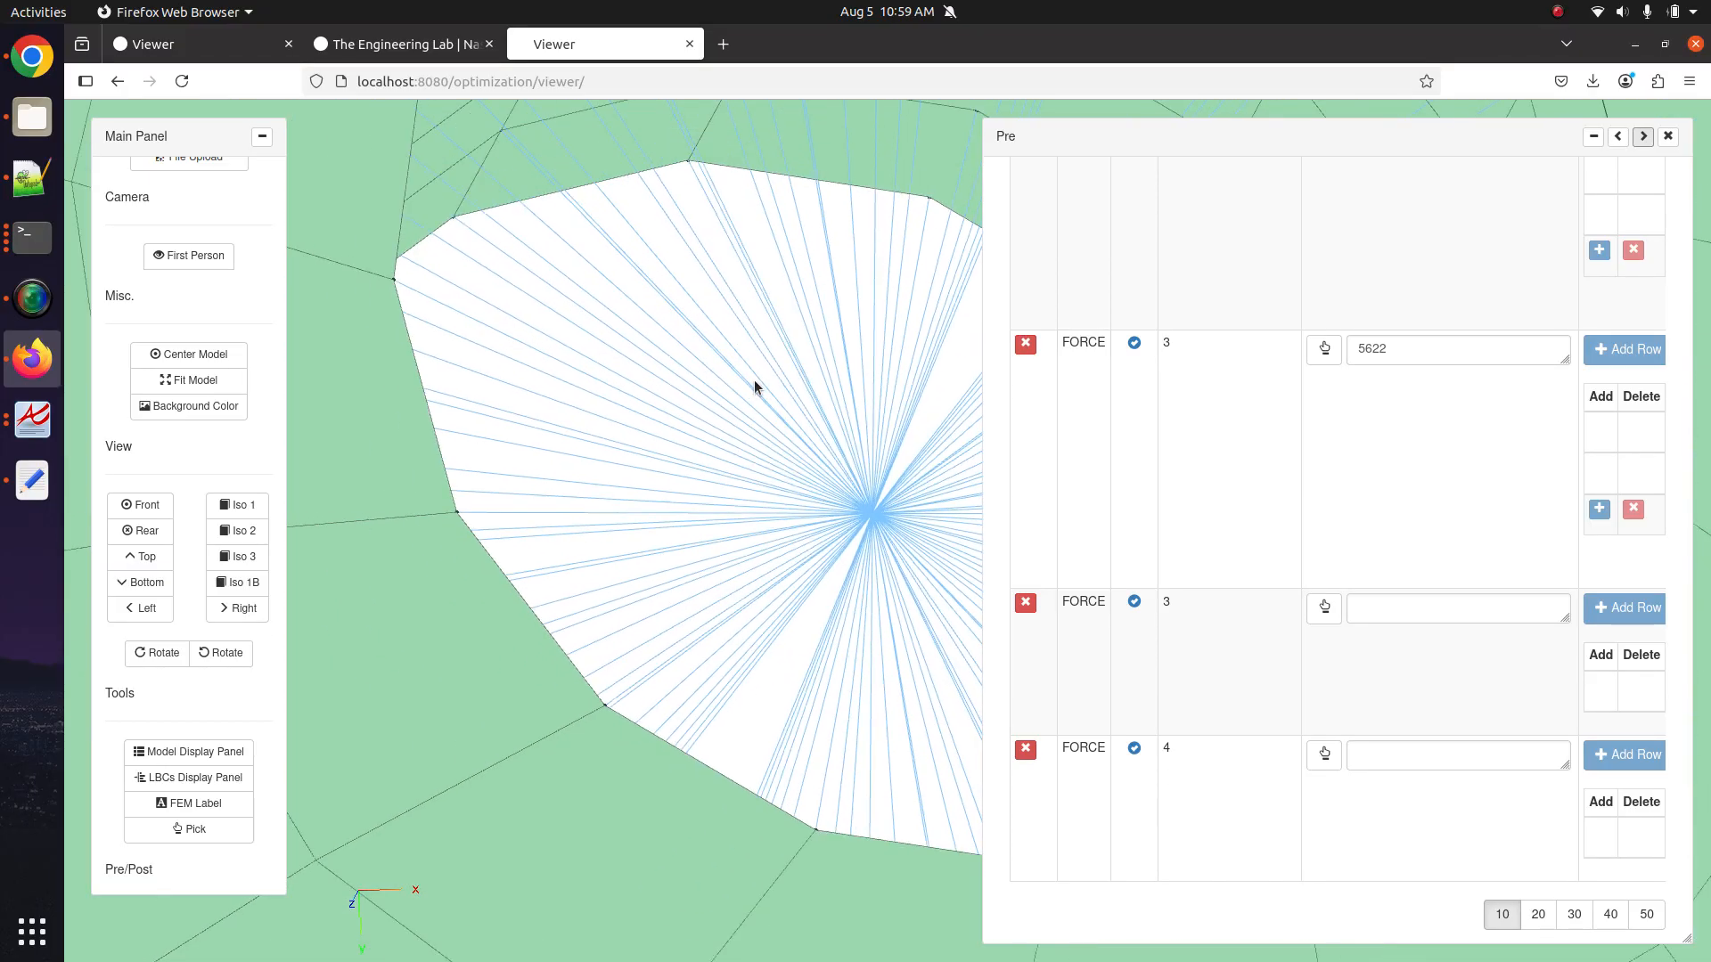
scroll(754, 380, down, 10)
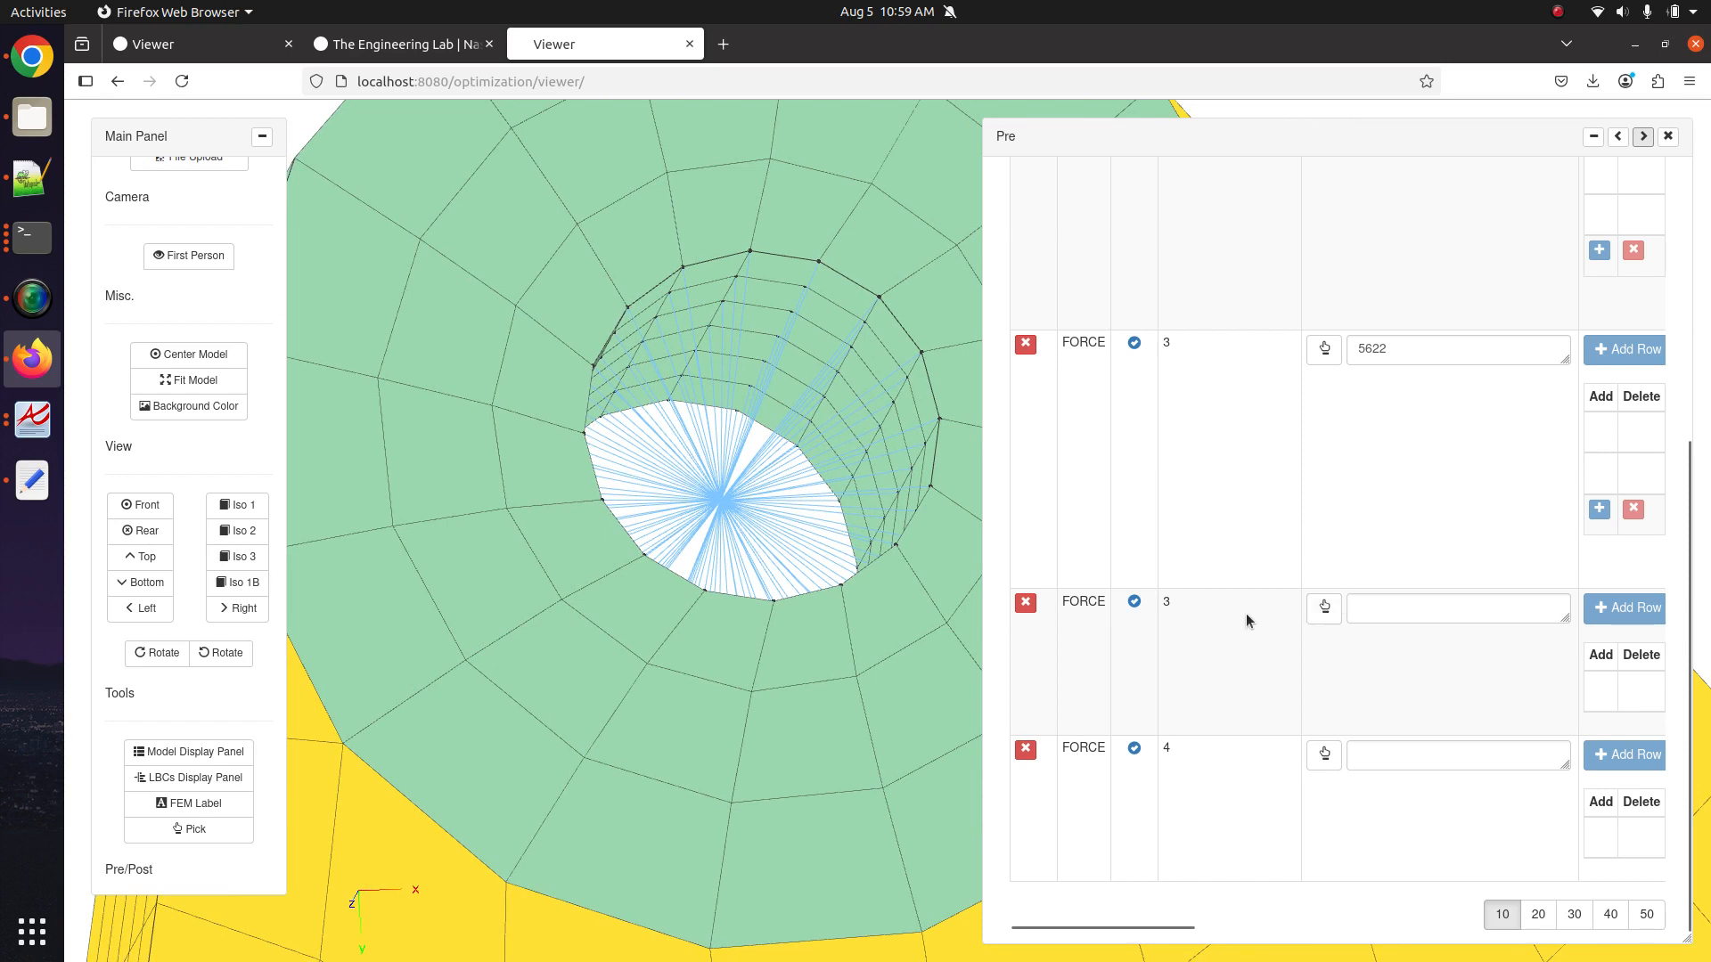
drag(1084, 611, 1124, 606)
double_click(1166, 602)
Pick node 5622 at the hole's centre as FORCE 3's application region, then close the Pick panel.
click(1325, 610)
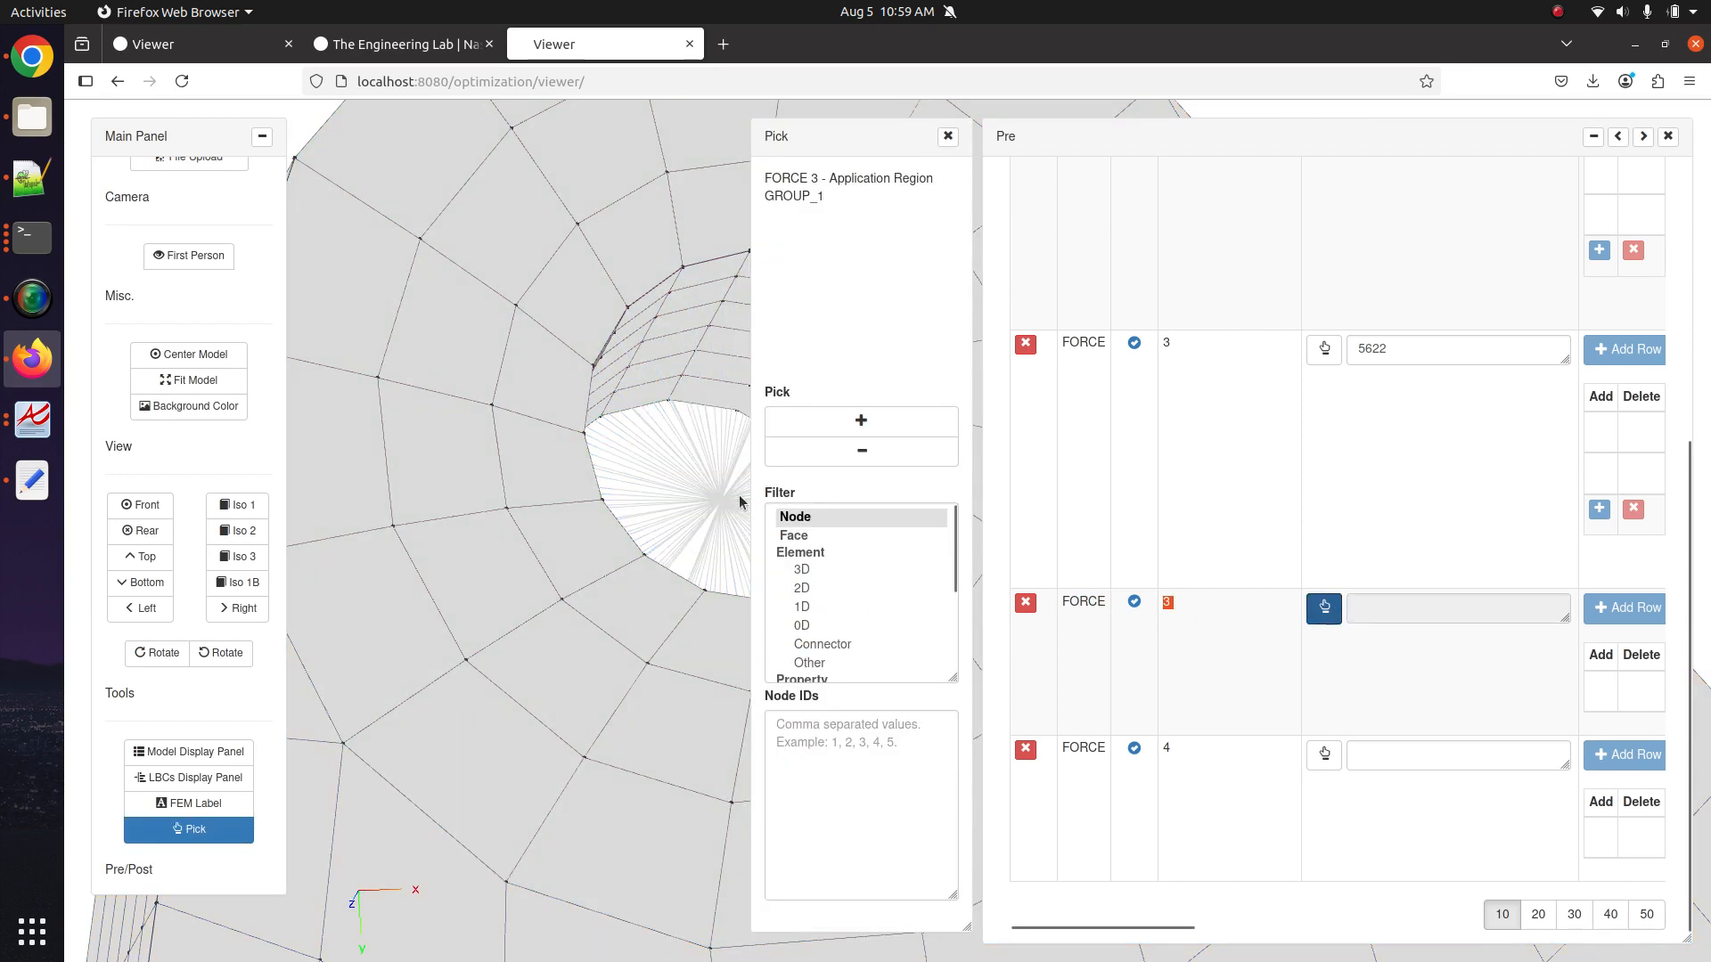
drag(743, 501, 496, 489)
click(802, 425)
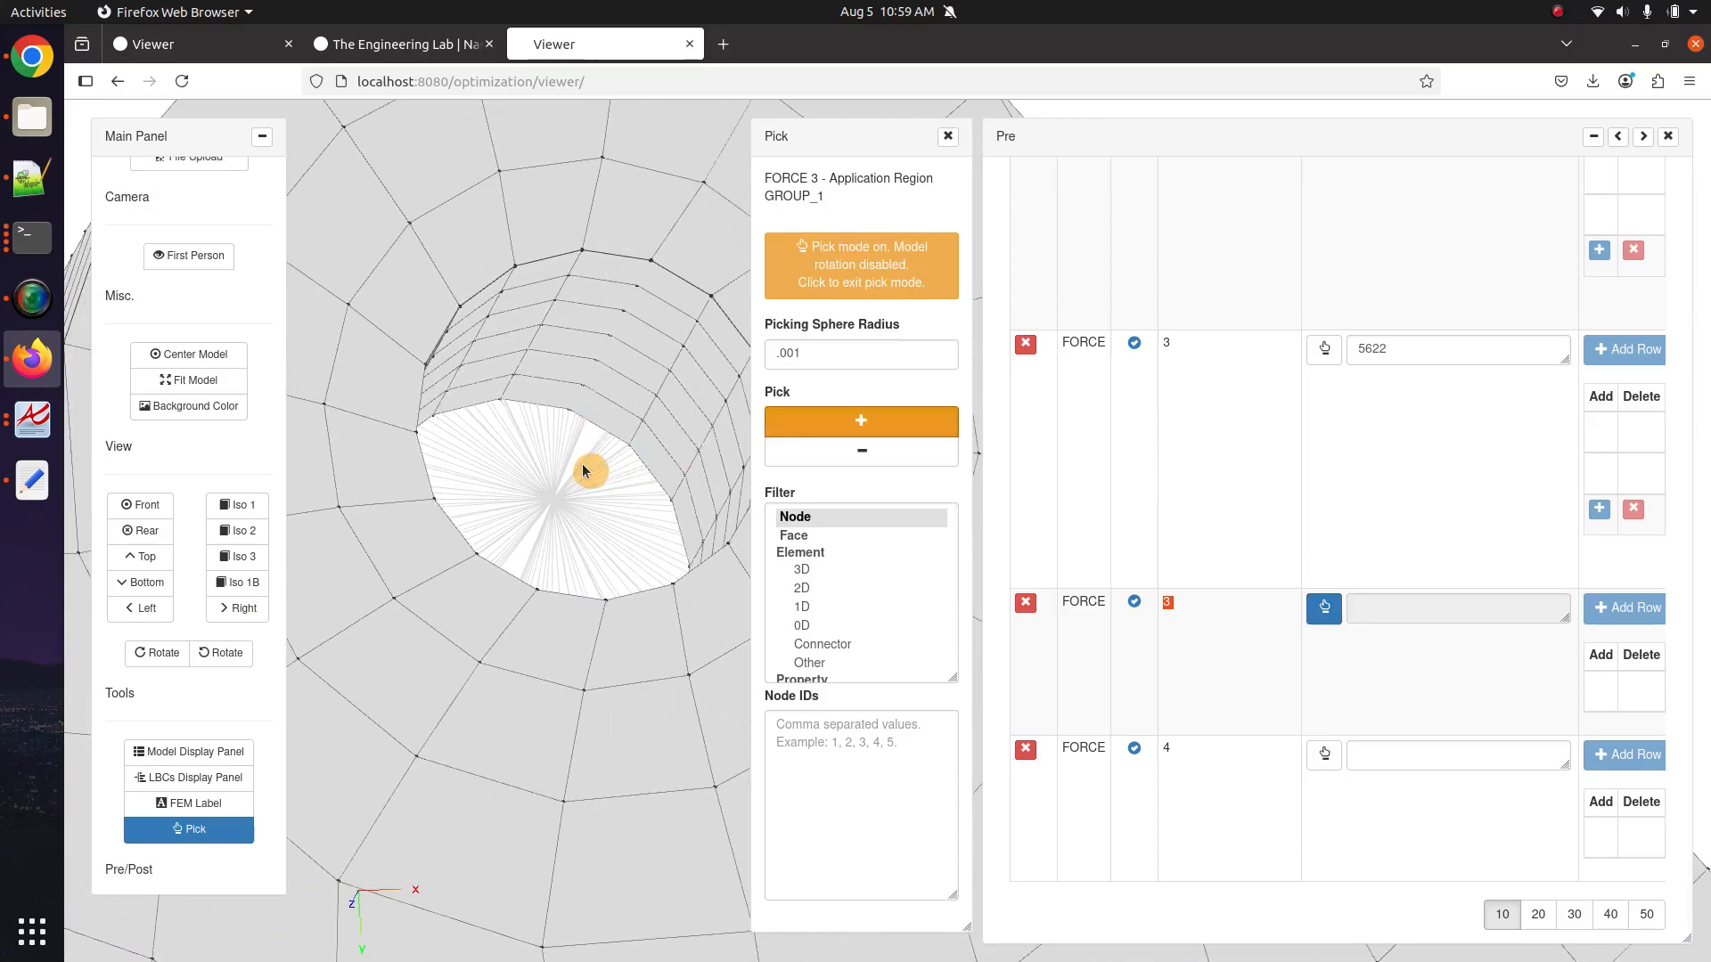
click(555, 504)
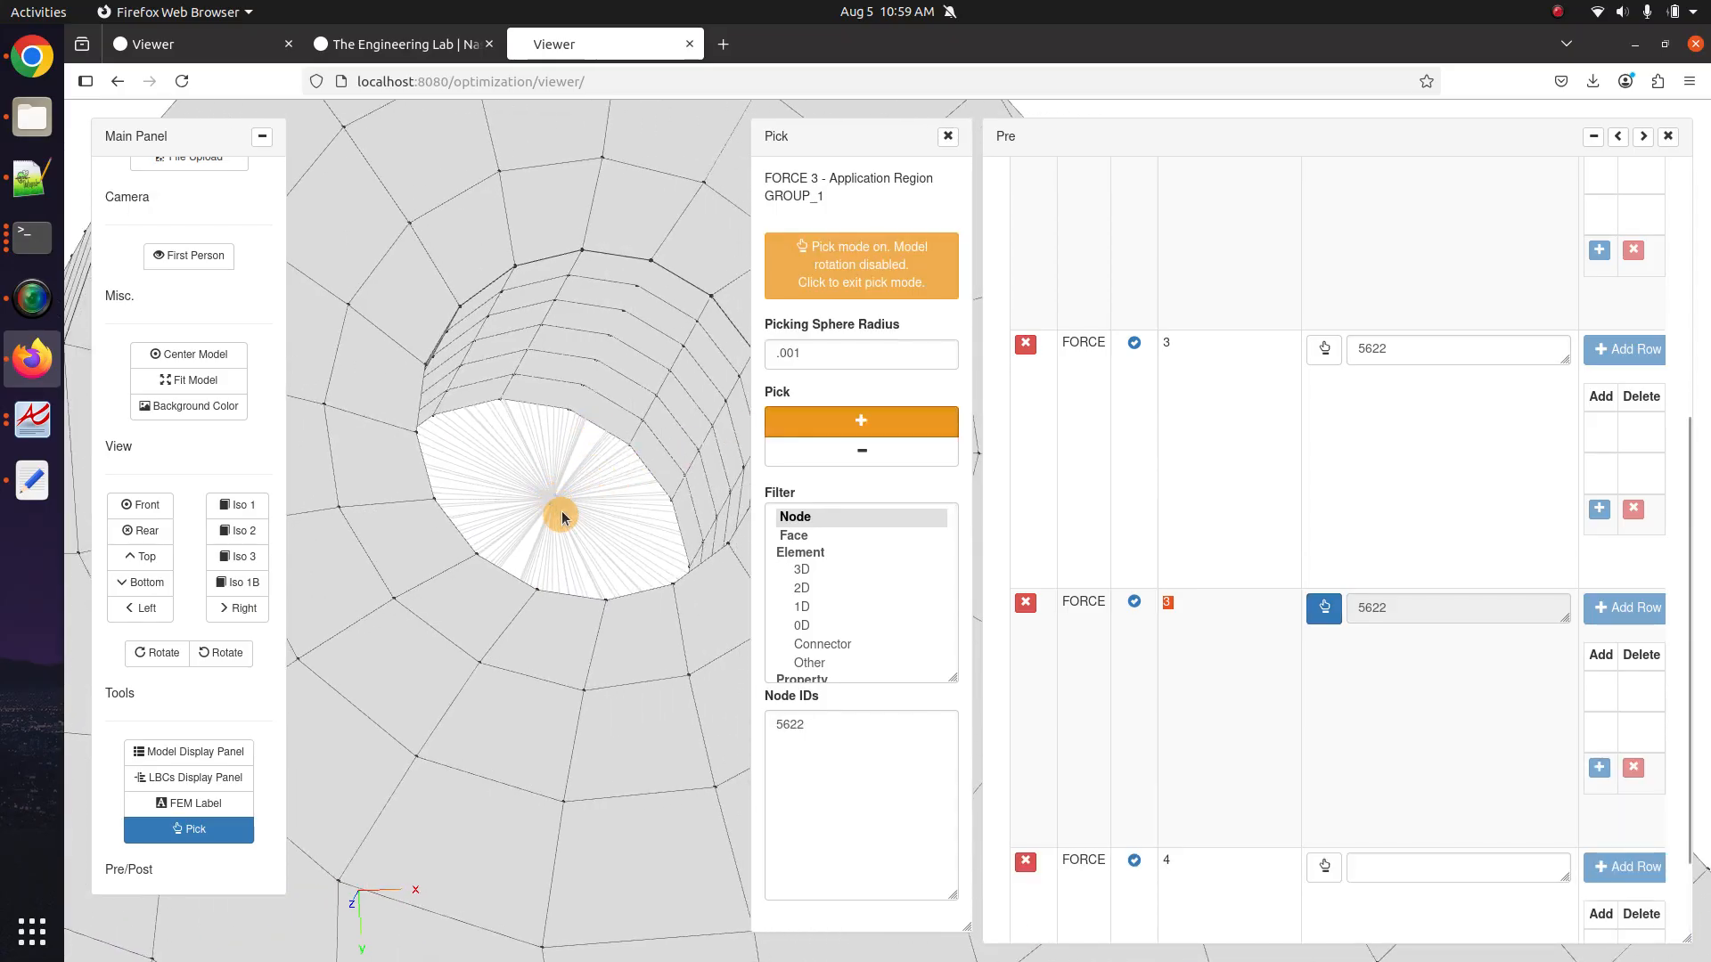
click(881, 427)
click(878, 451)
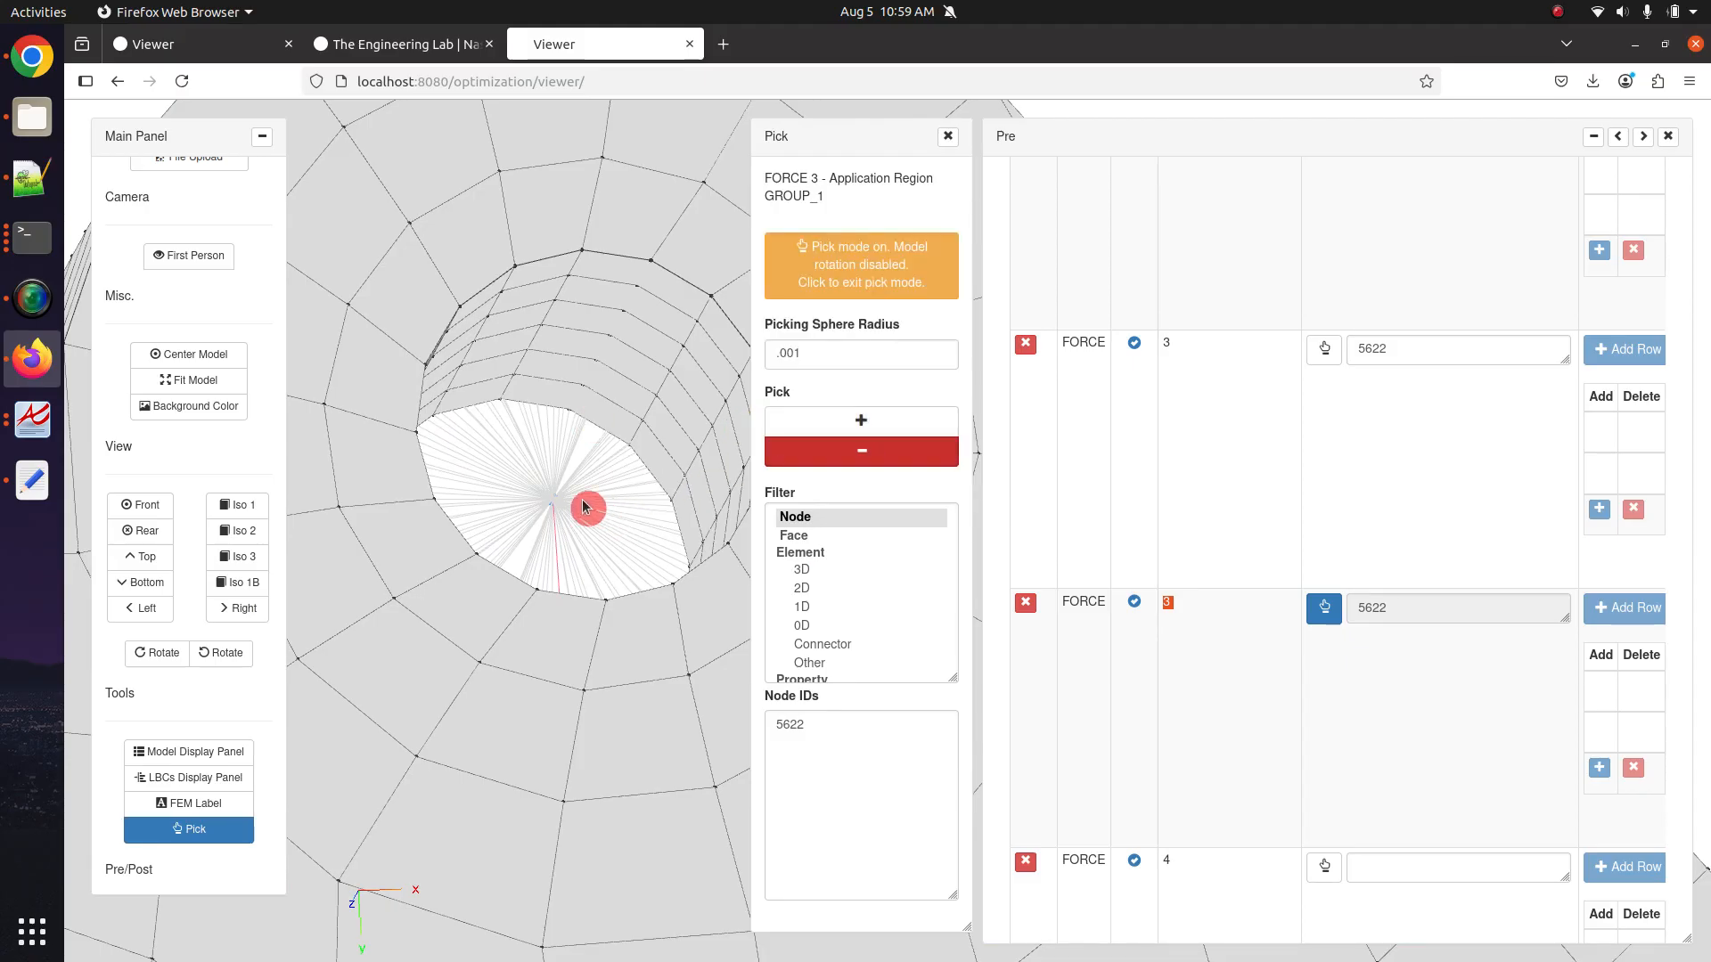
click(551, 501)
click(898, 424)
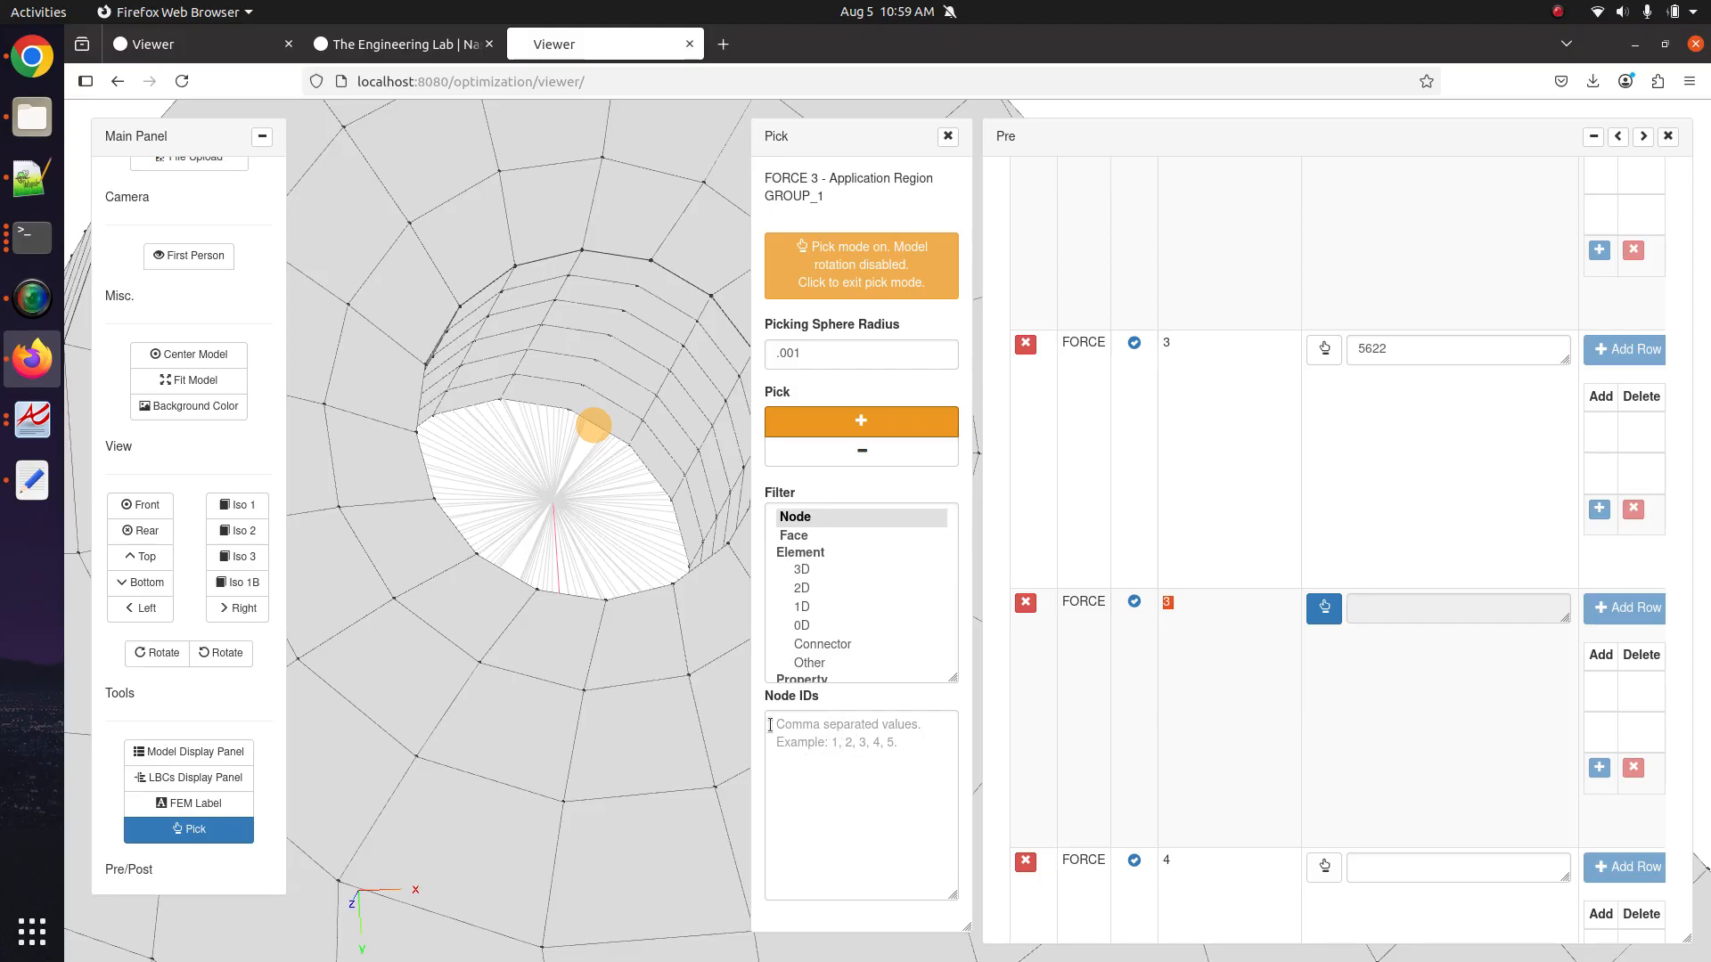
click(551, 499)
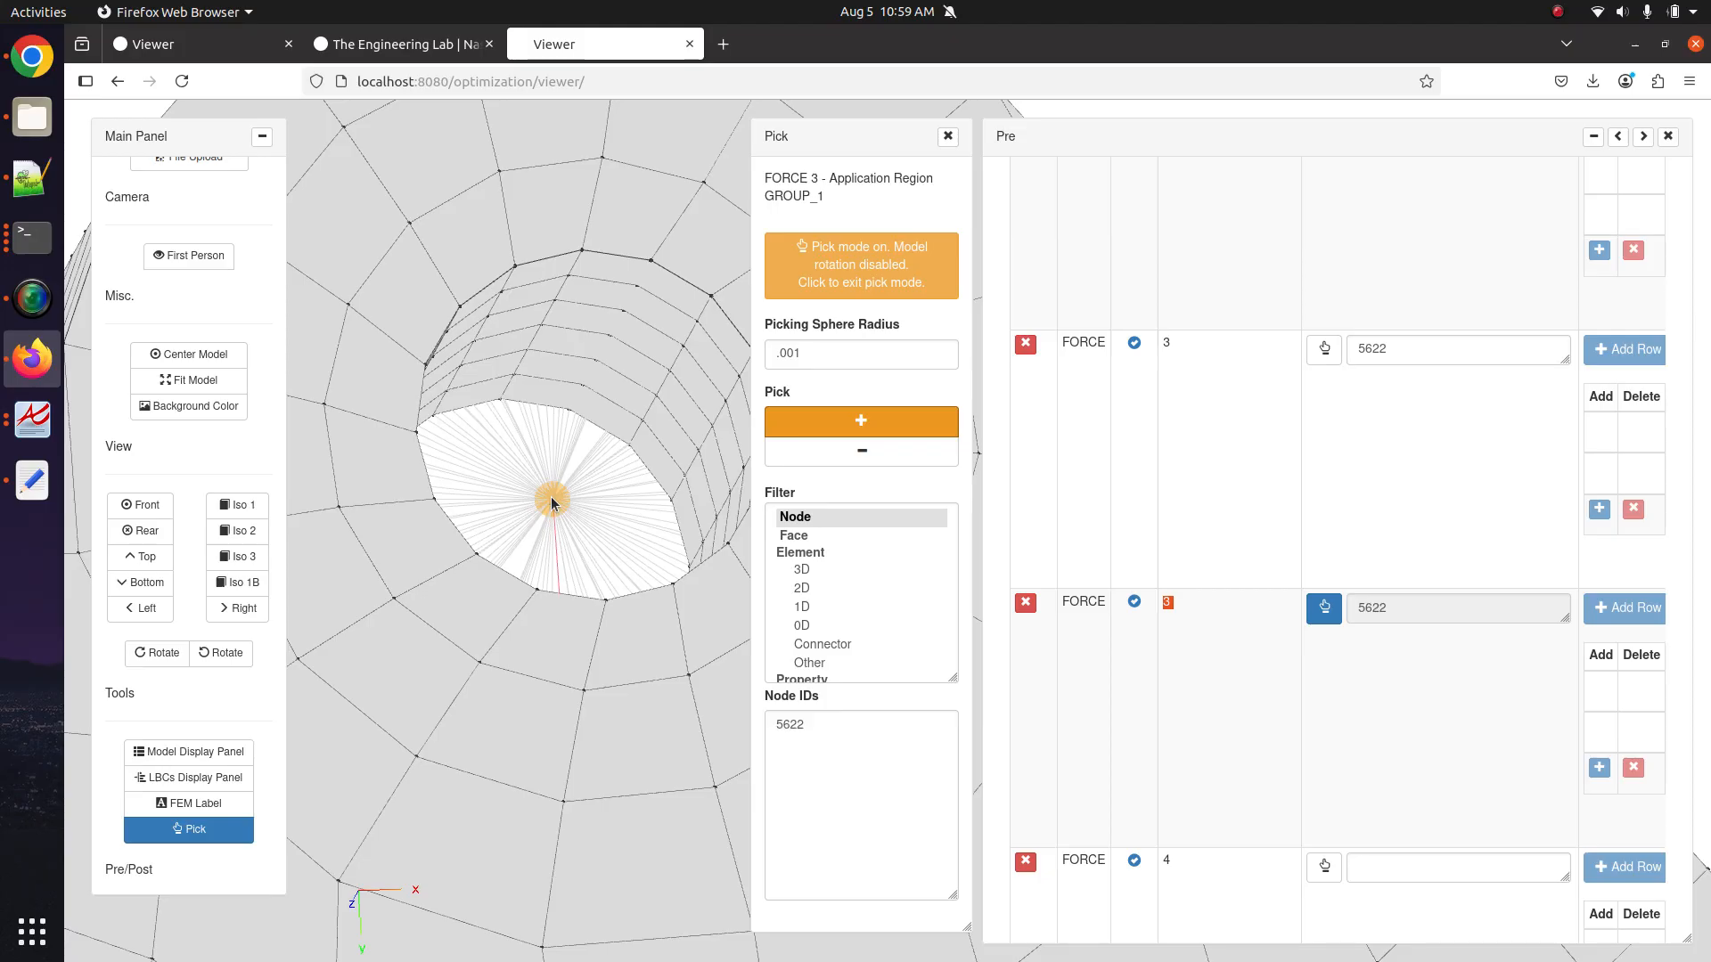
drag(839, 755, 757, 708)
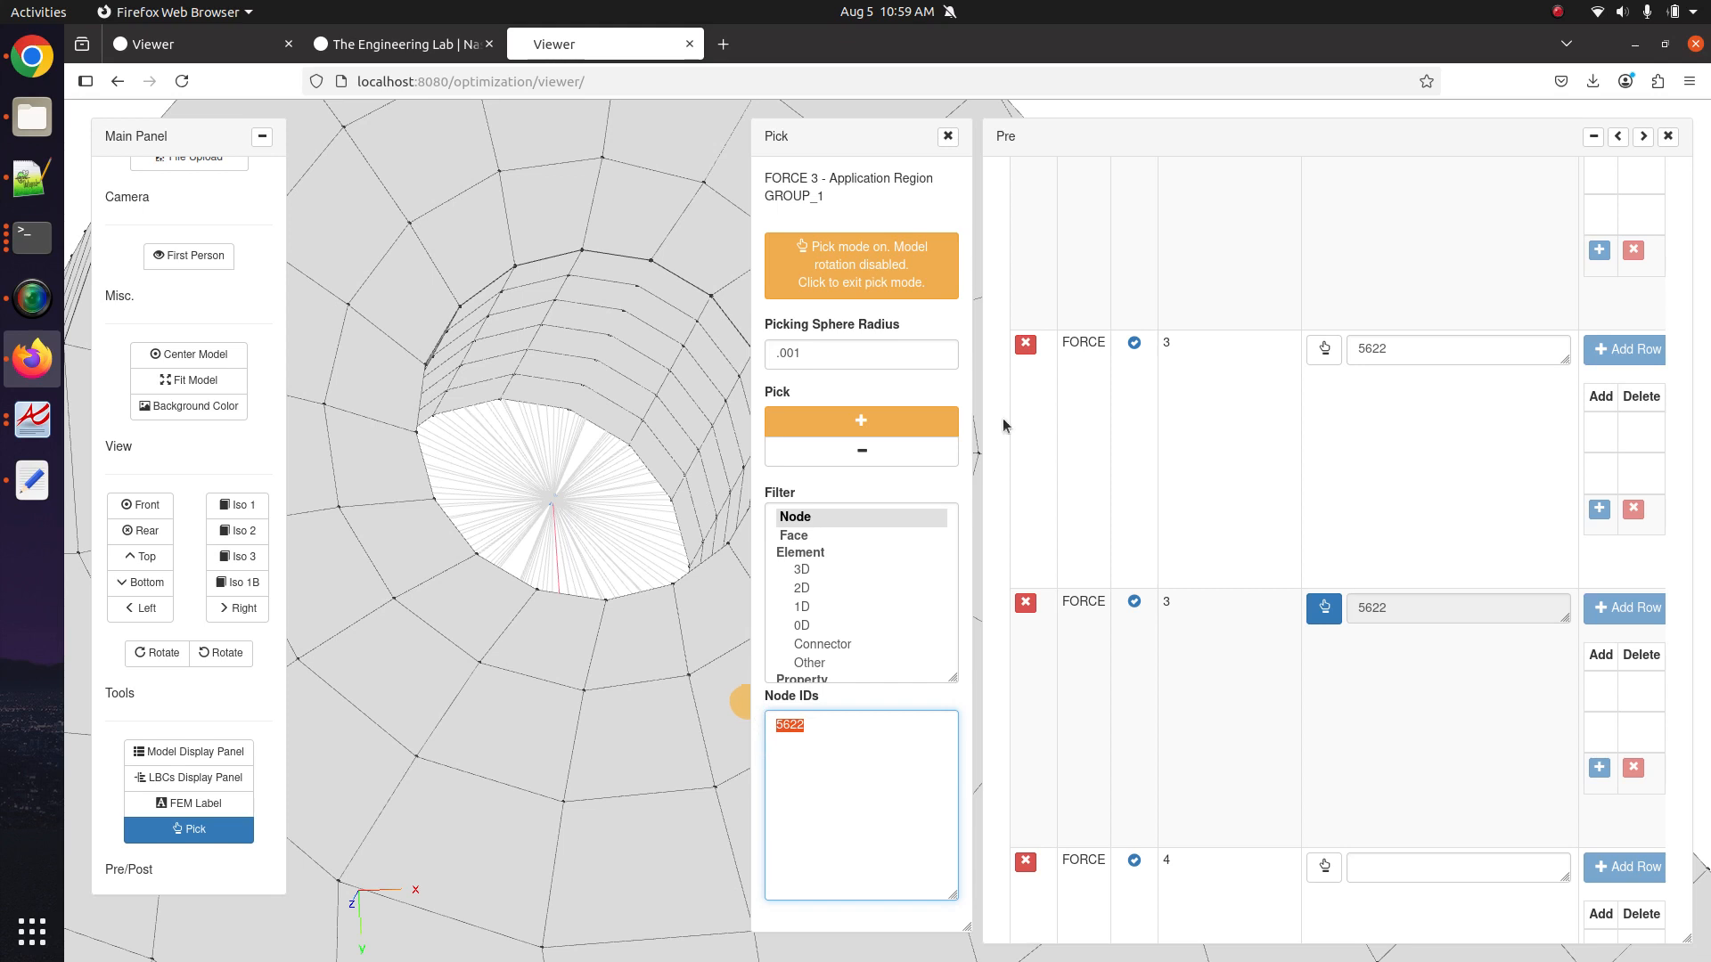
click(947, 137)
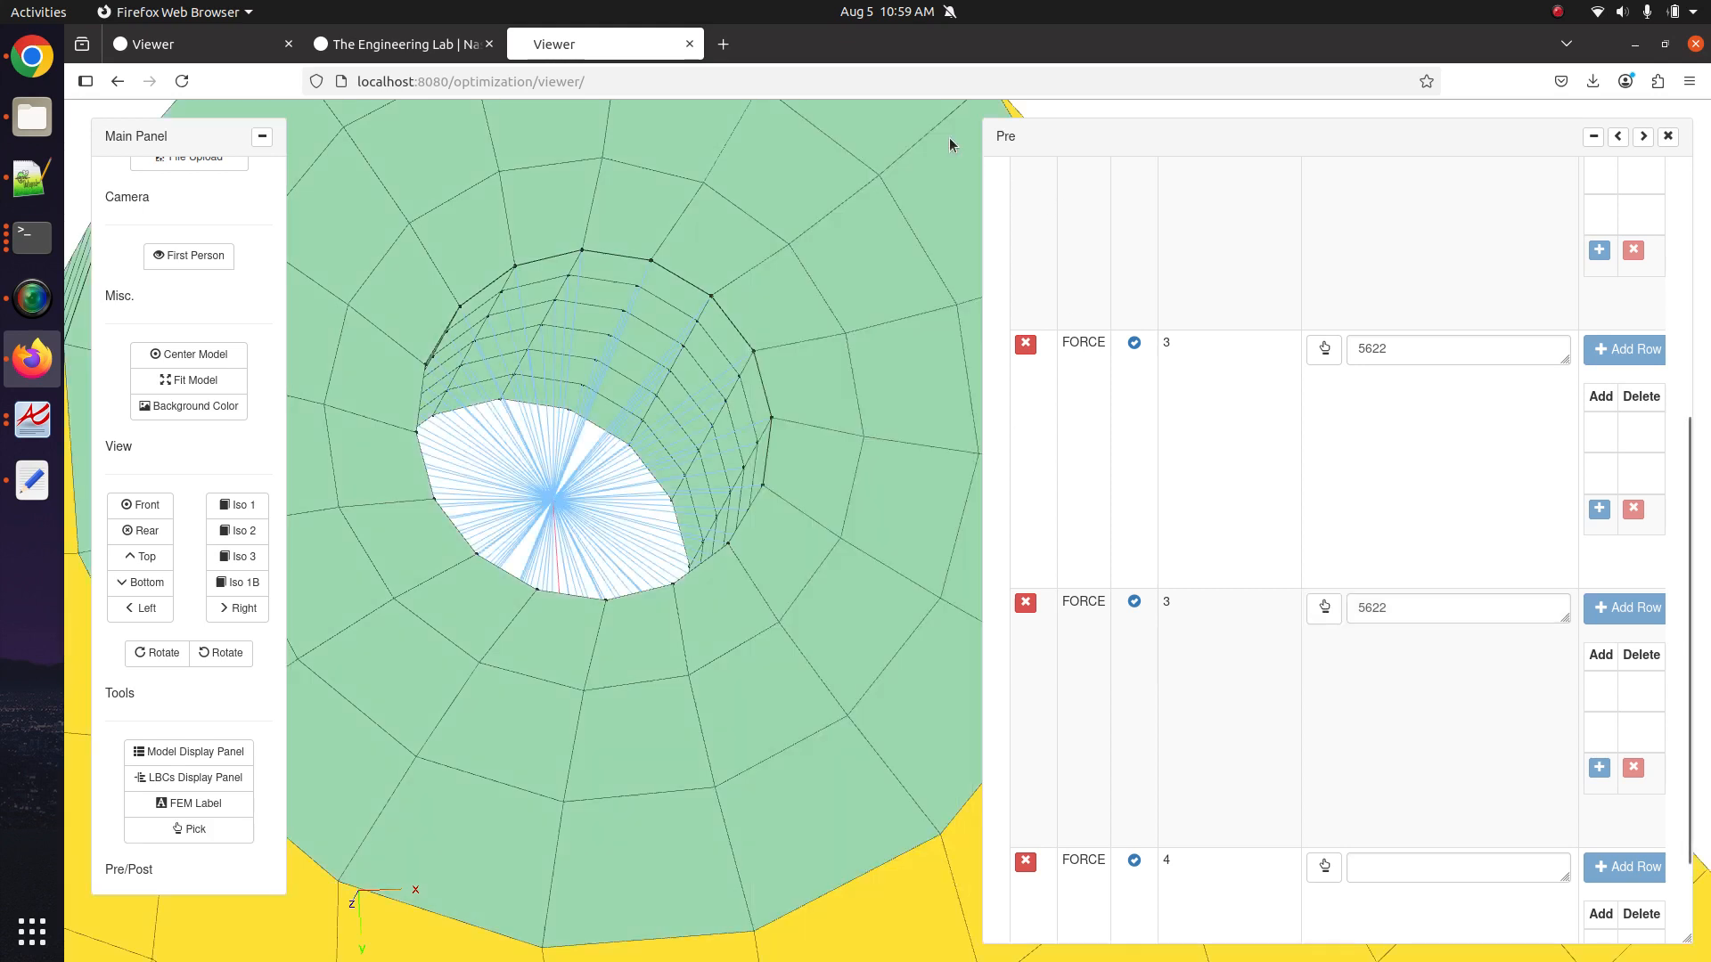
Widen the entry panel and check that node 5622 is in FORCE 3's region field.
click(1619, 137)
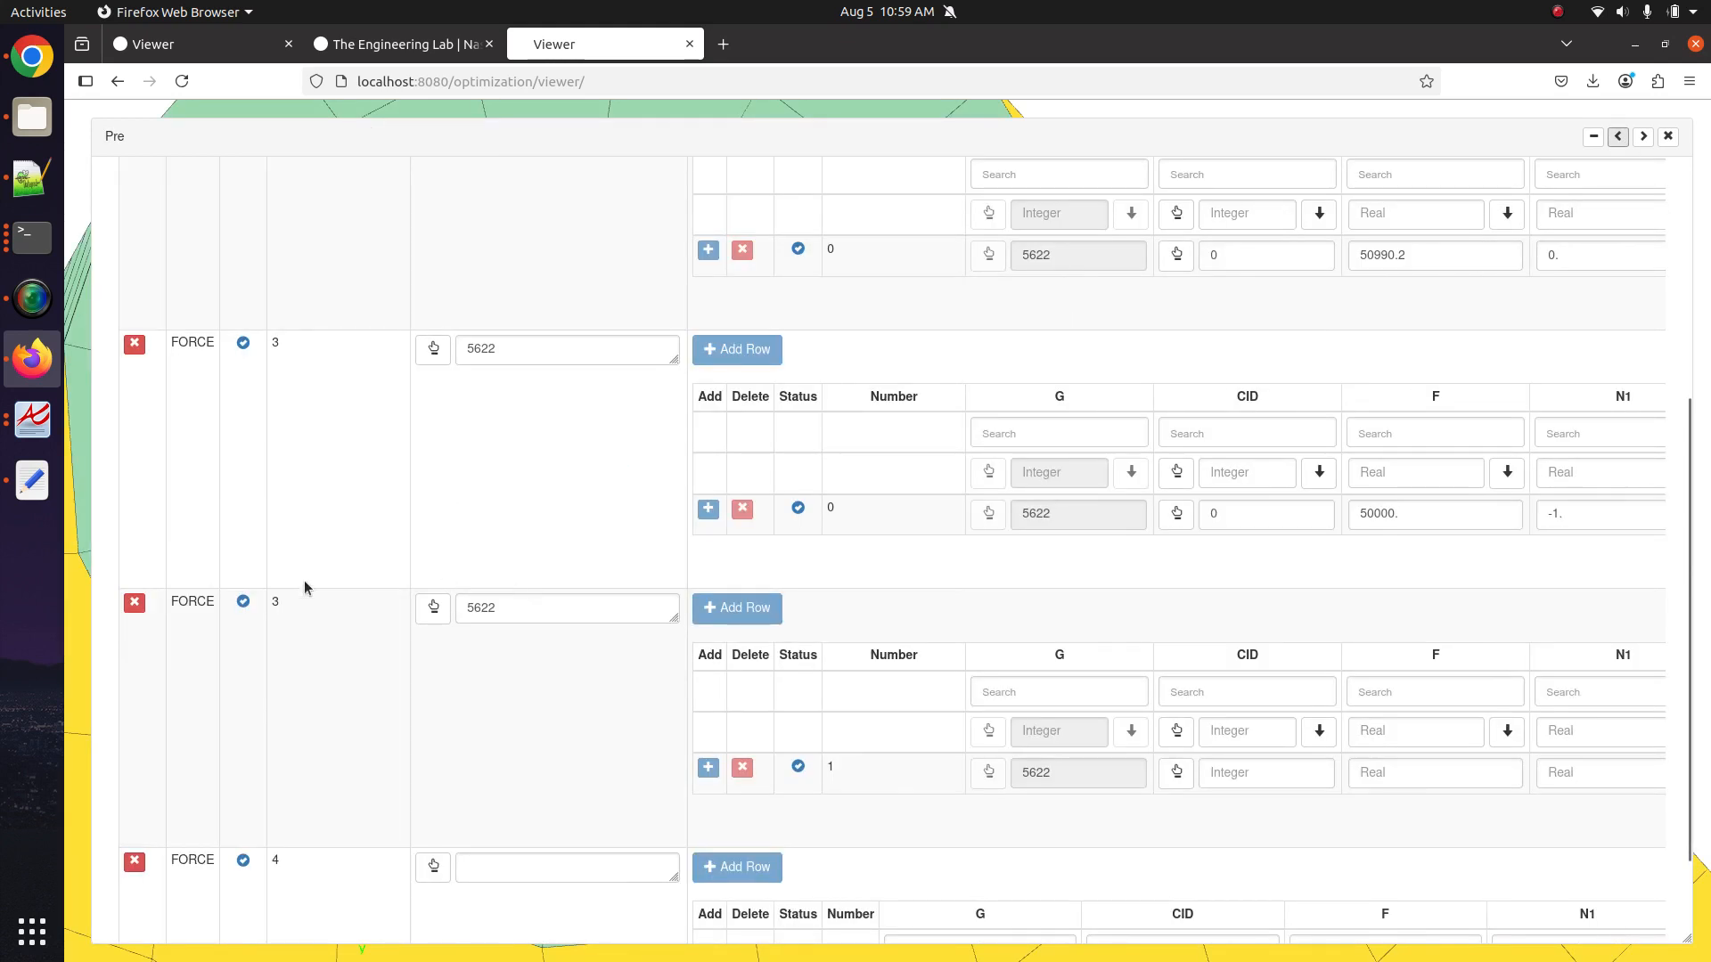
click(495, 613)
drag(670, 617, 674, 706)
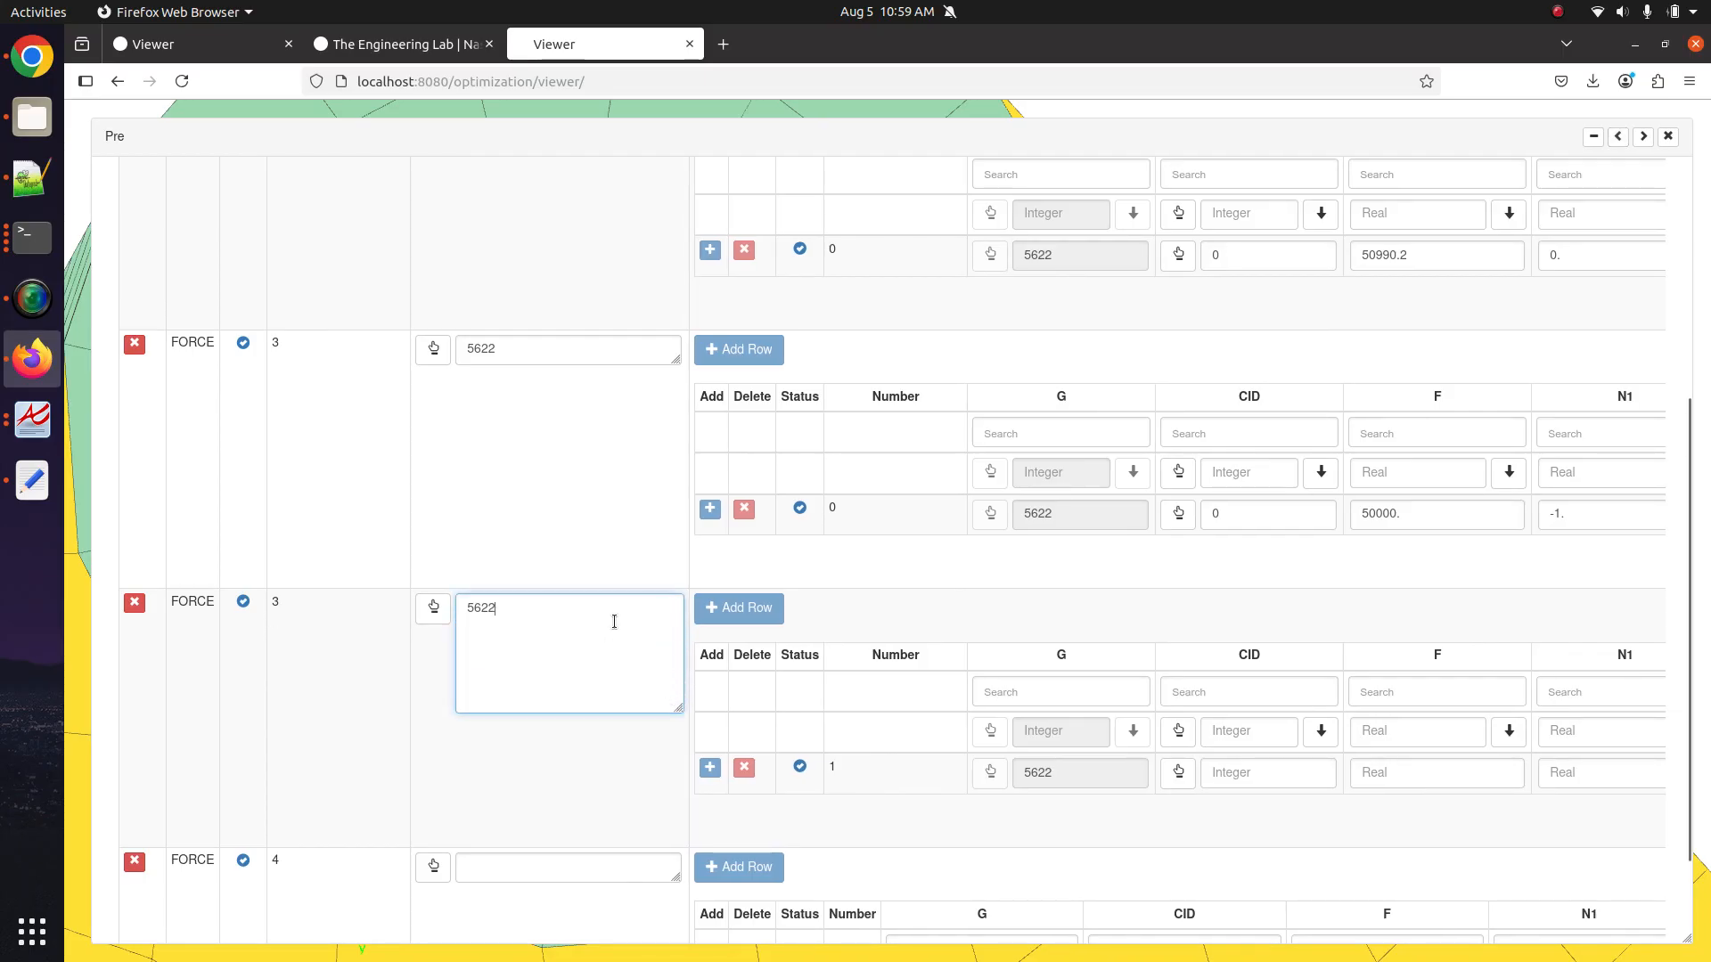
drag(614, 621, 427, 581)
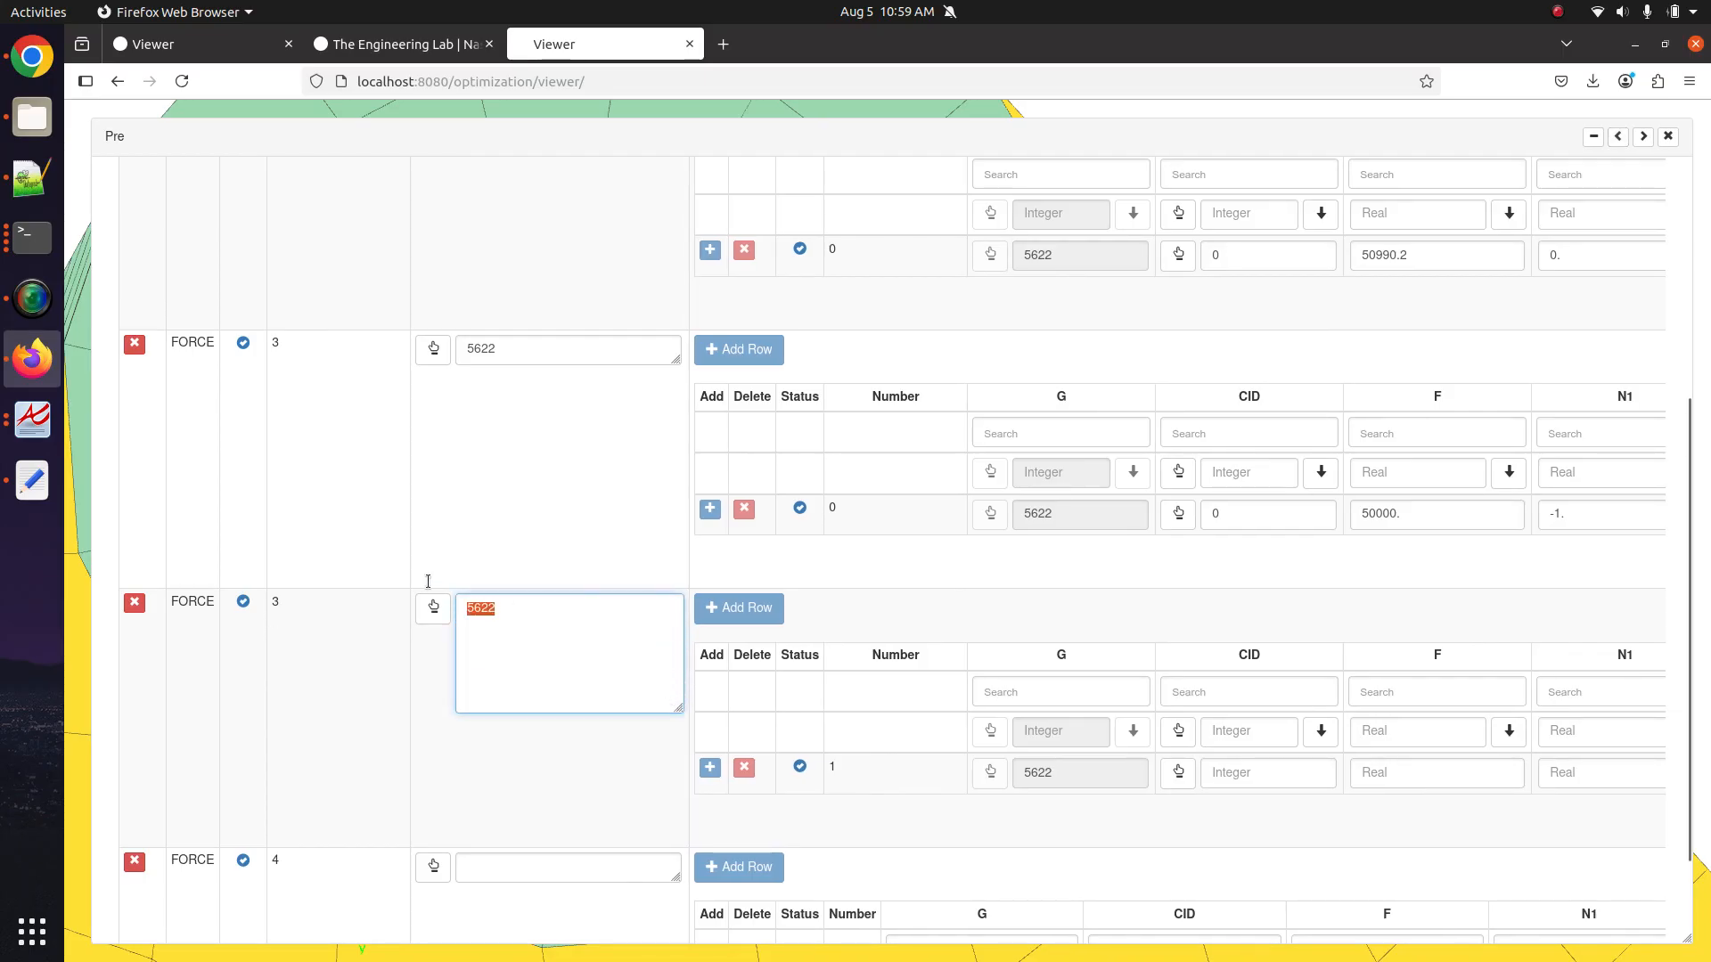
click(991, 808)
Give the new FORCE entry a scale factor of 90000.
scroll(936, 748, right, 5)
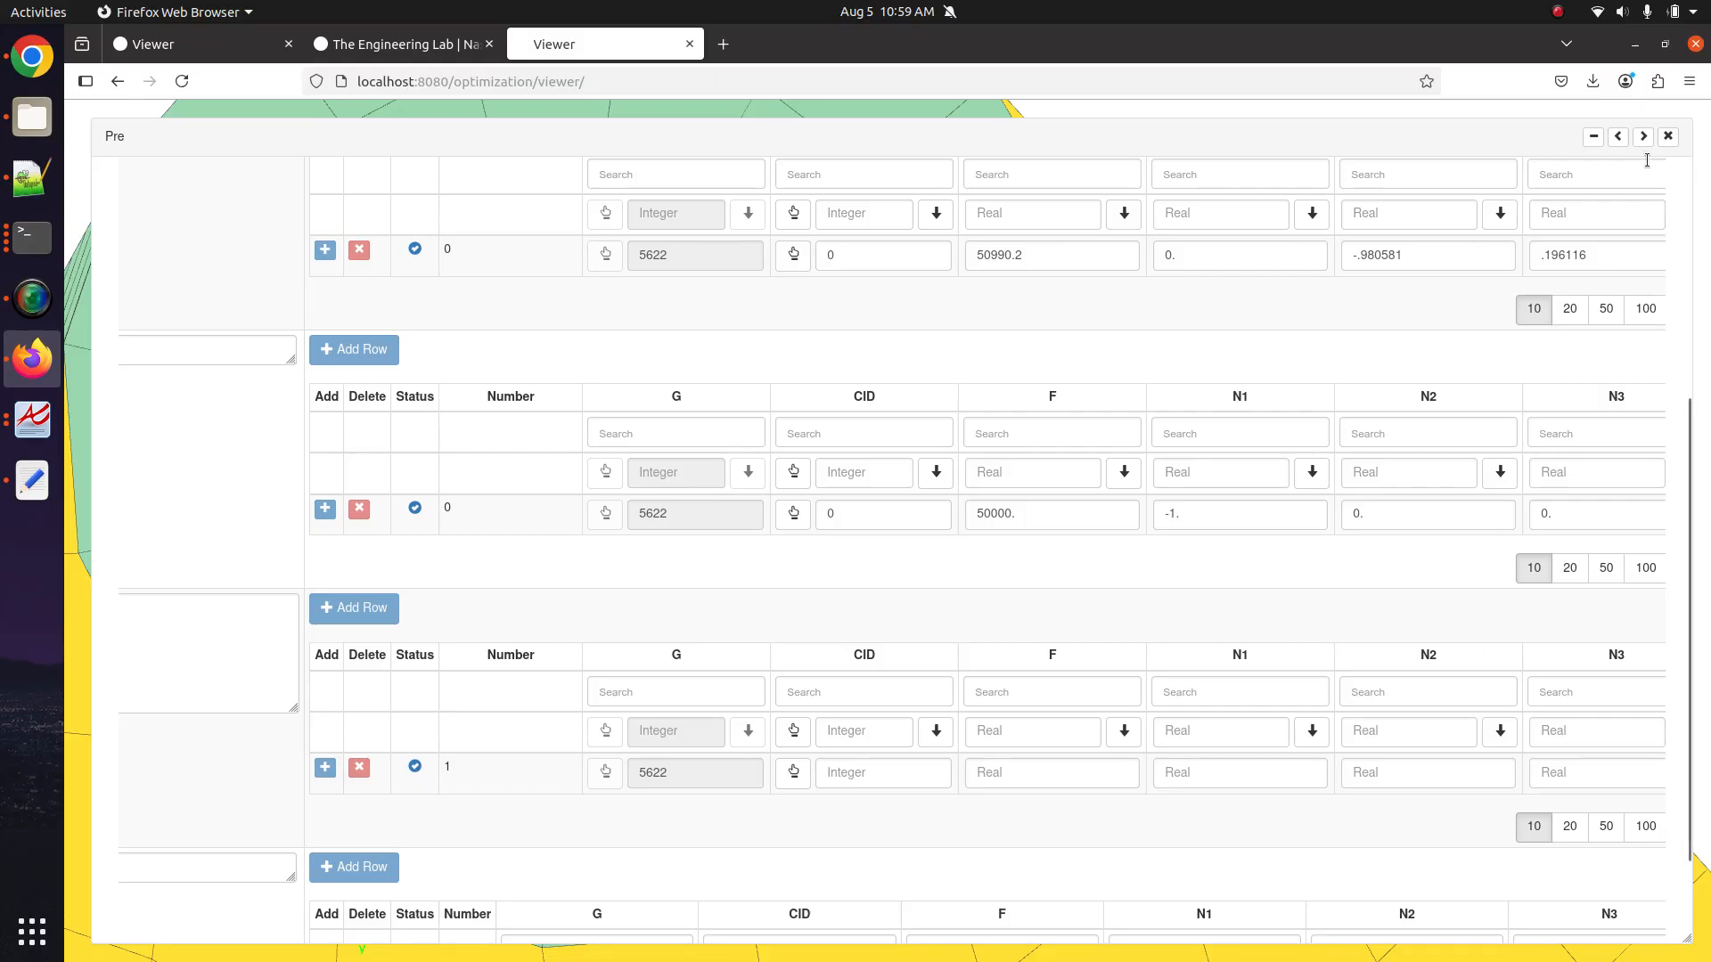
scroll(1146, 638, up, 3)
drag(1040, 497, 975, 496)
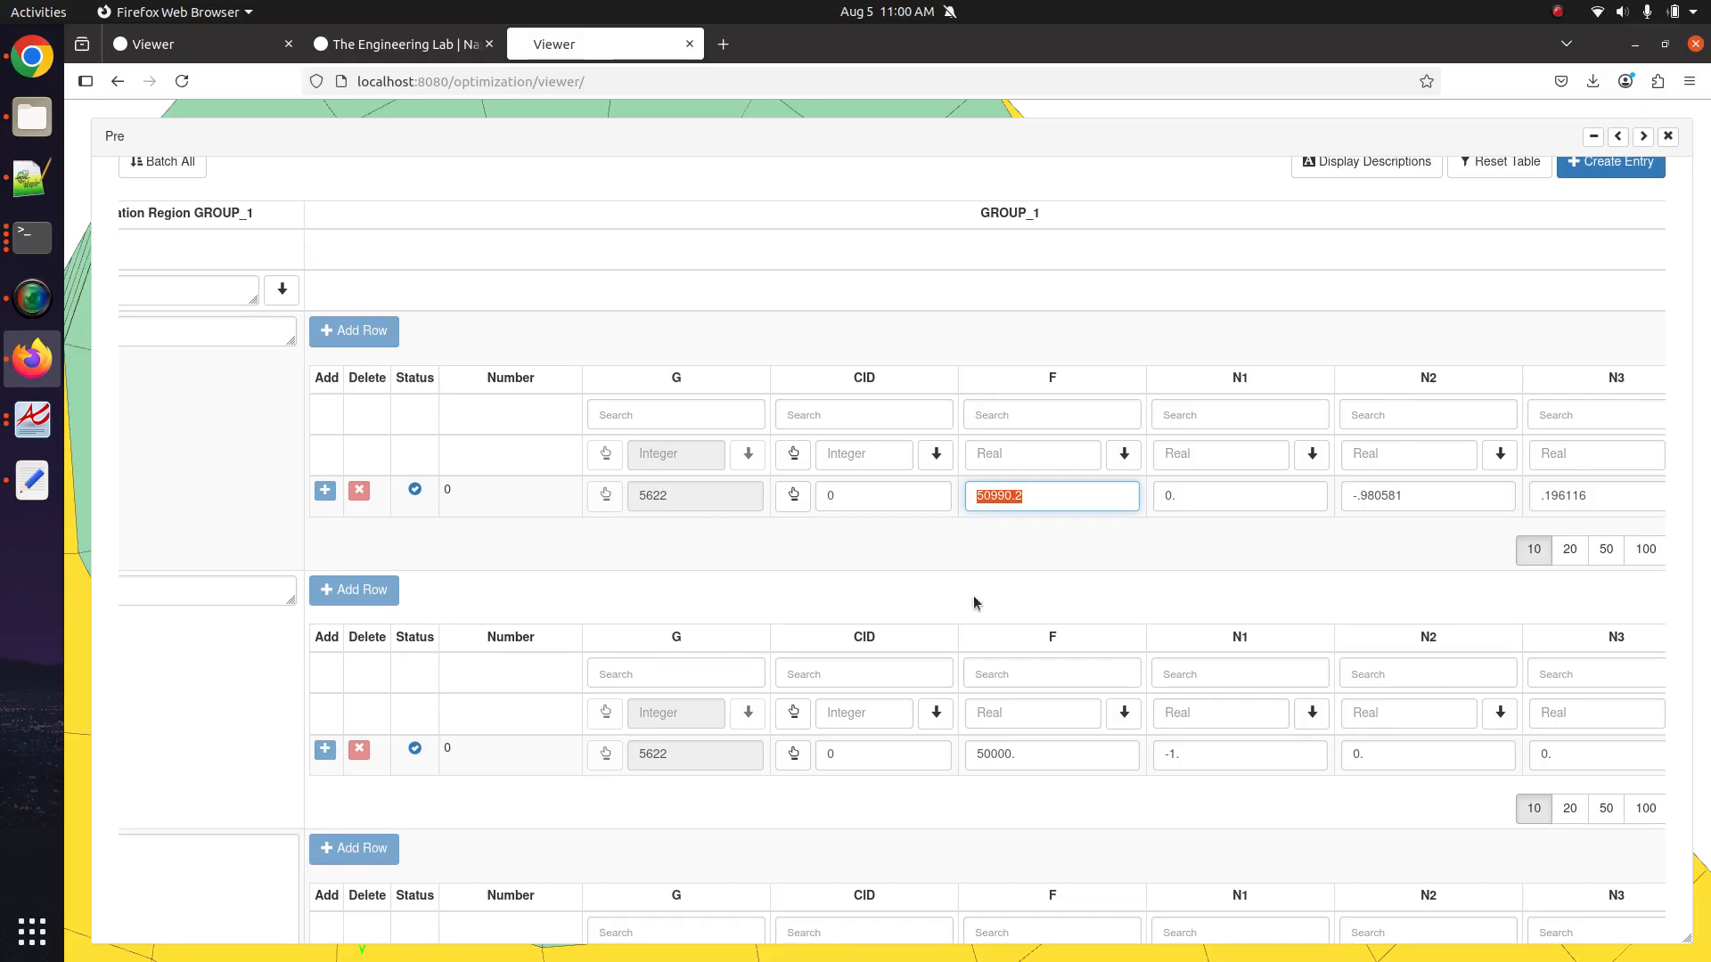
scroll(973, 596, down, 2)
scroll(1027, 786, down, 2)
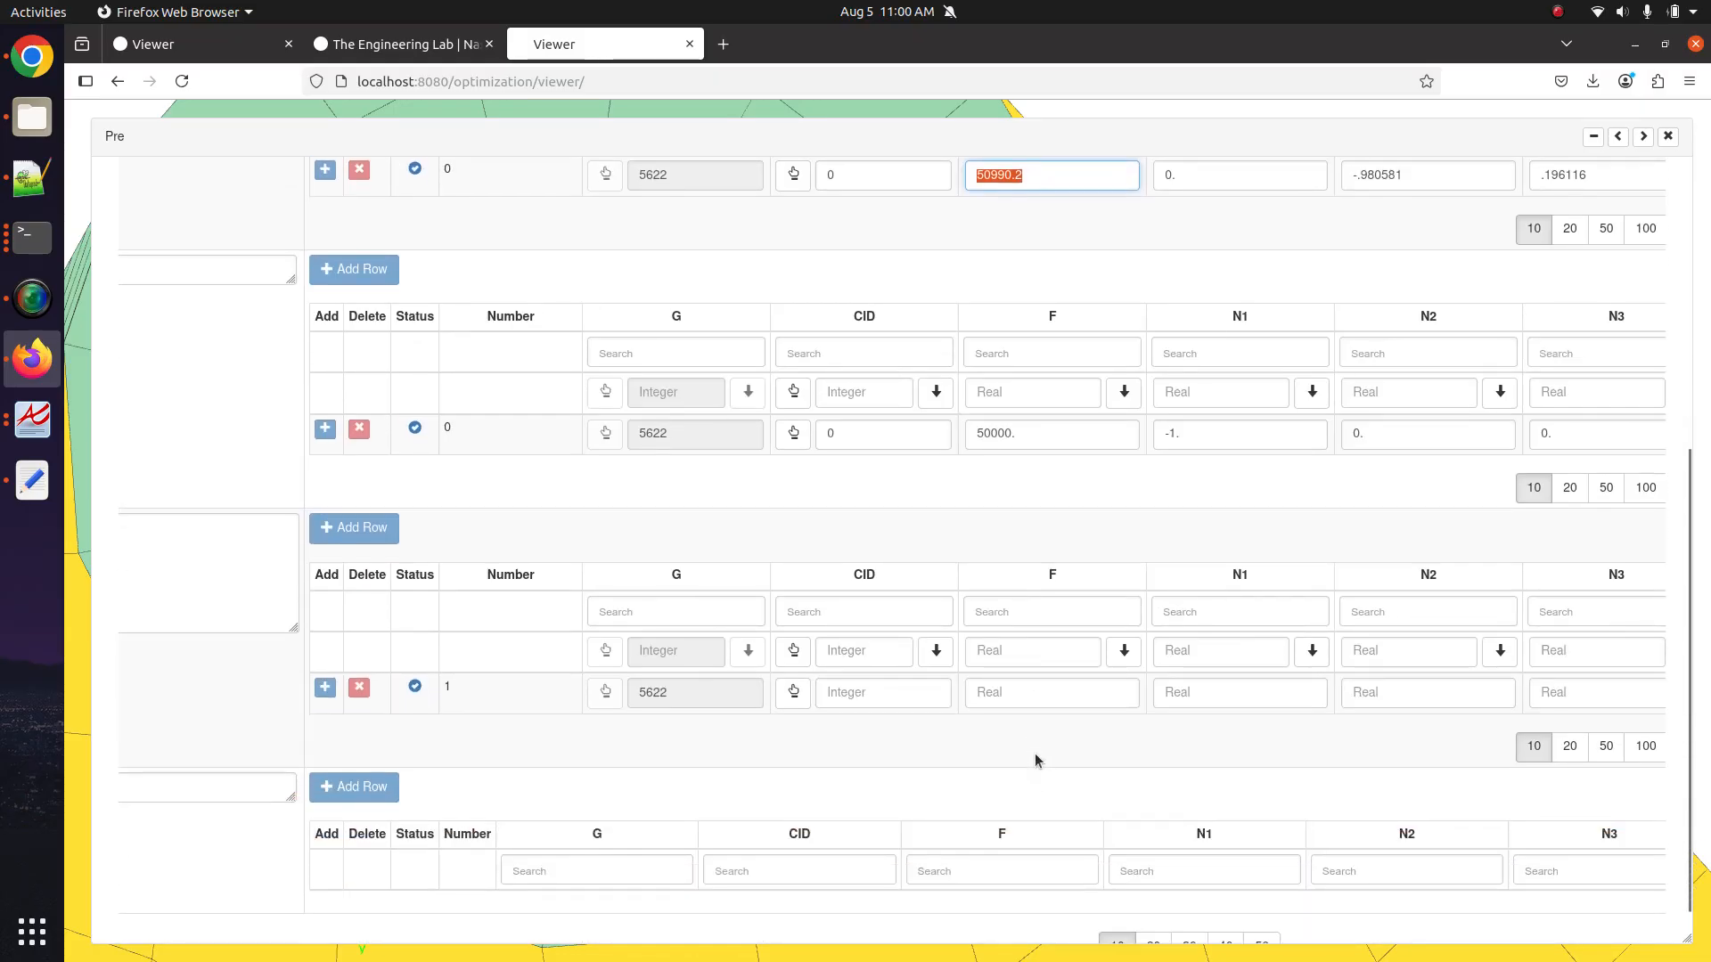
click(1045, 693)
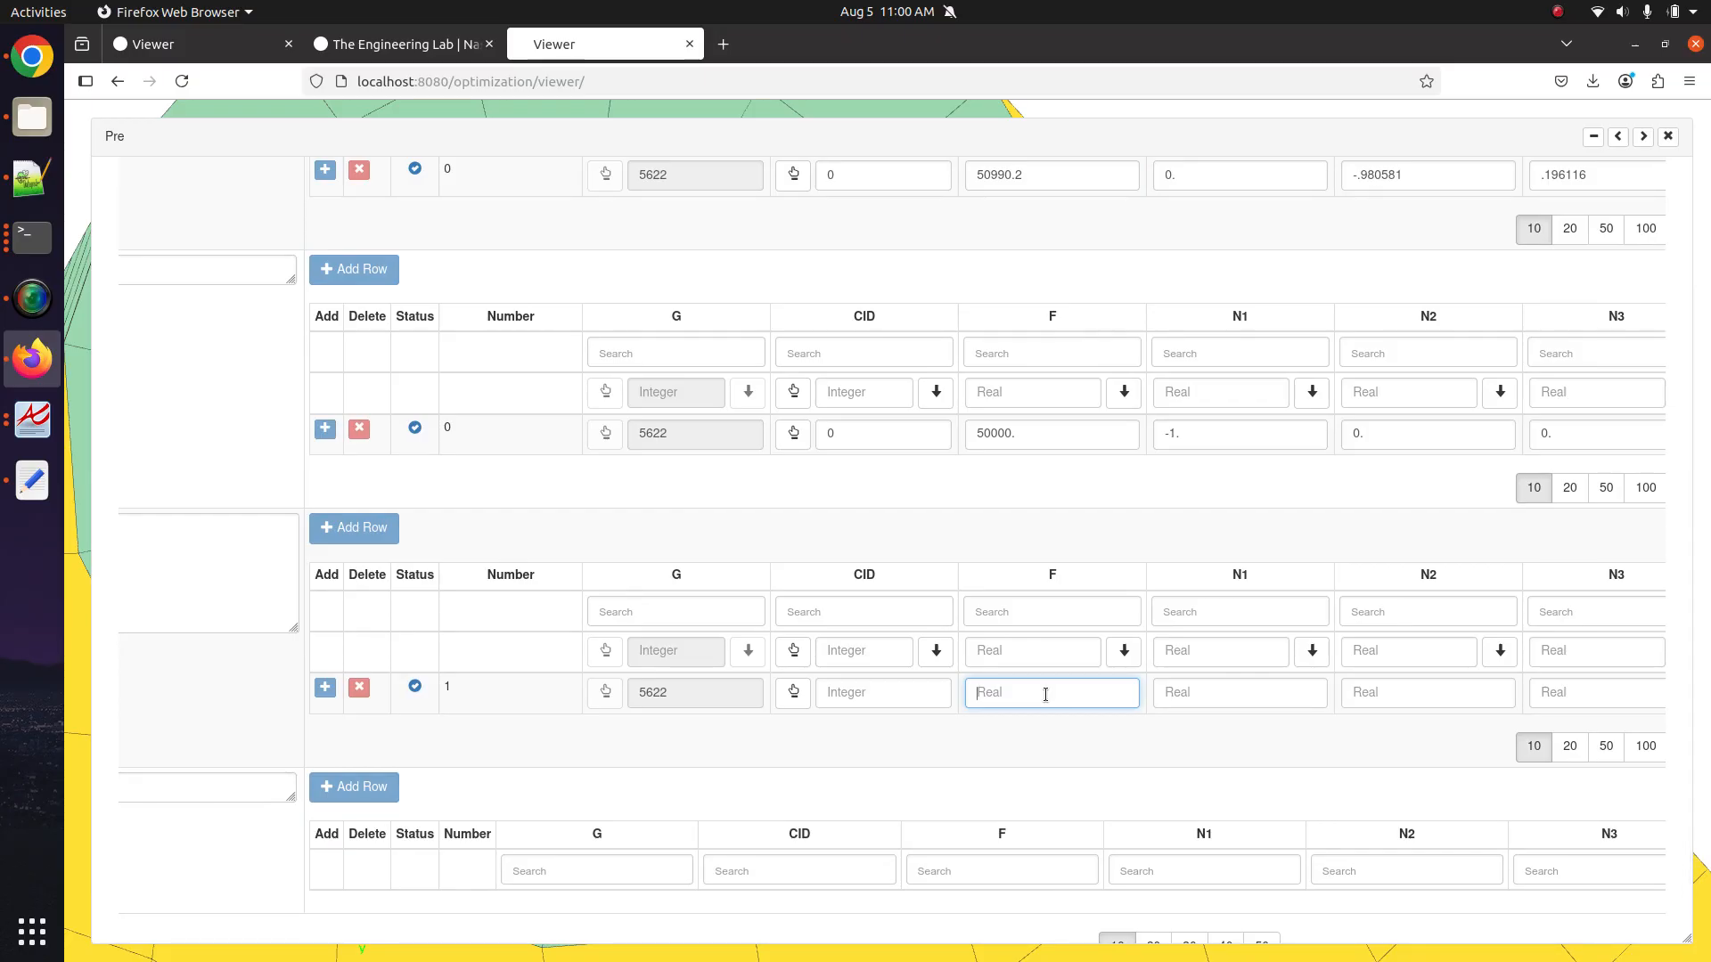
text(90000)
scroll(1216, 699, right, 1)
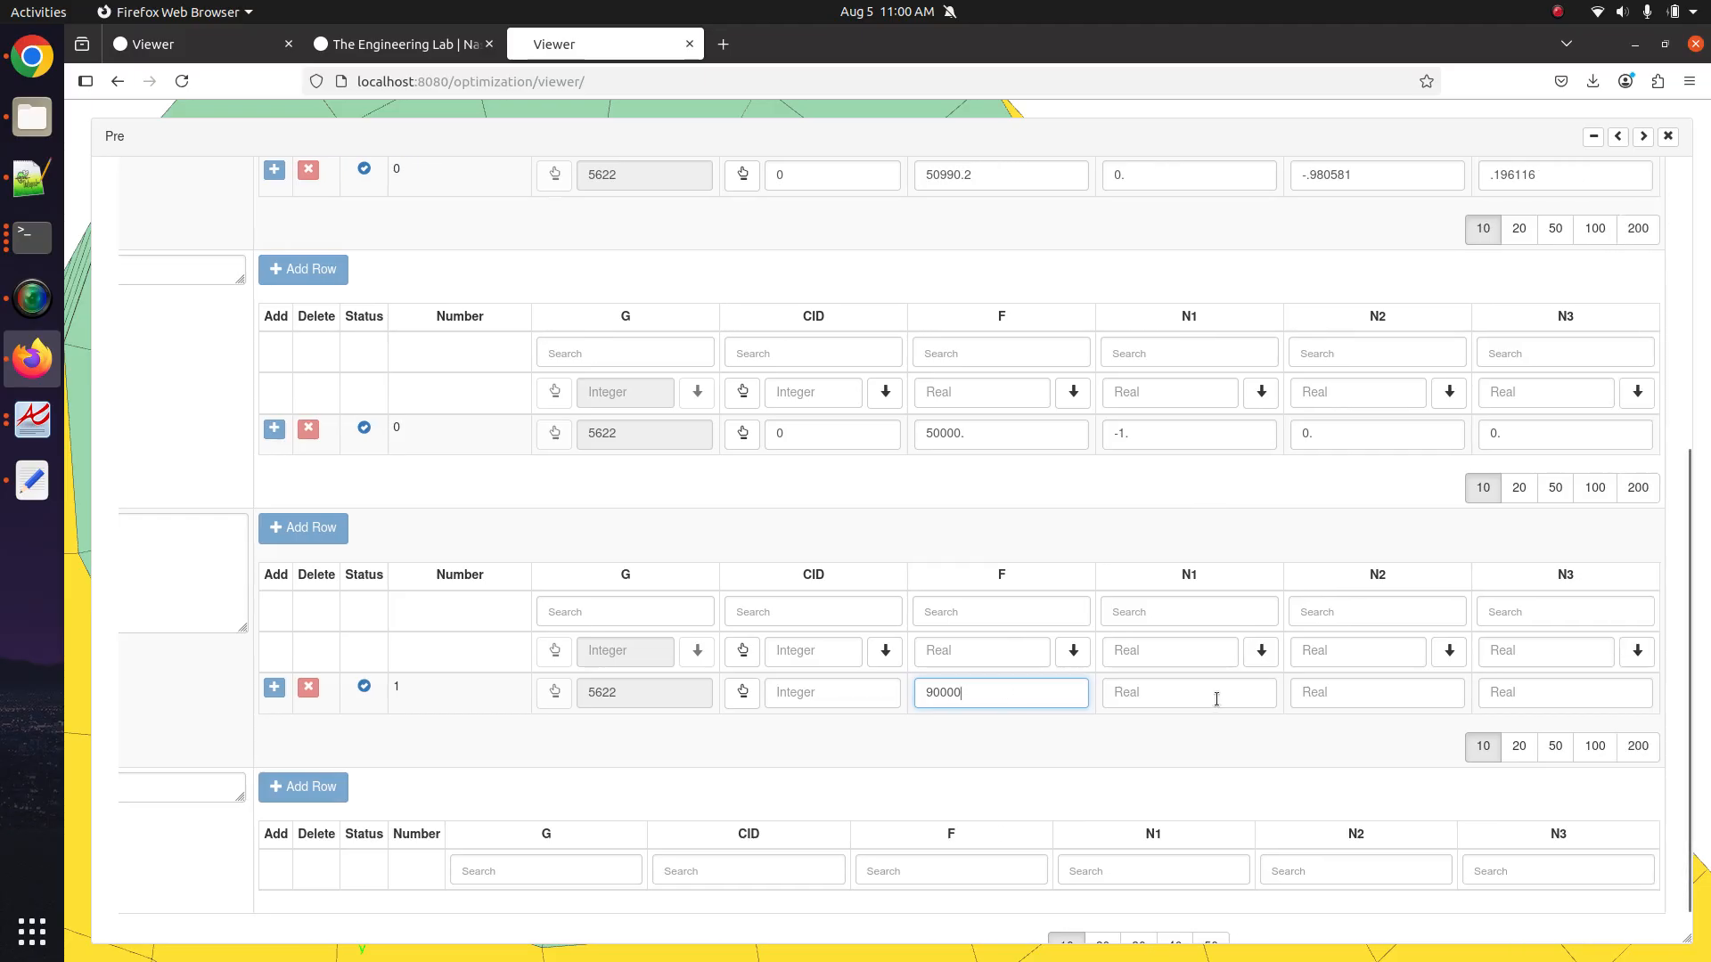
click(1218, 692)
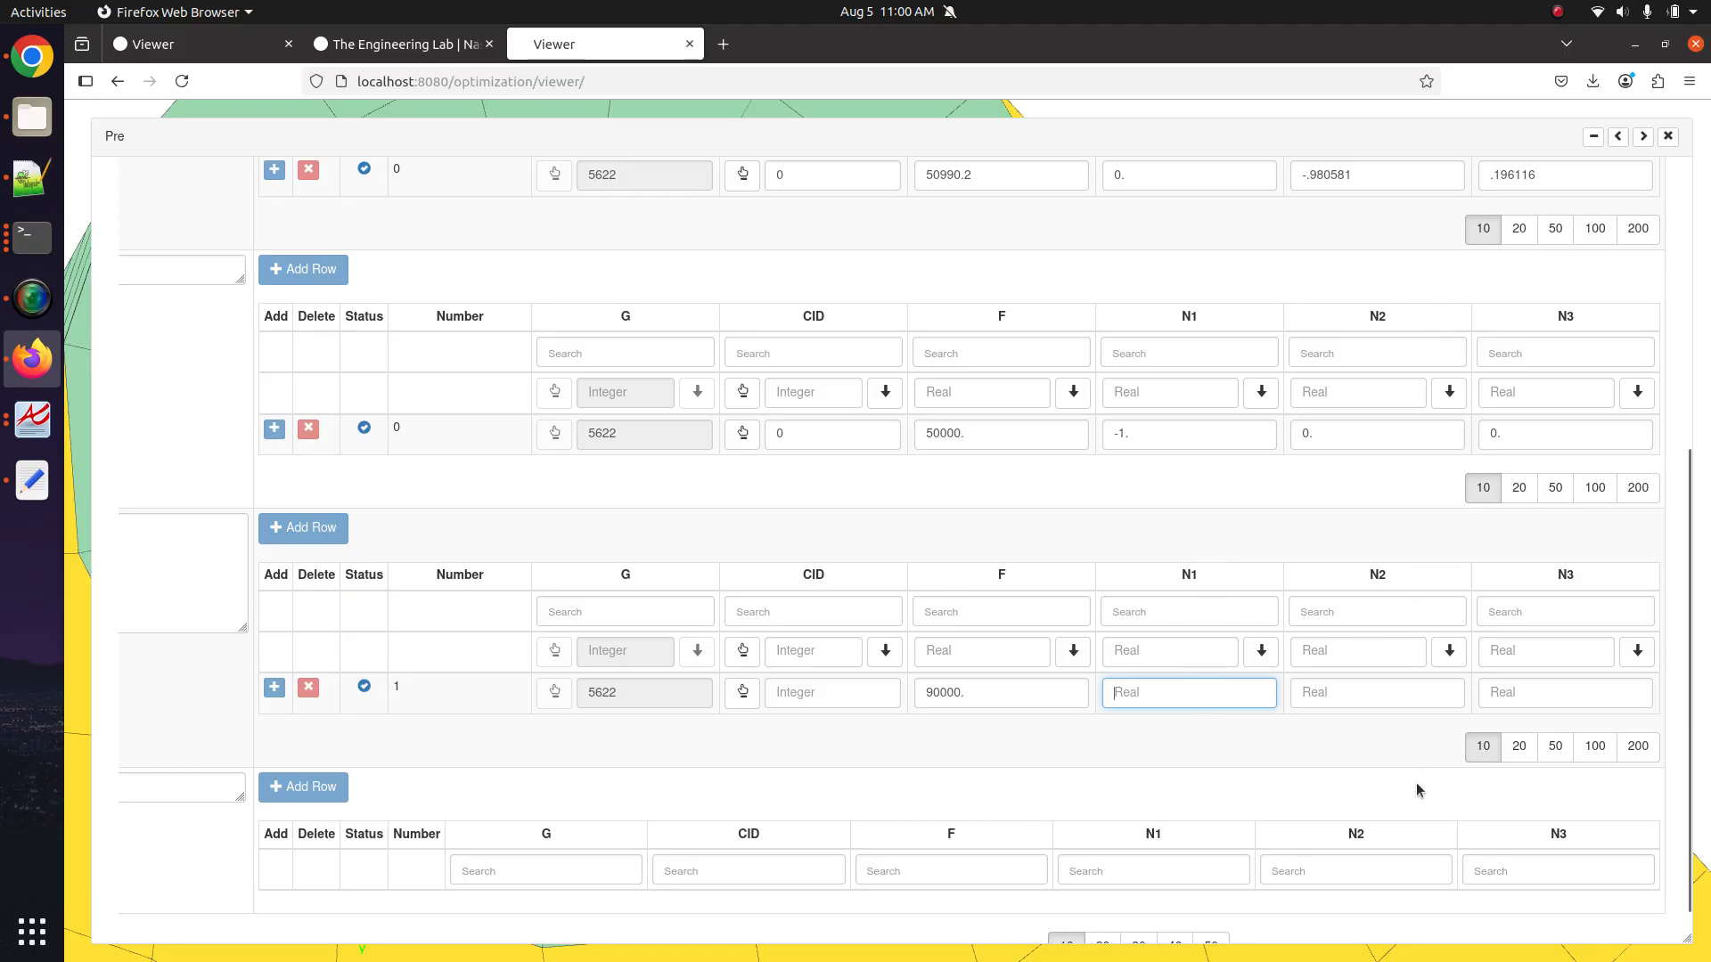
Show field descriptions and set the new force's N3 component to -1.
click(1642, 136)
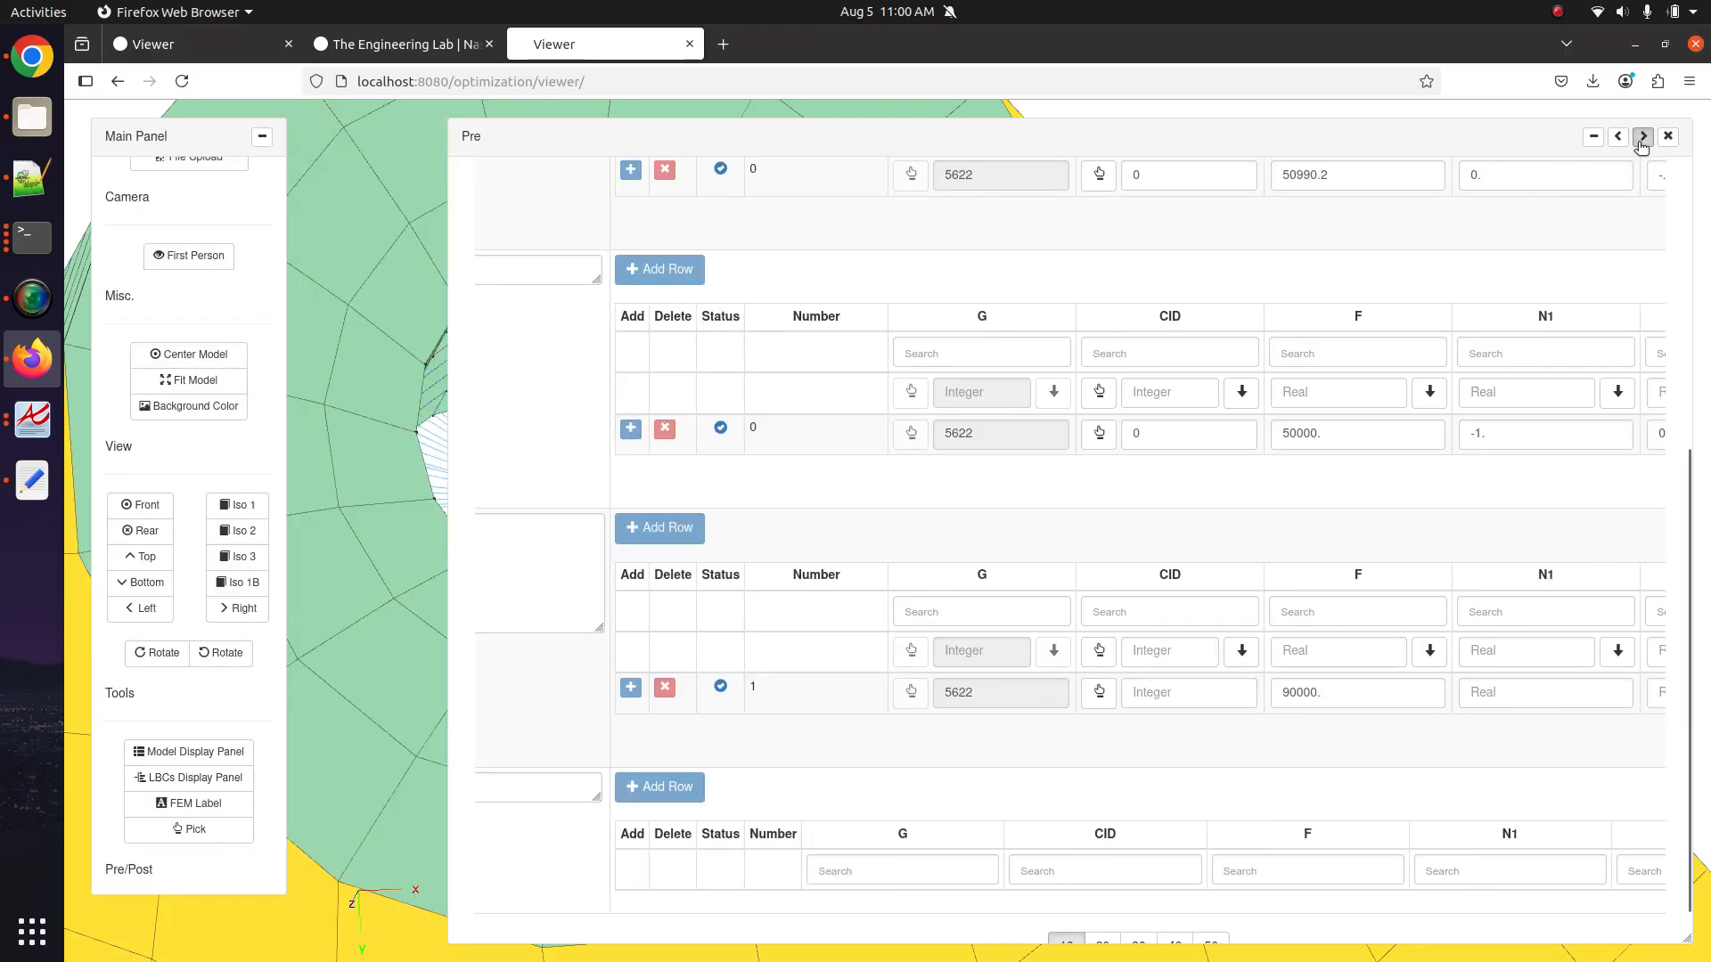
scroll(879, 686, down, 5)
drag(875, 682, 737, 478)
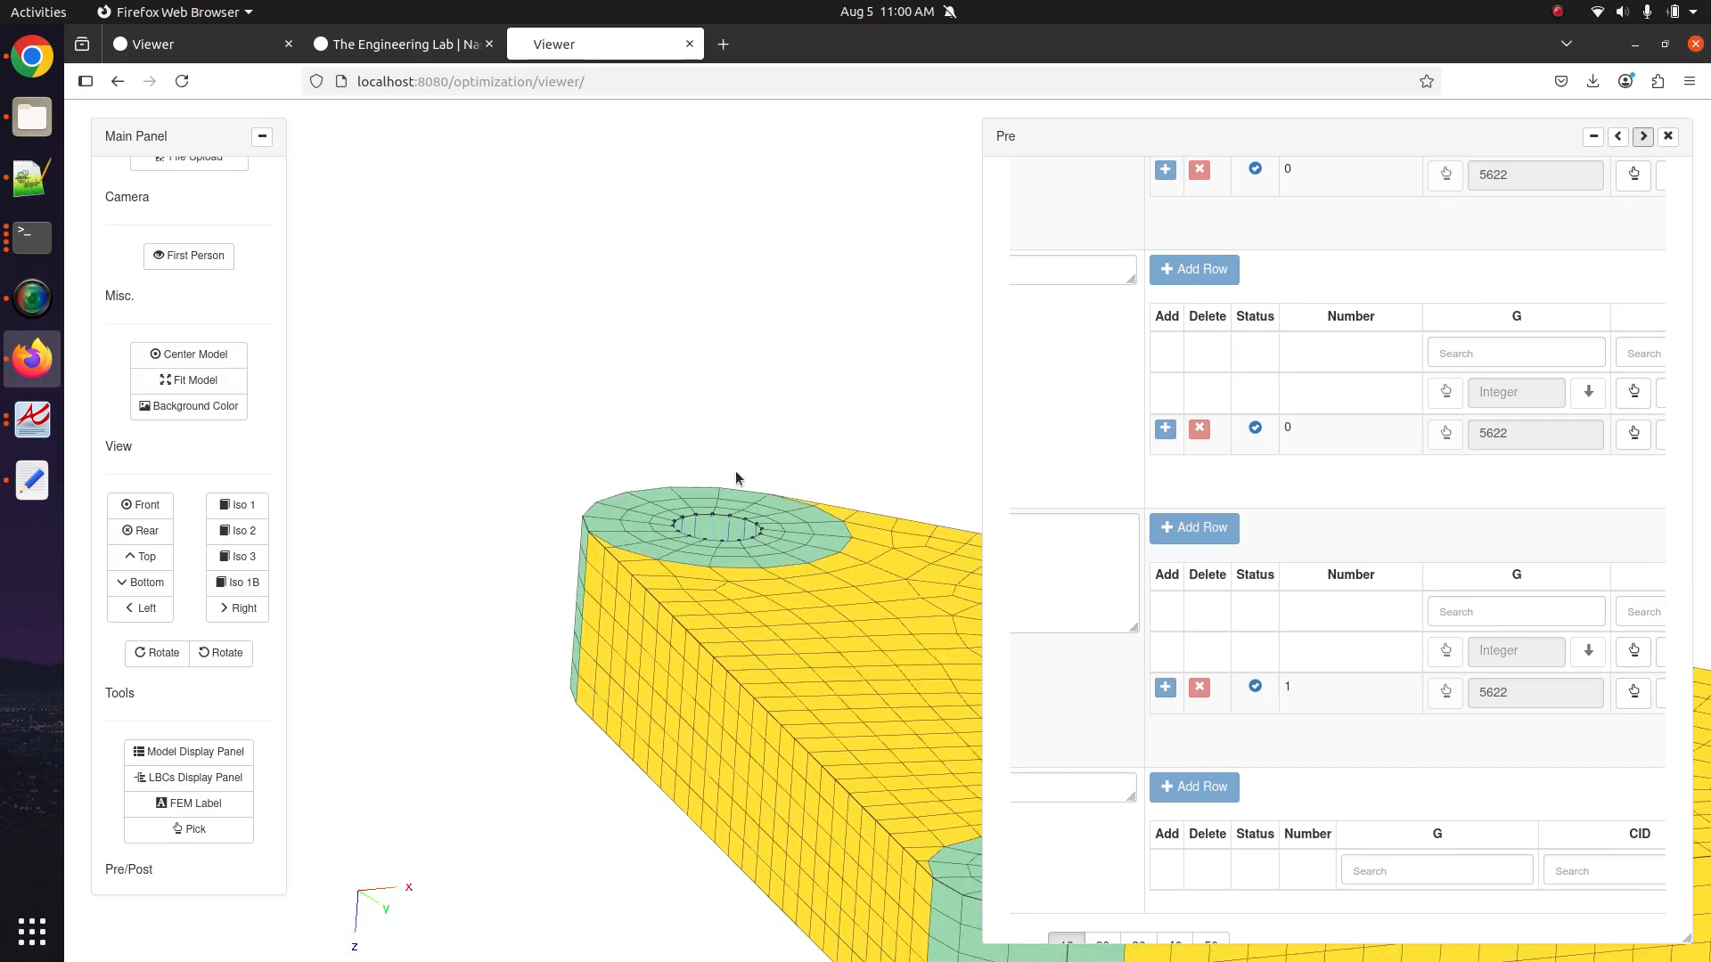
scroll(1379, 650, right, 3)
scroll(1381, 651, right, 6)
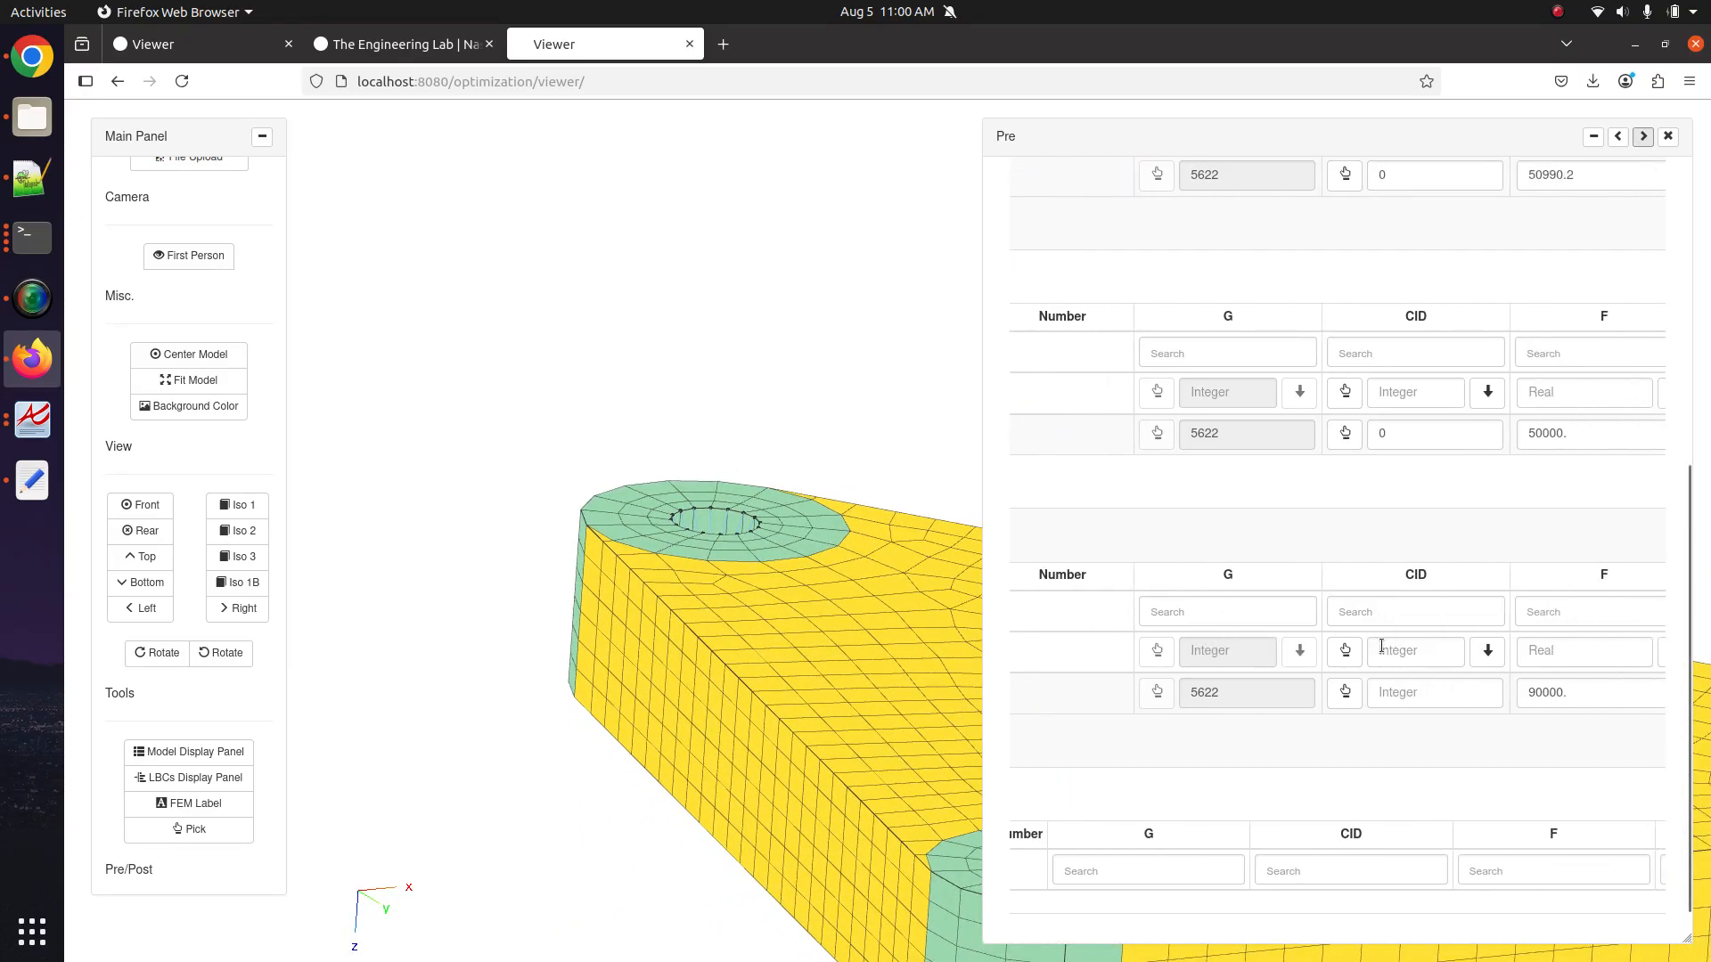
scroll(1384, 651, right, 3)
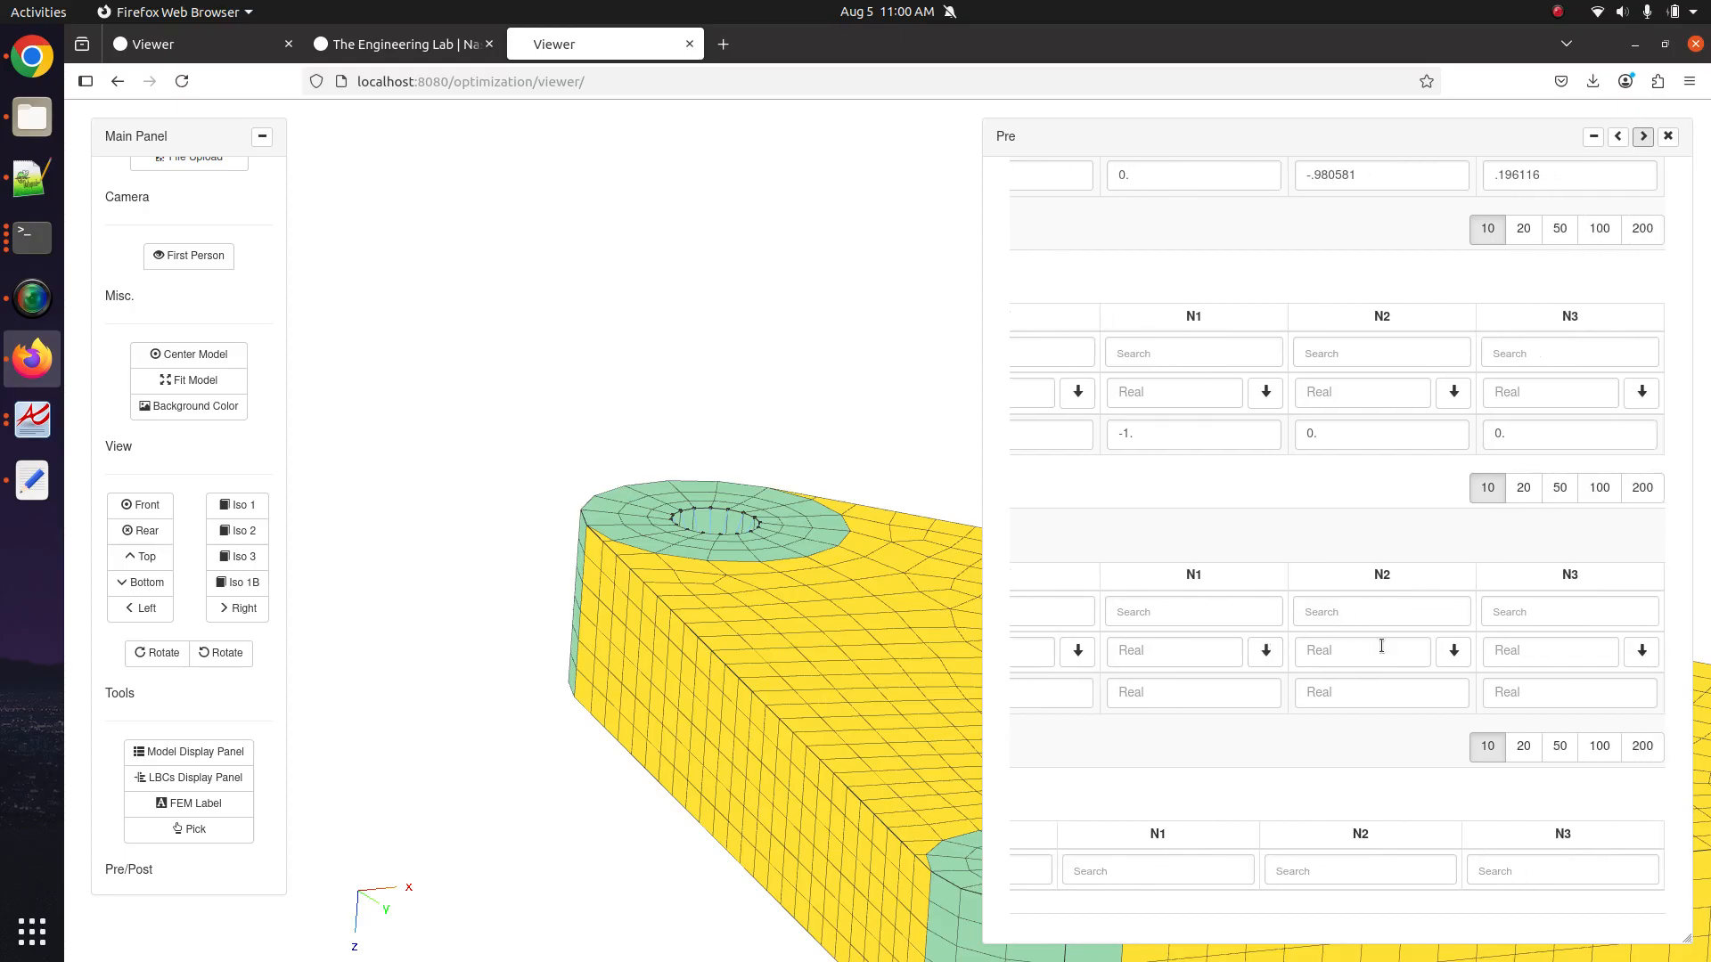
click(1489, 693)
scroll(1528, 709, up, 6)
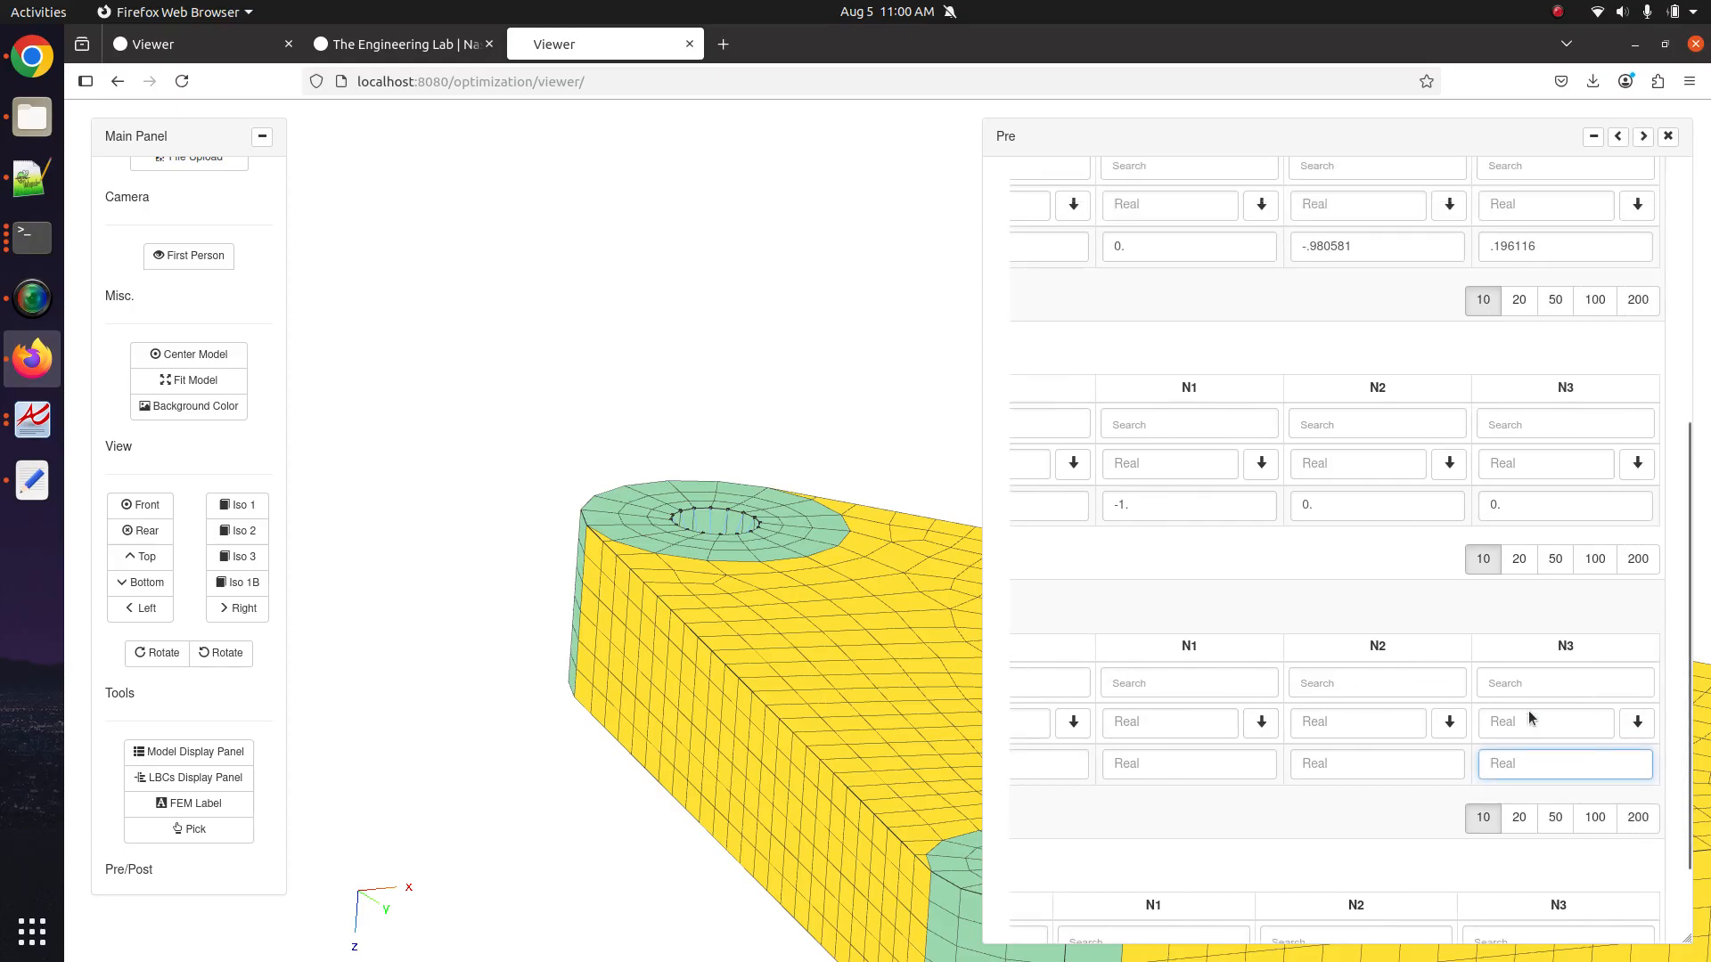
click(1384, 317)
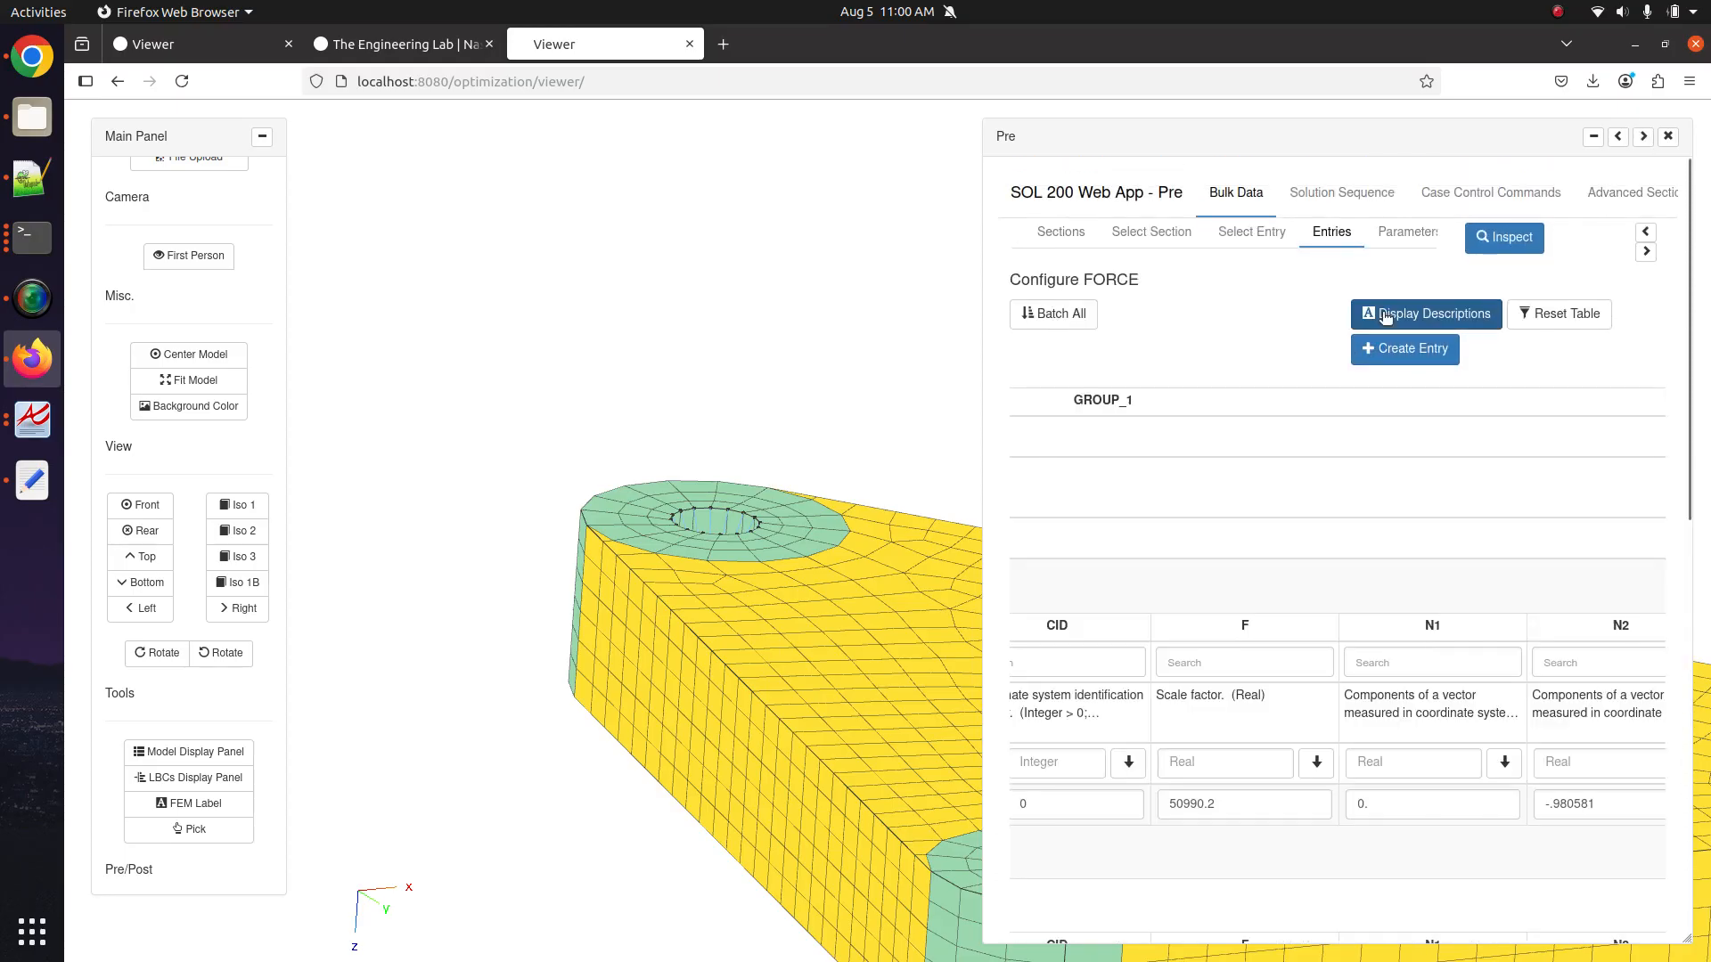
scroll(1419, 563, down, 5)
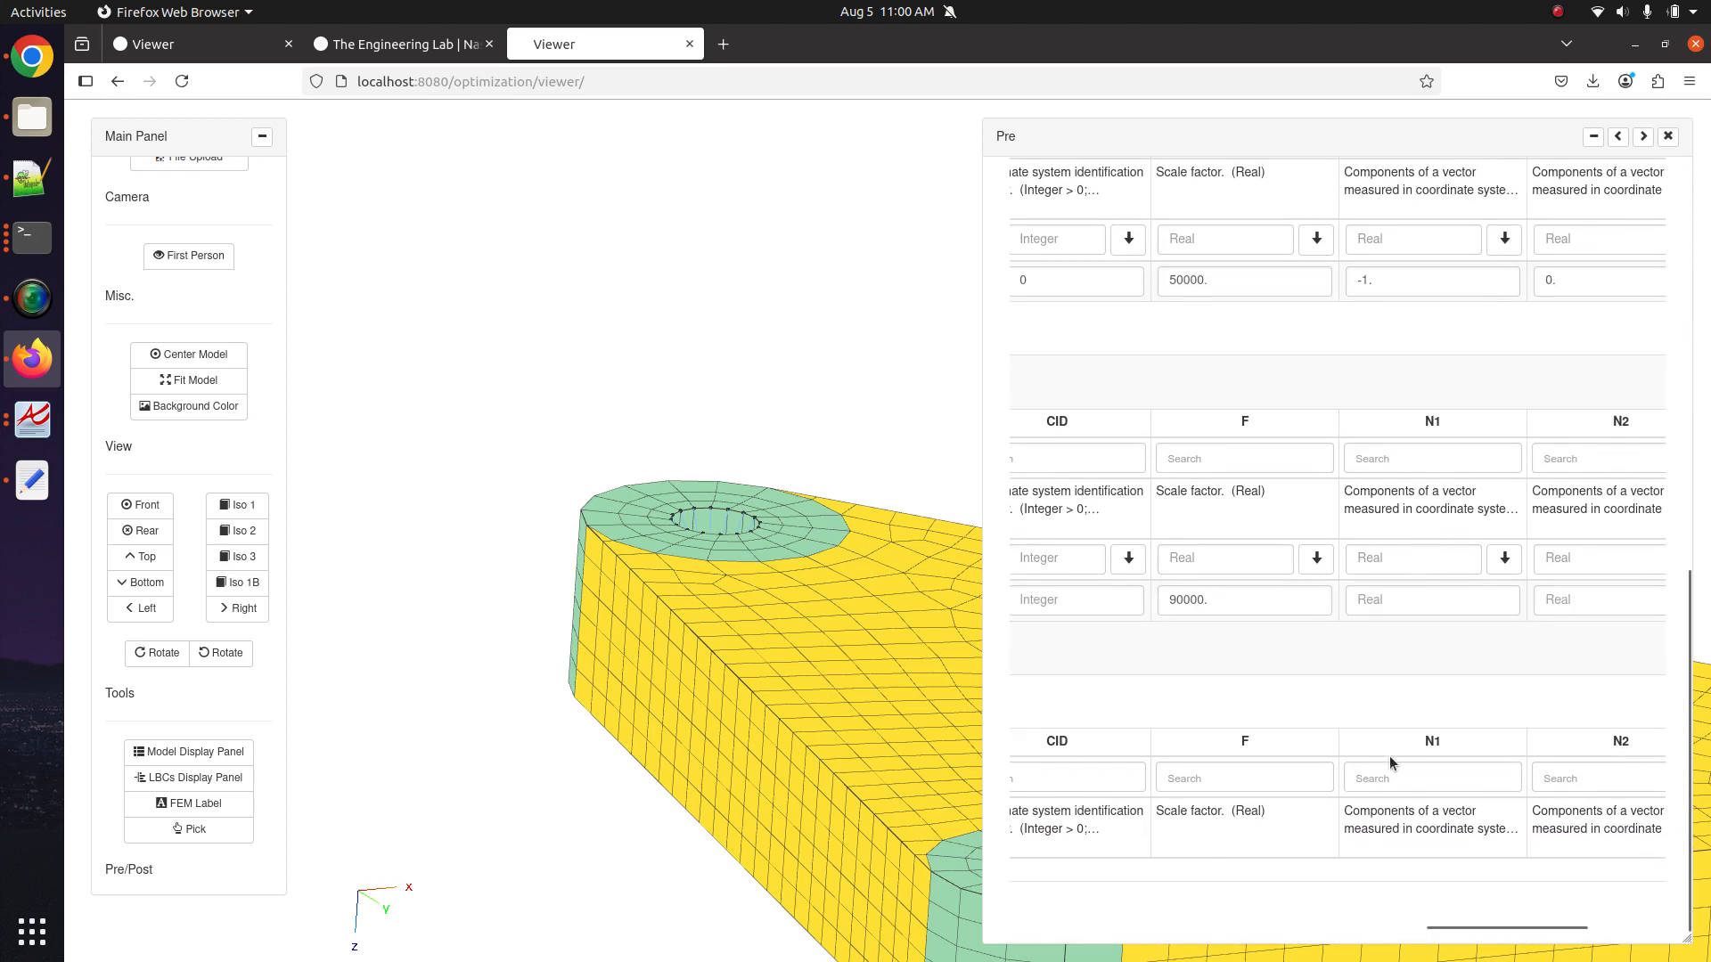
scroll(1388, 756, right, 3)
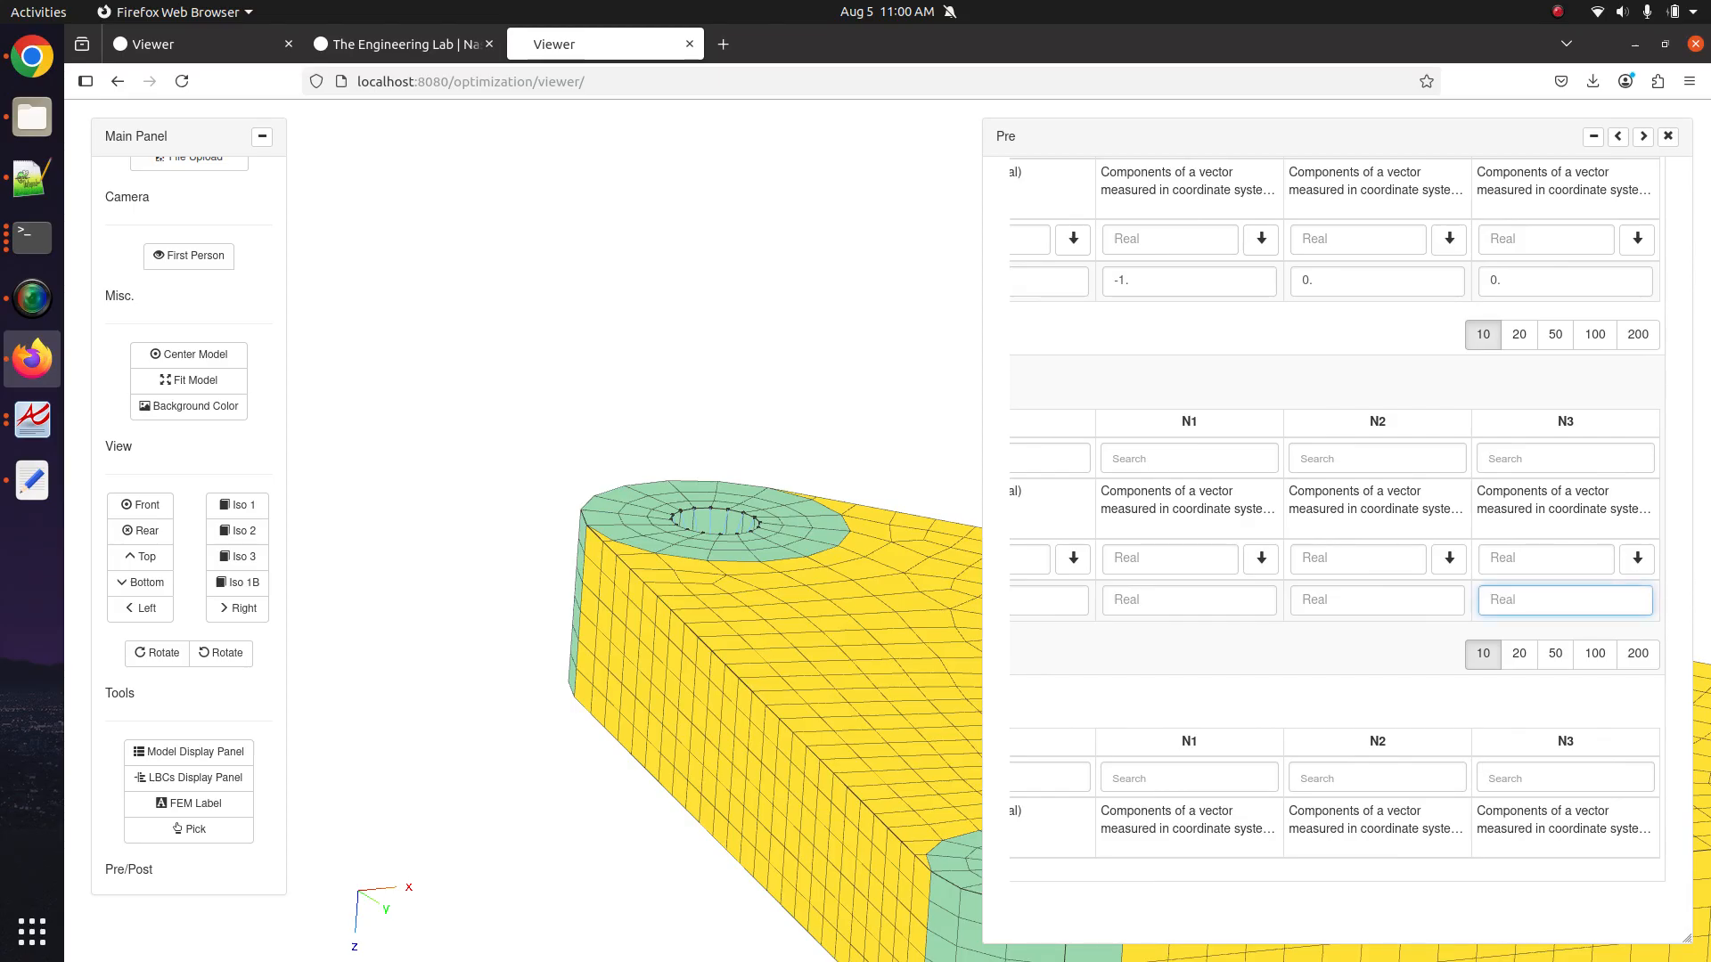
key(Return)
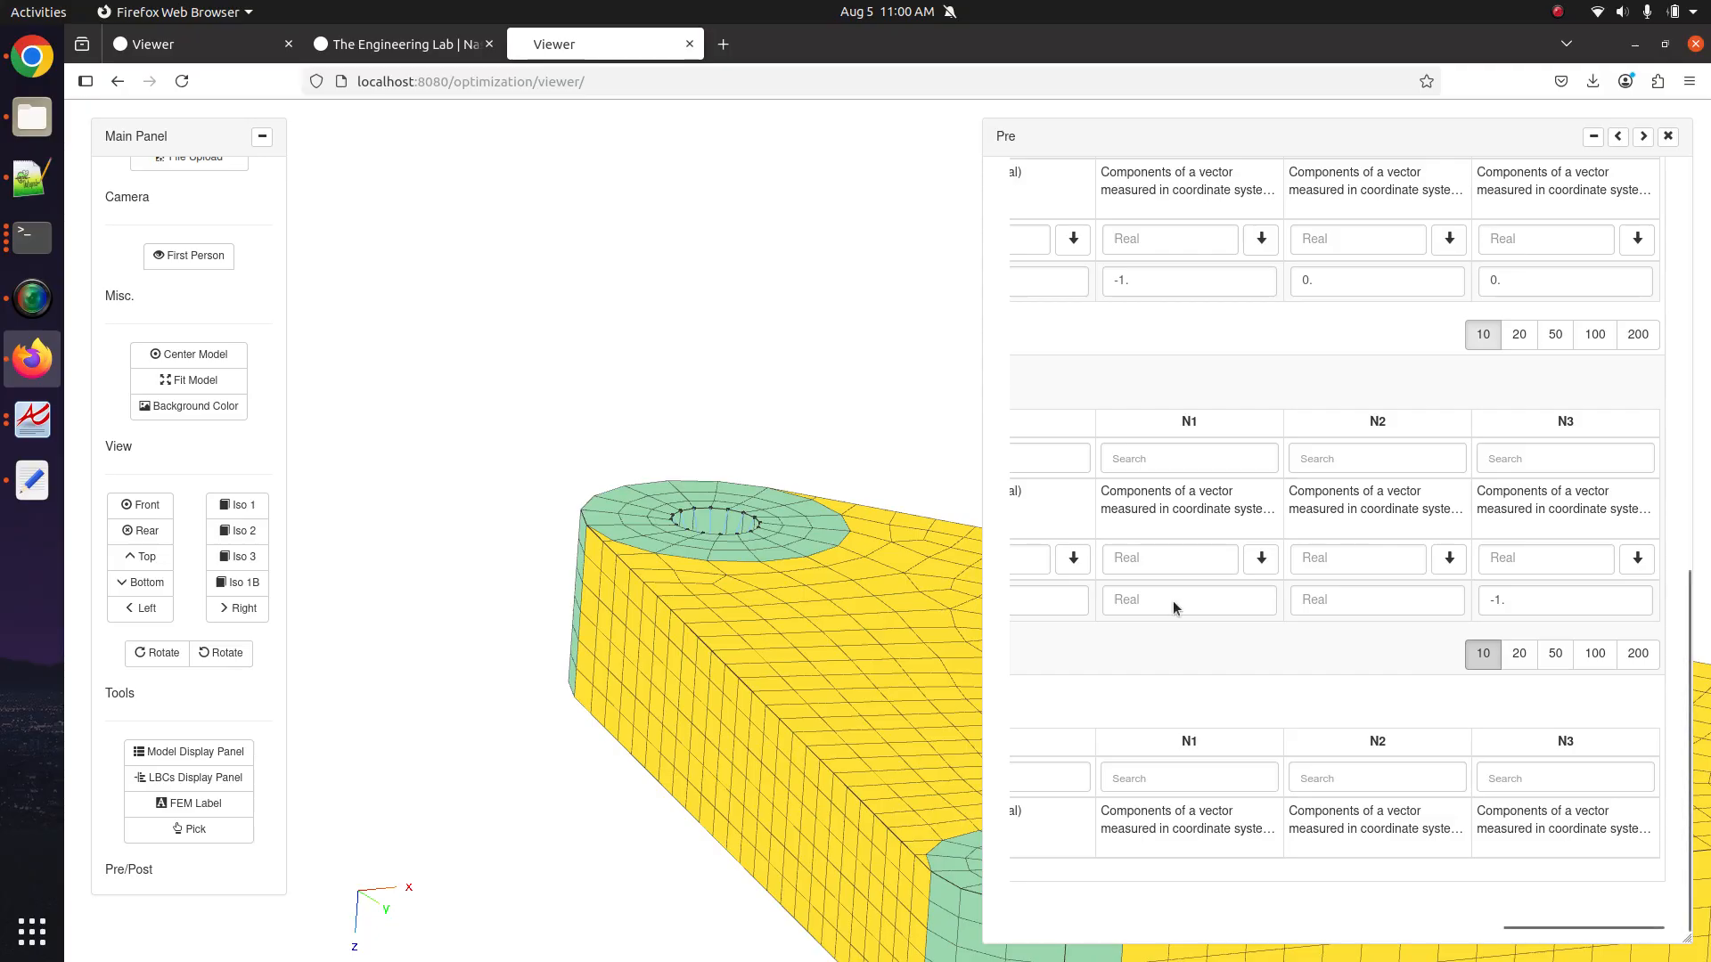
Display loads and constraints with 0.1 arrow length and value labels turned on.
click(236, 777)
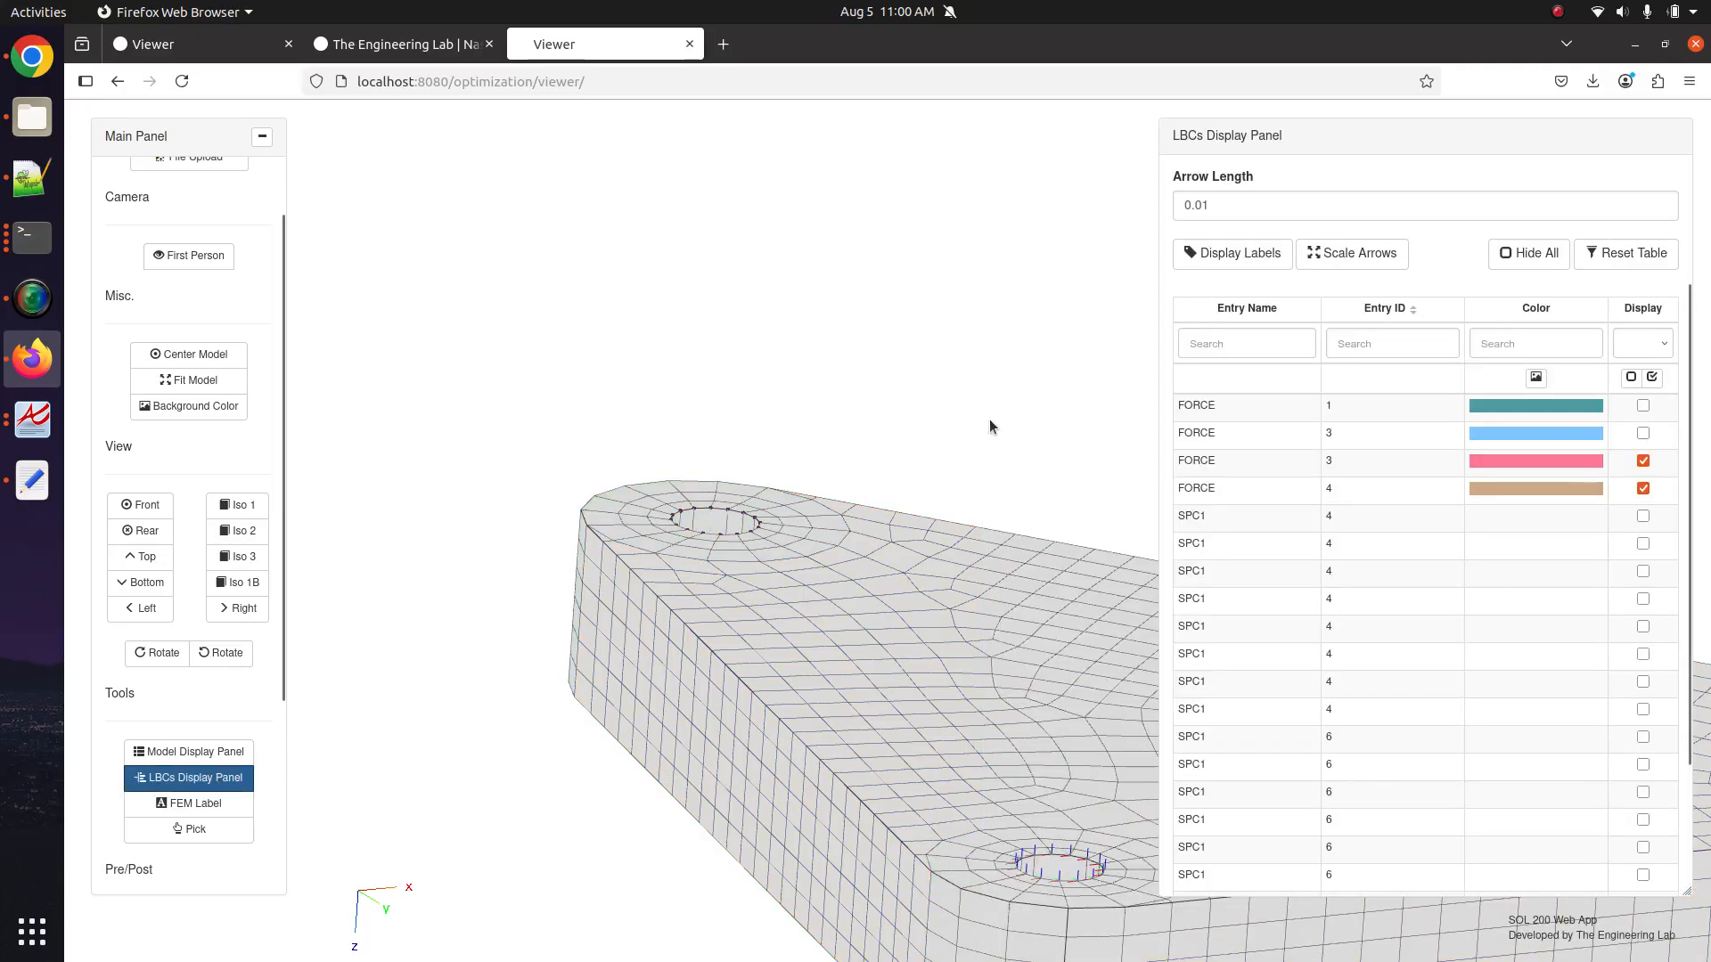
drag(1196, 206, 1228, 204)
text(1)
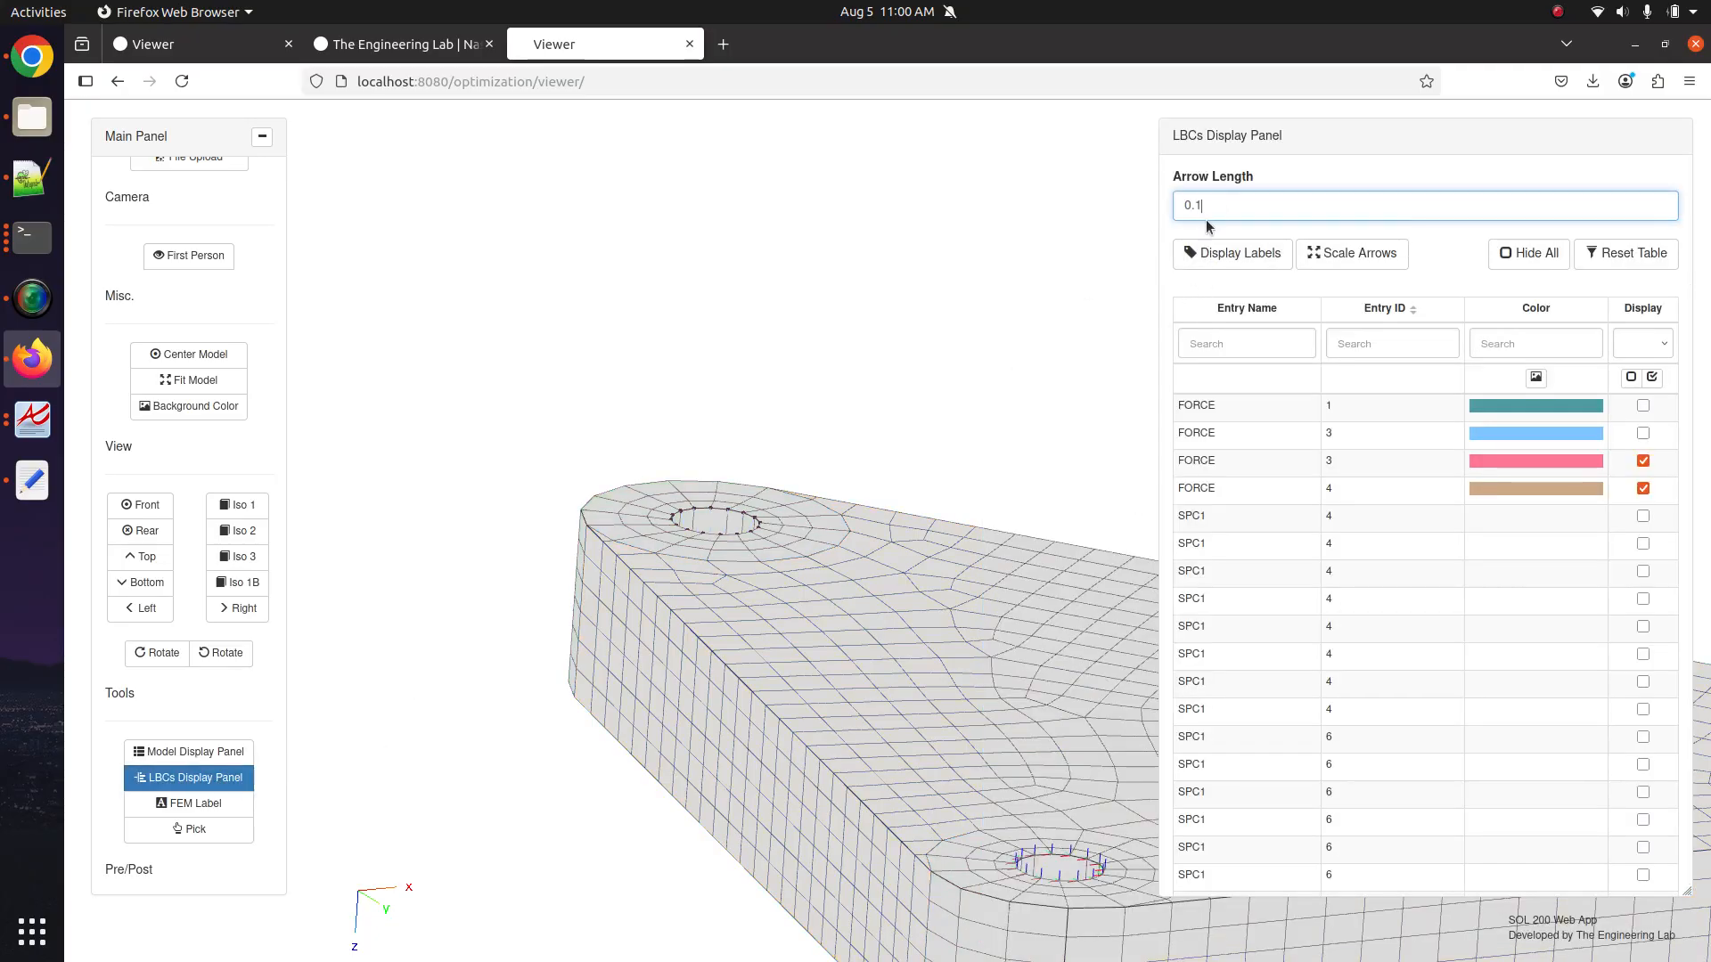
key(Return)
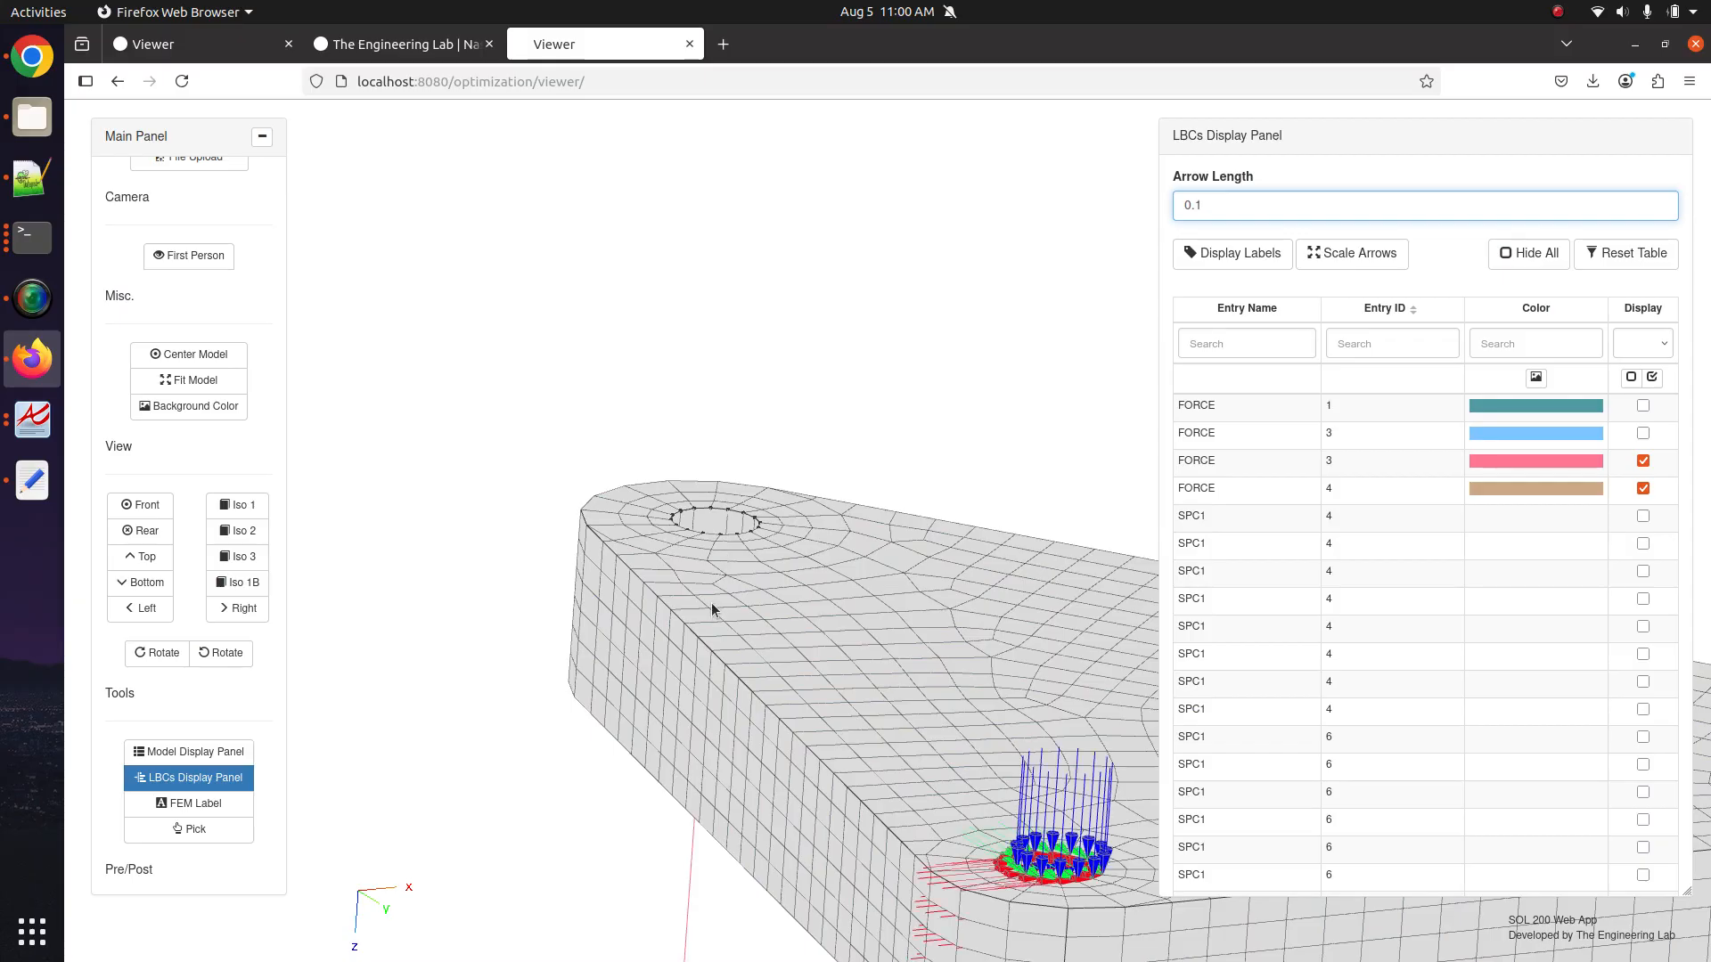
drag(713, 604, 874, 561)
click(1261, 254)
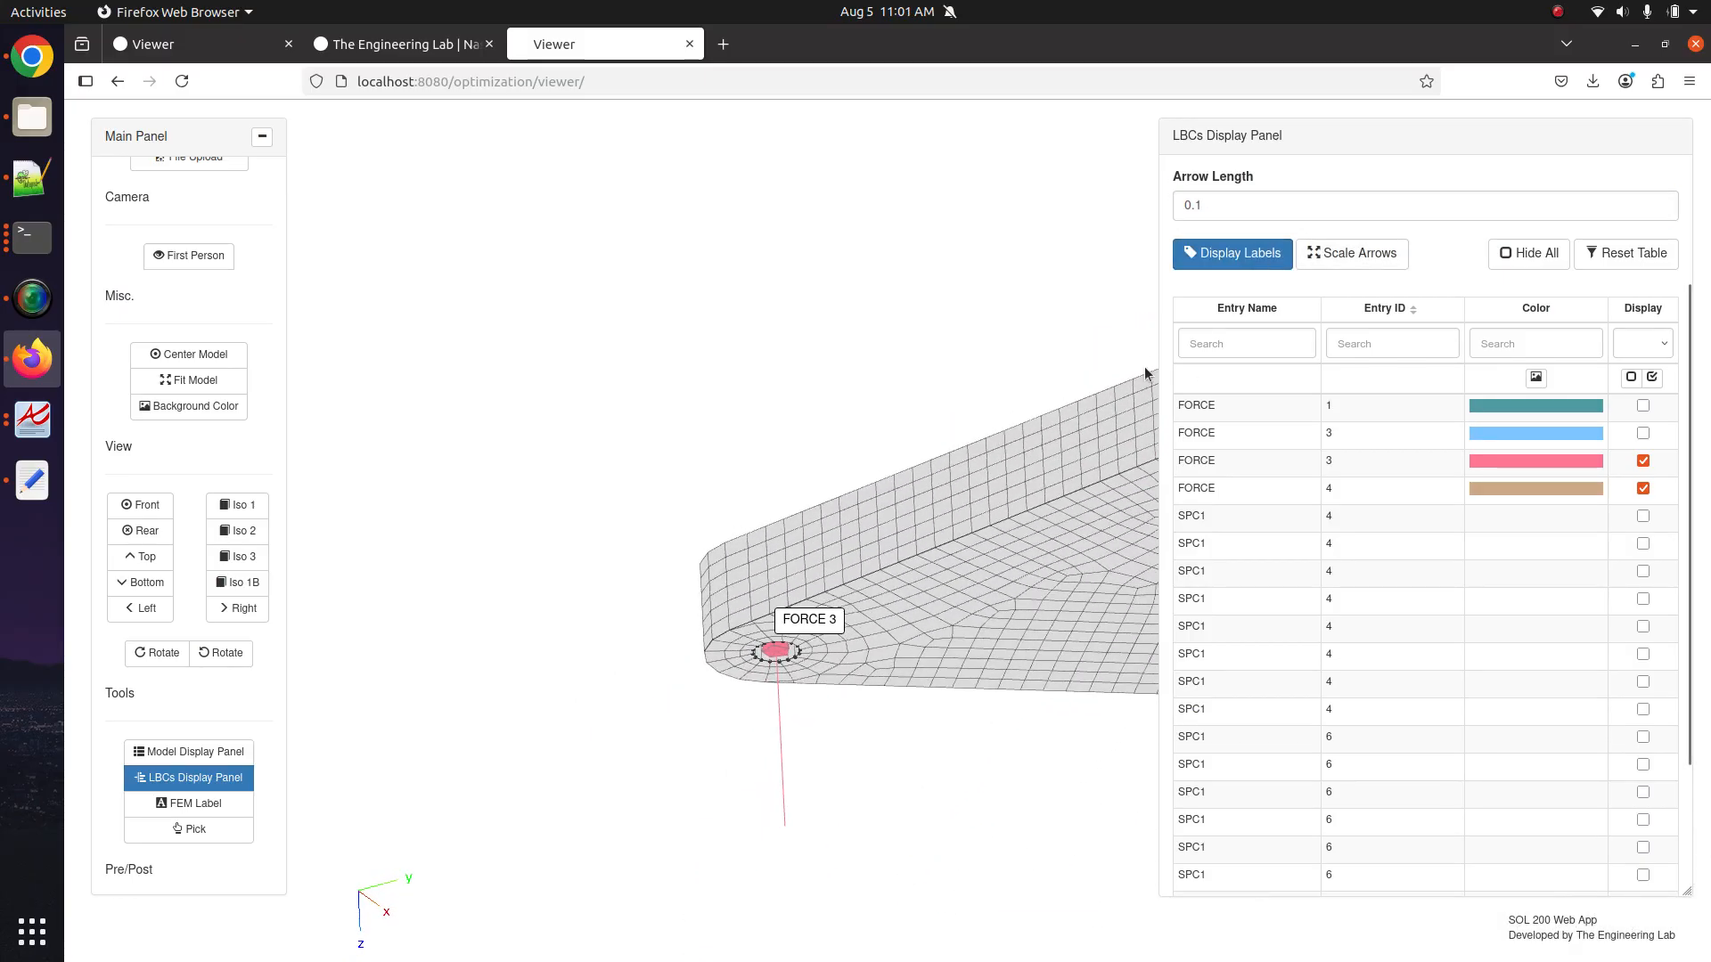
click(1260, 255)
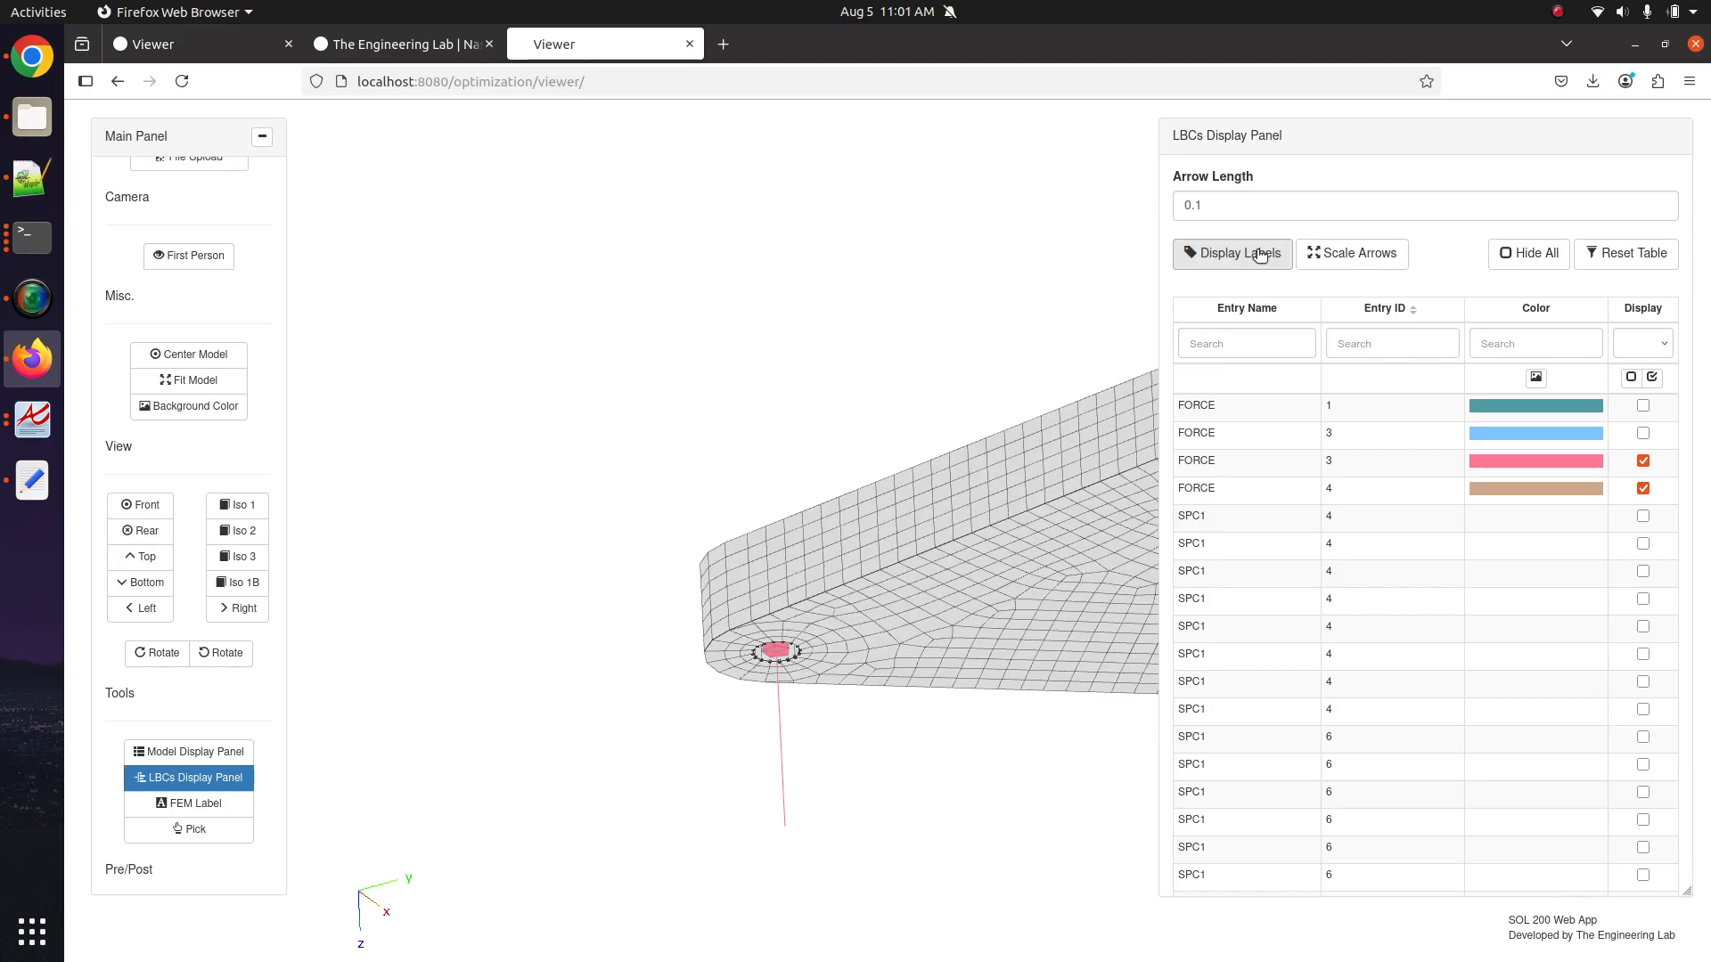
click(1260, 256)
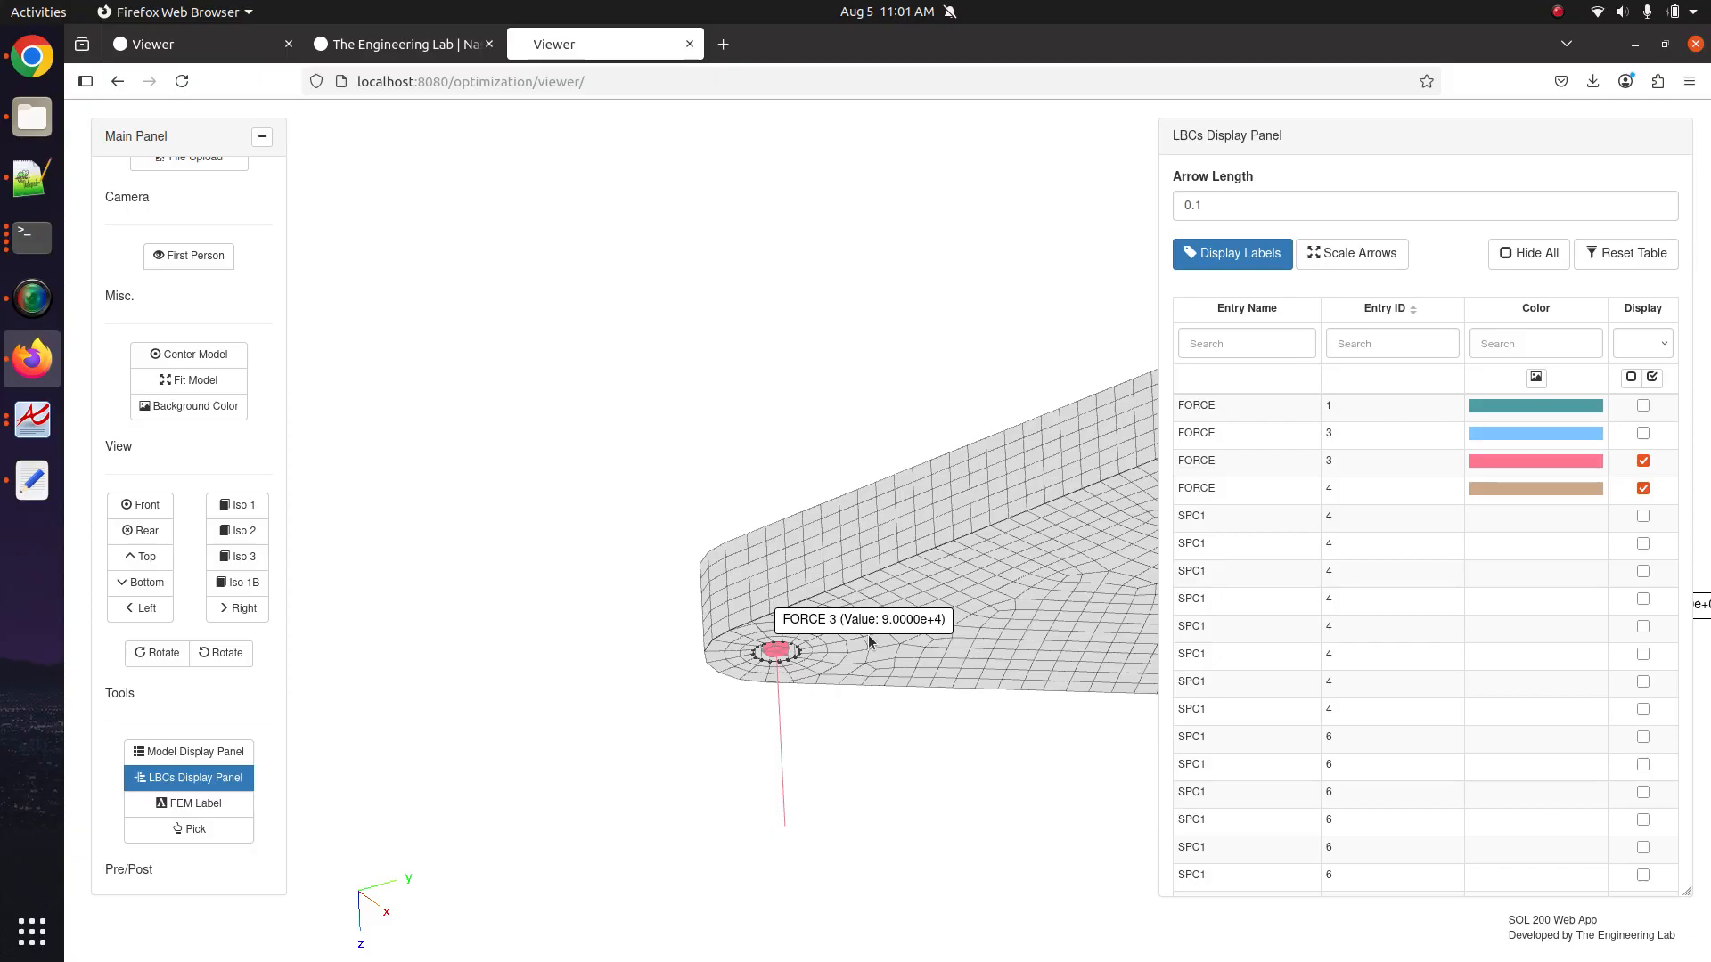
Orbit and zoom around the bracket to confirm FORCE 3 reads 9.0000e+4 beside SPC1 16 and 17.
drag(870, 638, 757, 618)
scroll(774, 561, up, 4)
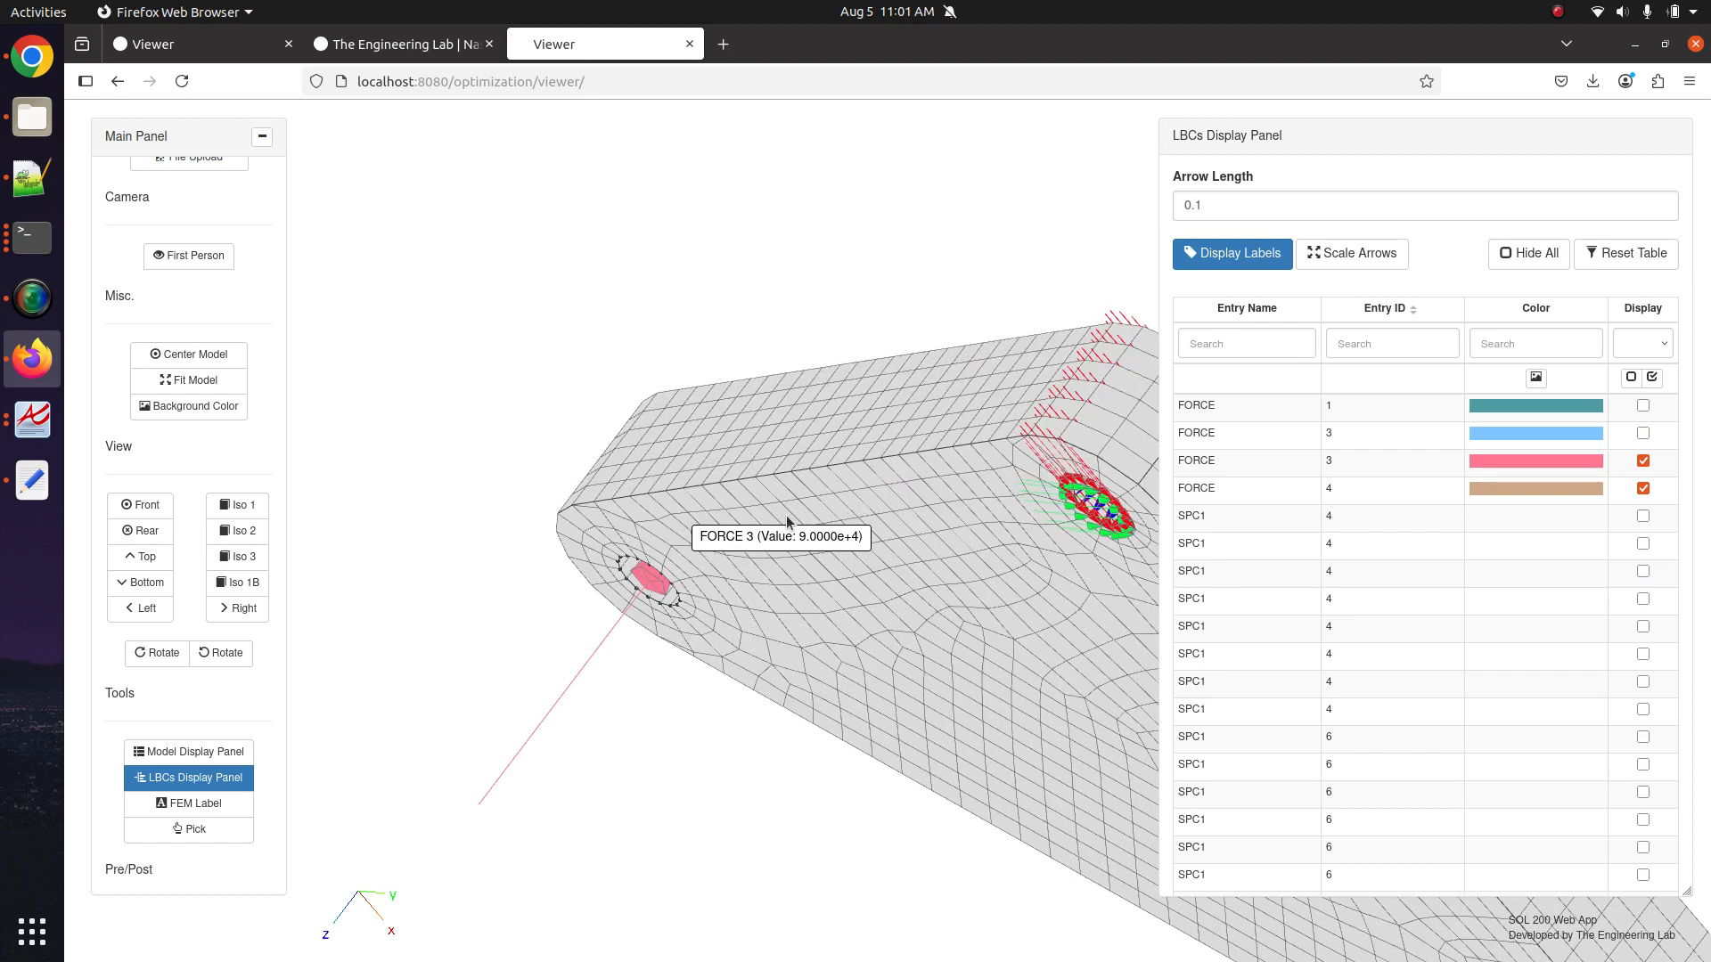
scroll(613, 670, down, 4)
drag(811, 428, 617, 512)
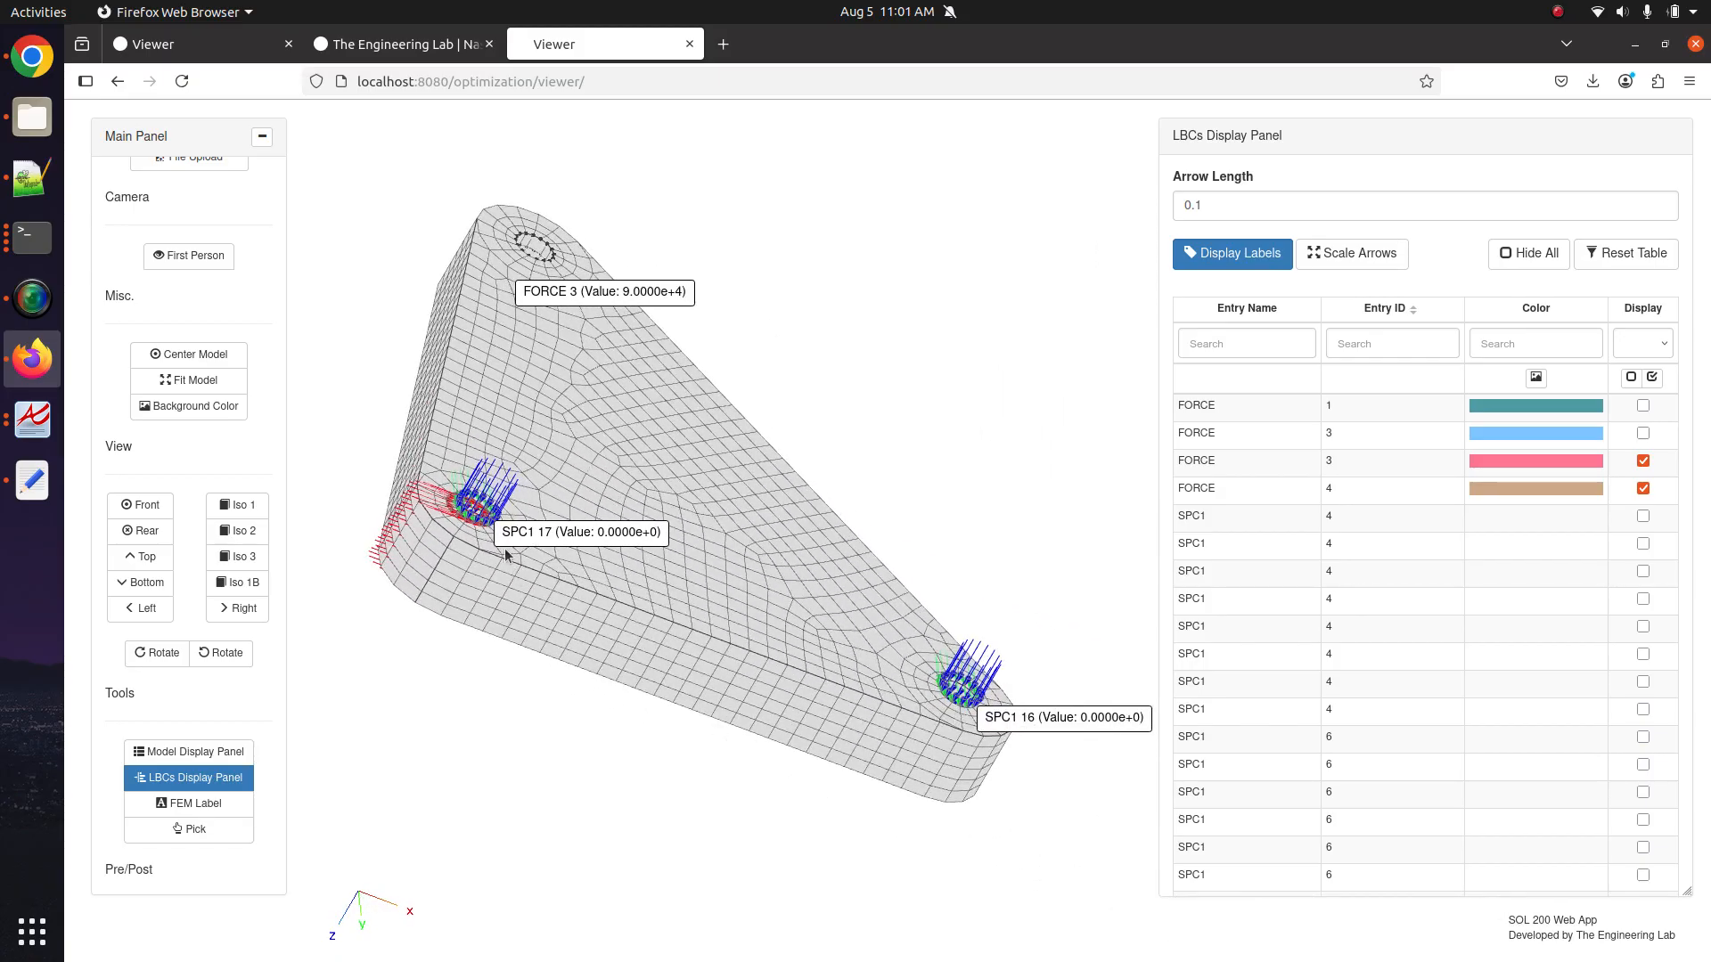
drag(743, 672, 613, 553)
scroll(672, 623, up, 5)
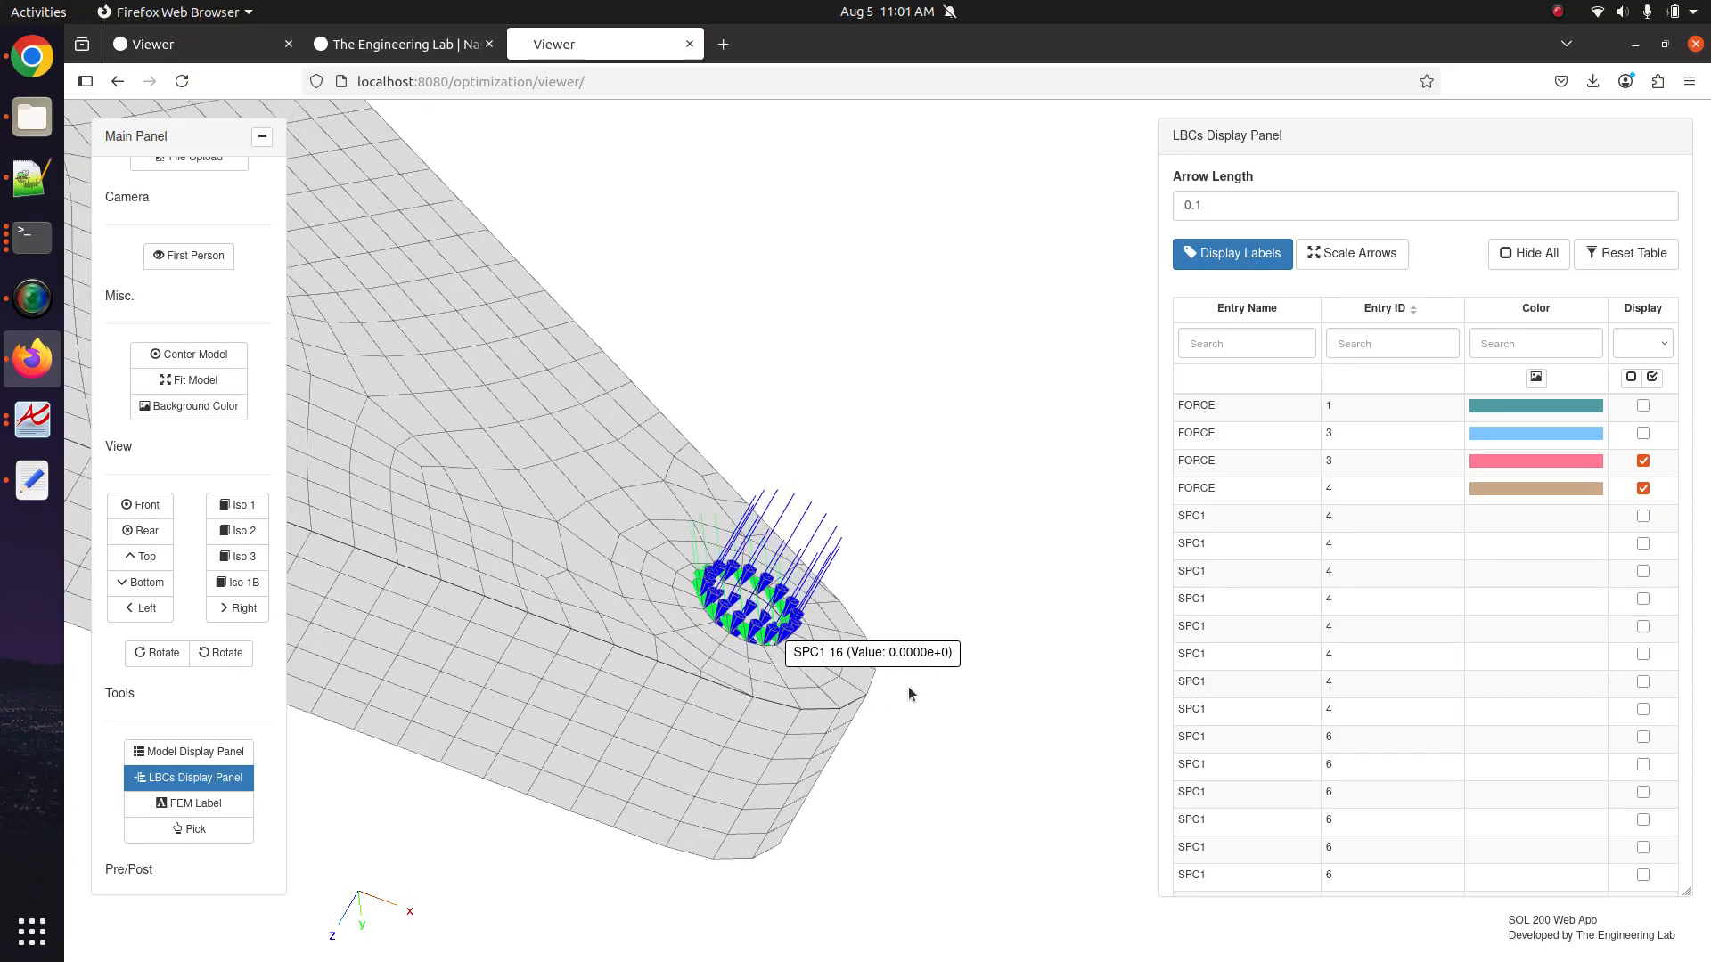
drag(907, 686, 401, 566)
scroll(794, 595, up, 4)
scroll(838, 640, down, 1)
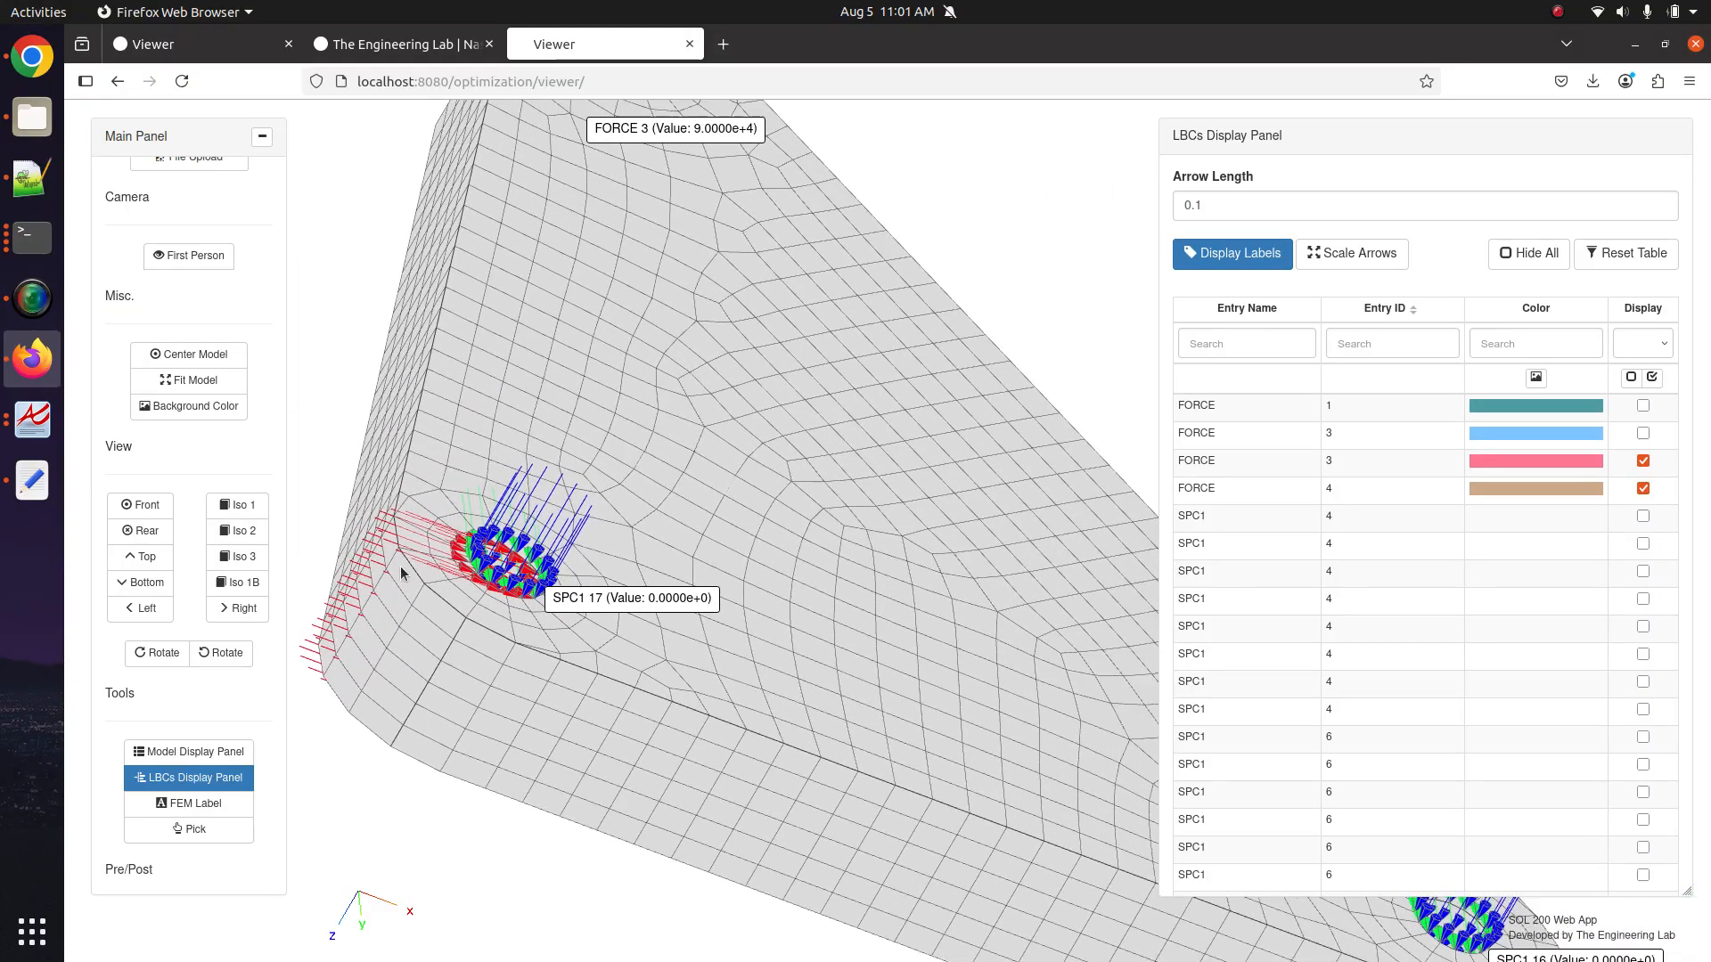
scroll(743, 398, down, 4)
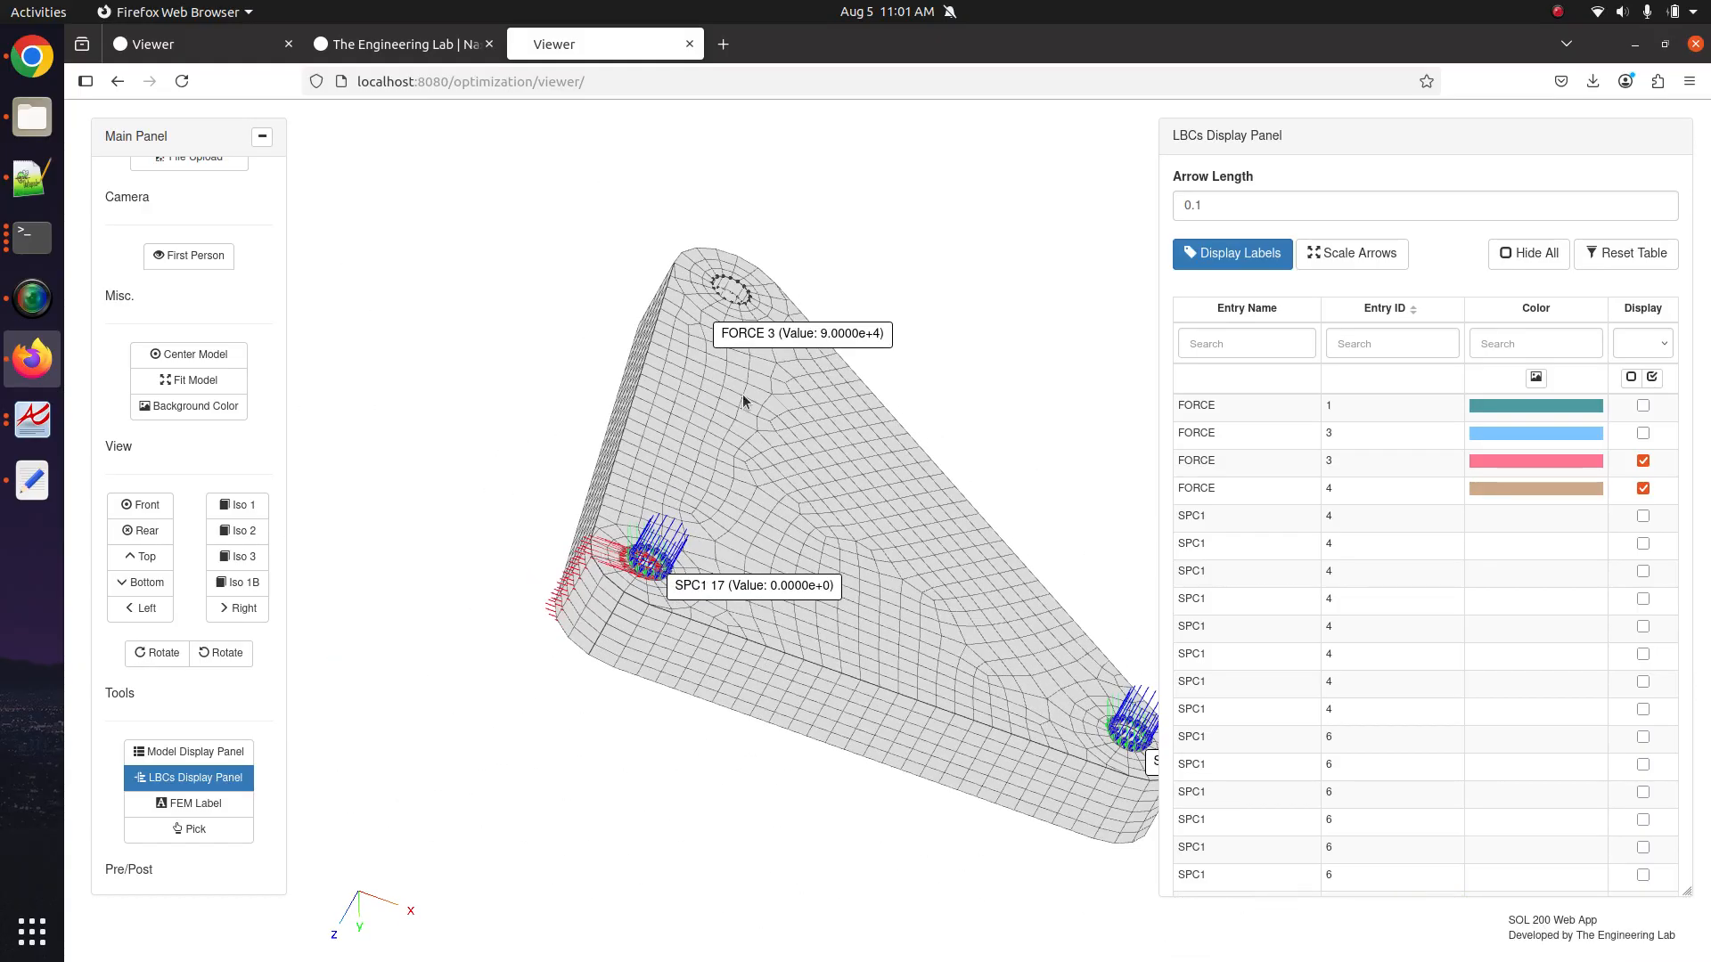
scroll(203, 754, down, 5)
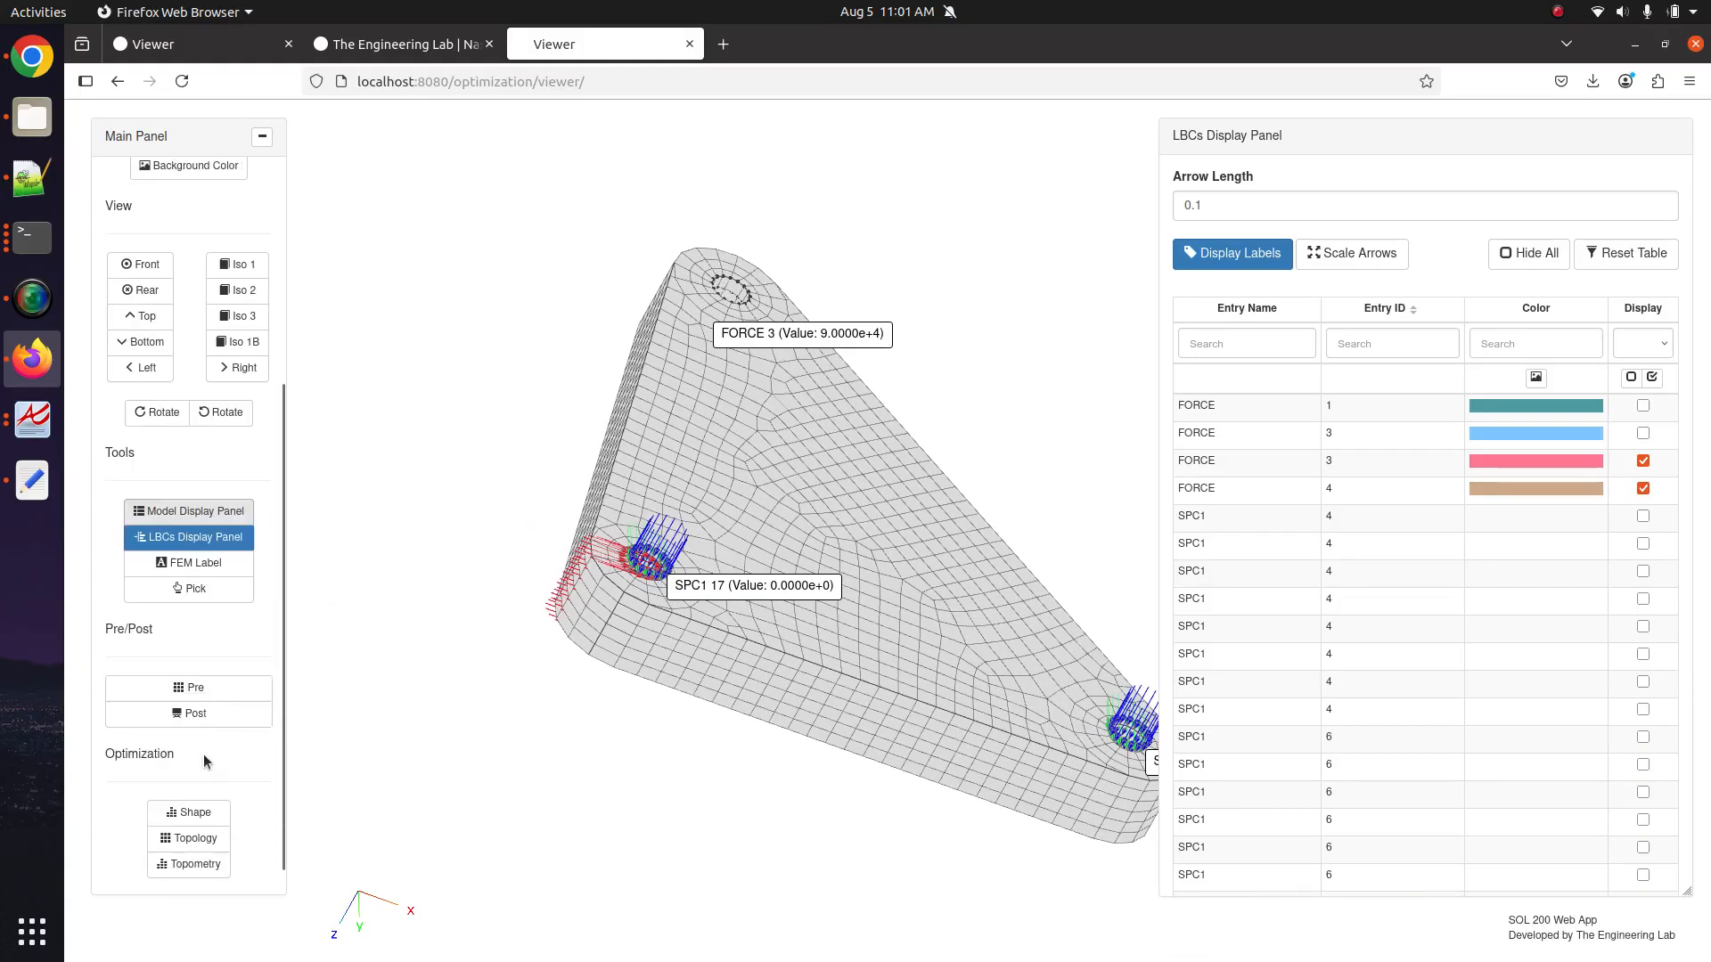
In the Pre tables, start choosing the application region for the new FORCE 4 entry.
click(225, 697)
scroll(1358, 652, left, 5)
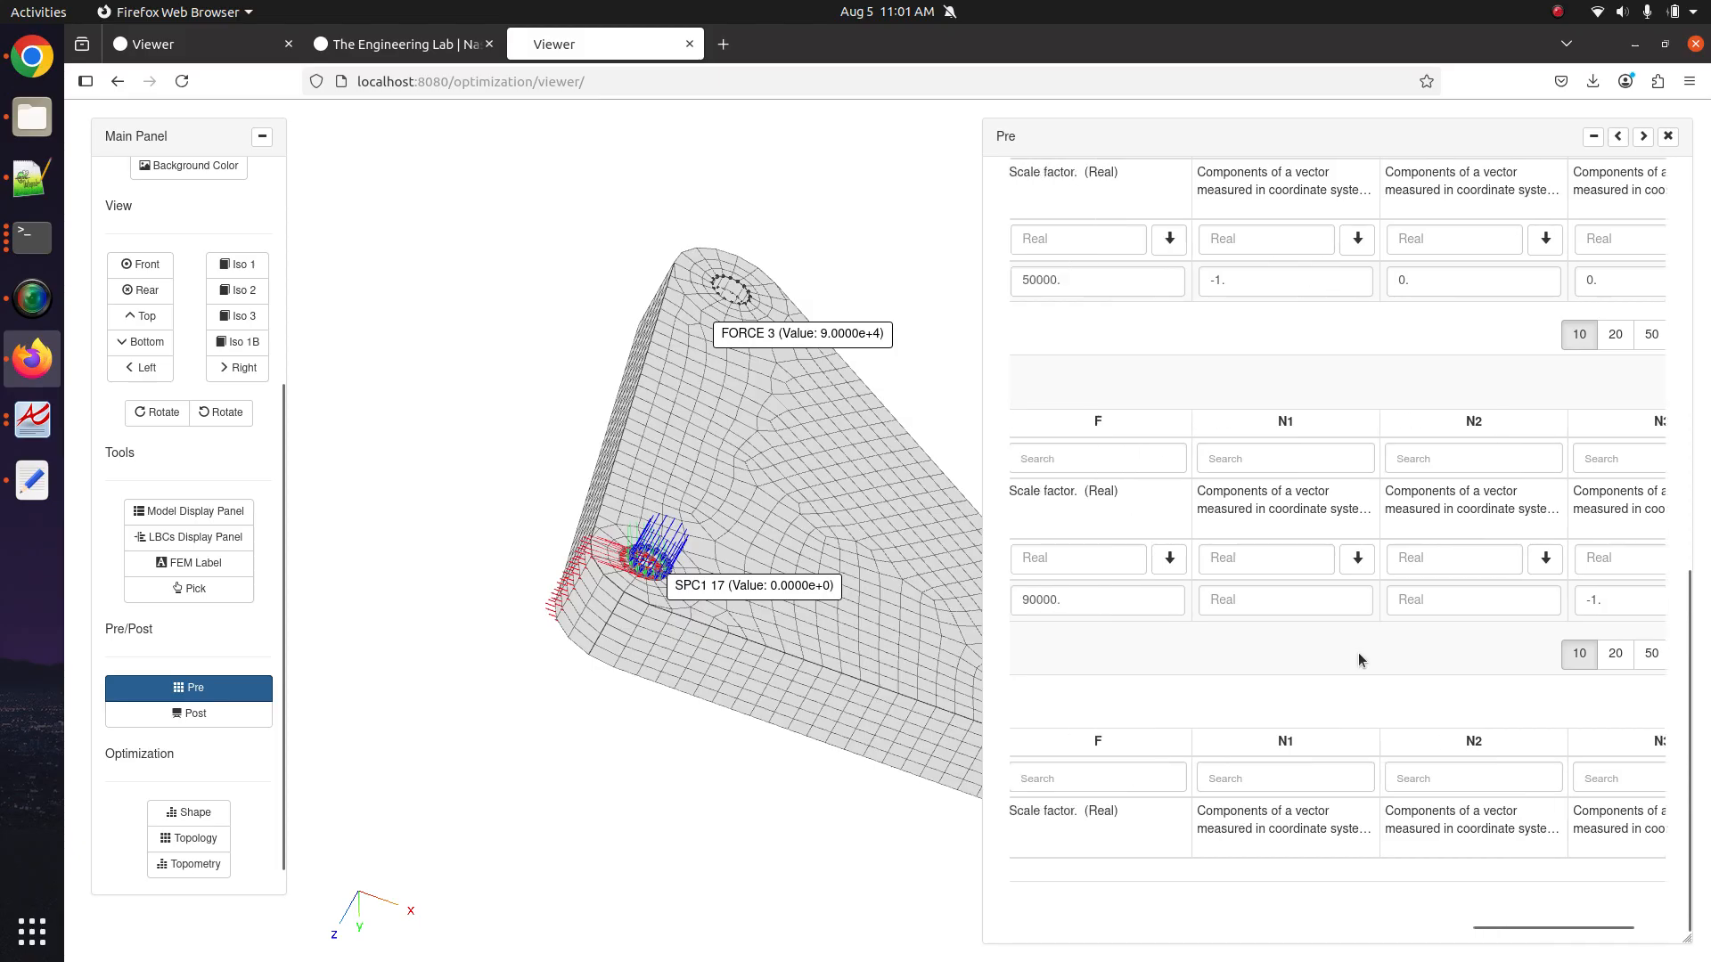
scroll(1358, 653, left, 5)
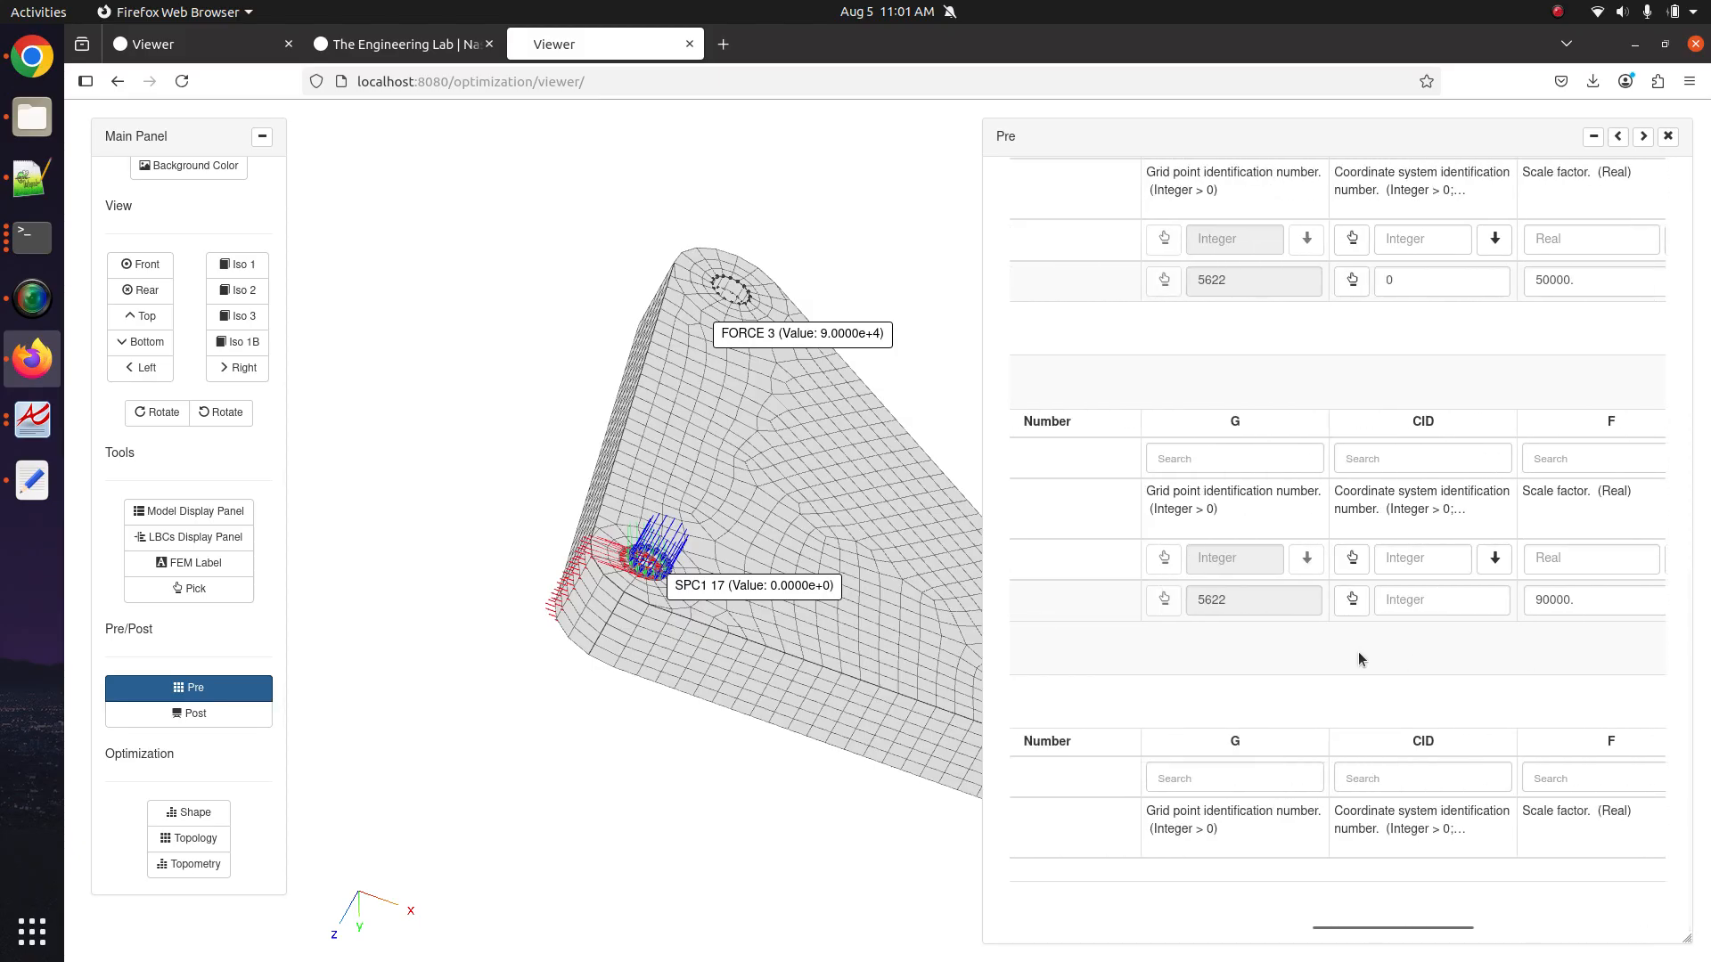
scroll(1358, 651, left, 5)
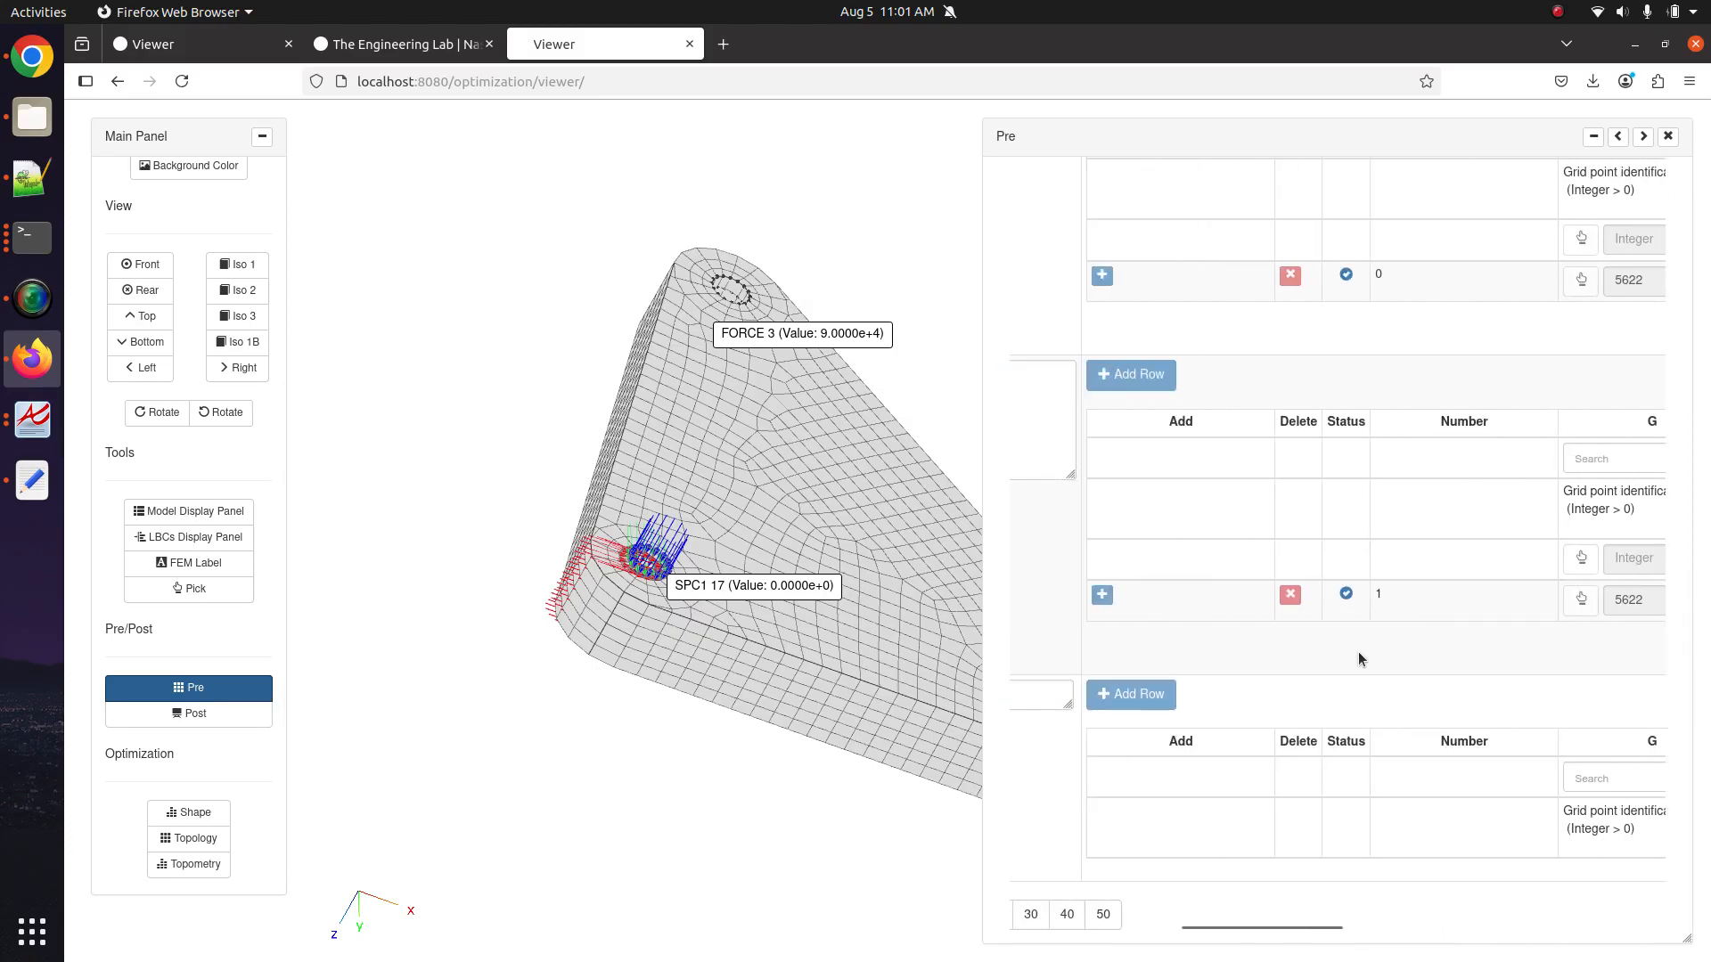
scroll(1313, 638, left, 4)
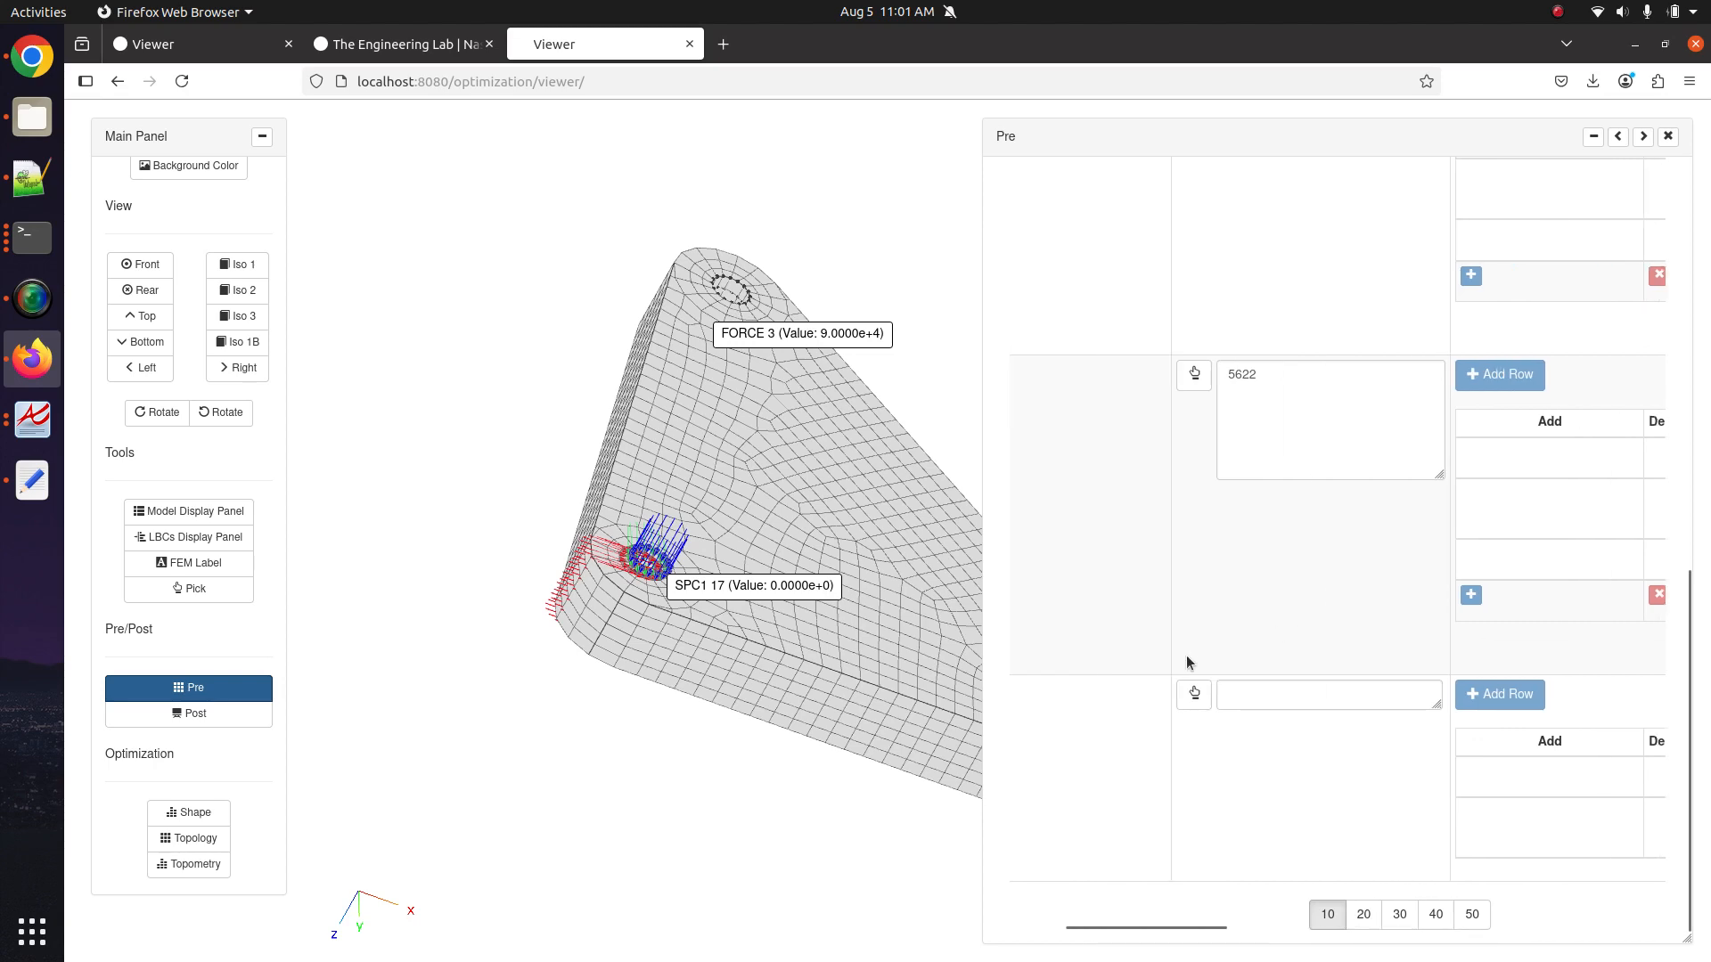
click(1194, 695)
drag(697, 378, 641, 526)
click(1194, 695)
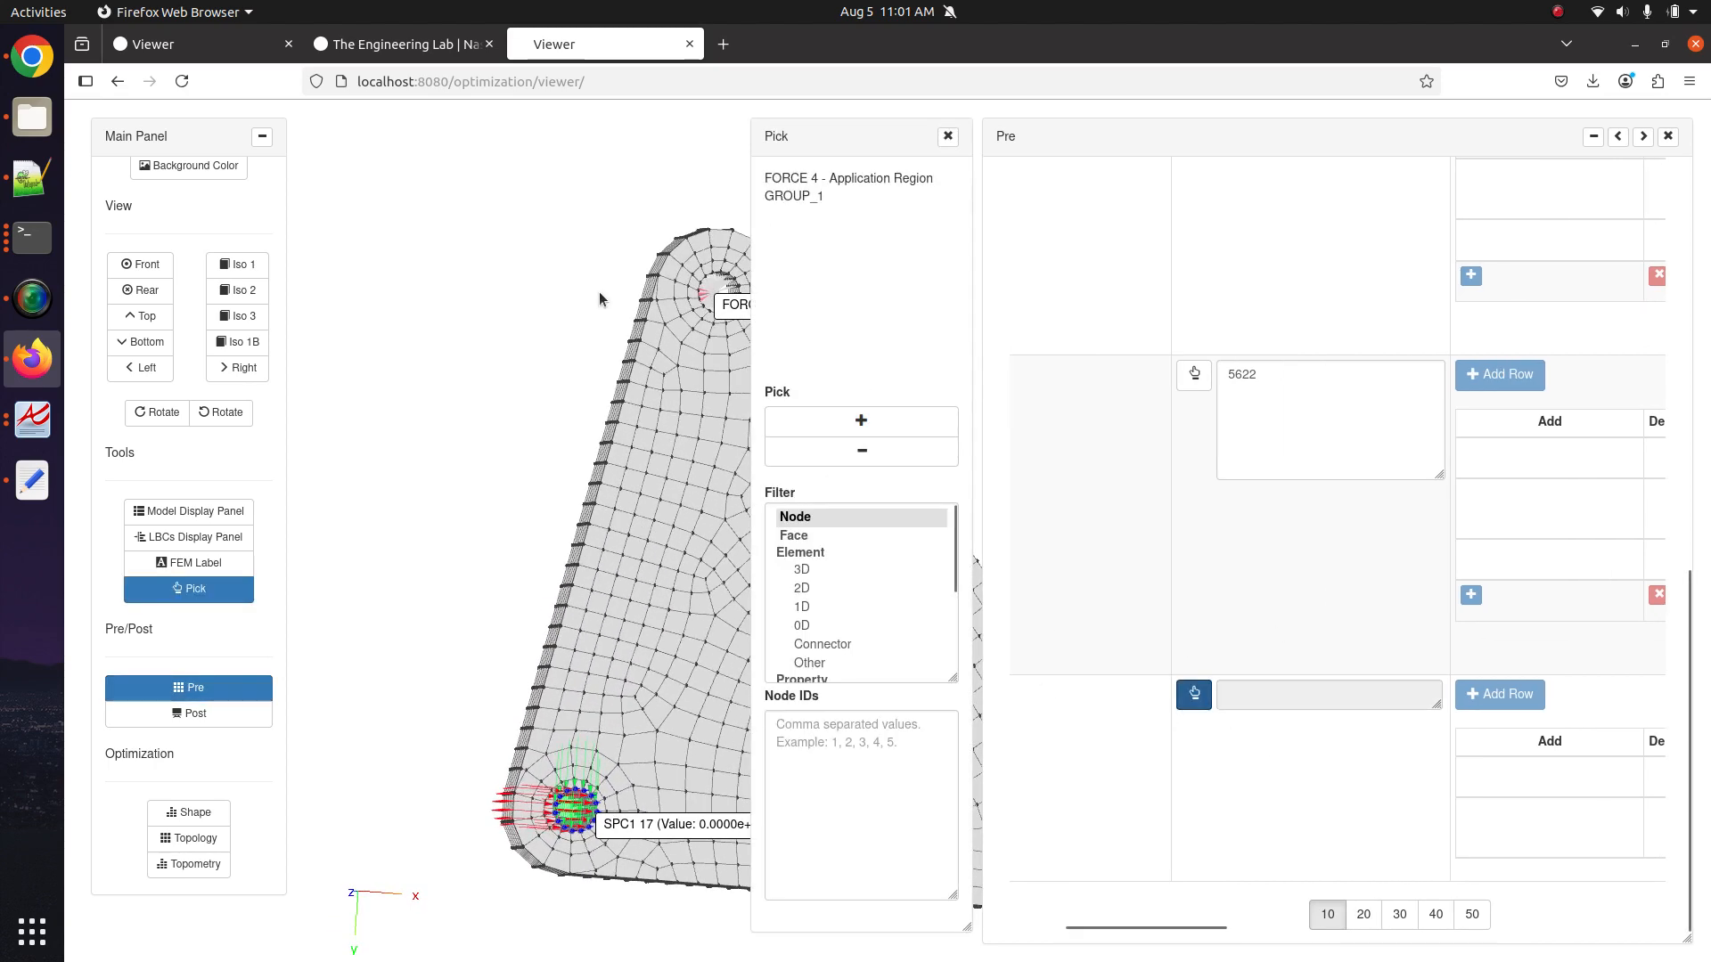
Pick node 5622 at the hole centre for FORCE 4 and expand the tables to full width.
drag(599, 291, 663, 446)
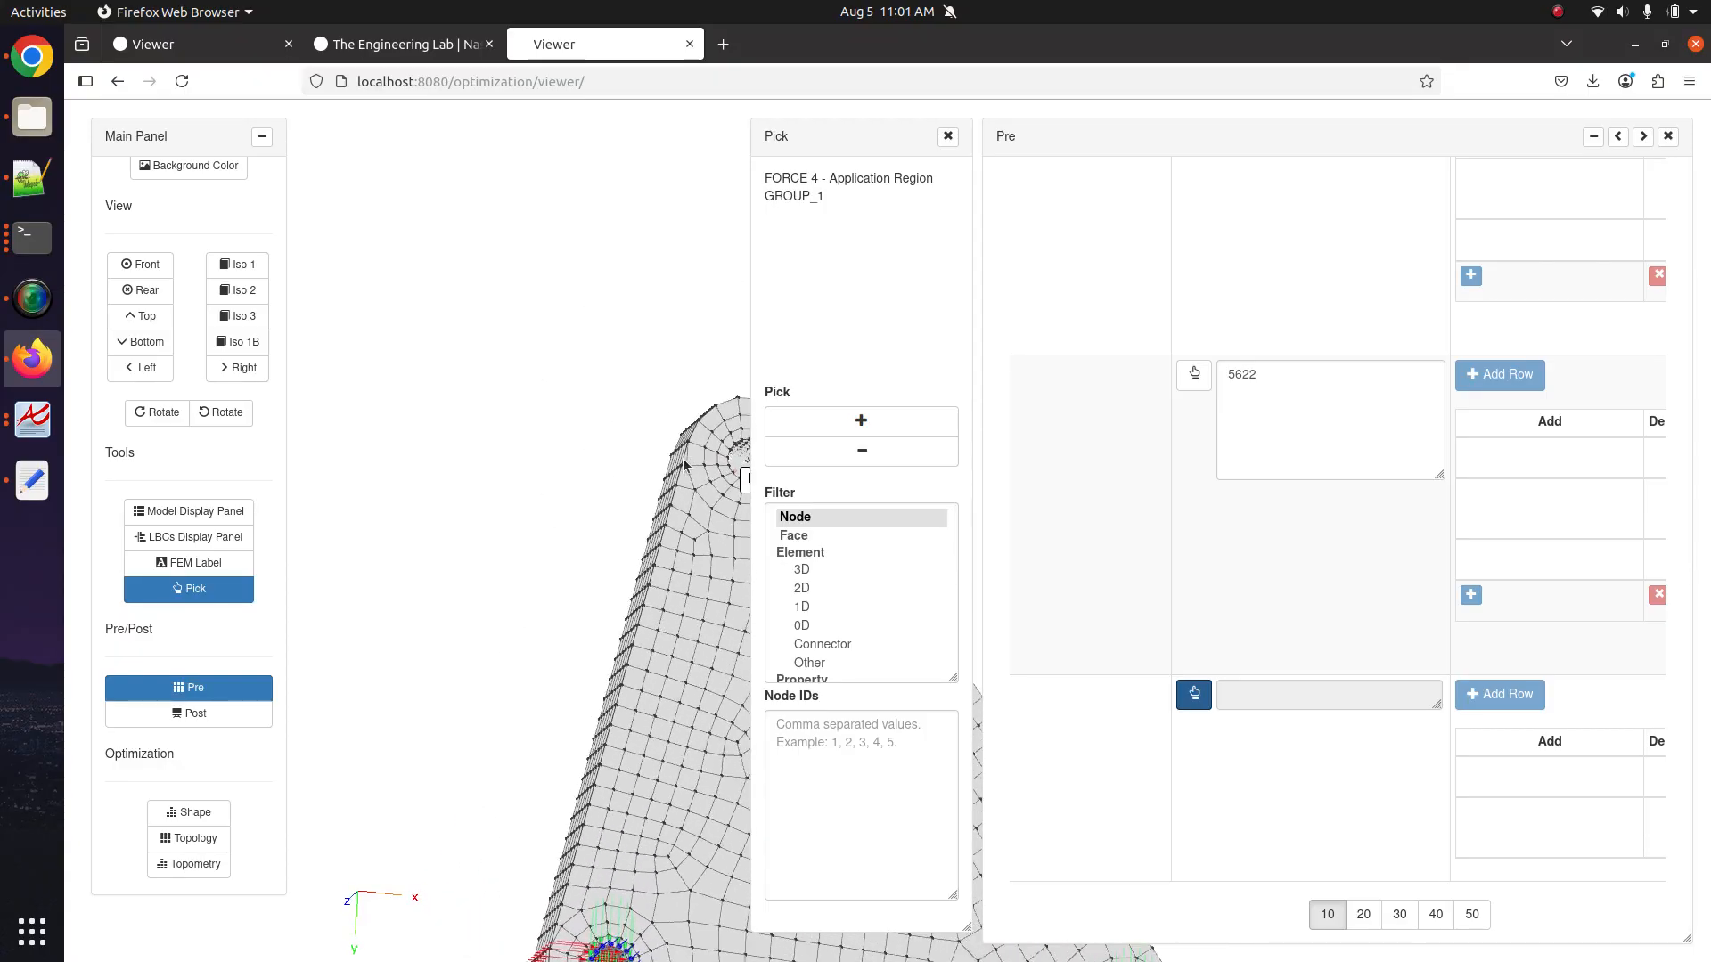
scroll(663, 446, up, 4)
scroll(634, 446, up, 5)
drag(523, 374, 717, 513)
scroll(716, 513, up, 3)
drag(312, 343, 794, 509)
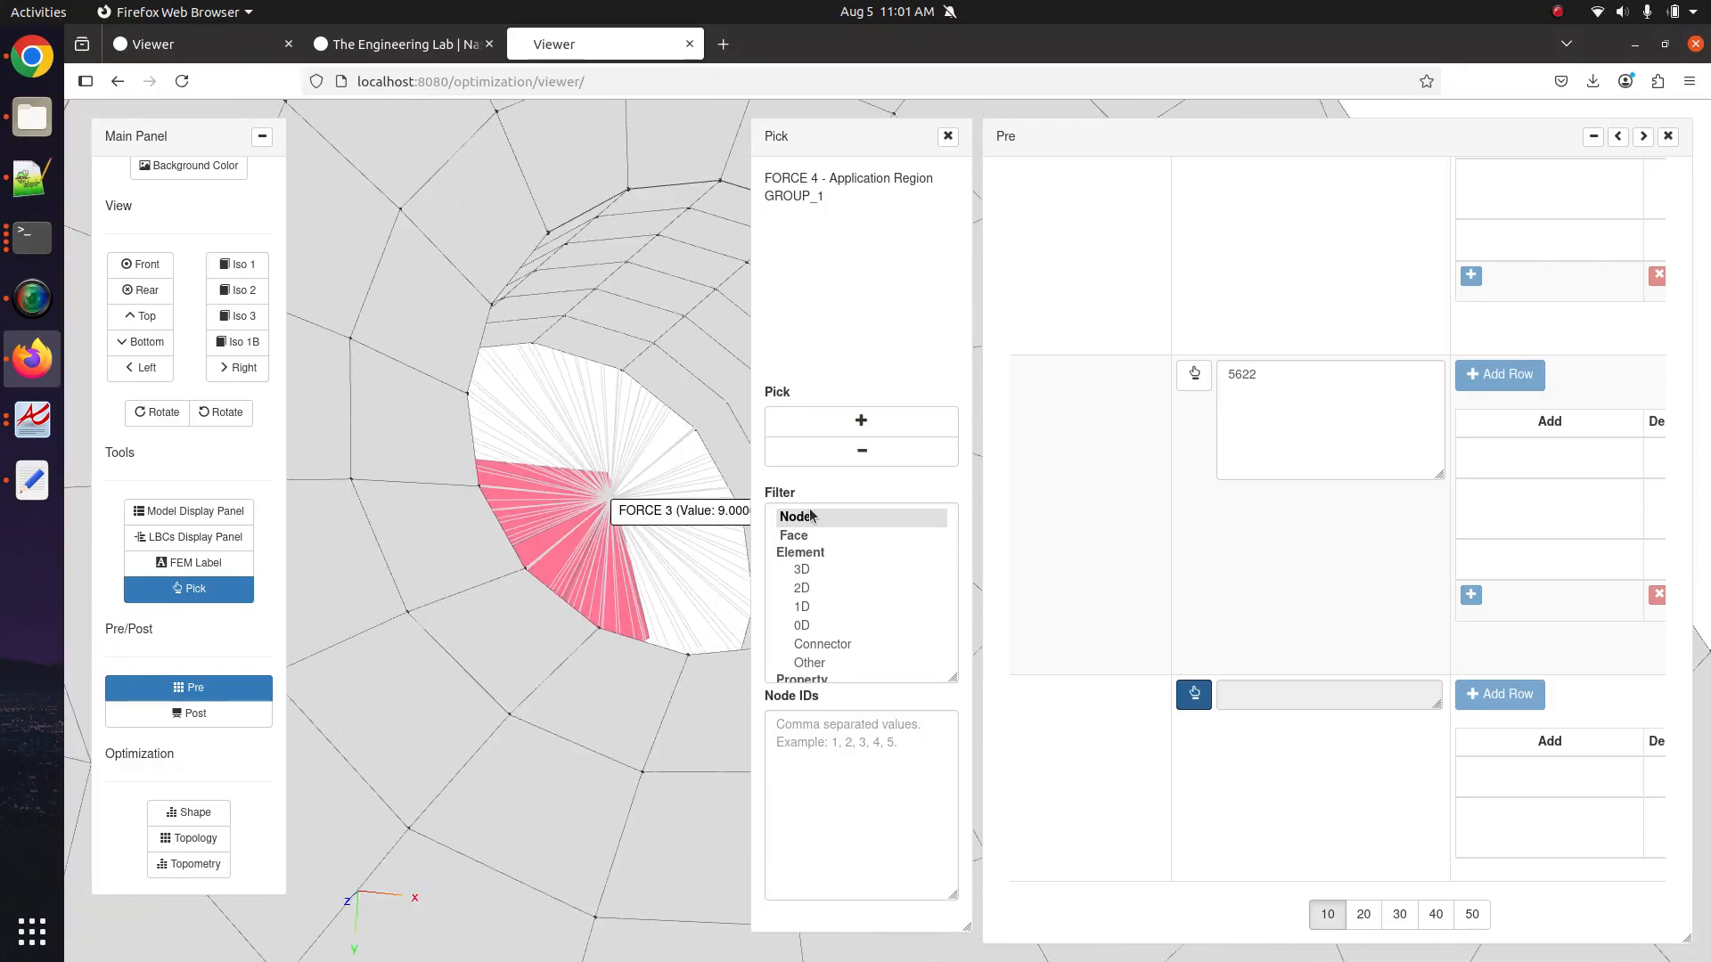
scroll(585, 464, up, 2)
click(860, 419)
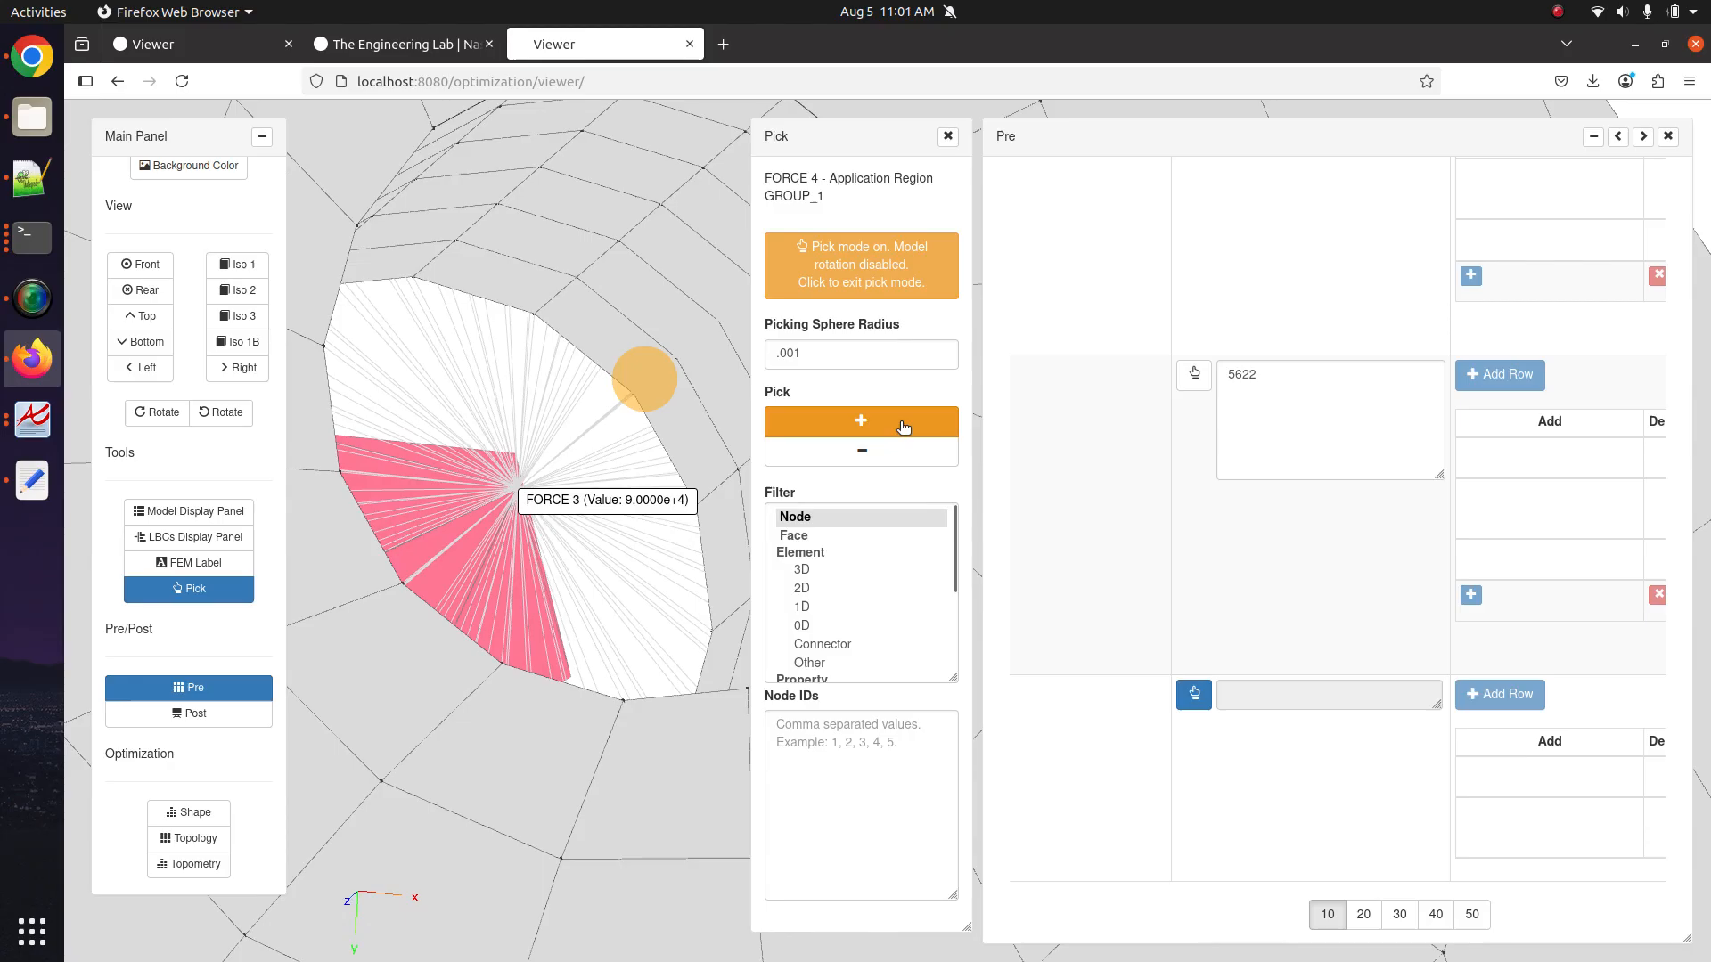
click(522, 496)
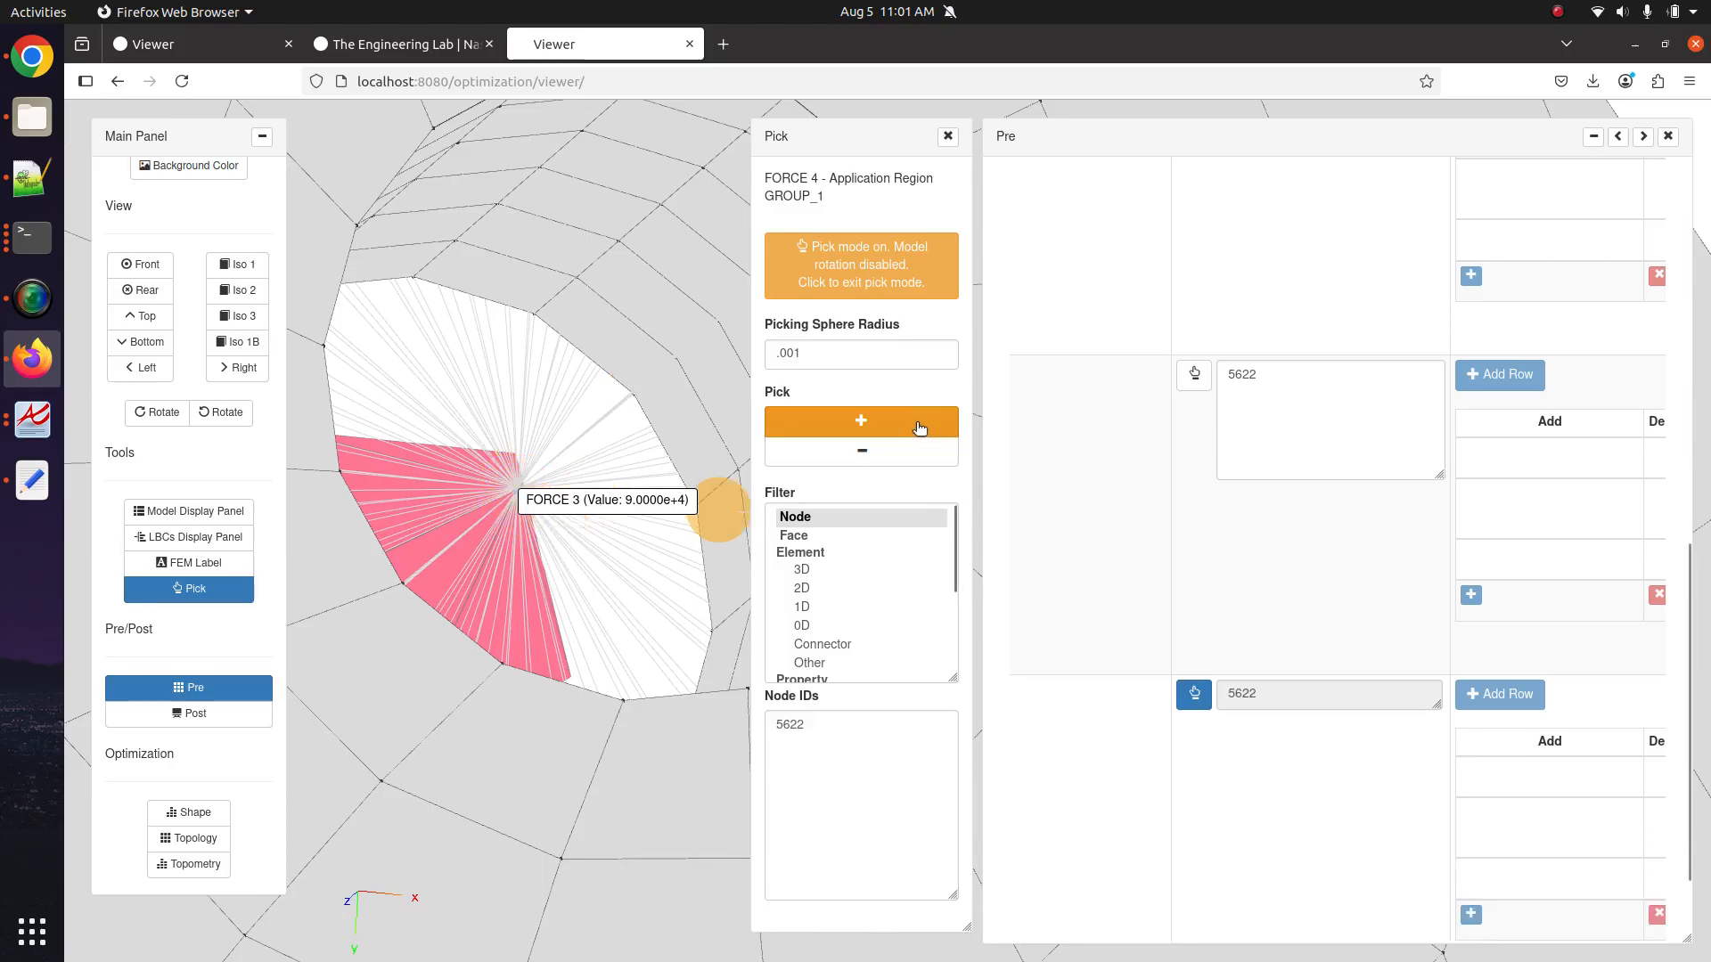
click(861, 420)
click(947, 136)
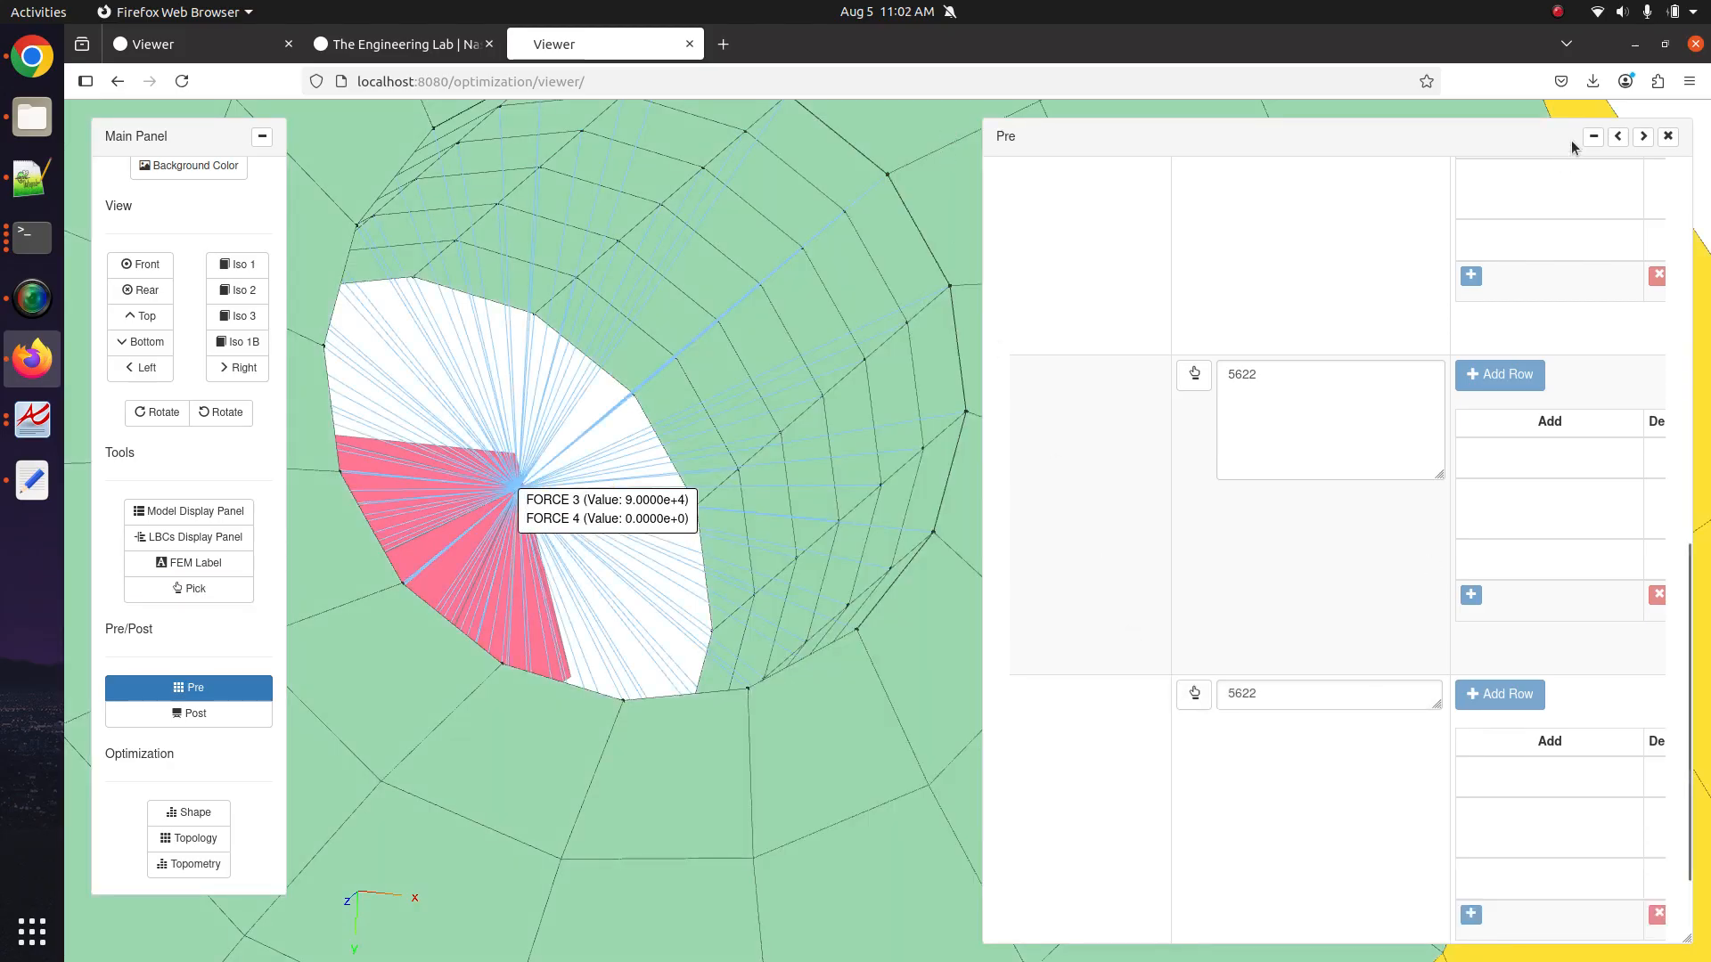
click(1619, 137)
click(331, 694)
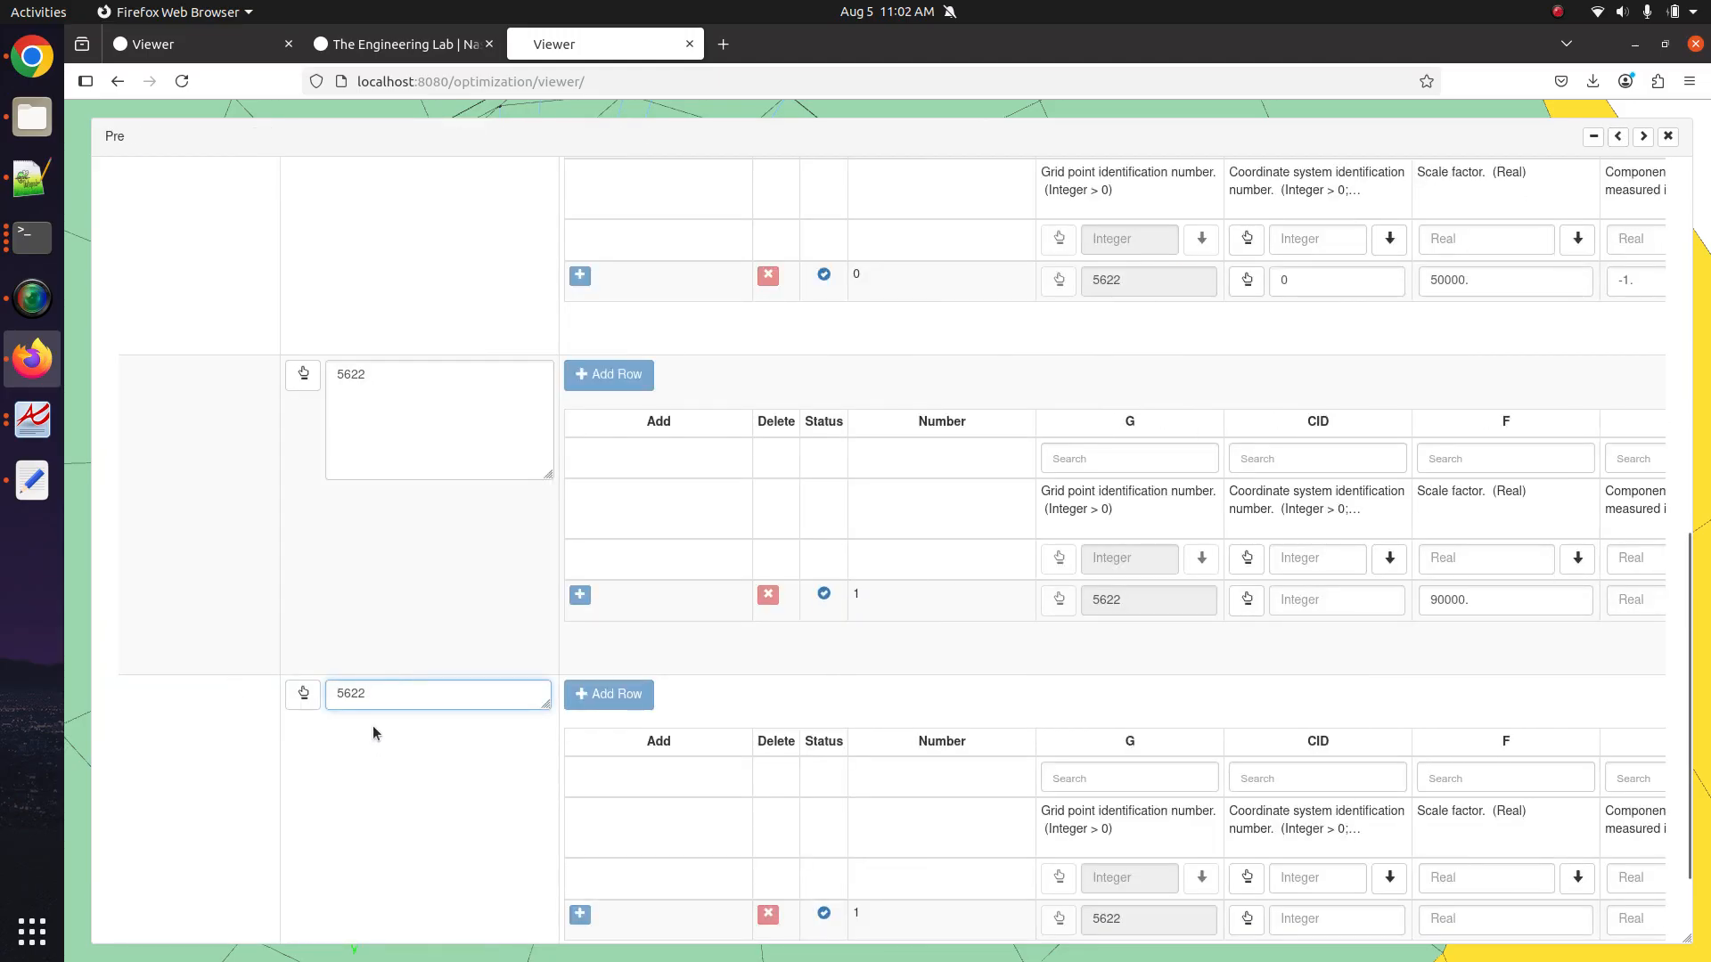
Re-enter FORCE 4's grid node and give it a scale factor of 80000.
drag(393, 697, 319, 713)
key(BackSpace)
text(5)
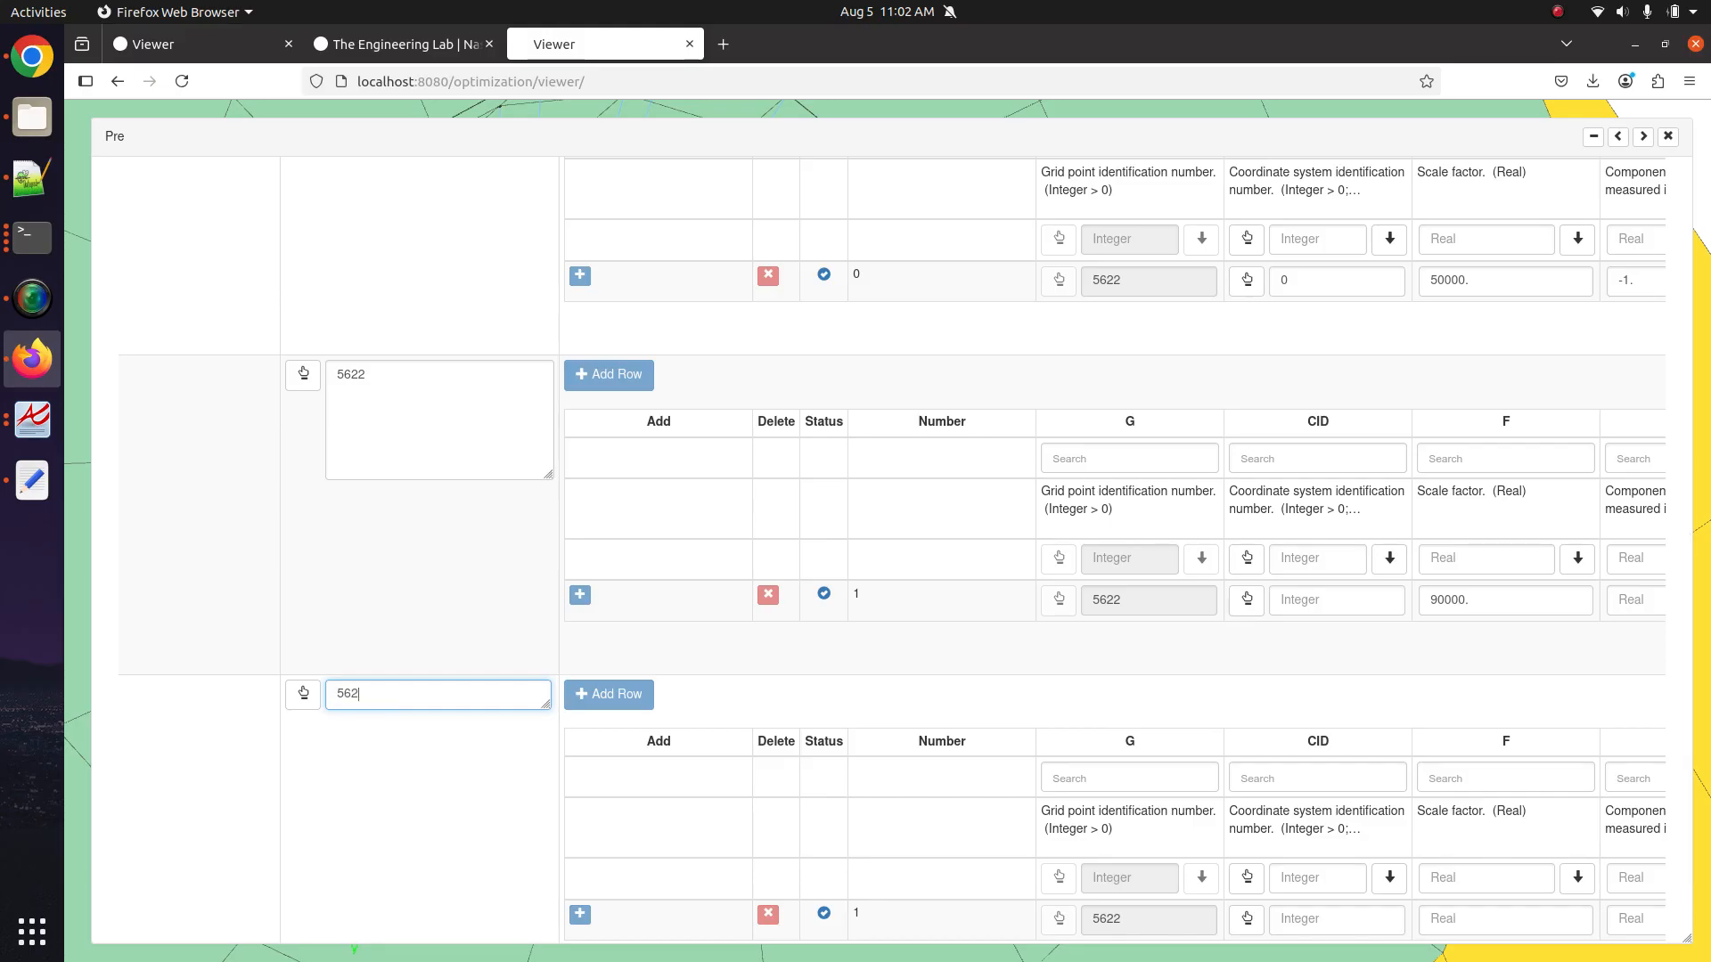
scroll(1079, 726, down, 2)
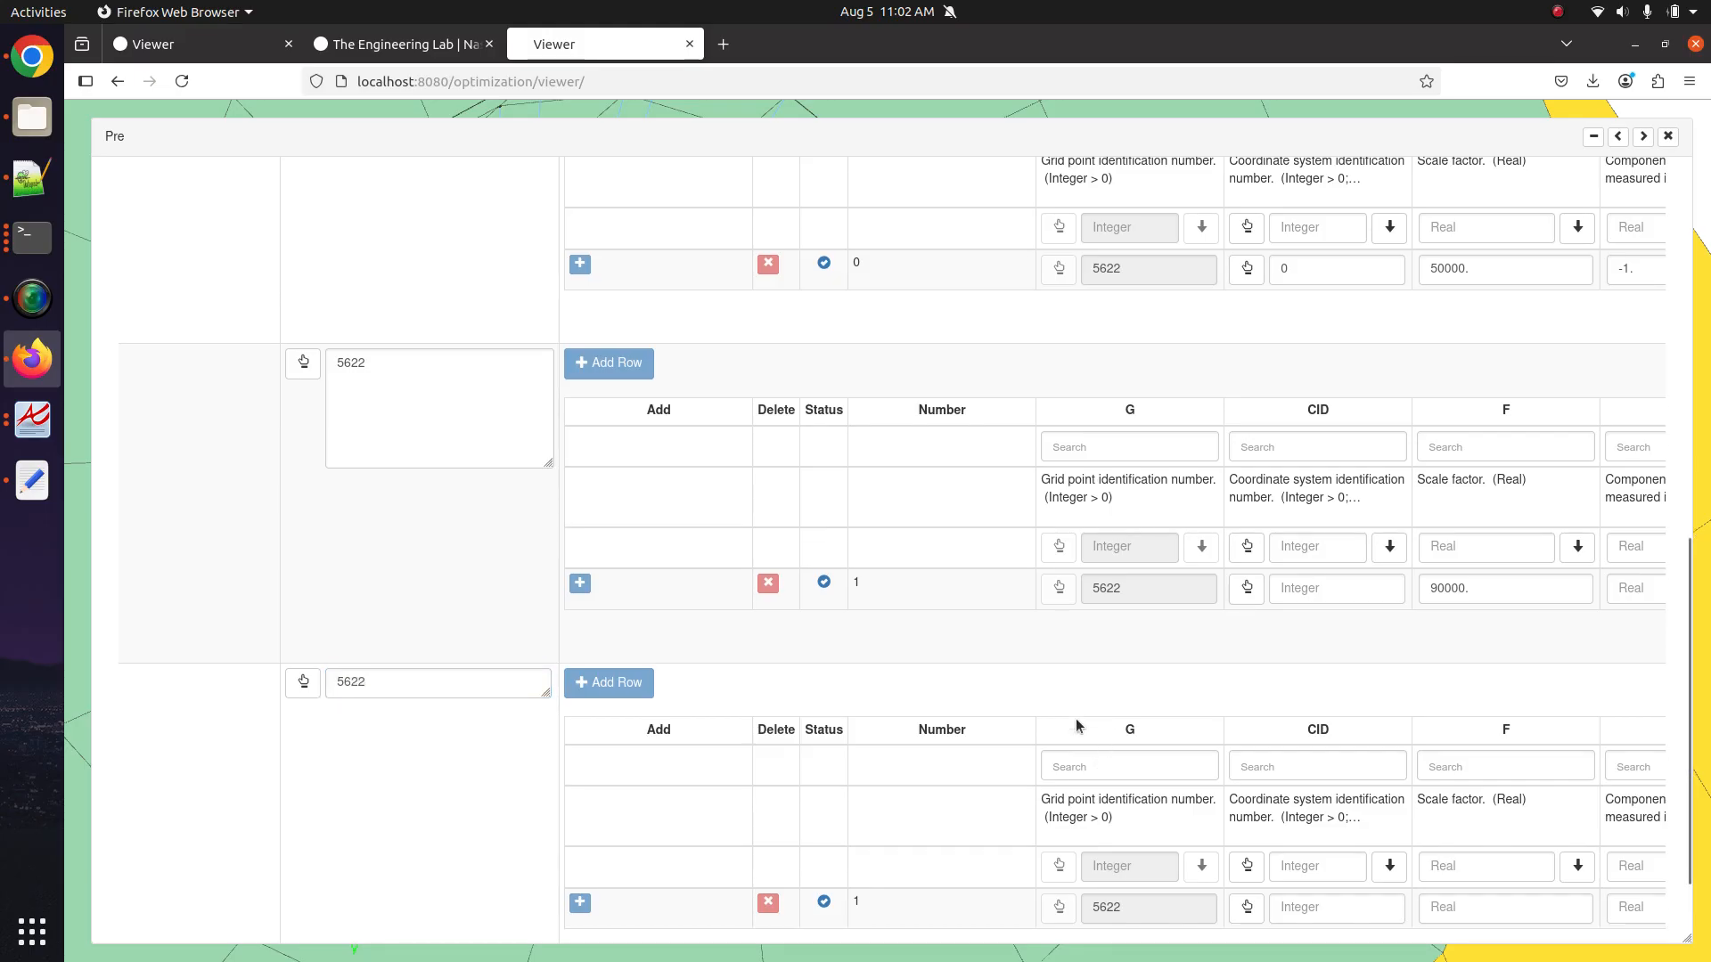
scroll(1098, 783, right, 4)
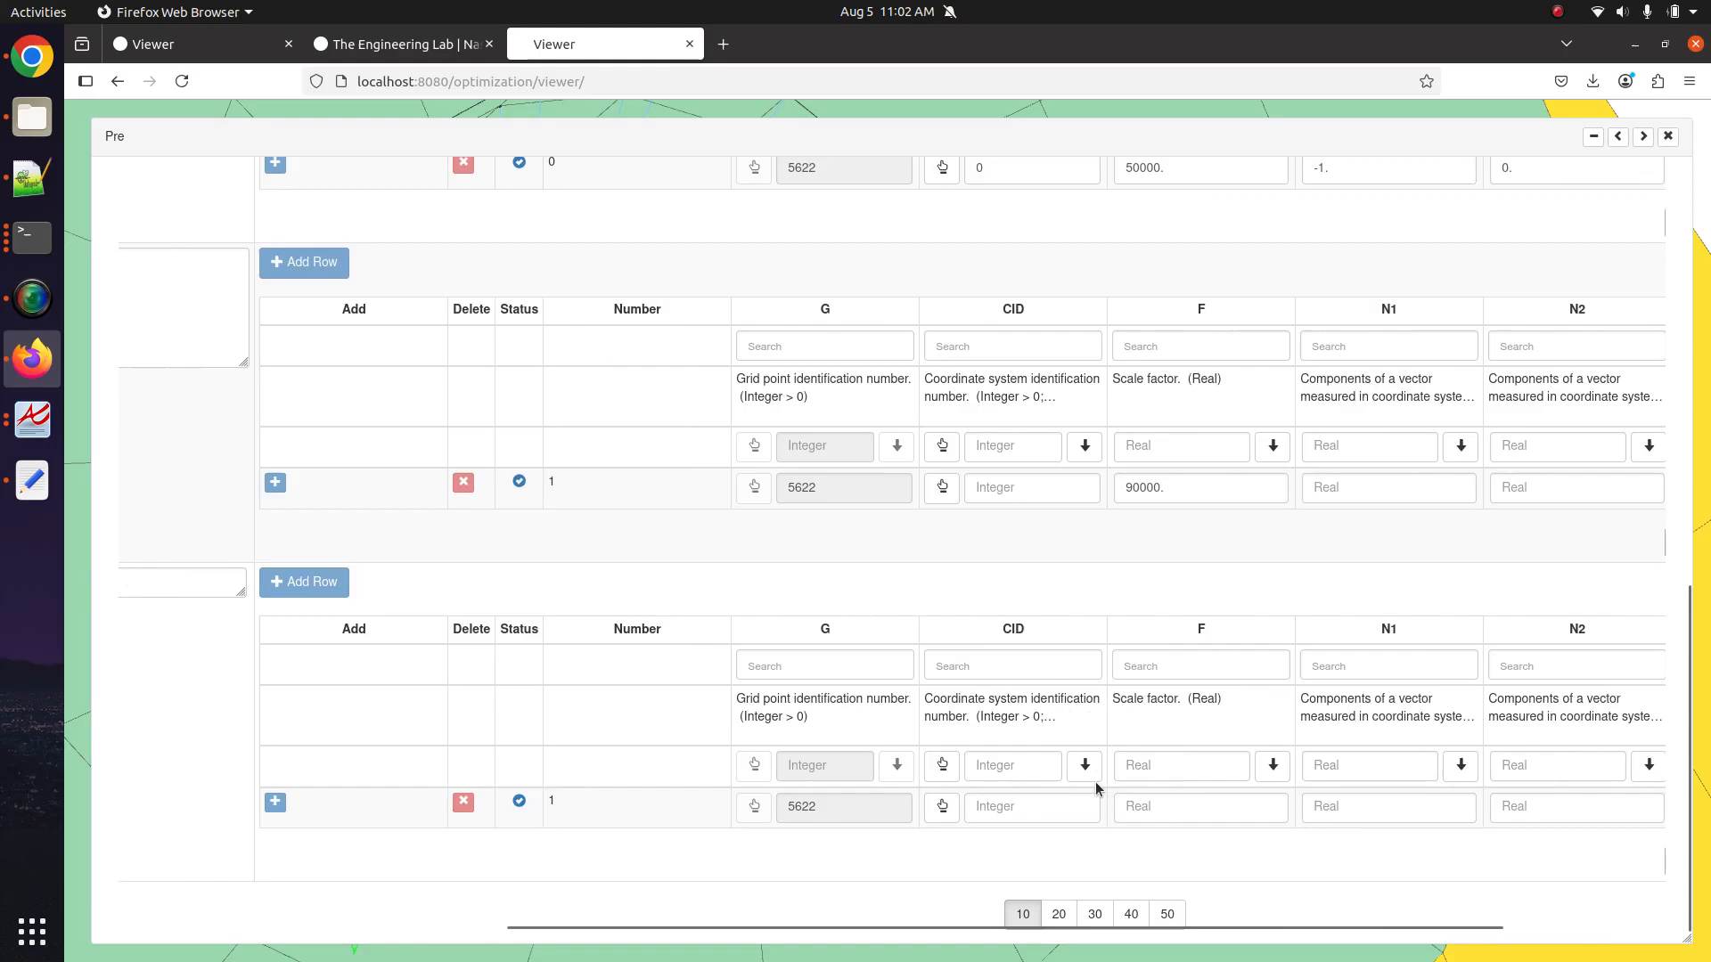
click(1196, 808)
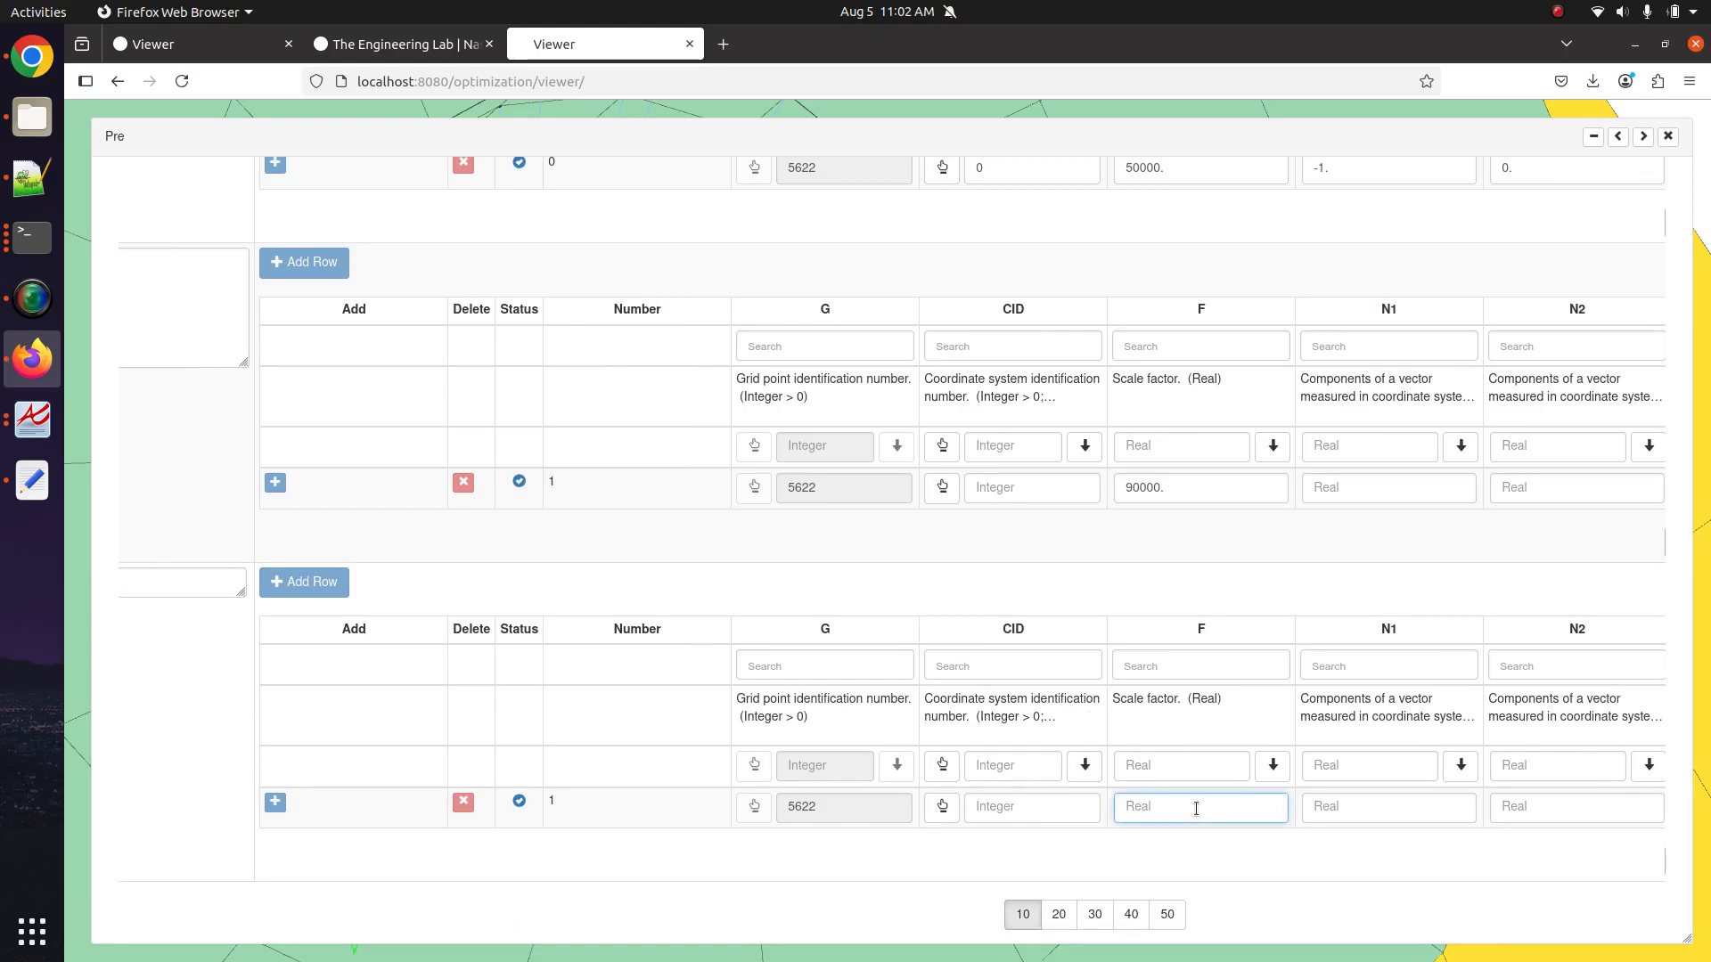
text(80000)
Set FORCE 4's N1 direction component to 1.0.
click(1642, 137)
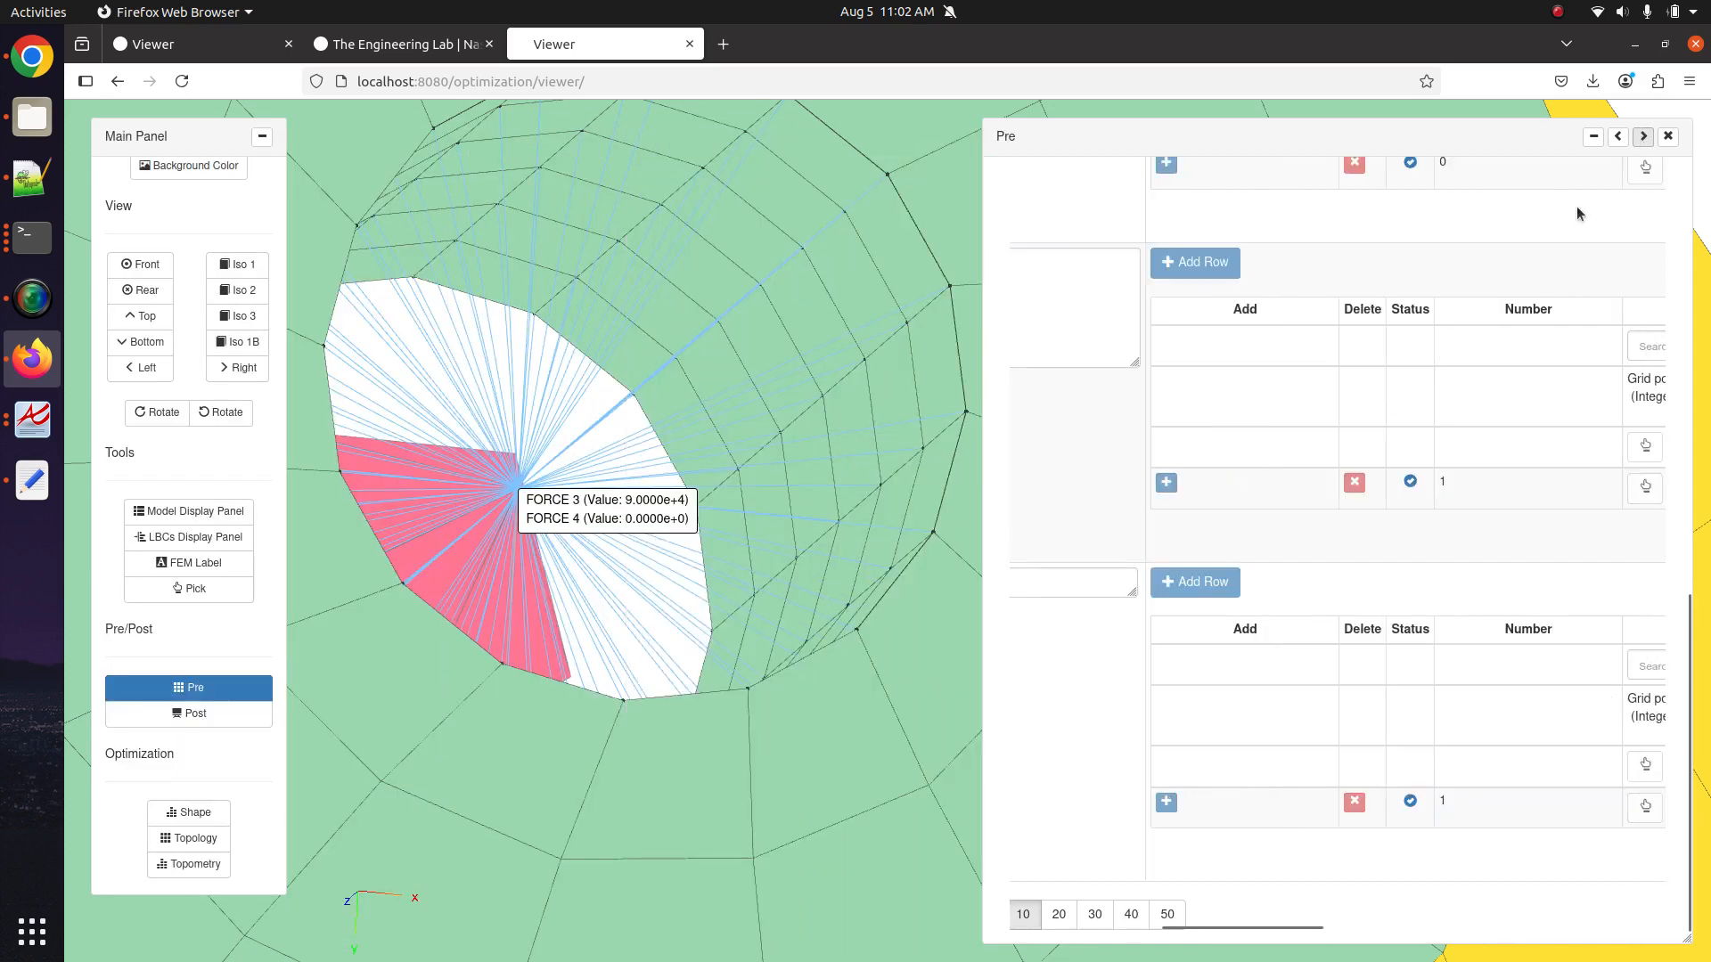
scroll(584, 520, down, 10)
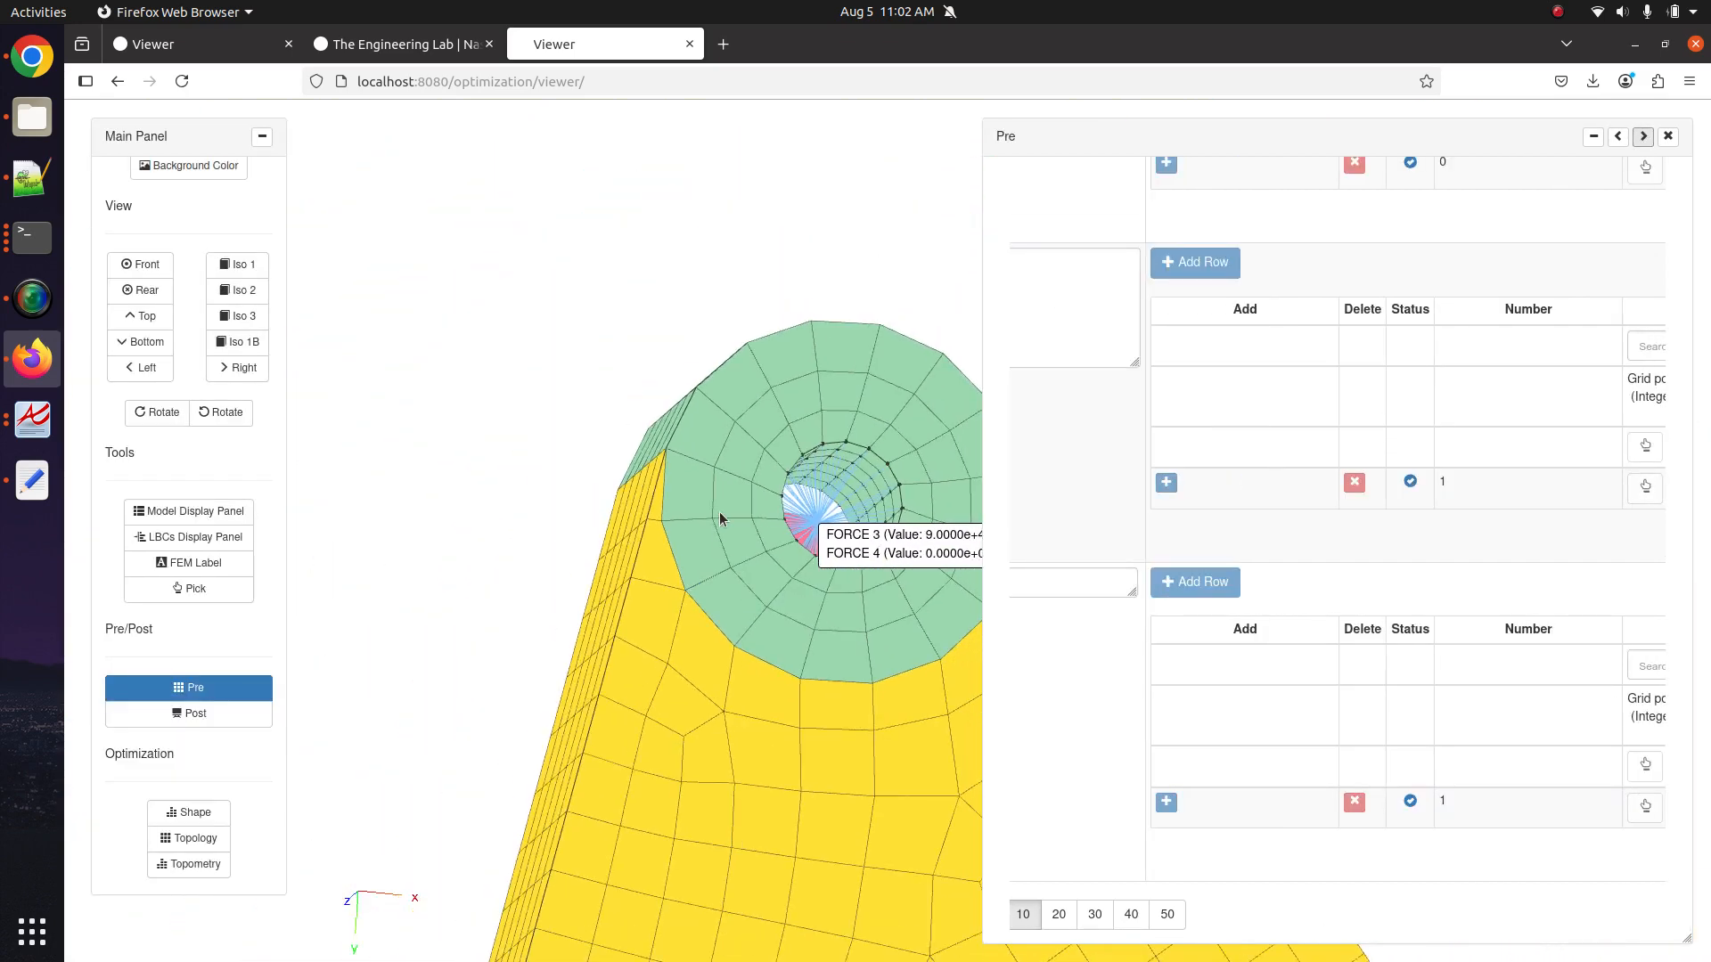
drag(720, 519, 655, 582)
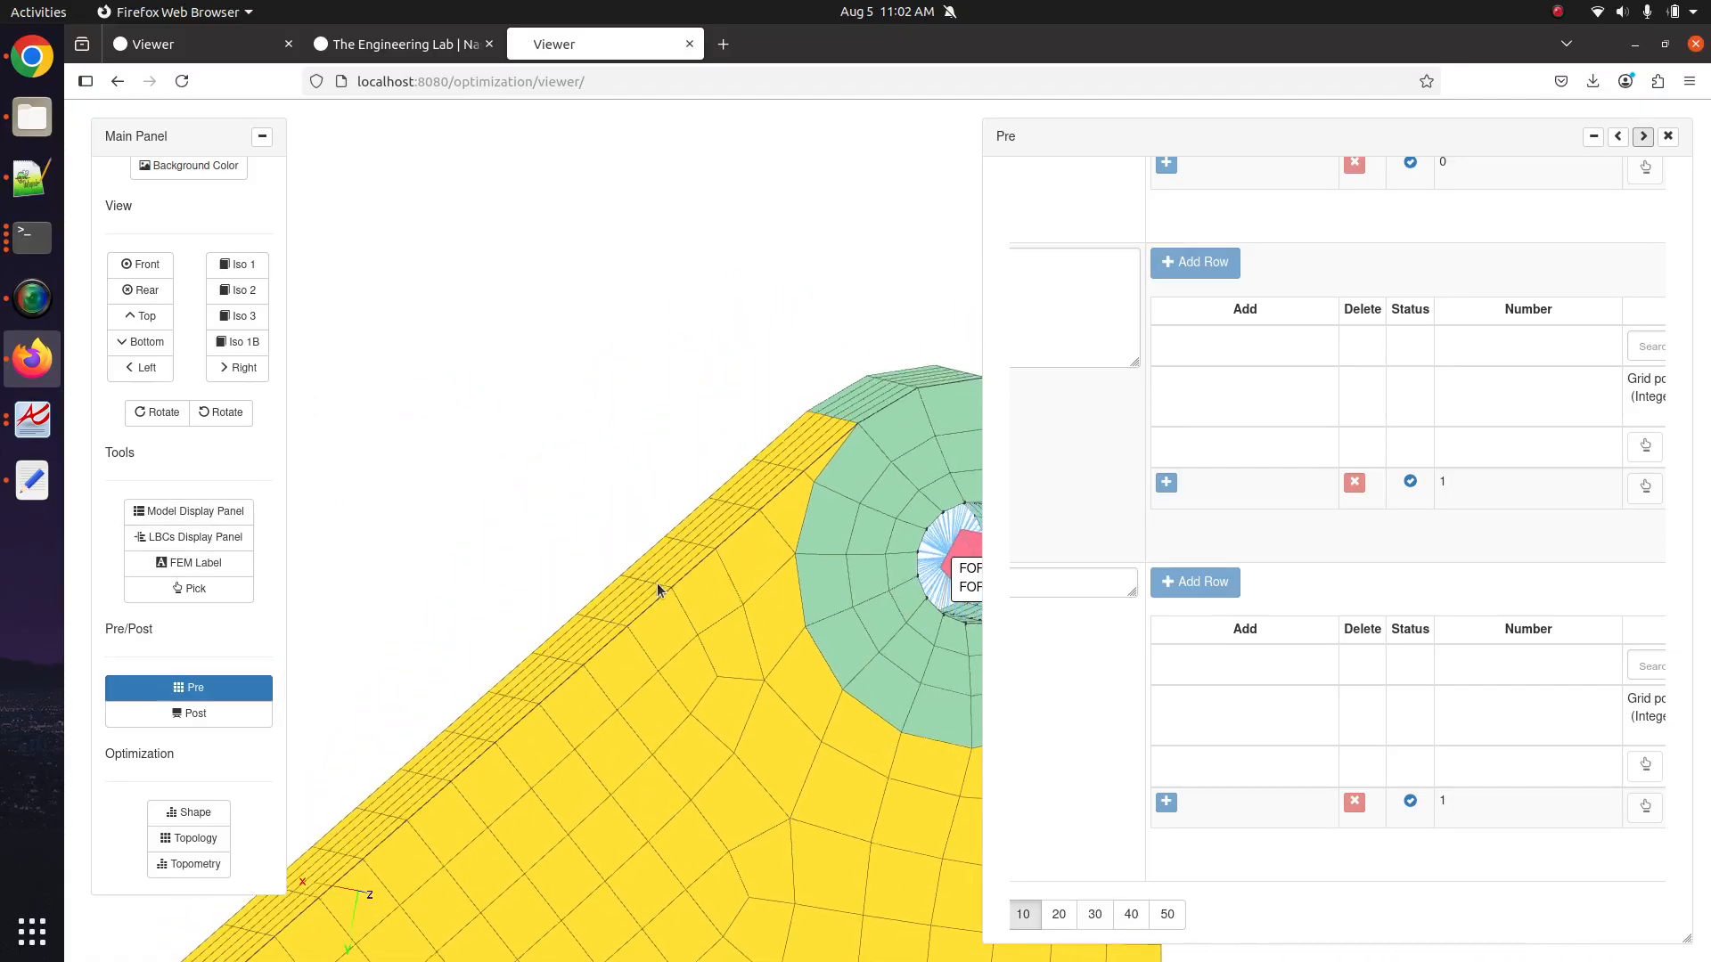
scroll(671, 538, down, 3)
drag(791, 458, 971, 748)
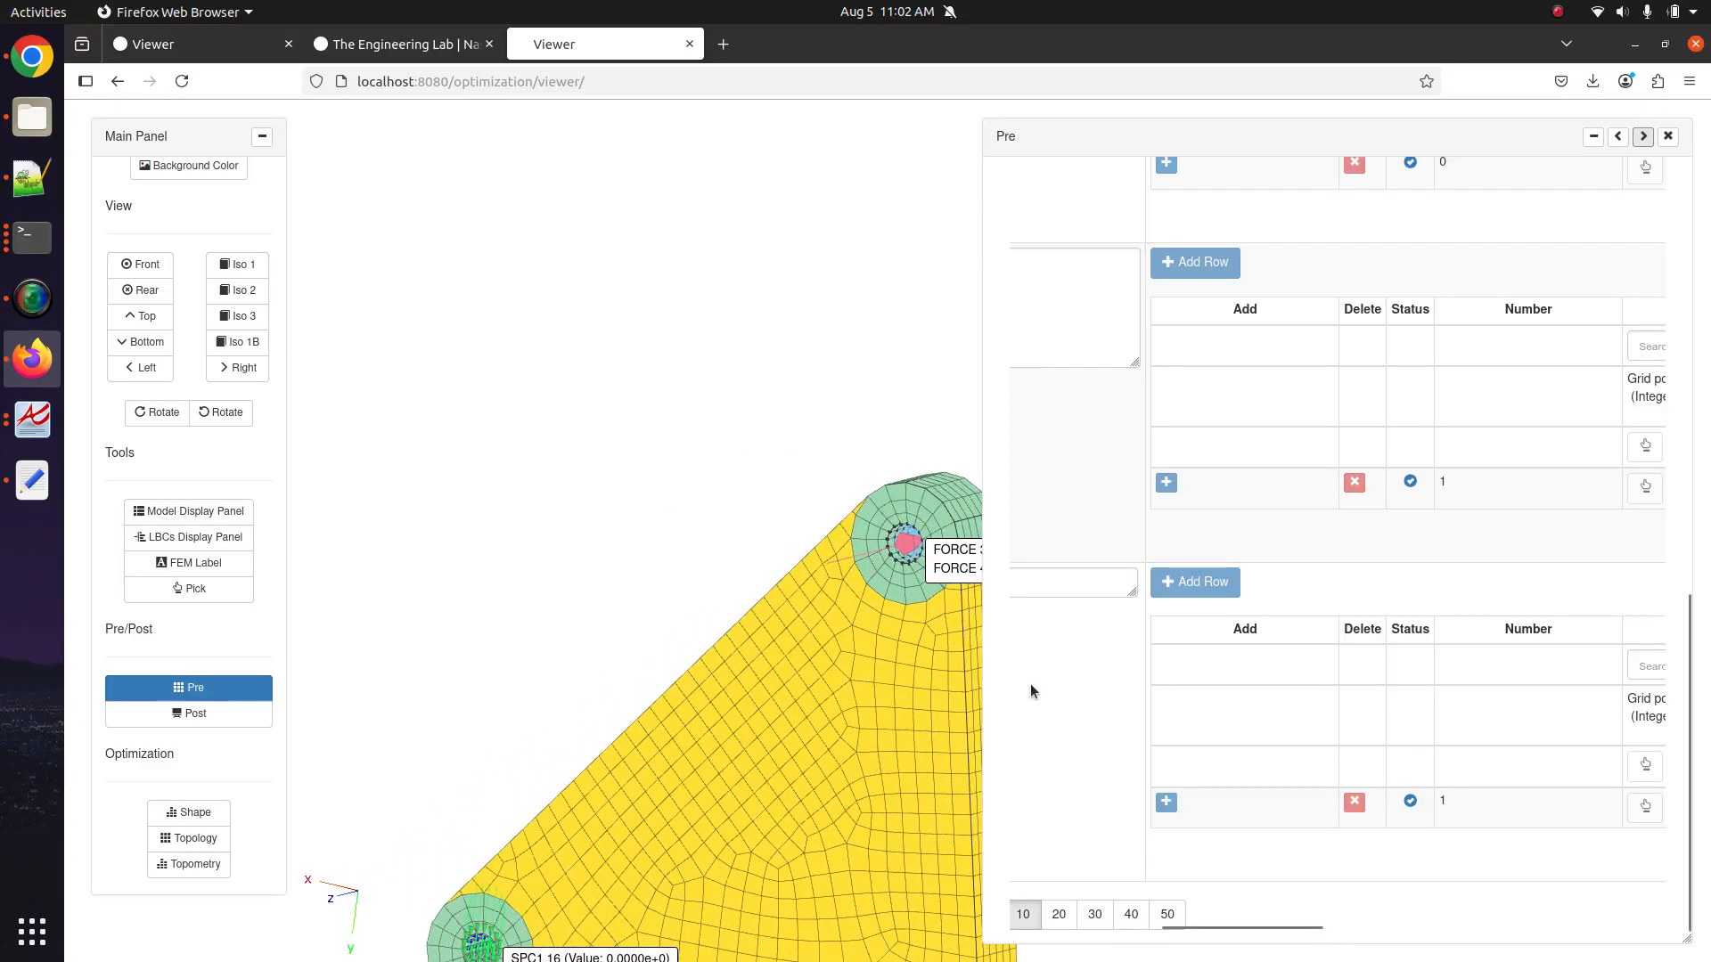
drag(851, 633, 693, 548)
drag(709, 457, 666, 487)
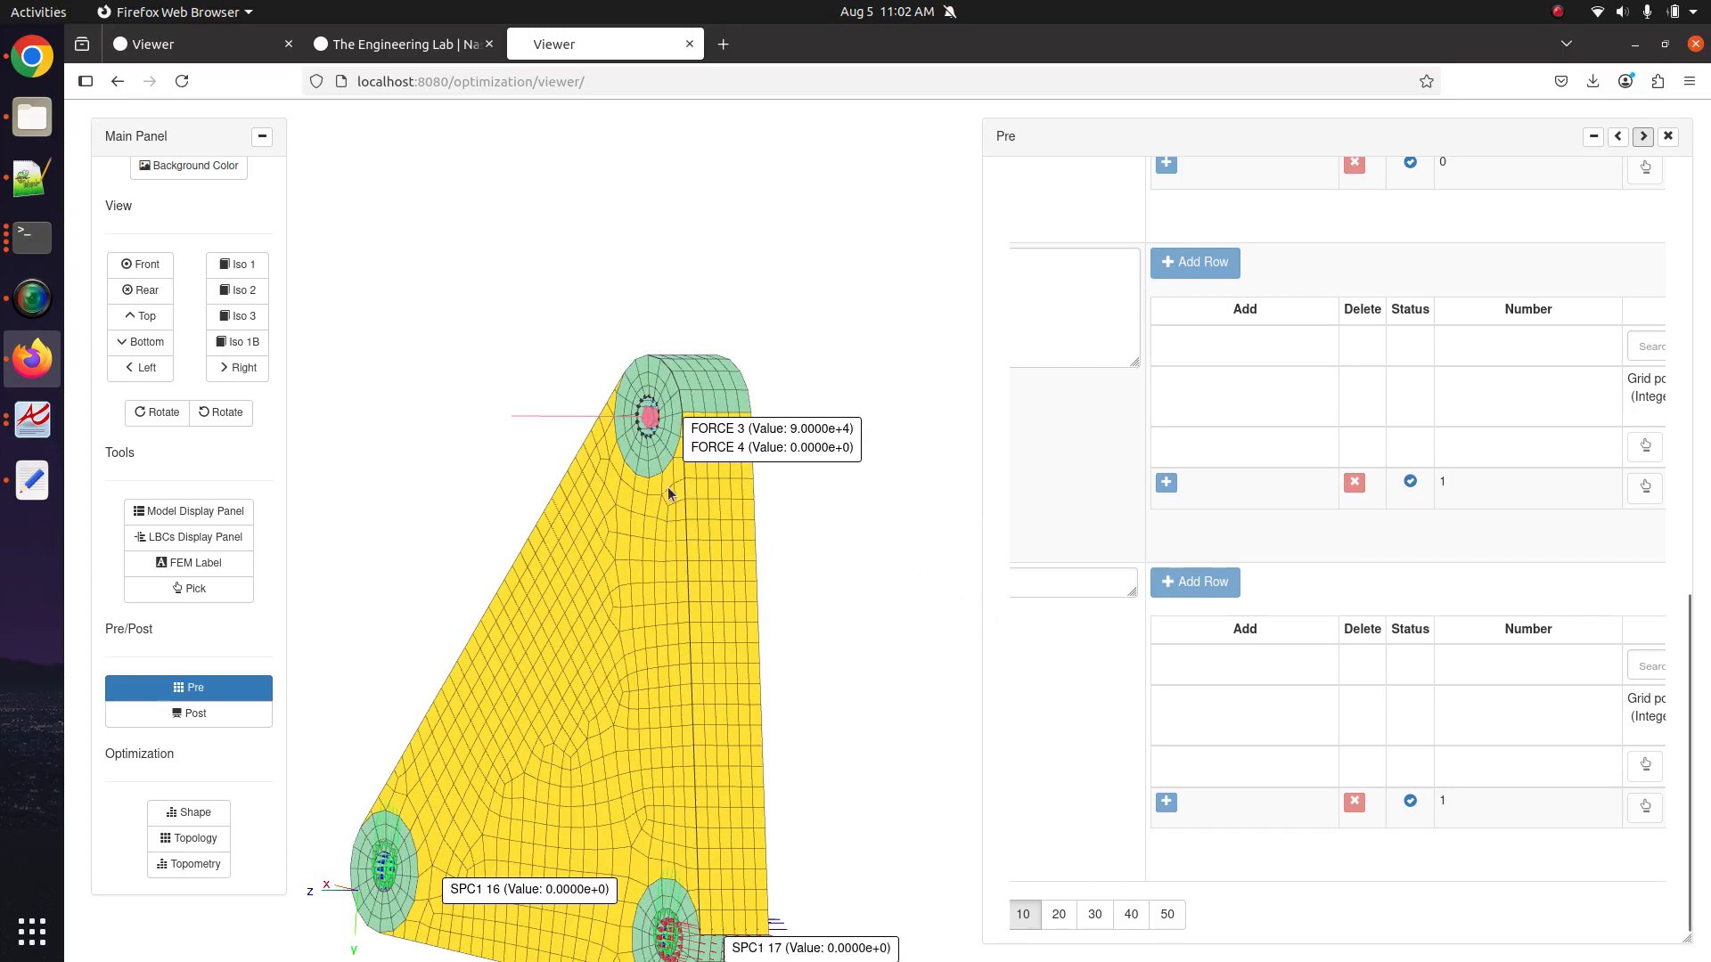
scroll(1358, 719, right, 8)
scroll(1360, 713, right, 8)
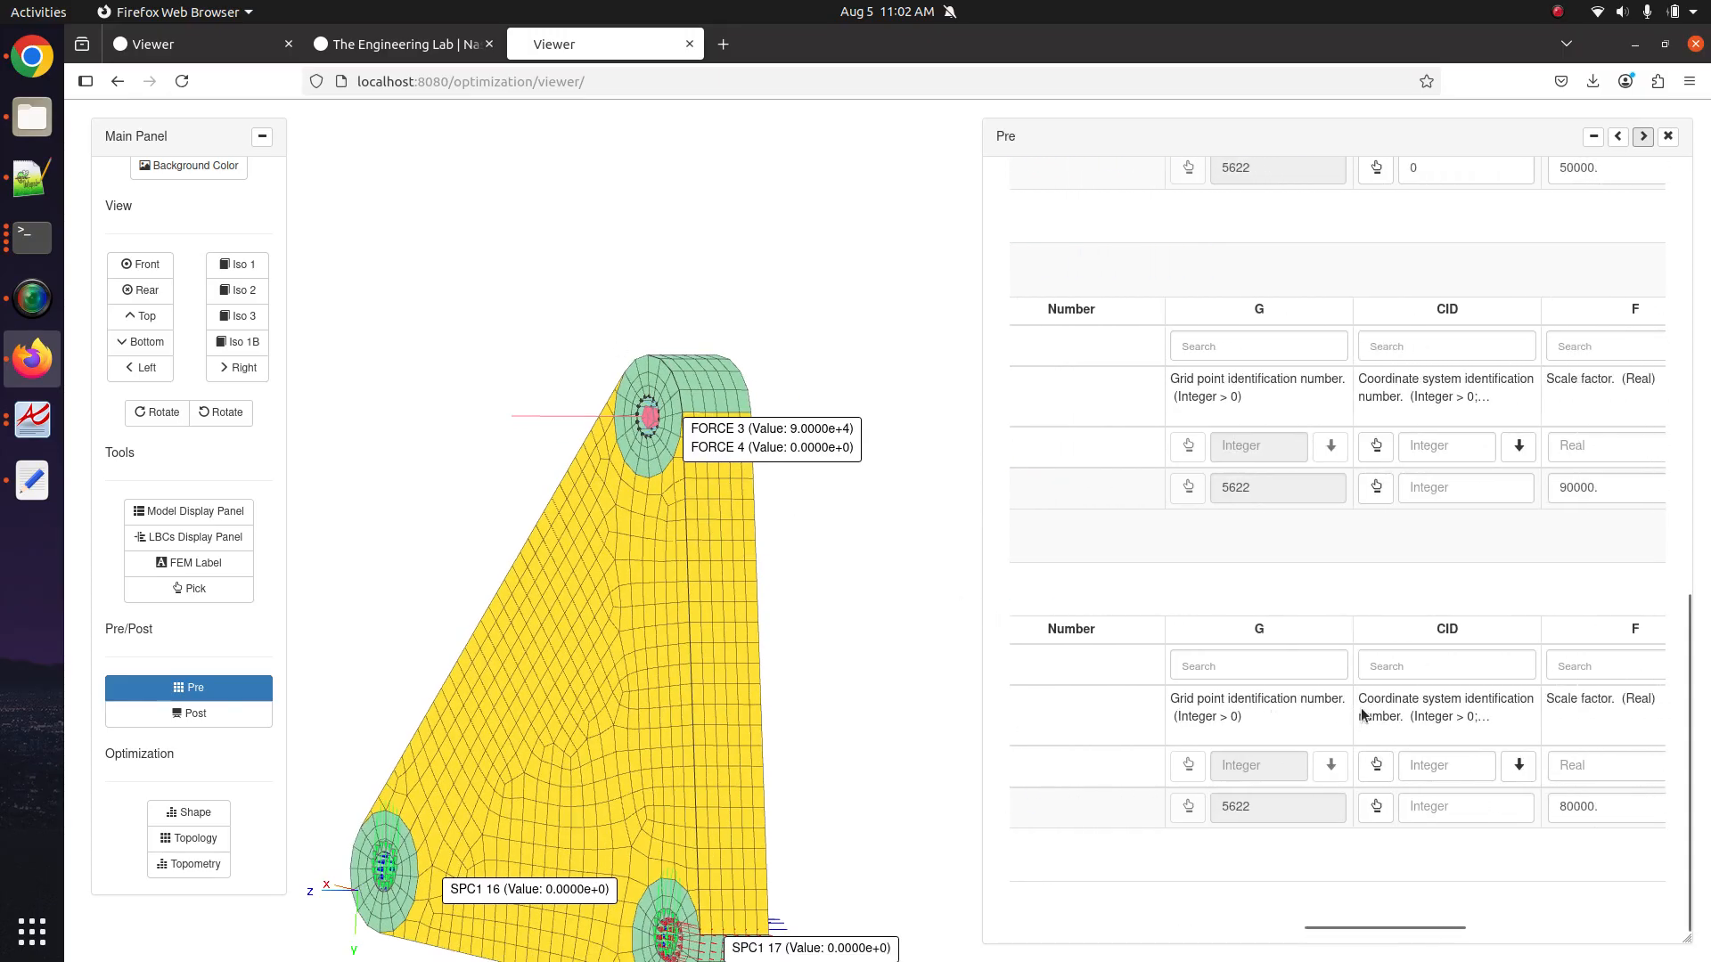
click(1442, 809)
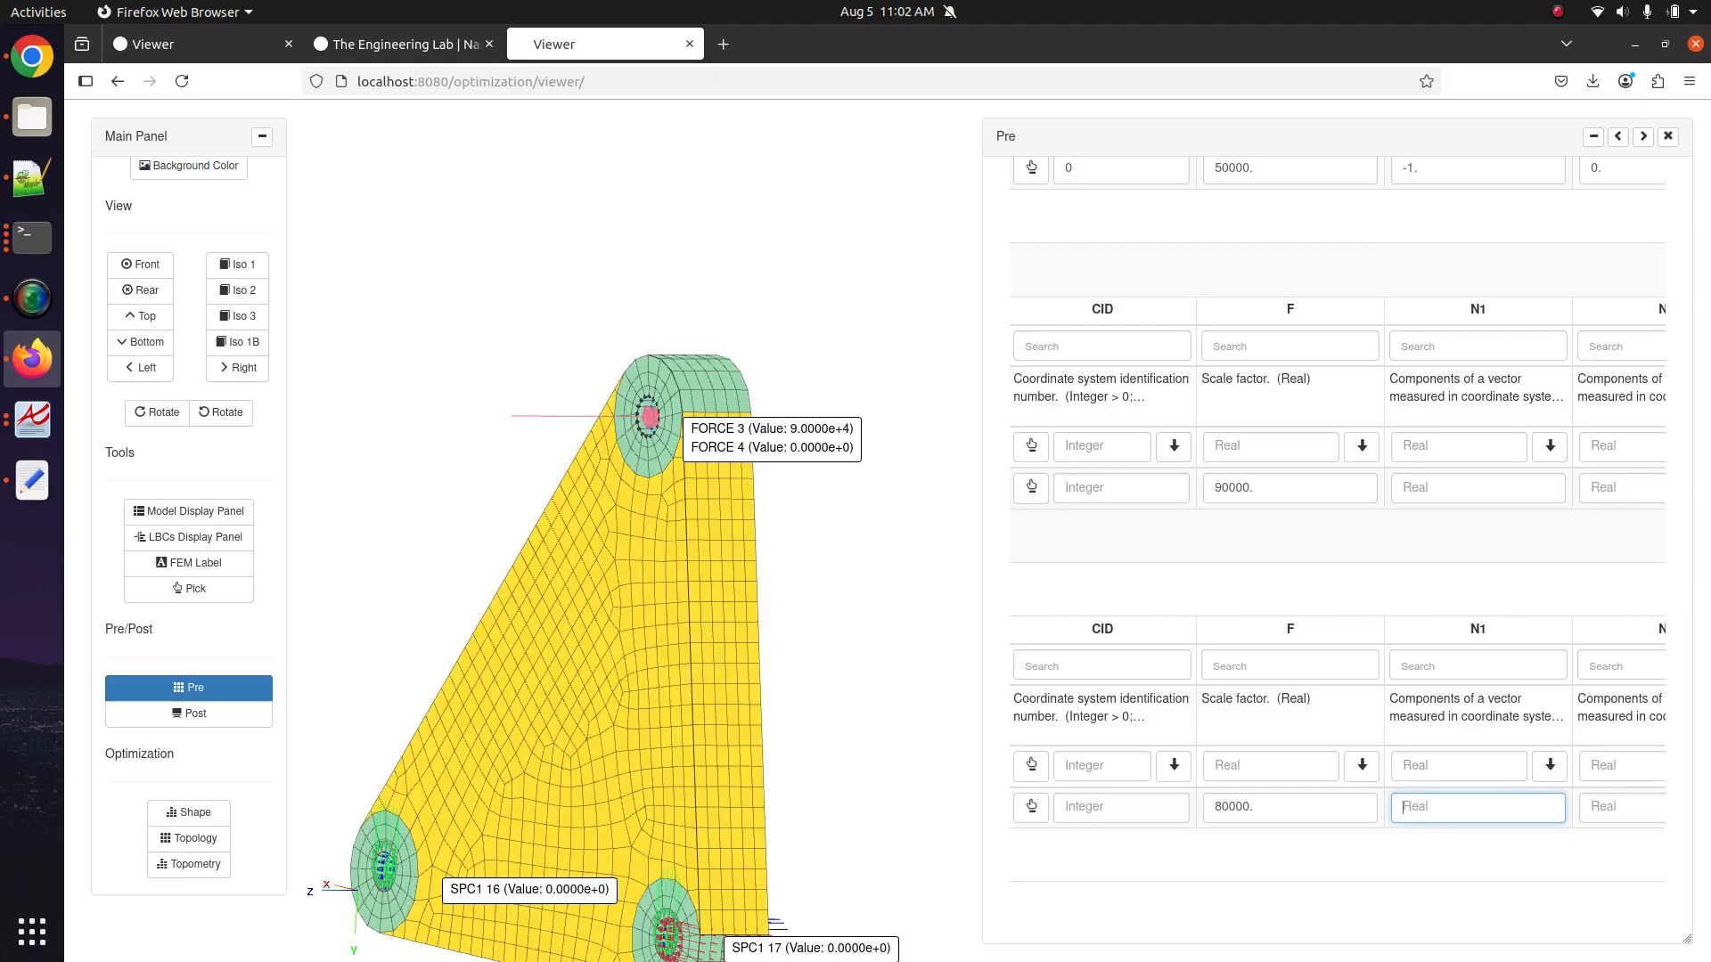
text(1.0)
key(Tab)
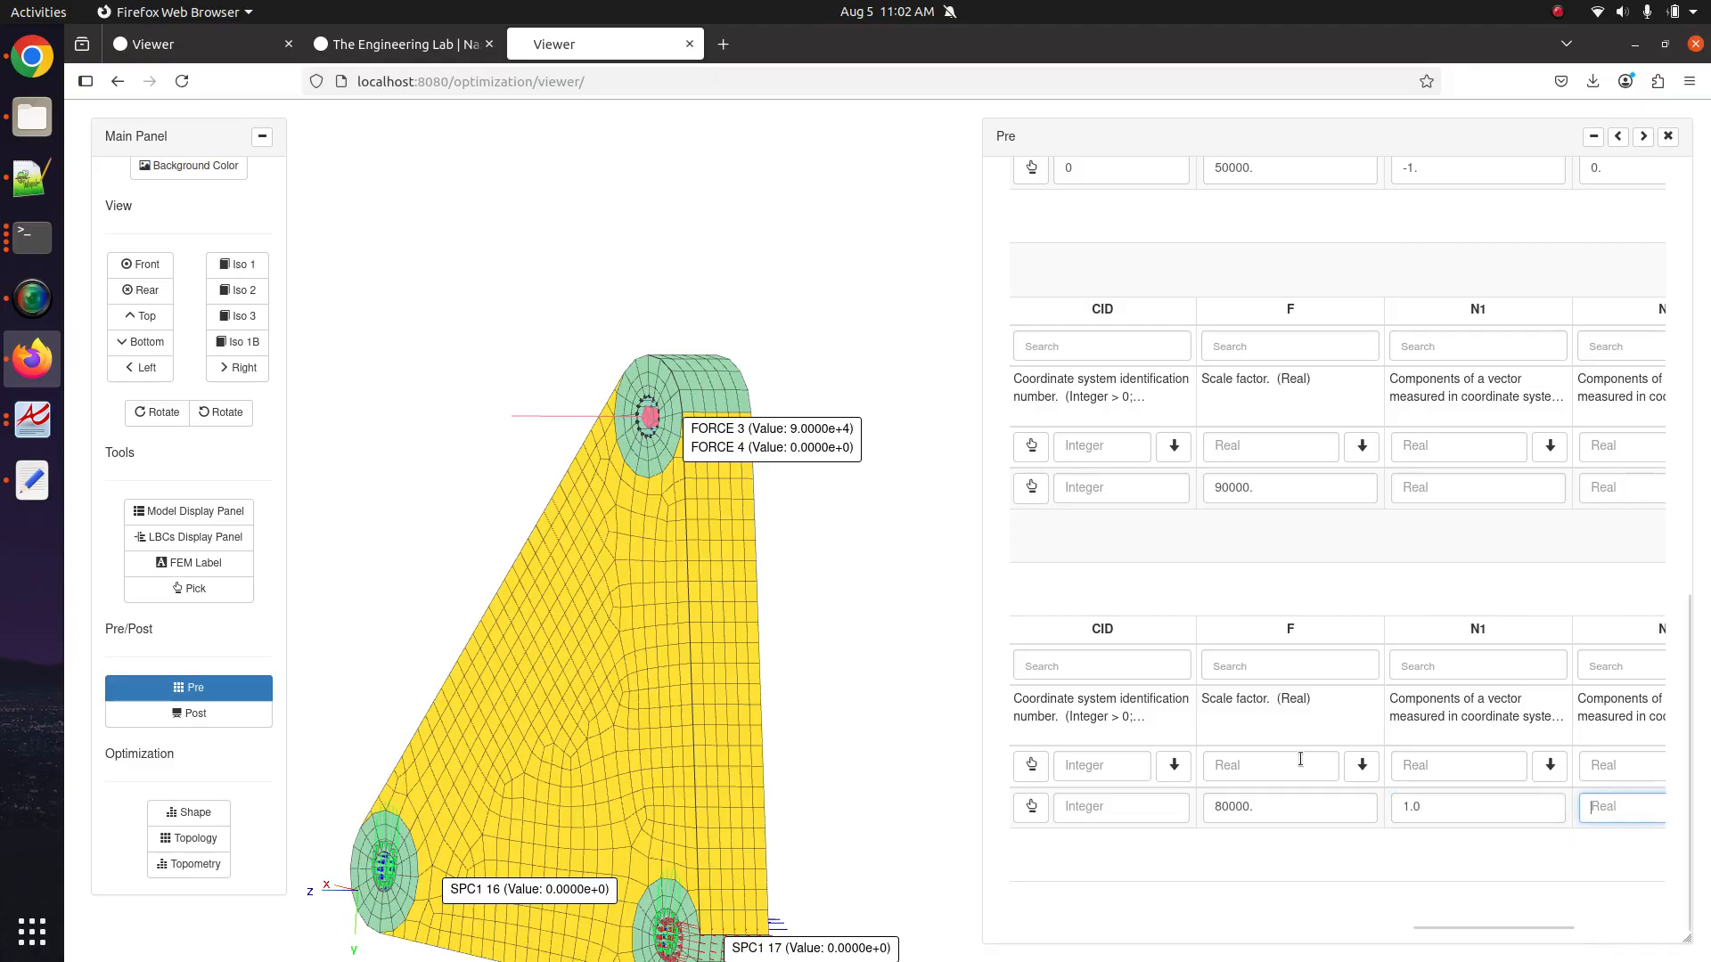
Rotate the bracket to confirm the FORCE 4 label of 8.0000e+4, then close the tables.
drag(881, 575, 858, 617)
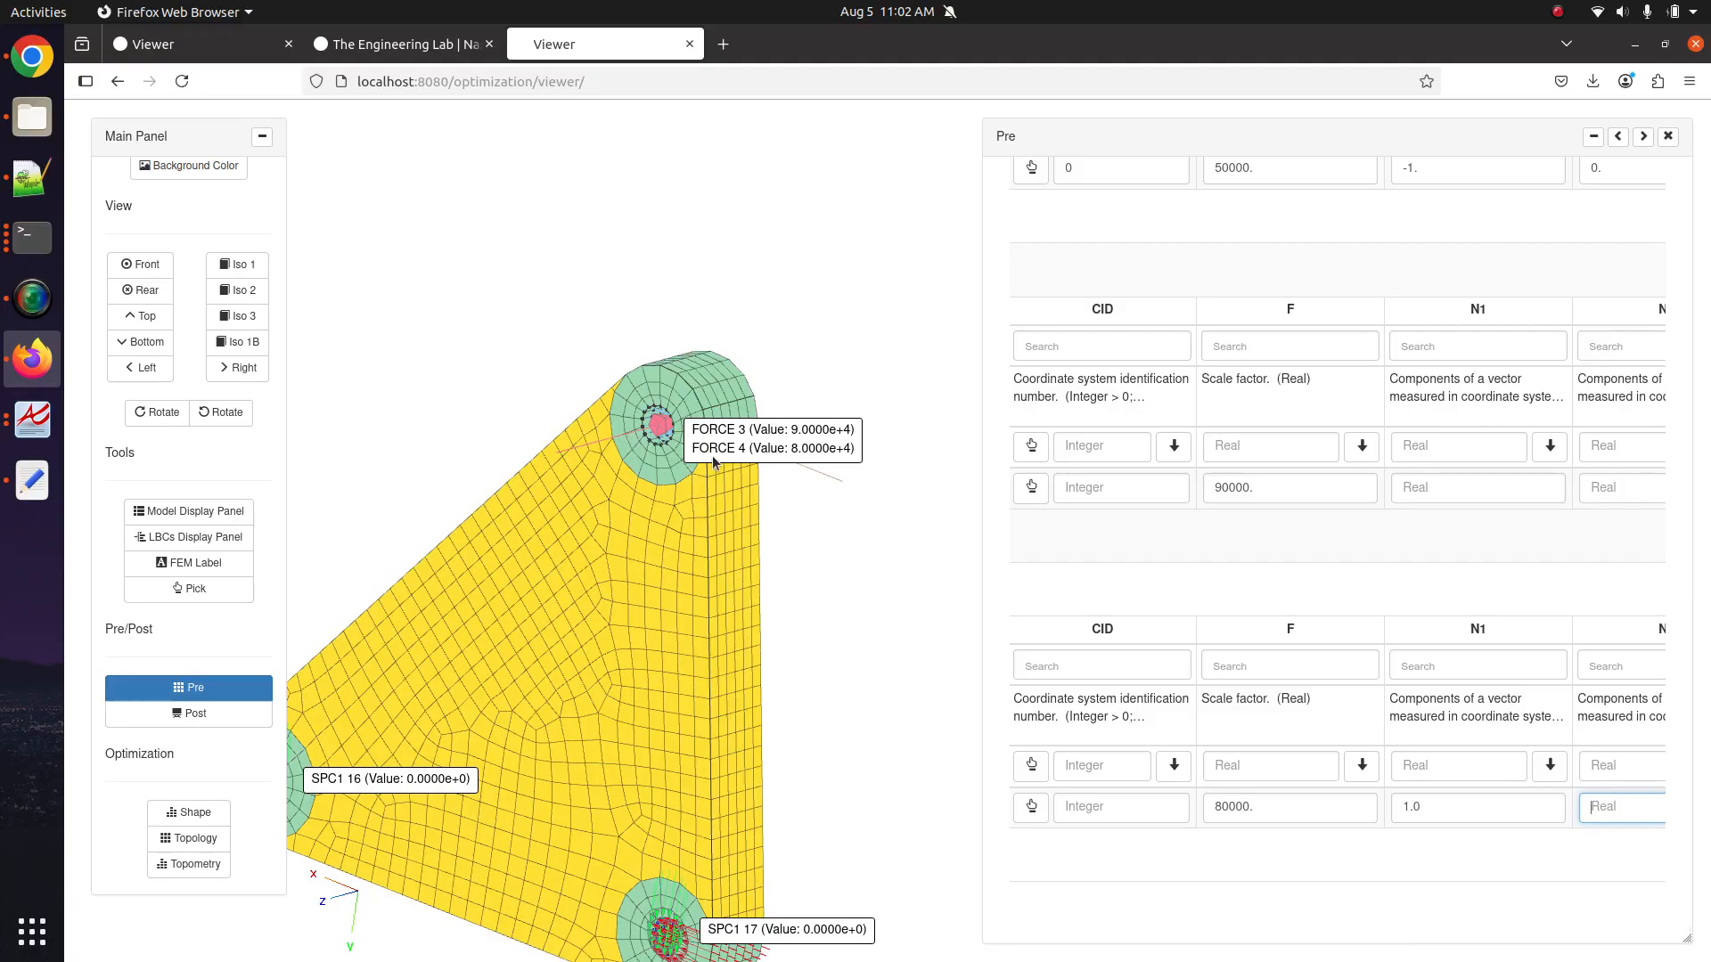
mouse_move(713, 471)
mouse_down()
mouse_move(473, 500)
mouse_move(784, 463)
mouse_move(713, 447)
mouse_up()
click(208, 683)
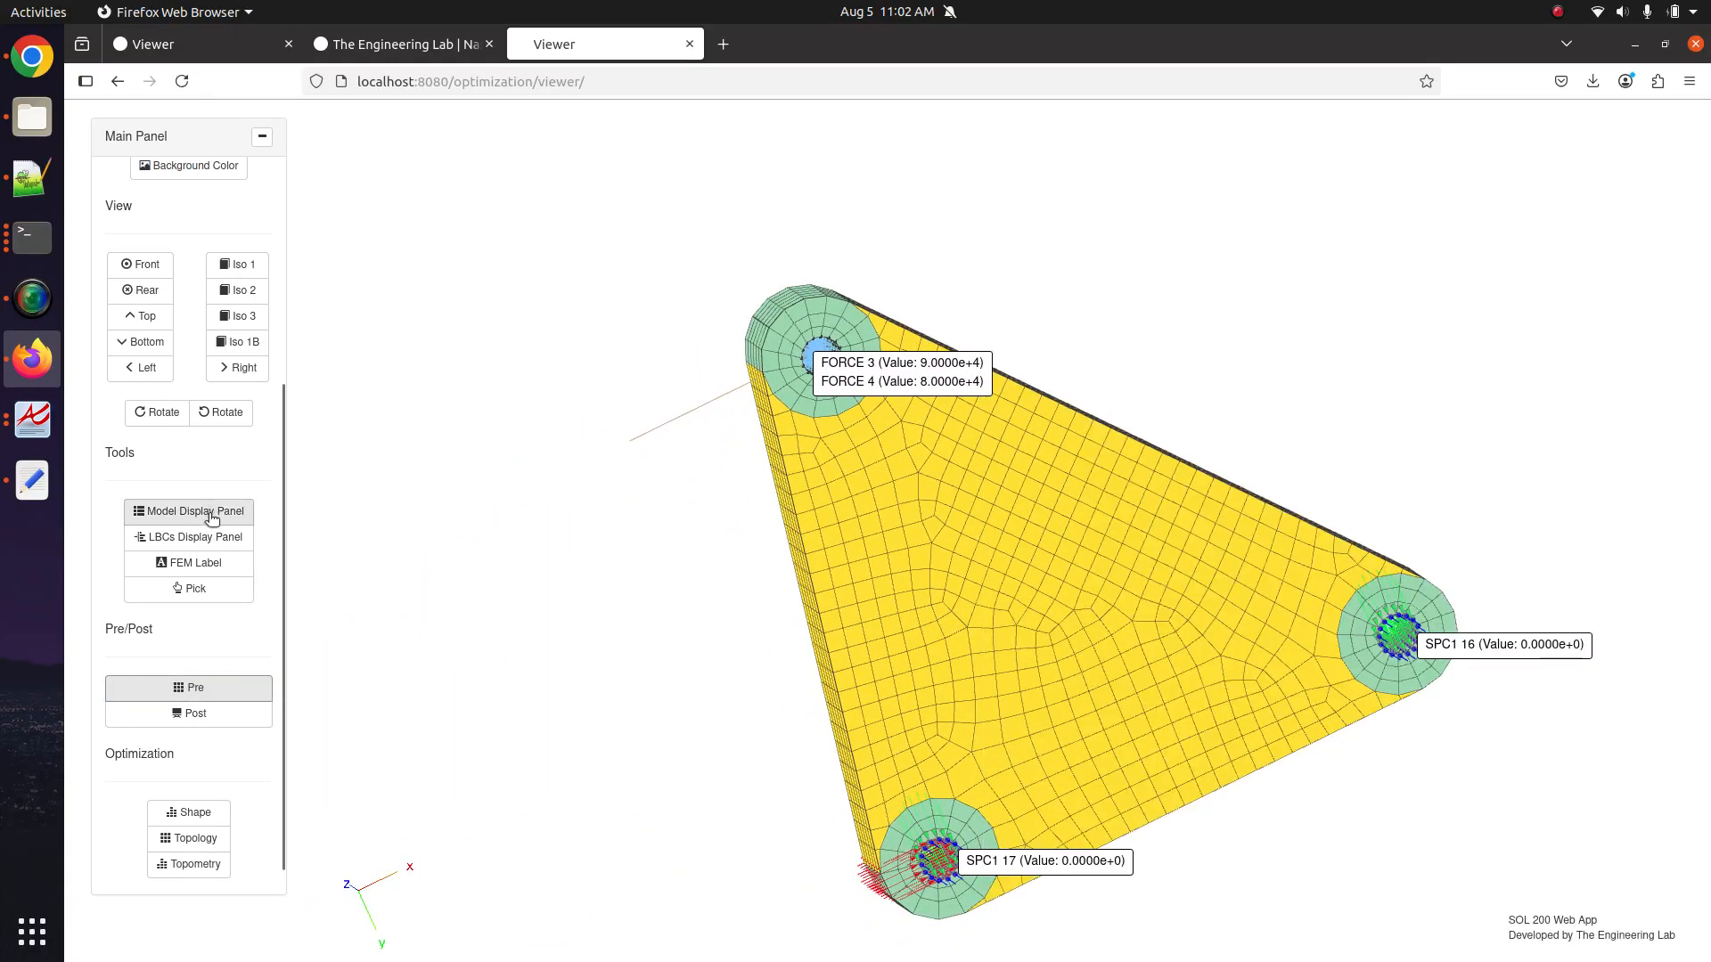
Hide solid elements and wireframe to inspect the FORCE 3 and 4 arrows, then restore both.
click(210, 521)
click(1318, 336)
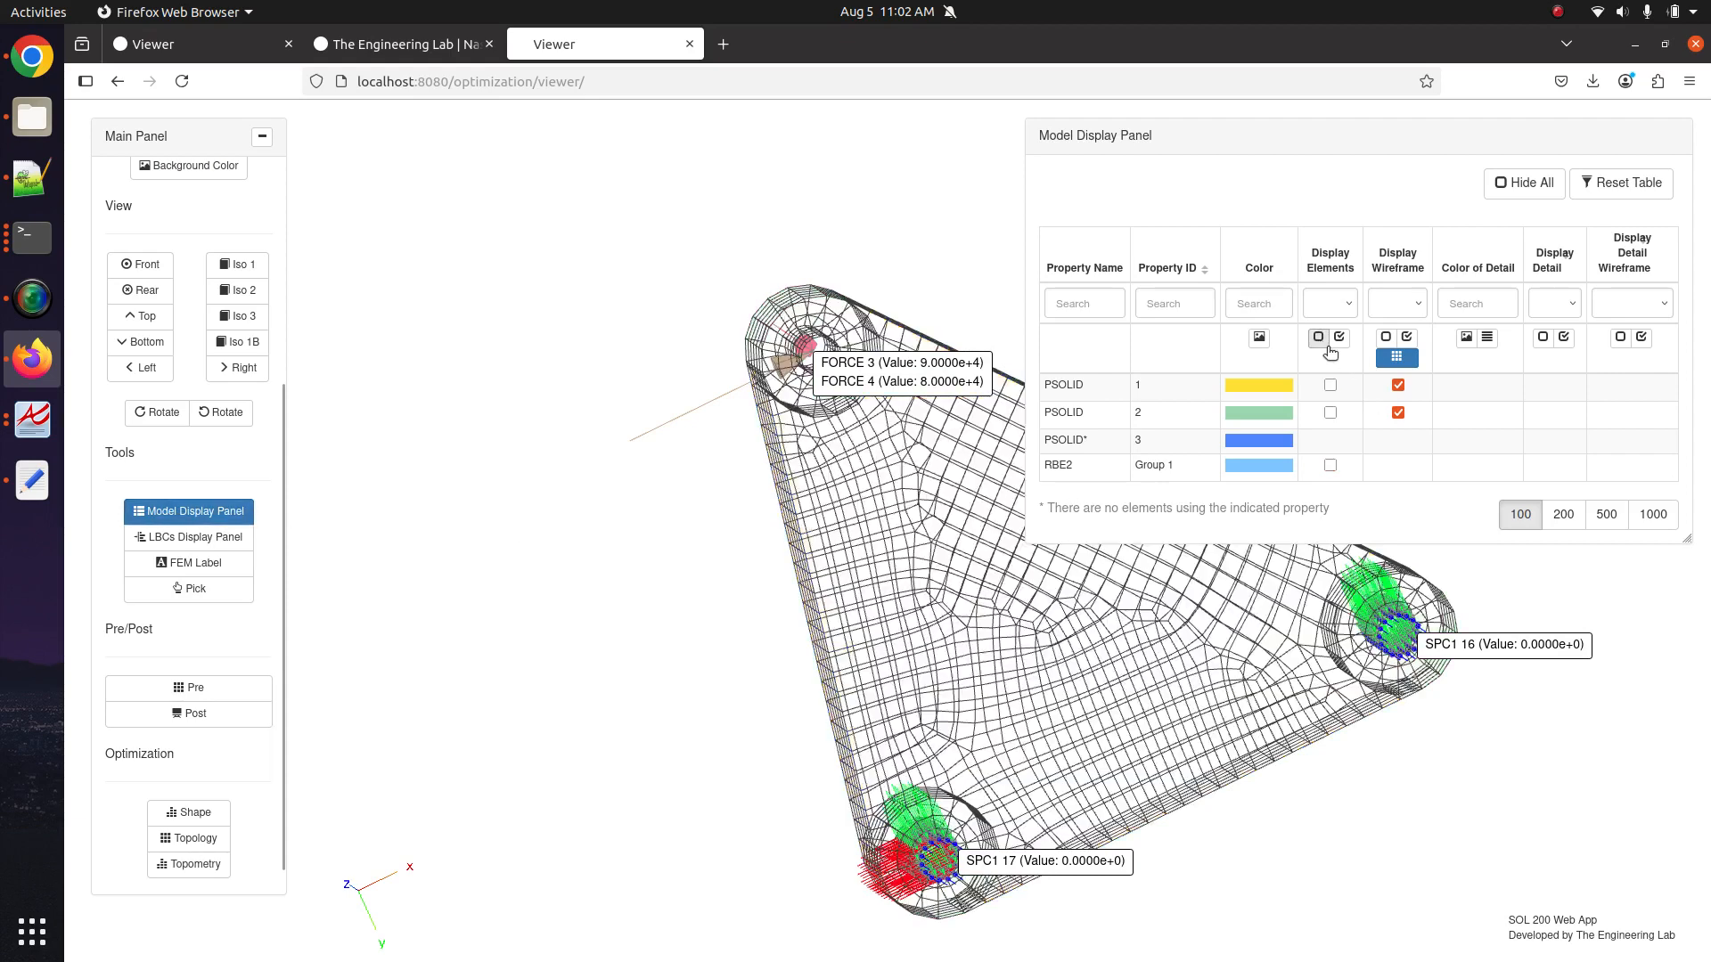
click(1397, 357)
drag(674, 478, 895, 656)
scroll(867, 579, up, 5)
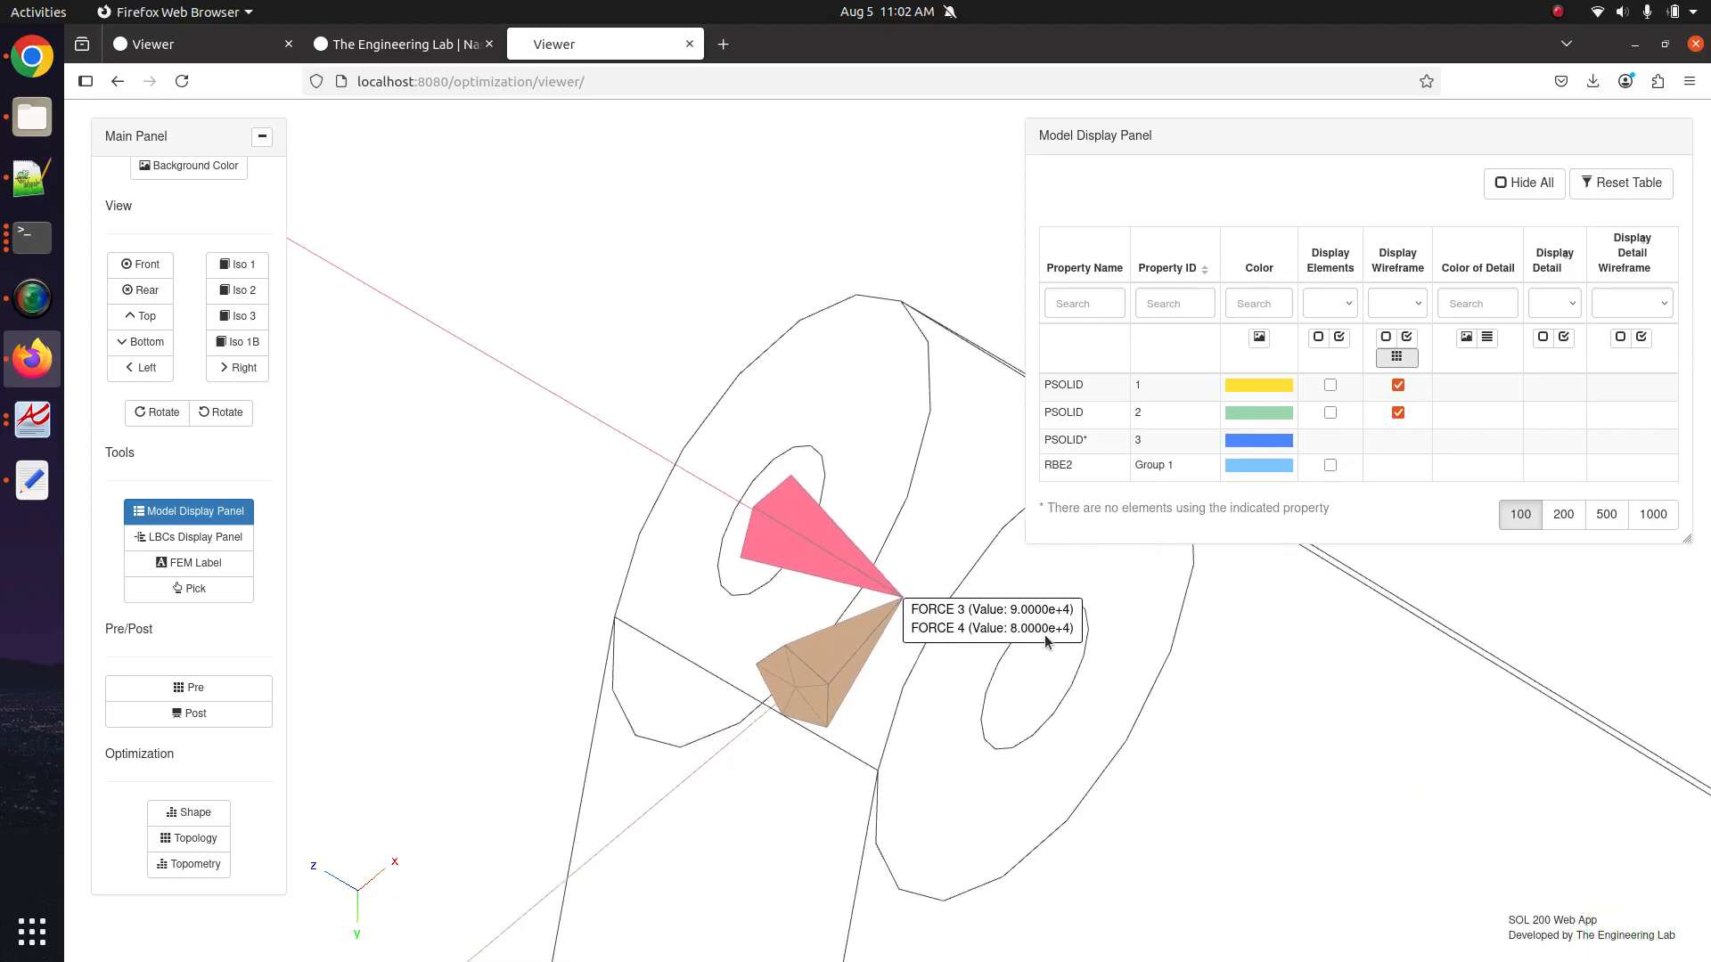
scroll(1016, 657, down, 6)
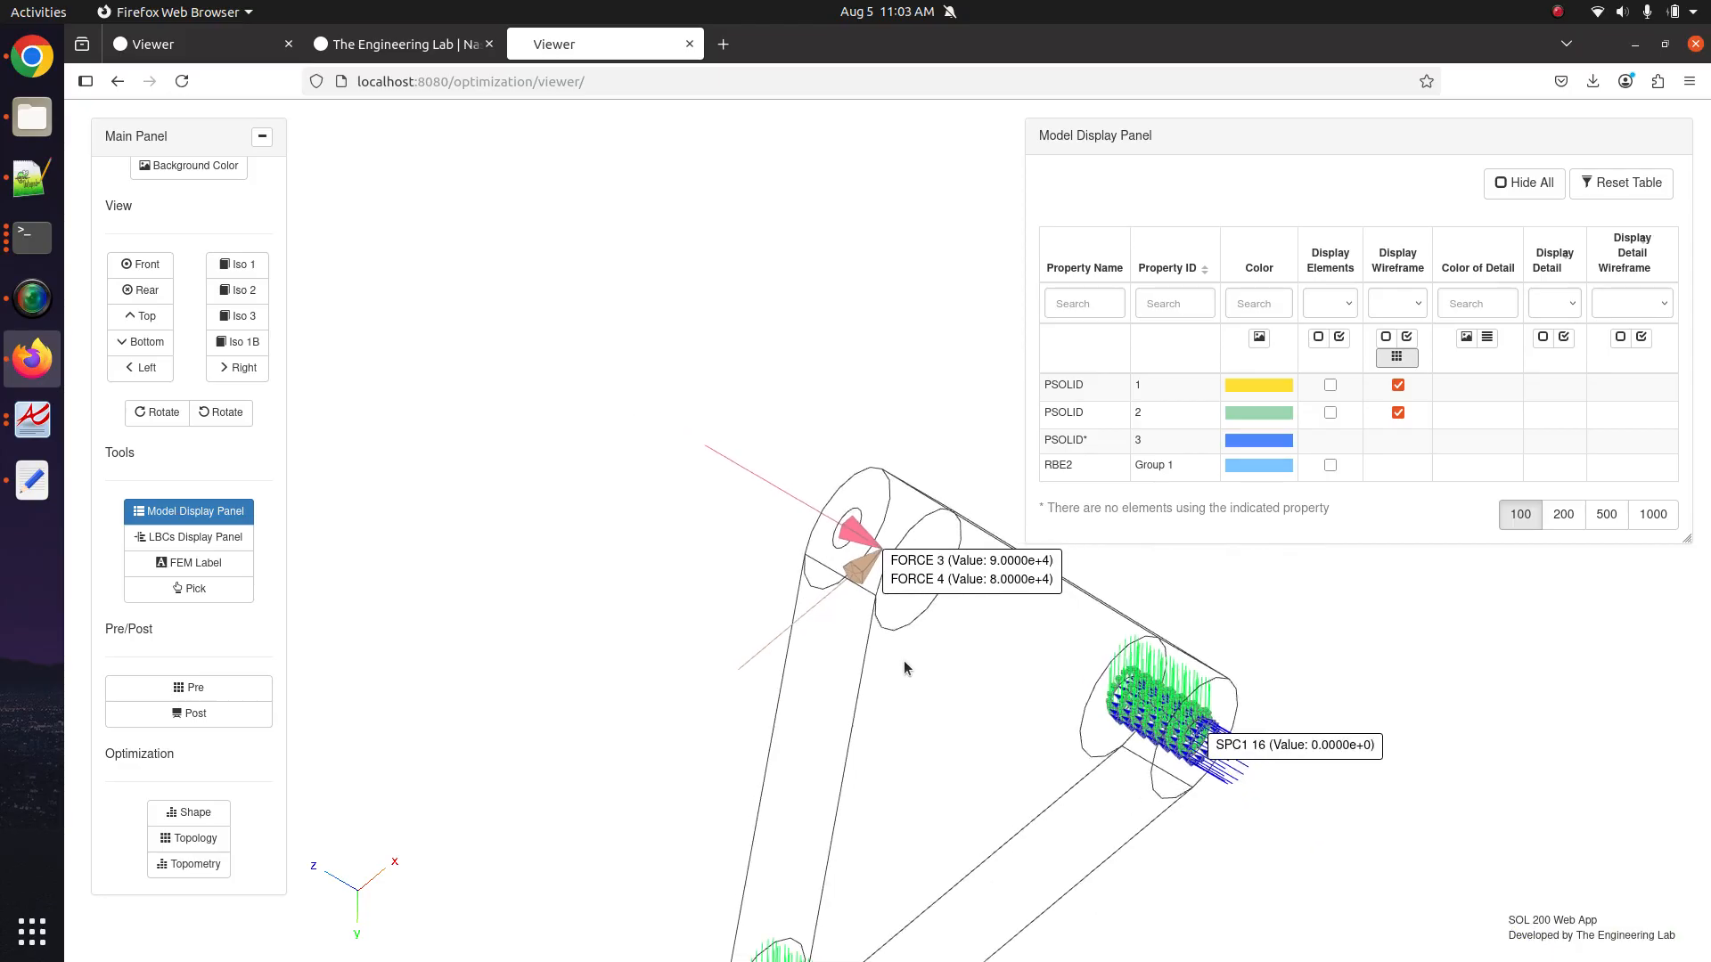
scroll(811, 437, down, 6)
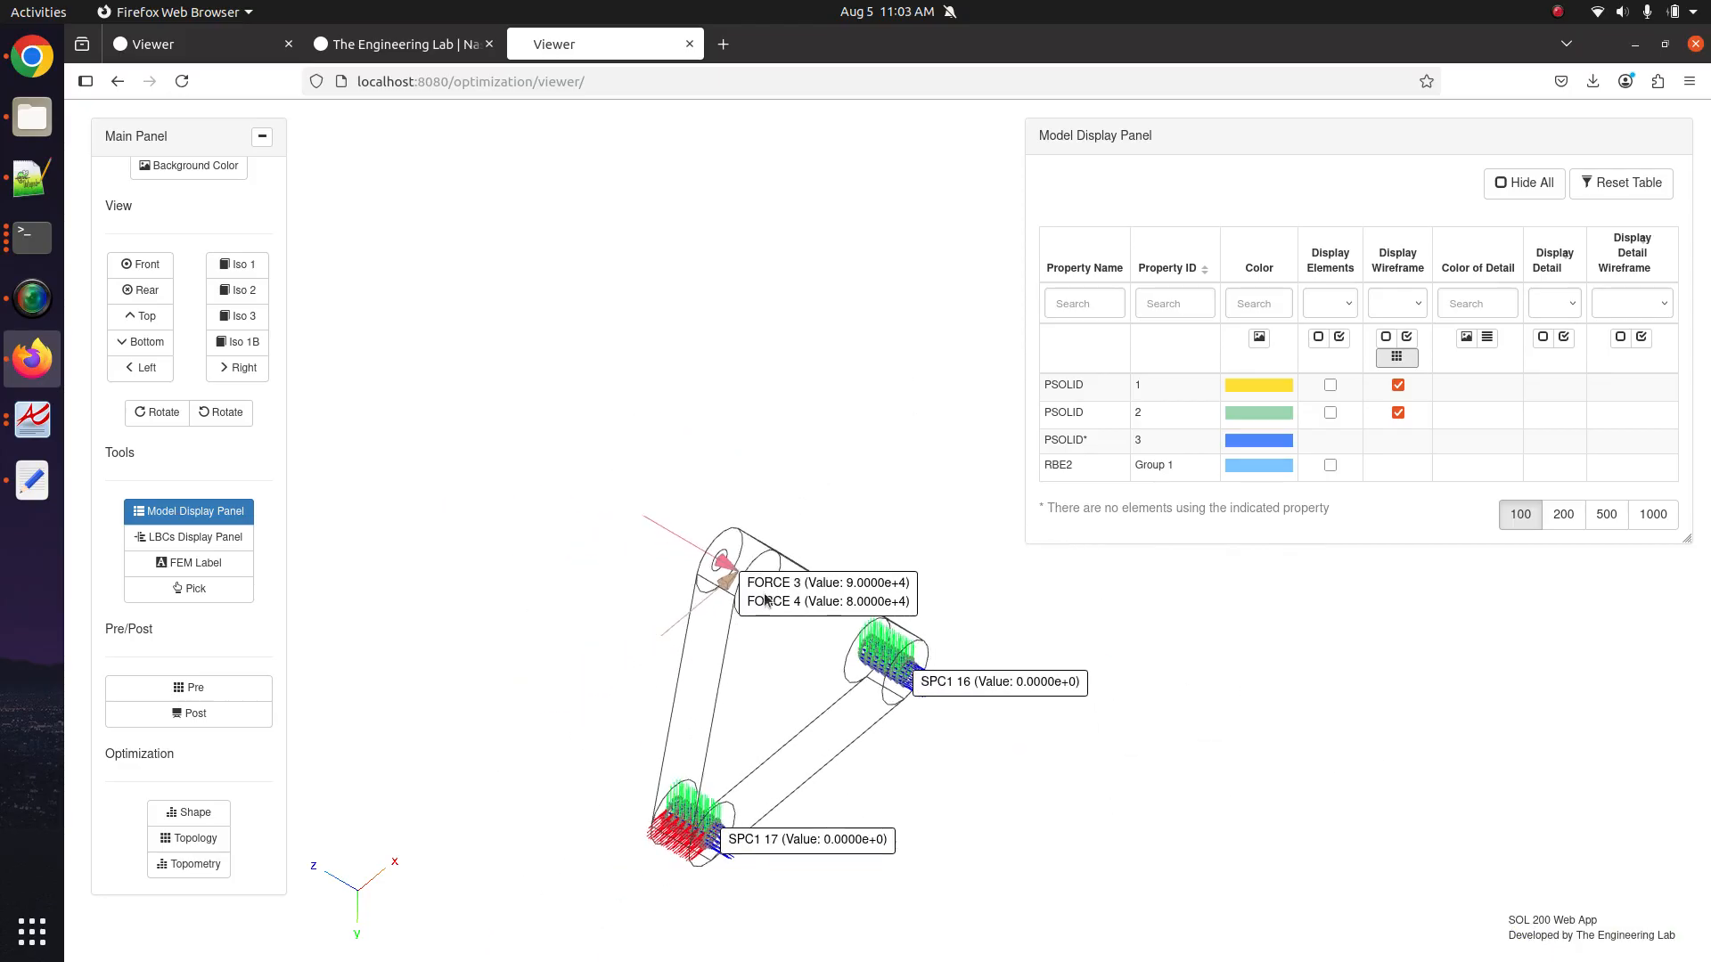
drag(661, 497, 656, 506)
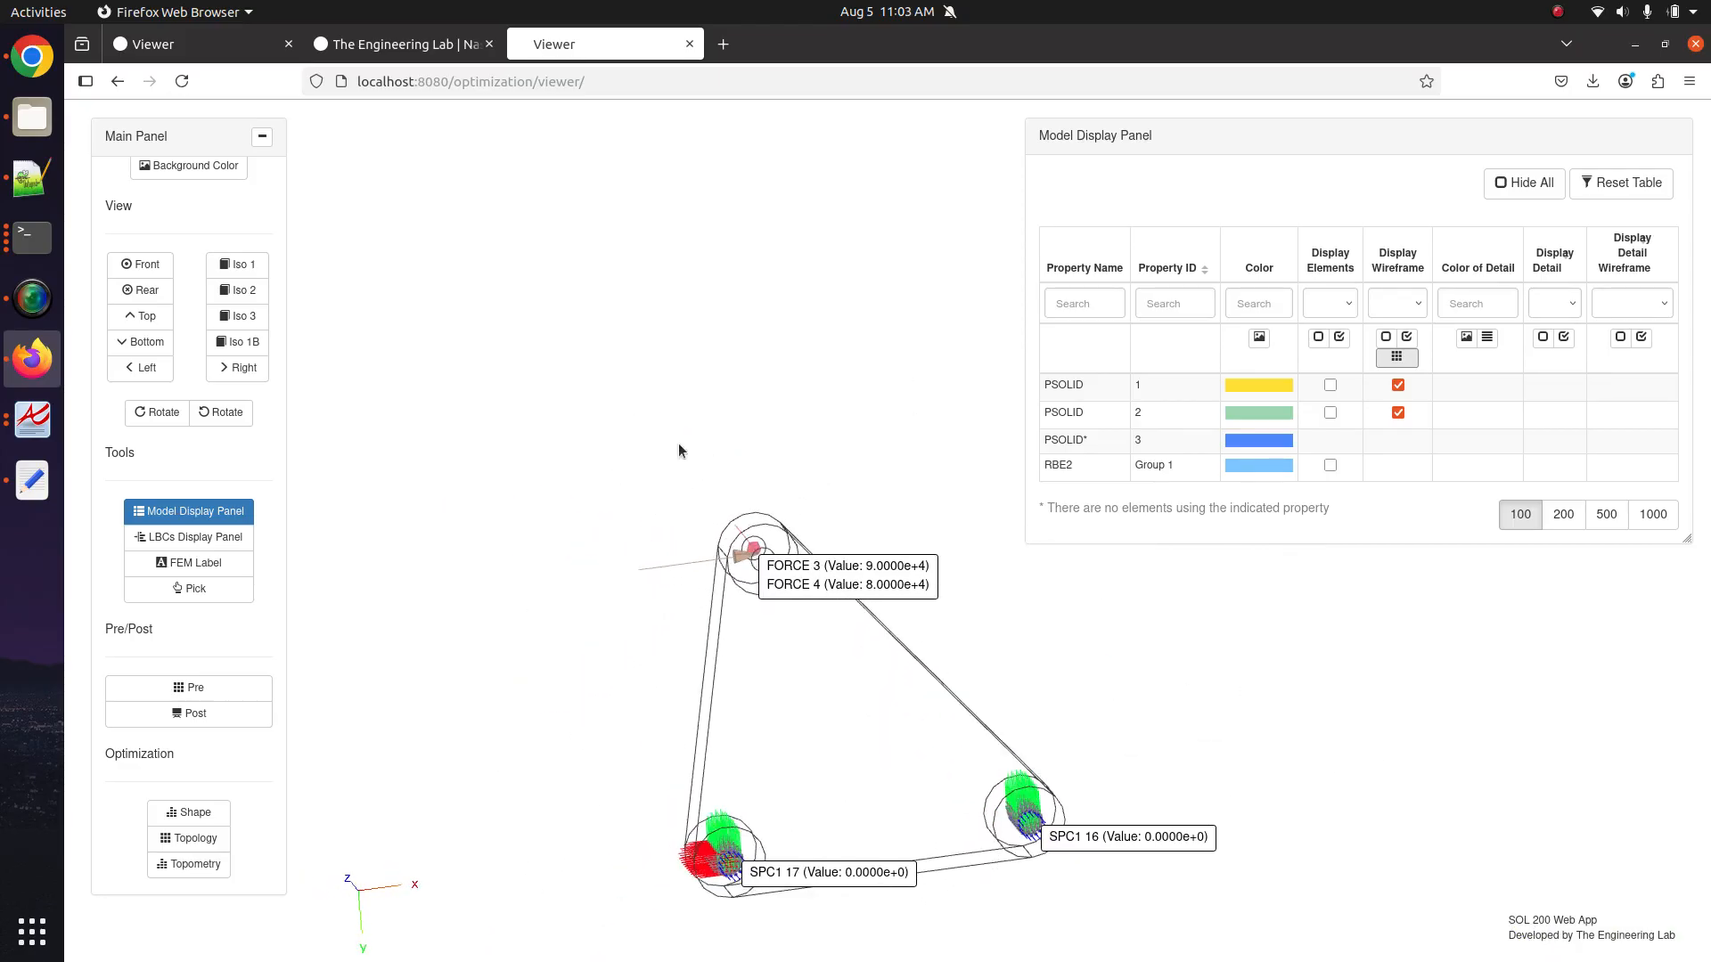
click(1411, 357)
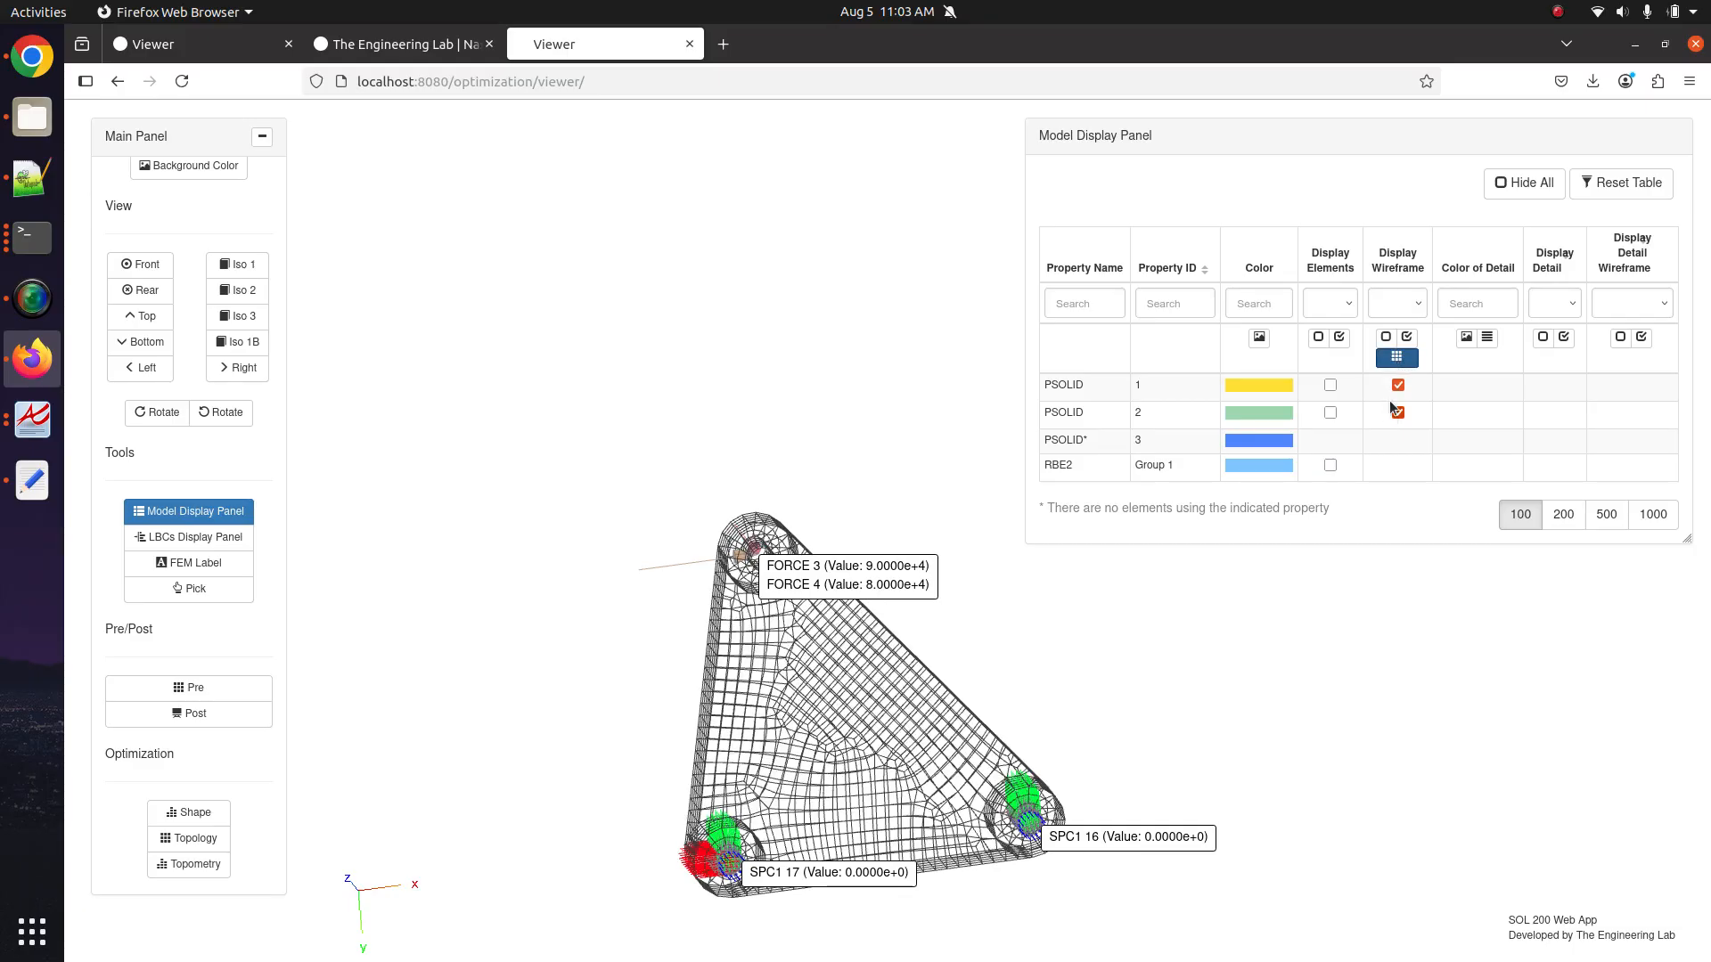
click(1338, 337)
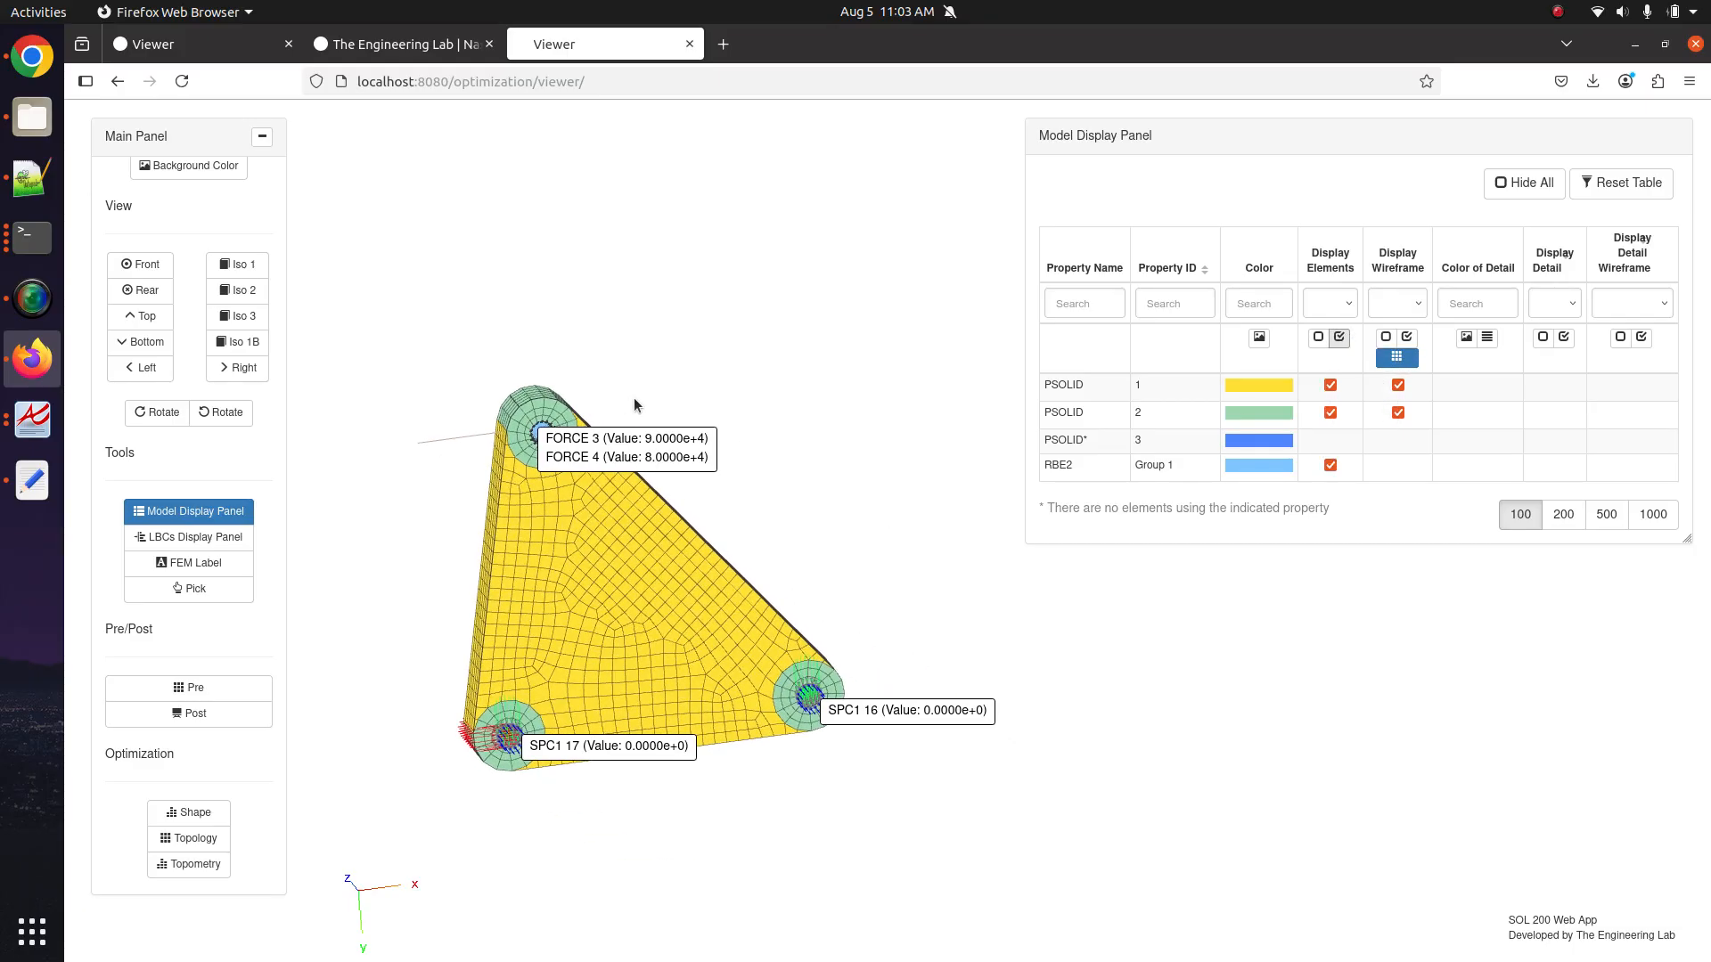
Reopen the Pre tables at full width and list the Case Control subcases 1 (F1) and 2 (F2).
click(214, 690)
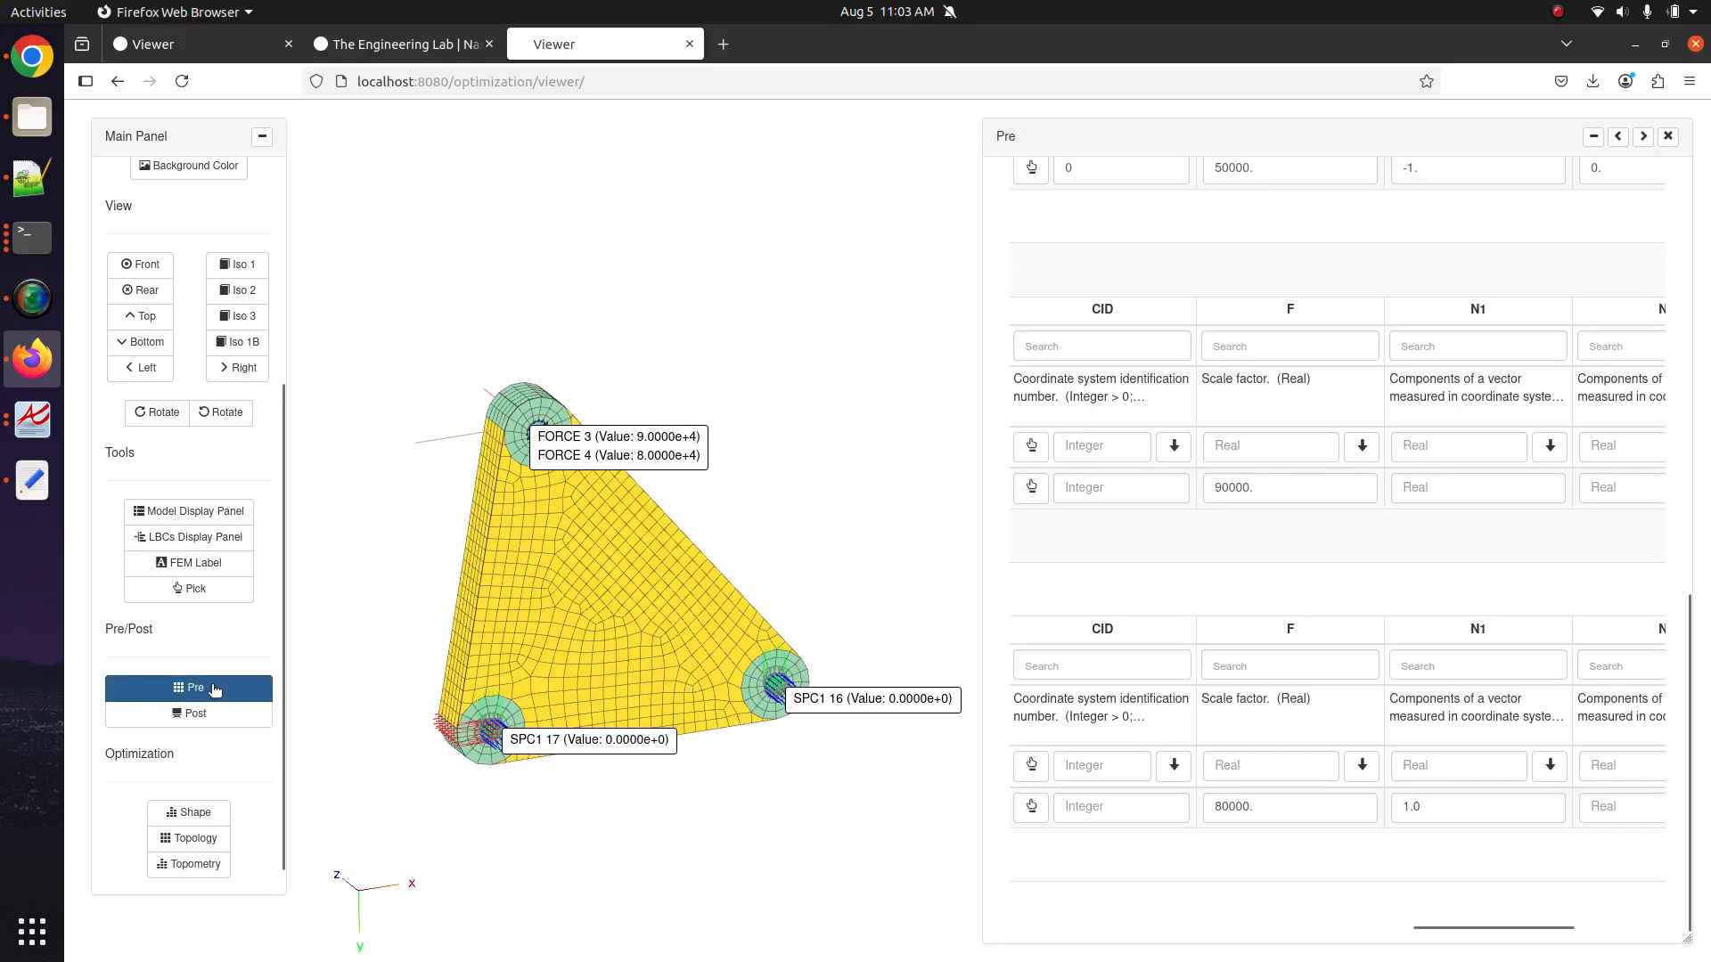
click(1615, 138)
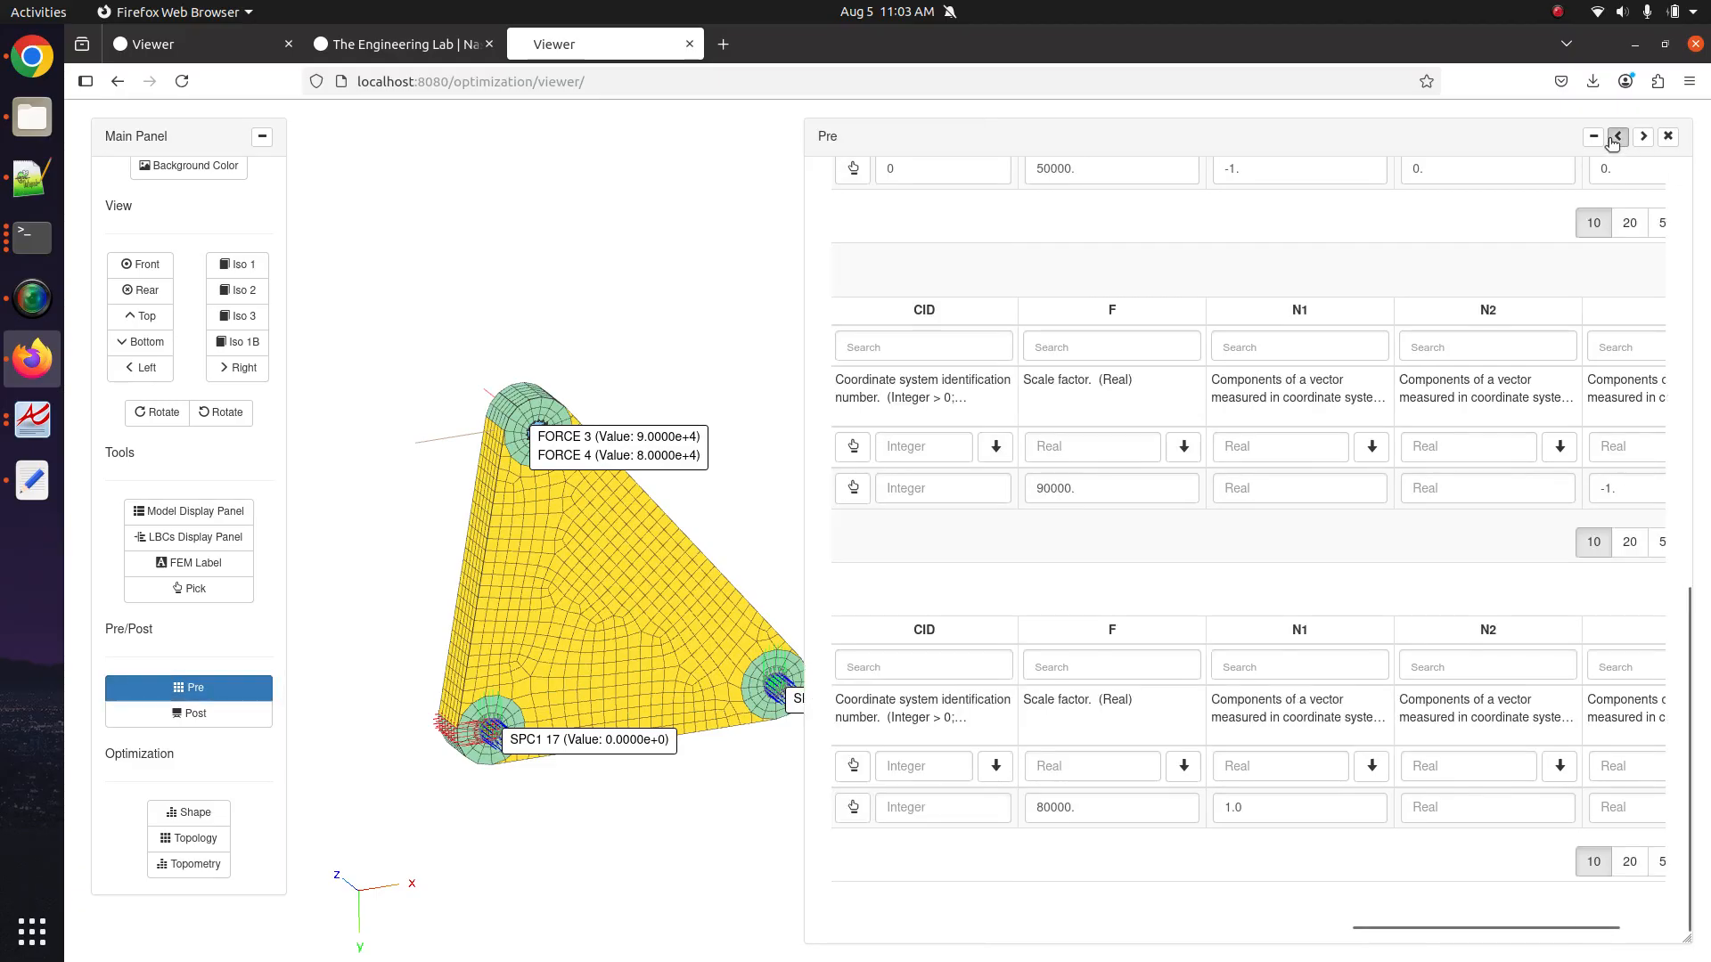
scroll(599, 523, up, 5)
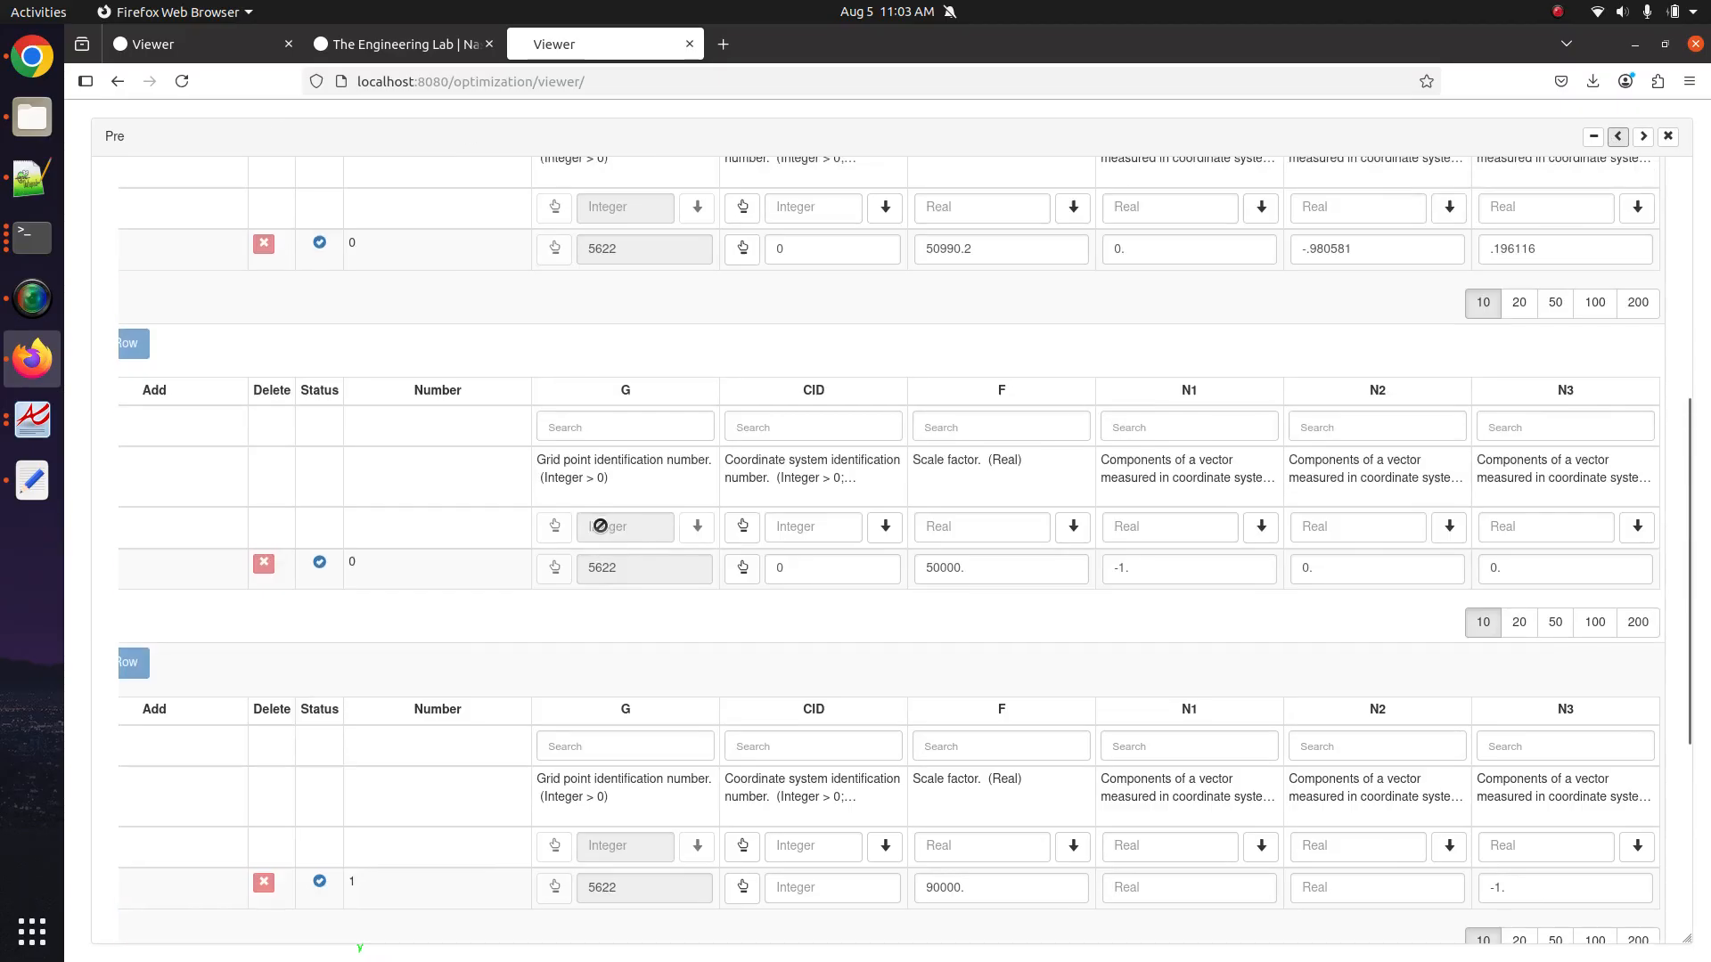
scroll(600, 526, up, 1)
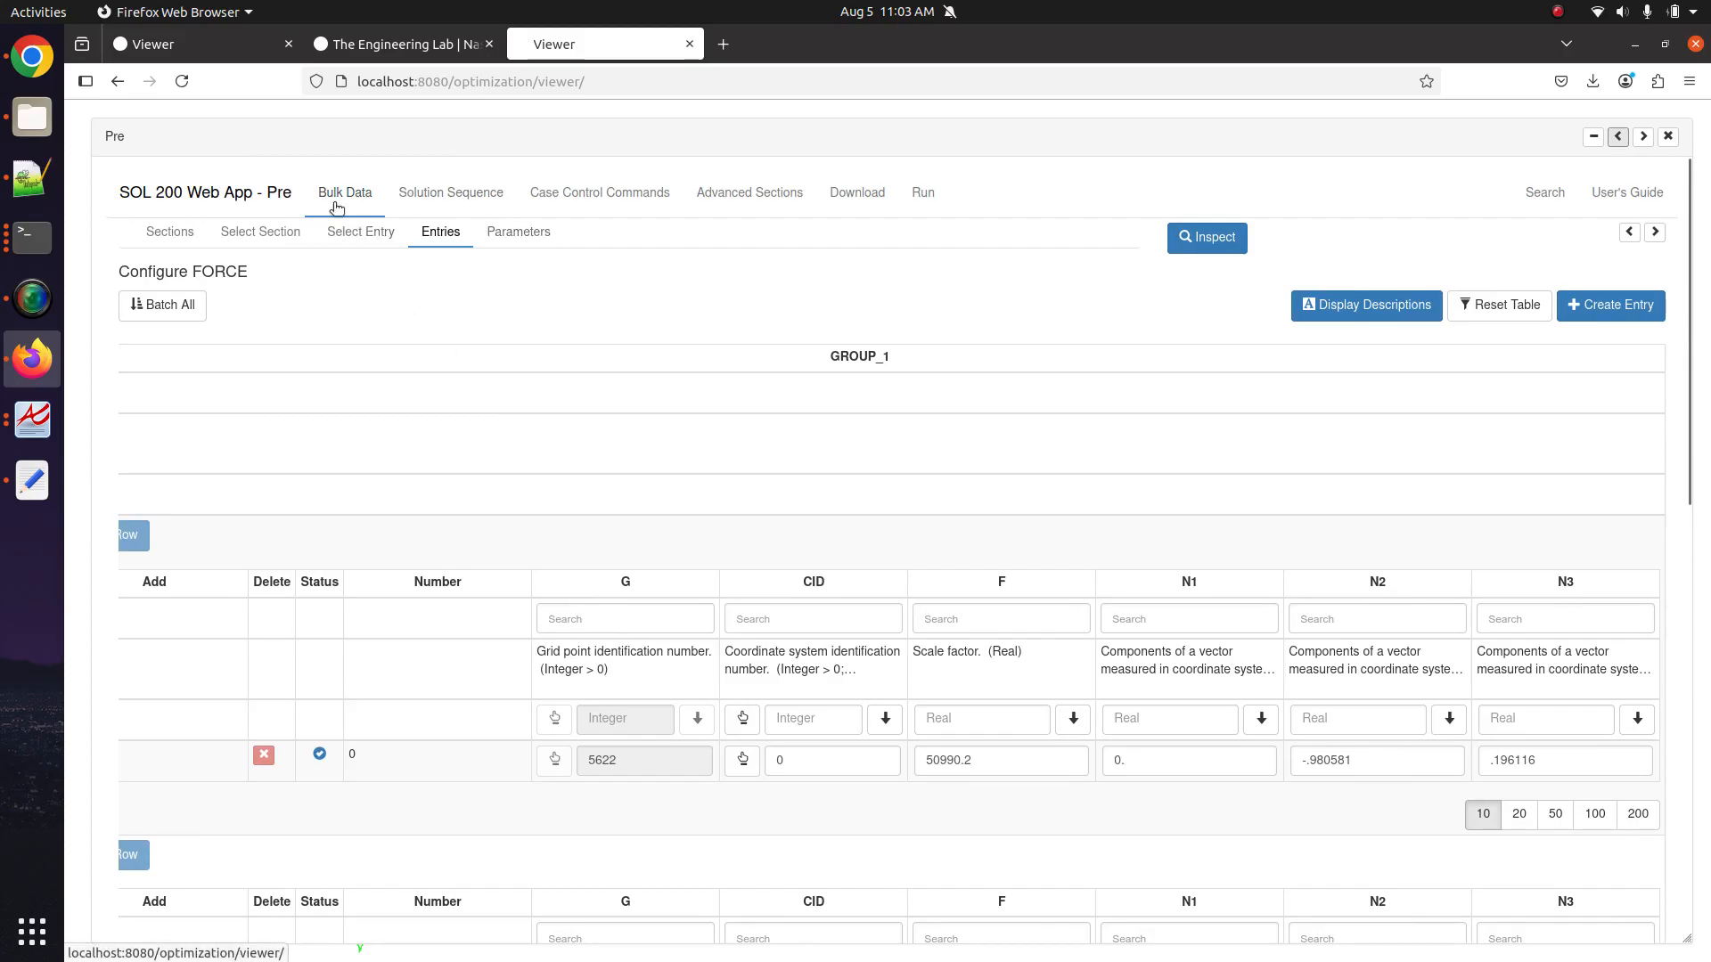
click(546, 194)
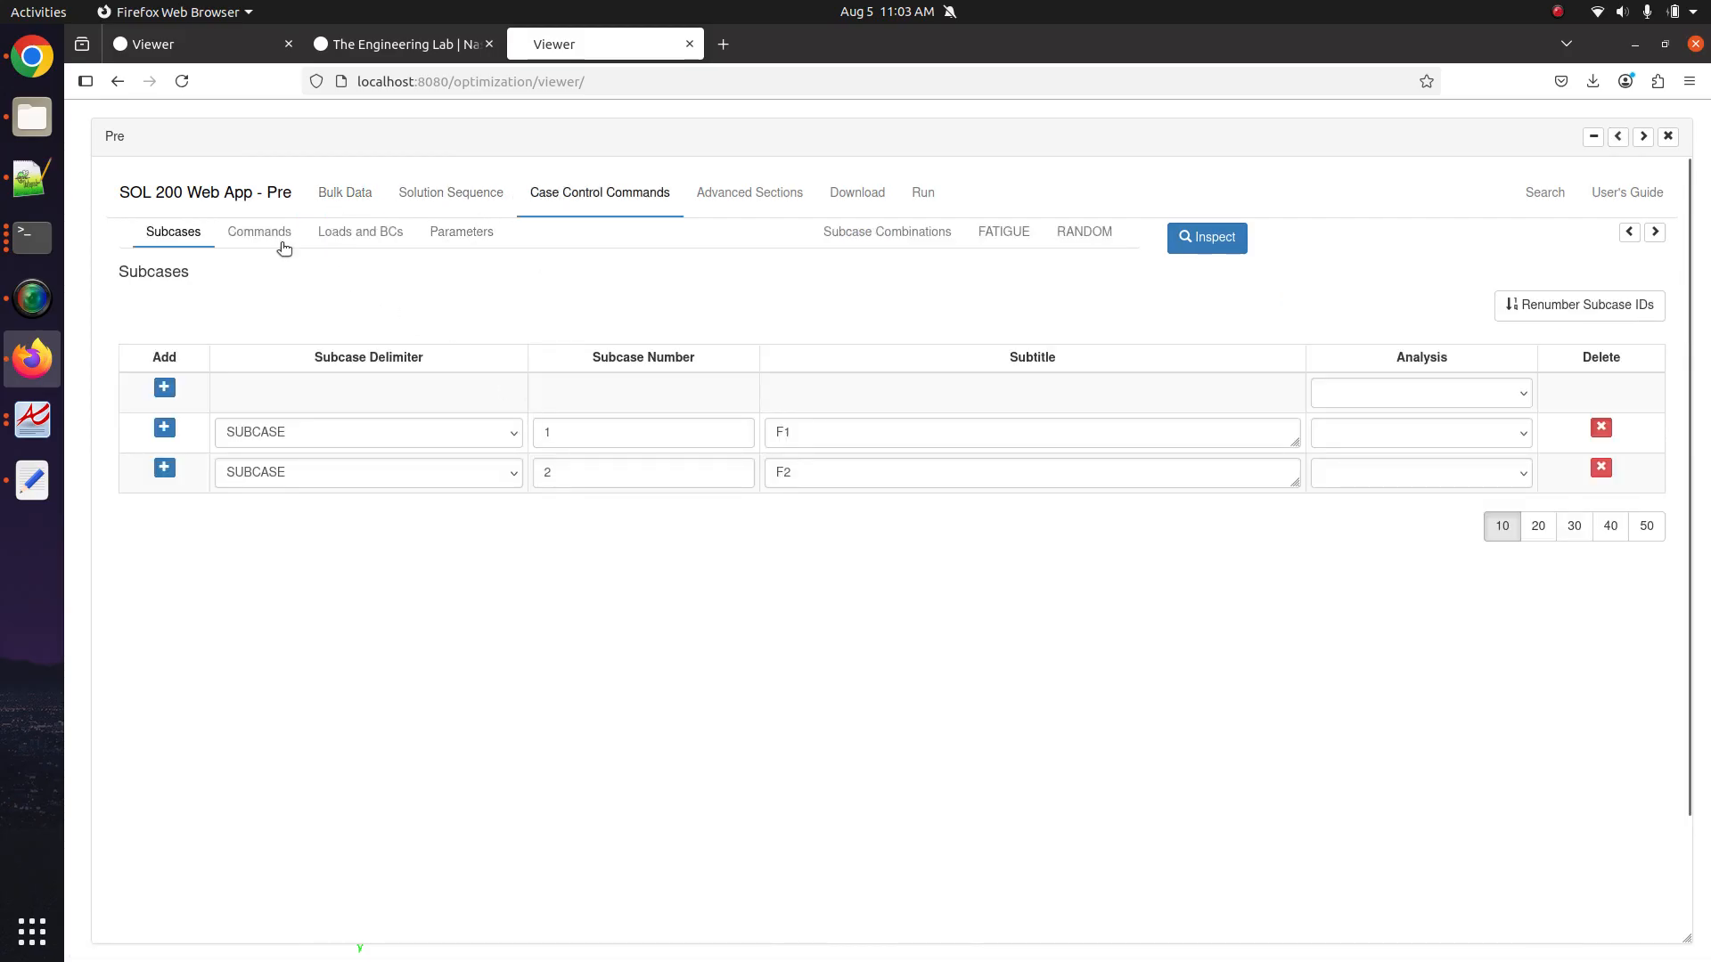
Add subcases 3 and 4, keeping SUBCASE as subcase 3's delimiter.
click(164, 470)
click(164, 510)
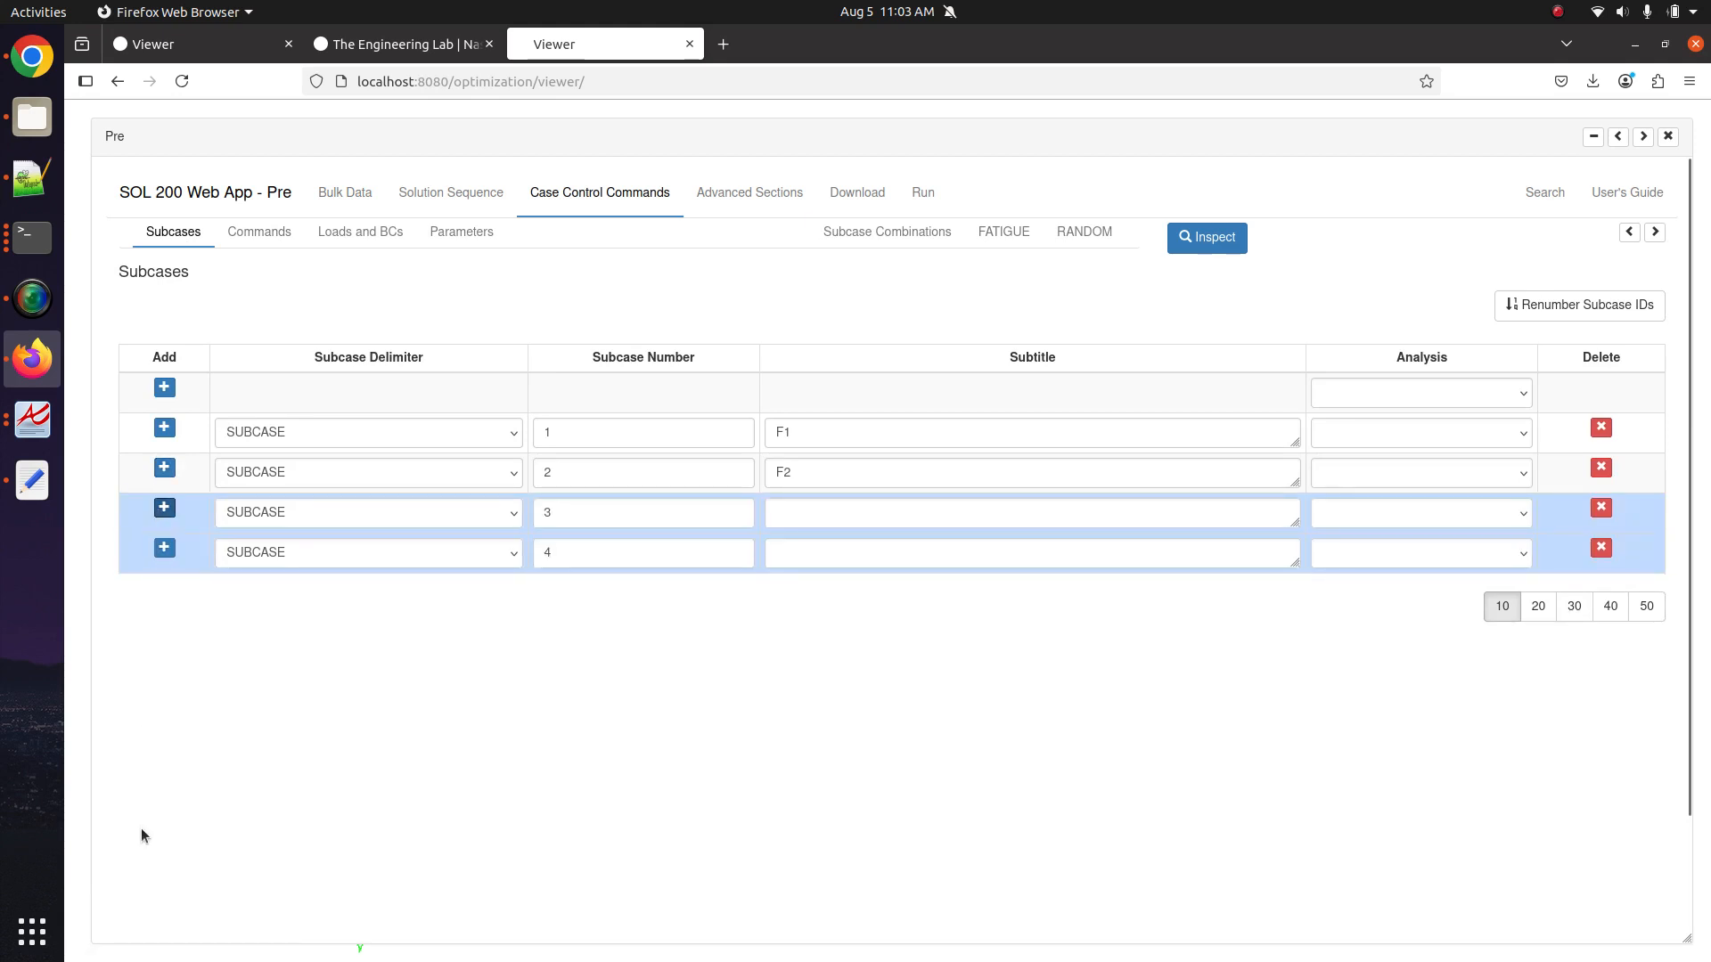
click(451, 512)
click(450, 510)
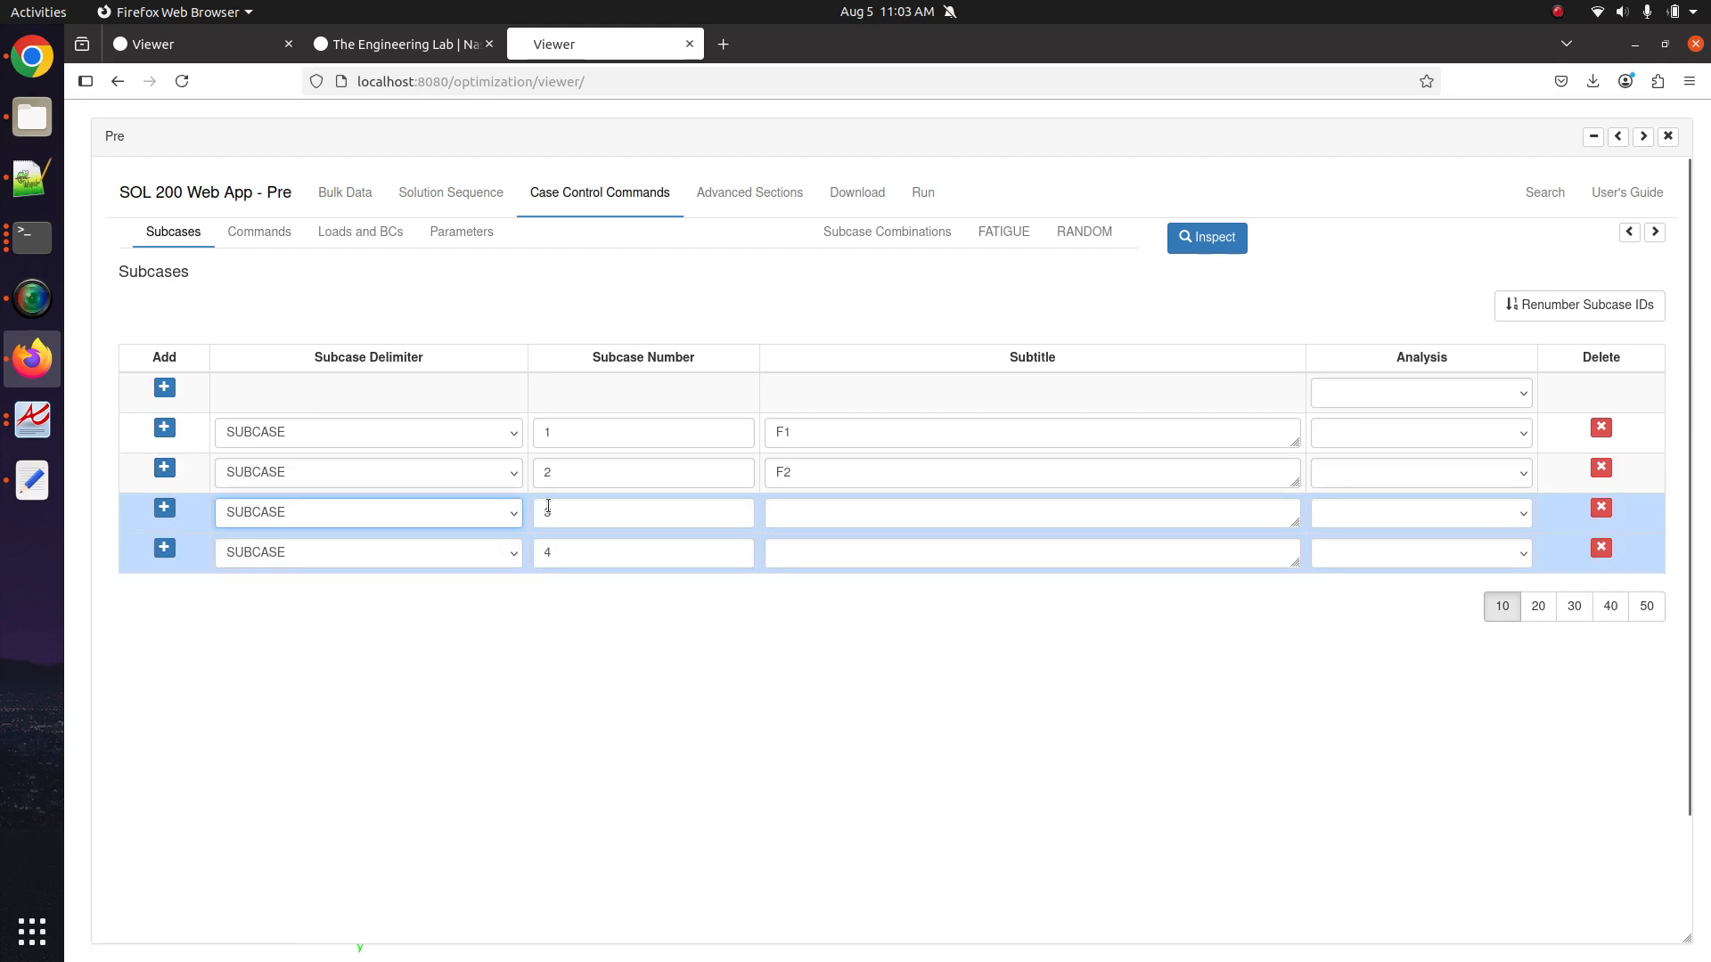
Give subcase 3 the subtitle 'New Load Case A' and subcase 4 'New Load Case B'.
click(1034, 516)
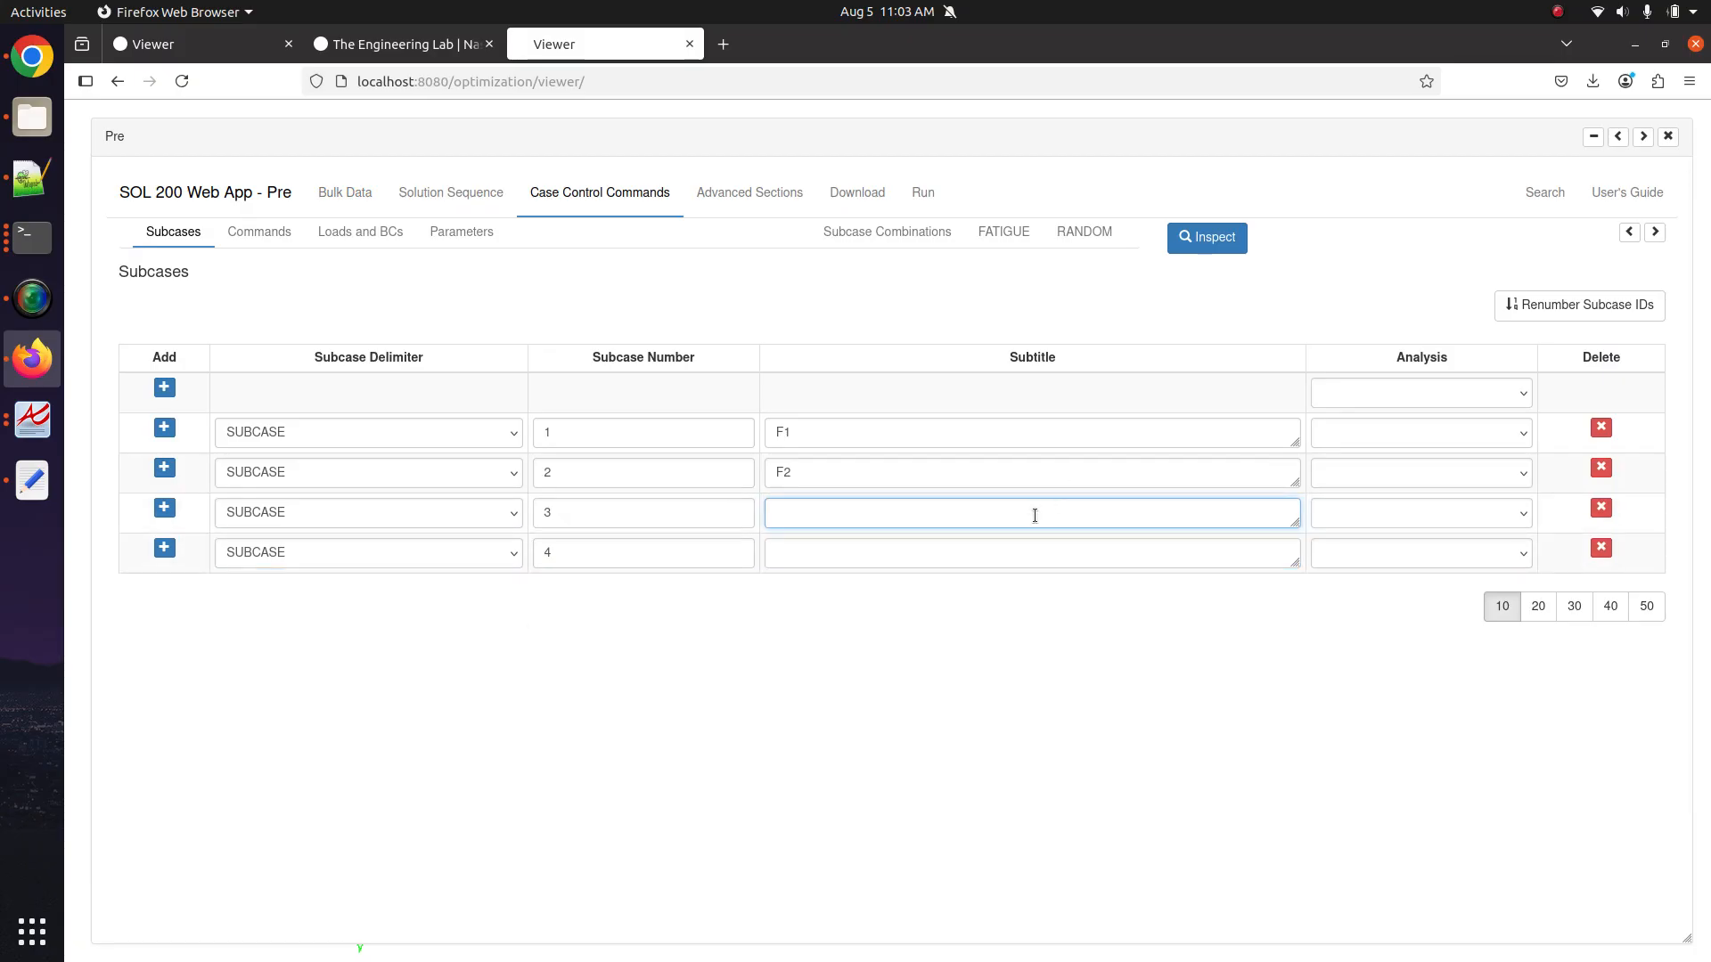
text(New Load Case A)
key(ctrl+a)
key(ctrl+c)
click(849, 541)
key(ctrl+v)
key(BackSpace)
text(B)
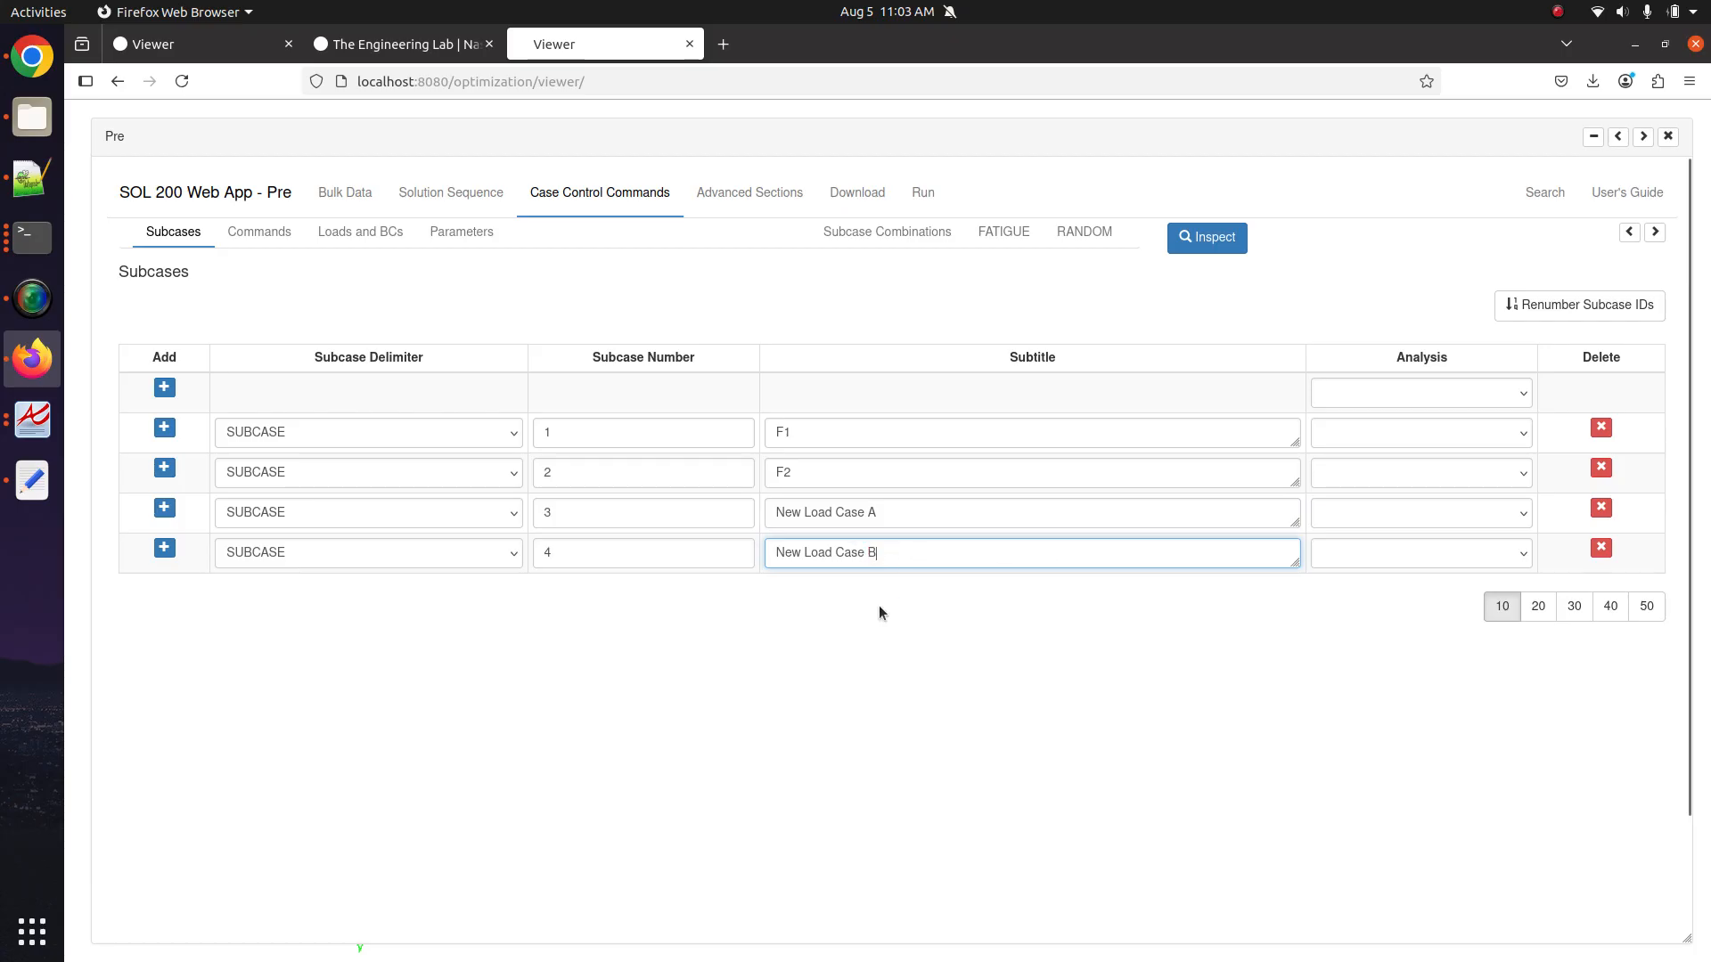
click(878, 606)
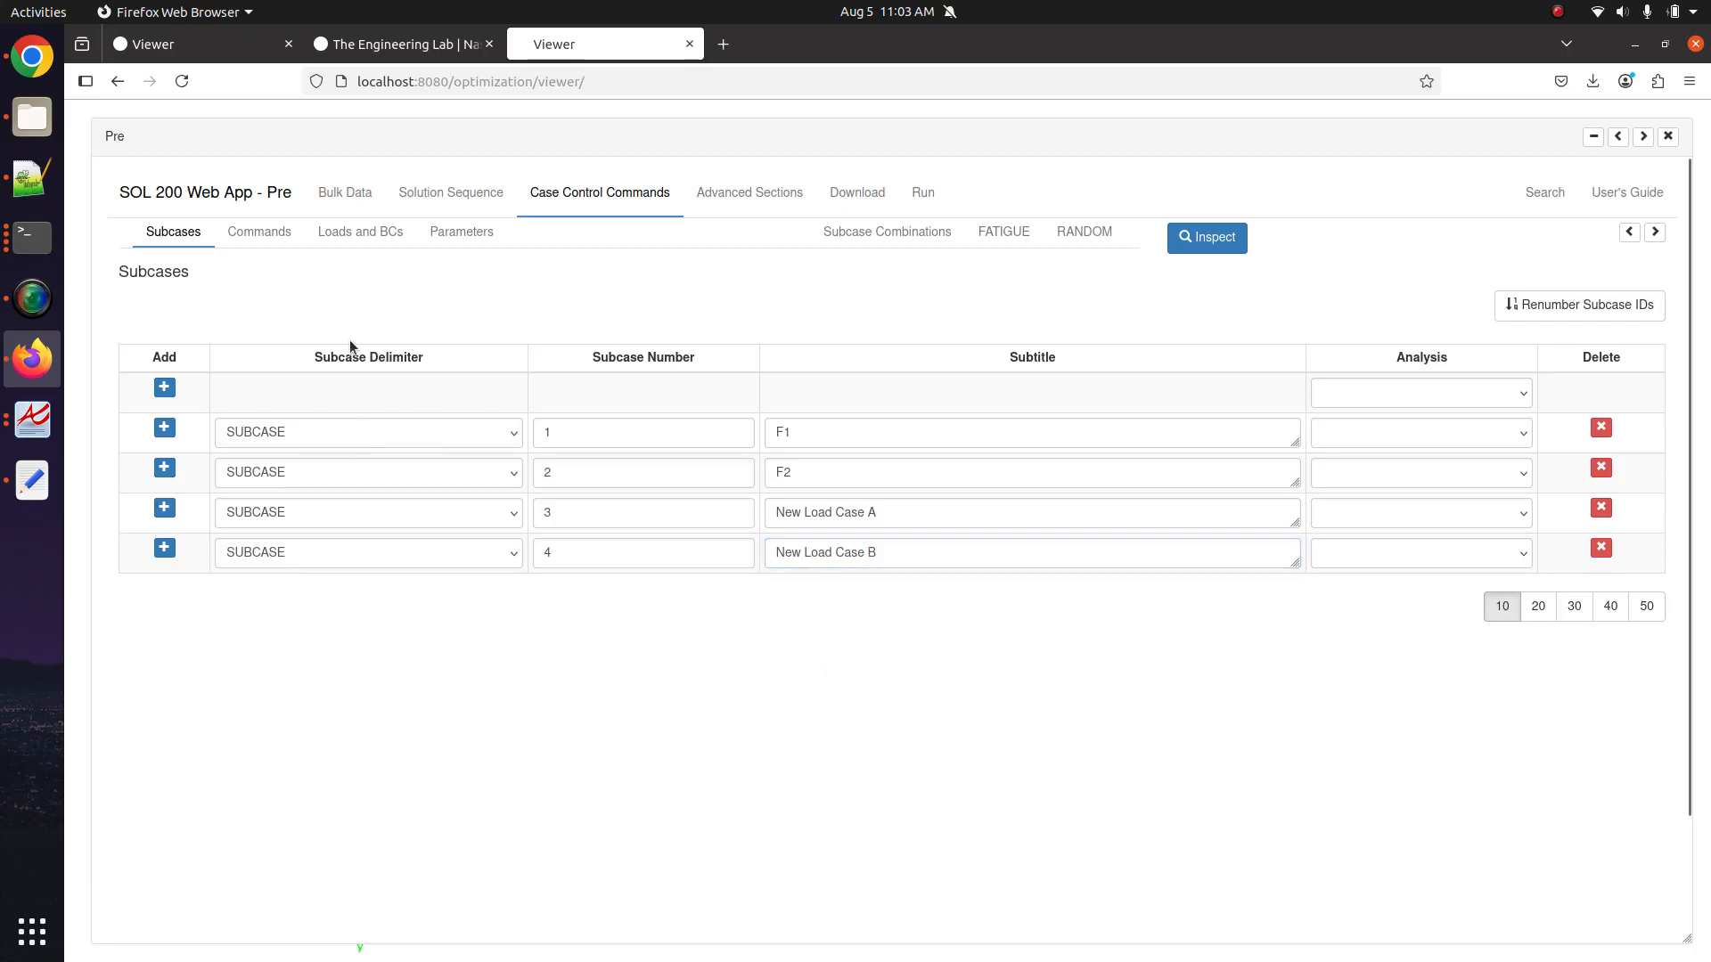
click(274, 236)
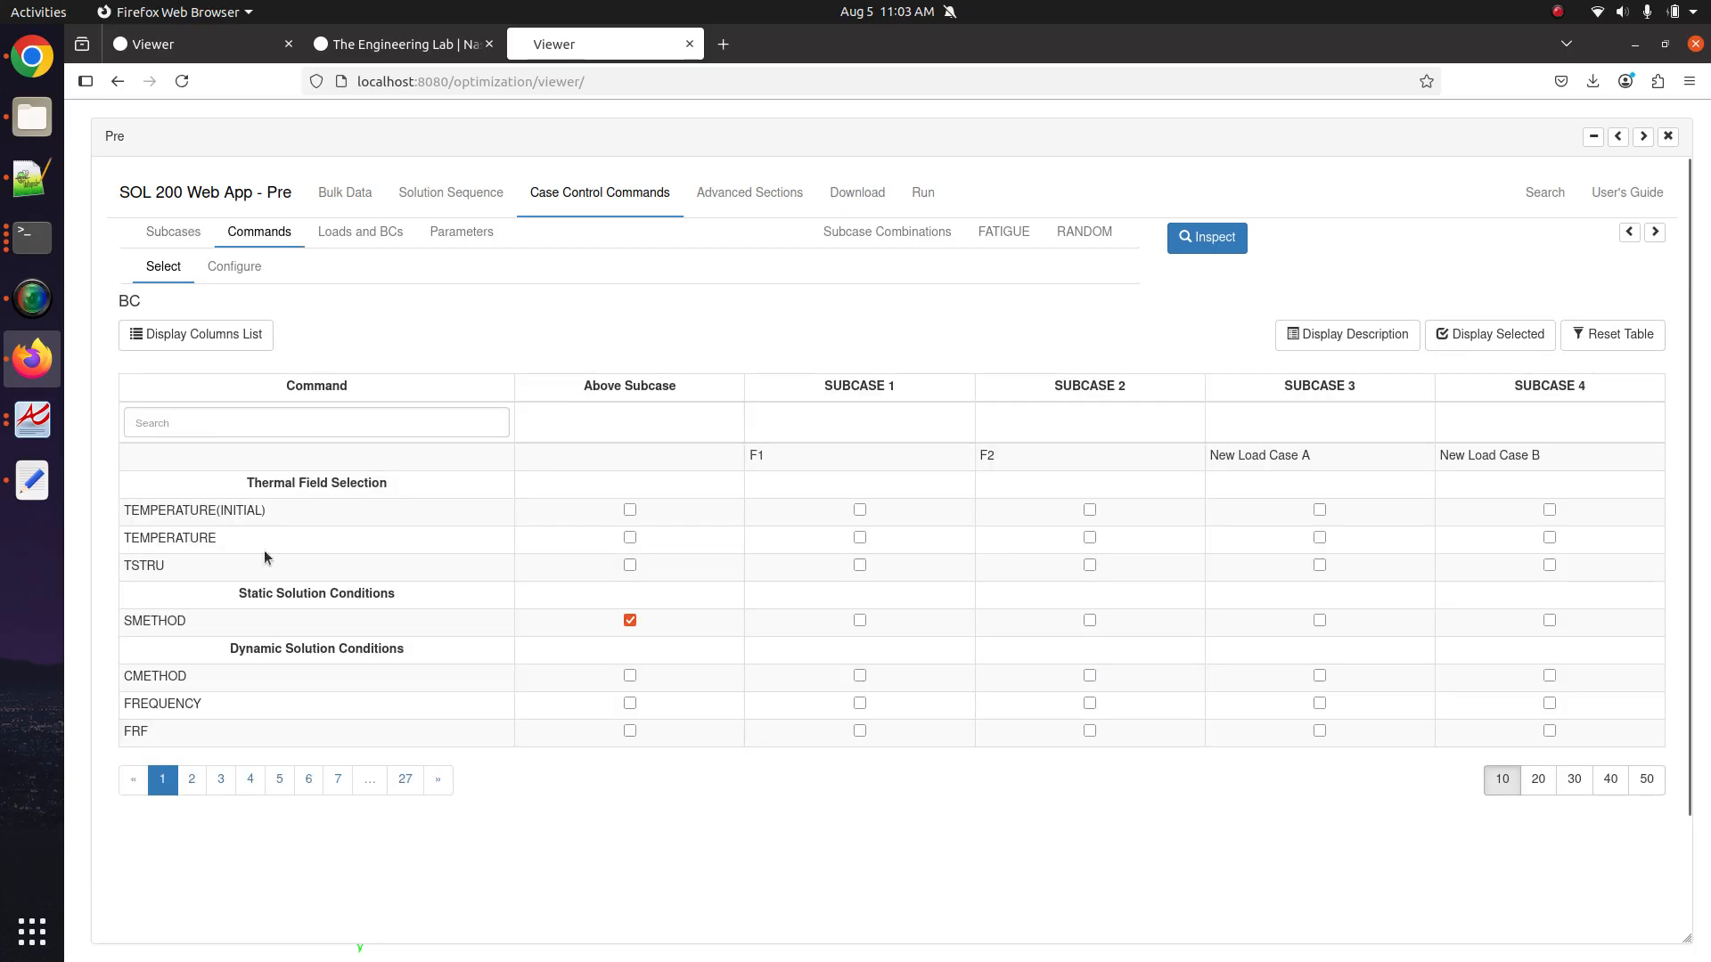
Open the SPC assignment table under Loads and BCs and adjust its page size.
click(374, 233)
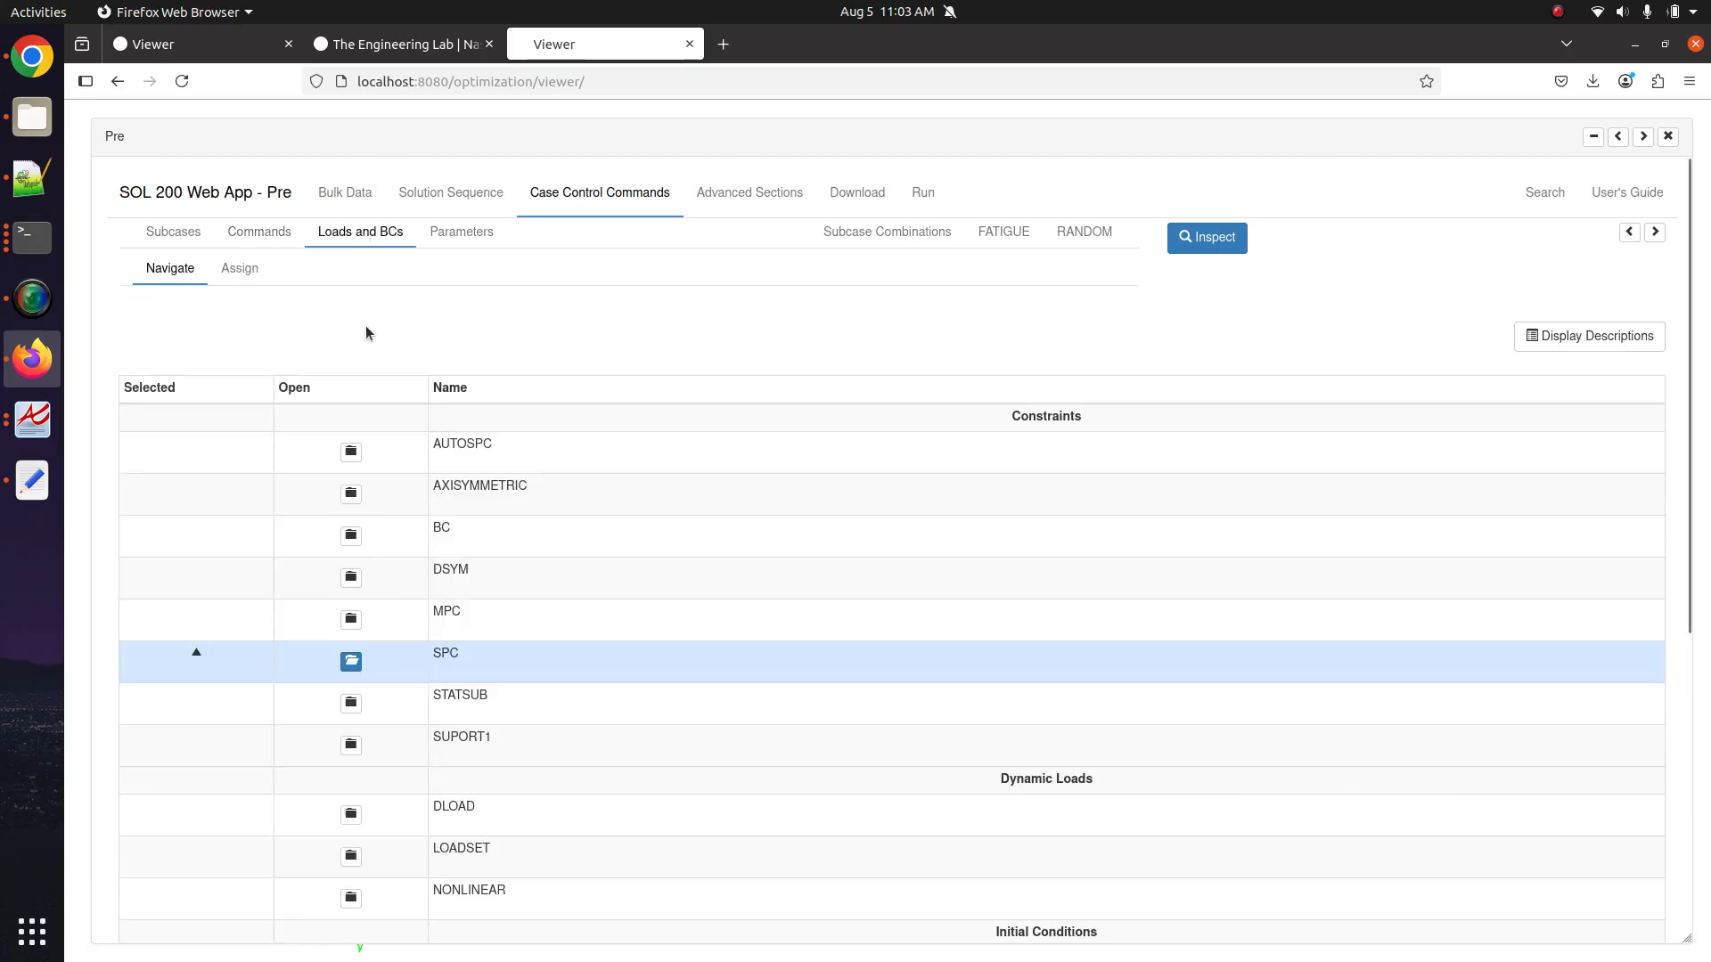
click(351, 662)
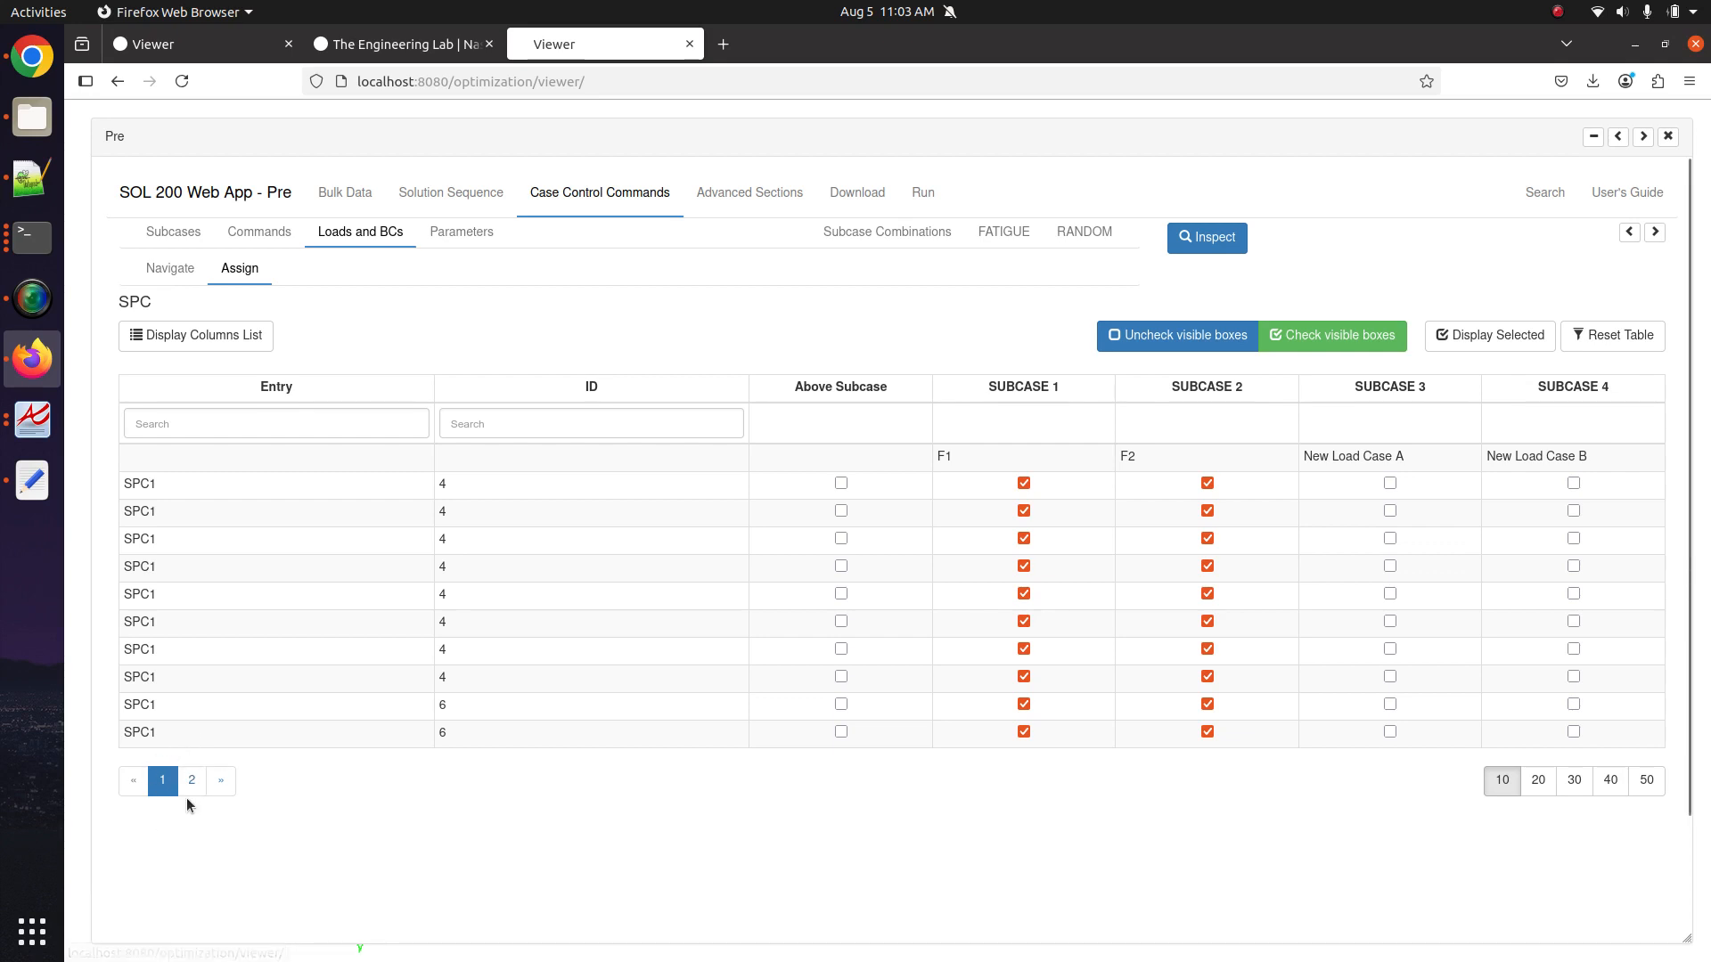
click(1535, 780)
scroll(1522, 797, down, 3)
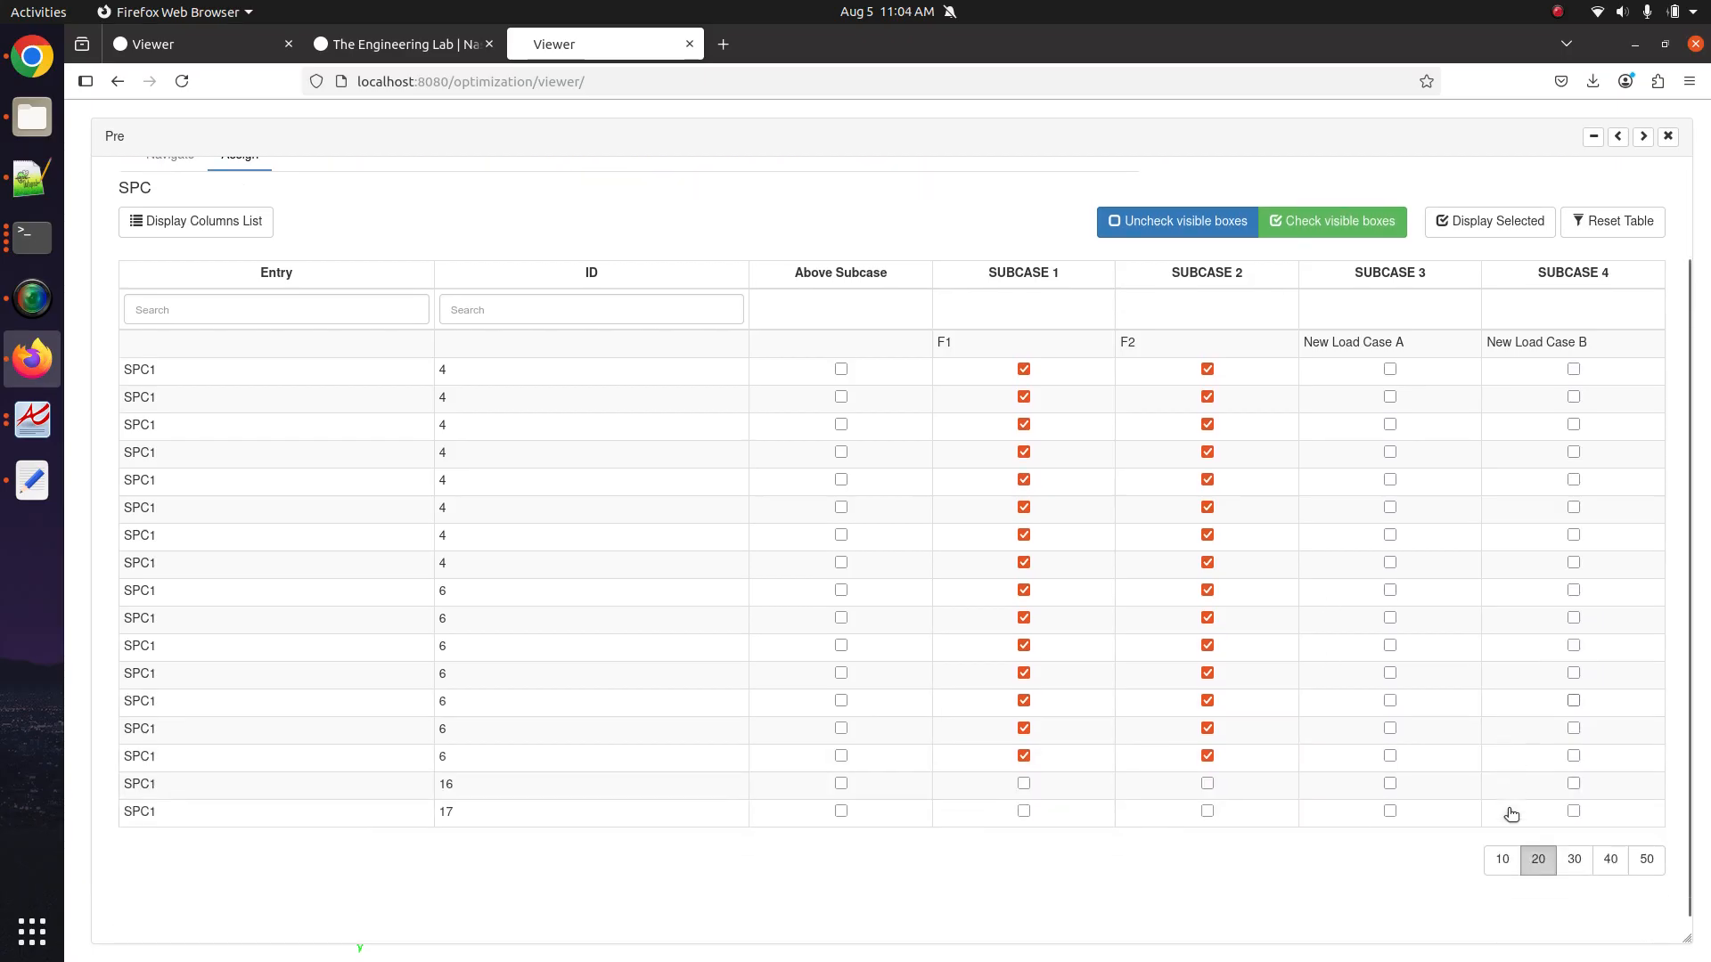
click(1500, 847)
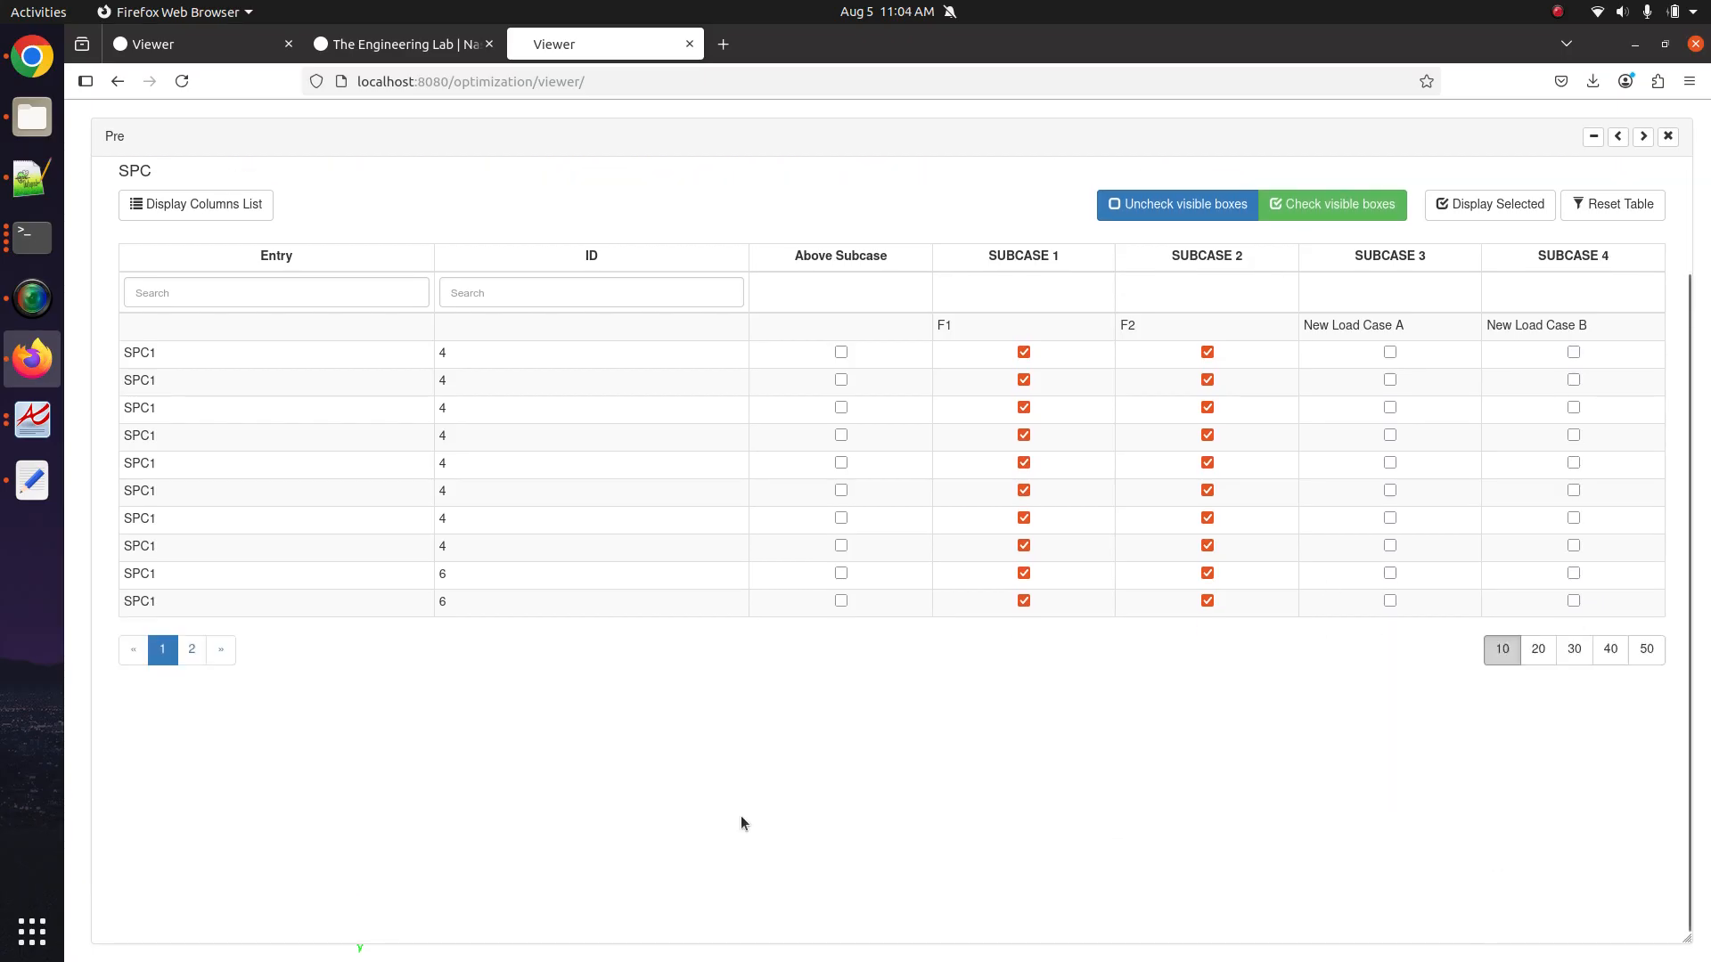
Locate the SPC1 entries 16 and 17, showing all 17 entries on one page.
click(191, 659)
click(165, 565)
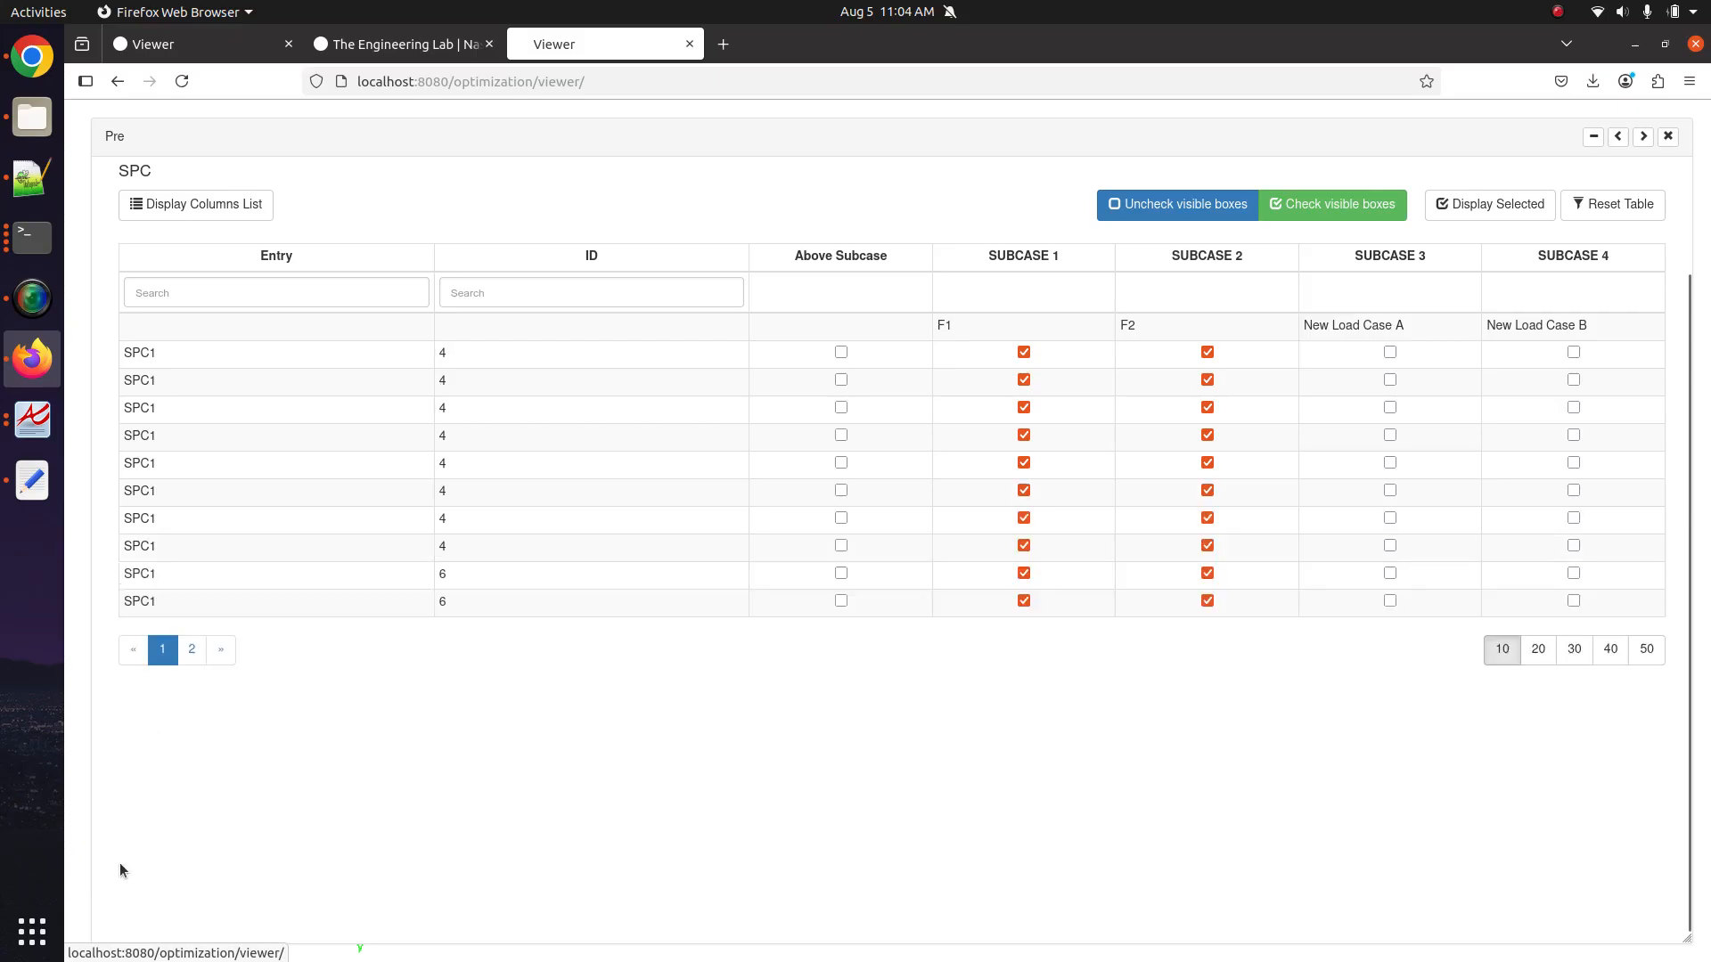
click(191, 652)
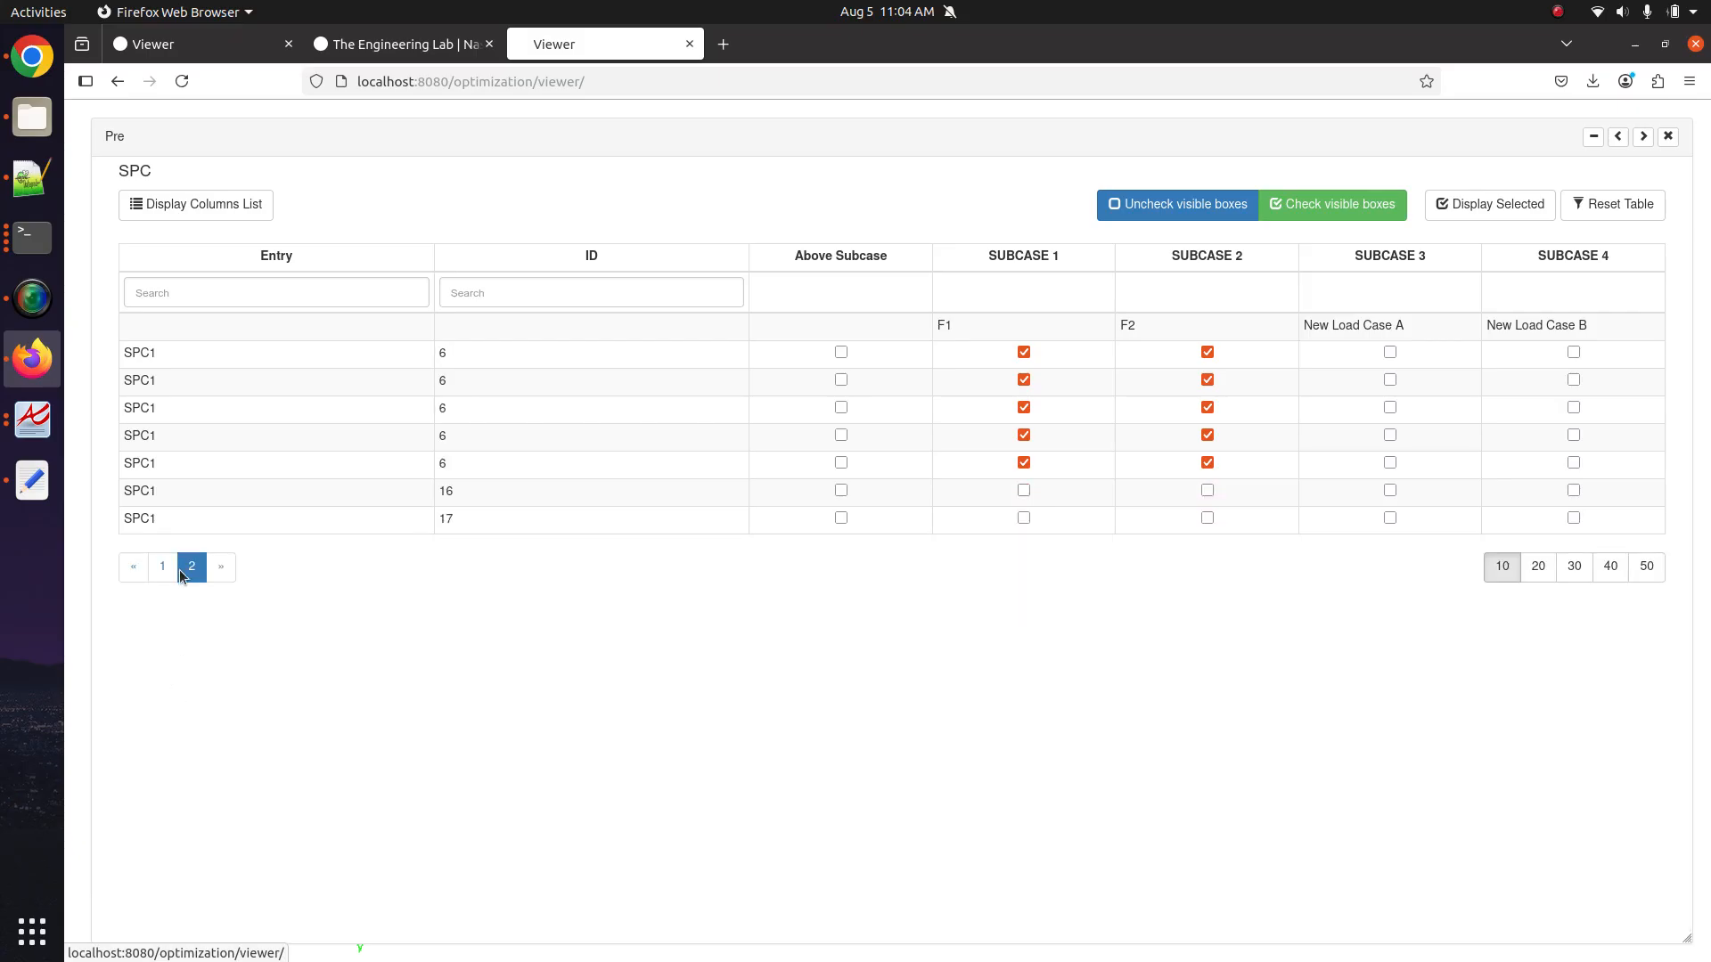
drag(157, 489, 659, 523)
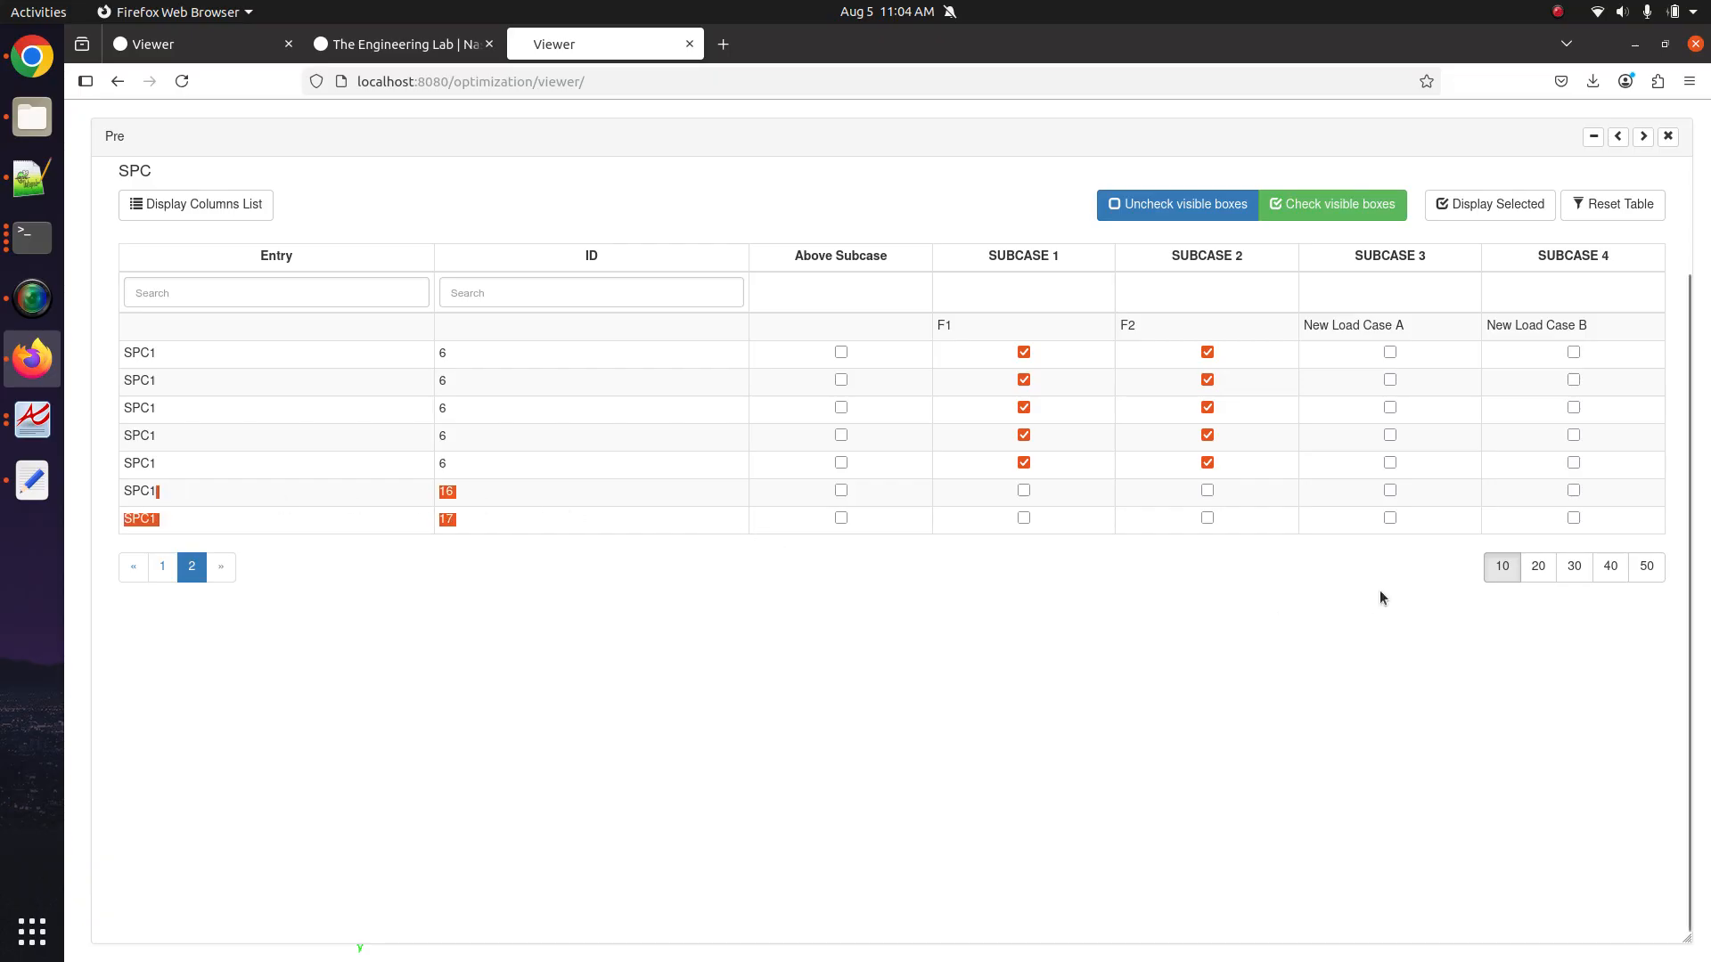
click(1526, 567)
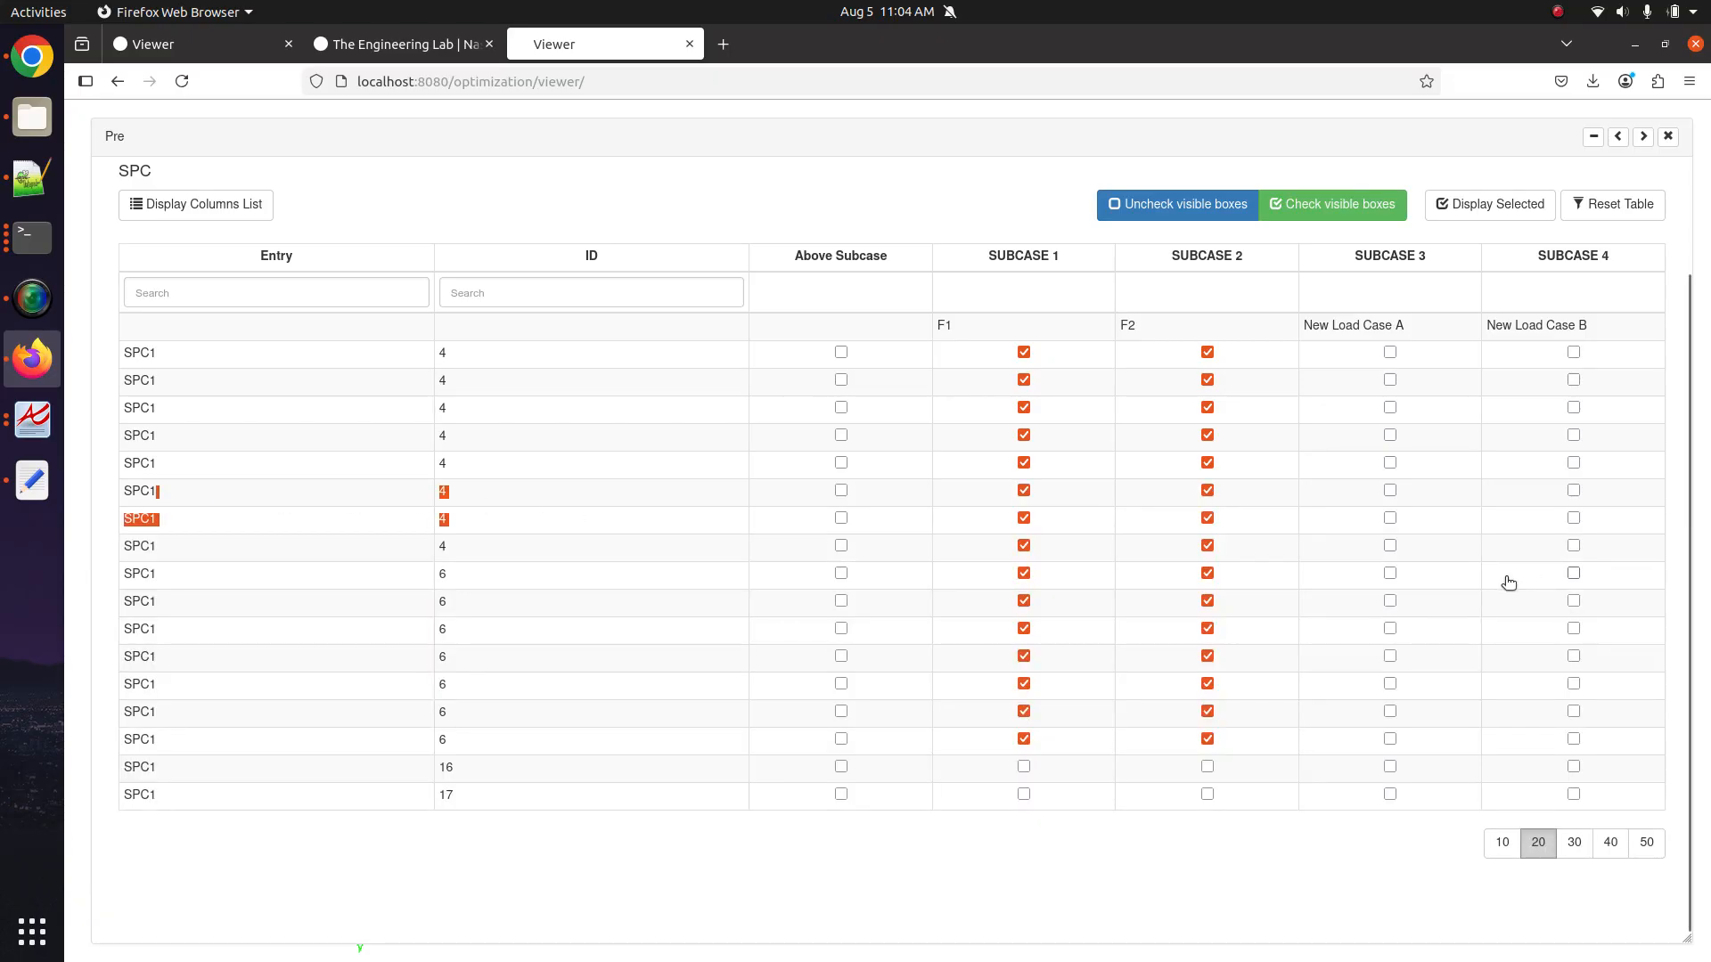
click(357, 866)
drag(141, 782, 299, 823)
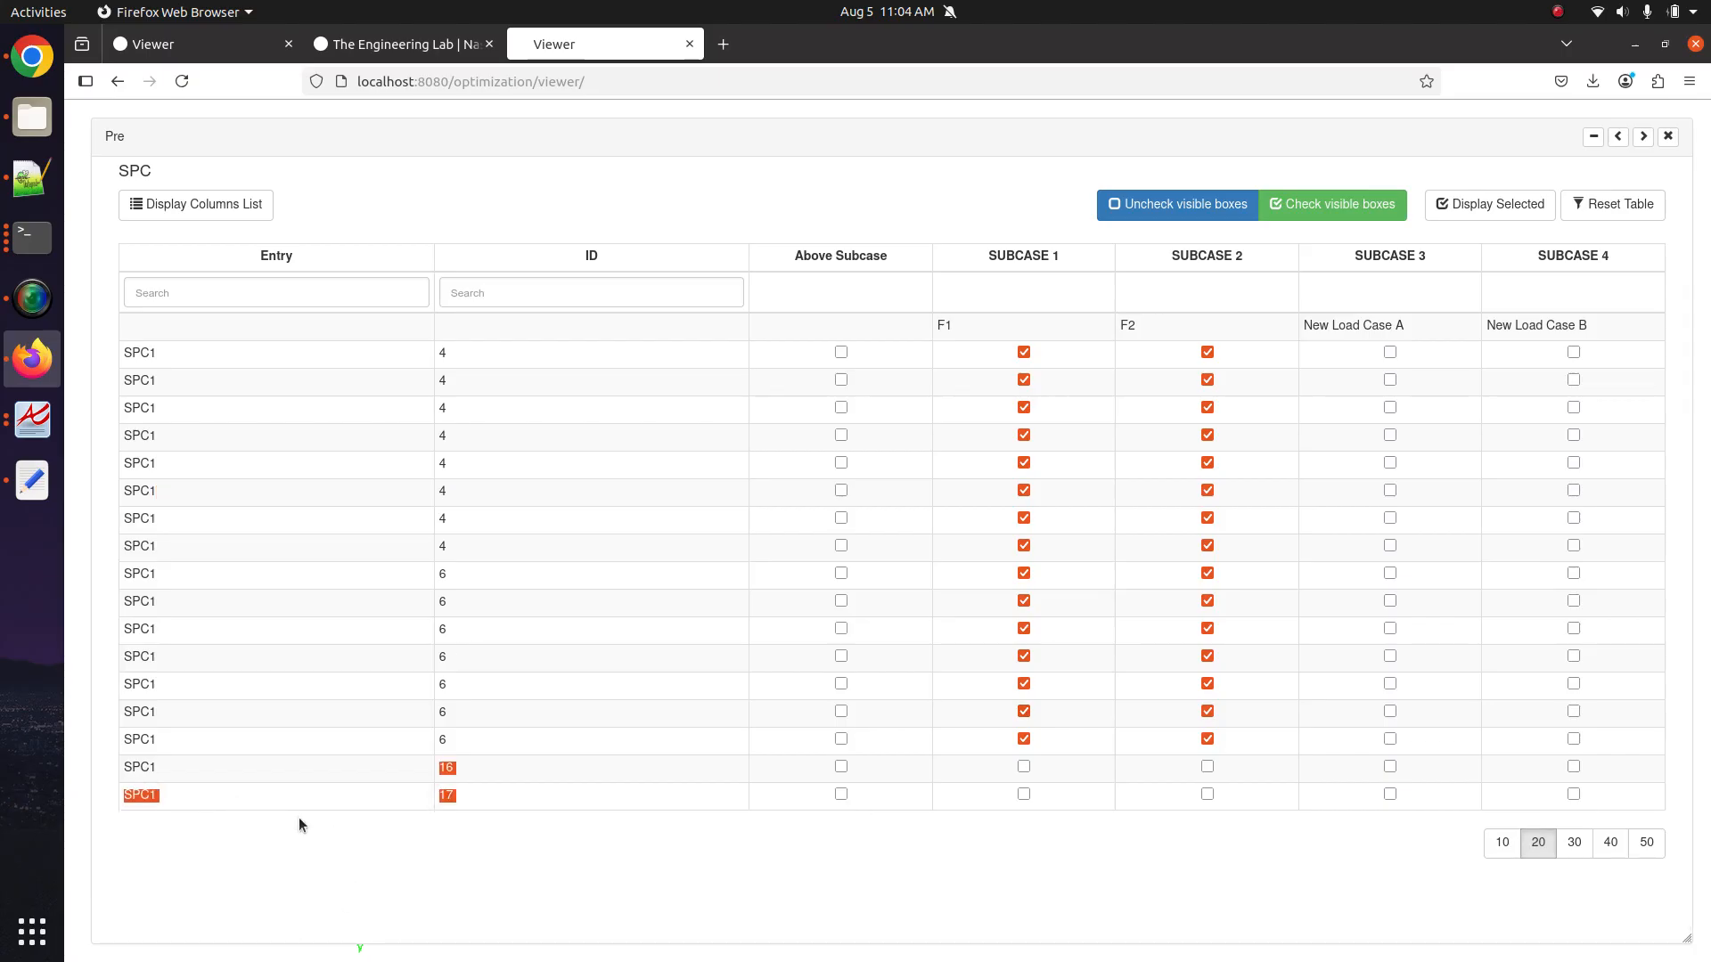
click(409, 895)
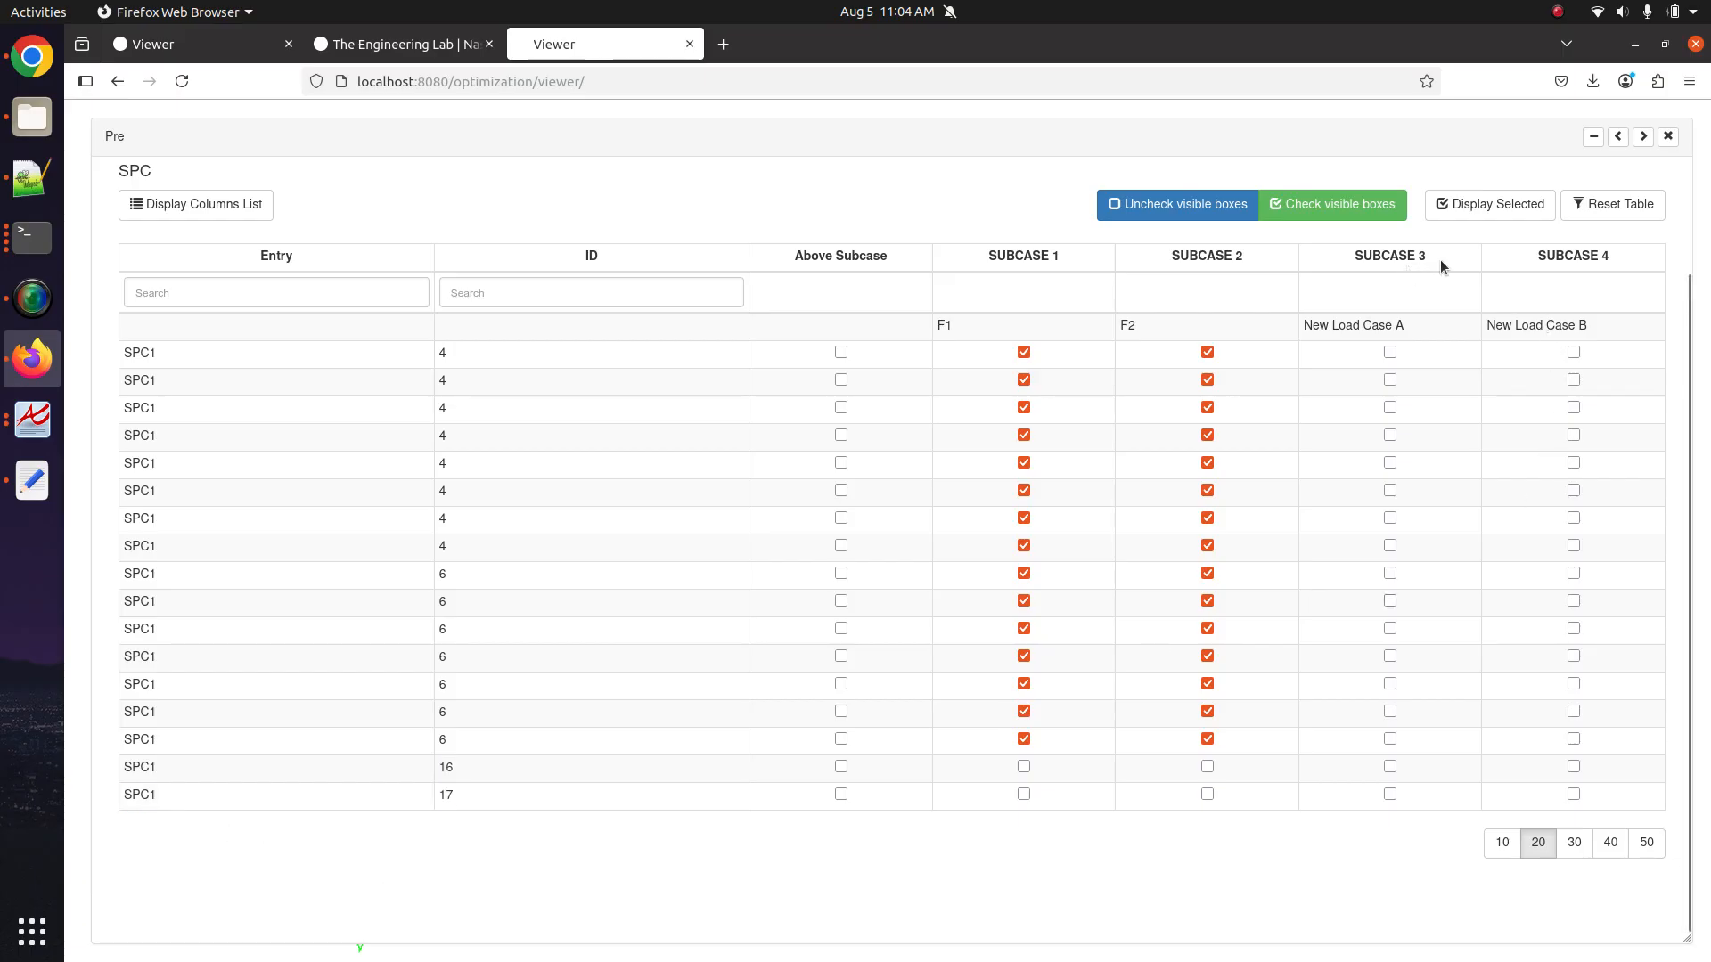
Tick SUBCASE 3 and SUBCASE 4 for SPC1 IDs 16 and 17.
click(1389, 766)
click(1389, 794)
click(1573, 794)
click(1572, 767)
scroll(559, 666, up, 3)
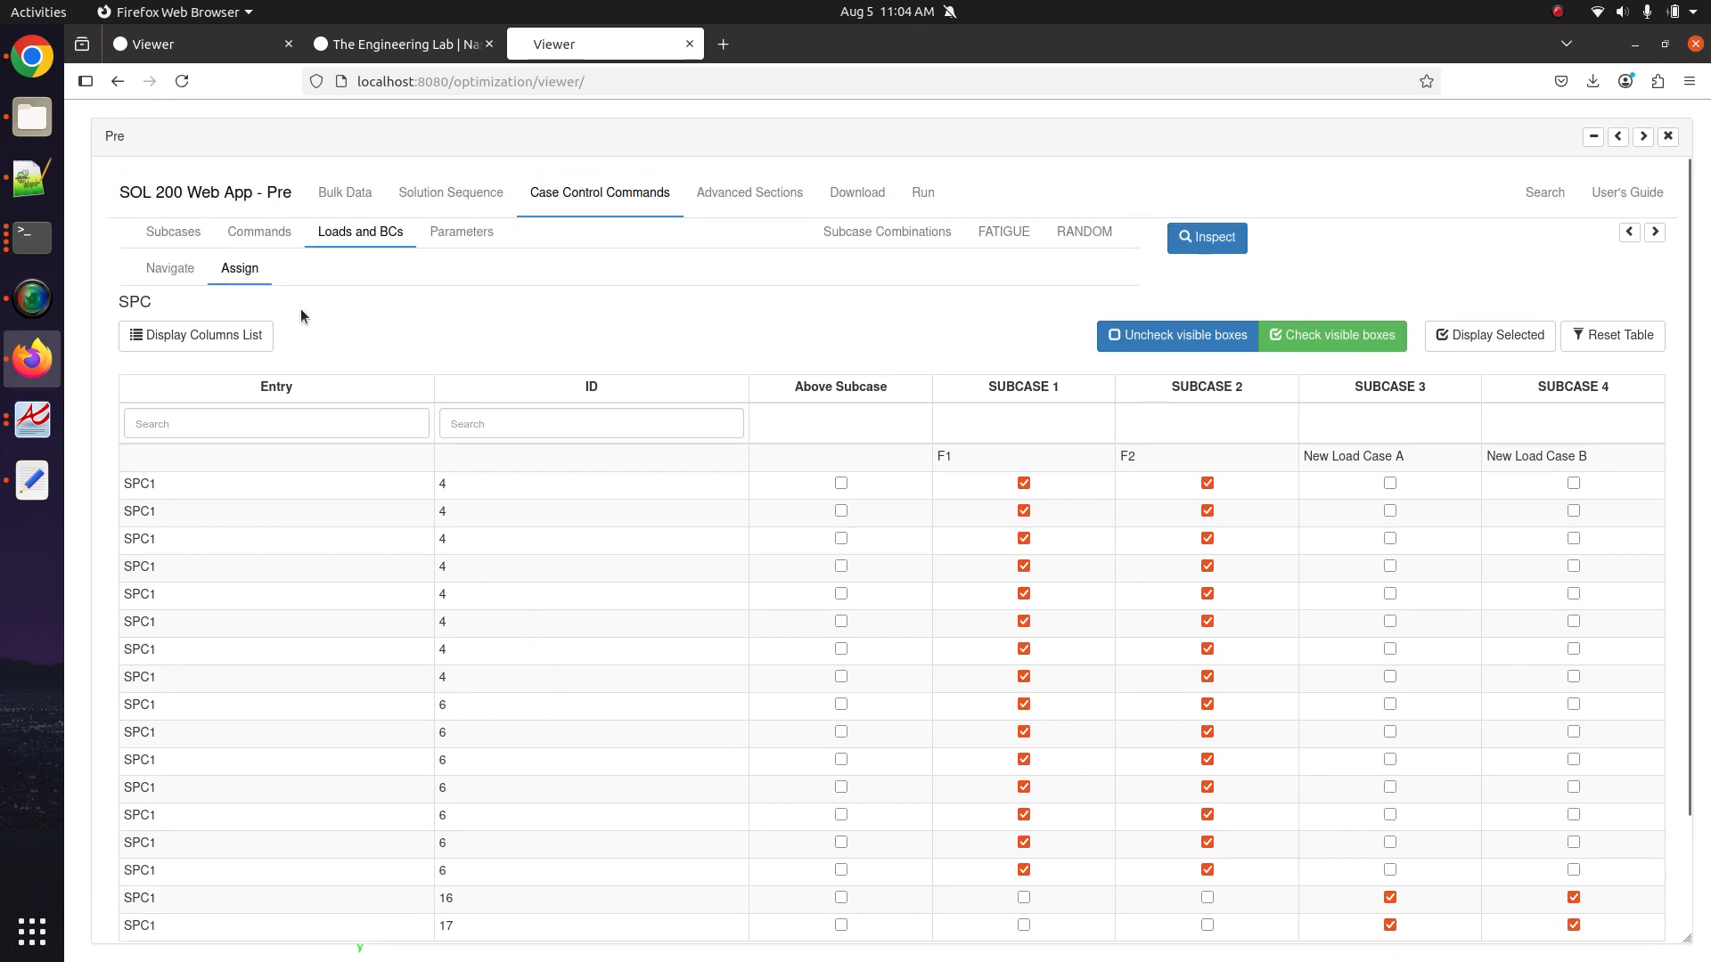
In the LOAD table, assign both FORCE 3 rows to SUBCASE 3 and FORCE 4 to SUBCASE 4.
click(187, 272)
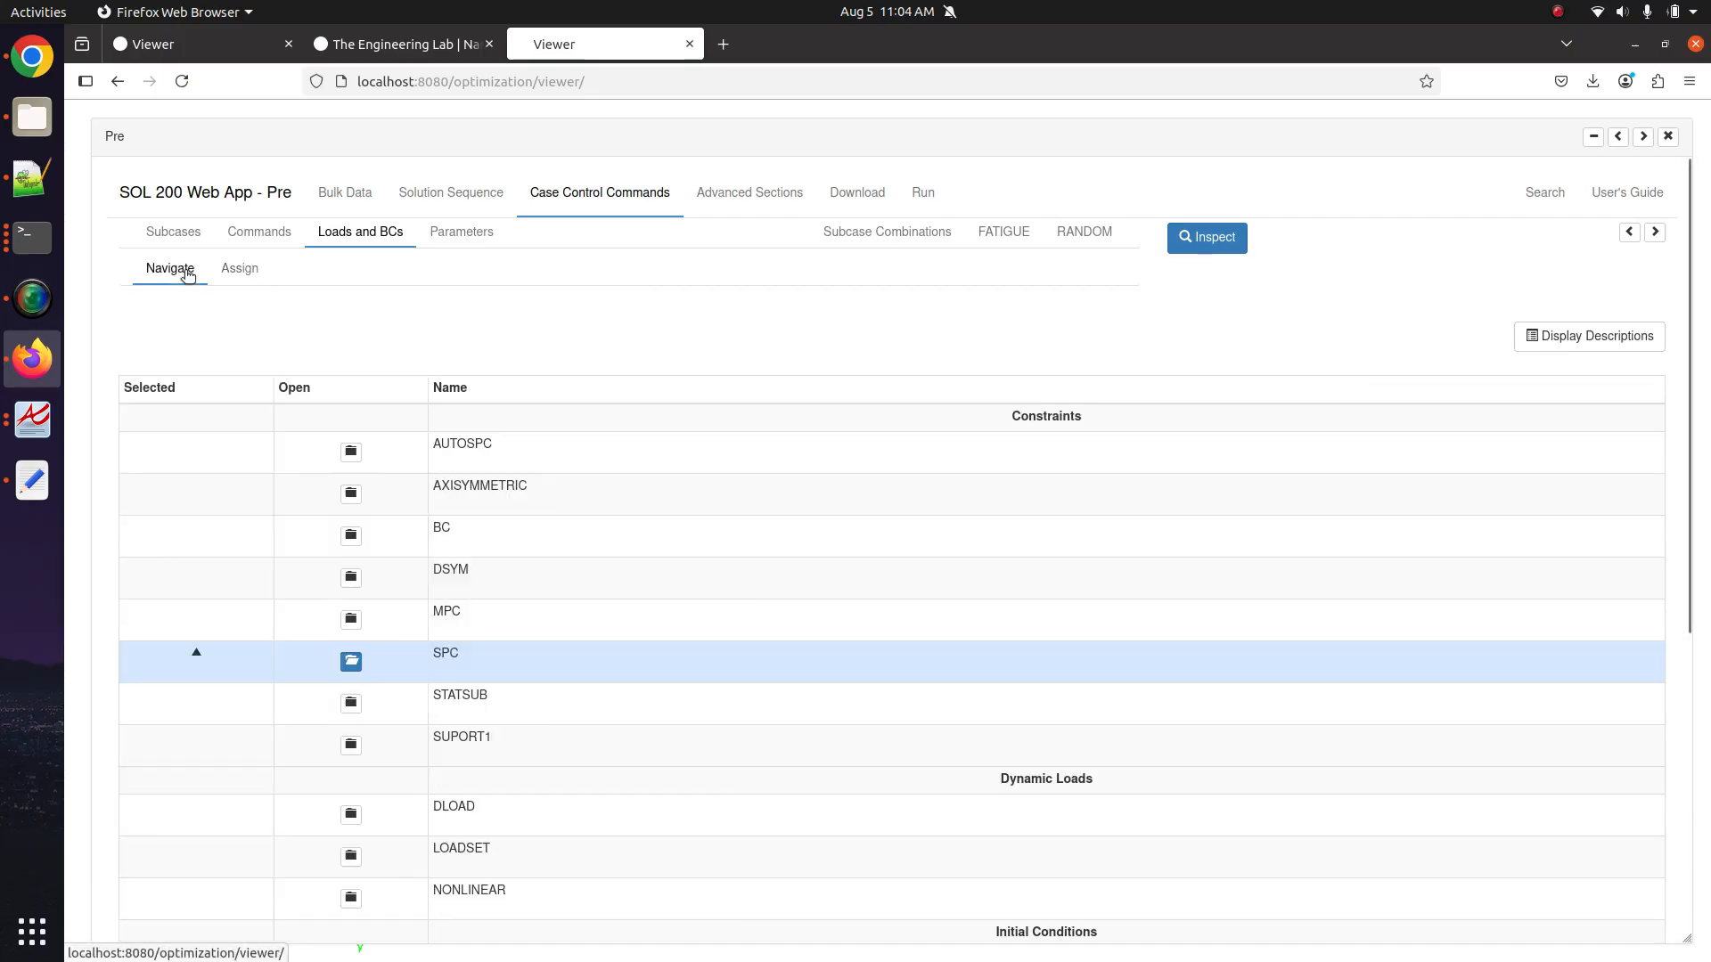
scroll(473, 677, down, 4)
scroll(418, 775, down, 2)
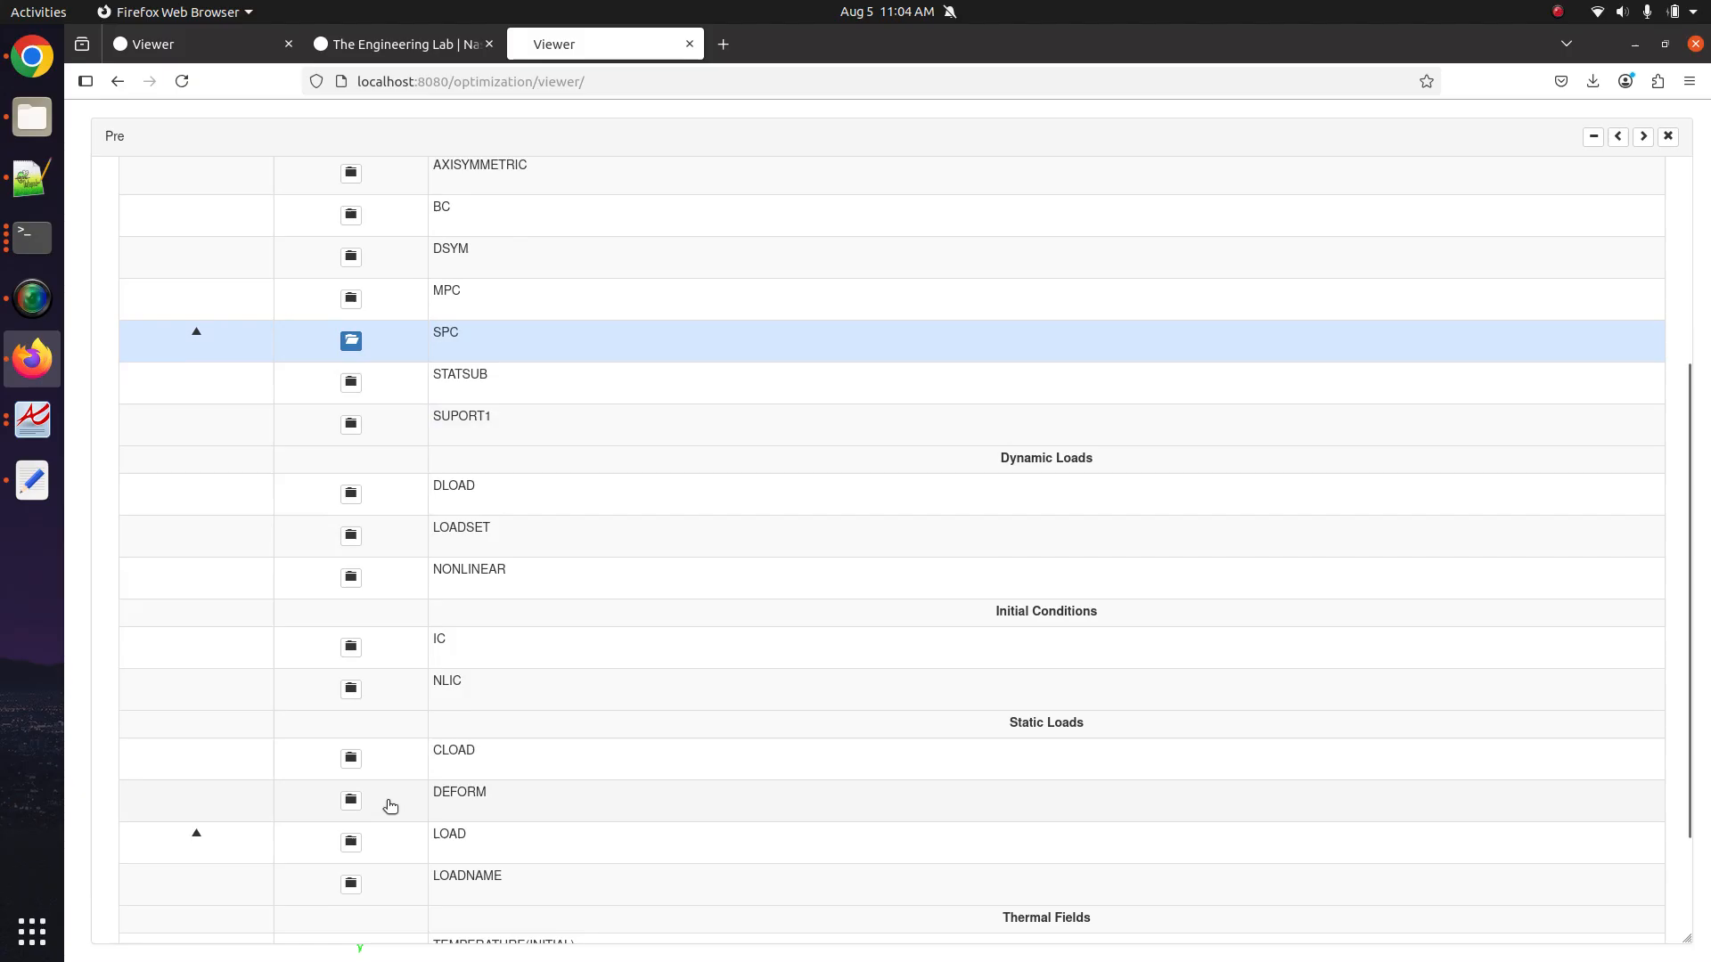
click(360, 841)
scroll(381, 726, up, 1)
scroll(385, 719, up, 1)
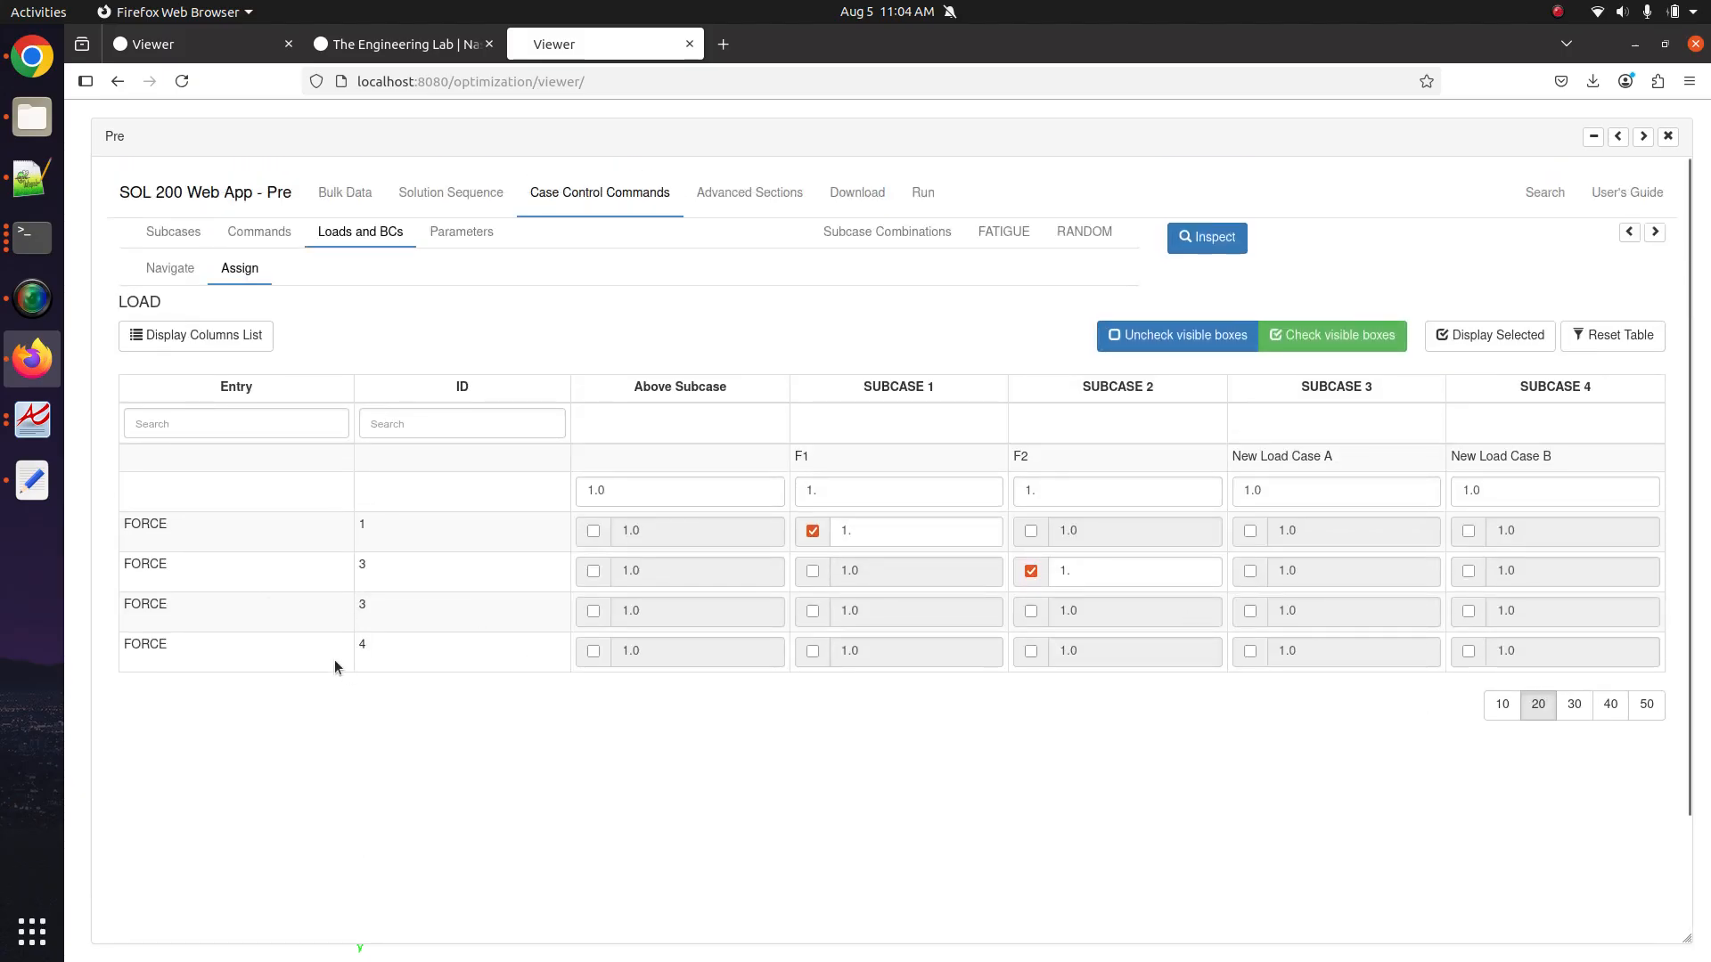
click(1251, 611)
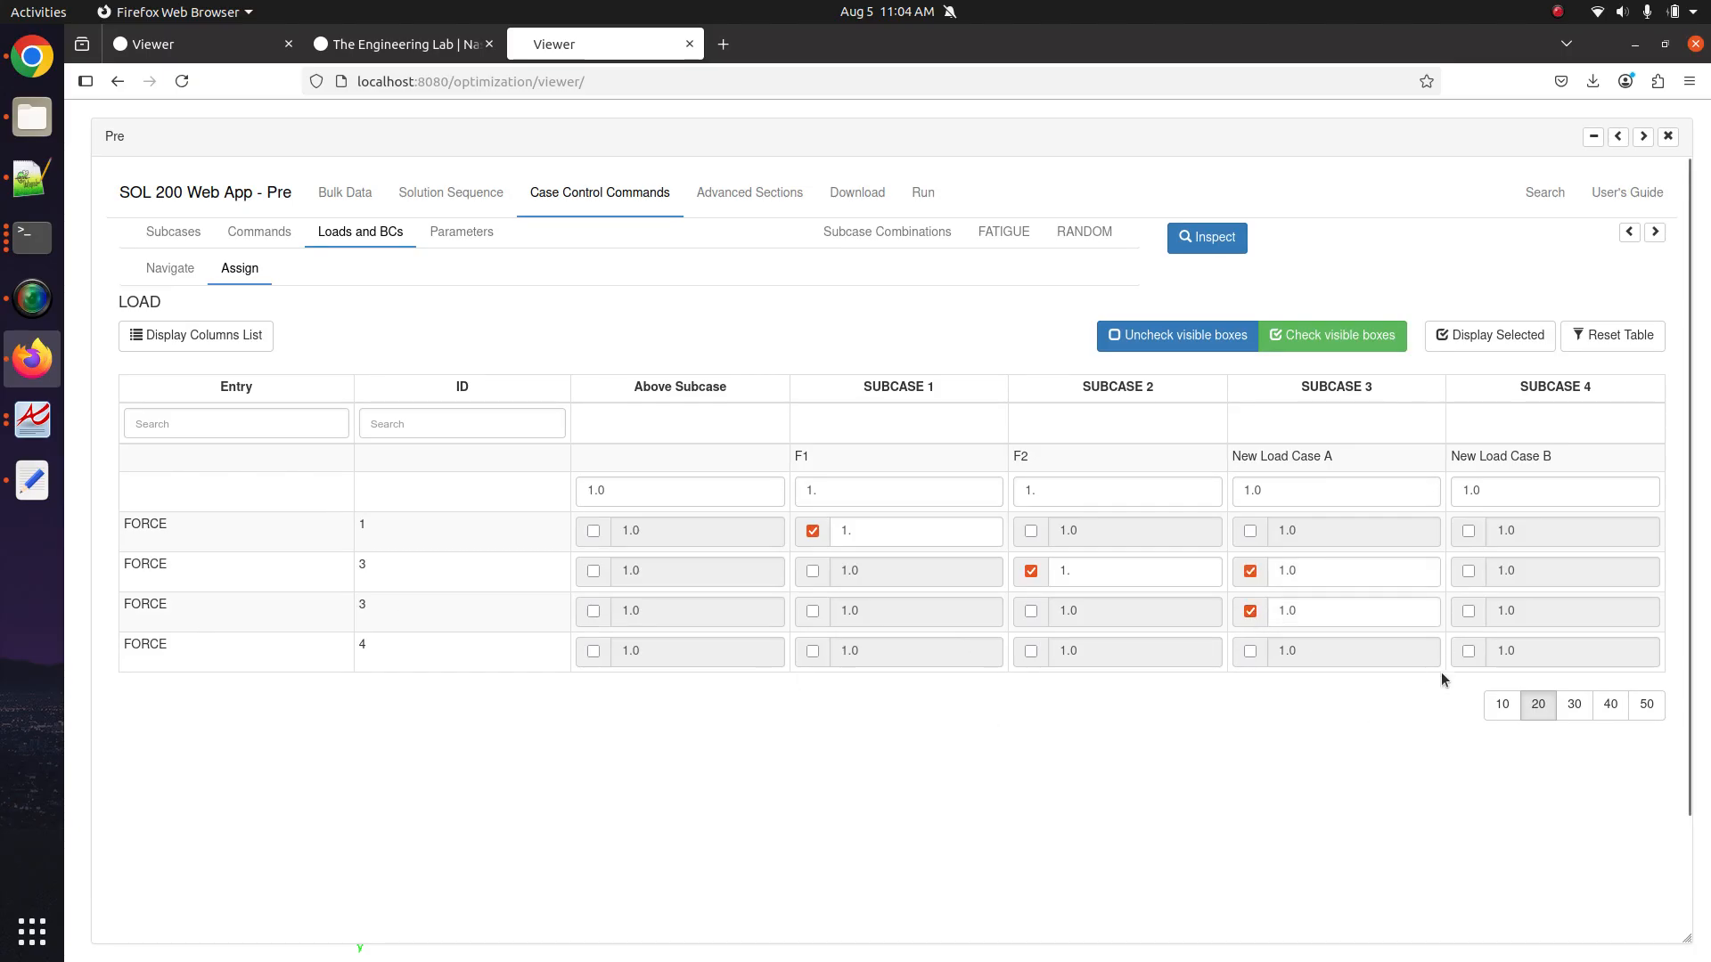
click(1468, 652)
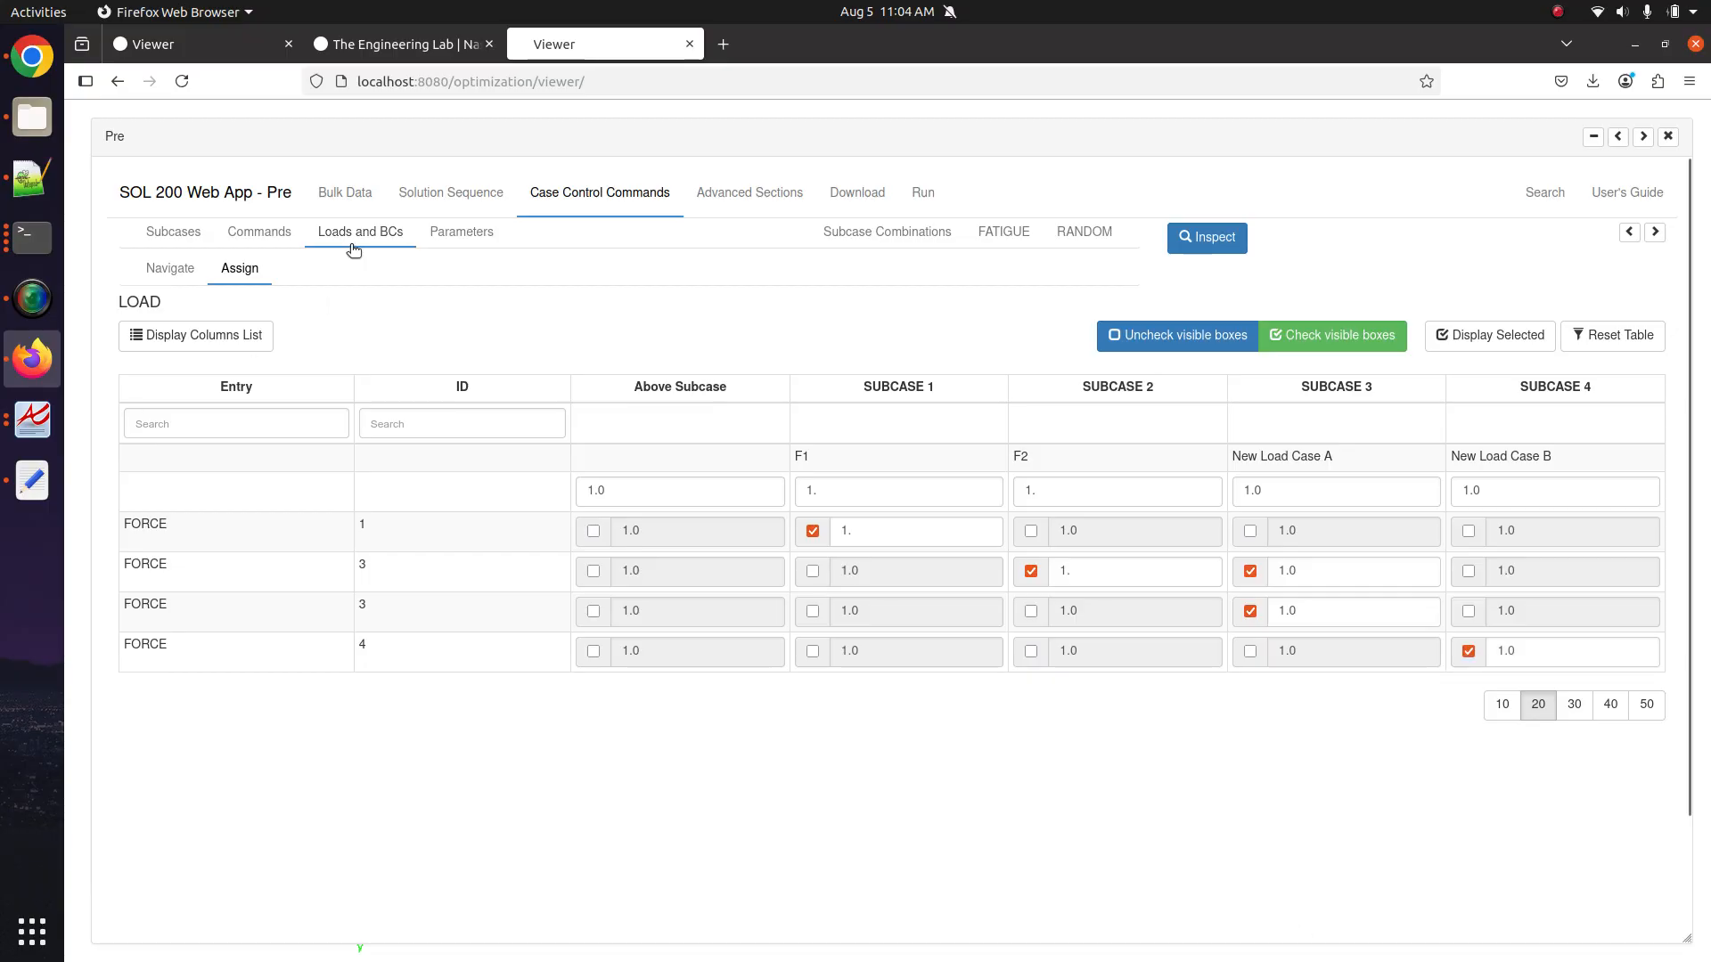
click(290, 235)
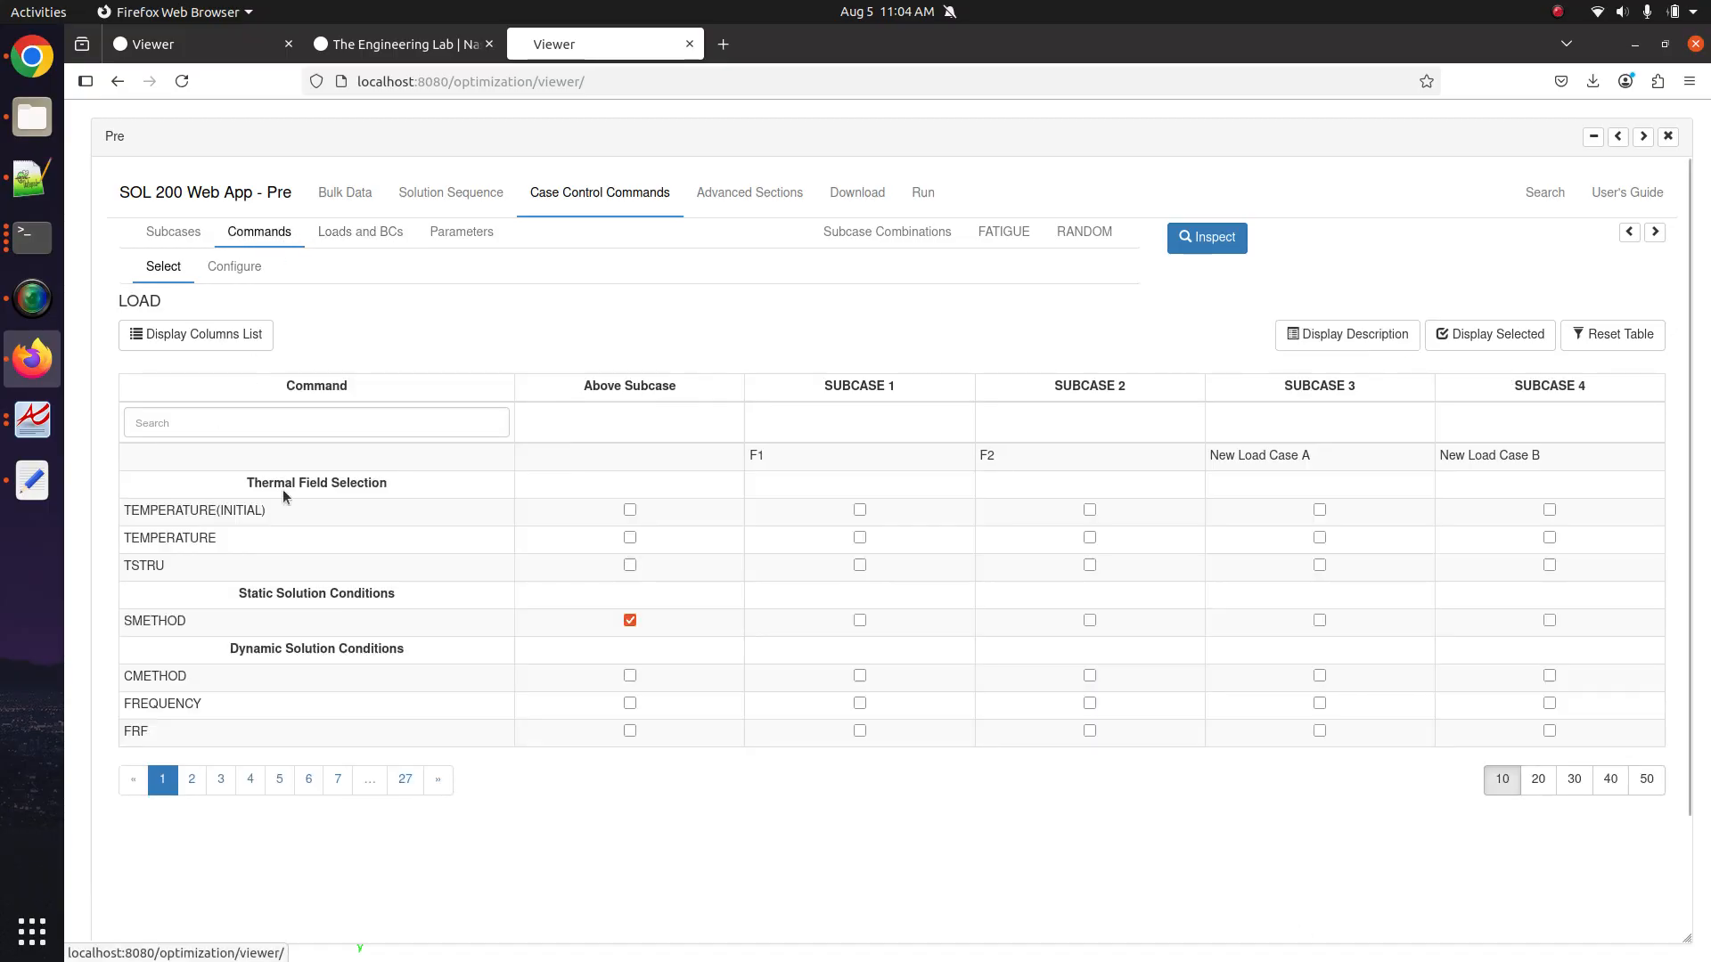
Filter the command list for 'displ' and check the DISPLACEMENT line in the BDF preview.
click(1630, 233)
click(1630, 233)
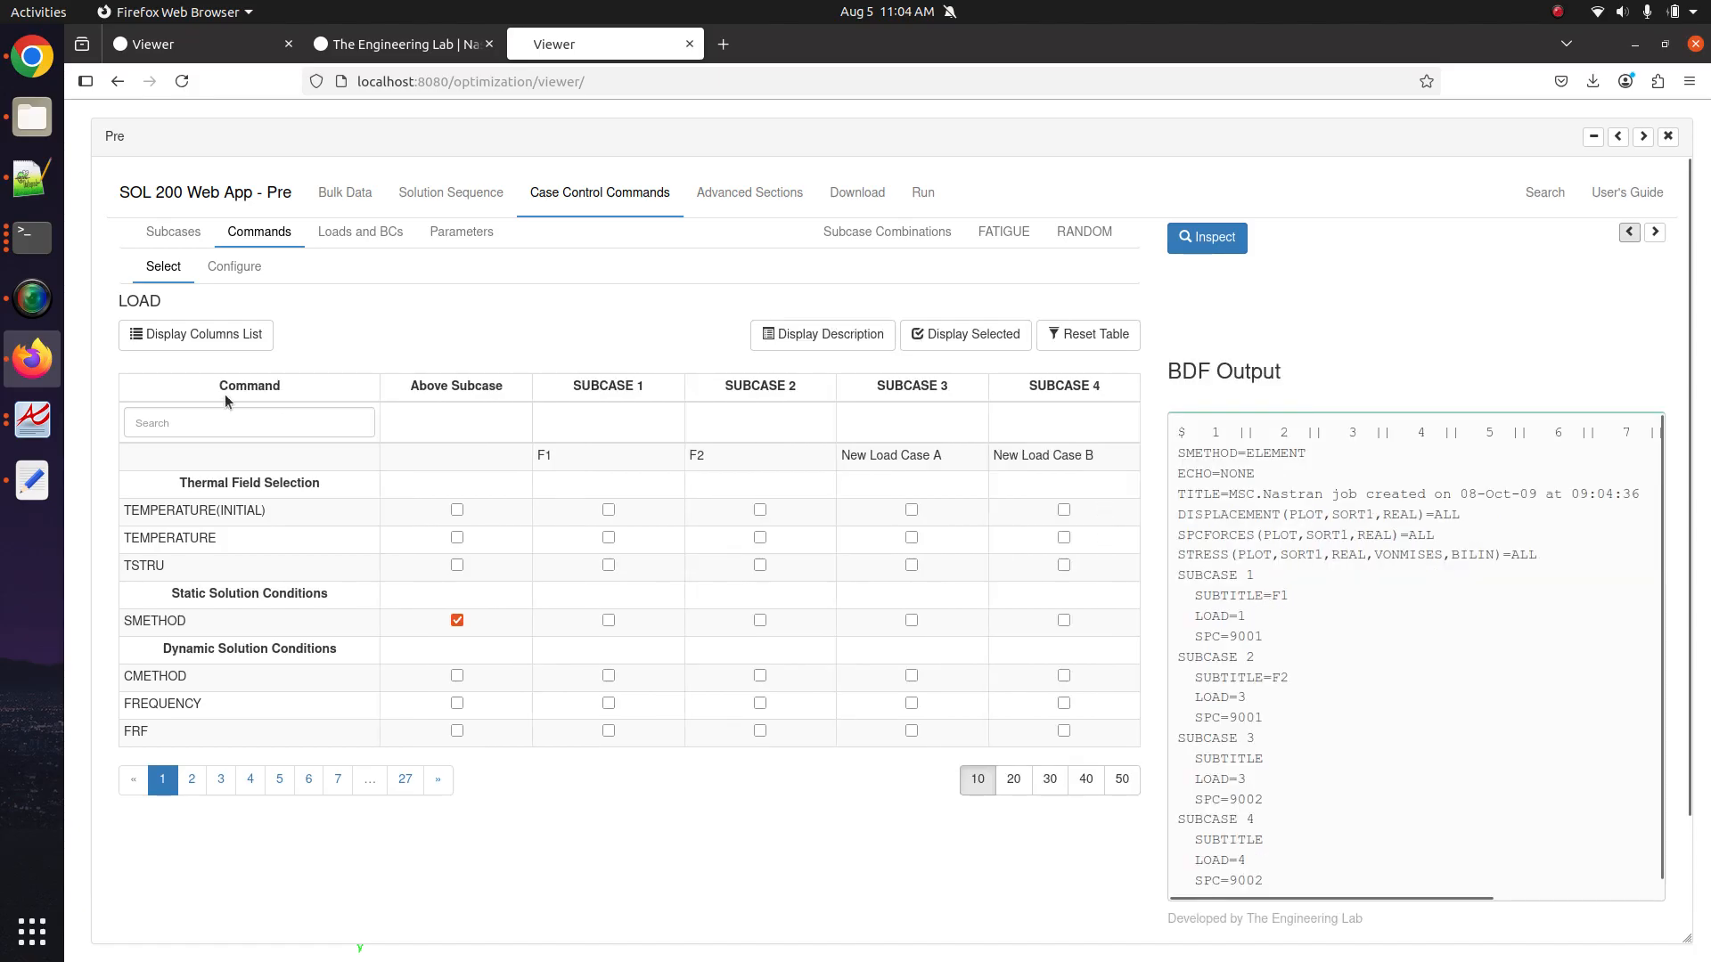
click(229, 428)
text(displa)
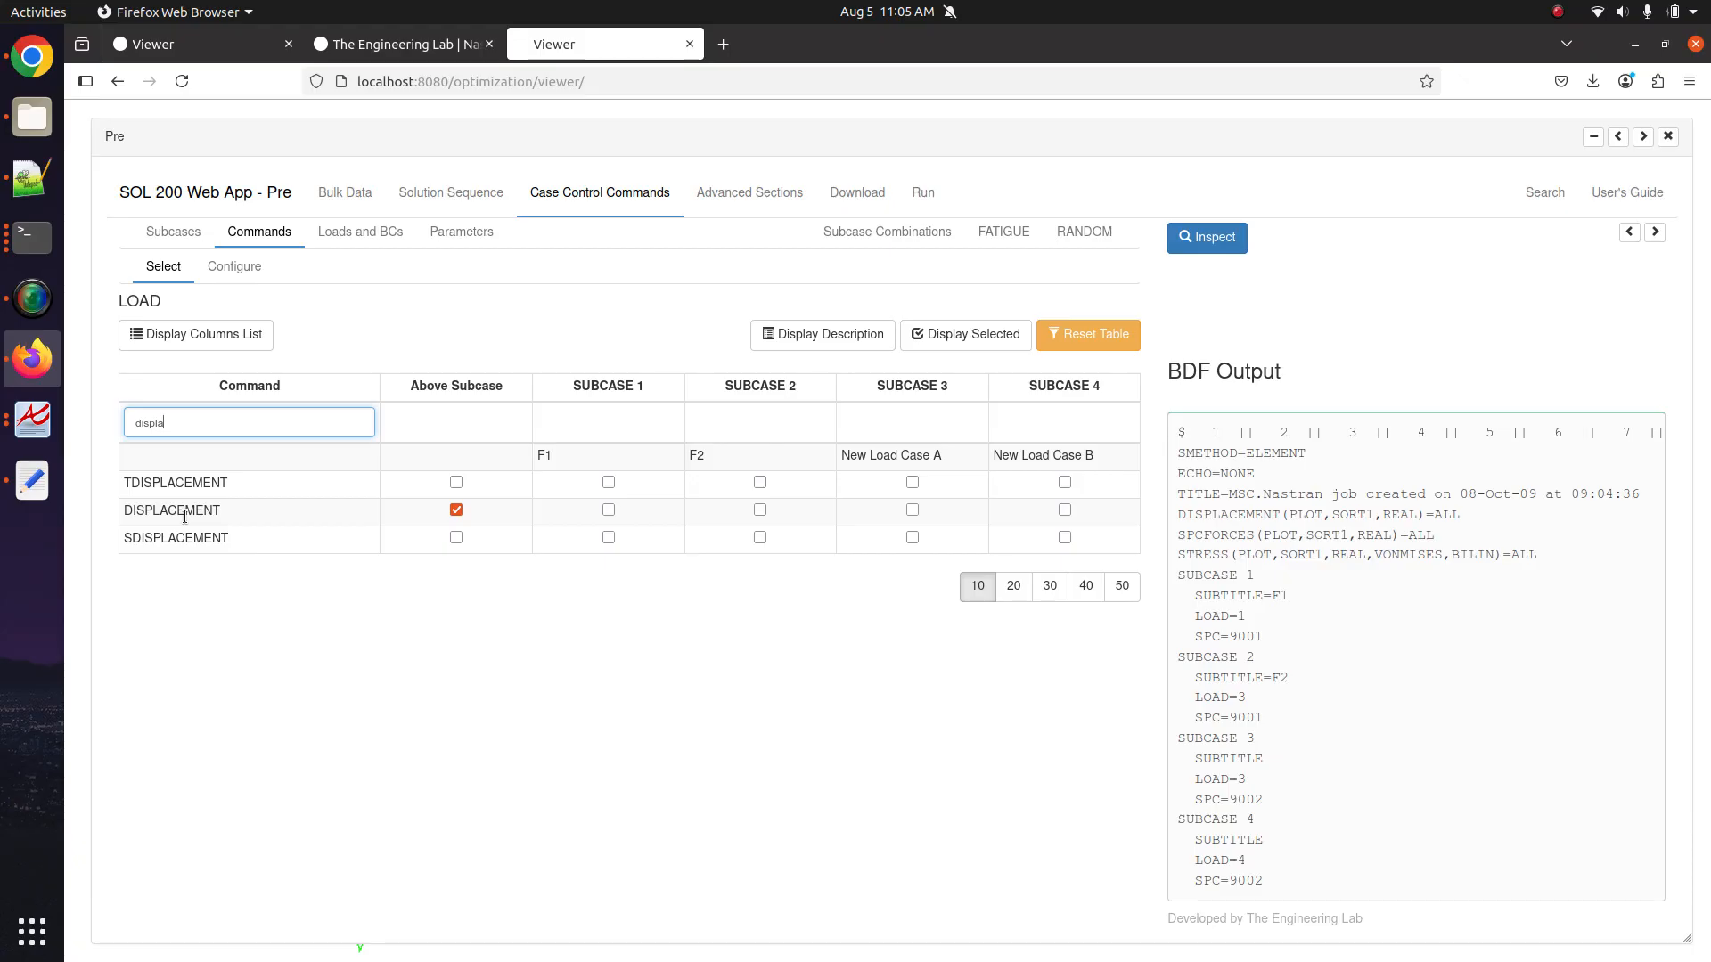
triple_click(1244, 514)
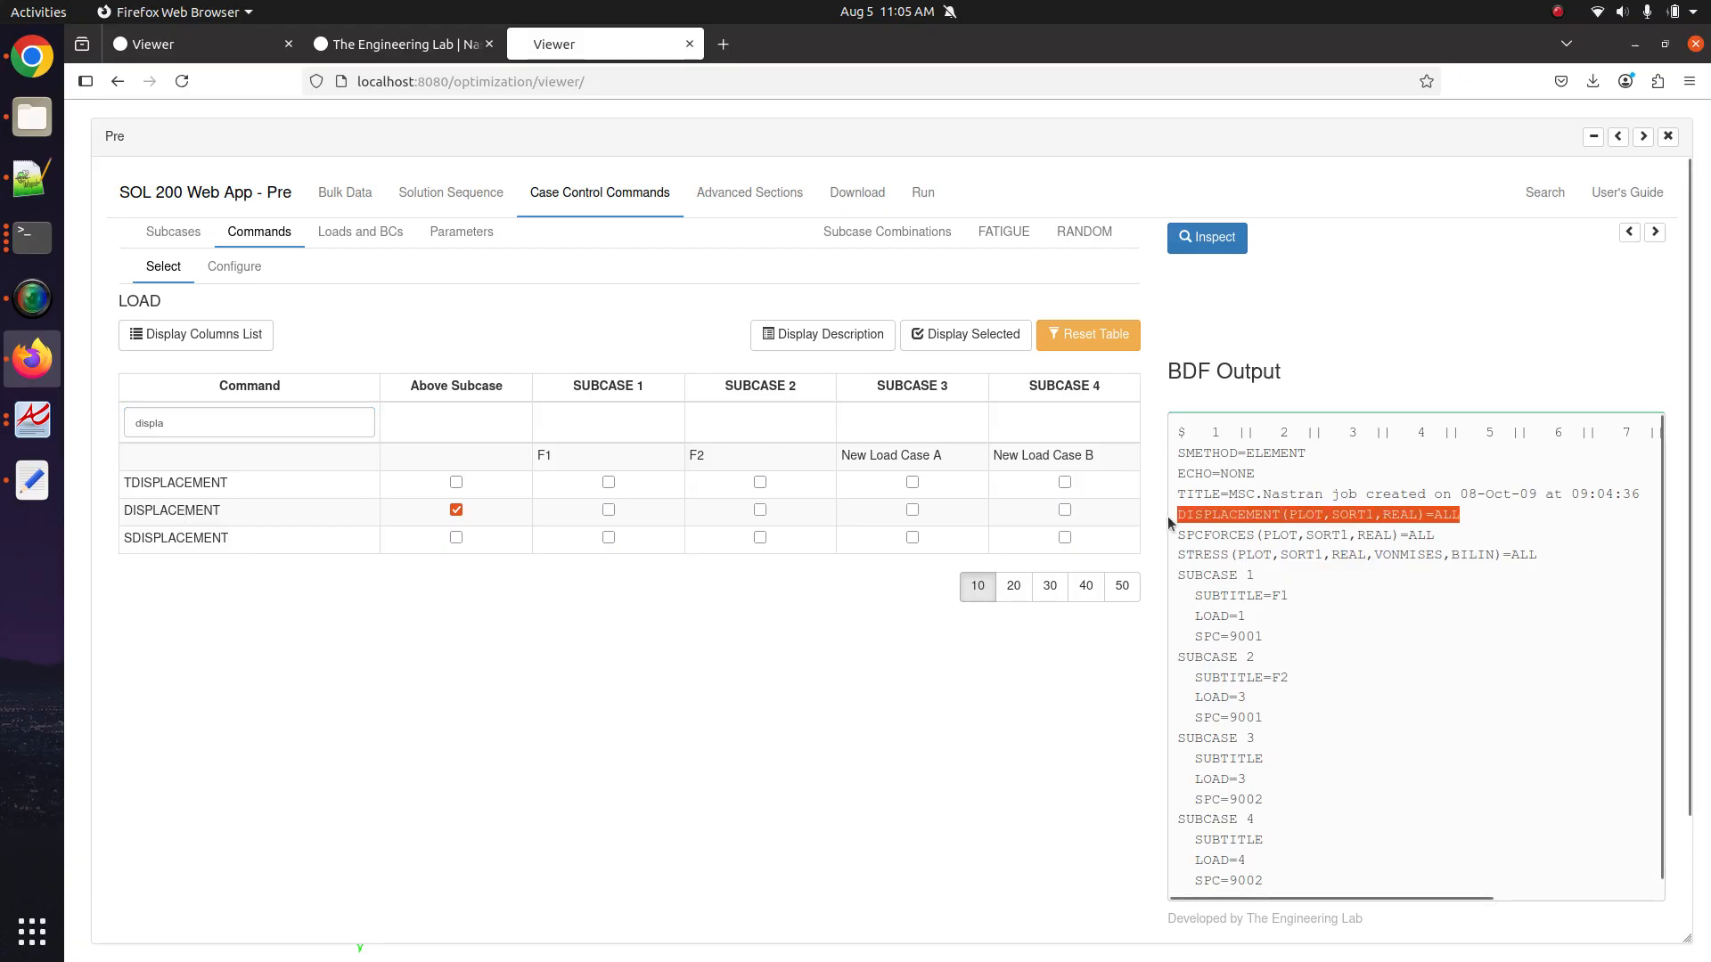
scroll(1262, 566, down, 1)
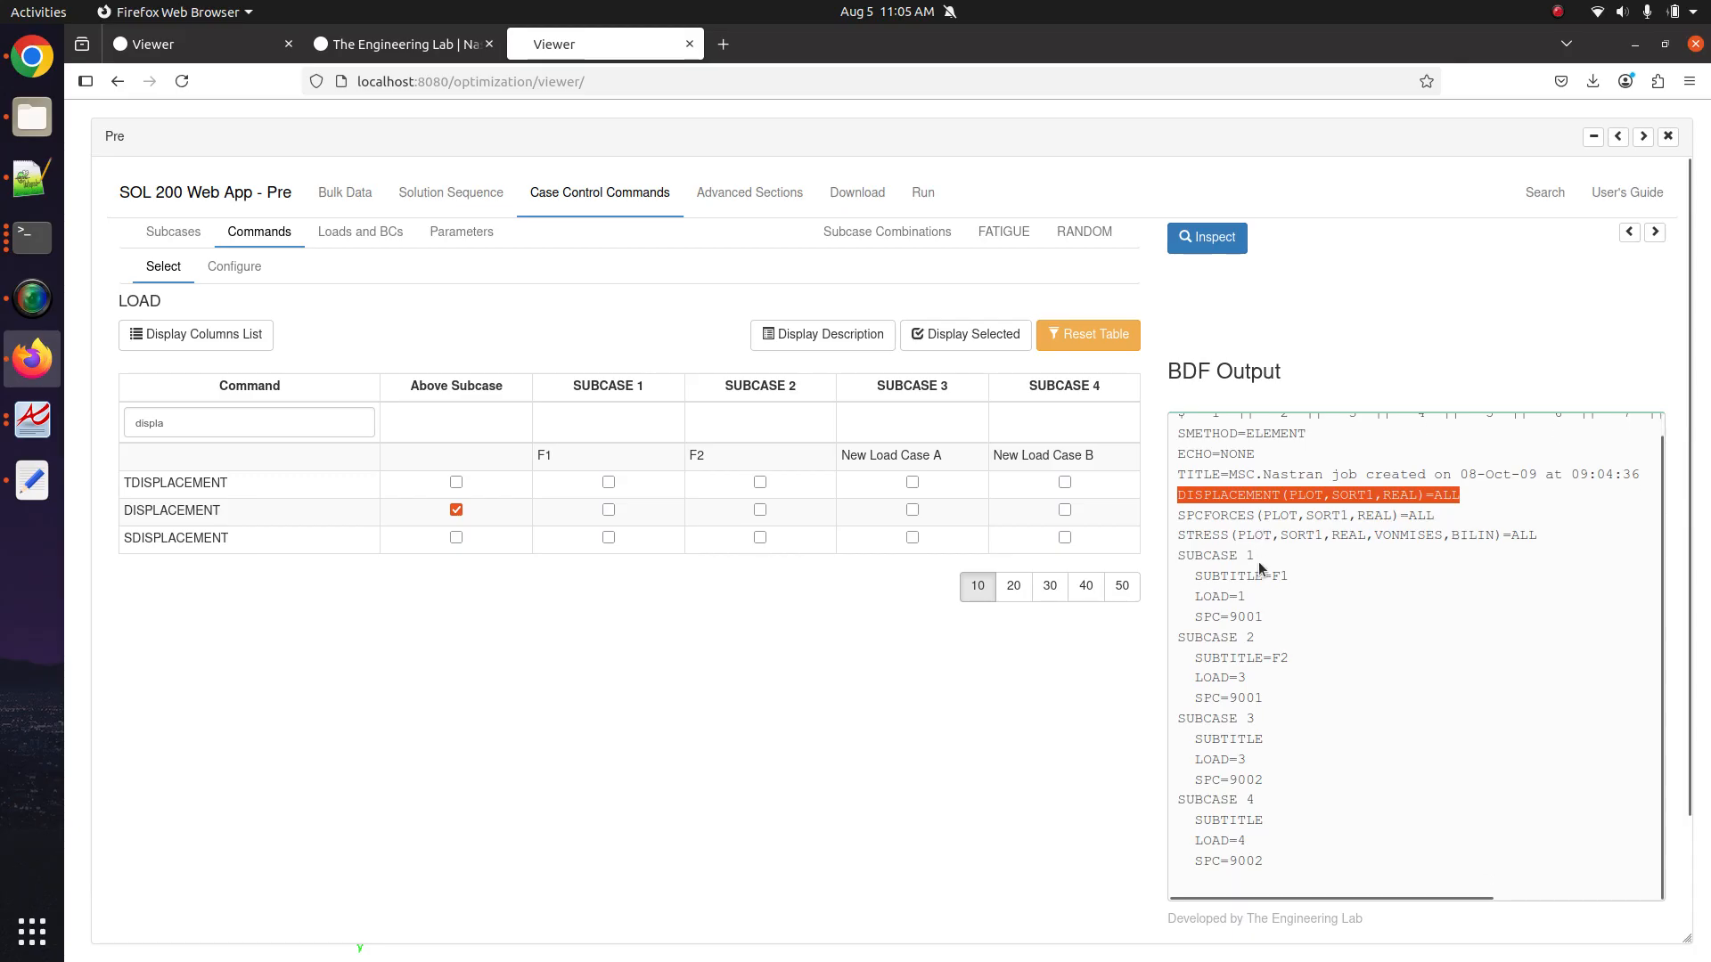
drag(1259, 861, 1174, 496)
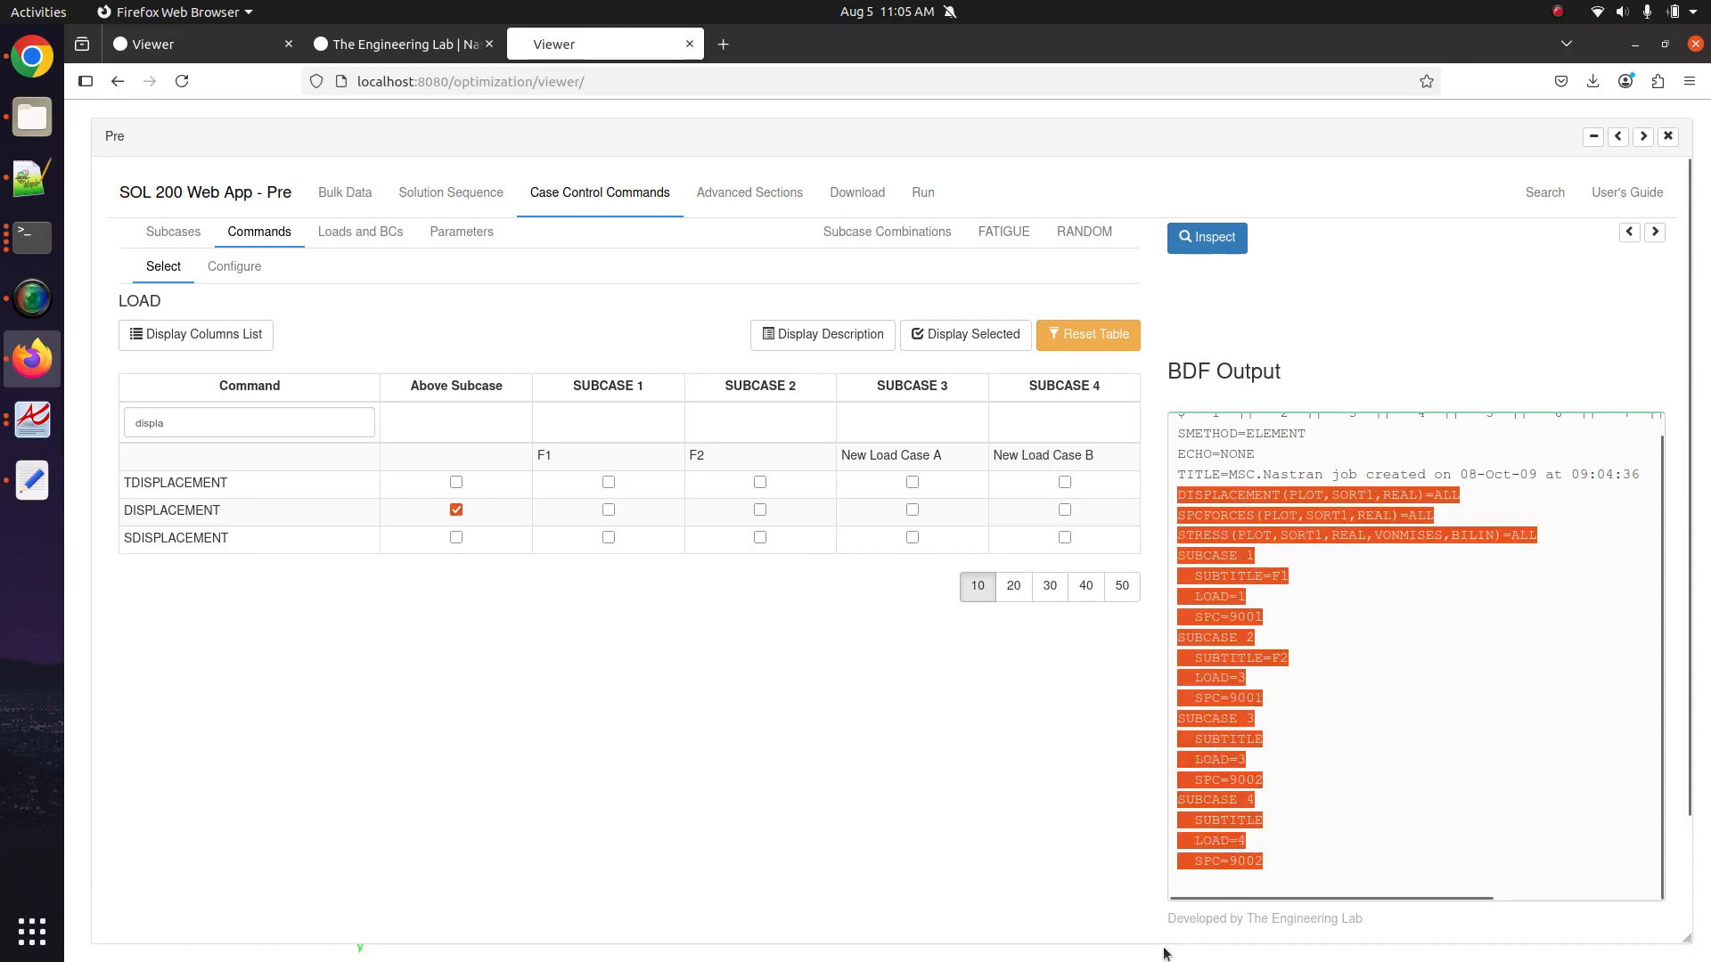
click(1018, 871)
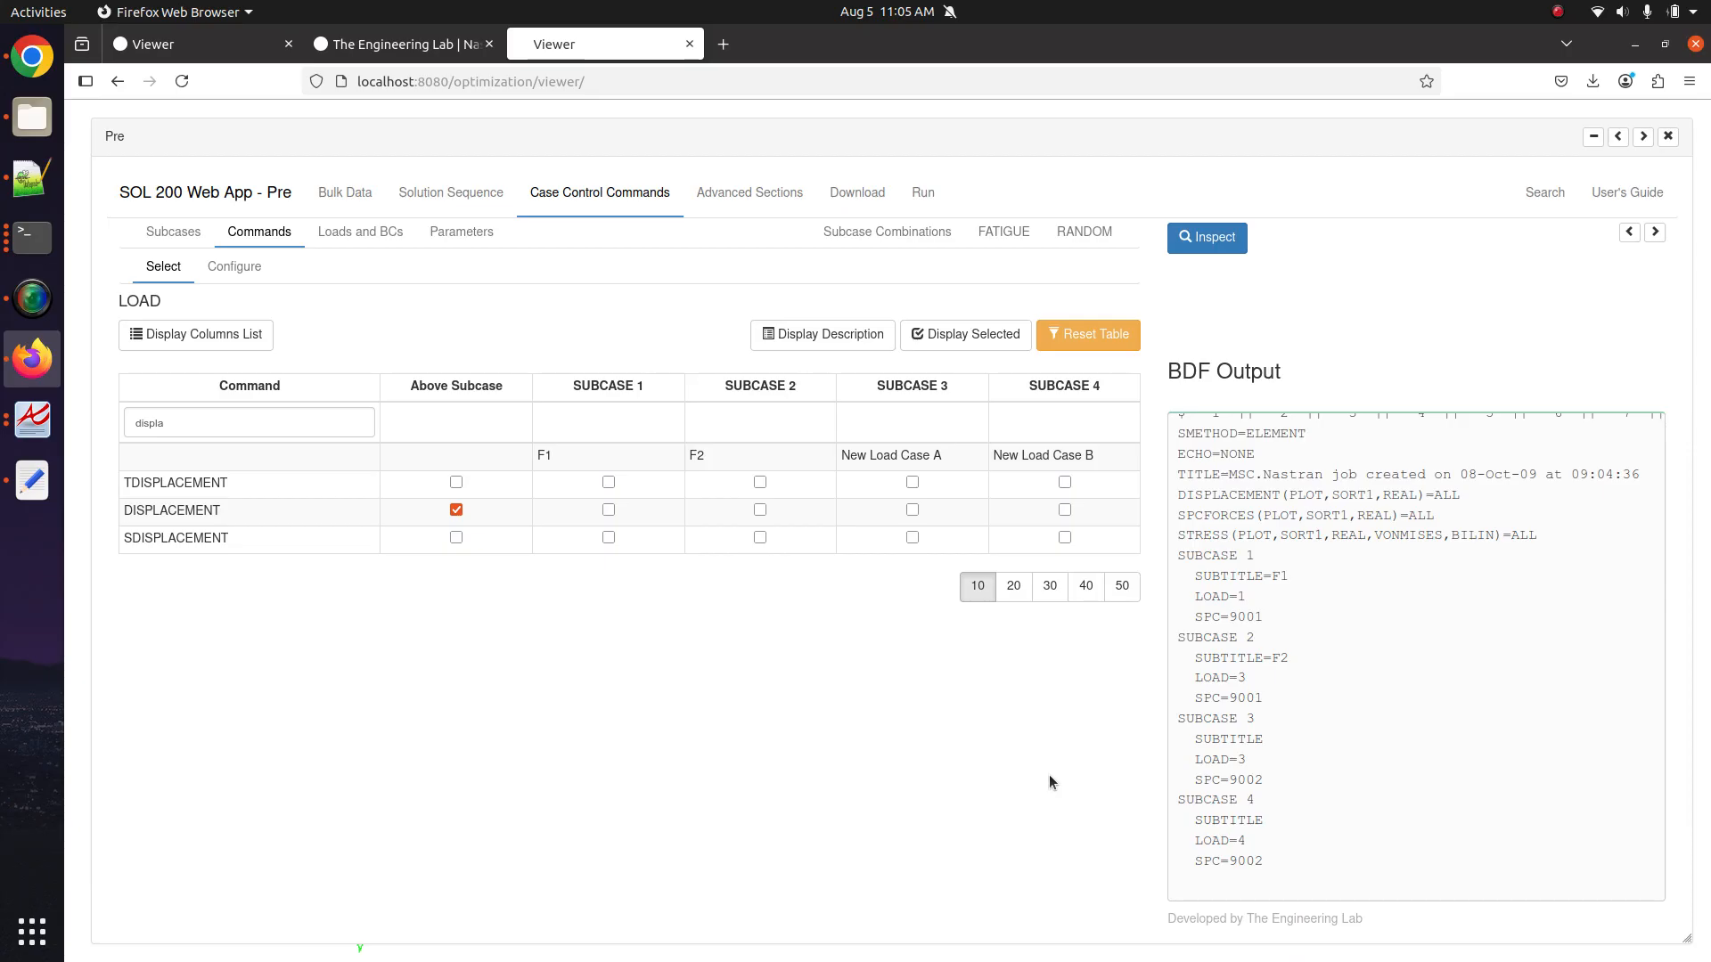
Move the DISPLACEMENT request from Above Subcase to only SUBCASE 3 and SUBCASE 4.
click(455, 510)
click(961, 520)
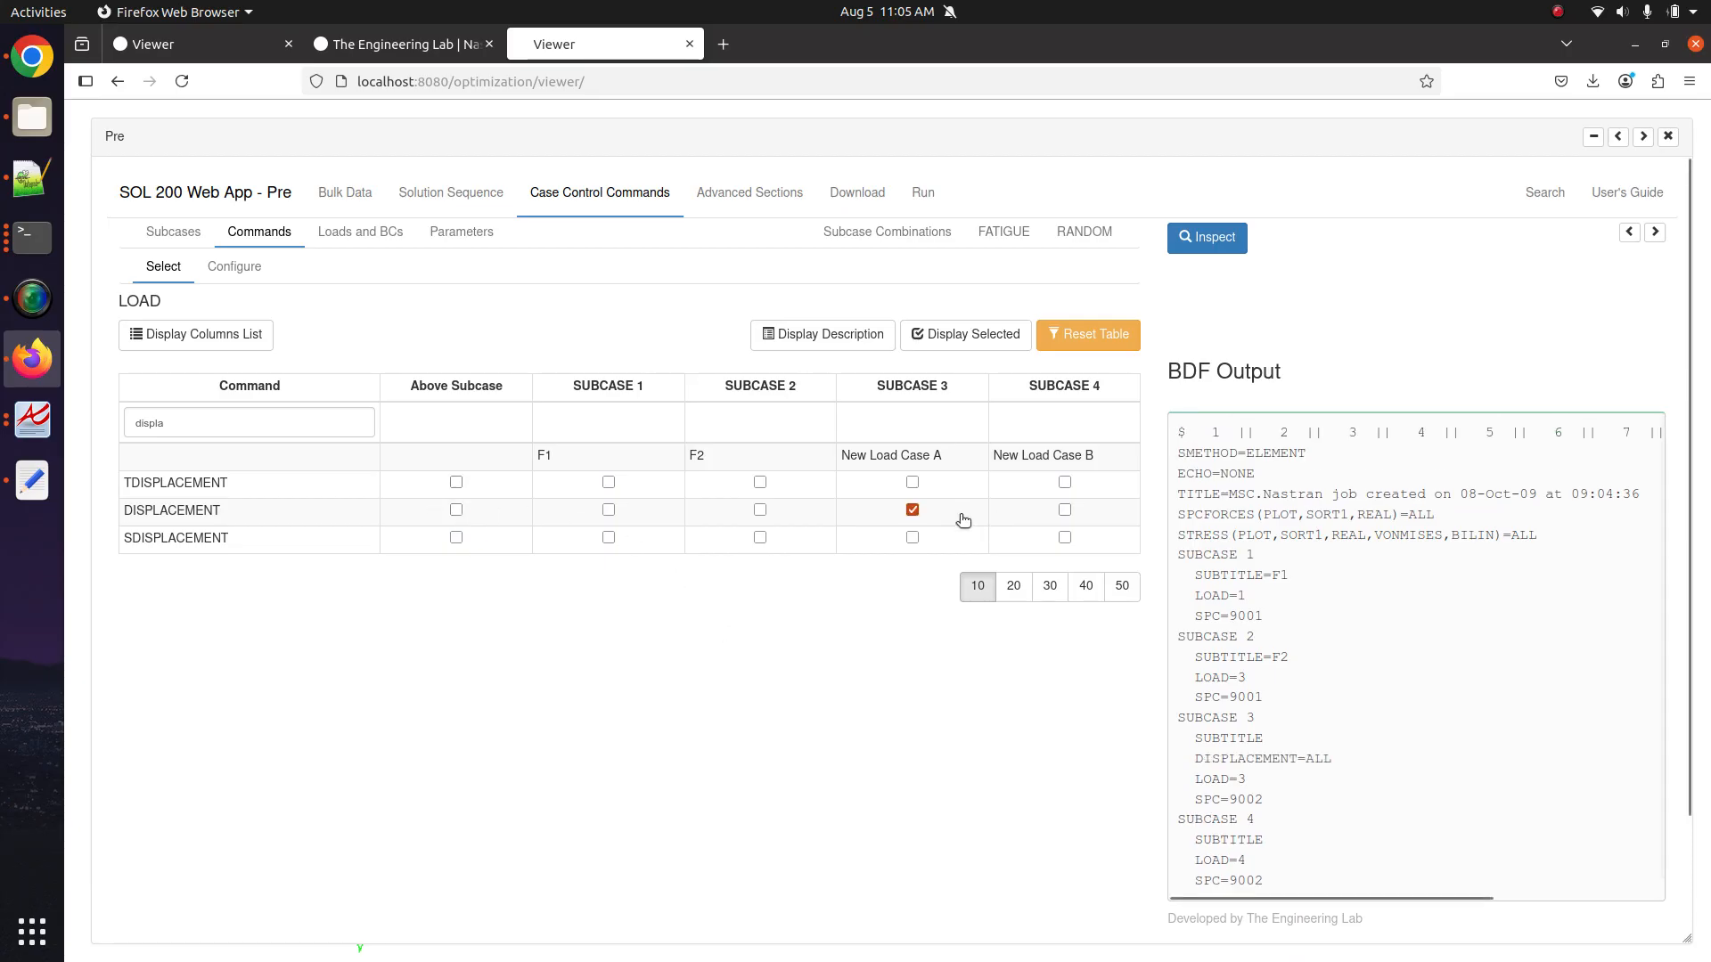
click(1007, 522)
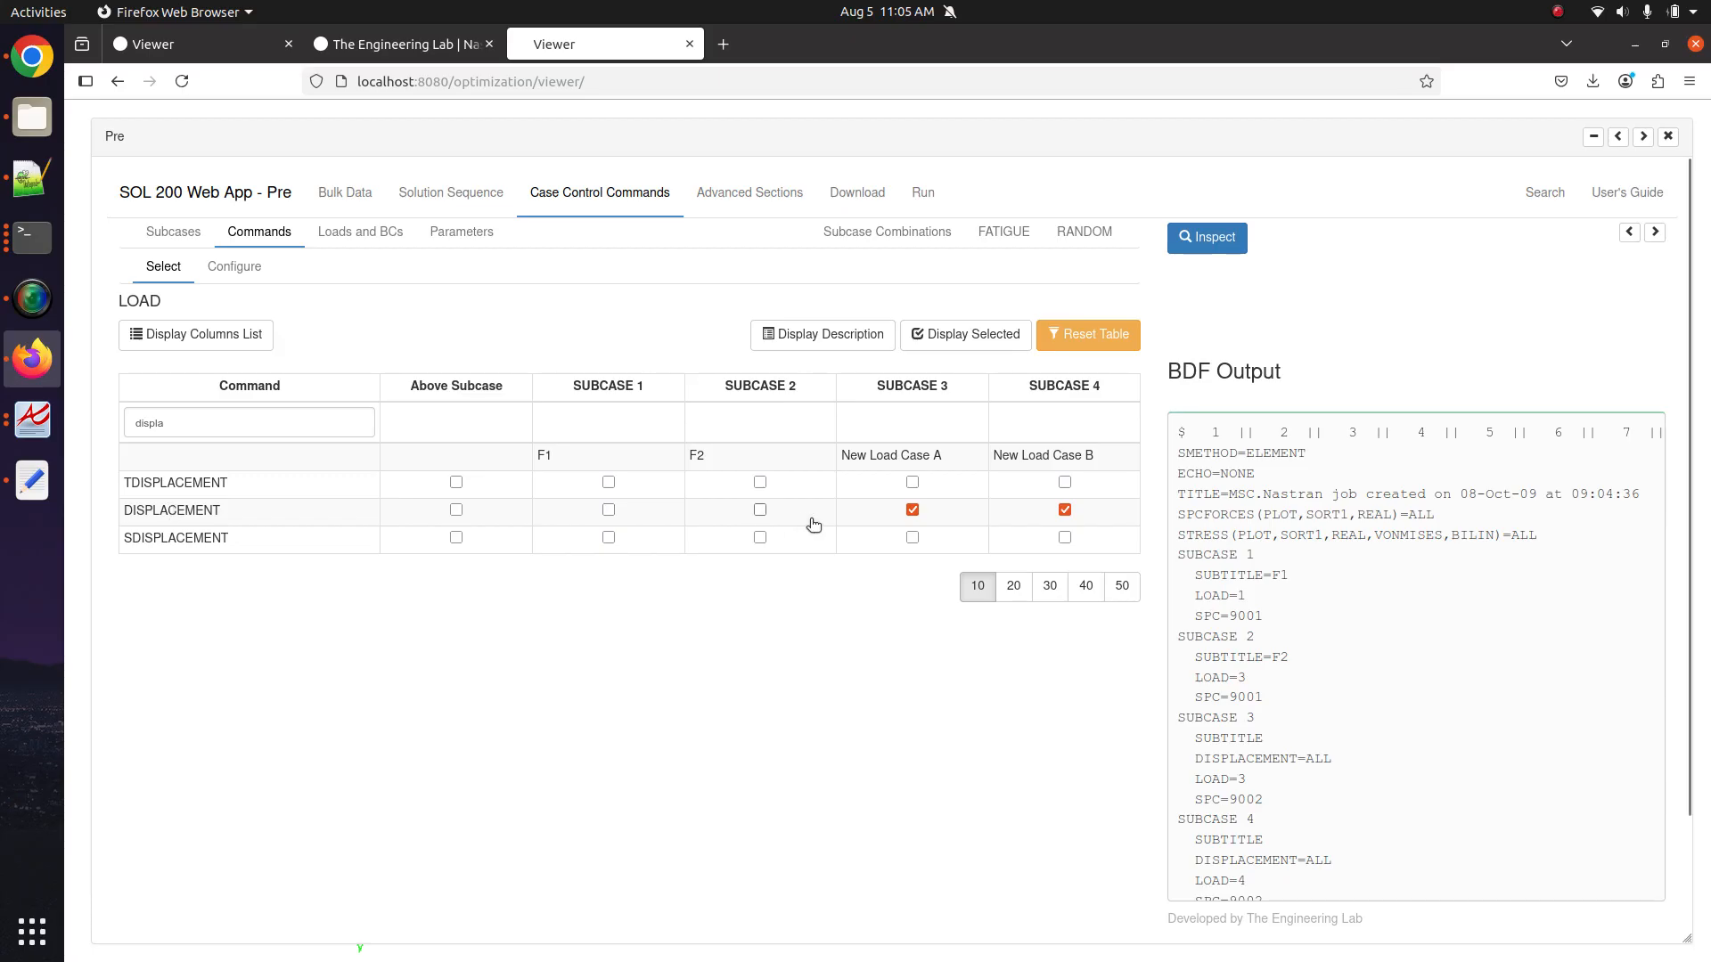
click(628, 510)
click(701, 514)
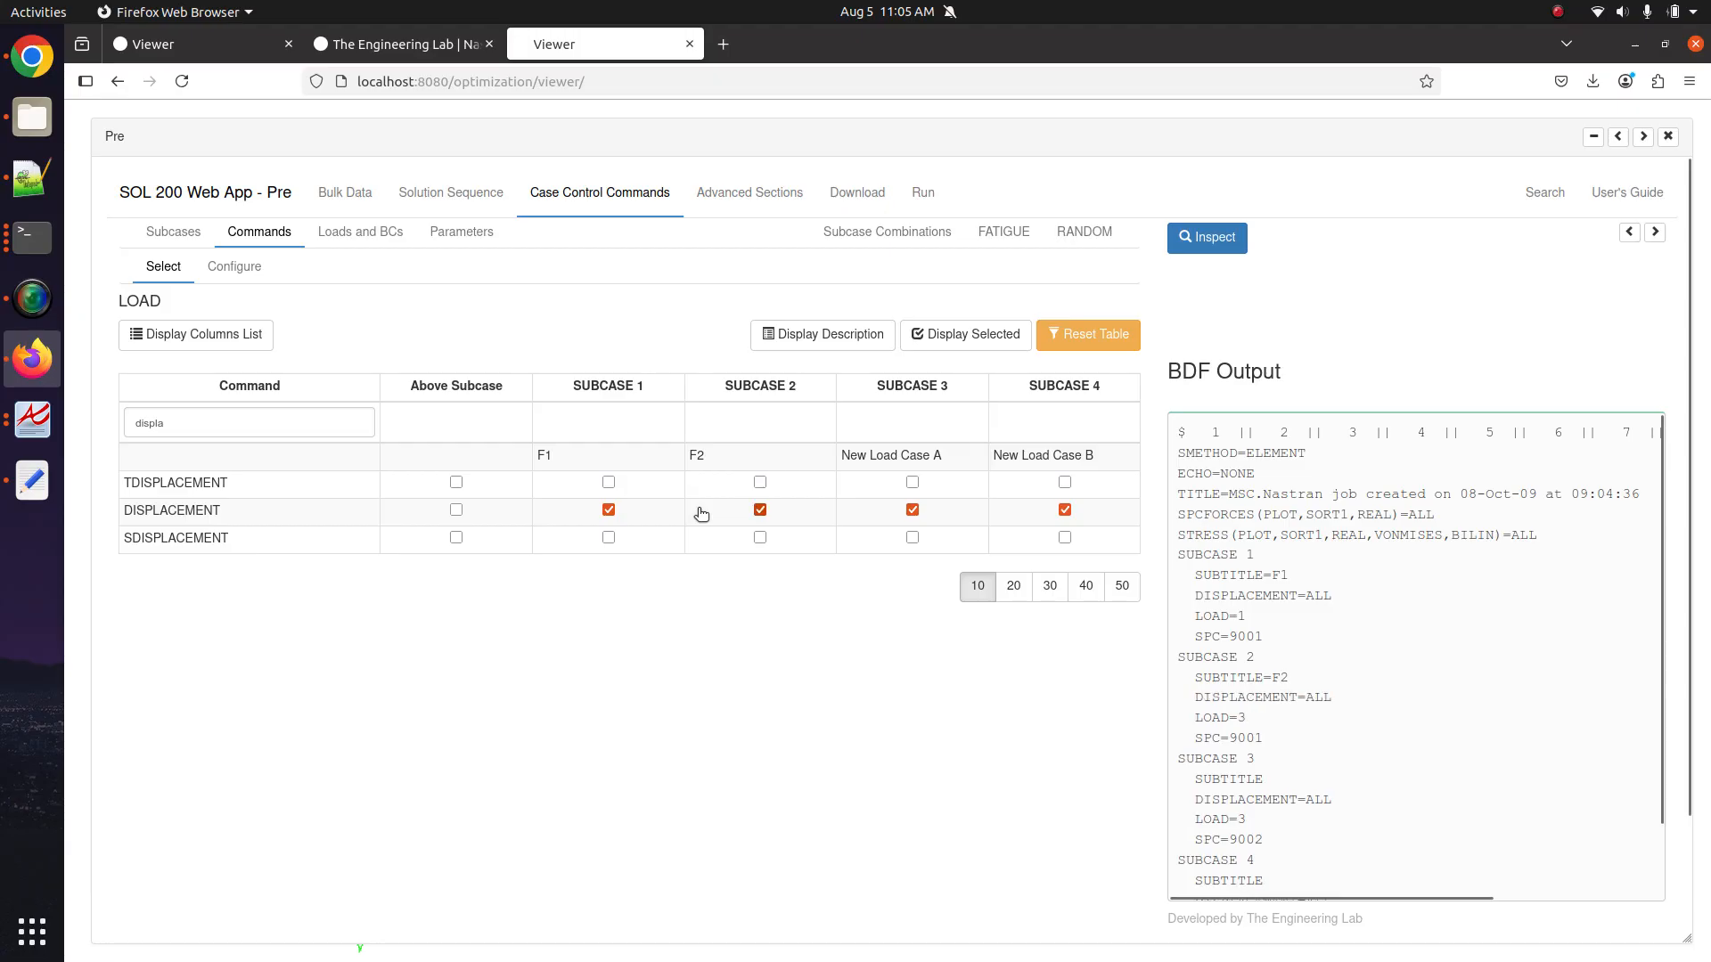
click(610, 511)
click(760, 511)
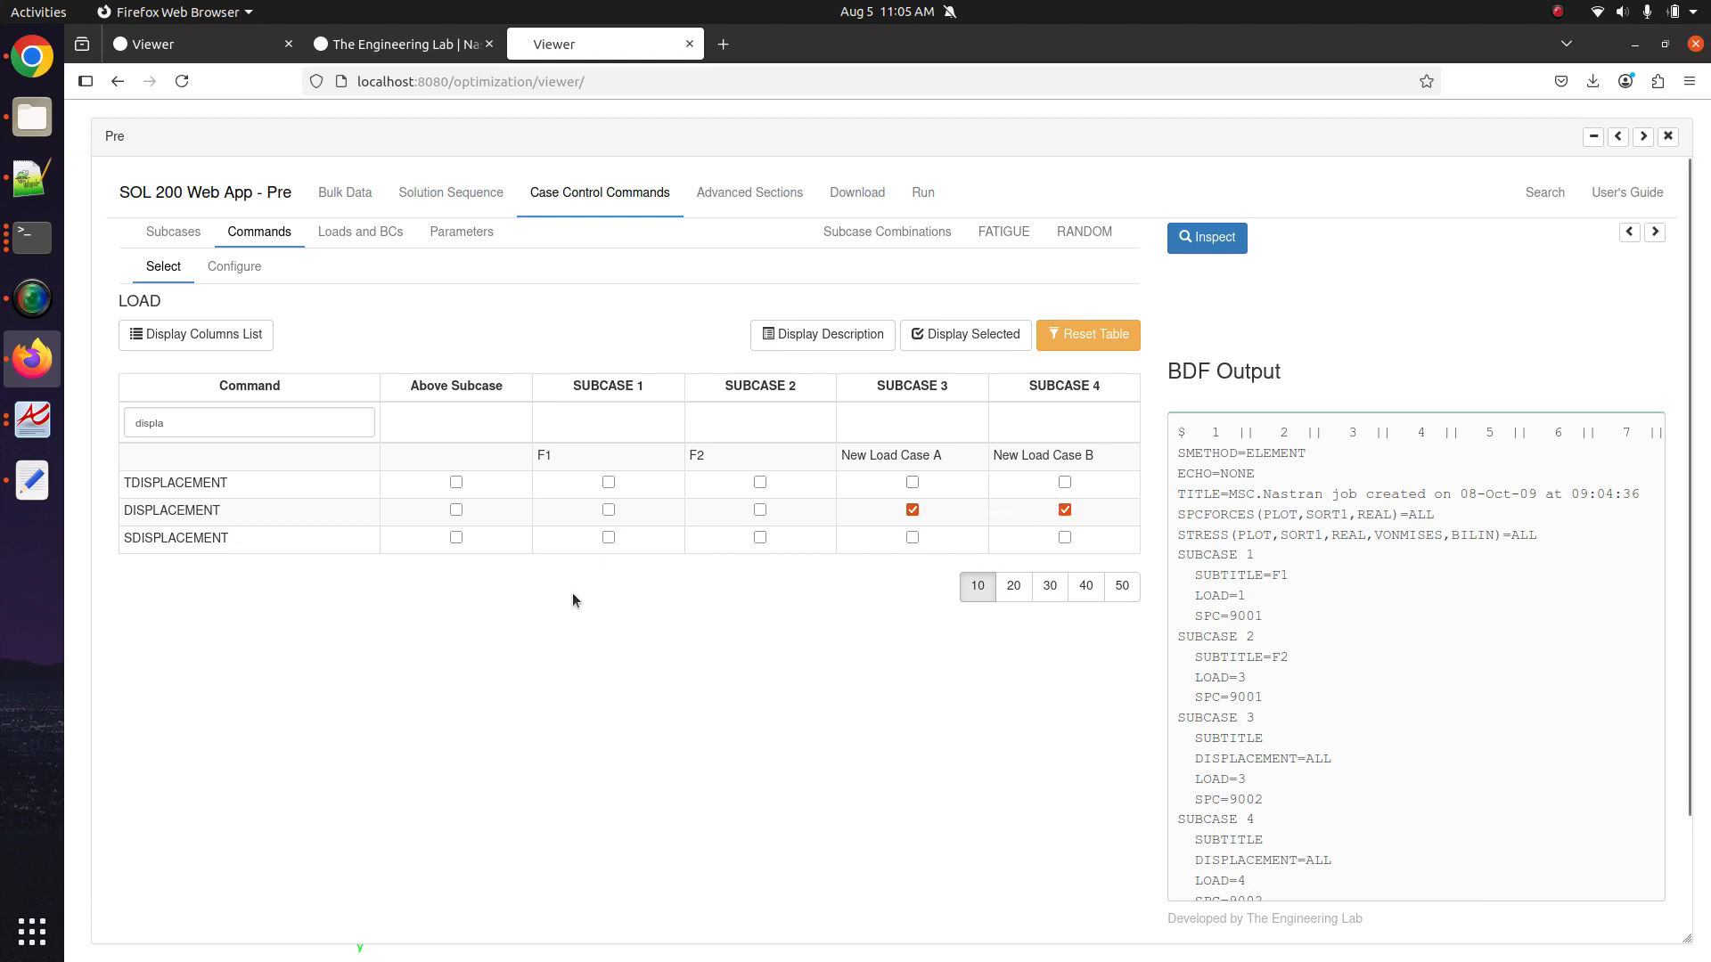
Change the command filter to 'stress'.
double_click(240, 420)
text(stress)
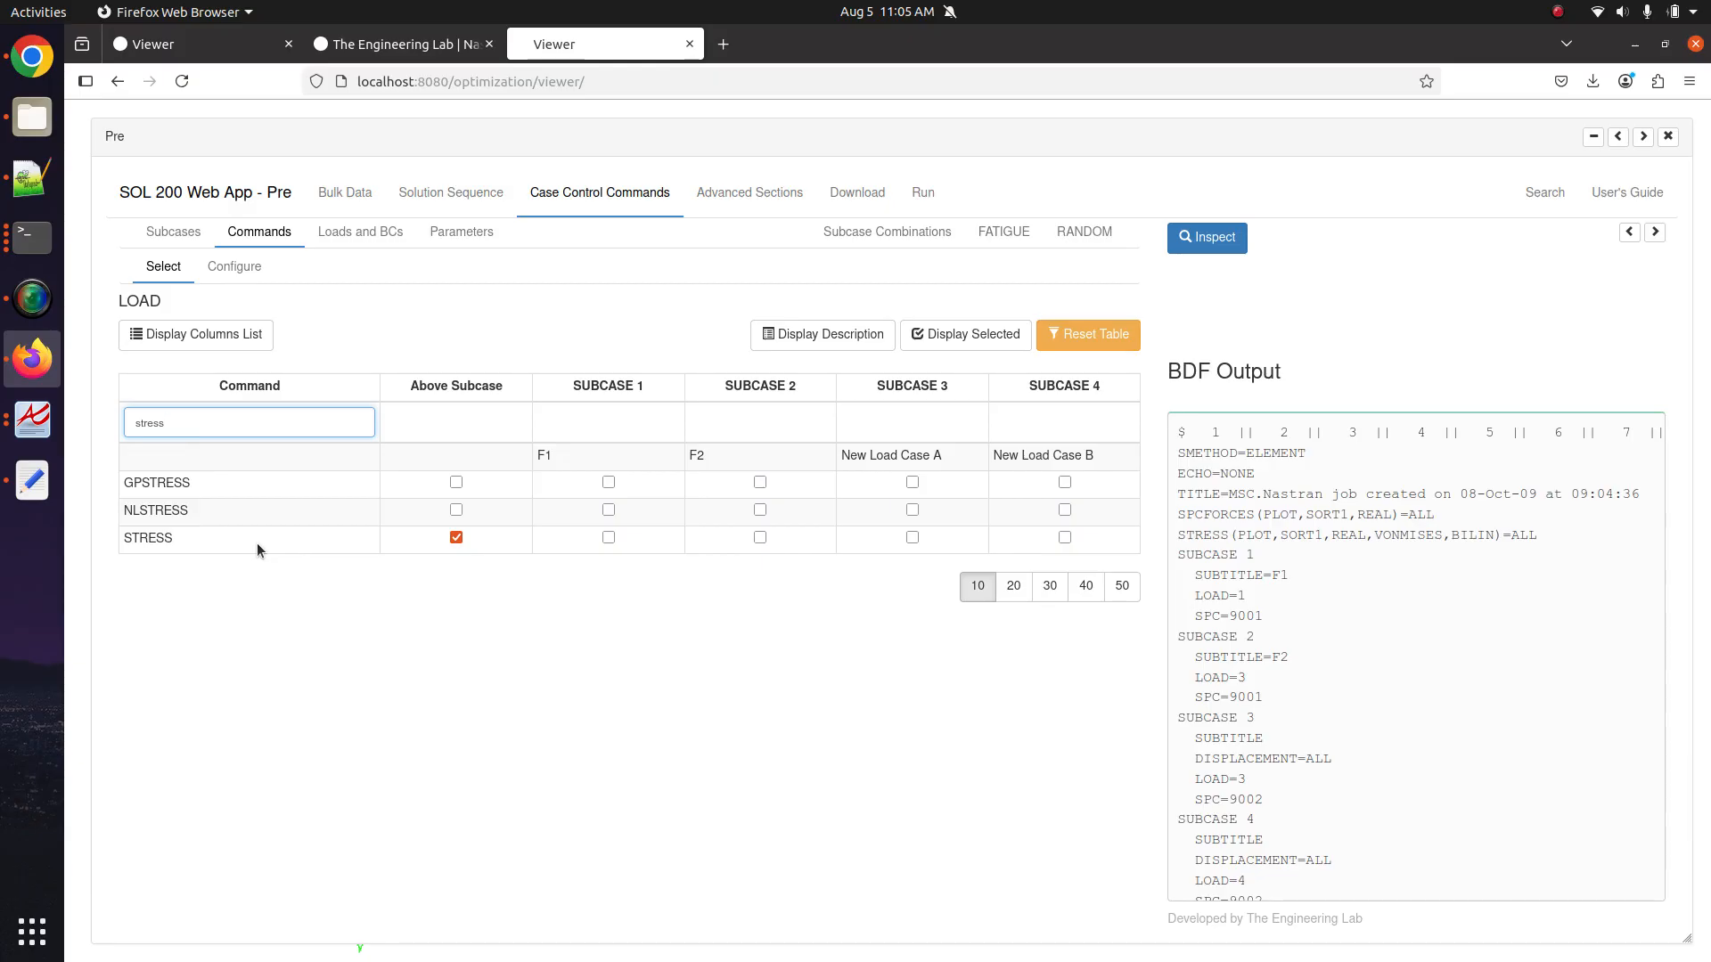
click(236, 268)
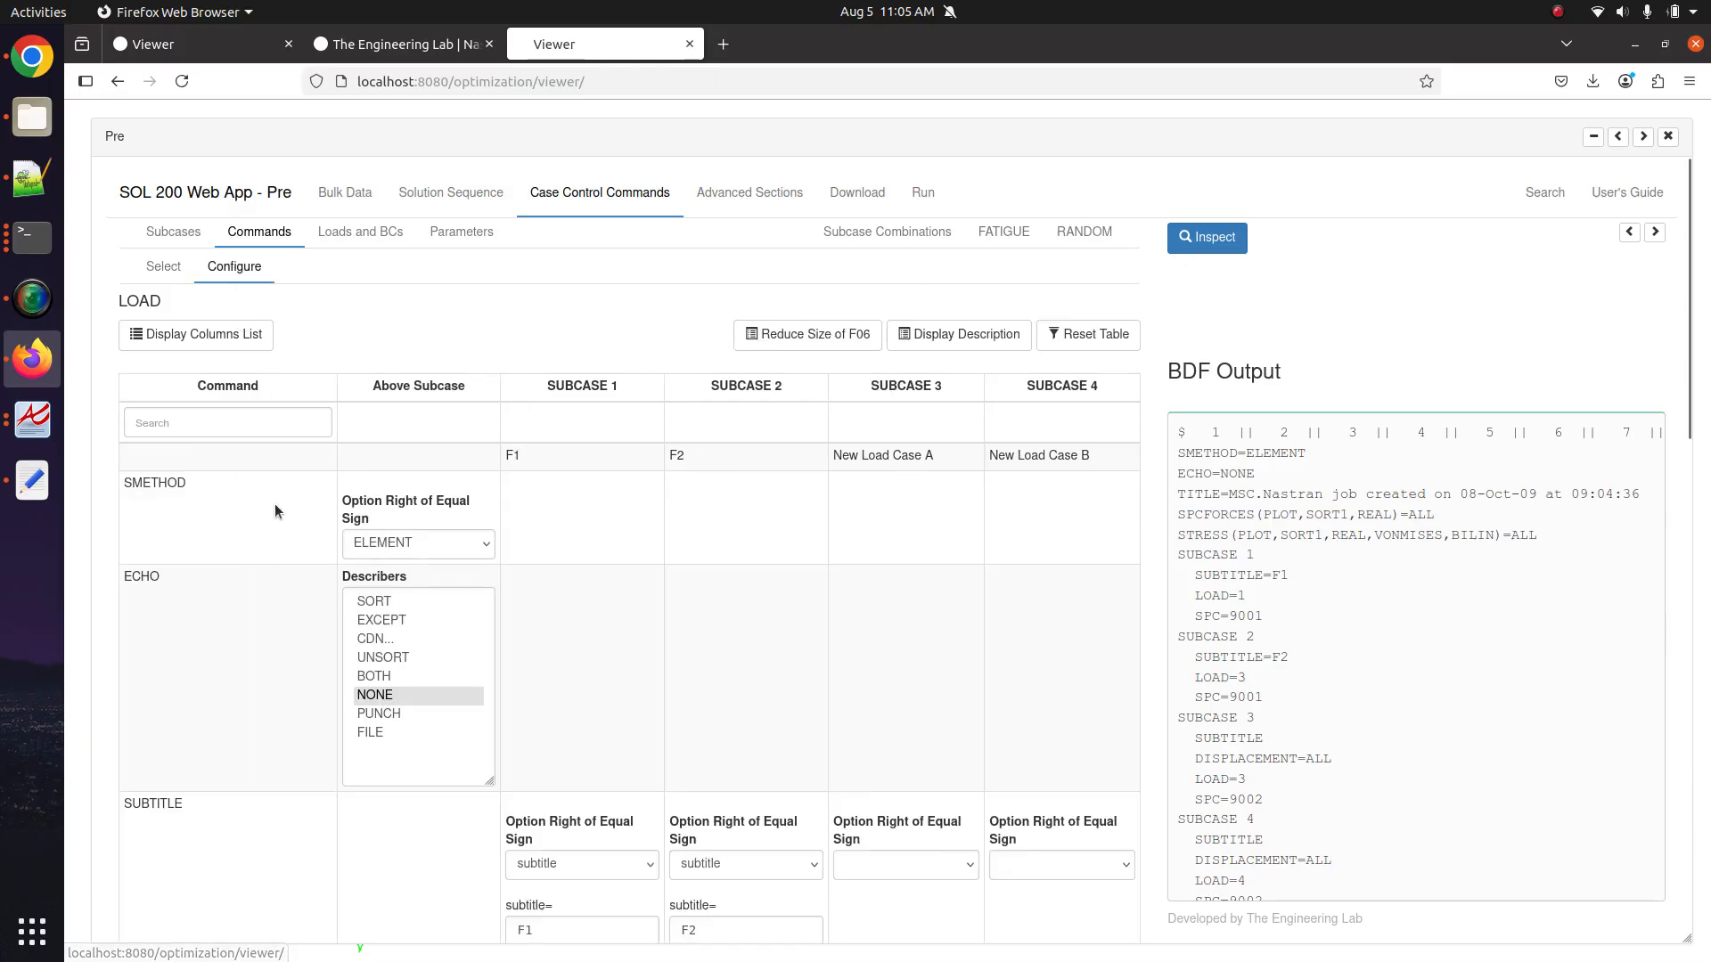
Filter for 'displ' and add the PLOT describer to DISPLACEMENT in subcases 3 and 4.
click(228, 422)
text(displ)
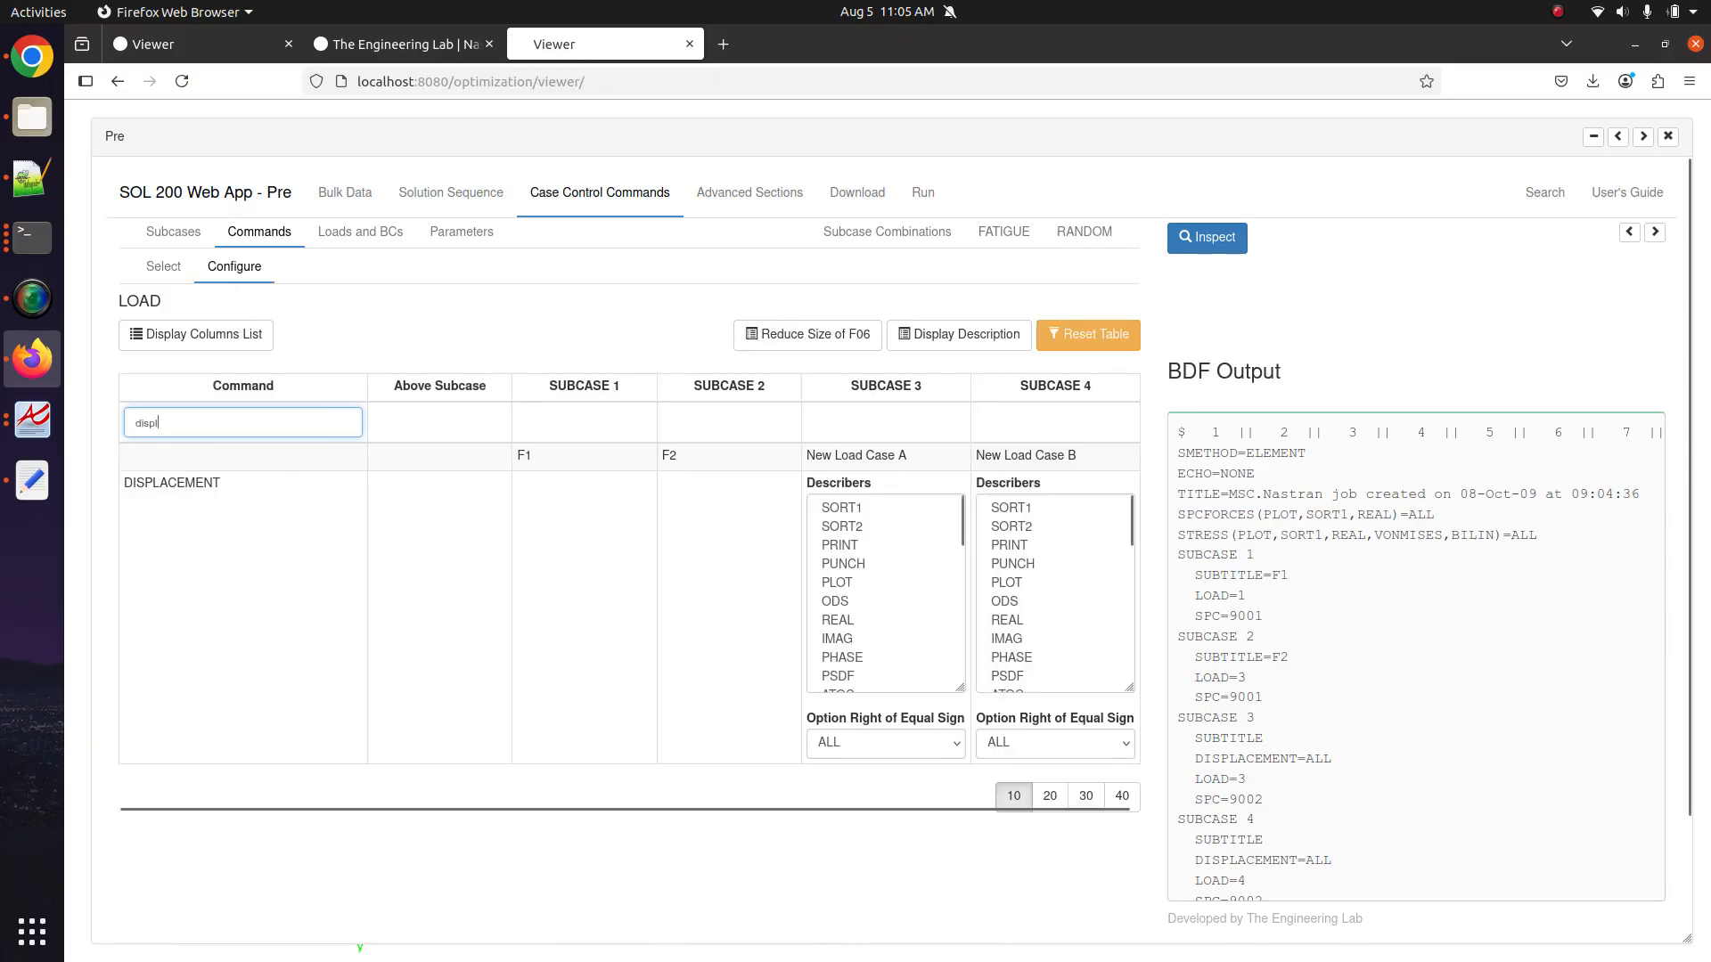
click(902, 580)
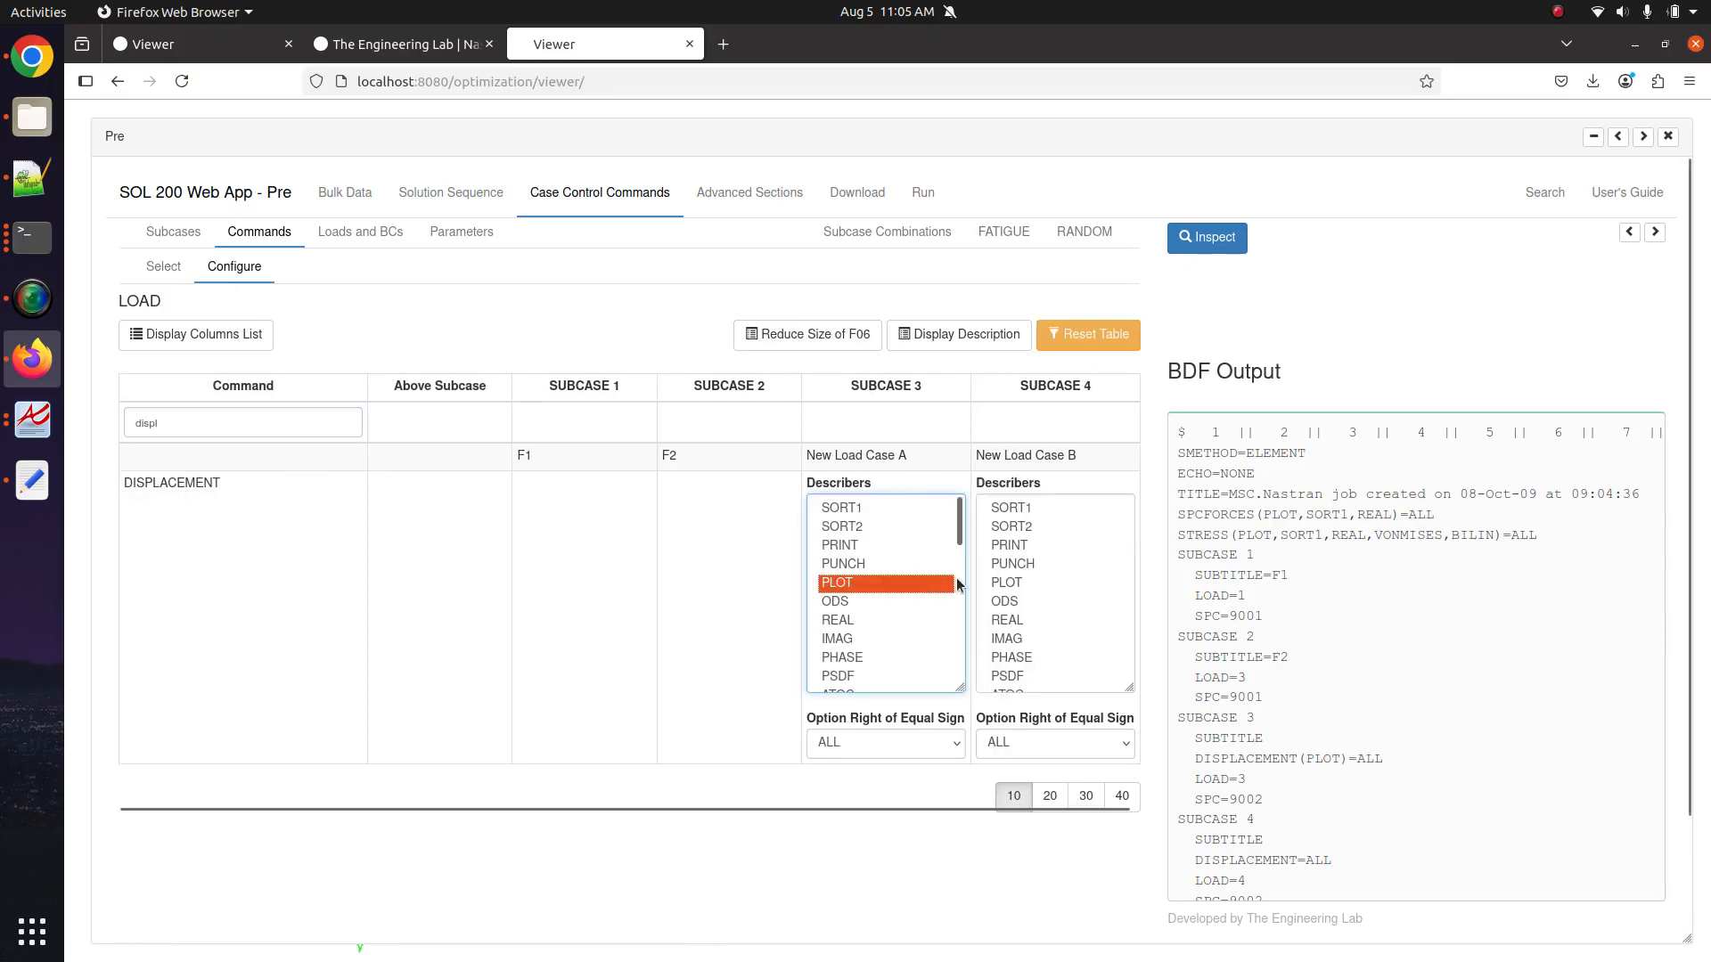
click(995, 580)
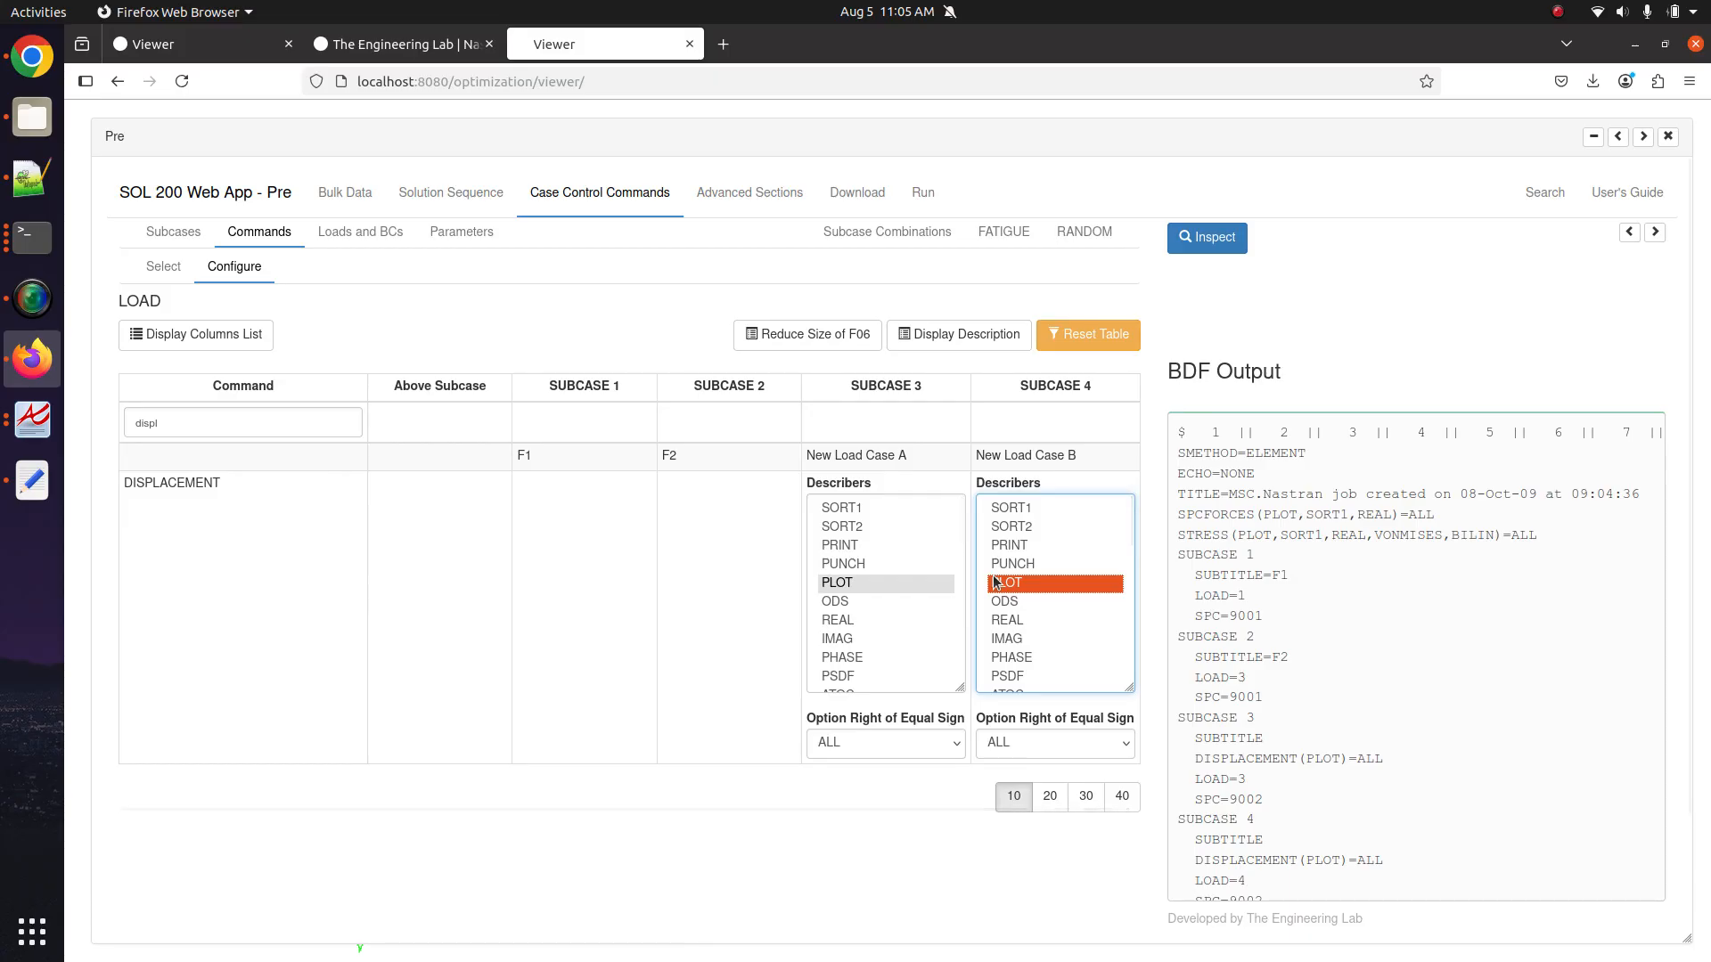
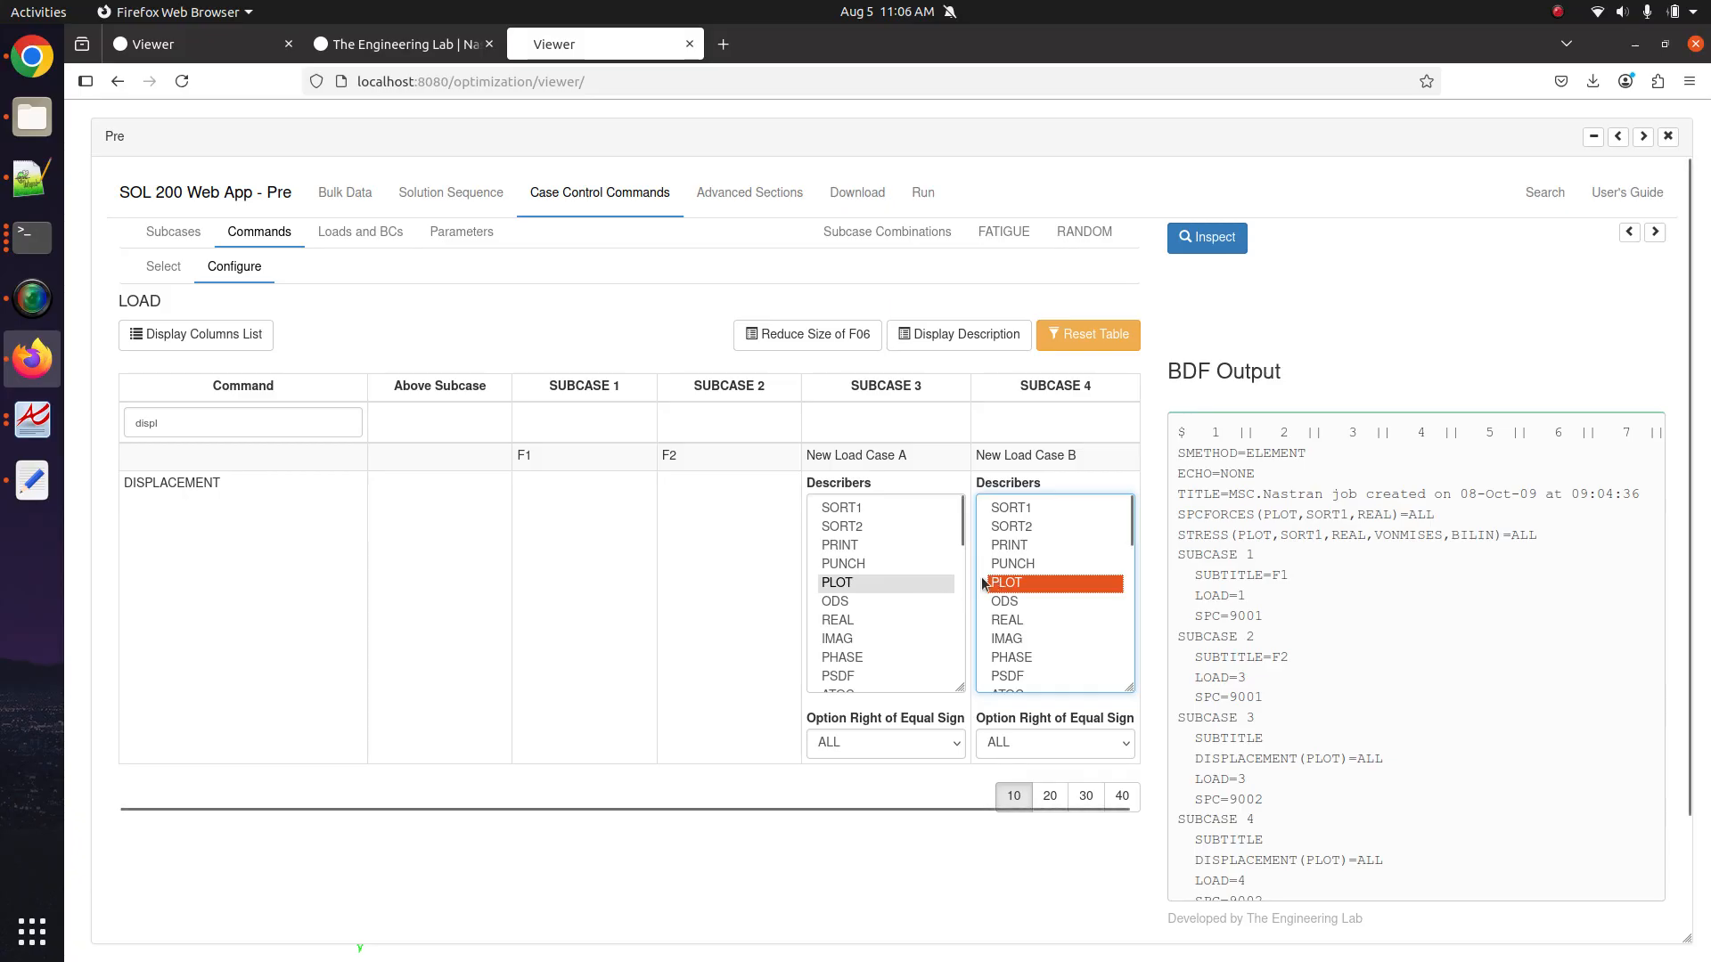
Keep subcase 3's DISPLACEMENT output as PLOT and review the BDF's STRESS and SPCFORCES request lines.
click(851, 550)
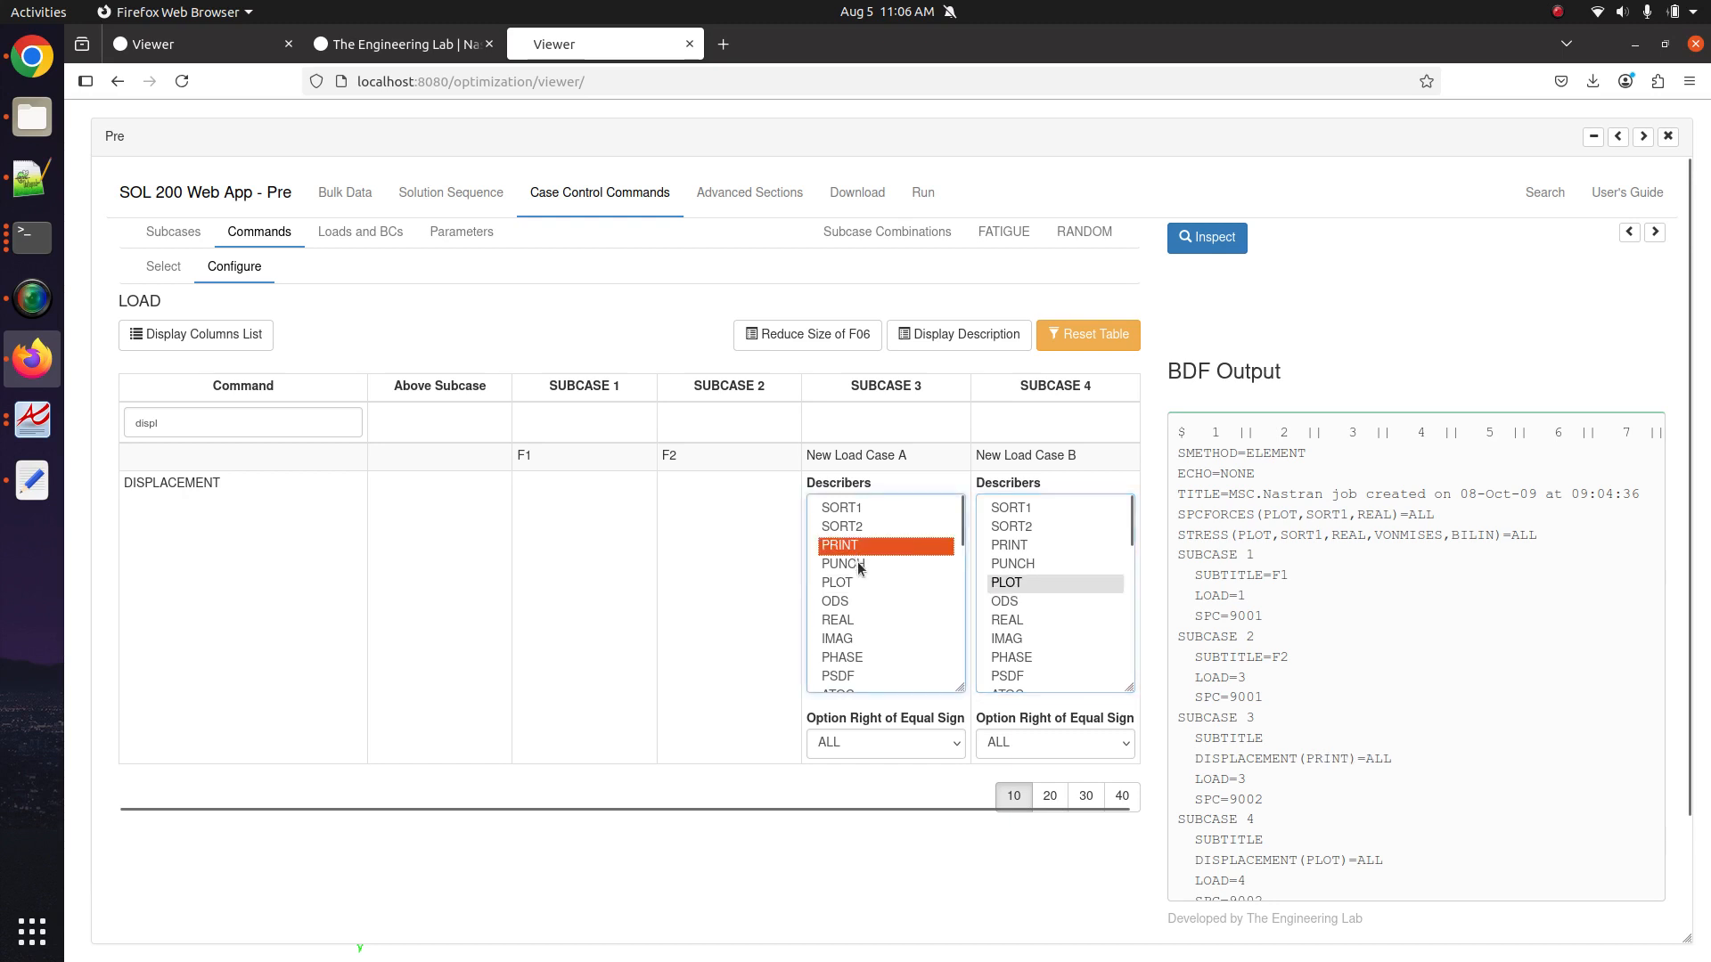
click(861, 581)
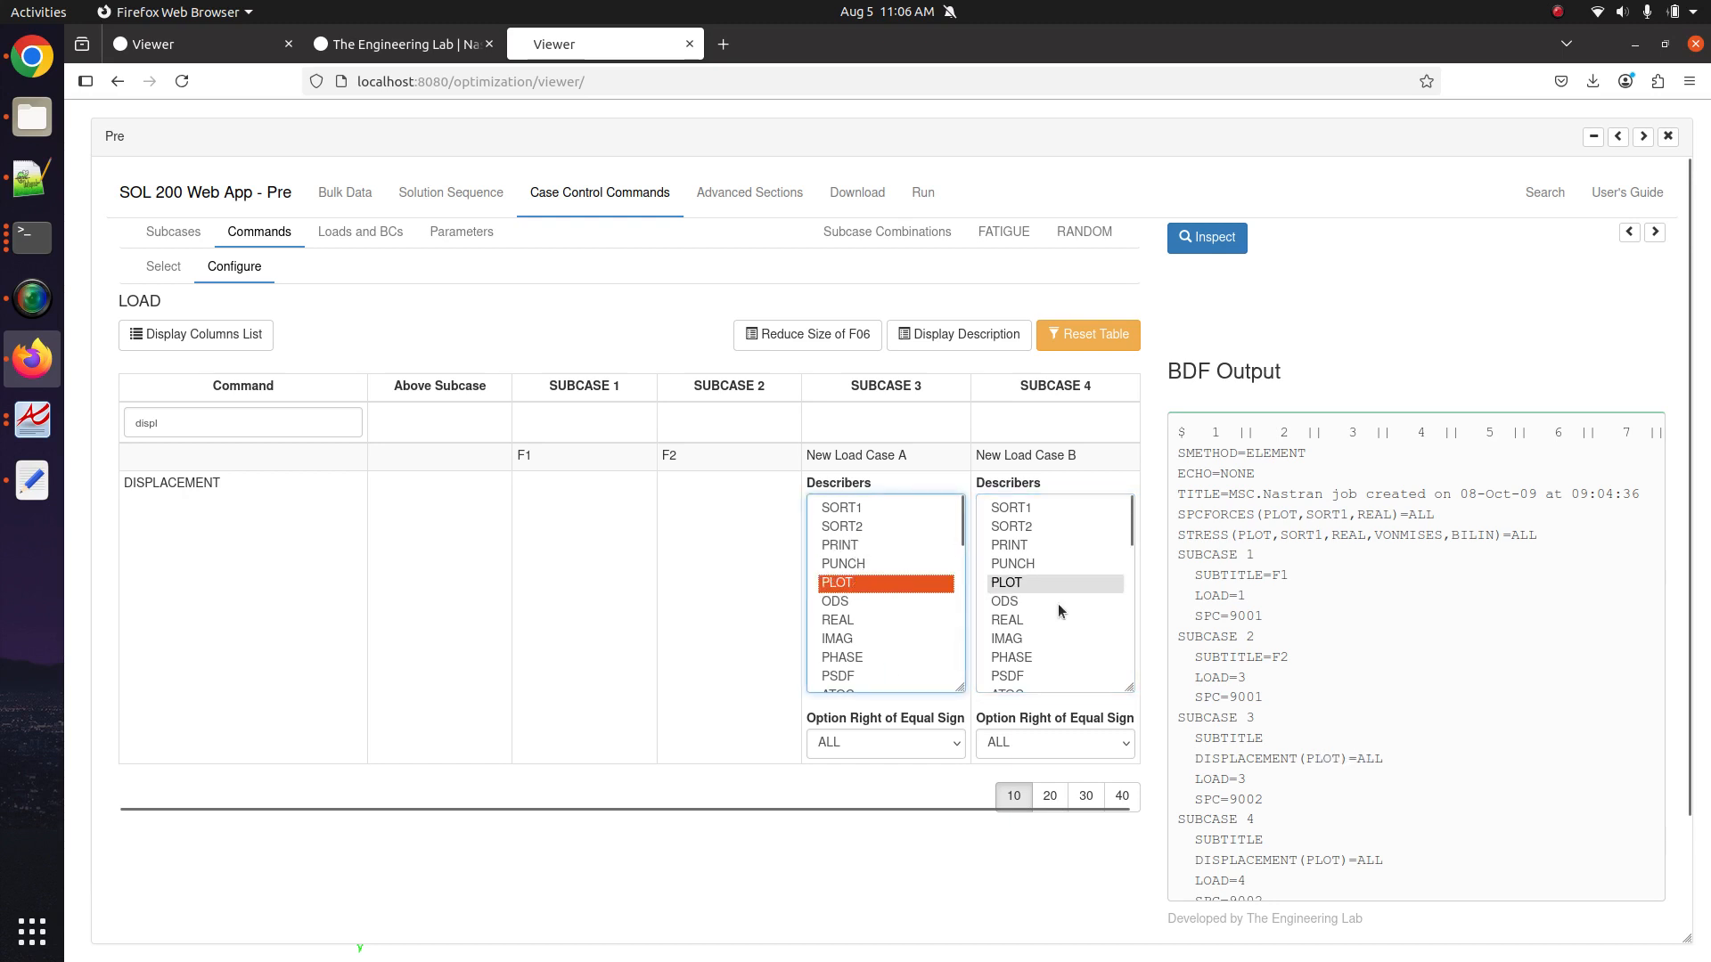
click(1420, 537)
triple_click(1421, 537)
mouse_move(1519, 557)
mouse_down()
mouse_move(1537, 553)
mouse_move(1179, 510)
mouse_move(1538, 547)
mouse_up()
click(1179, 510)
click(1539, 547)
scroll(1292, 836, down, 1)
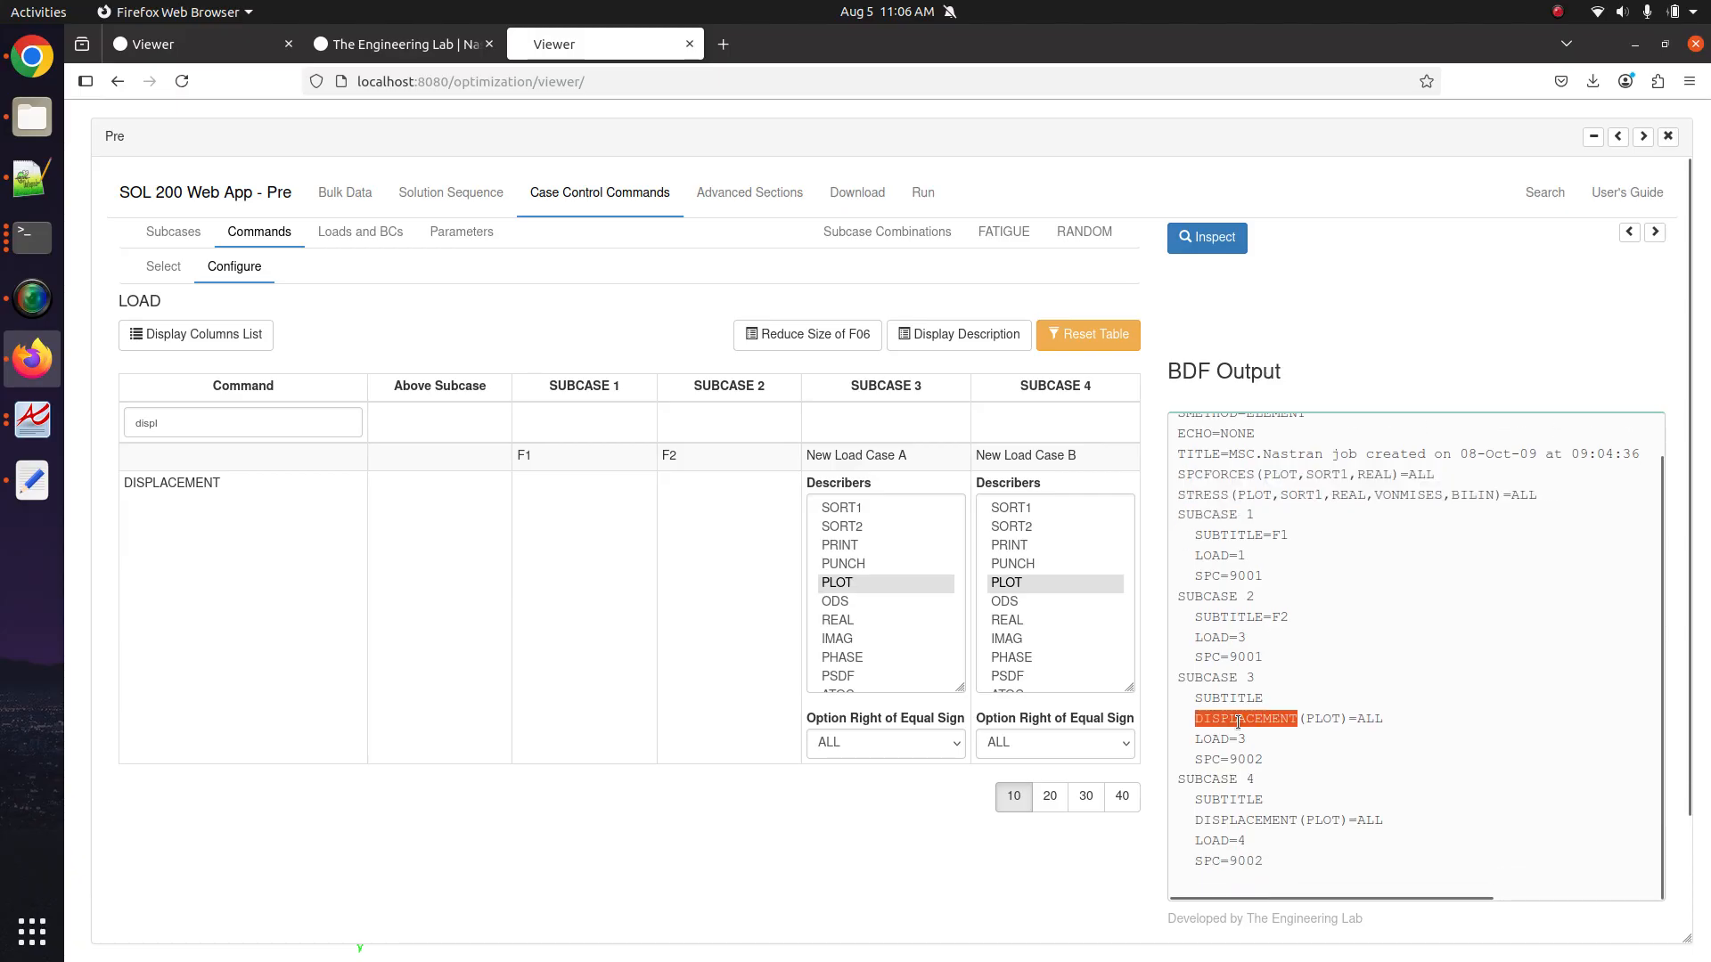
Inspect subcase 3's DISPLACEMENT(PLOT)=ALL, STRESS von Mises and SPCFORCES lines in the BDF text.
triple_click(1232, 722)
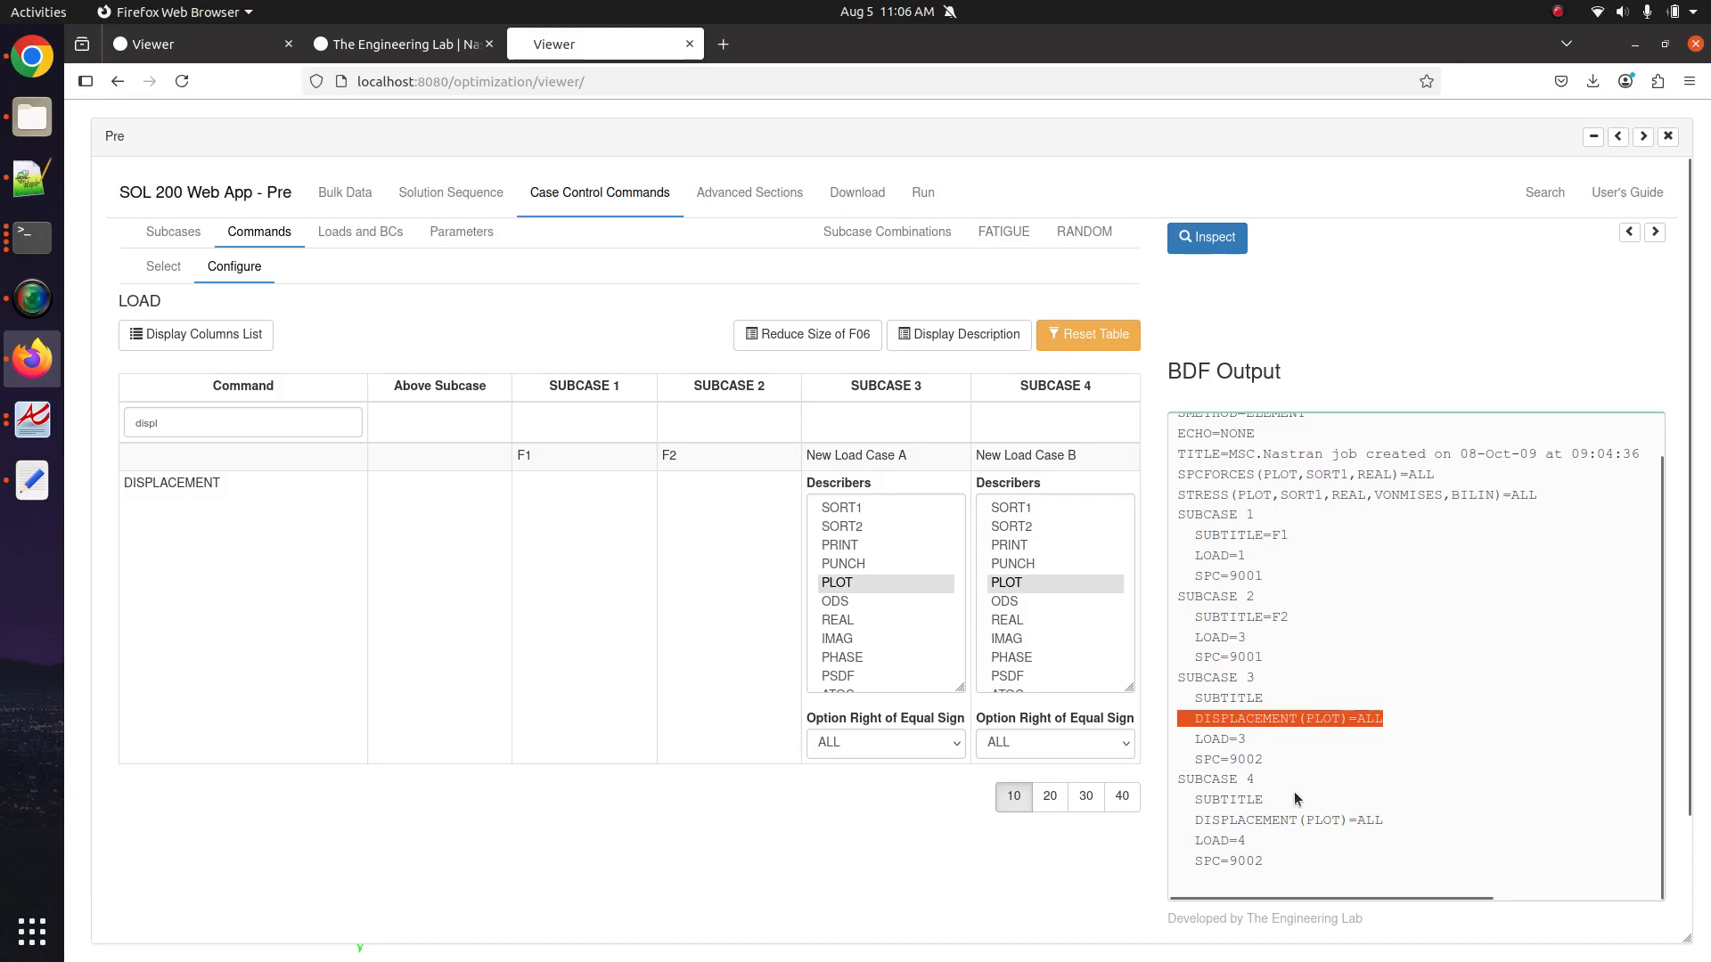
click(1350, 722)
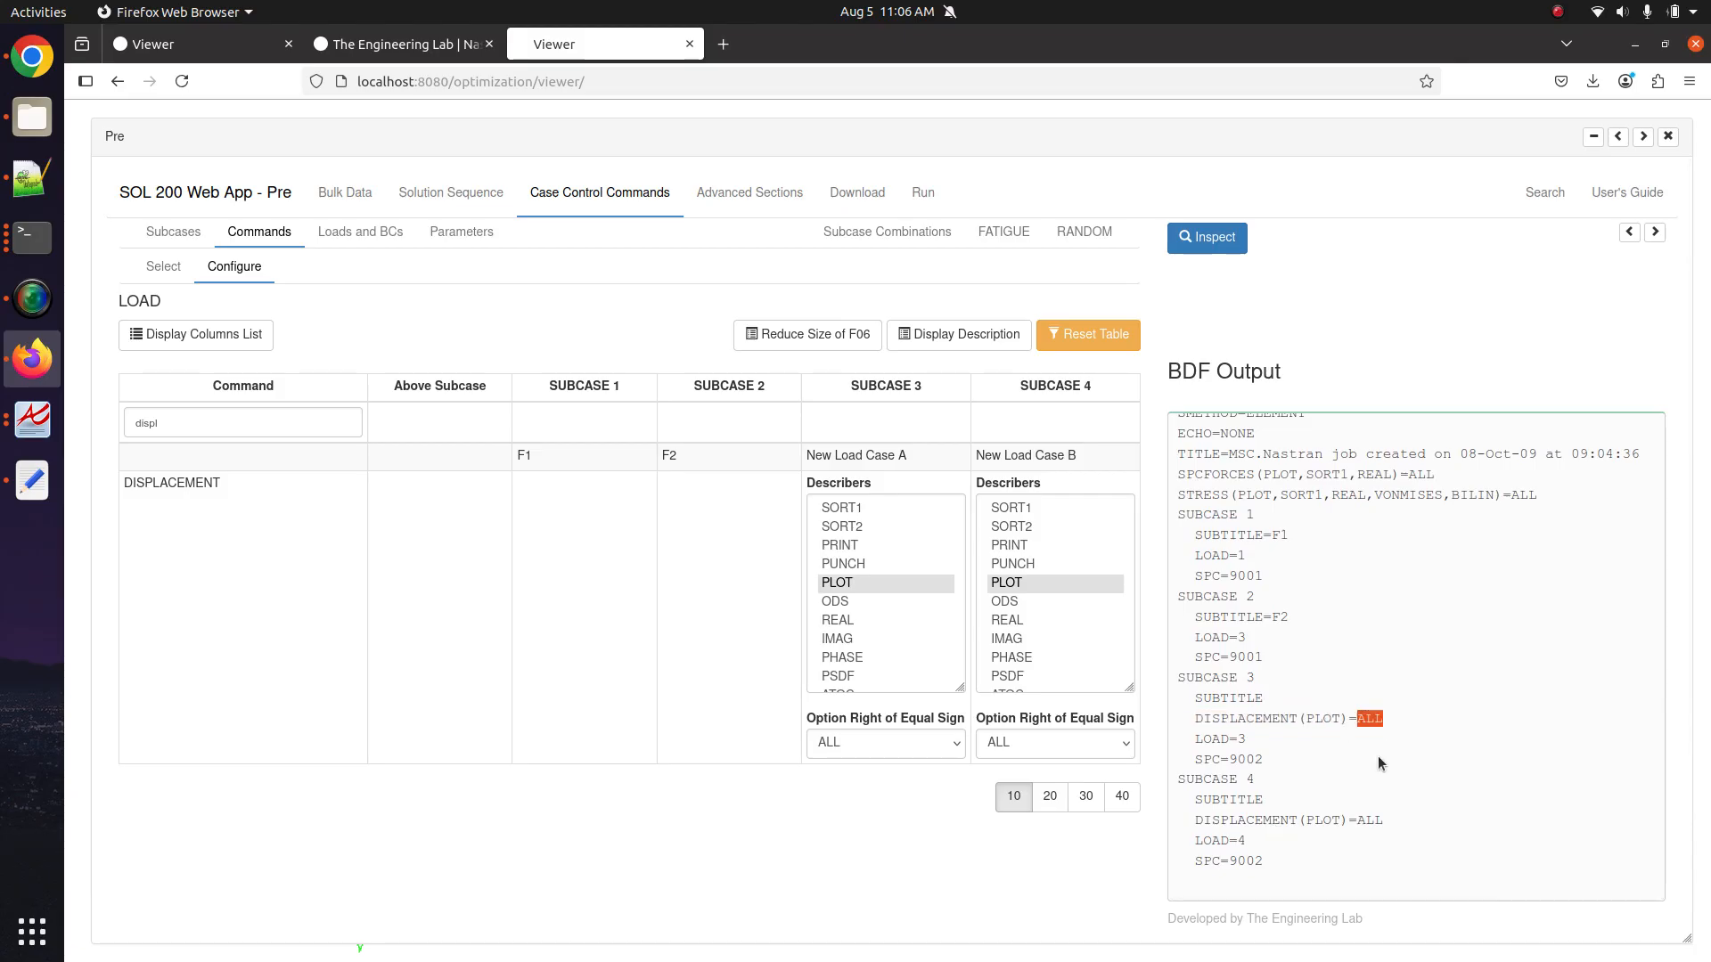
click(1366, 533)
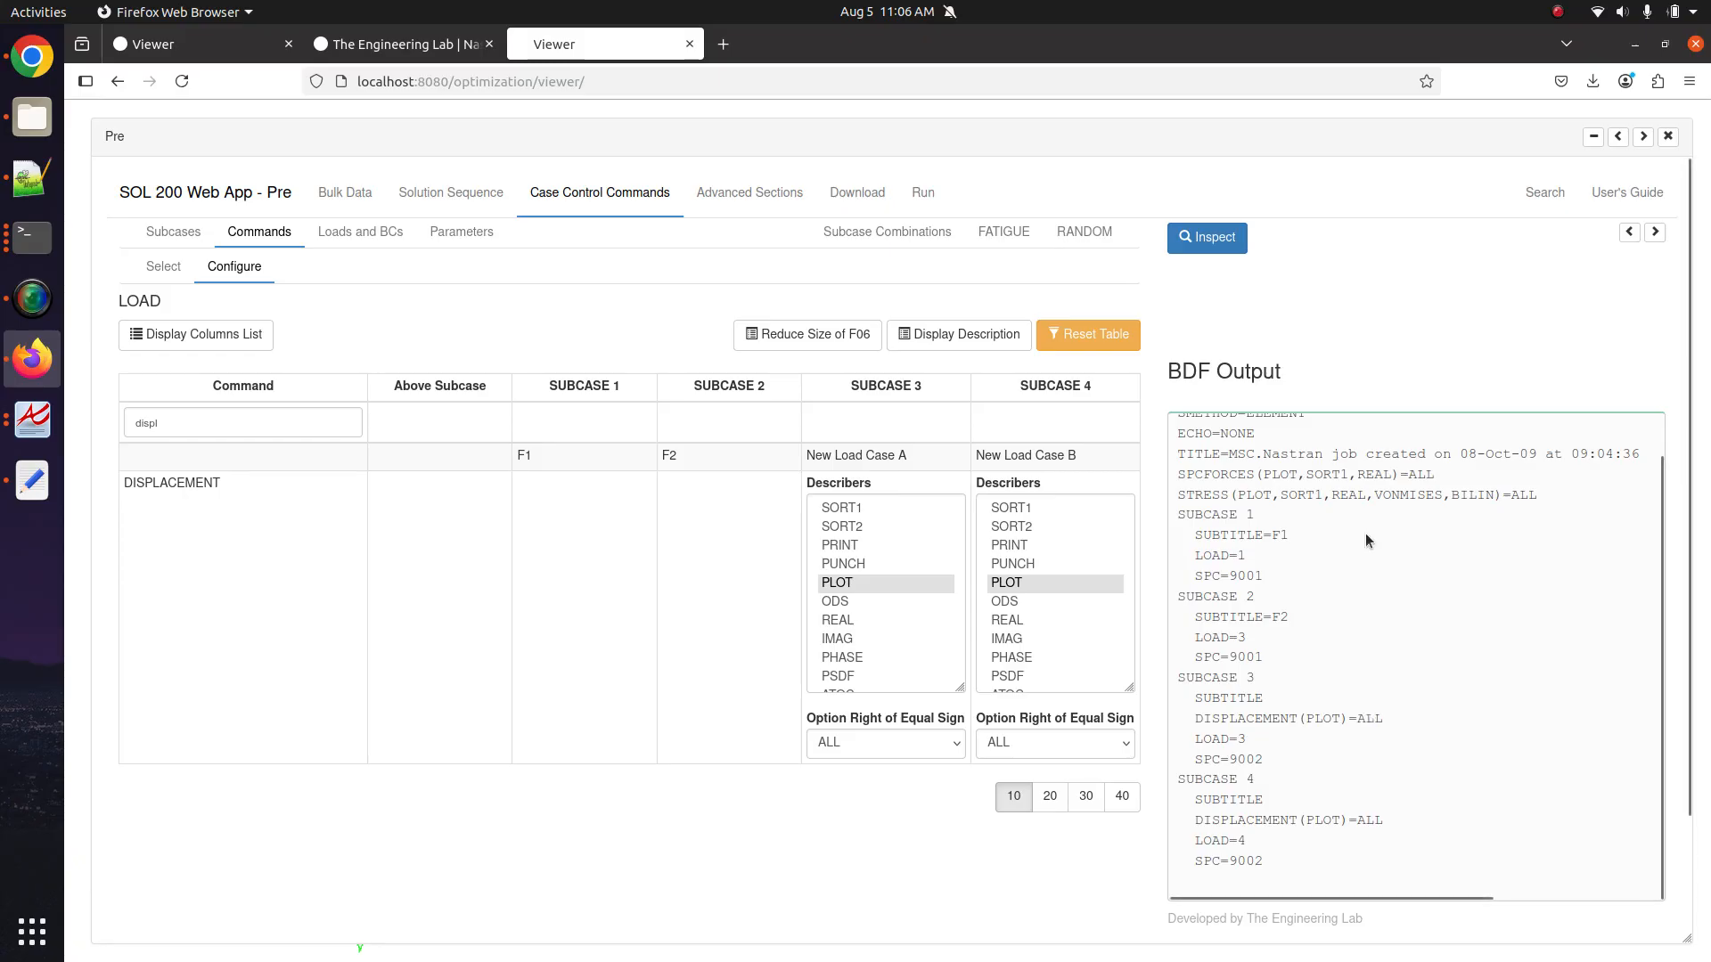
triple_click(1281, 496)
triple_click(1285, 475)
triple_click(1222, 485)
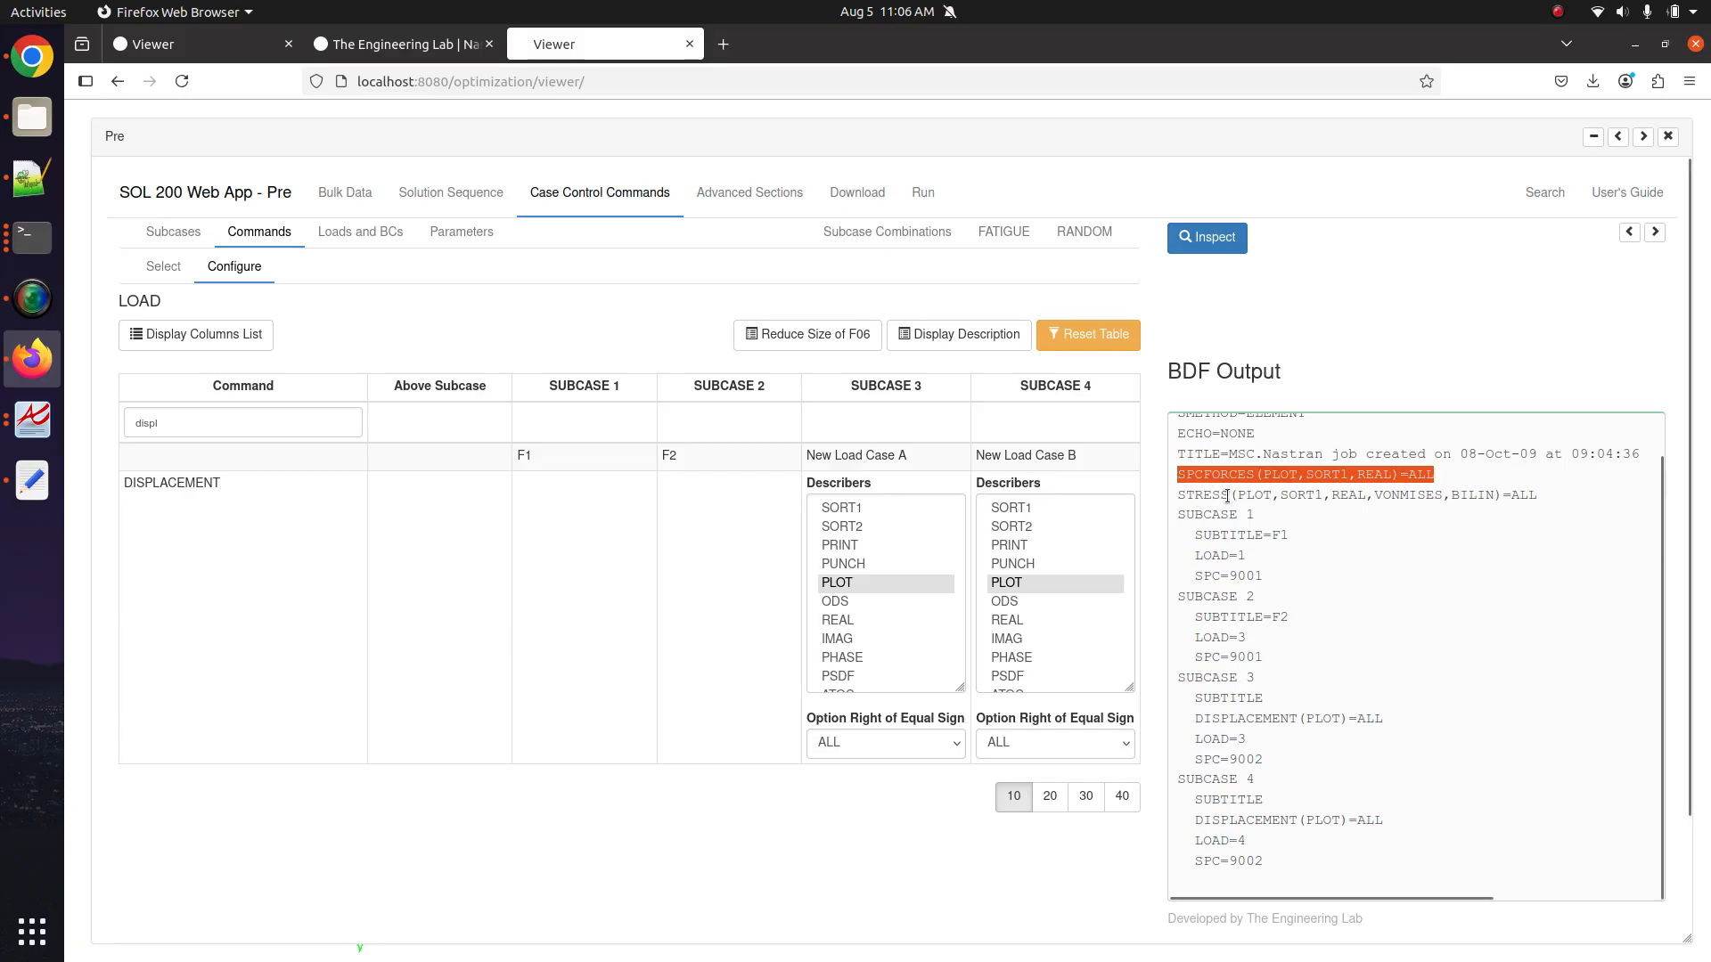
click(581, 330)
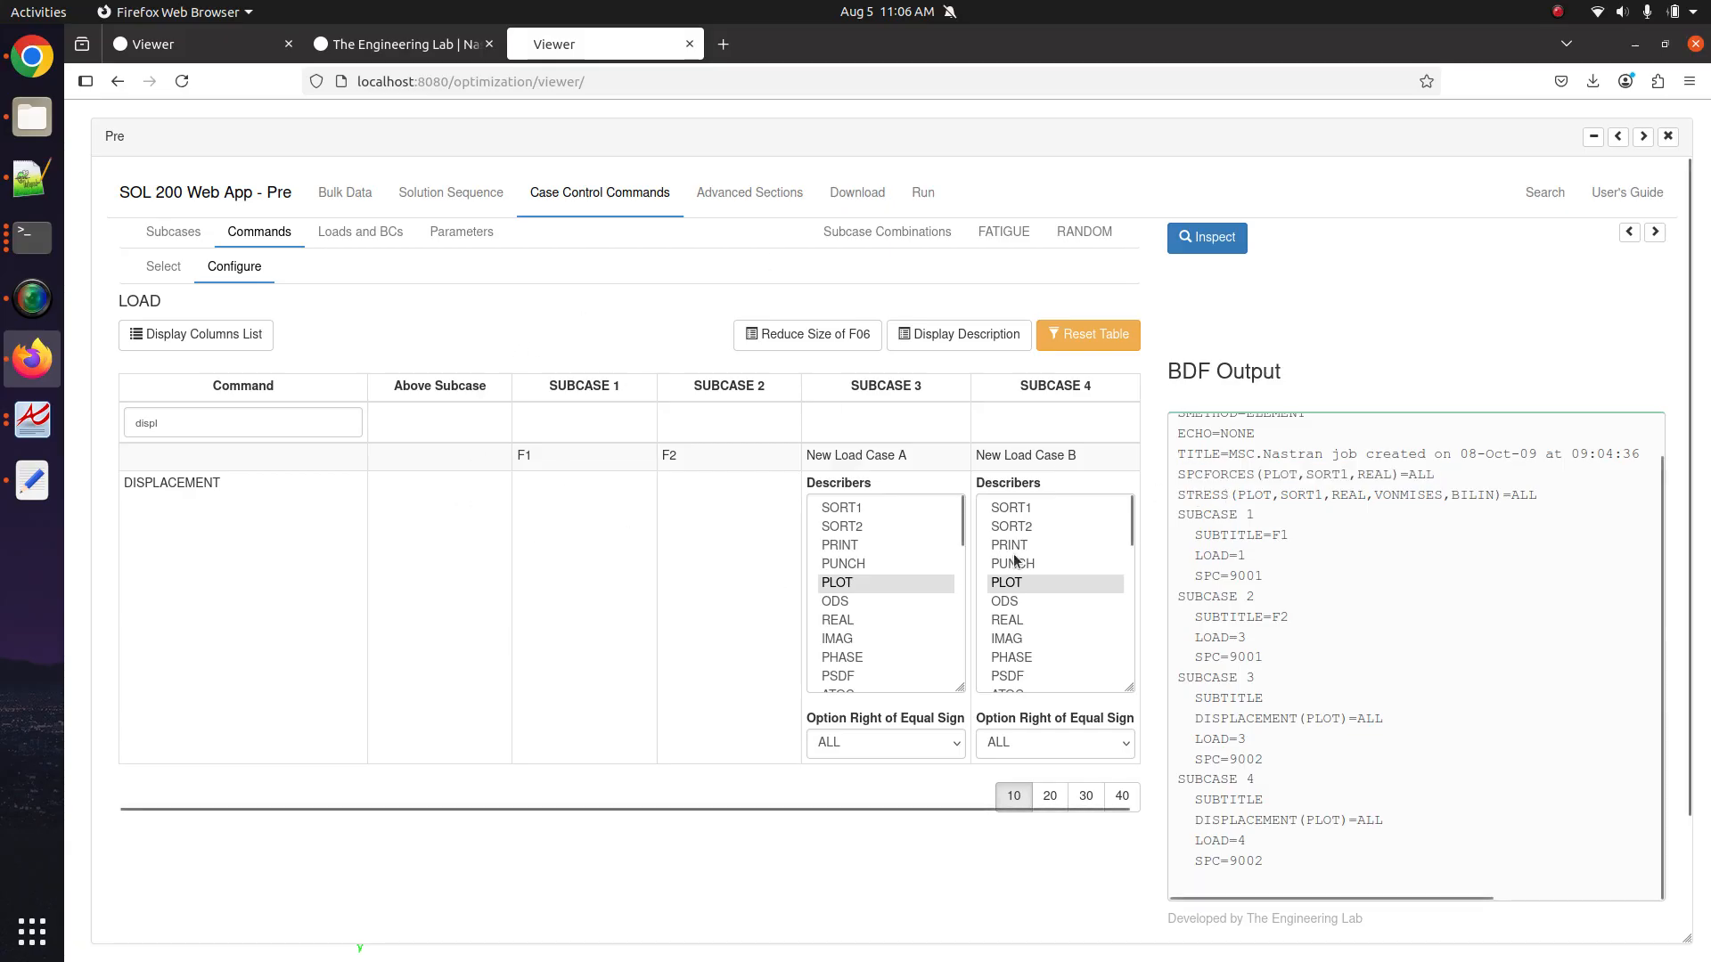
Add HDF5OUT to the model, then upload the BDF and run it immediately.
click(854, 196)
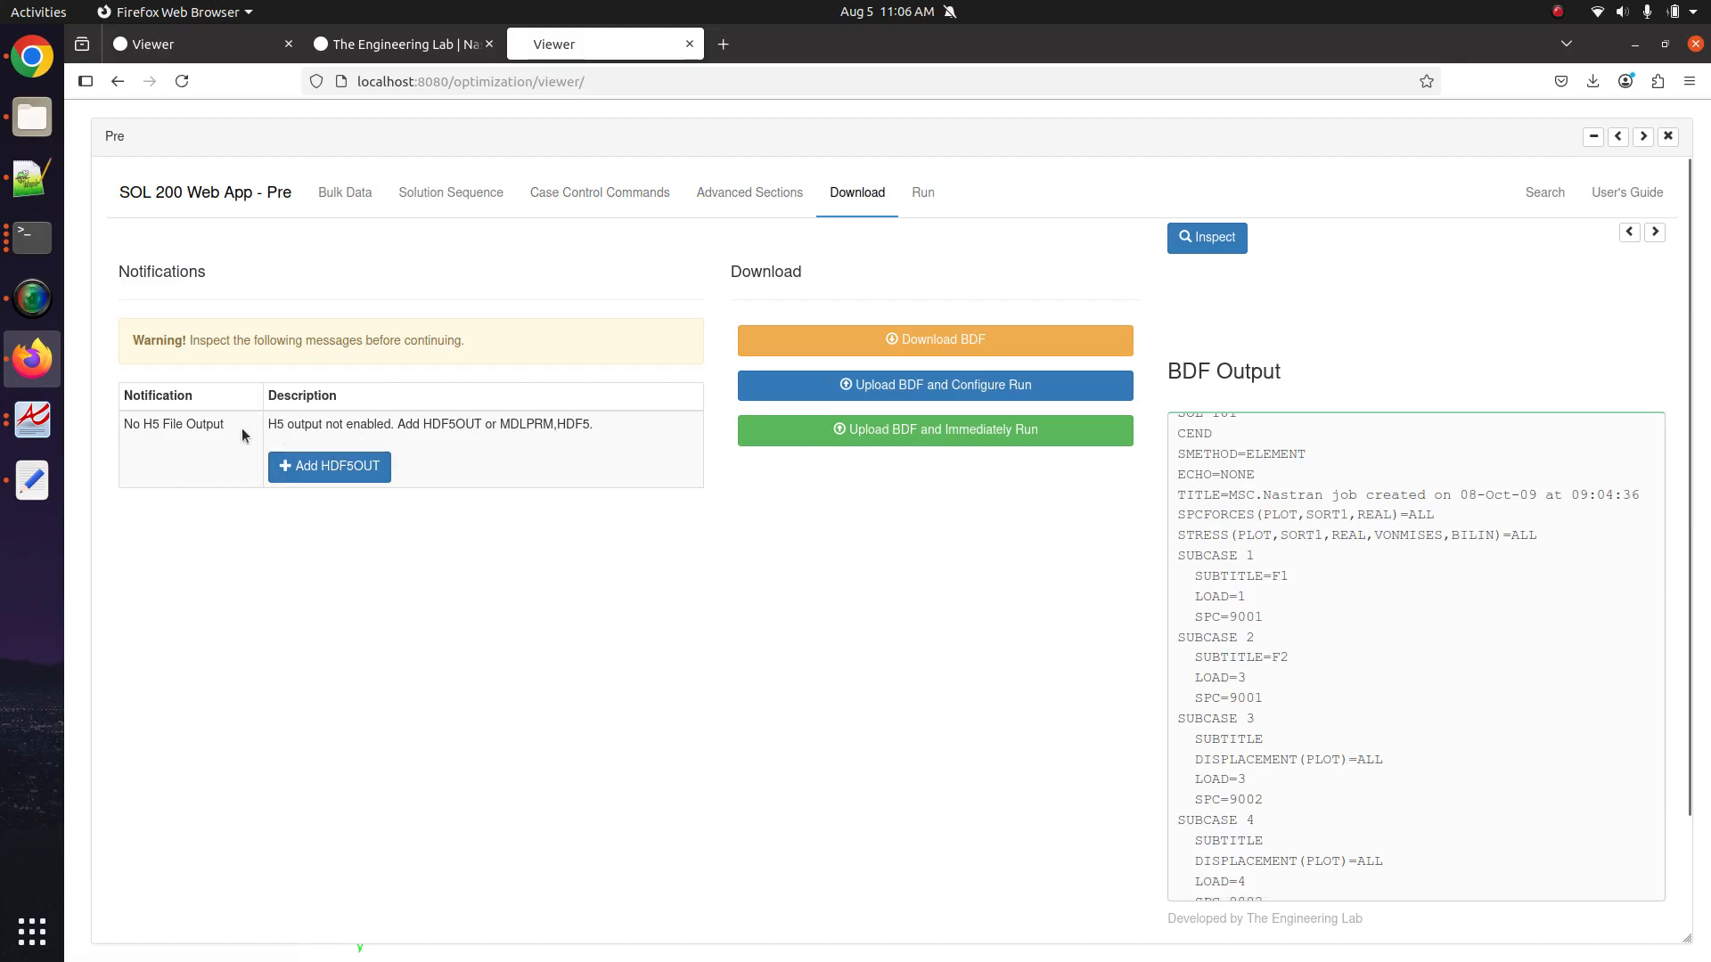
click(360, 473)
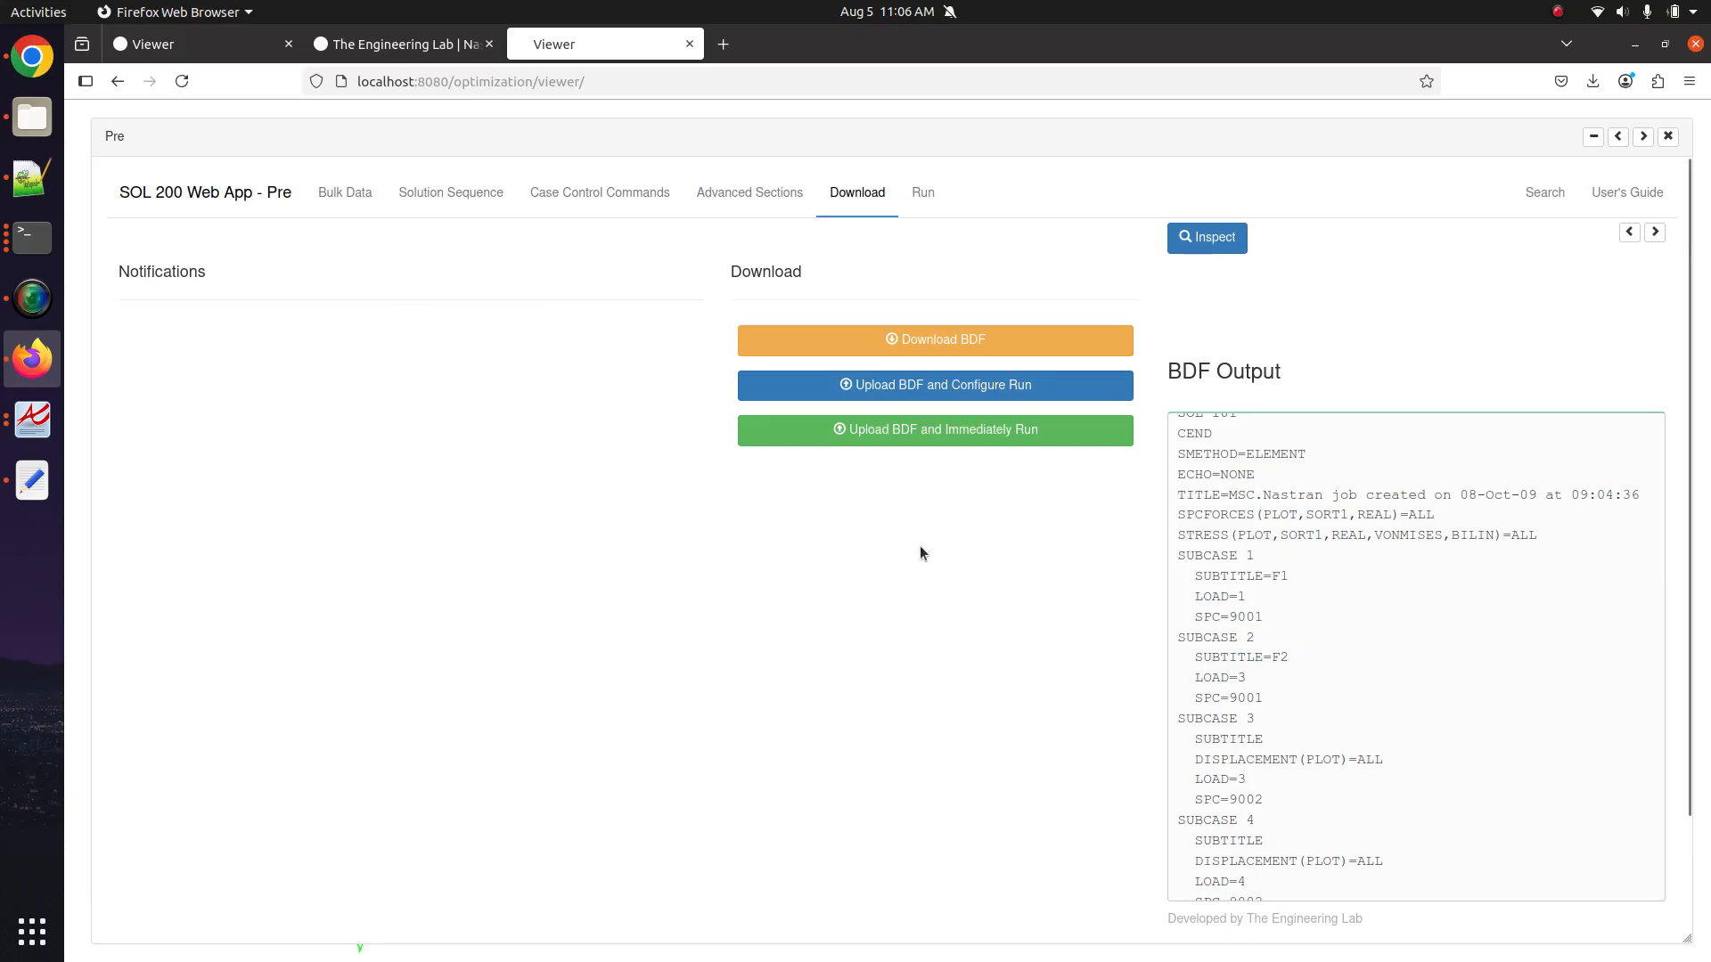
click(971, 437)
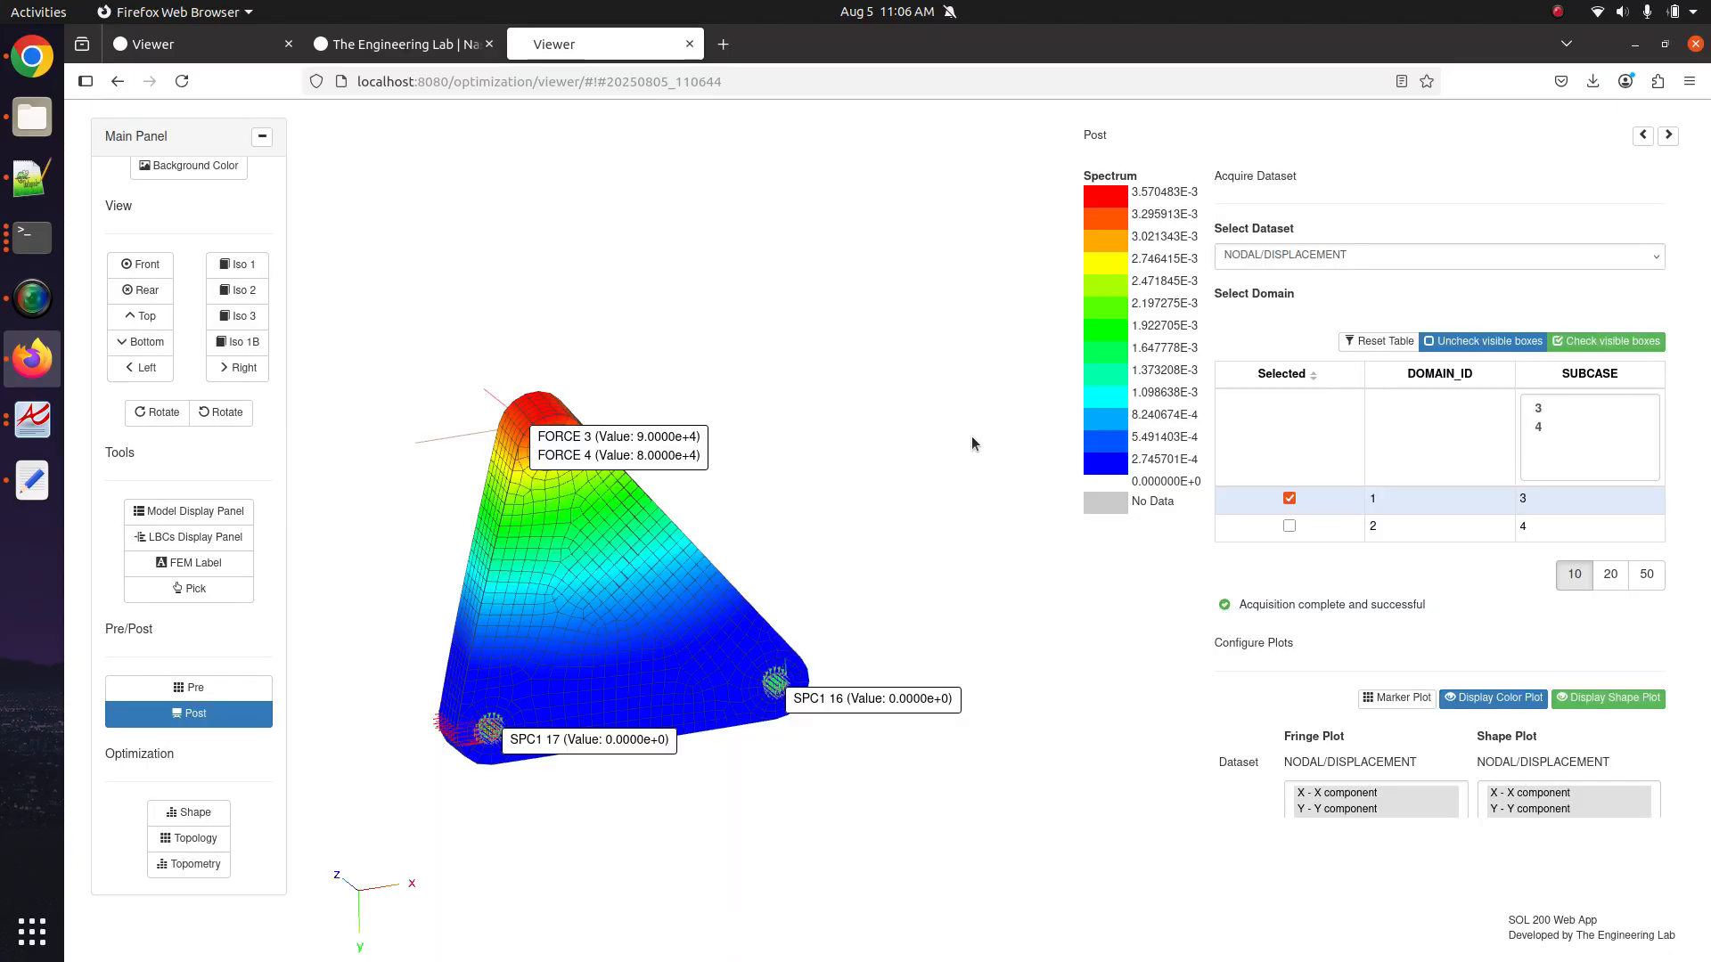
Show subcase 4's displacement fringe, then switch back to subcase 3.
drag(971, 436, 1426, 477)
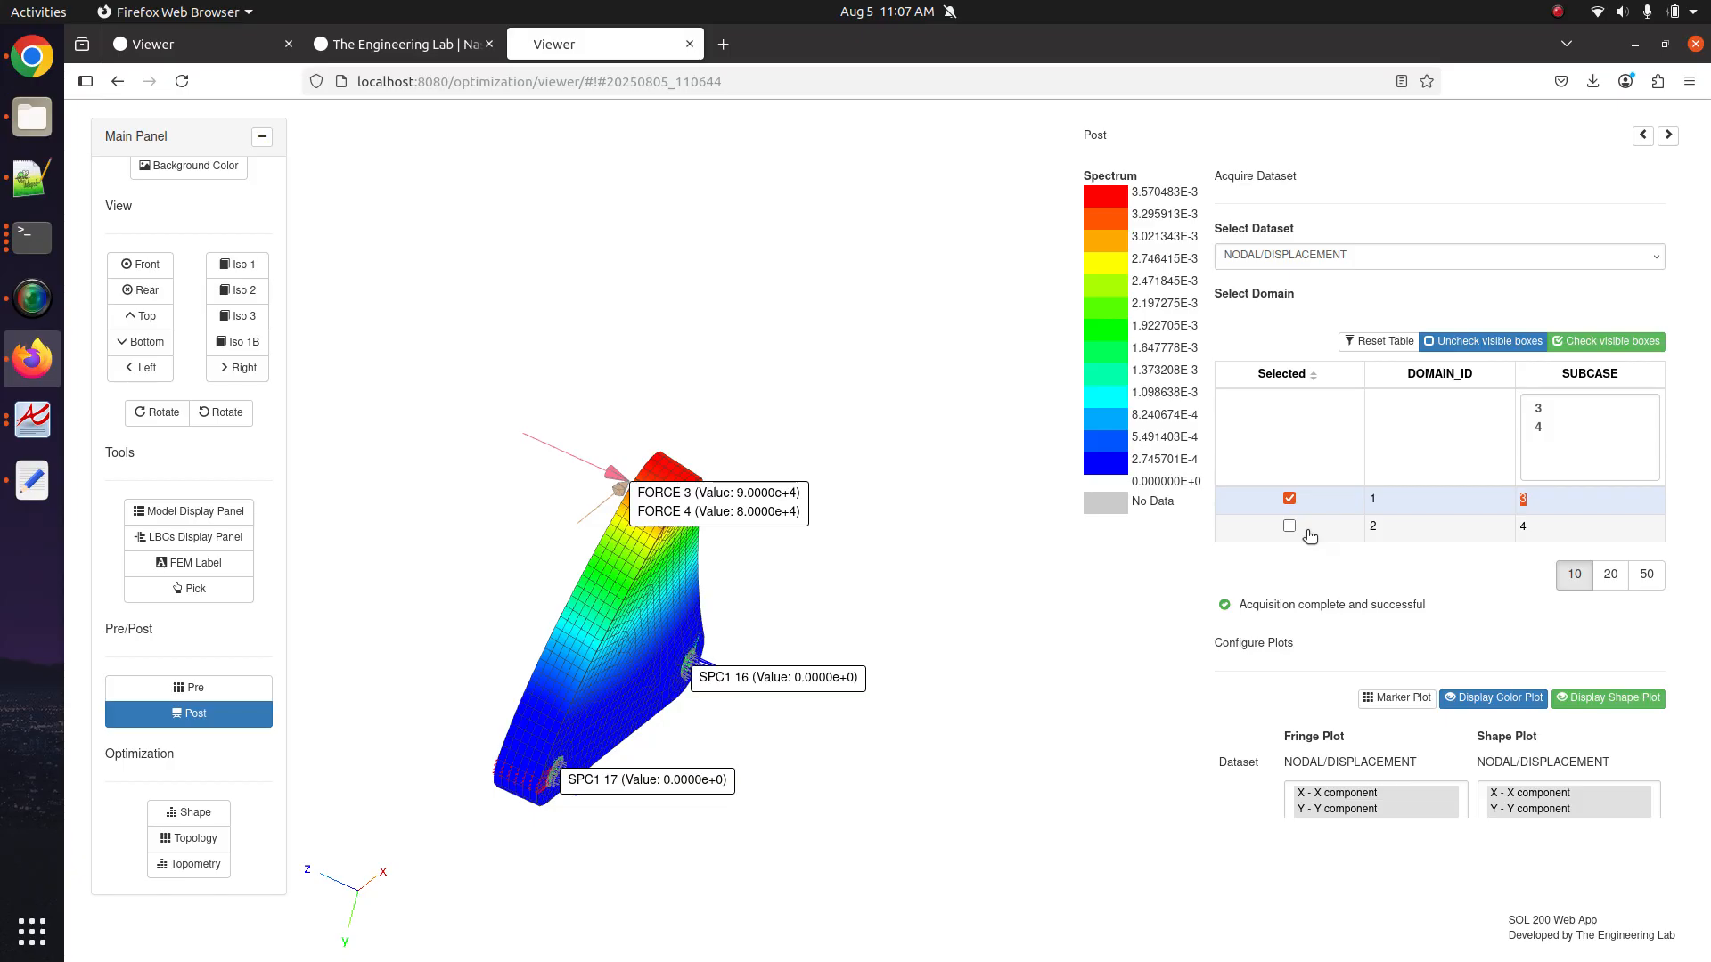
click(1307, 531)
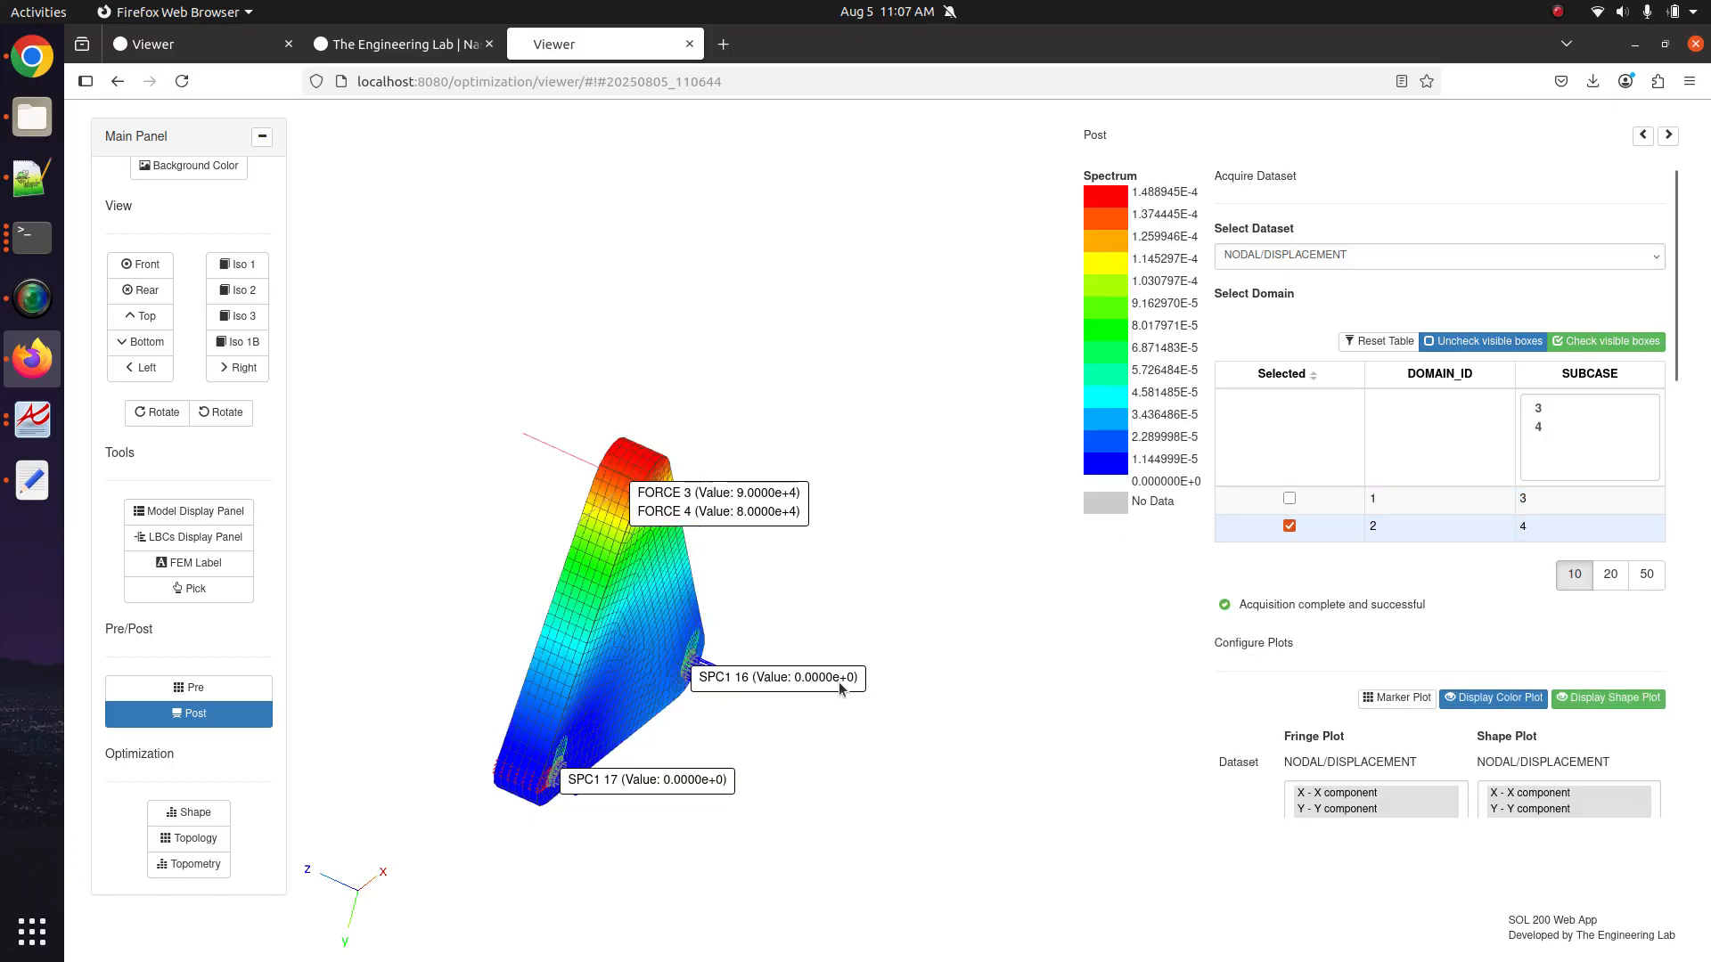
click(1315, 514)
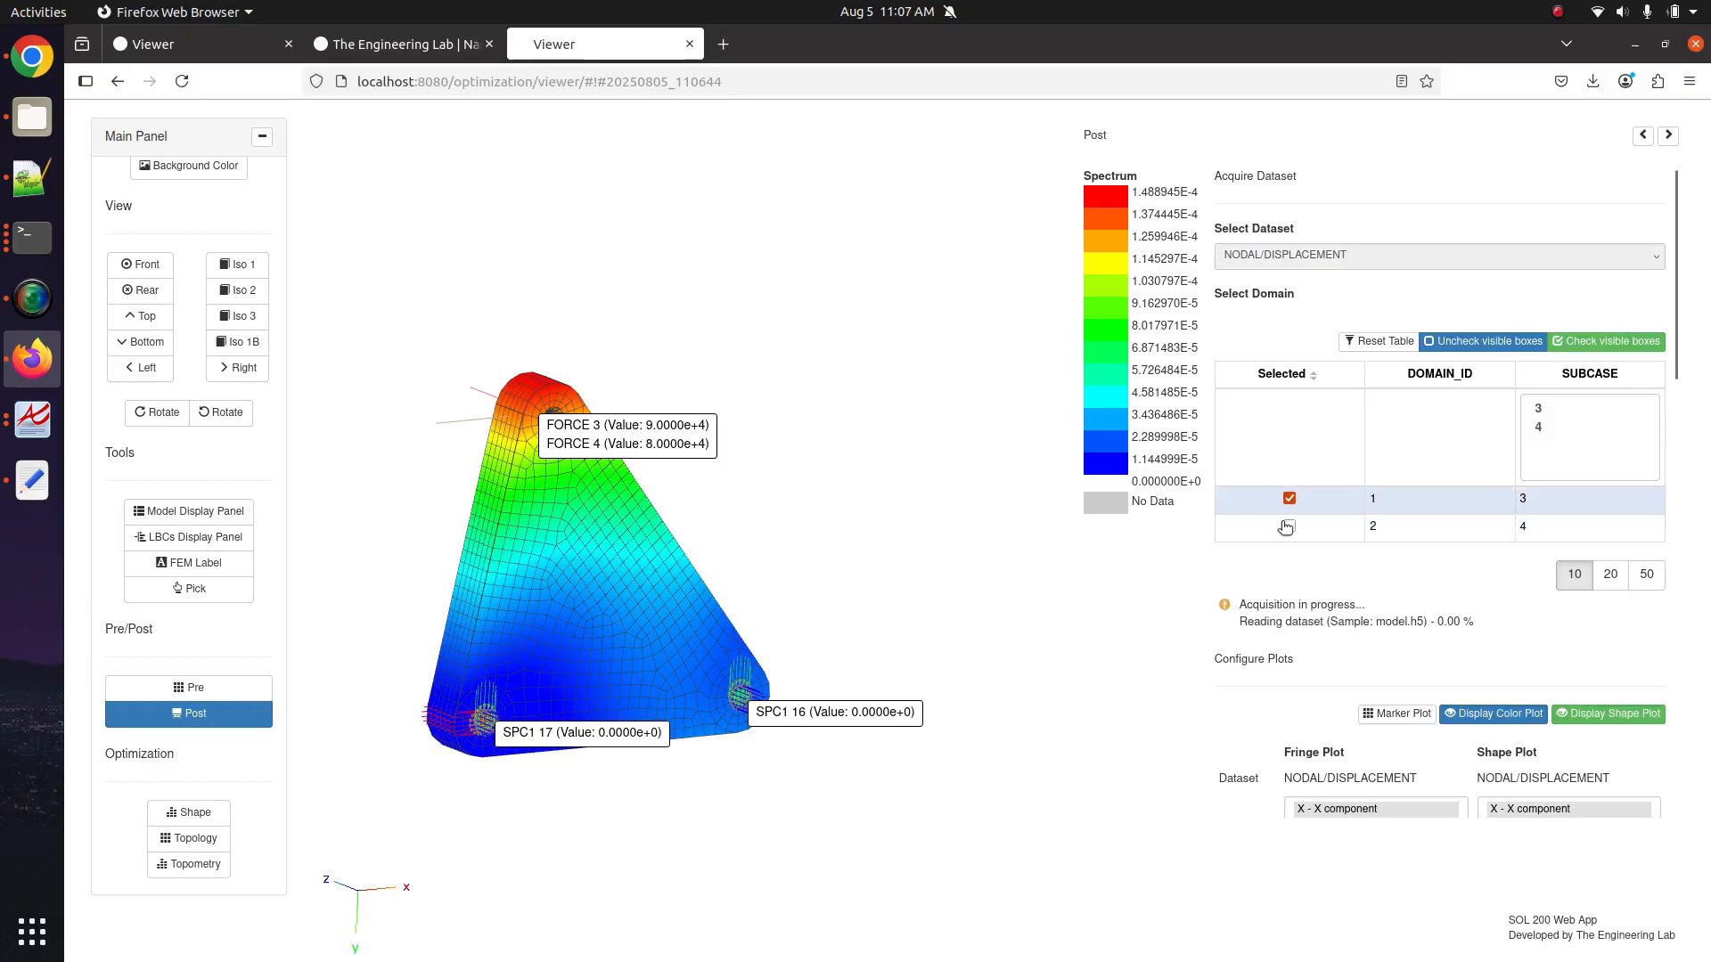
Rotate and zoom to view subcase 3's deformed bracket edge-on.
drag(720, 725, 886, 594)
scroll(886, 594, up, 5)
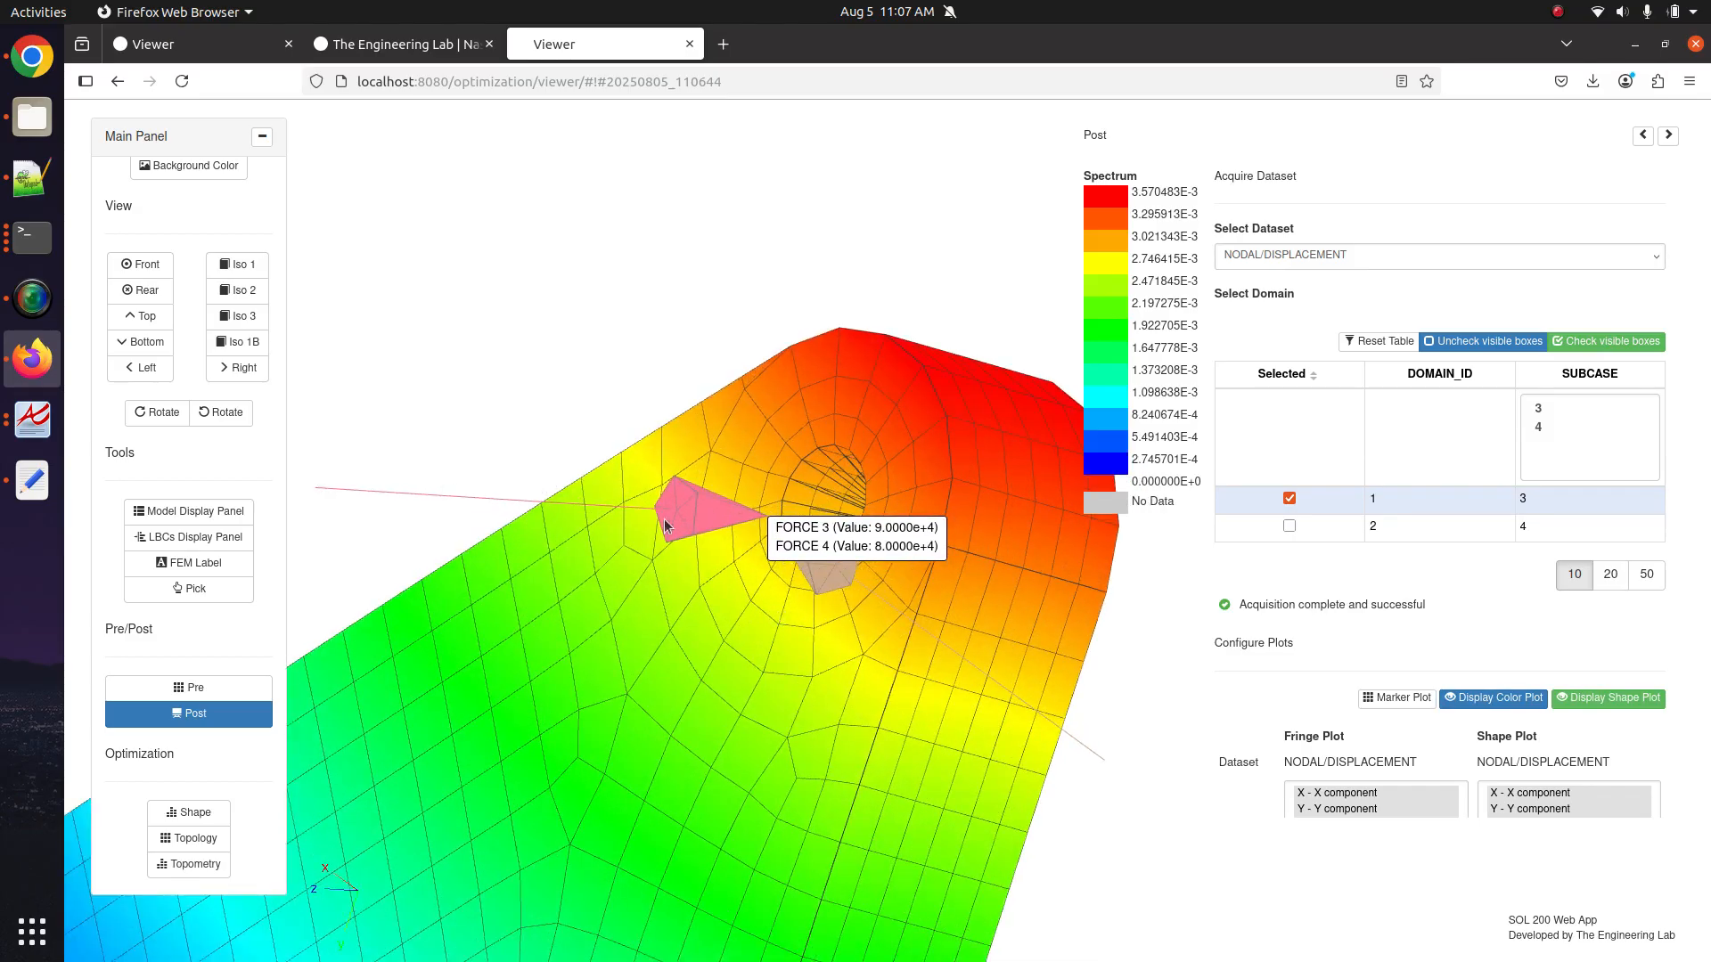
scroll(767, 545, down, 6)
drag(891, 656, 789, 580)
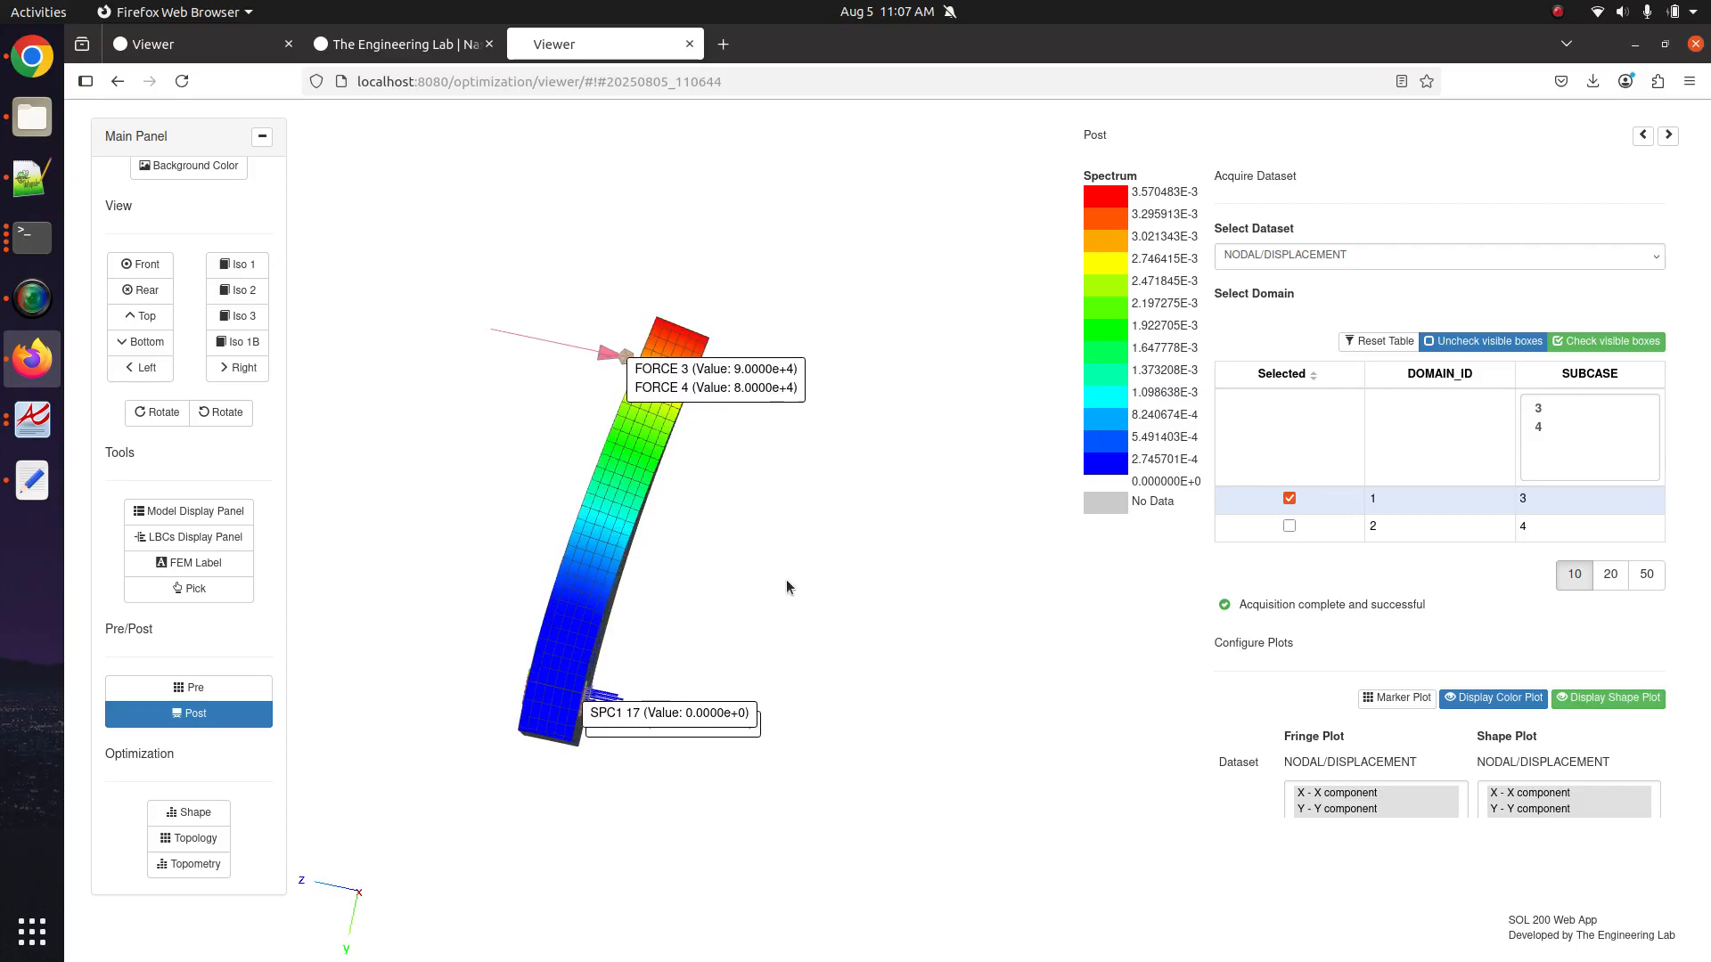
scroll(565, 496, up, 4)
scroll(1623, 335, down, 4)
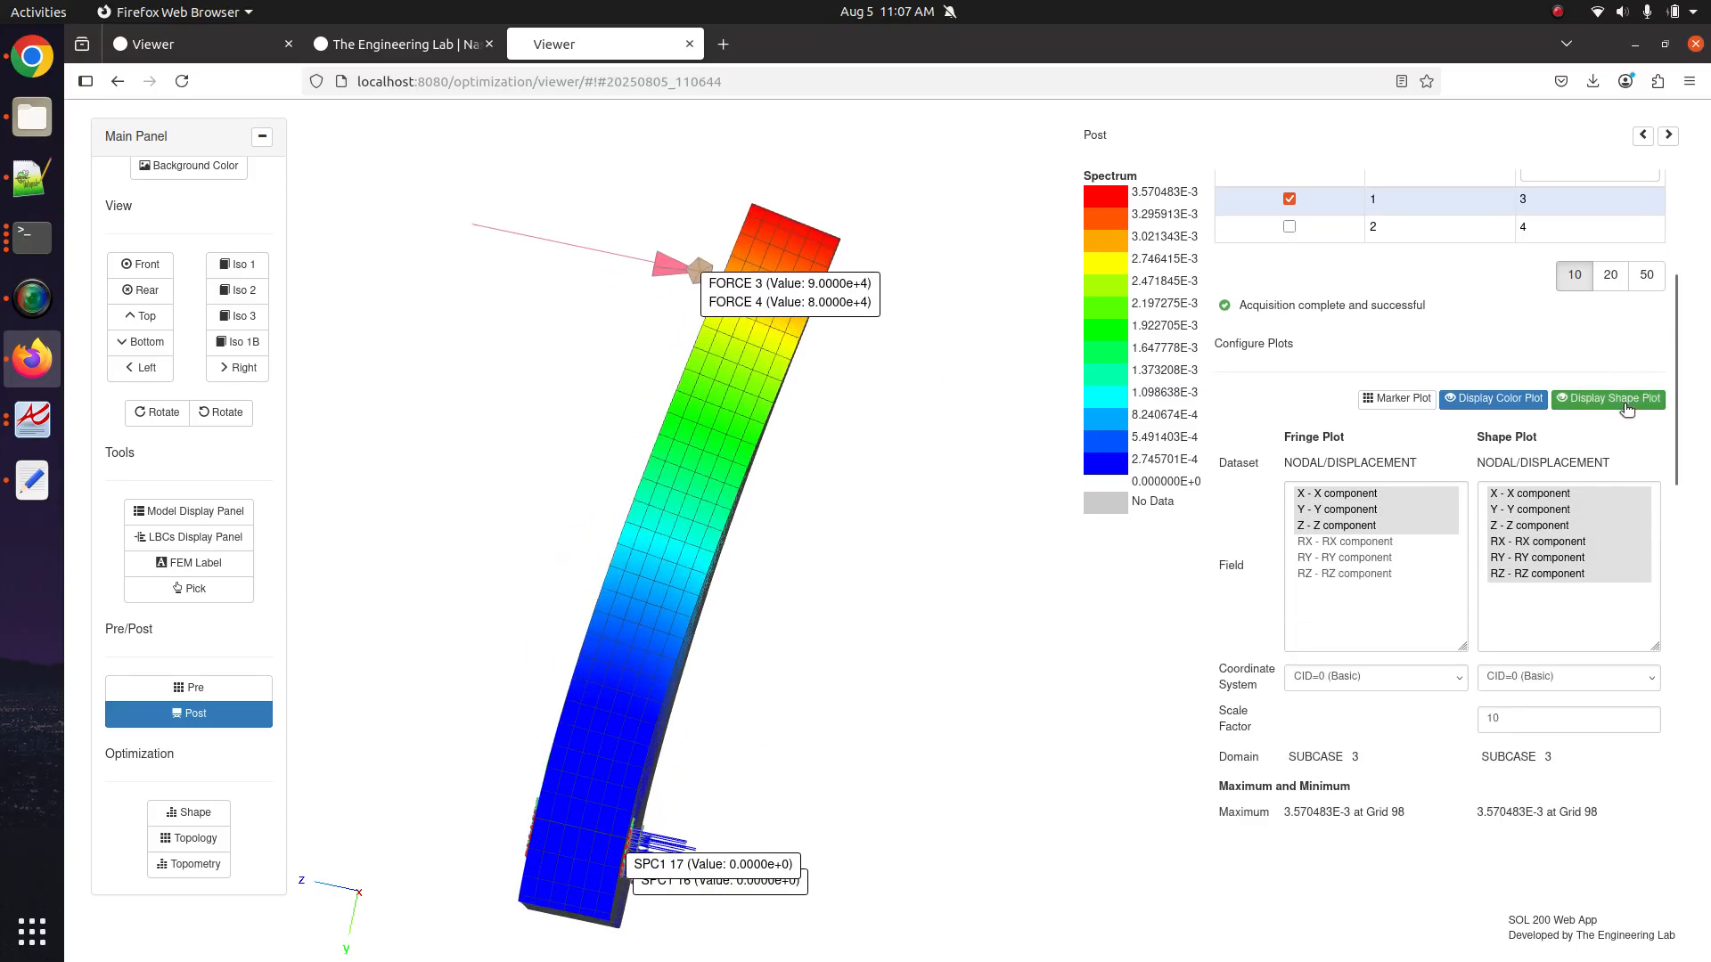
Toggle the deformed shape plot off and on, leaving it displayed.
click(1595, 408)
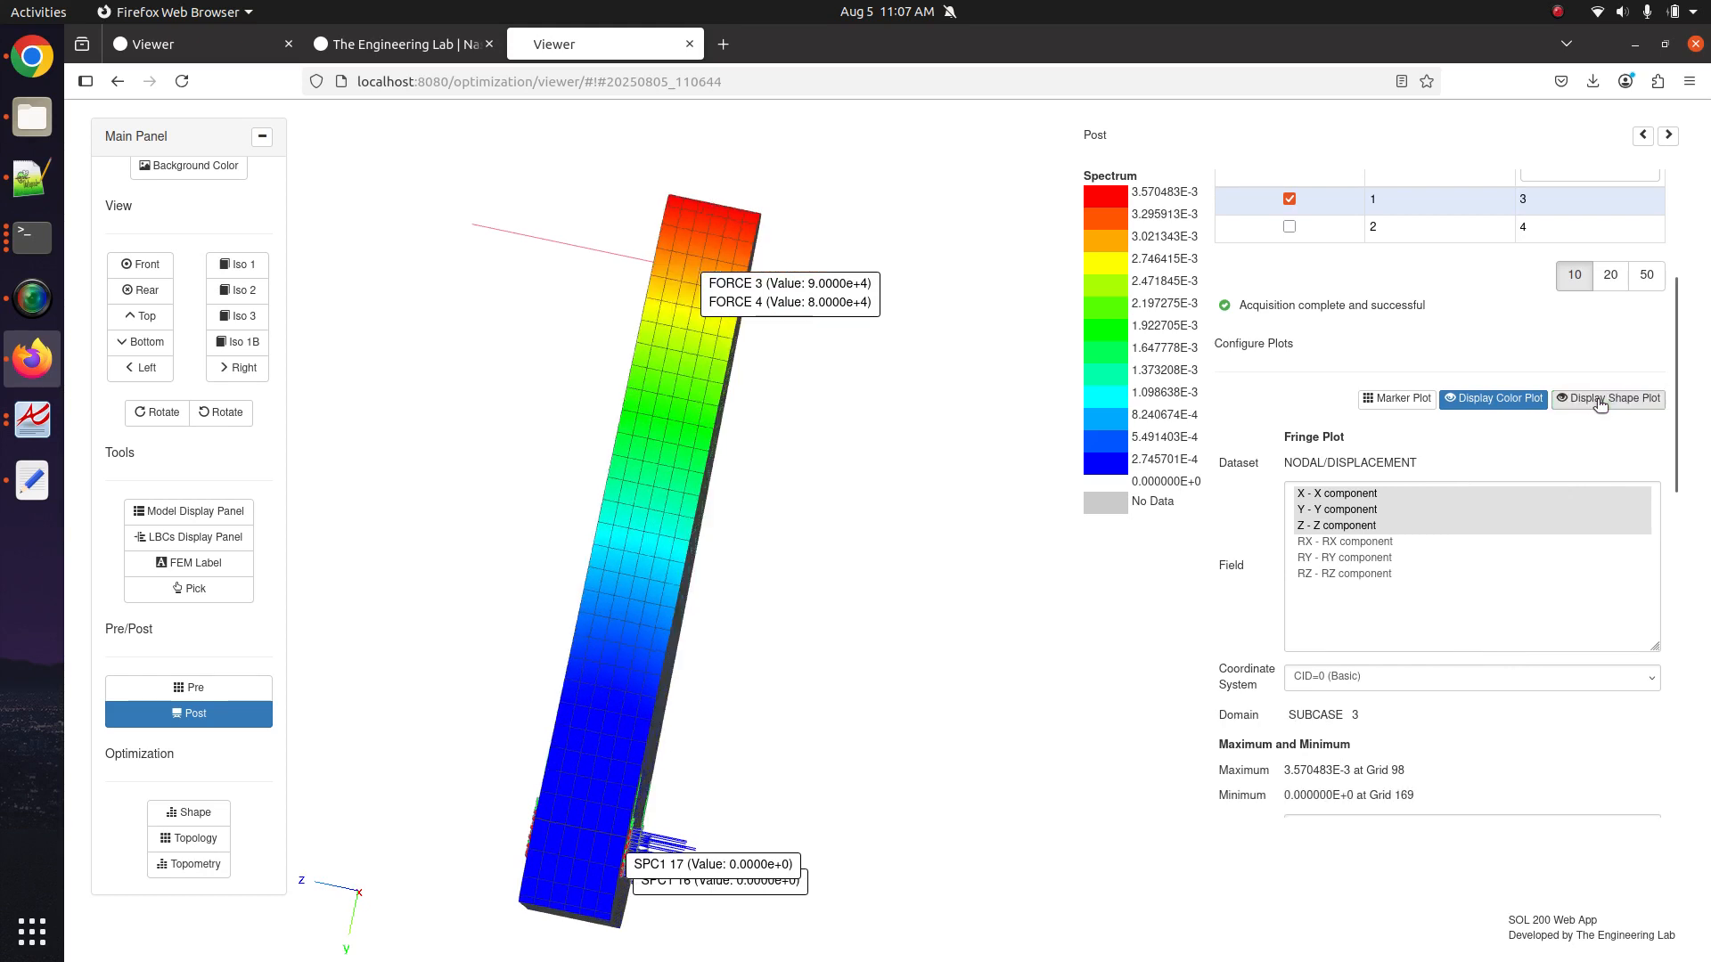
click(1599, 403)
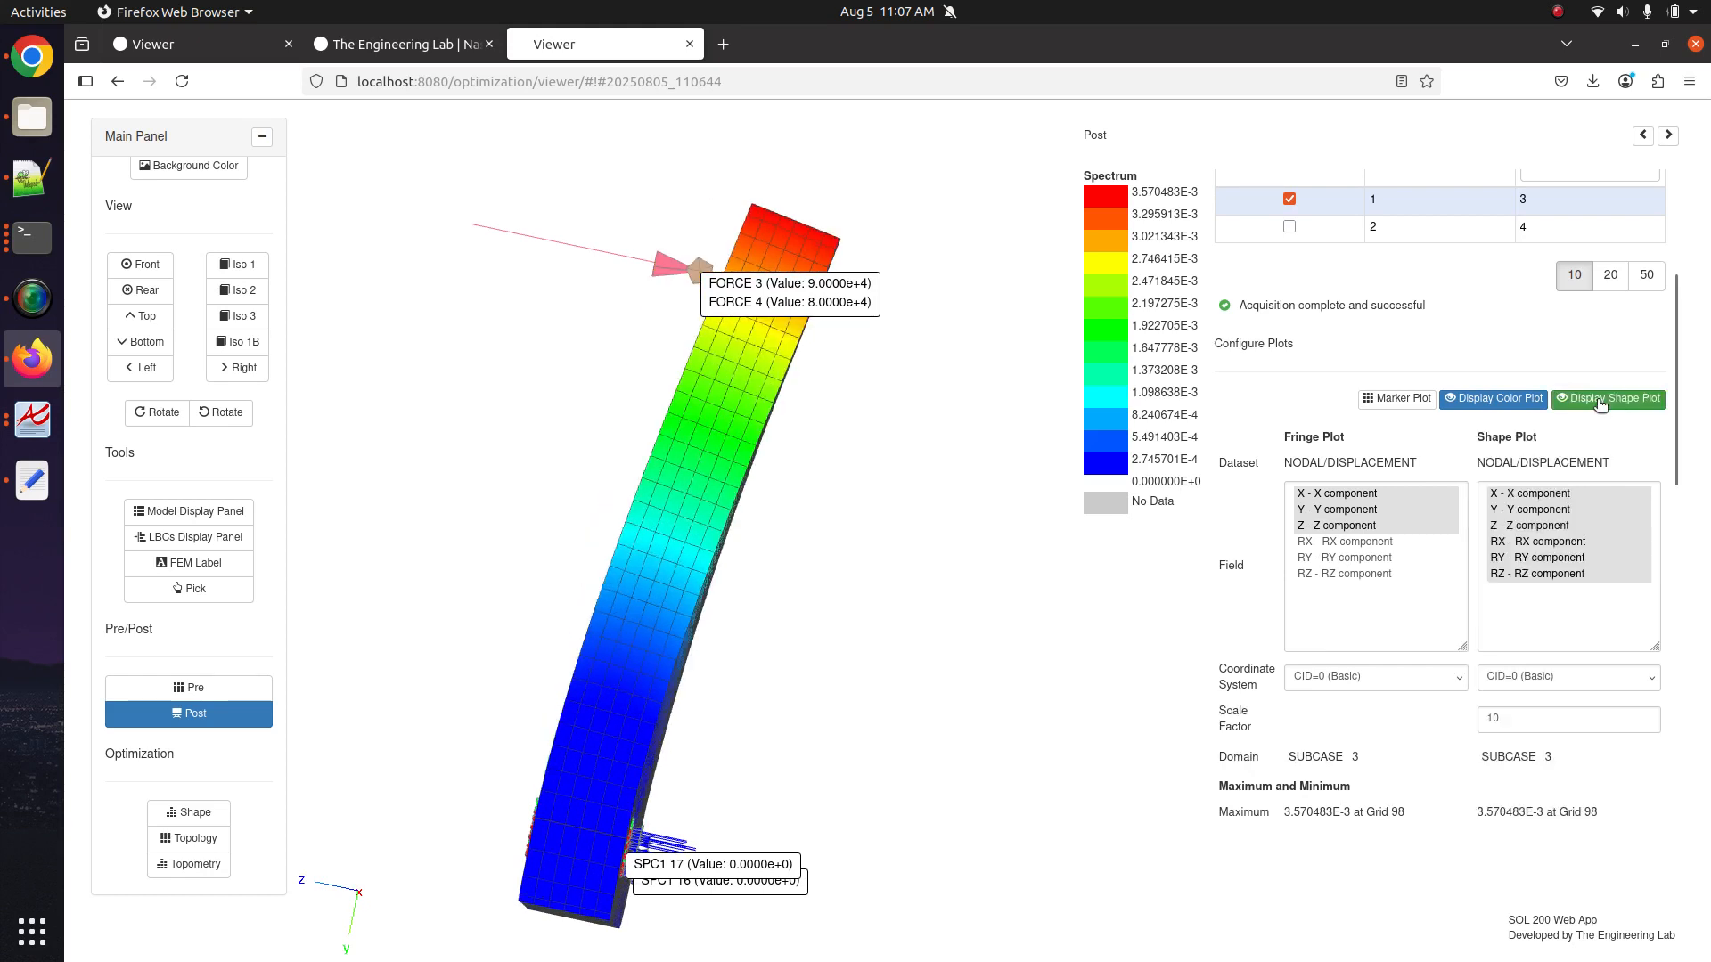
click(1599, 403)
click(1600, 402)
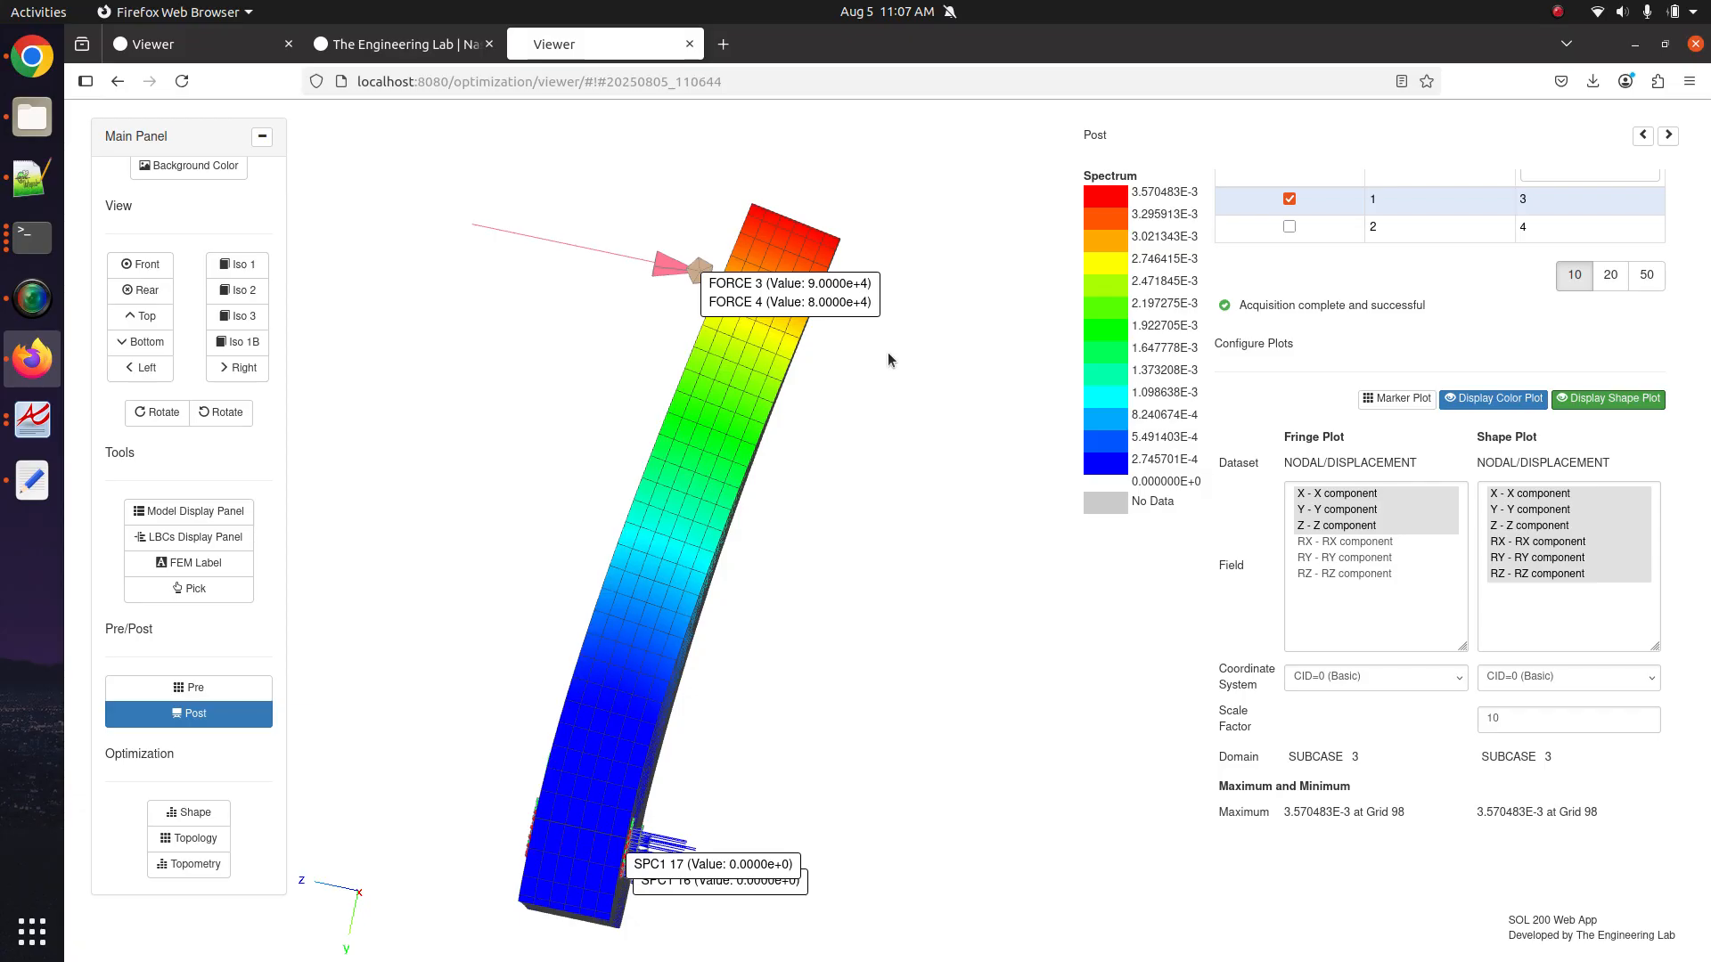
click(1580, 401)
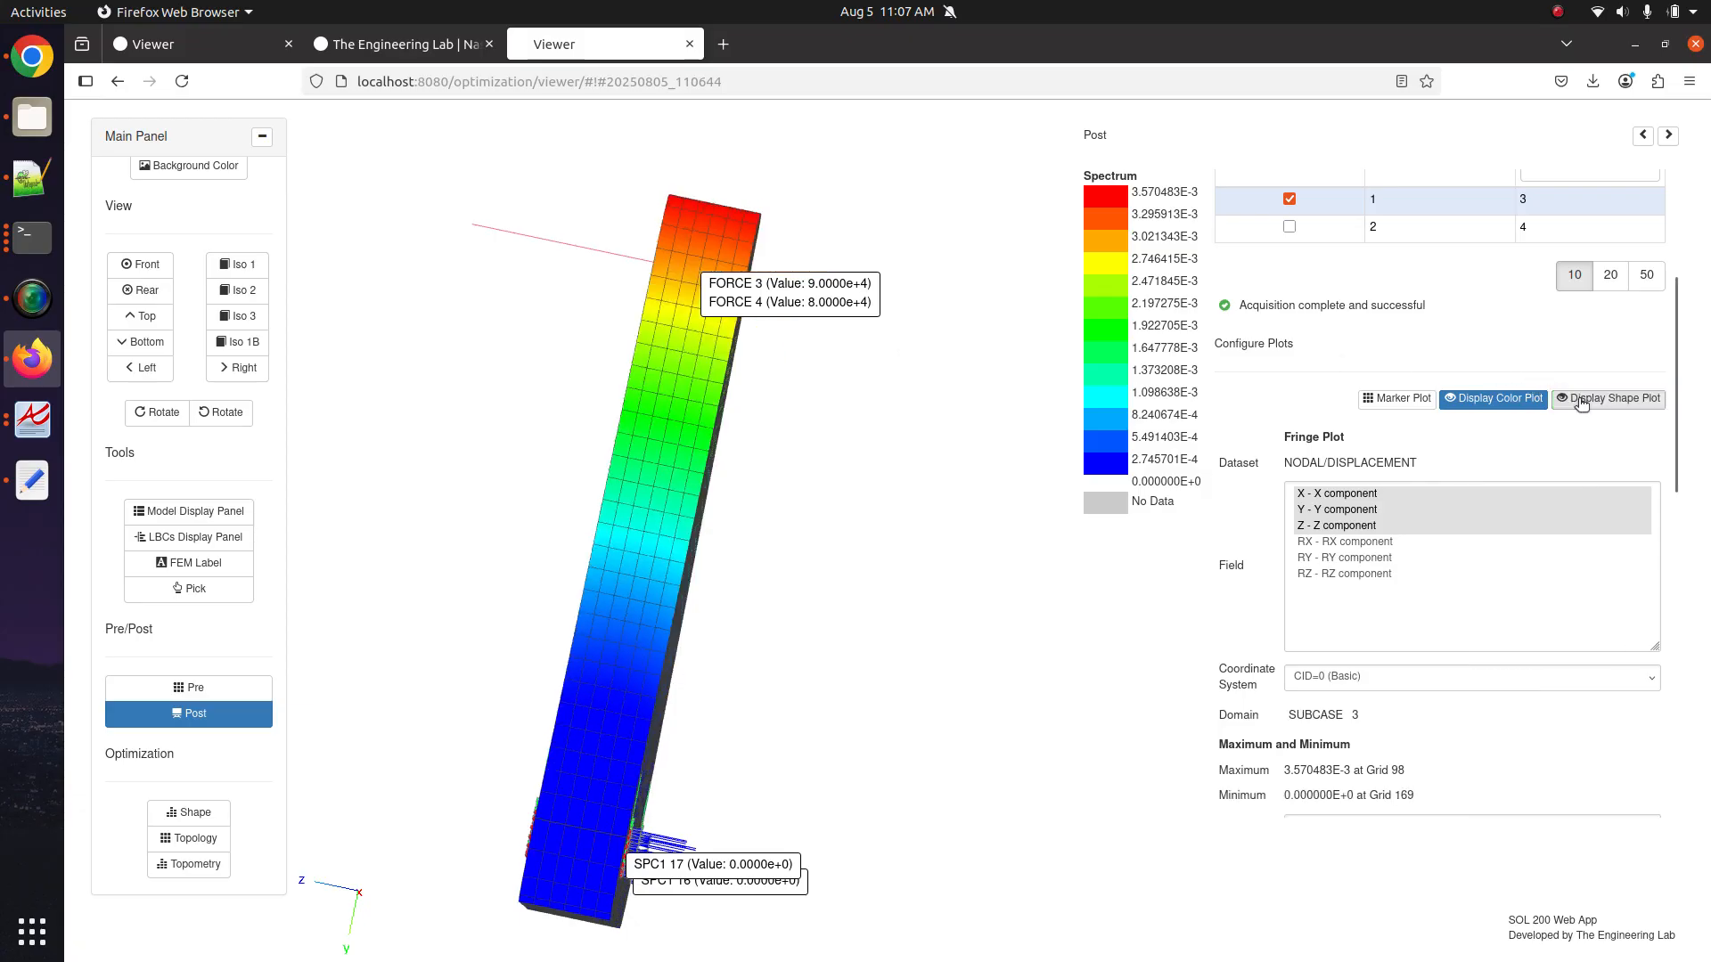
click(1580, 401)
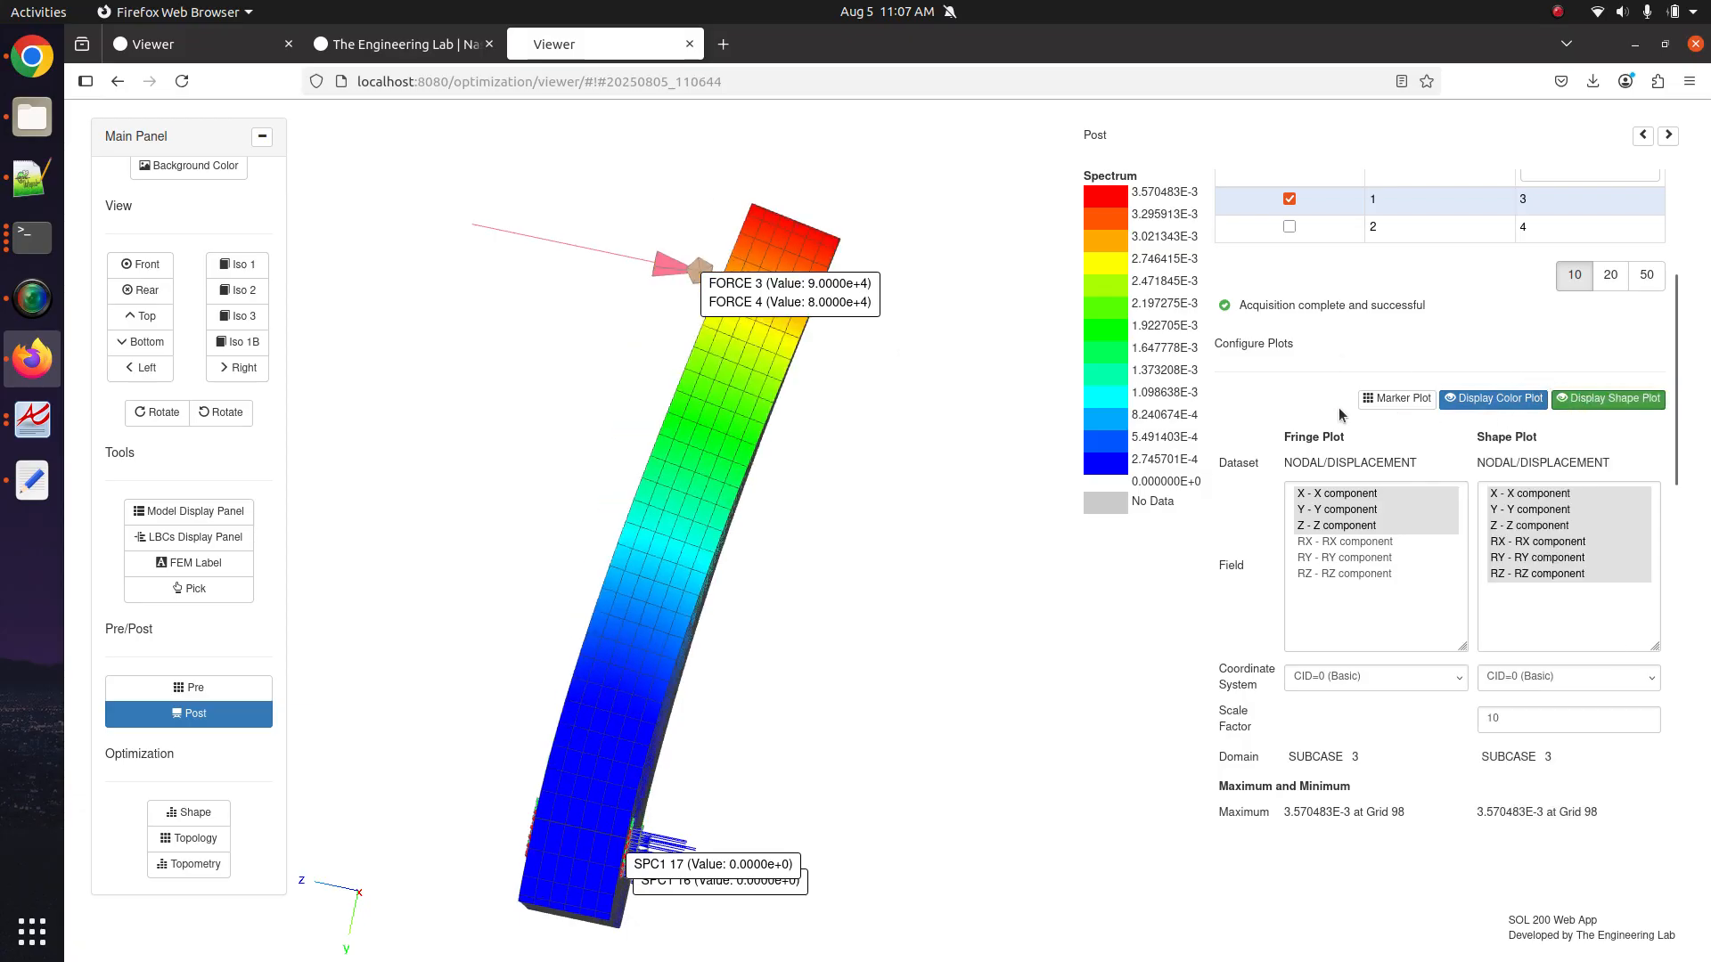
View the bracket from the front and switch the fringe to subcase 4 (DOMAIN_ID 2).
scroll(1339, 415, up, 3)
click(140, 264)
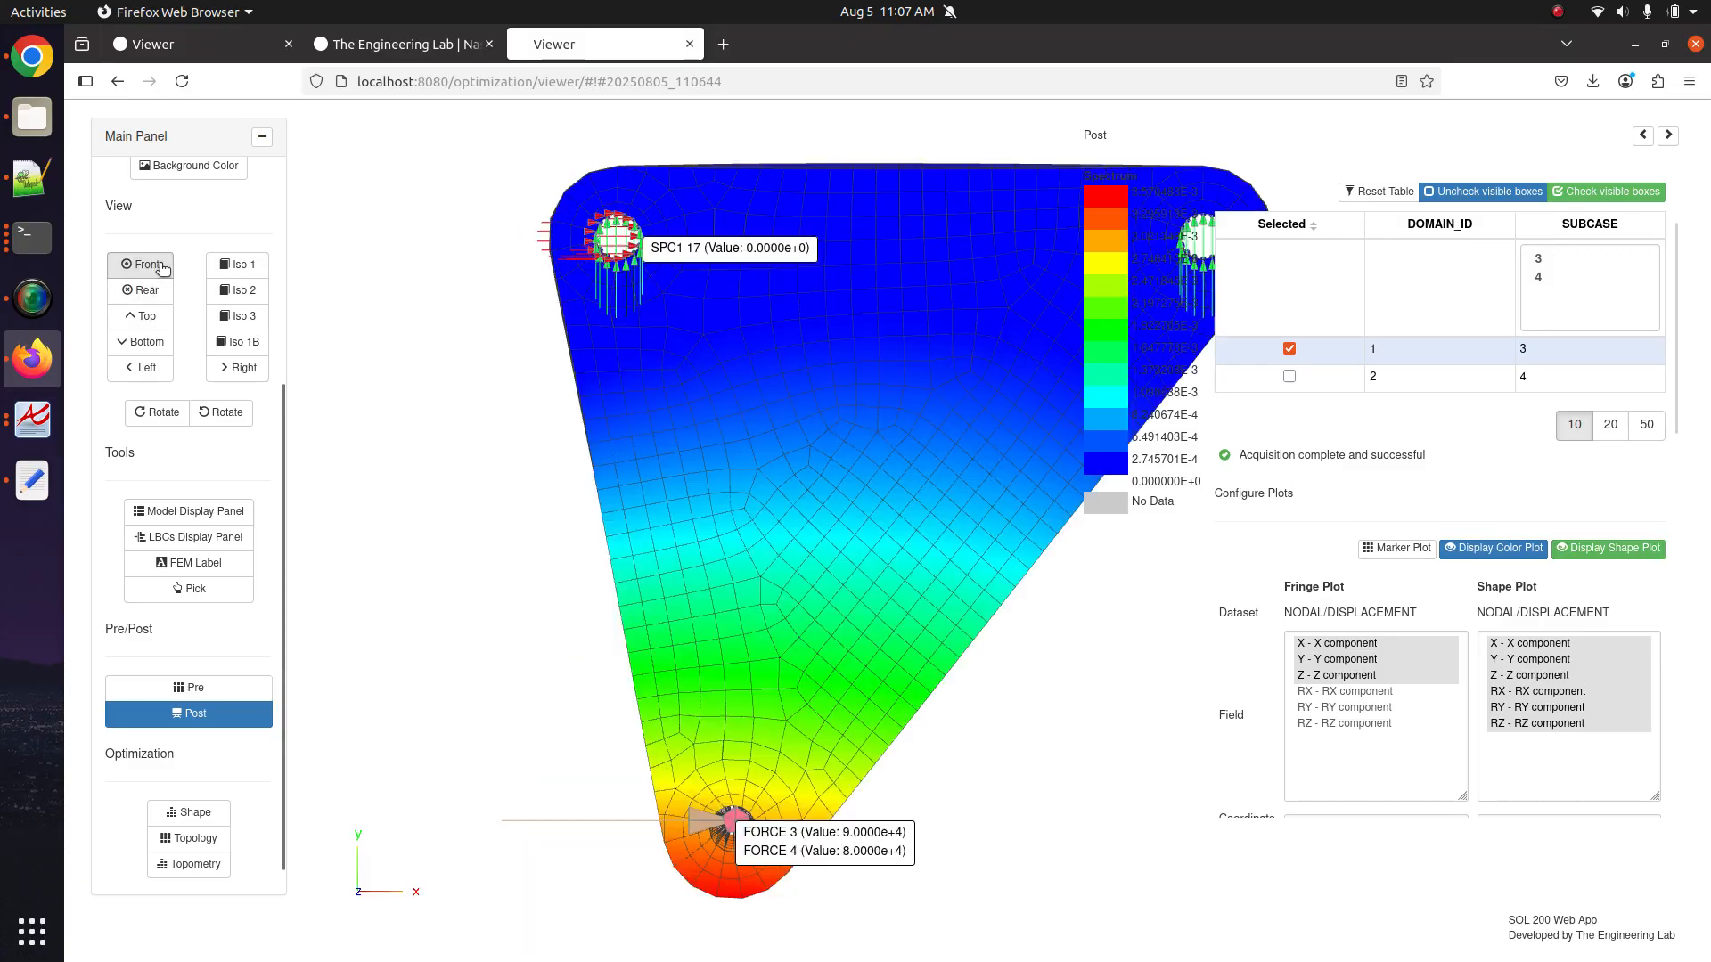
scroll(636, 446, up, 2)
scroll(636, 446, down, 2)
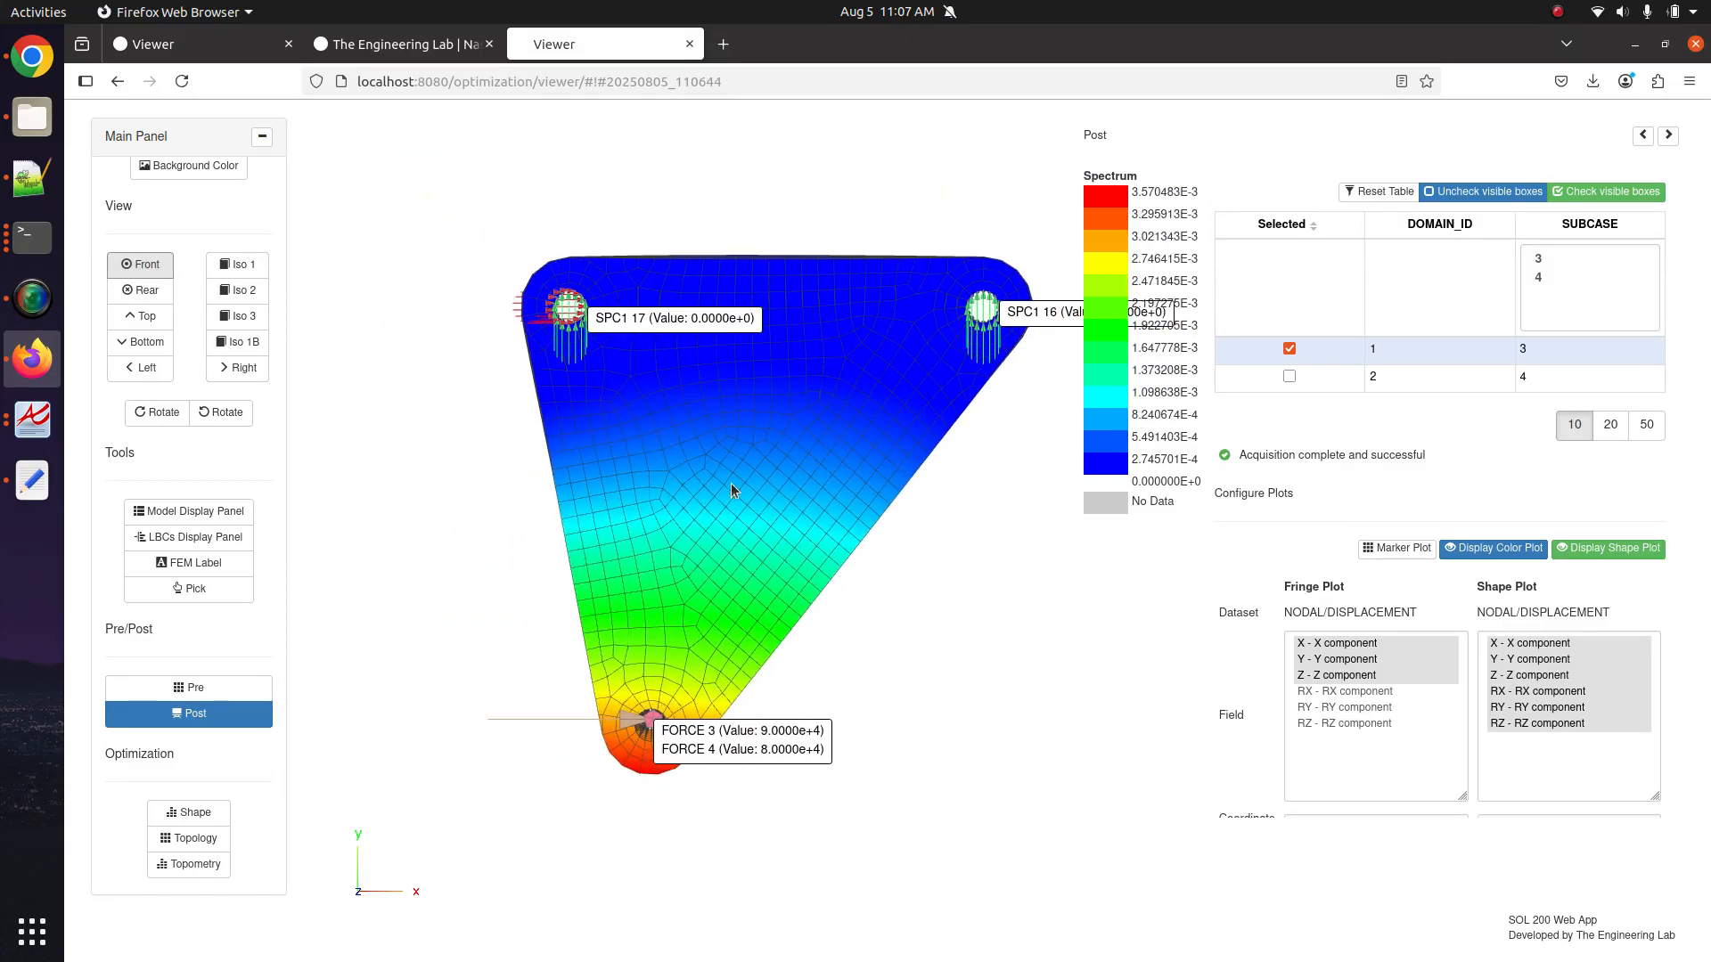
scroll(1362, 406, up, 3)
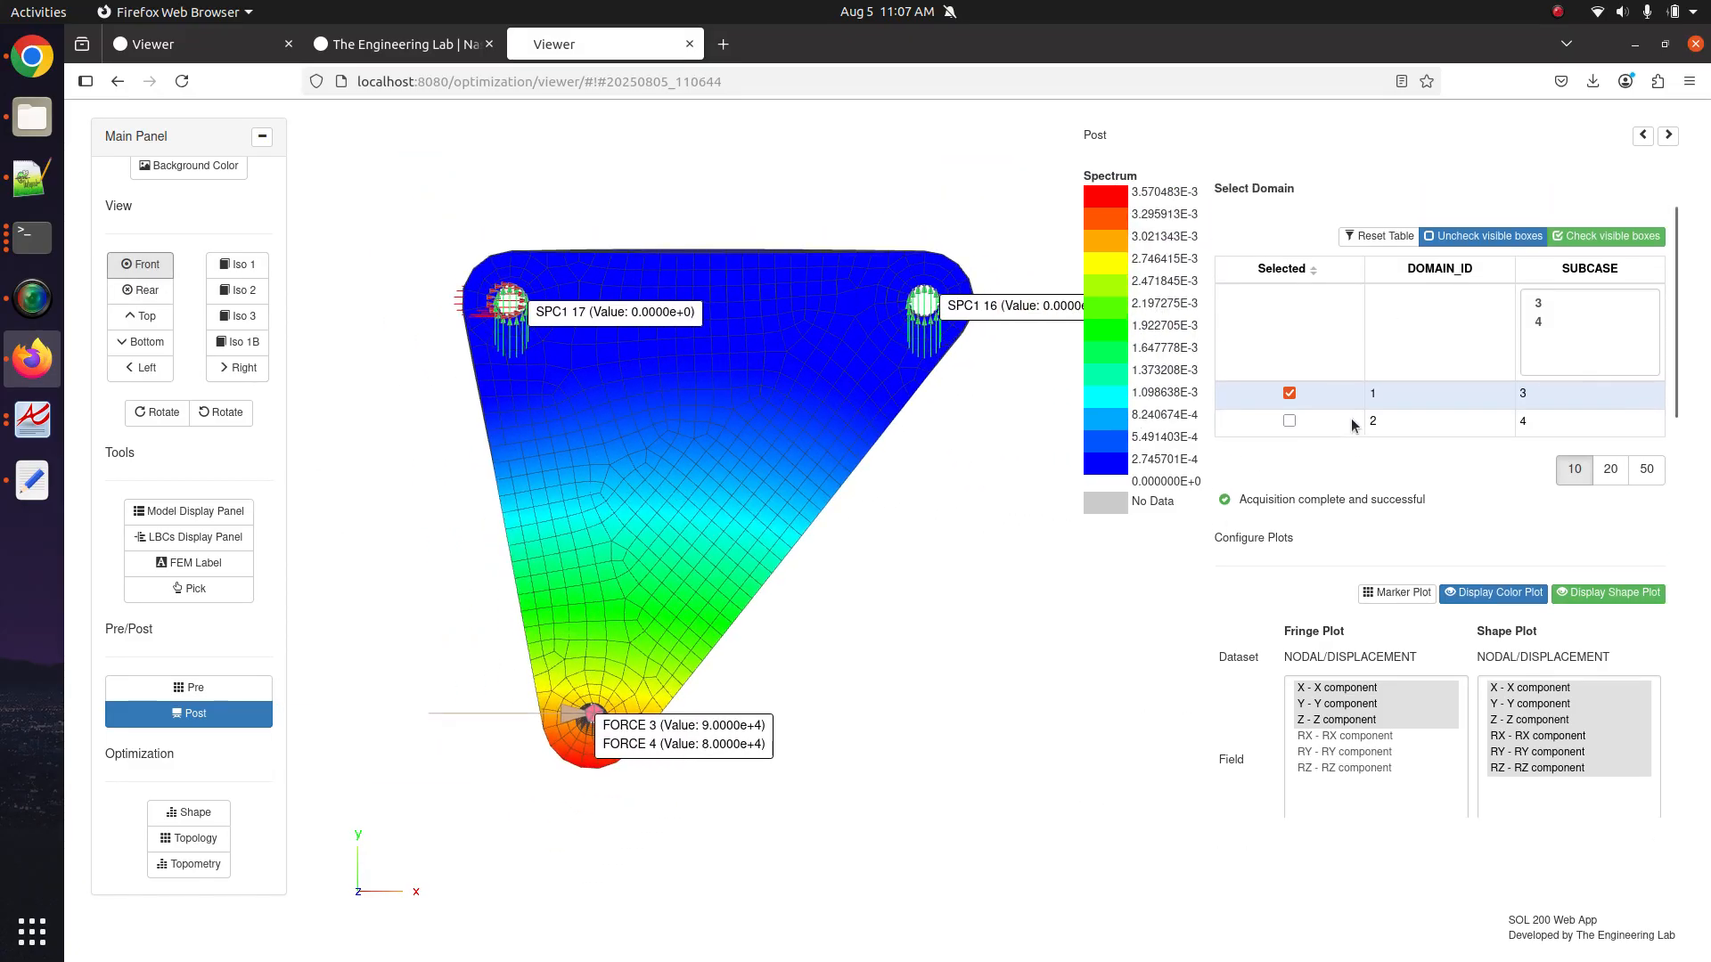
click(1313, 530)
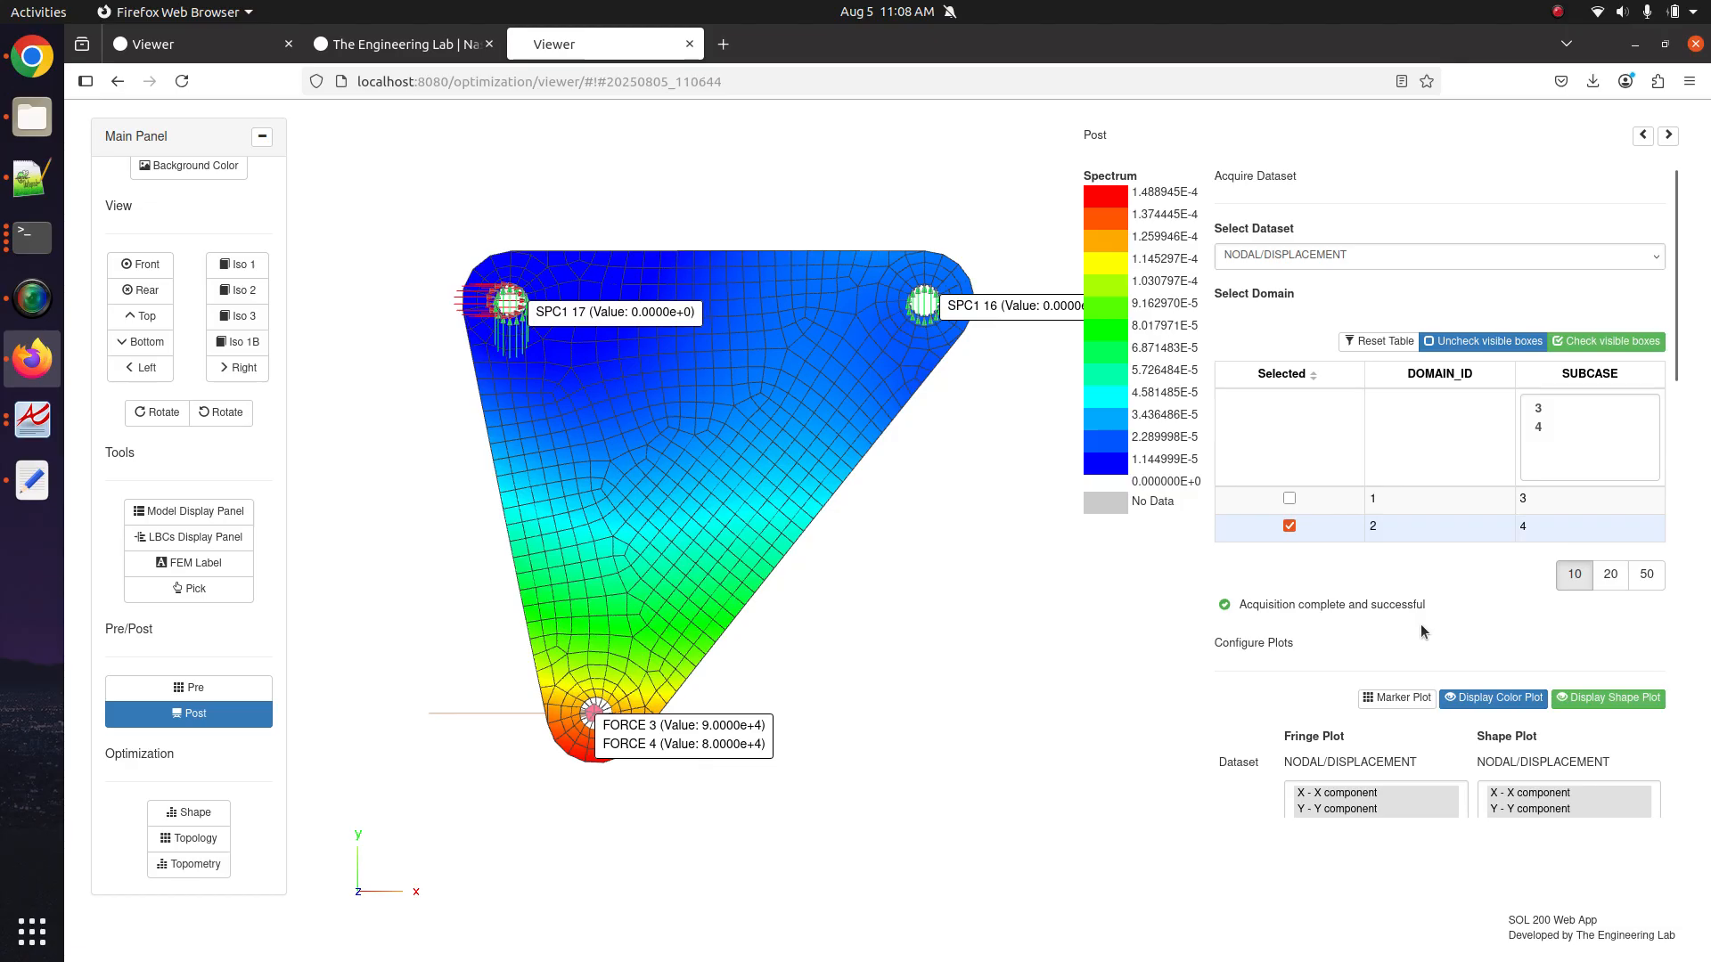
Display the deformed shape plot and set its scale factor to 100.
scroll(1420, 631, down, 4)
click(1579, 403)
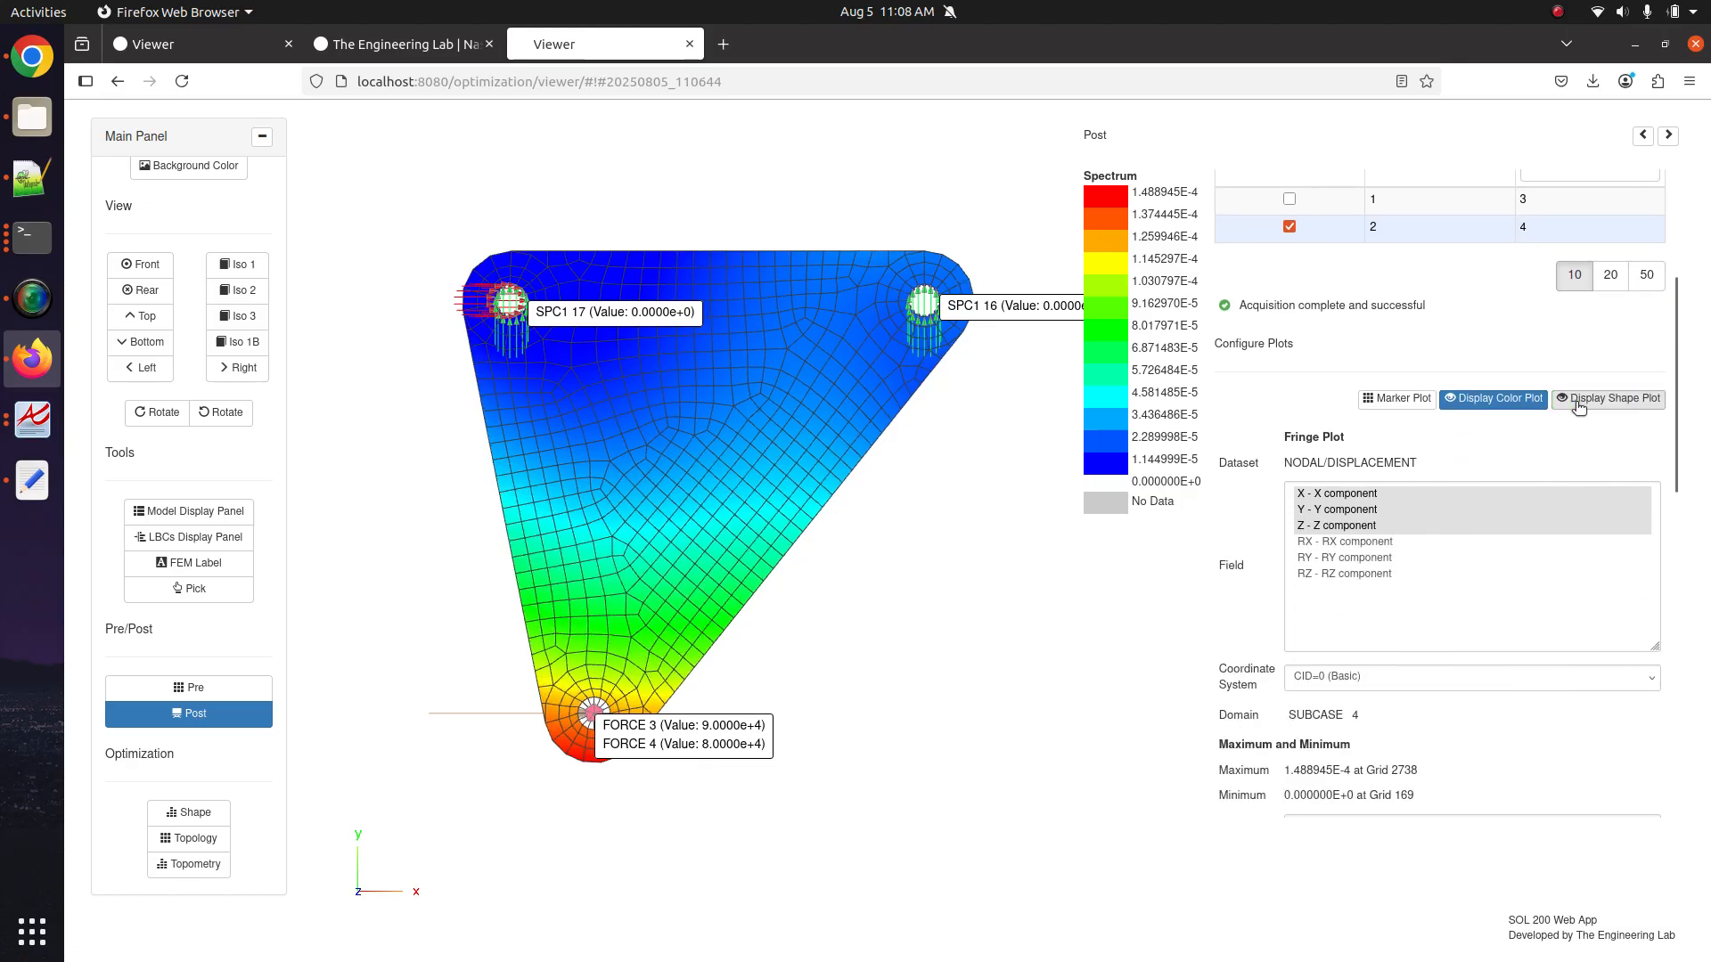
click(1578, 403)
click(1578, 403)
click(1578, 403)
click(1578, 403)
click(1578, 402)
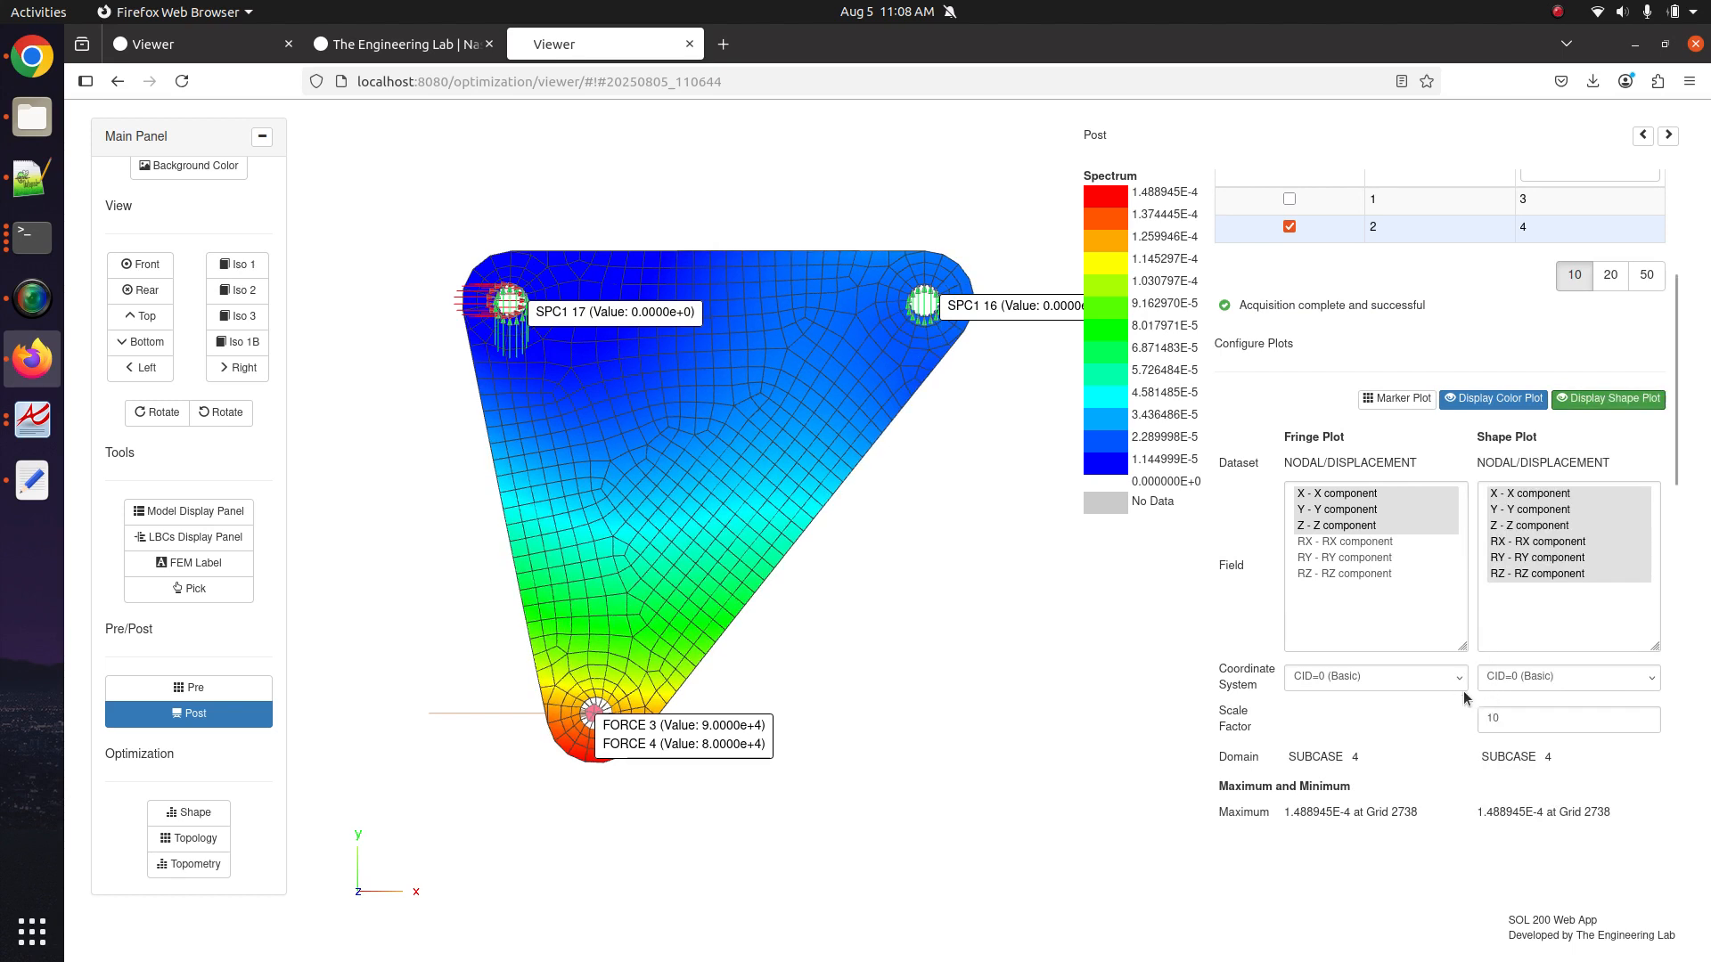
click(1522, 718)
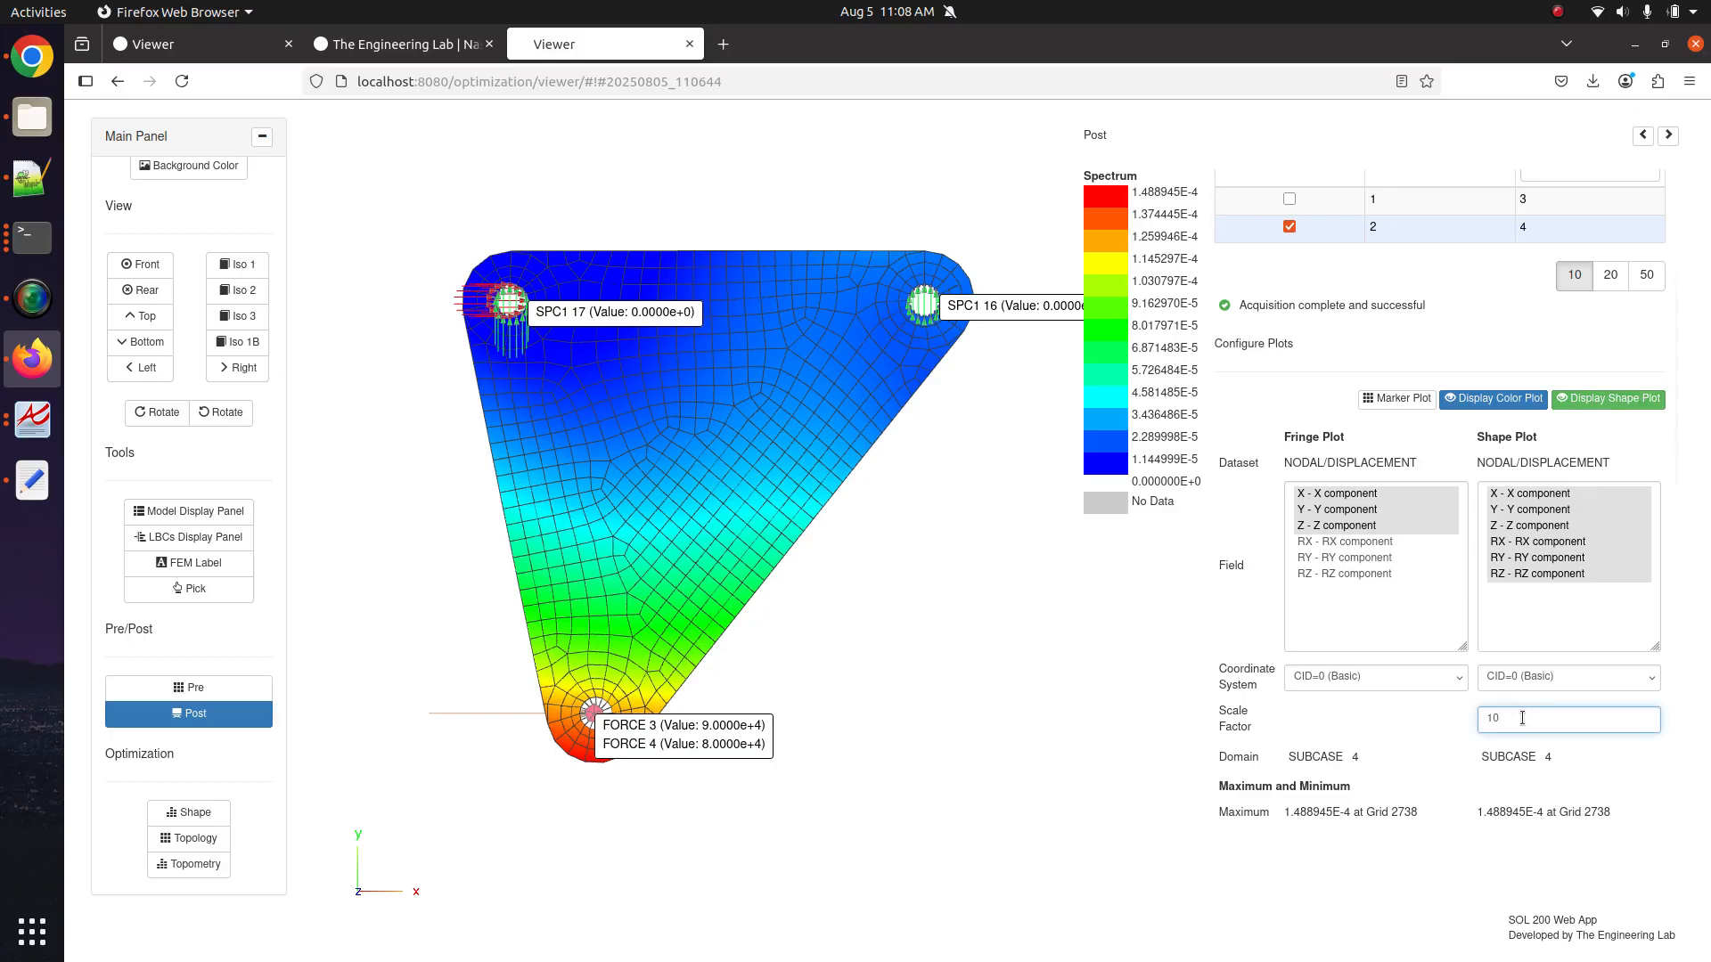
key(Return)
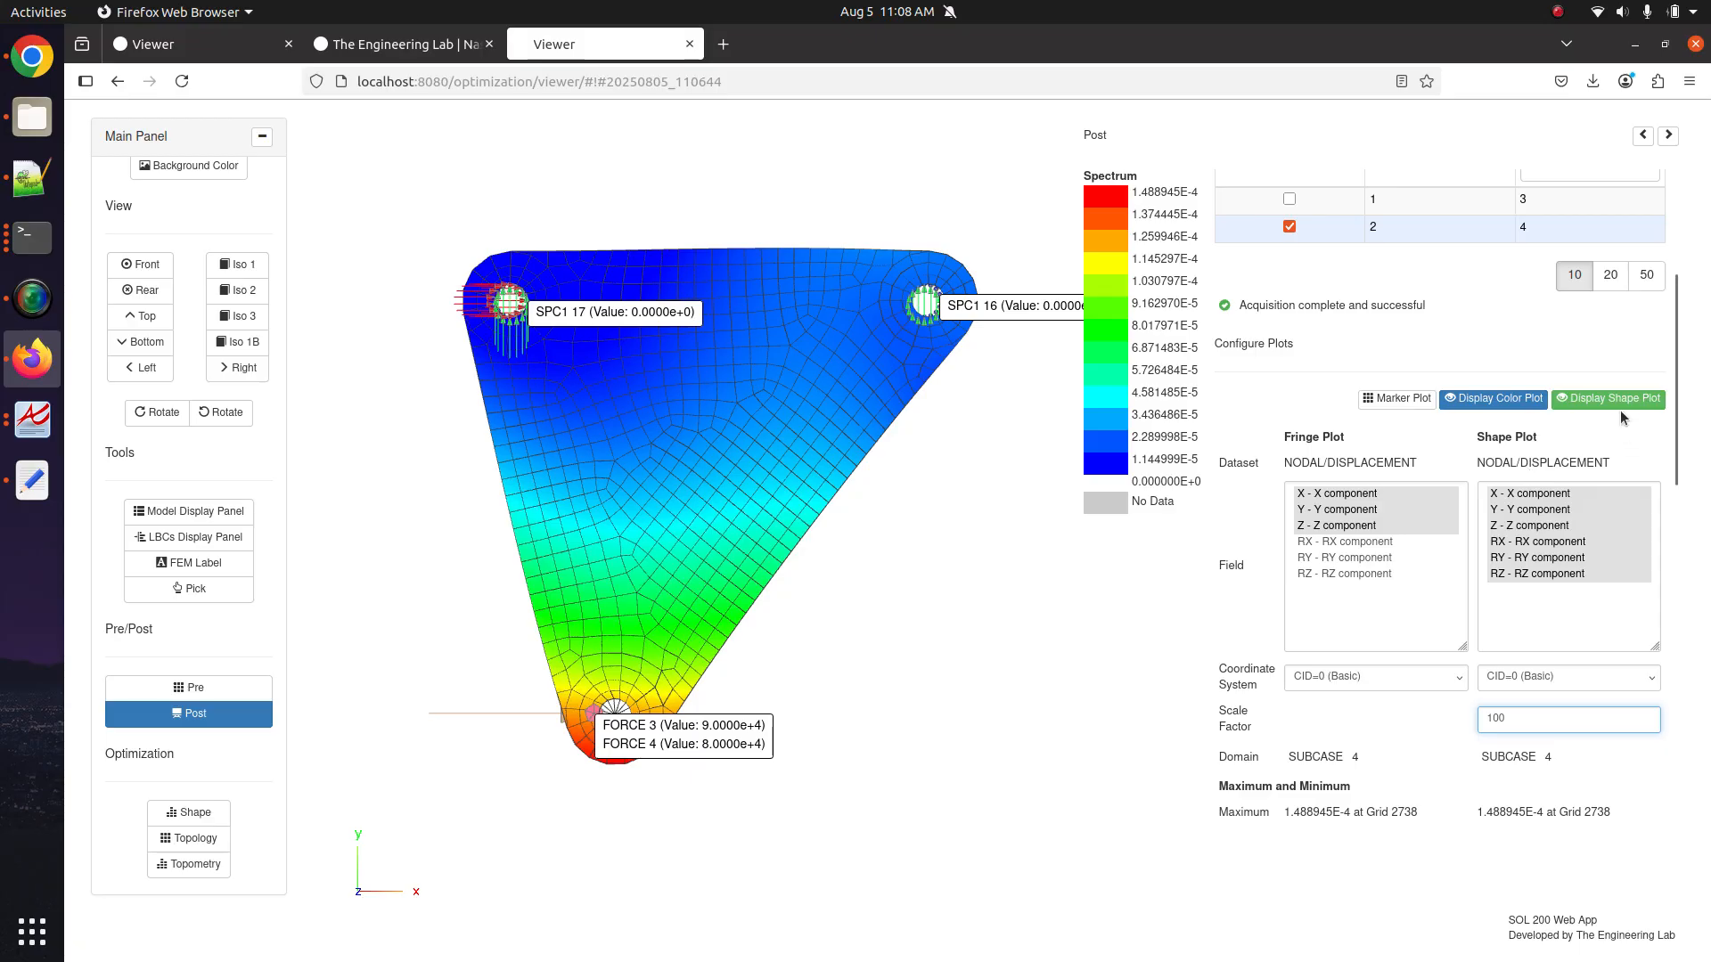
Raise the deformed-shape scale factor to 1000.
click(1560, 399)
click(1560, 399)
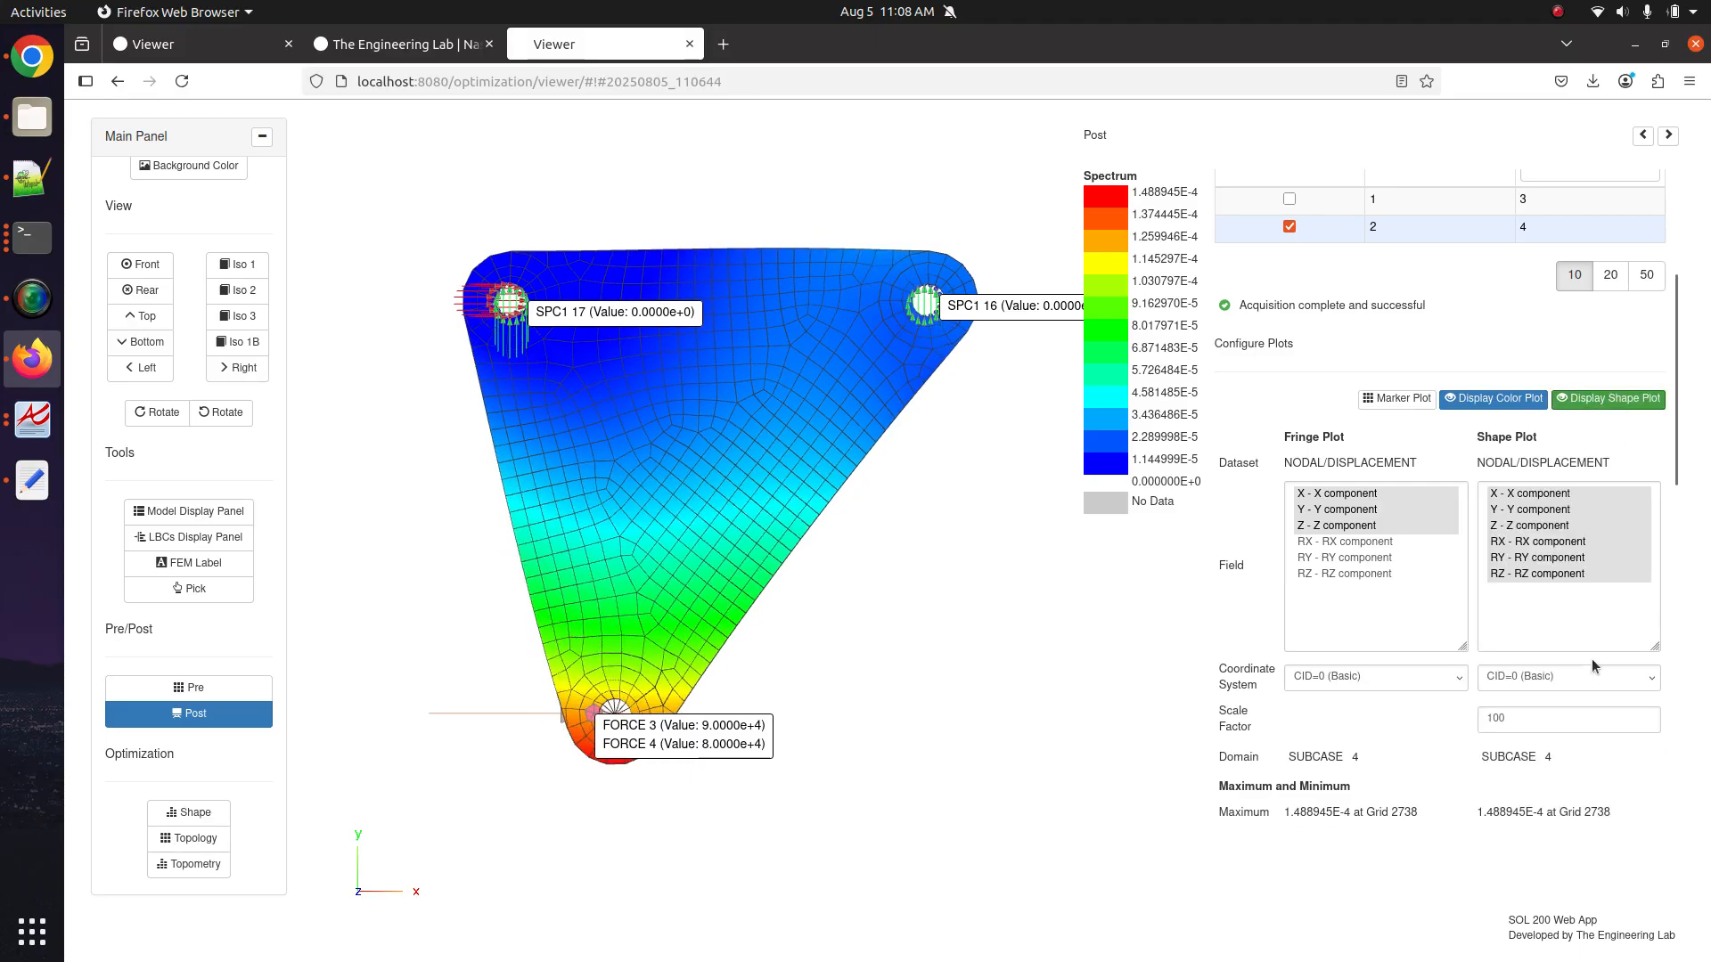
click(1587, 725)
text(0)
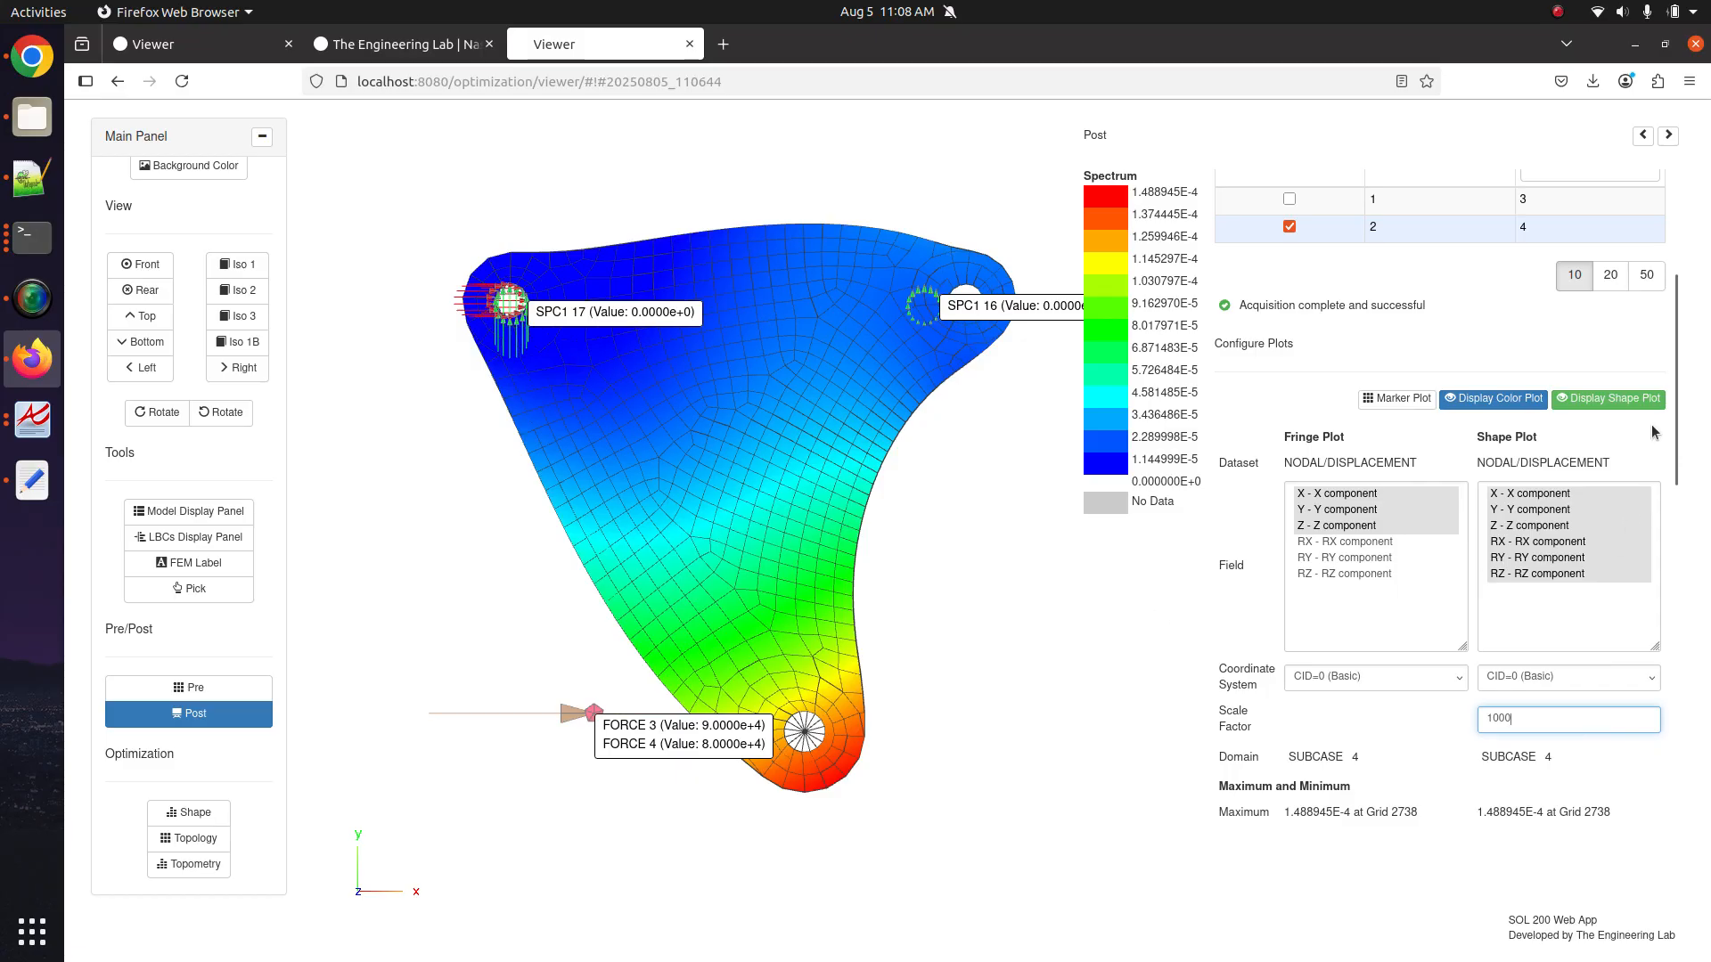
click(1639, 390)
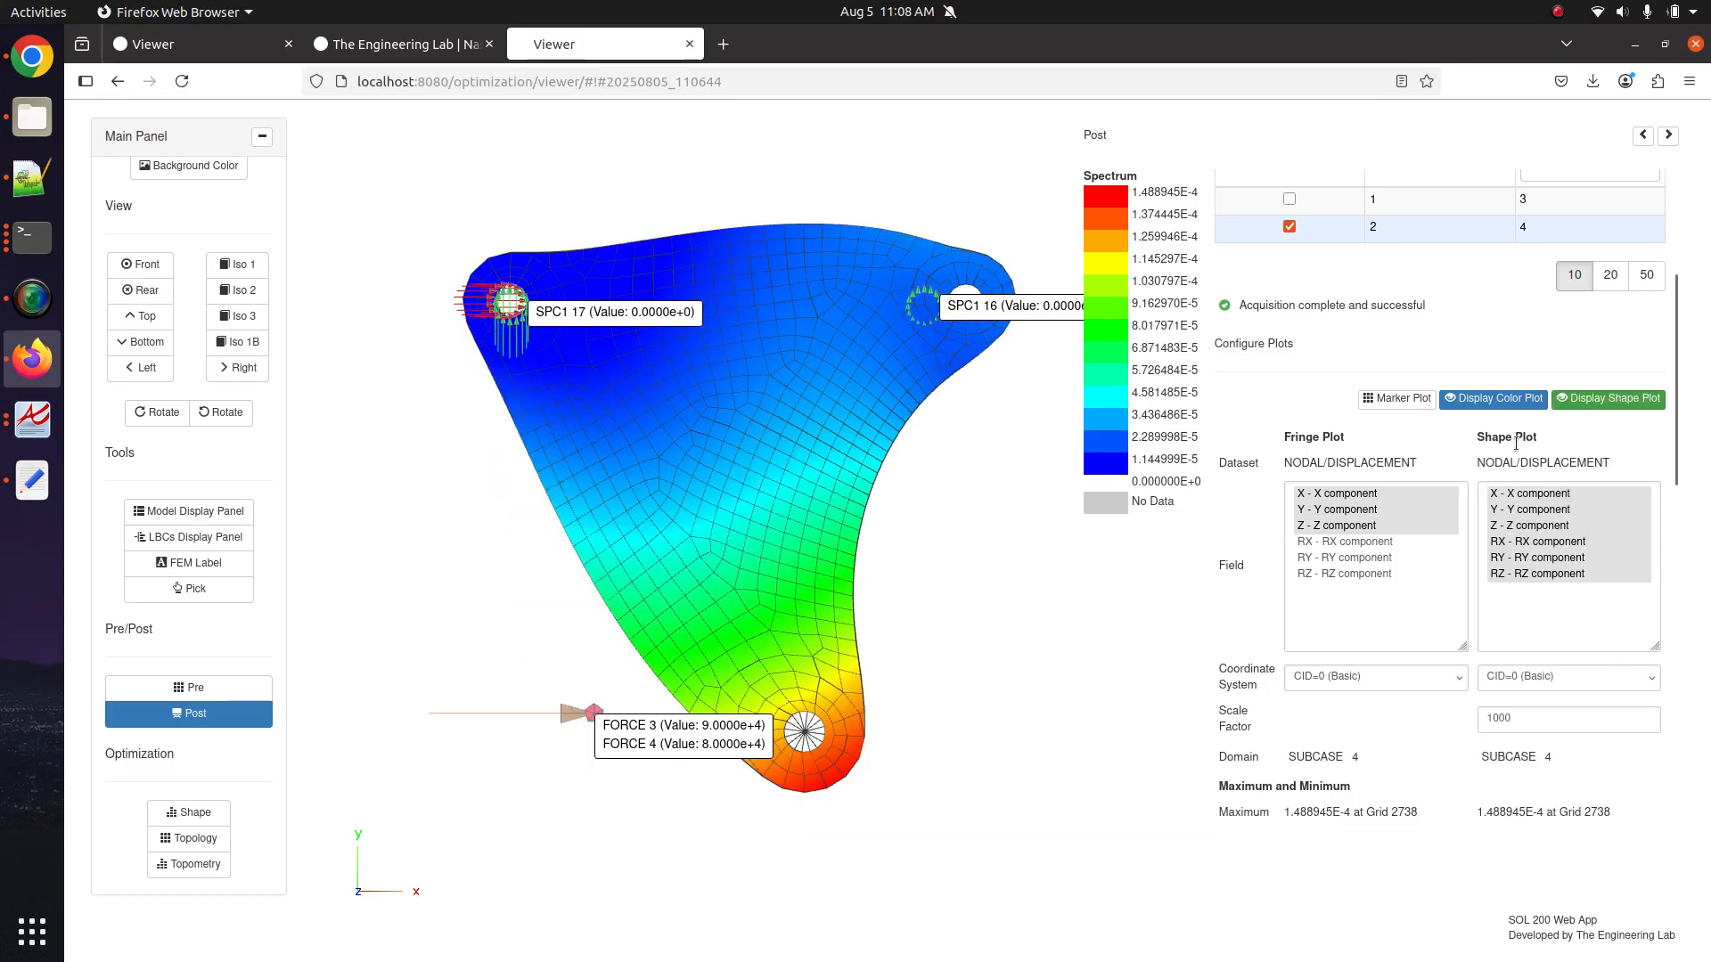
Pan, rotate and zoom the model, then hide the deformed shape, leaving only the fringe.
drag(783, 616, 1093, 376)
drag(966, 448, 1034, 537)
scroll(836, 467, up, 3)
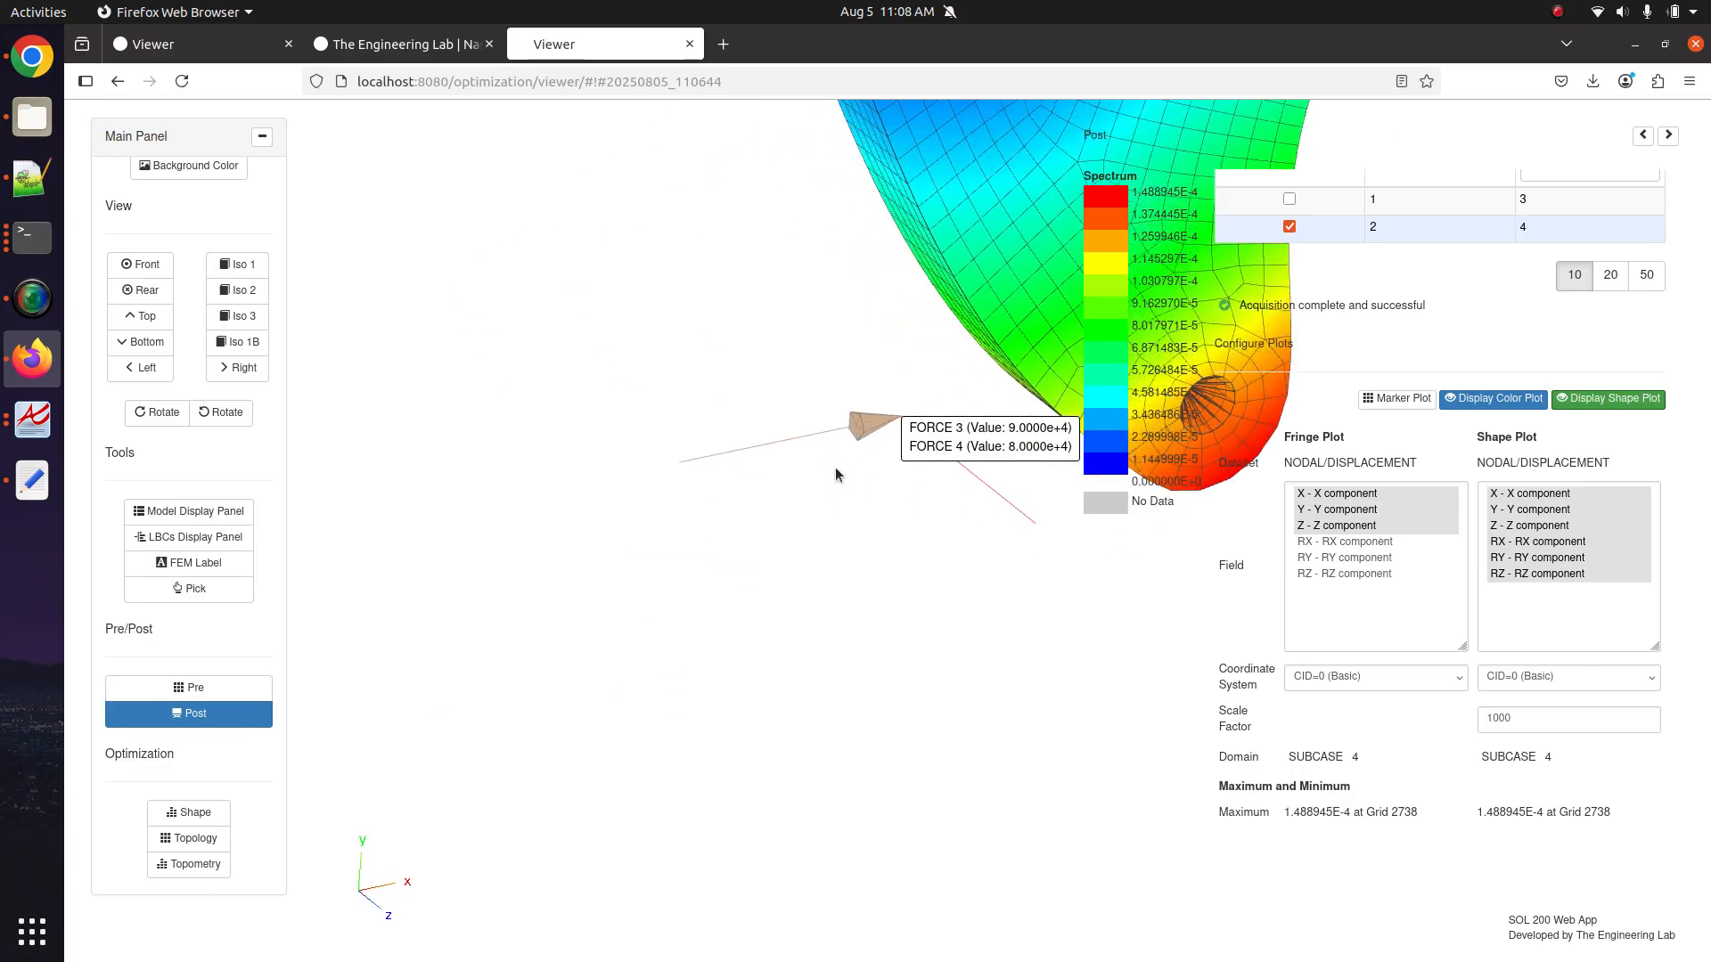
scroll(836, 466, up, 5)
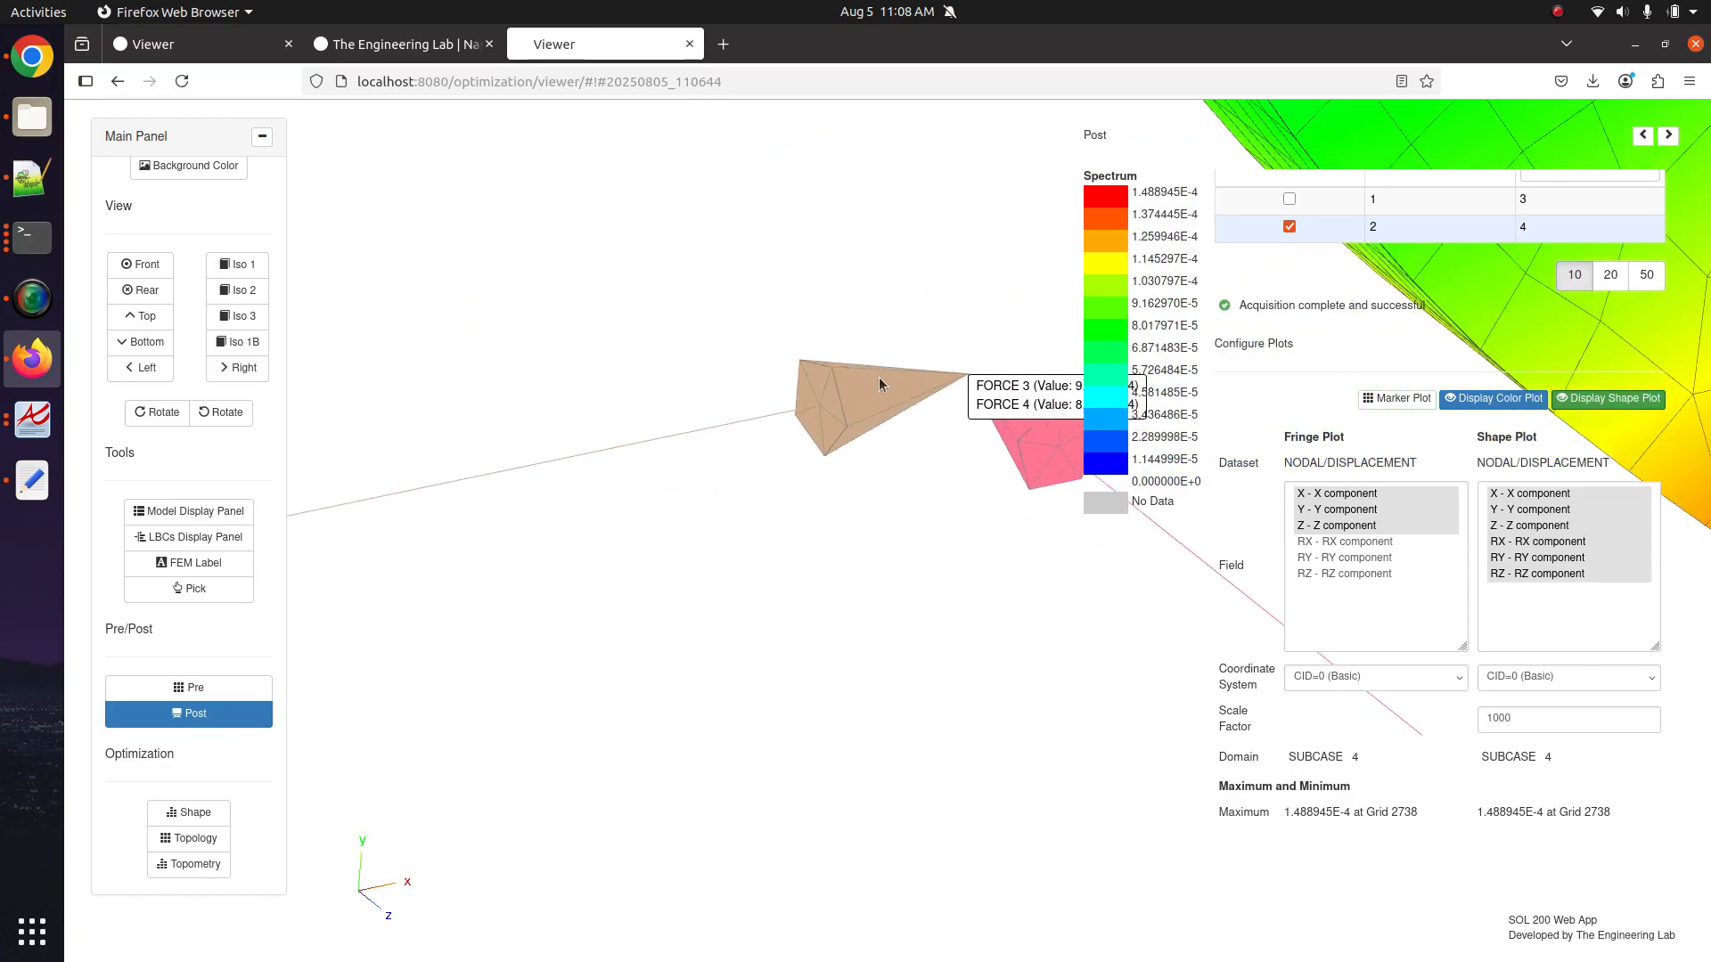
scroll(809, 453, down, 5)
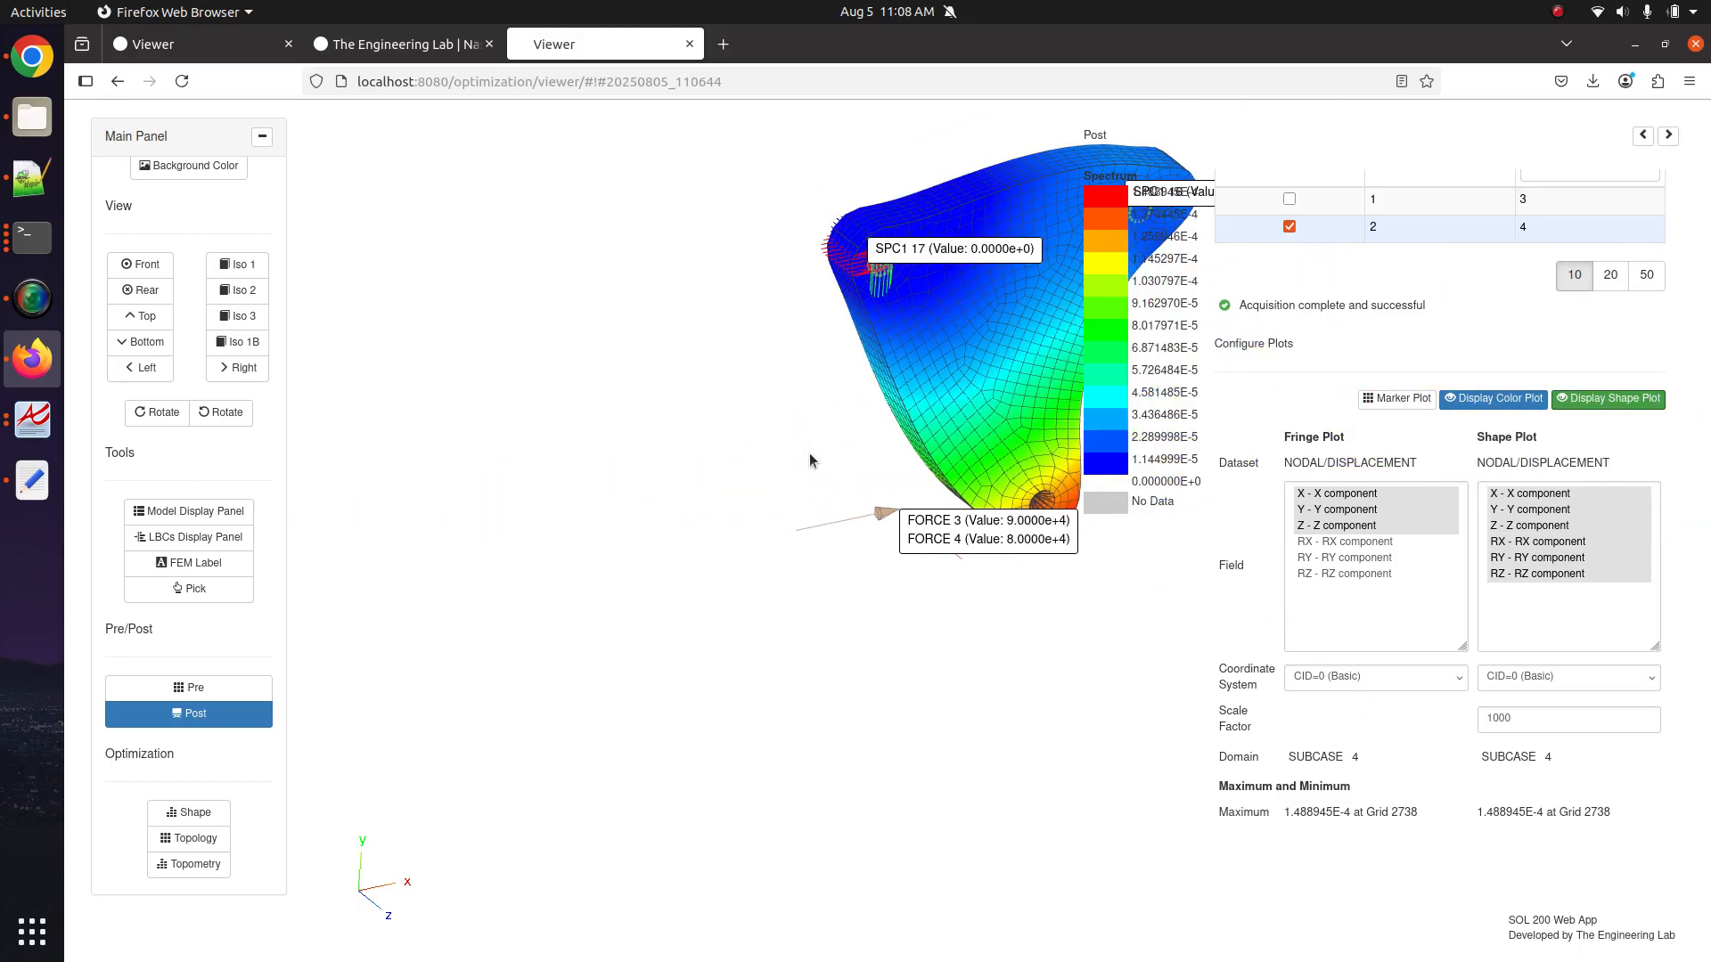
click(1640, 403)
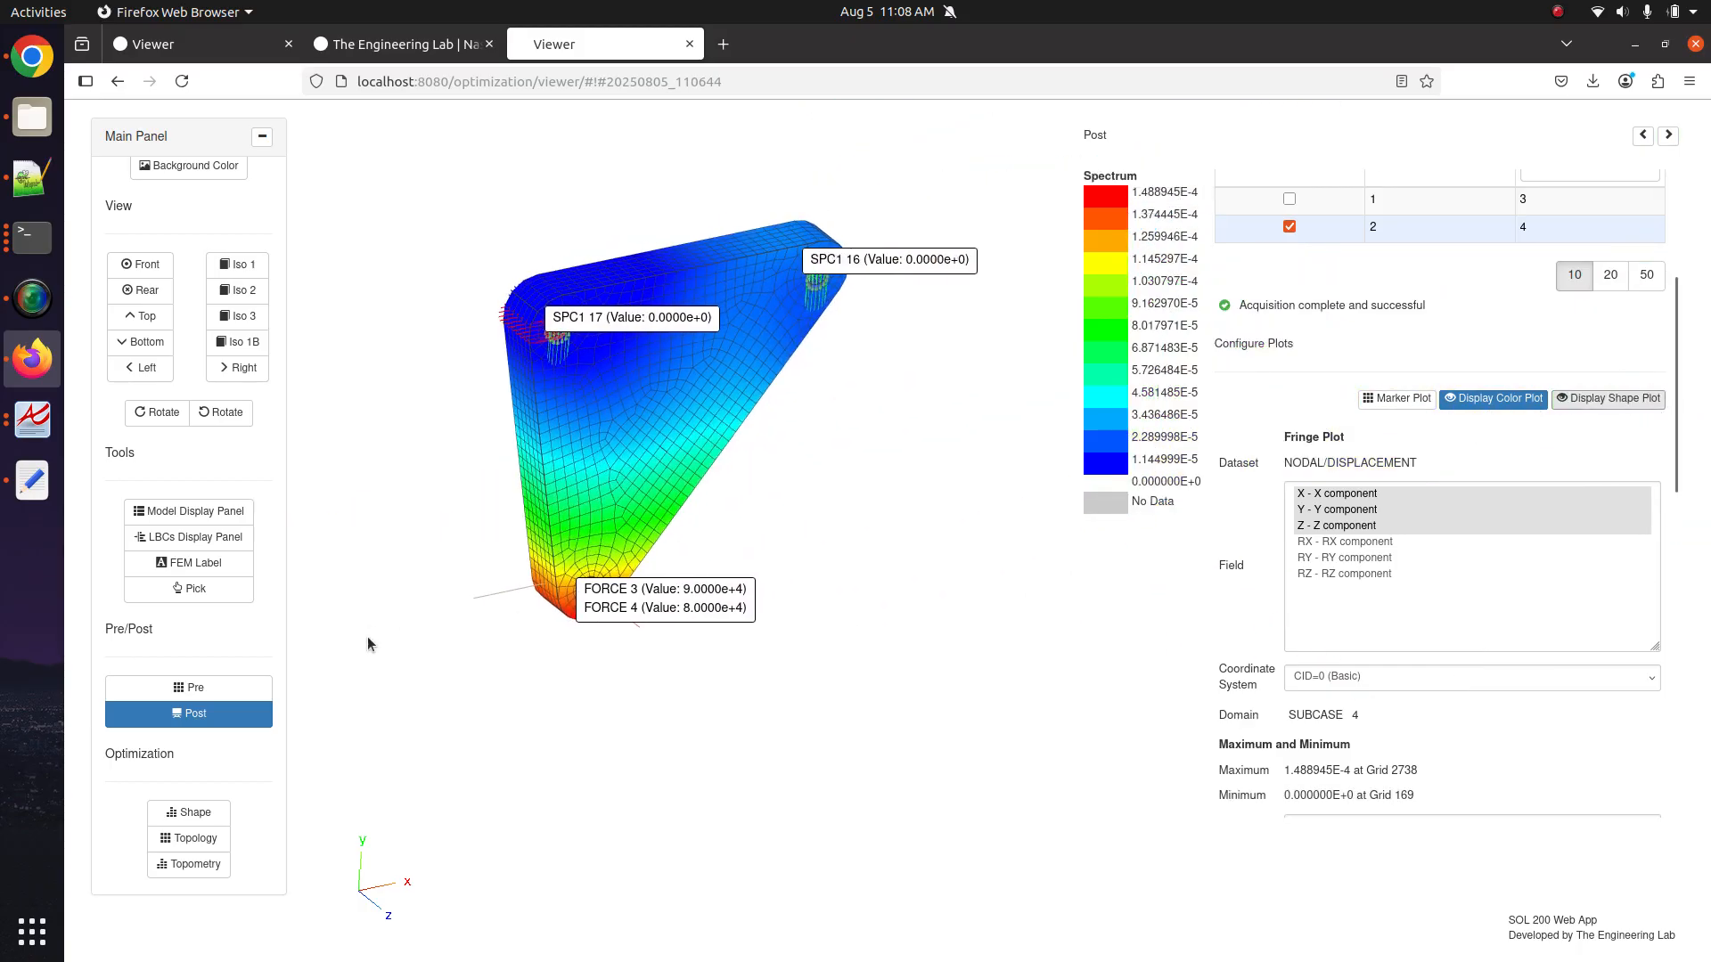
click(1589, 408)
click(1589, 408)
click(1589, 408)
click(1589, 408)
click(1589, 408)
click(1589, 408)
scroll(1511, 473, up, 5)
Plot ELEMENTAL/STRESS/HEXA VM - von Mises Stress for subcase 4 with the deformed shape shown.
click(1404, 250)
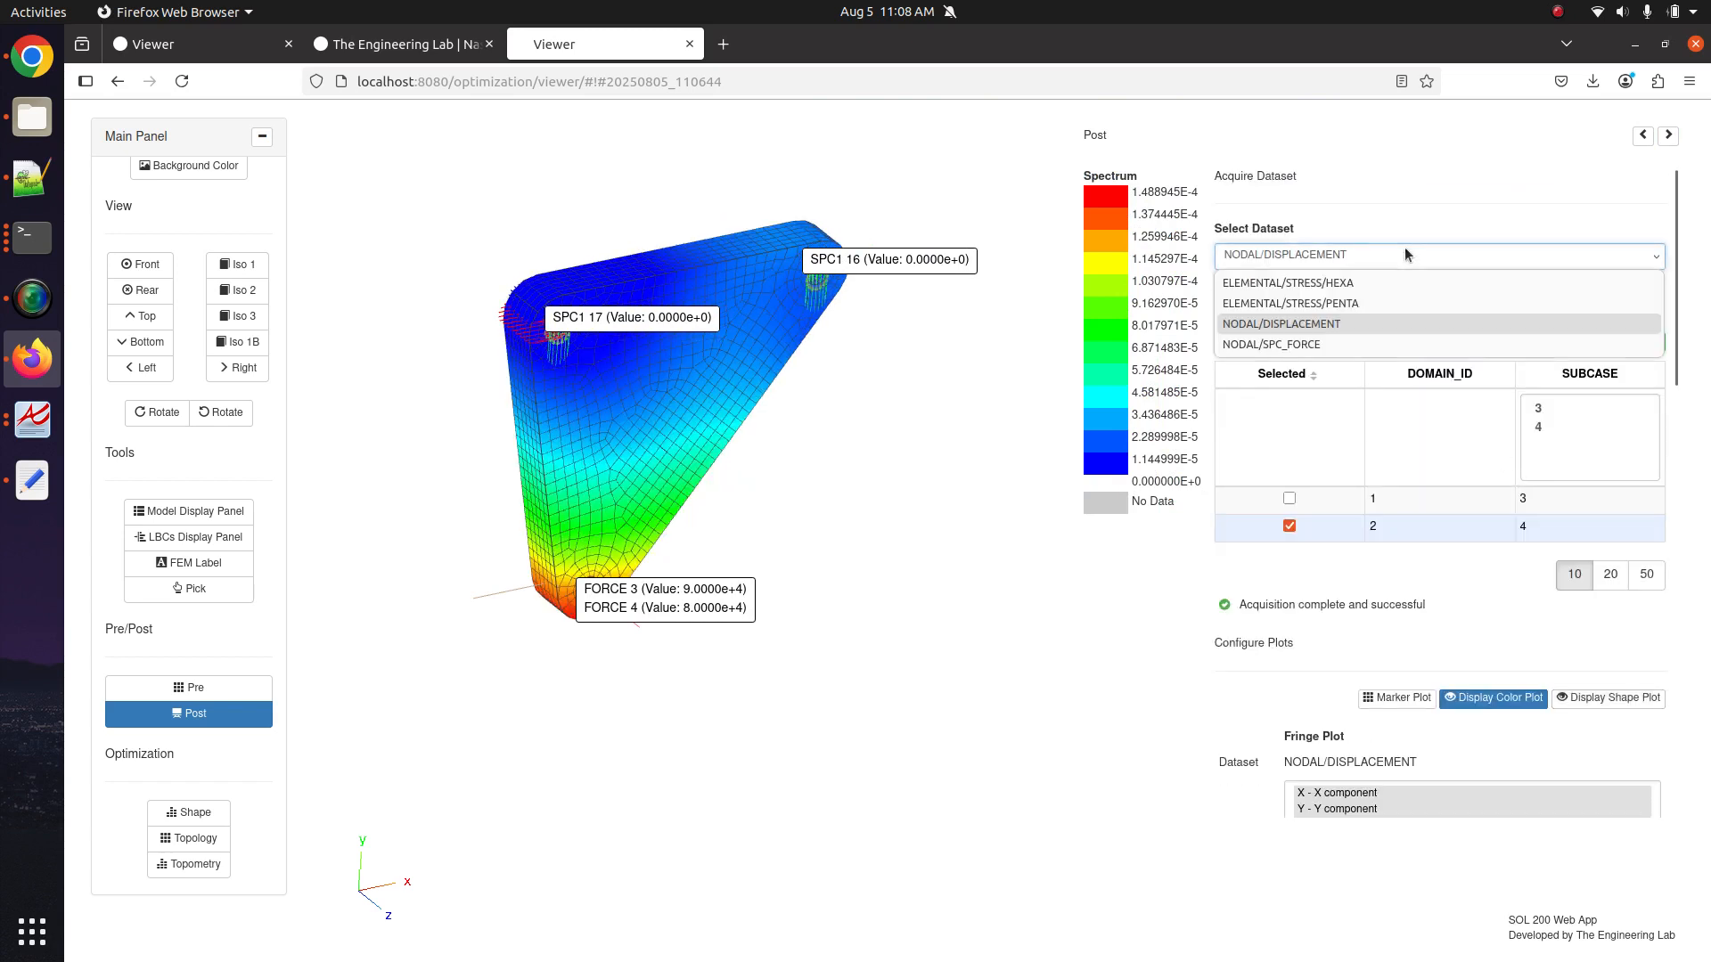
click(1367, 289)
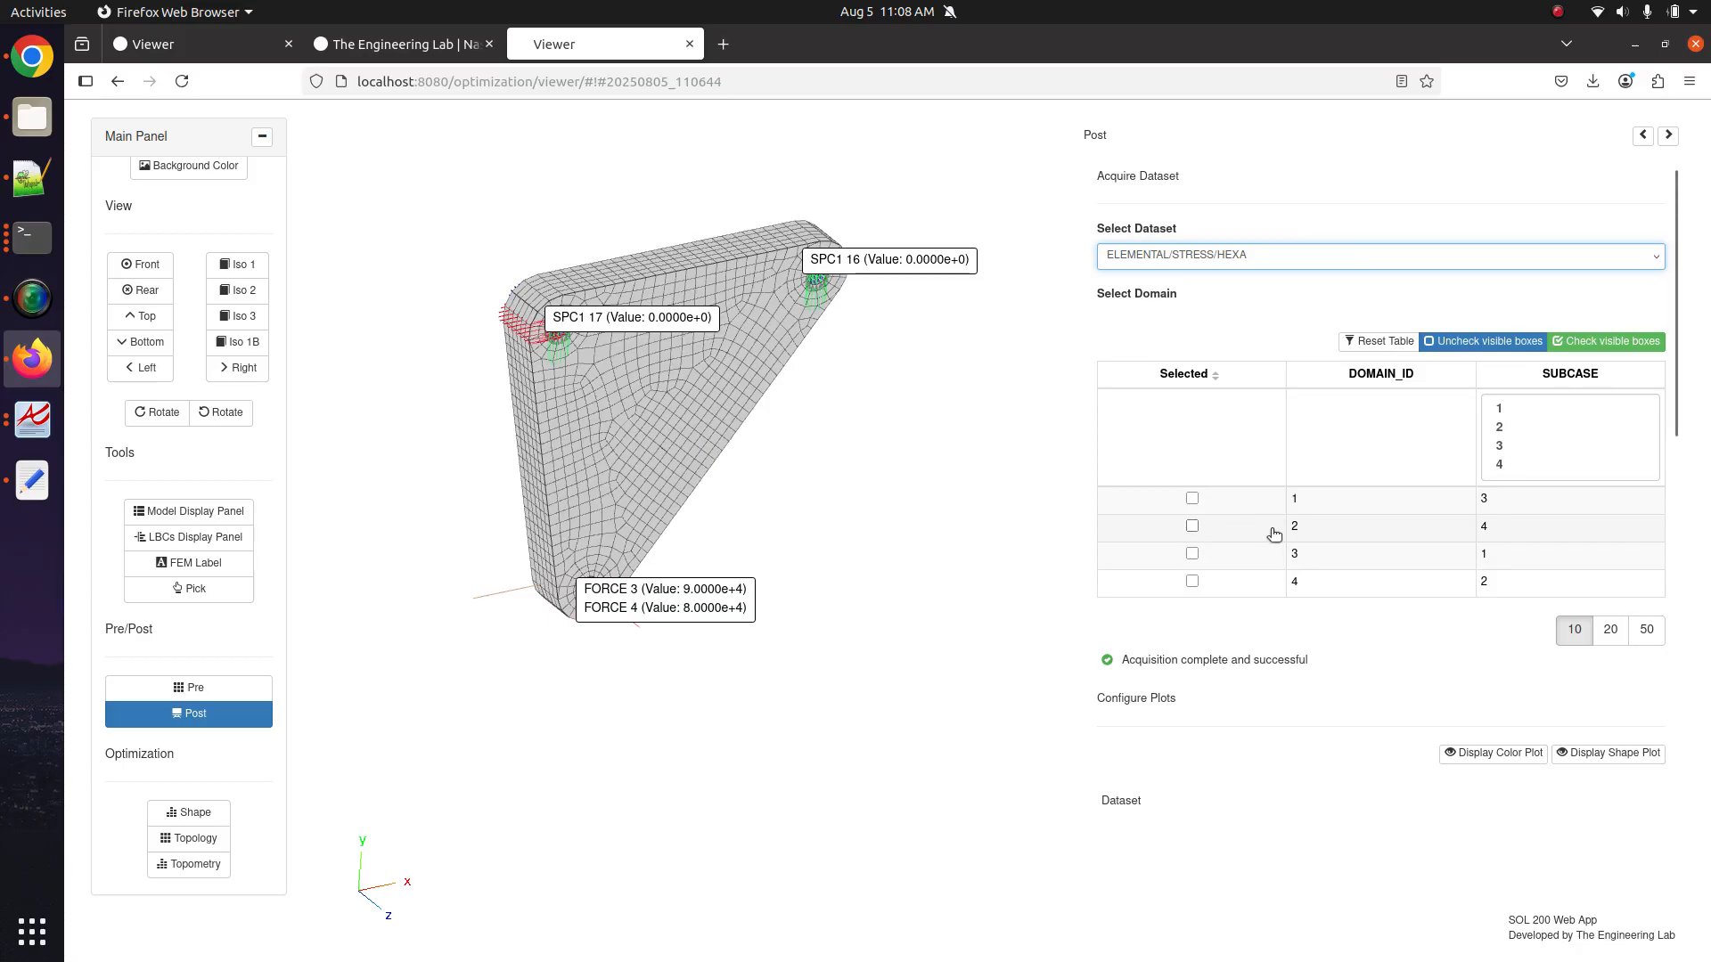
click(1192, 525)
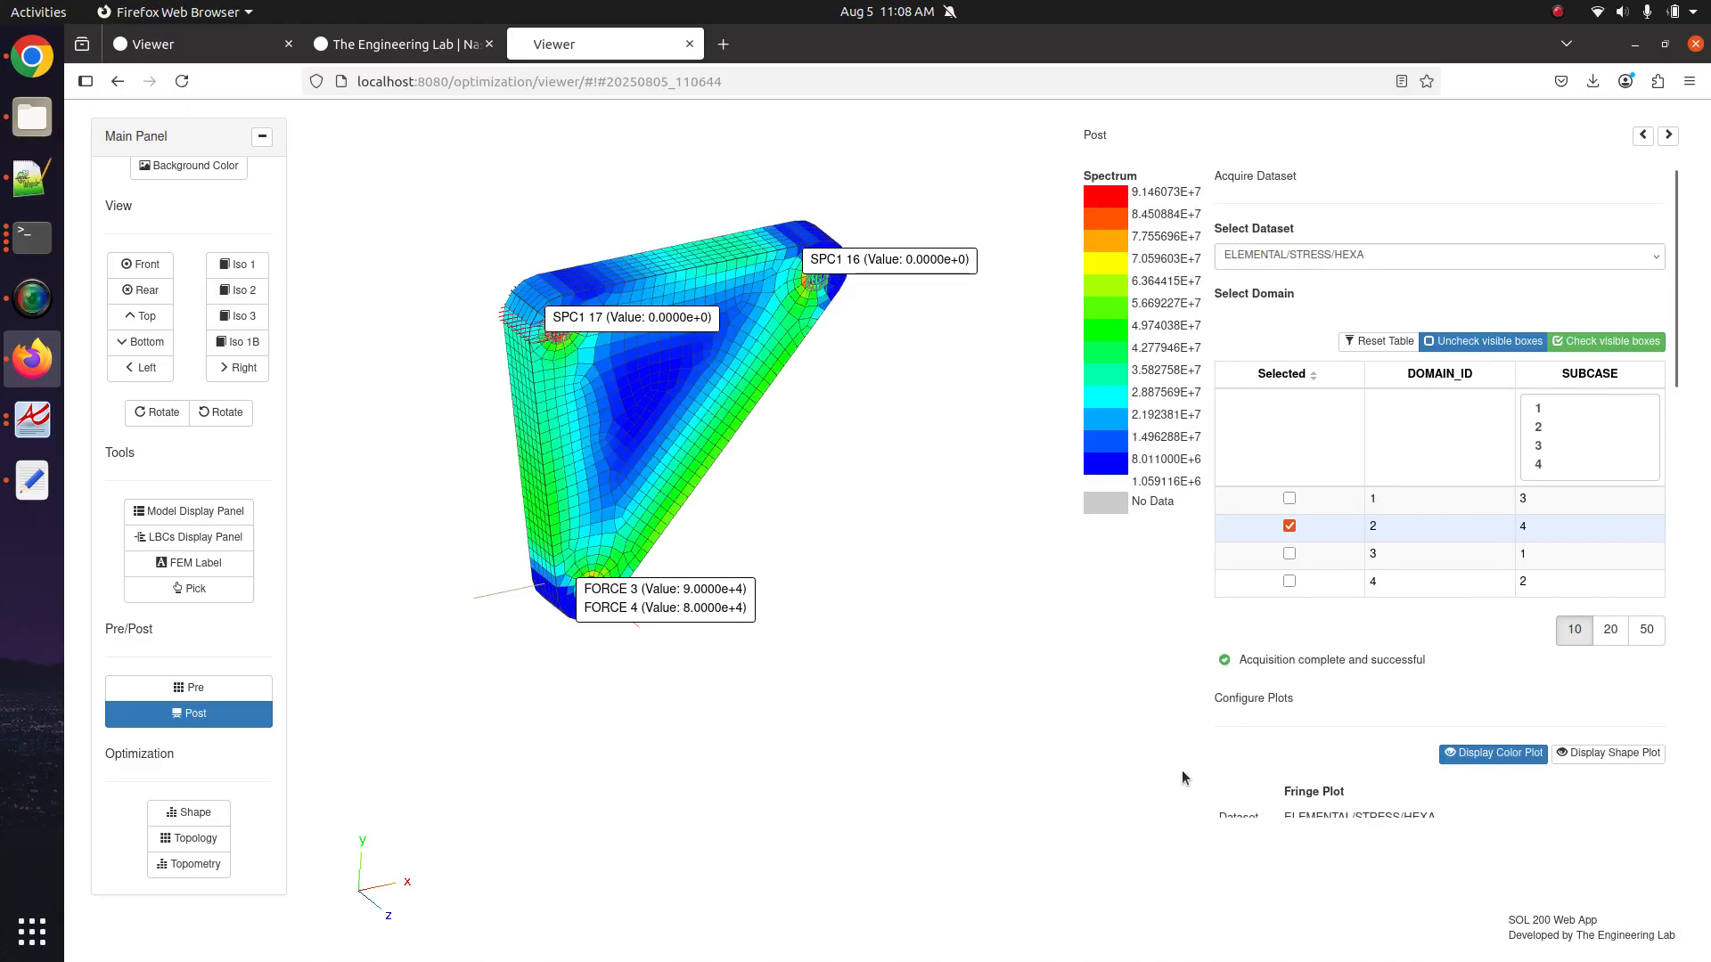
scroll(1373, 550, down, 6)
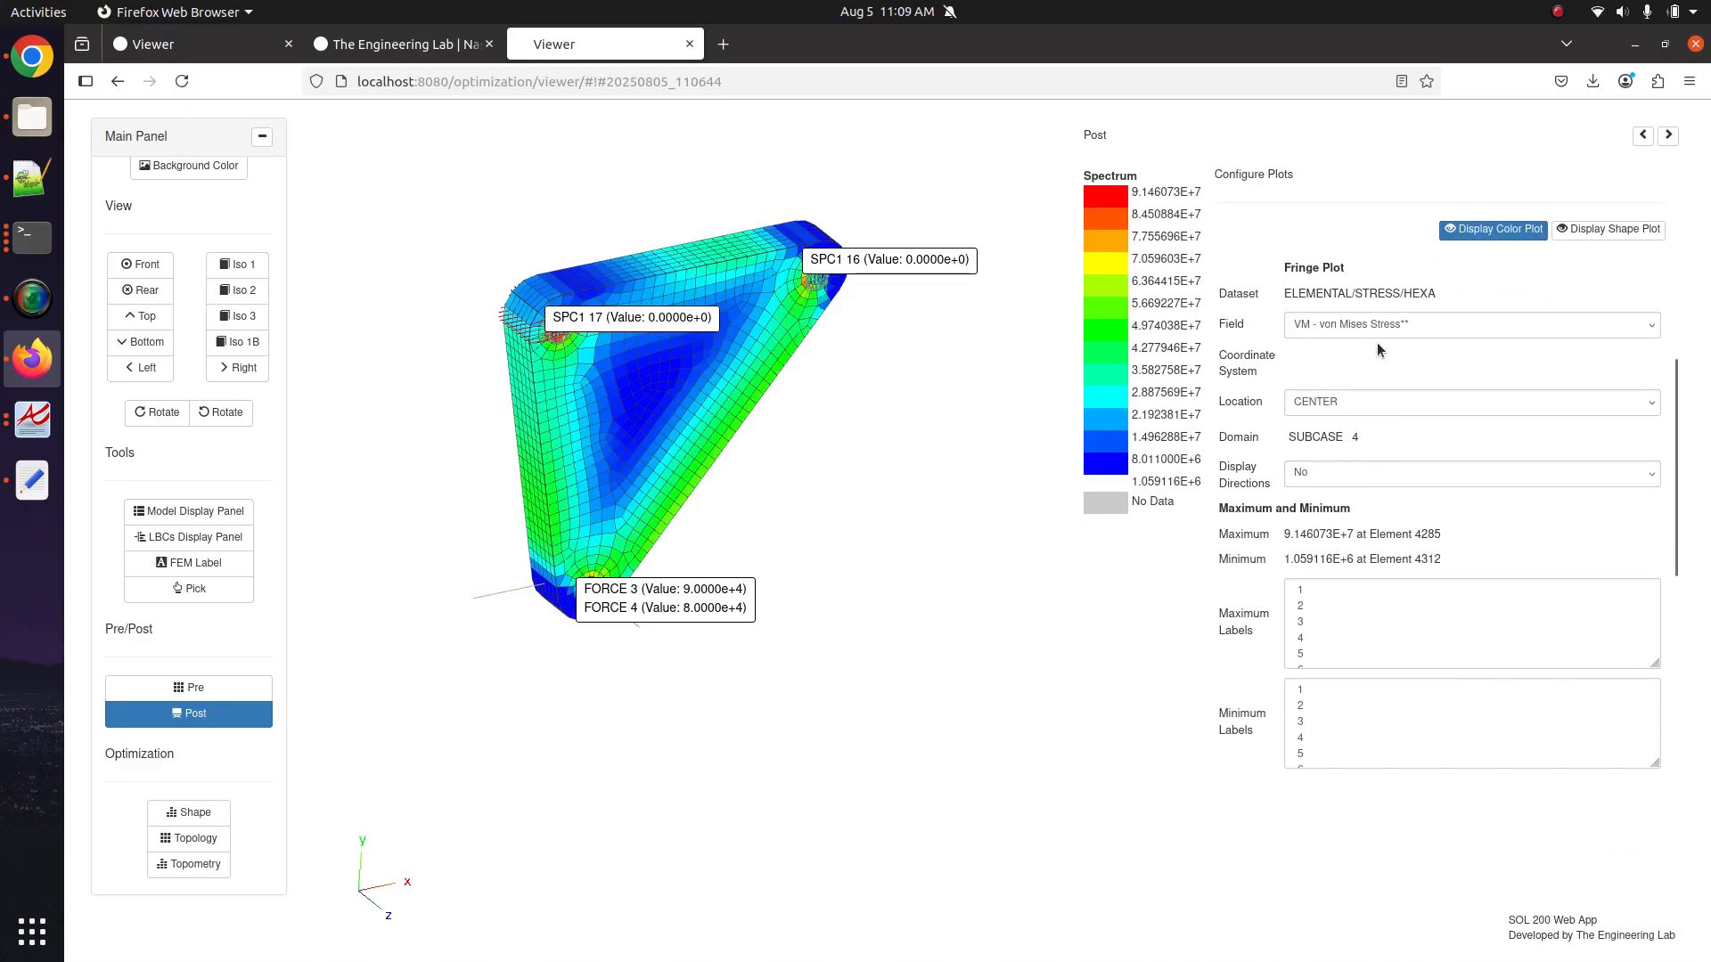
click(1609, 229)
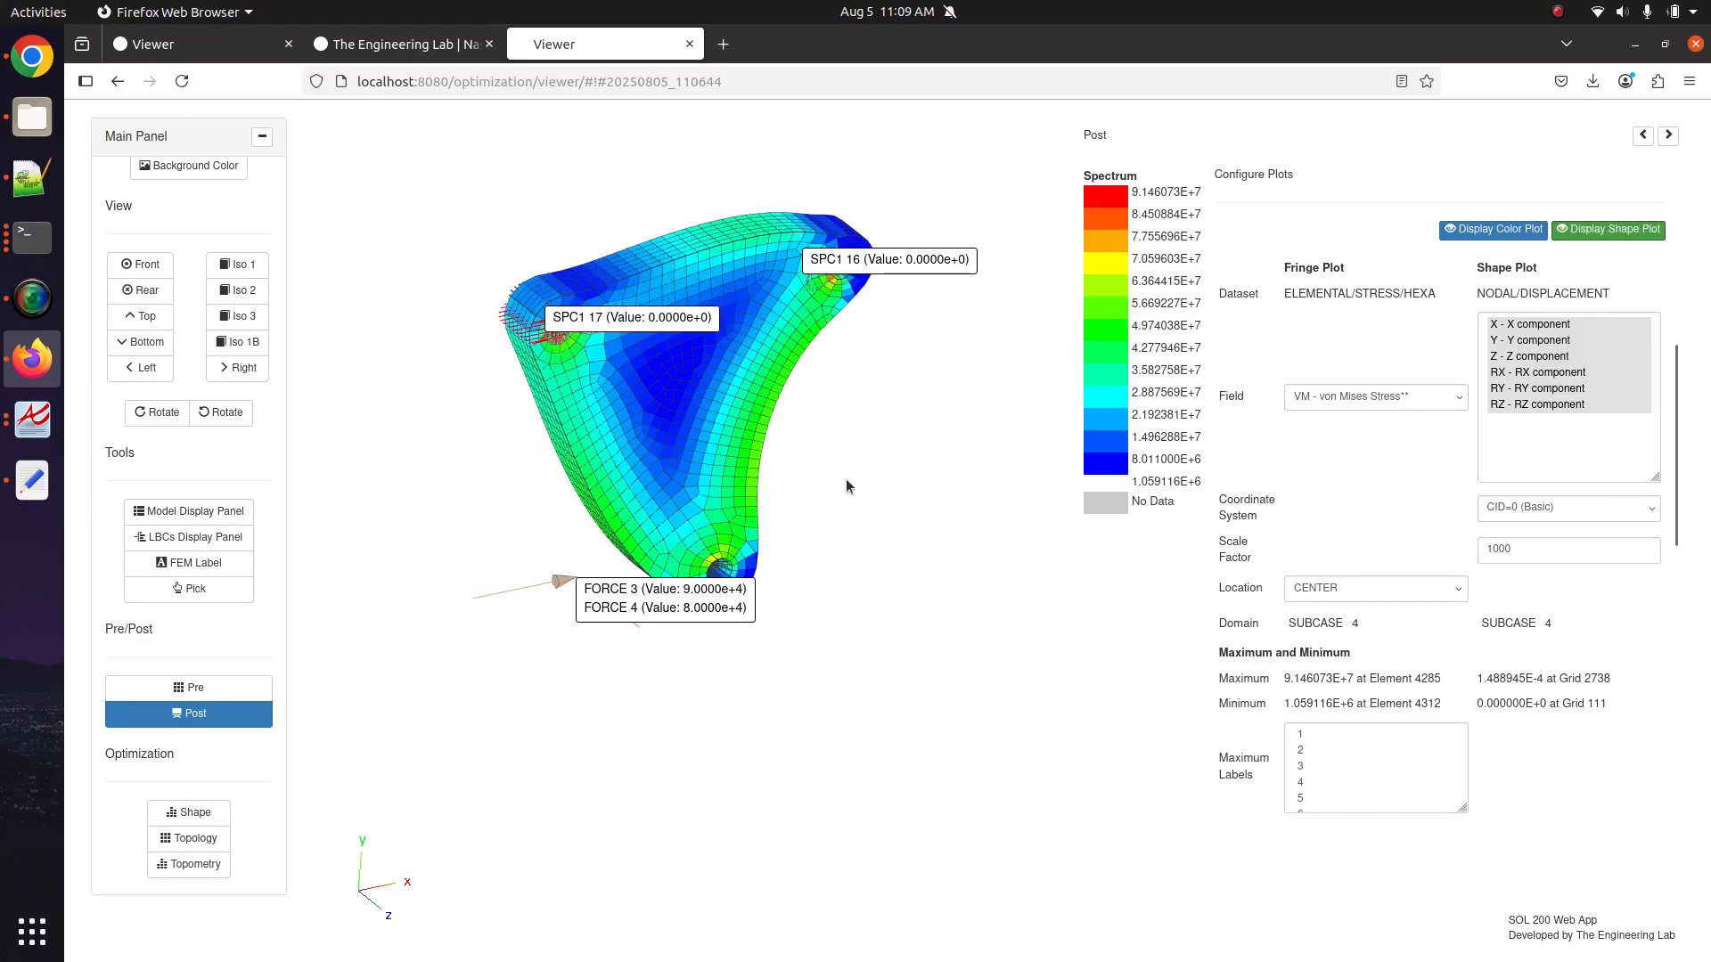
click(1335, 395)
click(1324, 548)
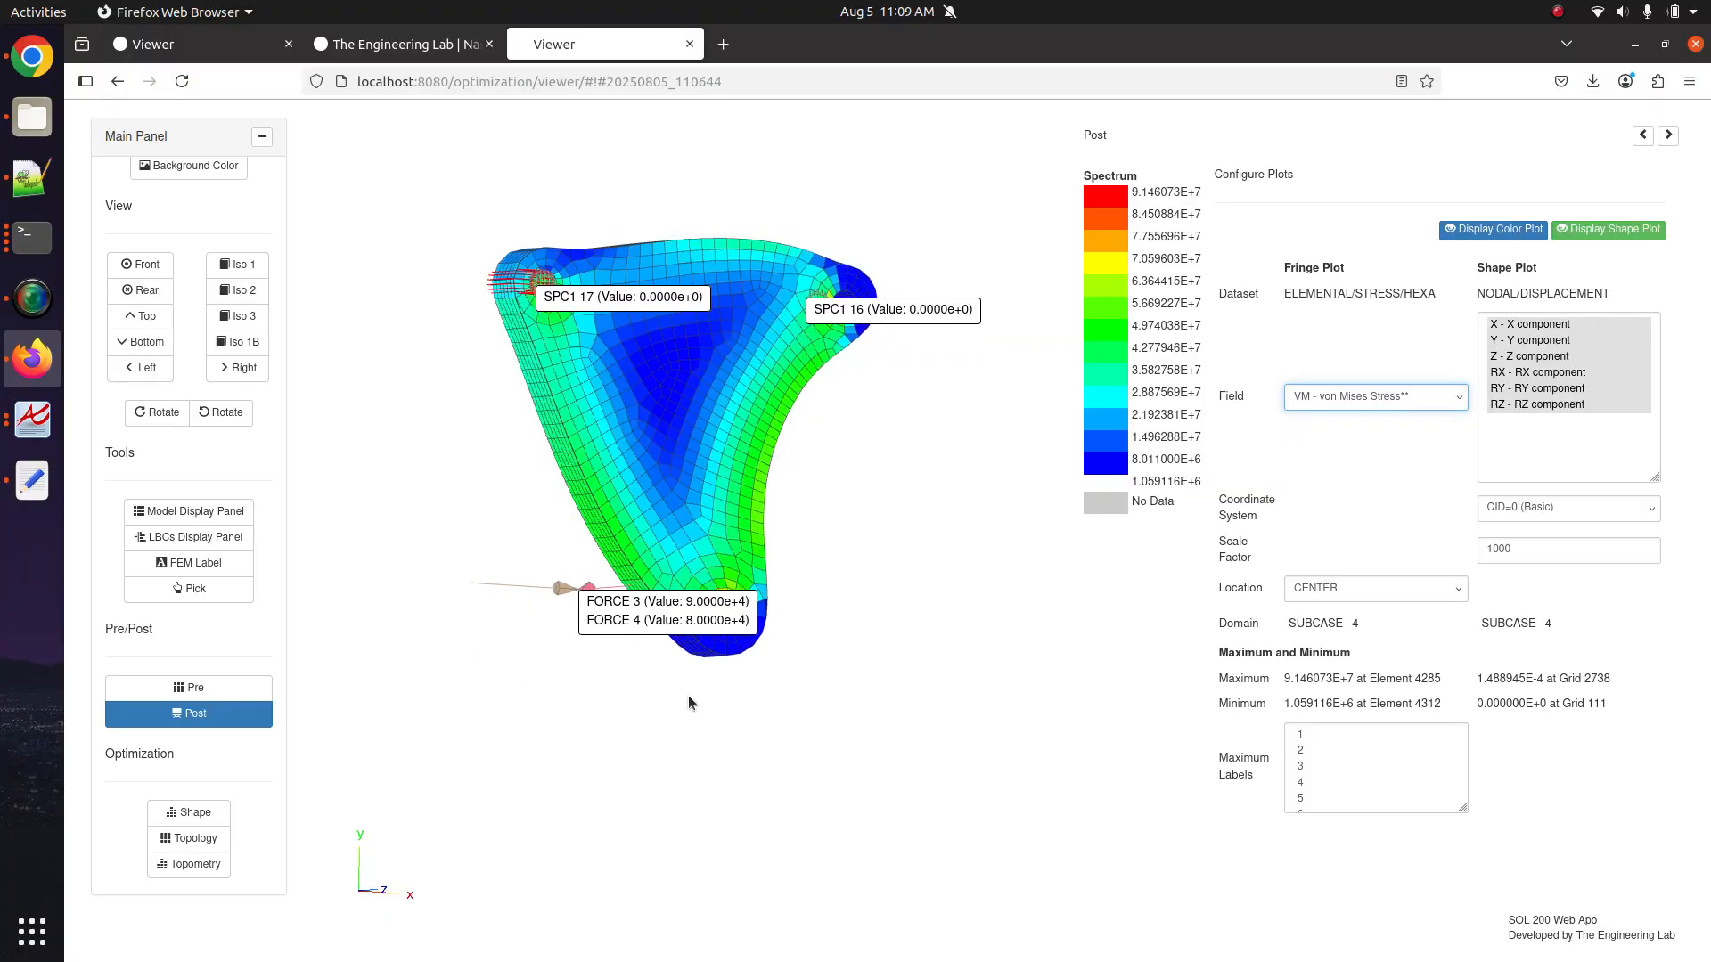
Open the LBCs display and hide the load and constraint value labels, then return to Post.
click(201, 537)
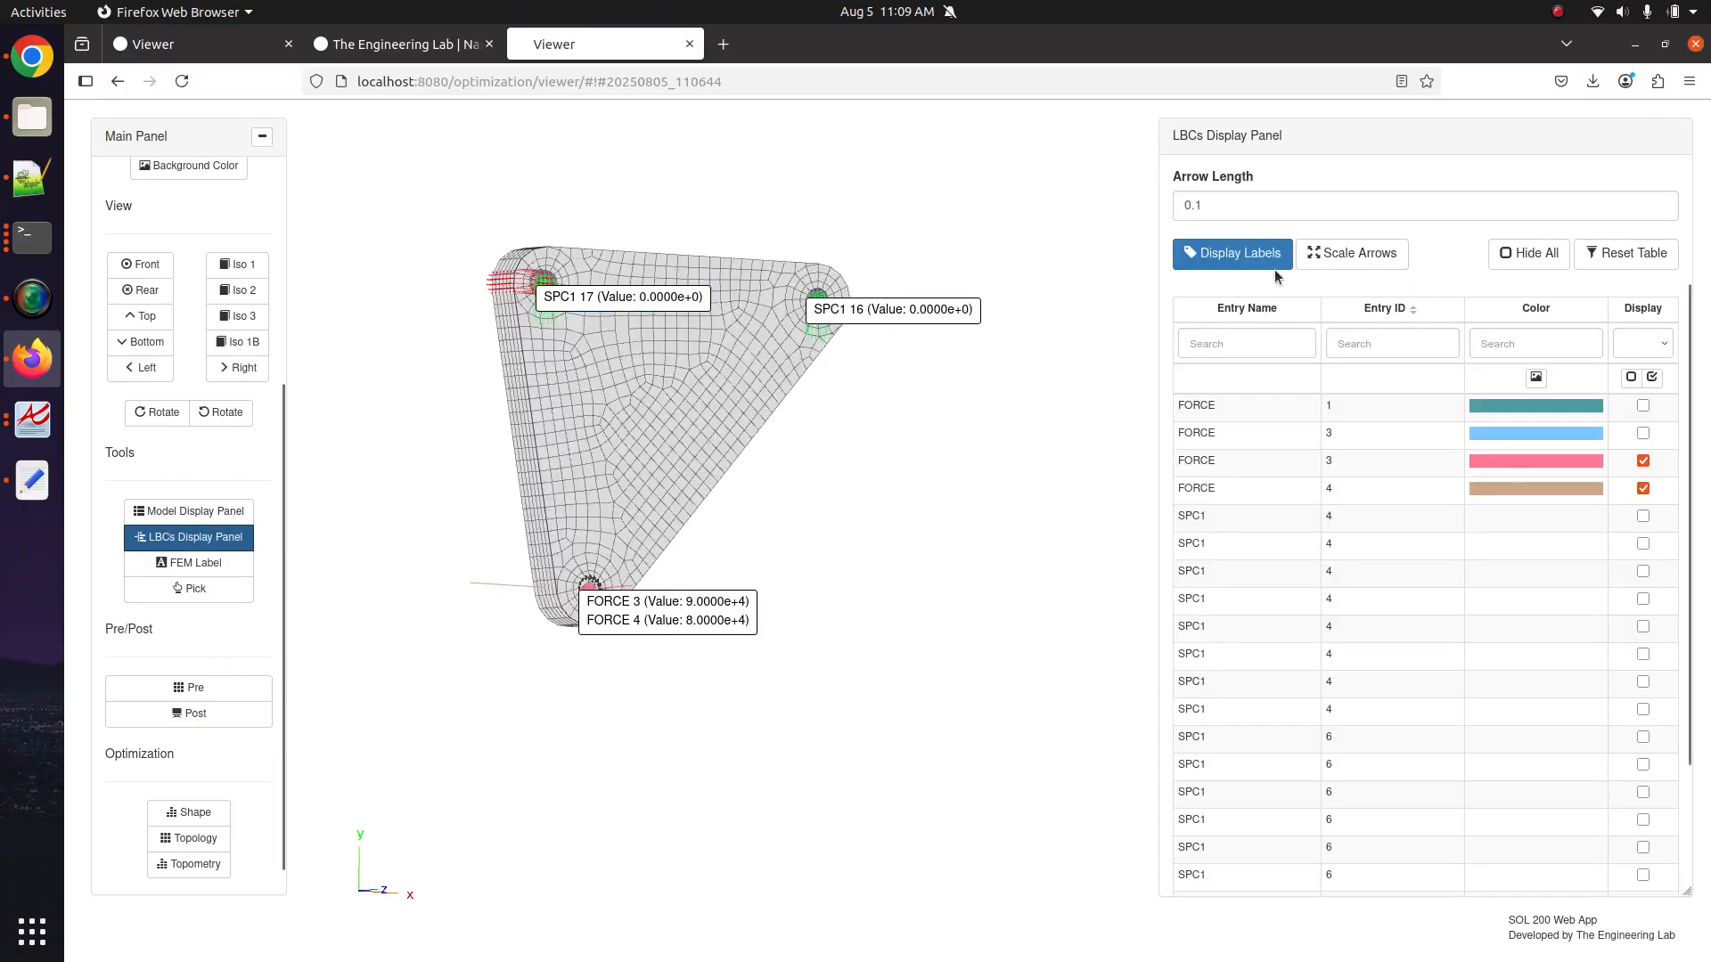
click(1234, 255)
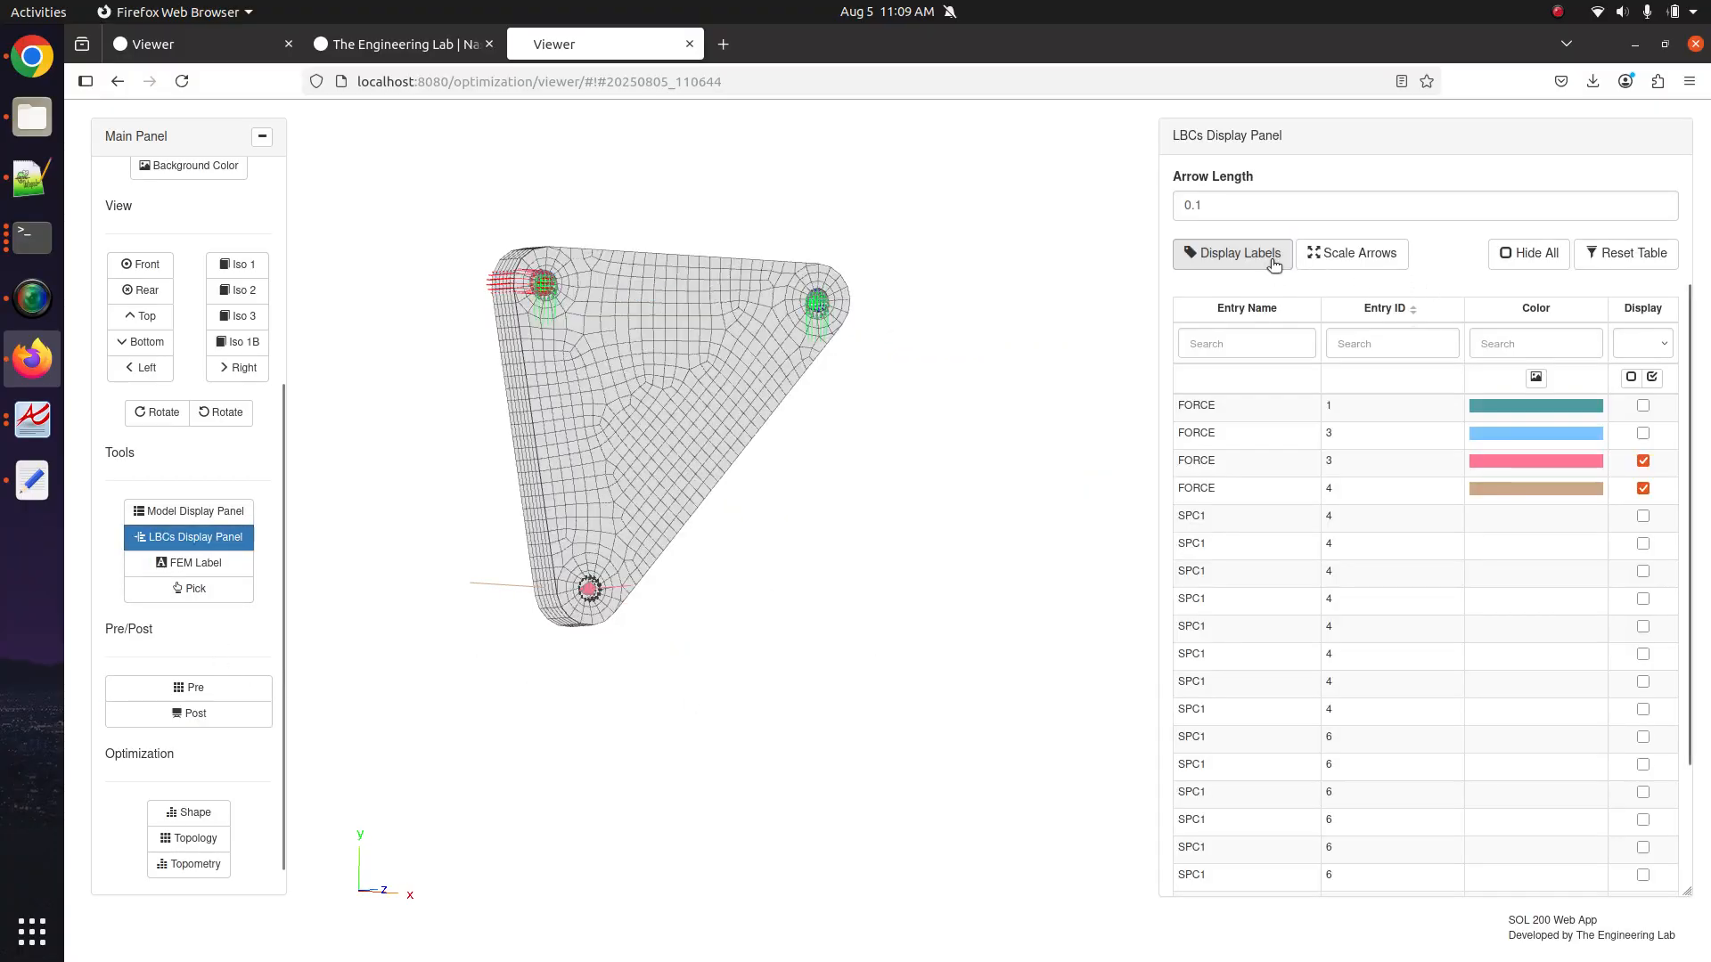
click(219, 684)
click(1668, 136)
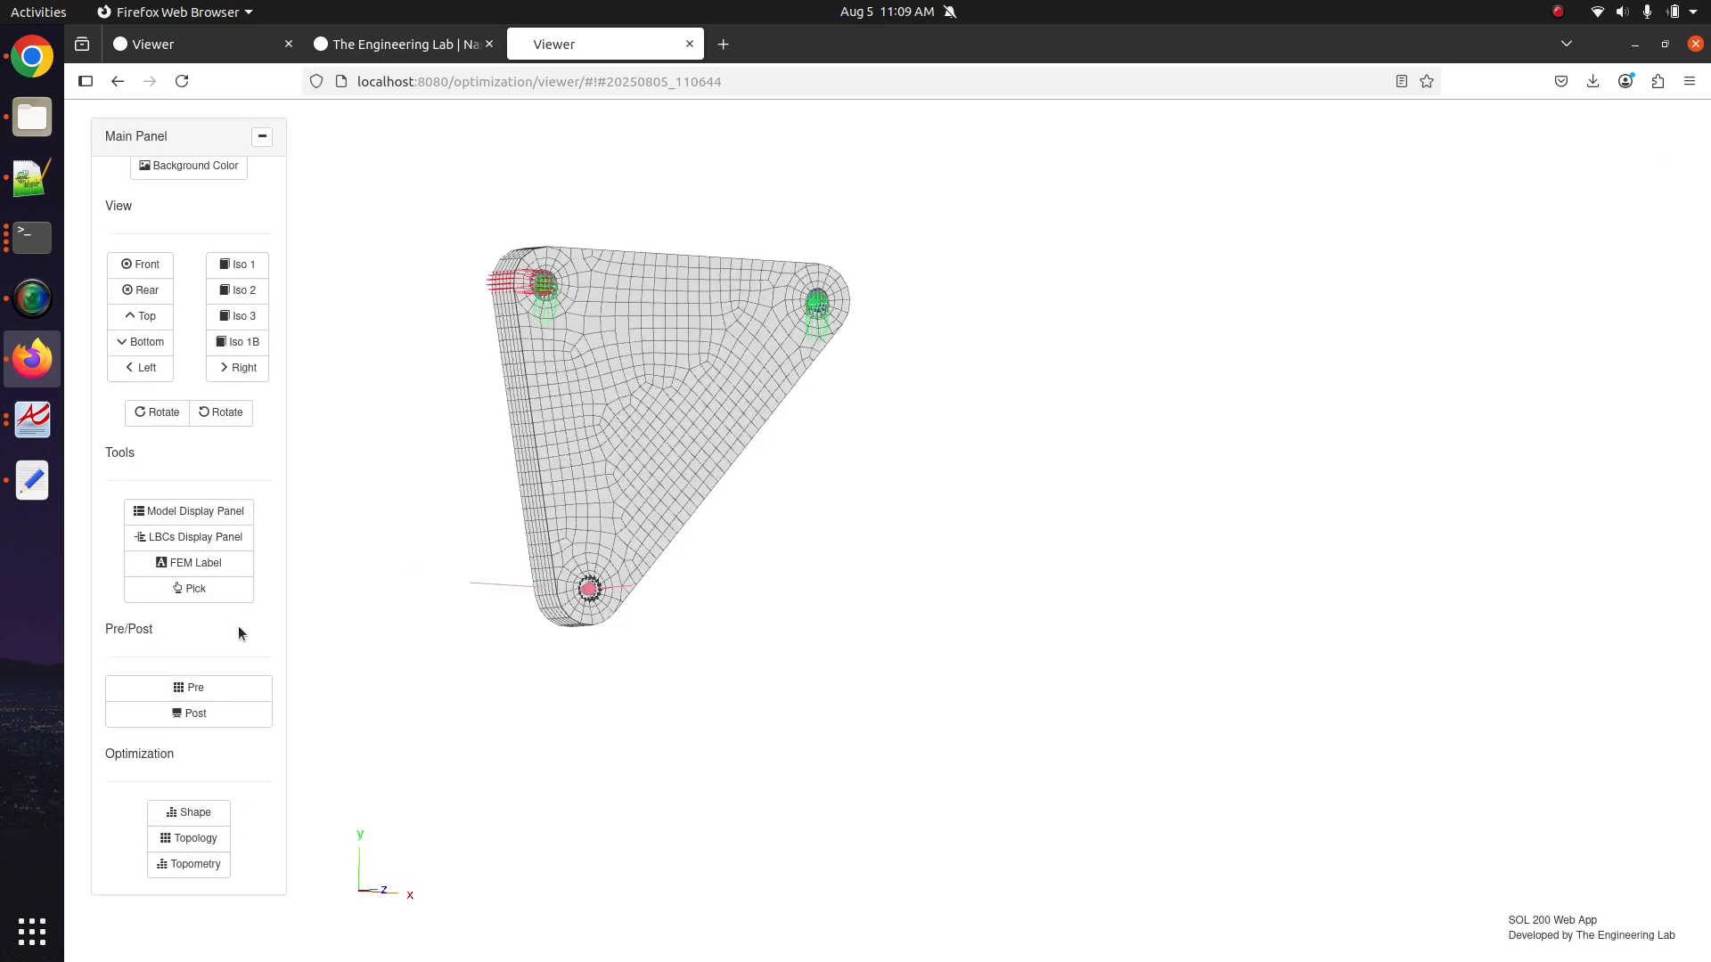
click(188, 713)
Orbit and zoom the stress plot, keeping CENTER as the stress location.
drag(645, 490, 622, 451)
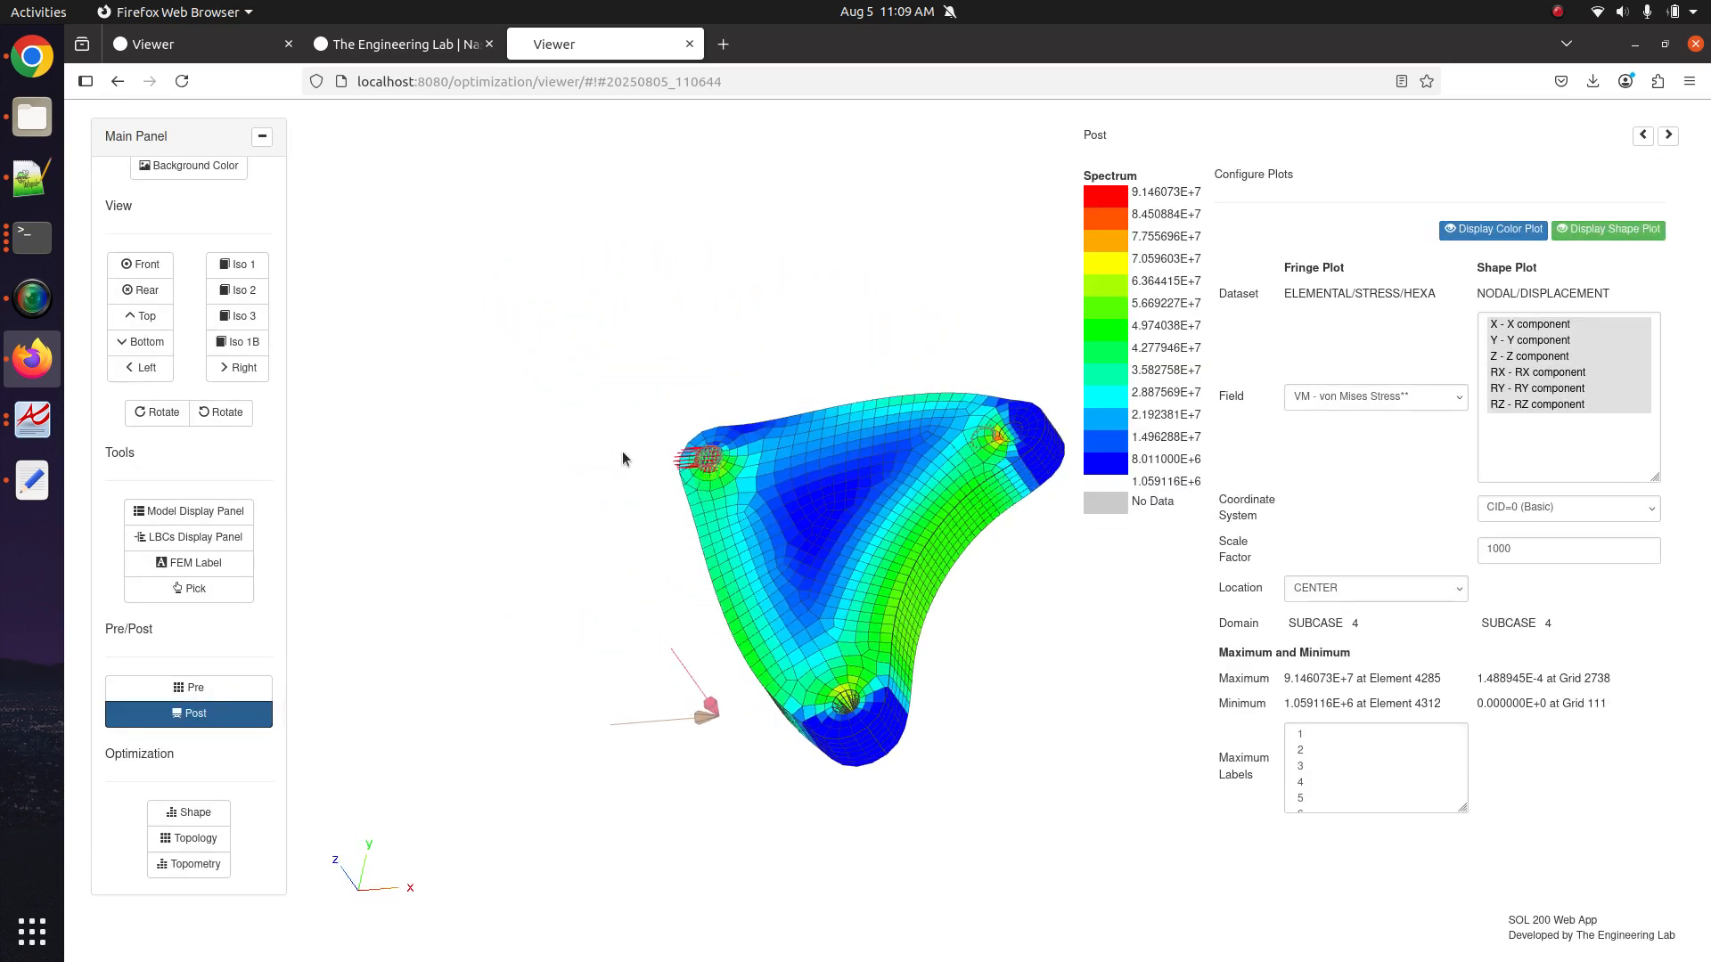
click(1392, 592)
click(854, 566)
scroll(864, 570, up, 5)
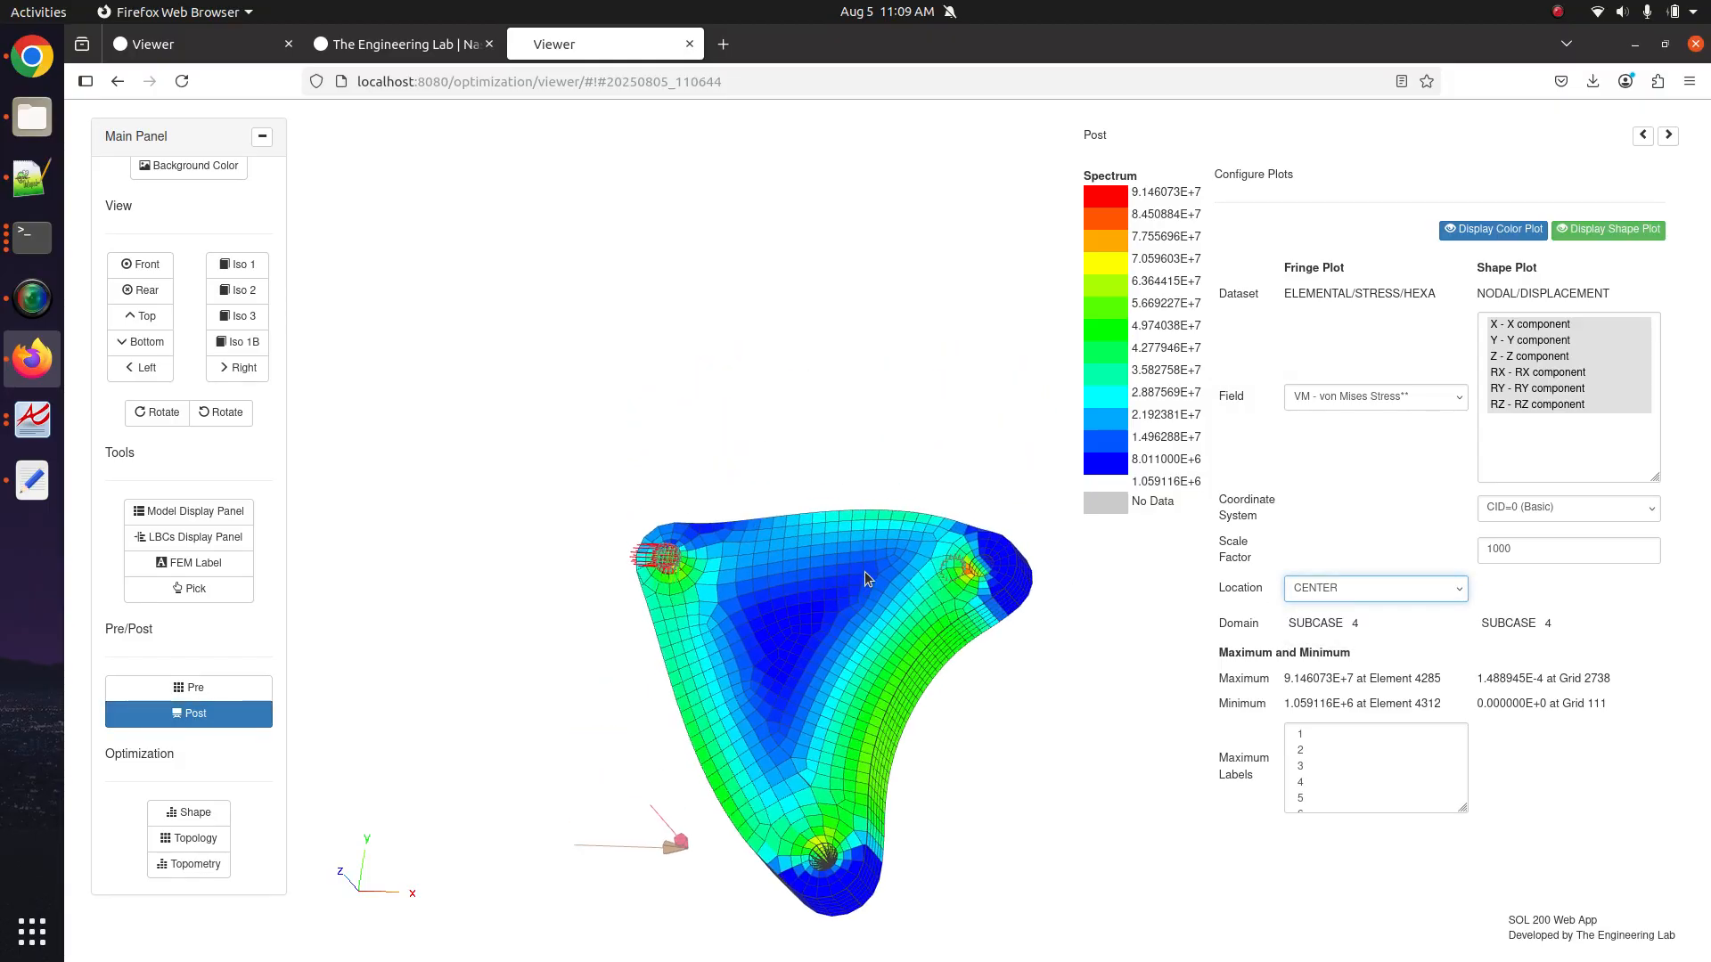
scroll(809, 570, up, 3)
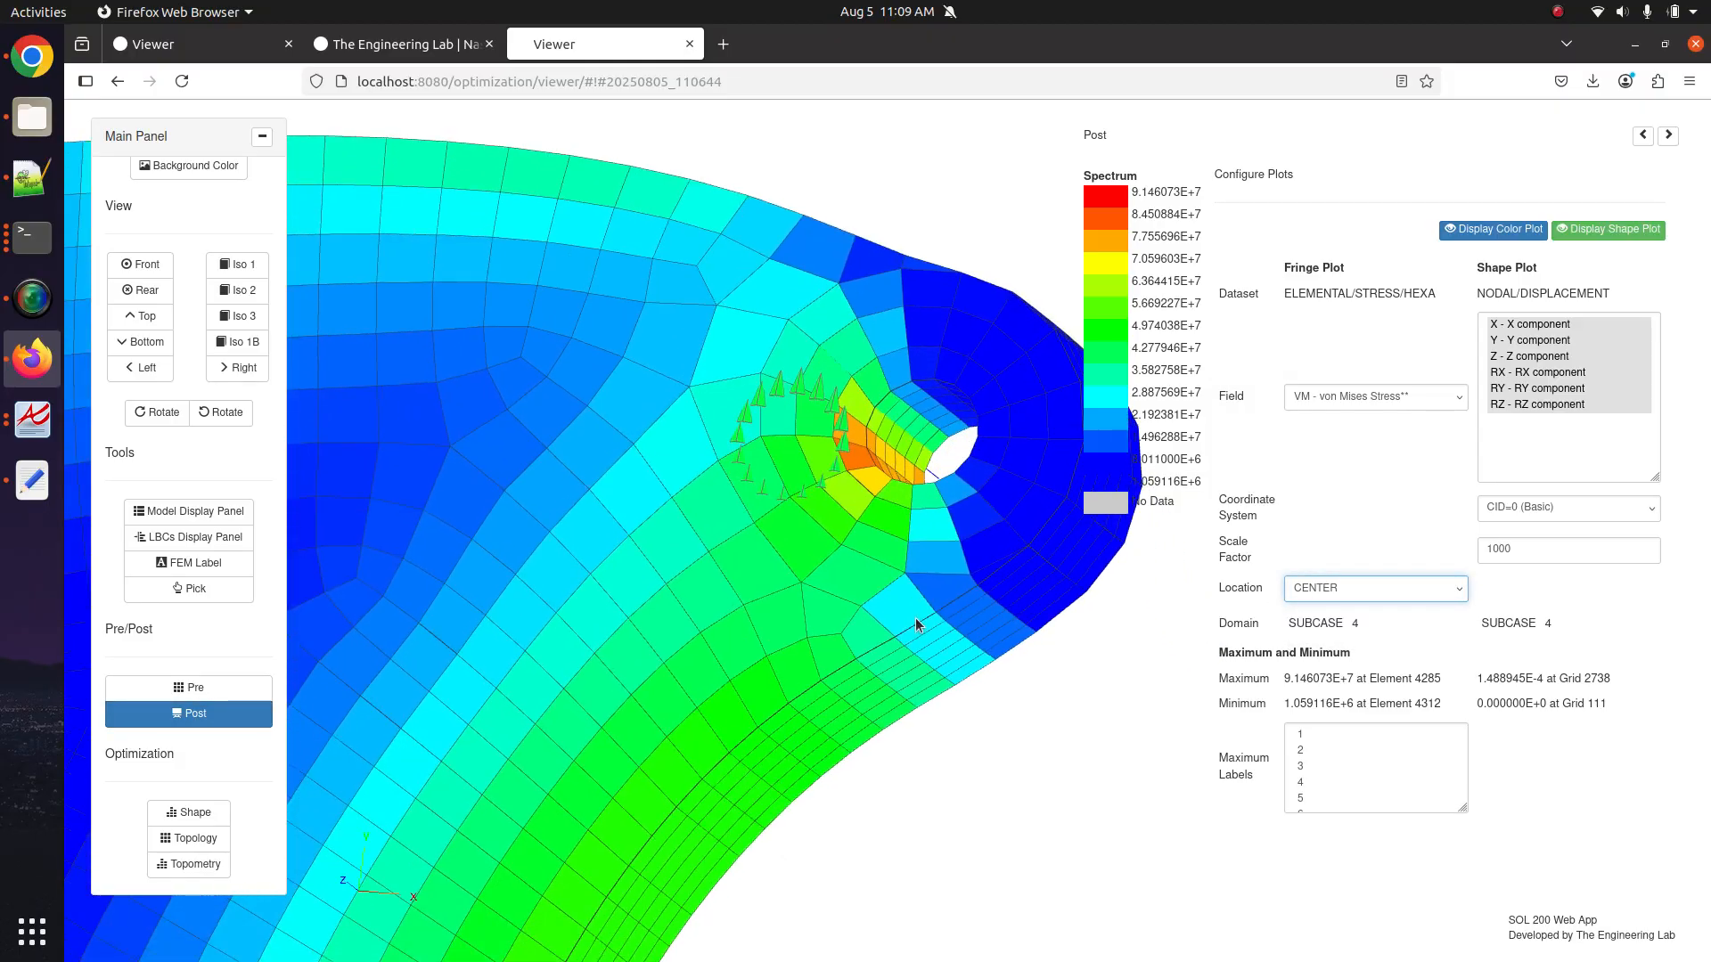
drag(868, 611, 679, 535)
scroll(679, 539, up, 5)
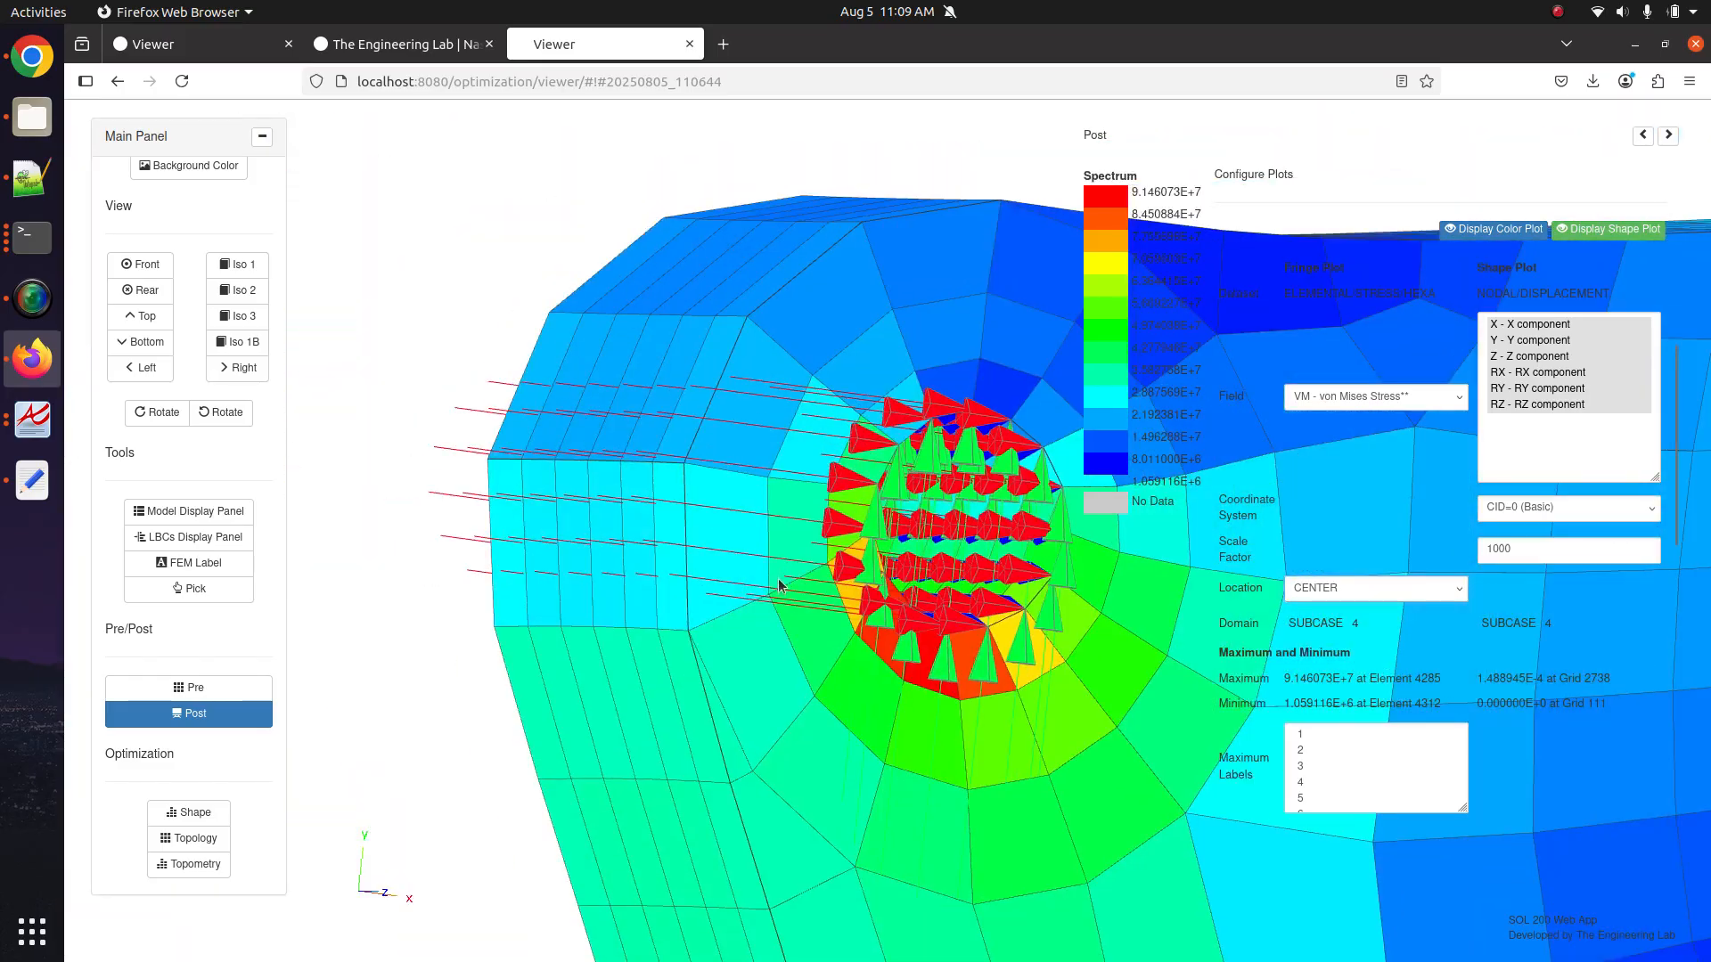
Hide the load arrows and toggle the FORCE rows' Display checkboxes in the LBCs table.
click(181, 538)
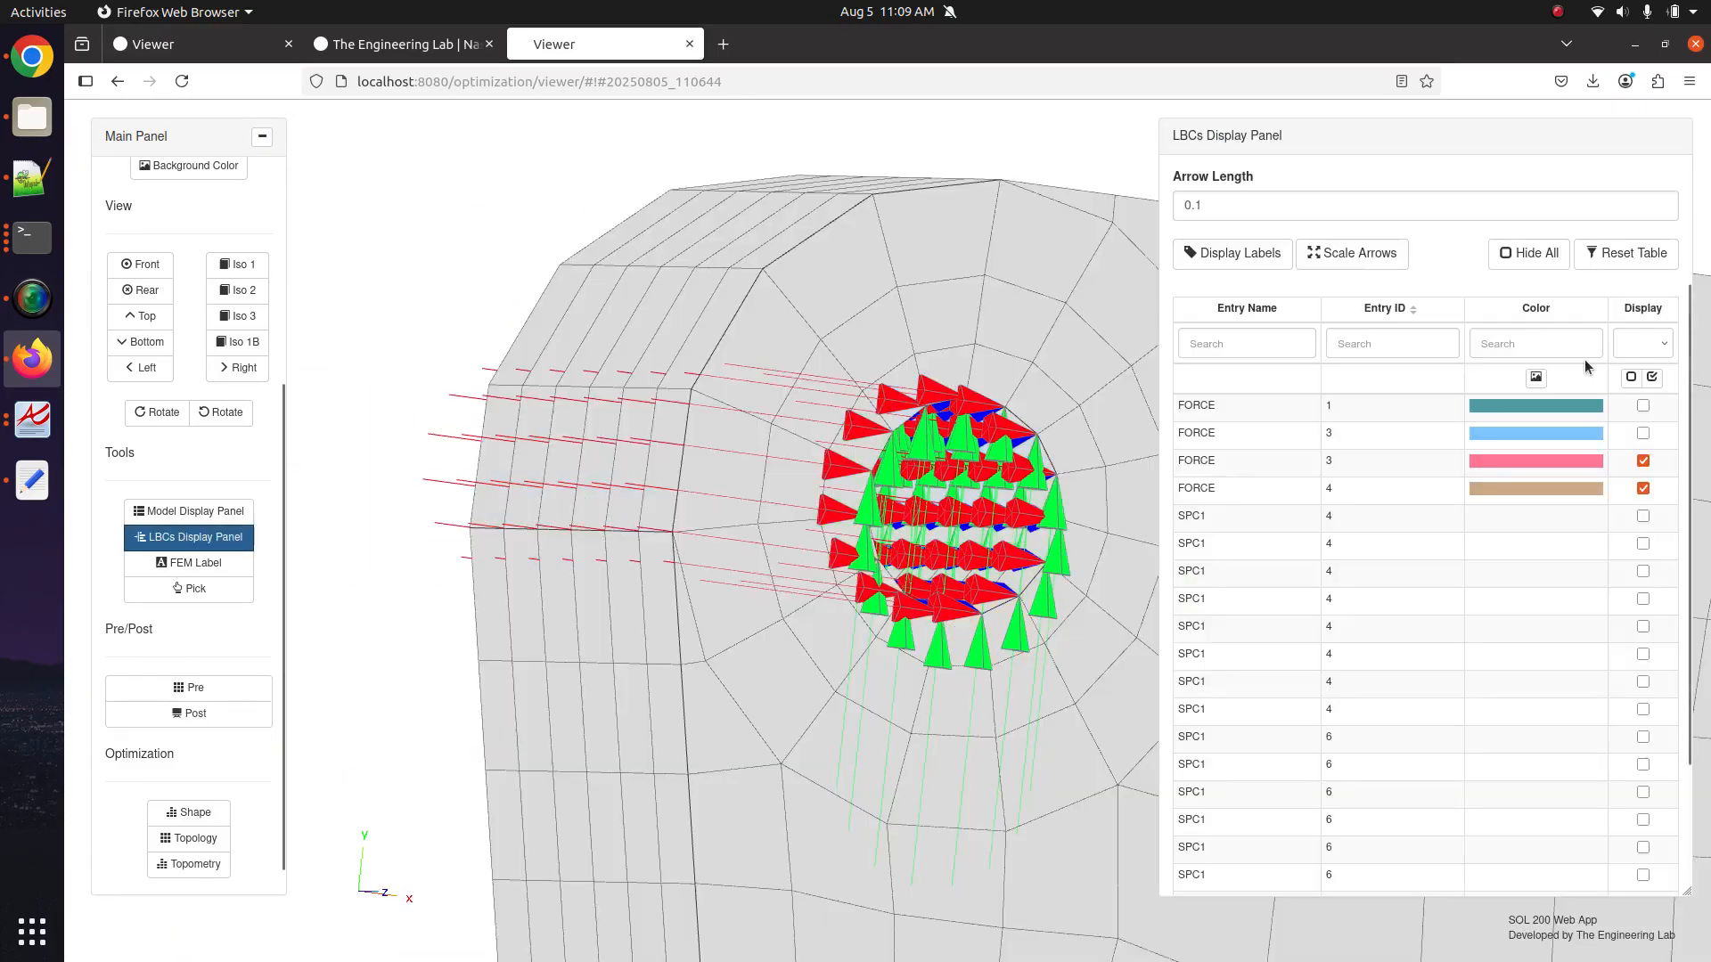
click(1630, 377)
click(1643, 460)
click(1643, 489)
scroll(1625, 500, down, 3)
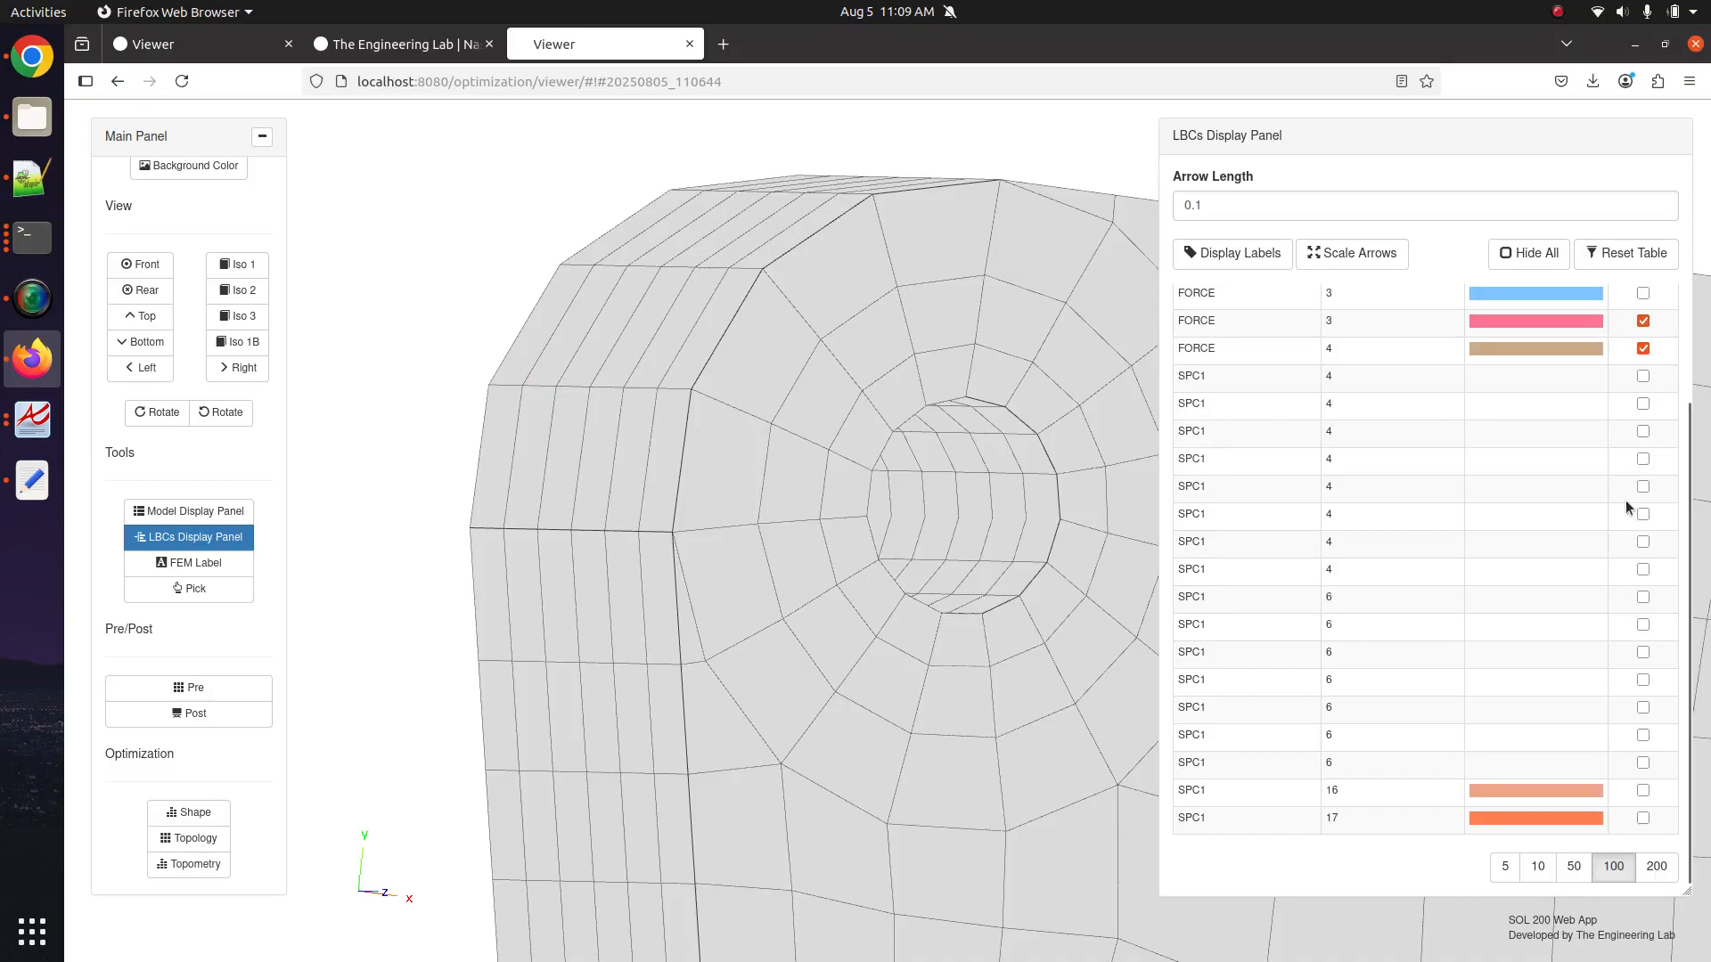
scroll(1586, 561, up, 3)
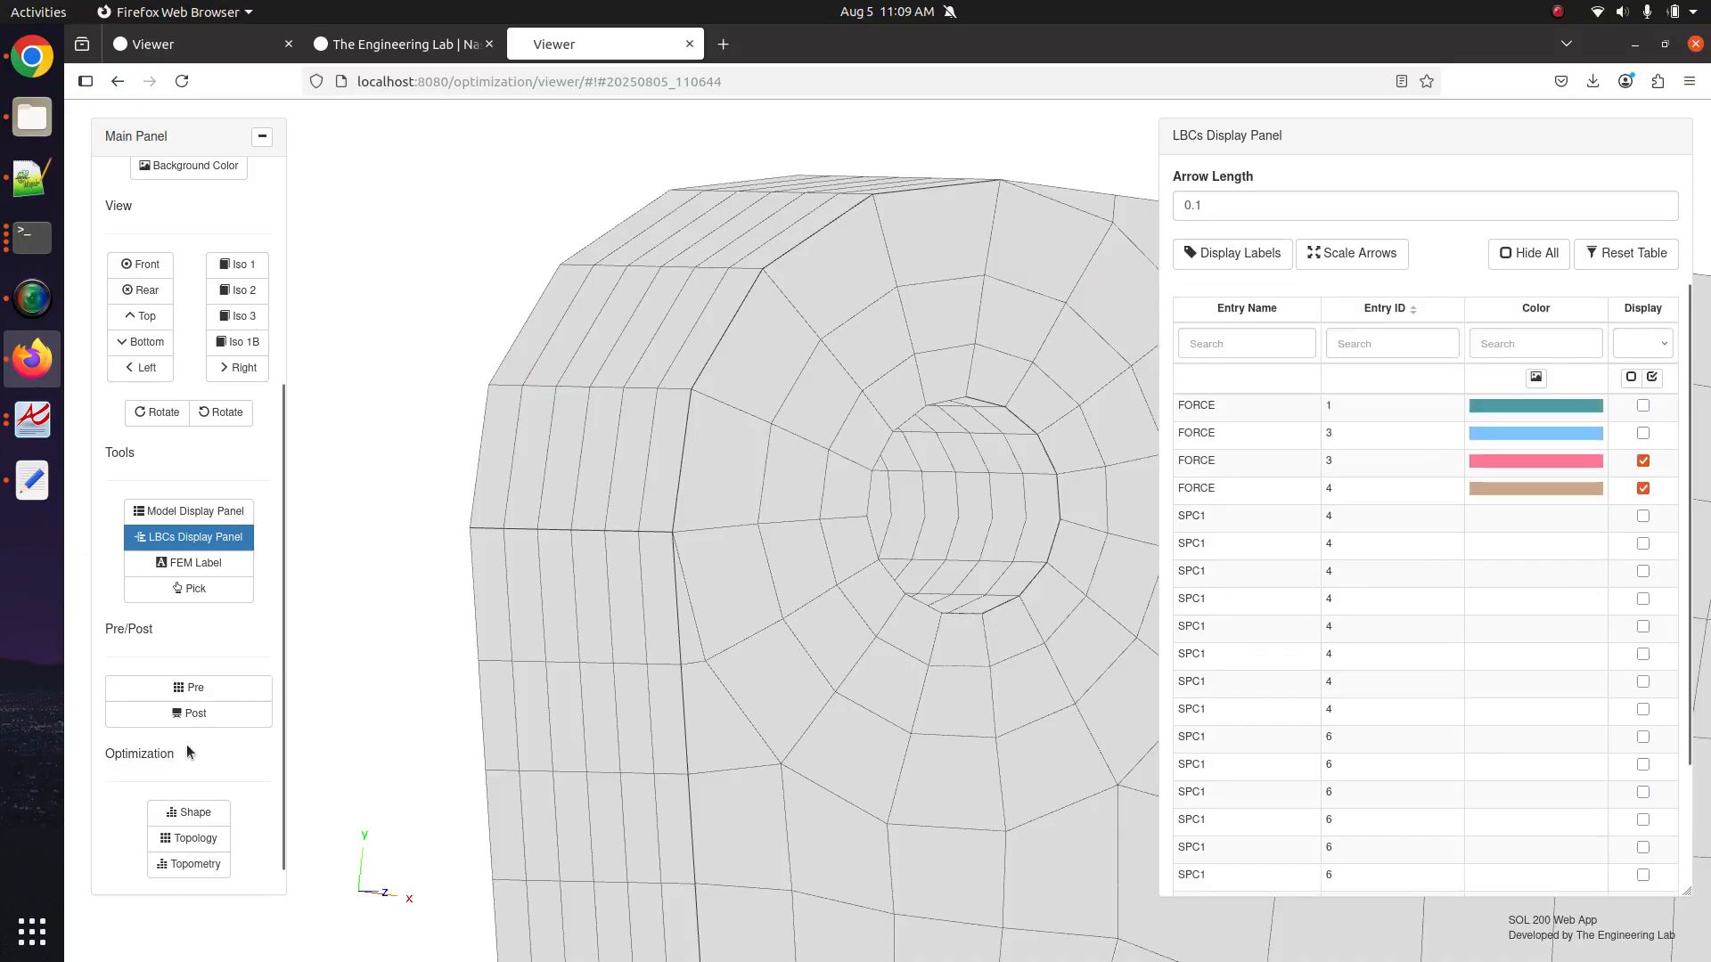
Bring back the subcase 4 von Mises plot and frame the whole bracket.
click(195, 714)
drag(949, 702, 636, 549)
scroll(624, 562, down, 8)
drag(859, 634, 660, 488)
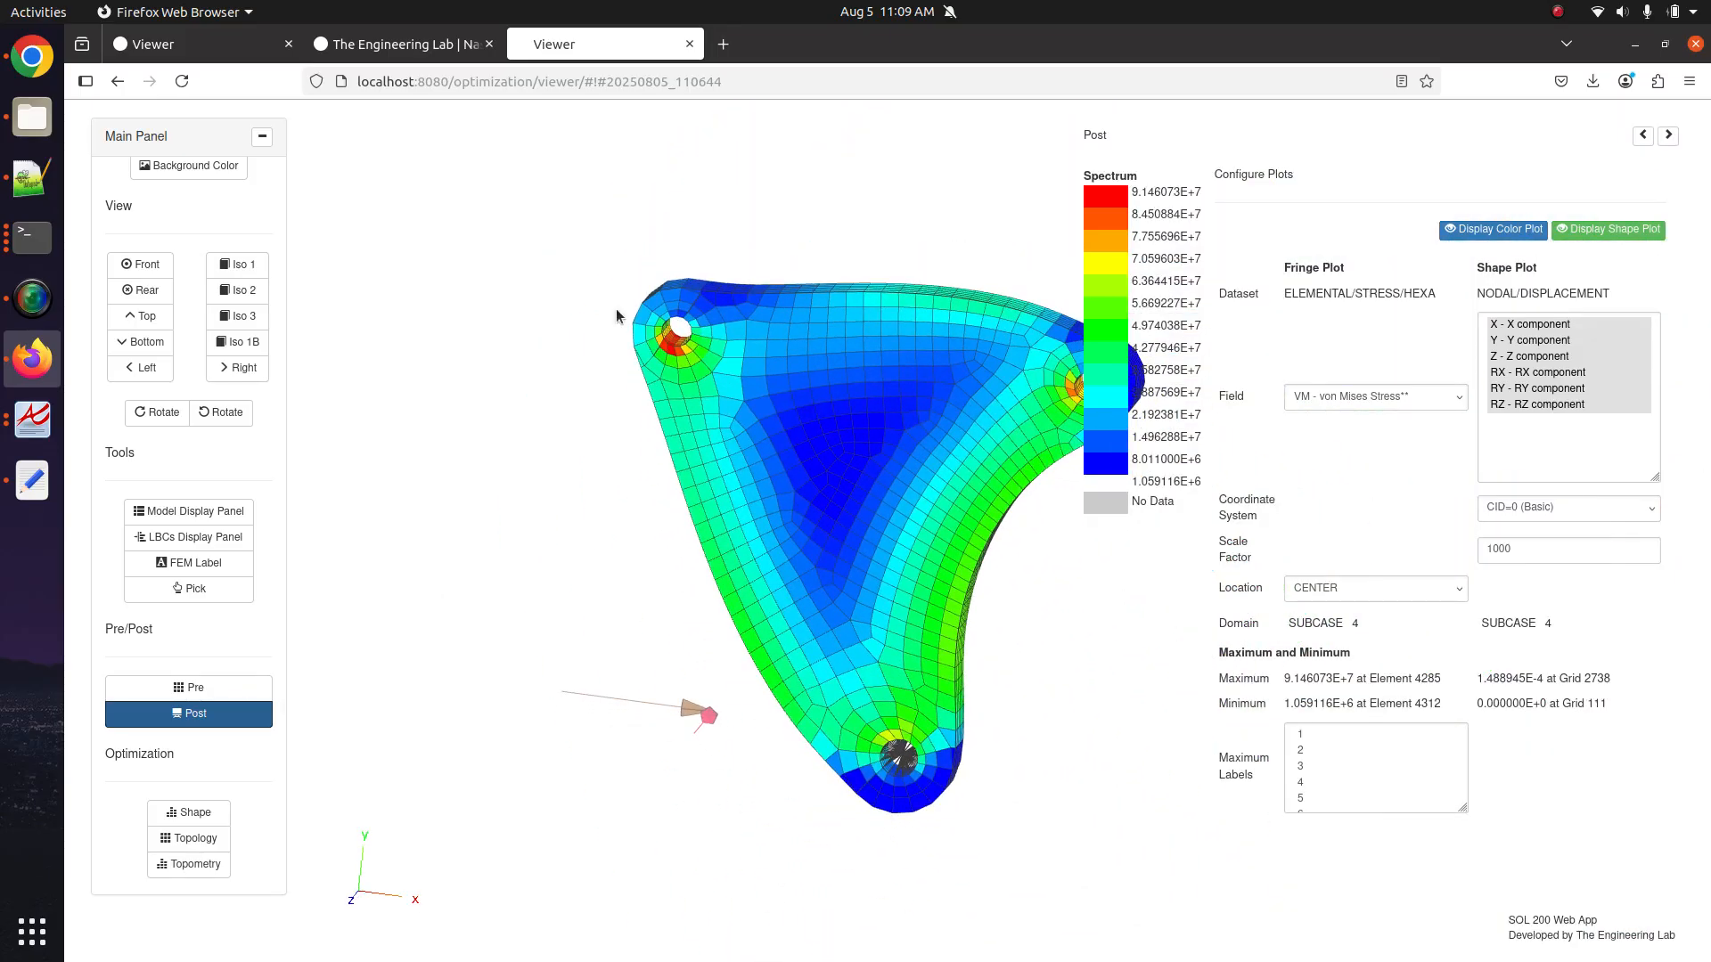
Turn the model toward the hole and set the stress location to CORNER.
scroll(871, 515, up, 6)
scroll(788, 541, up, 2)
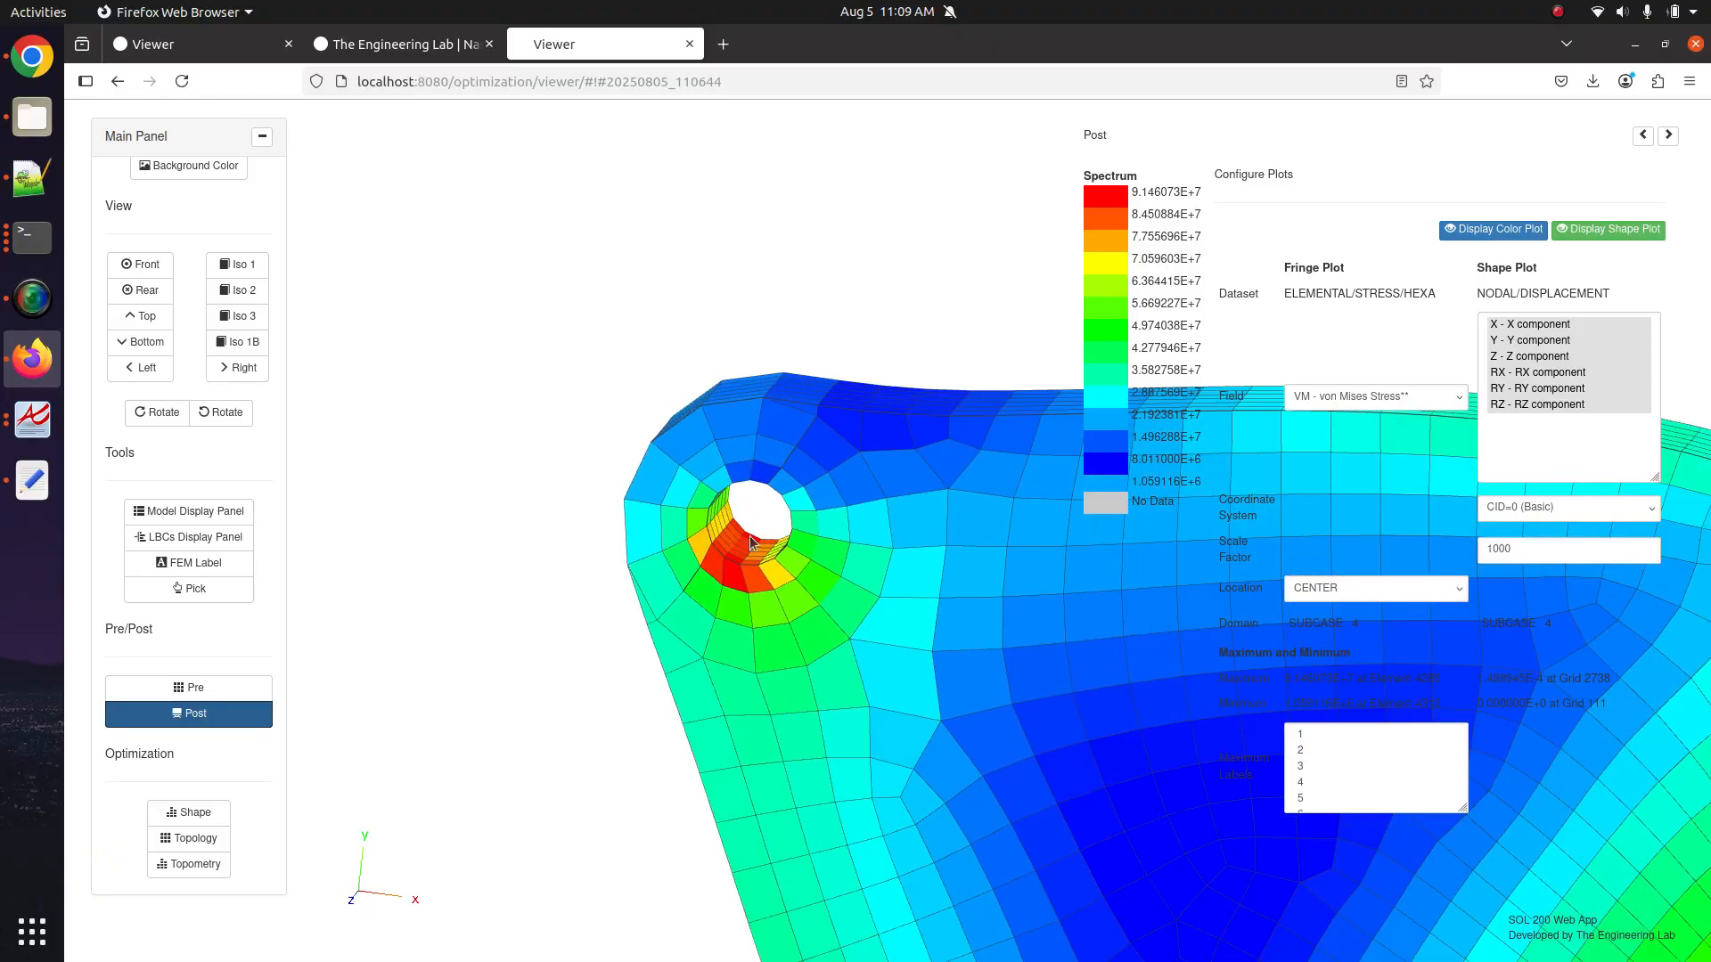
drag(821, 599, 1297, 601)
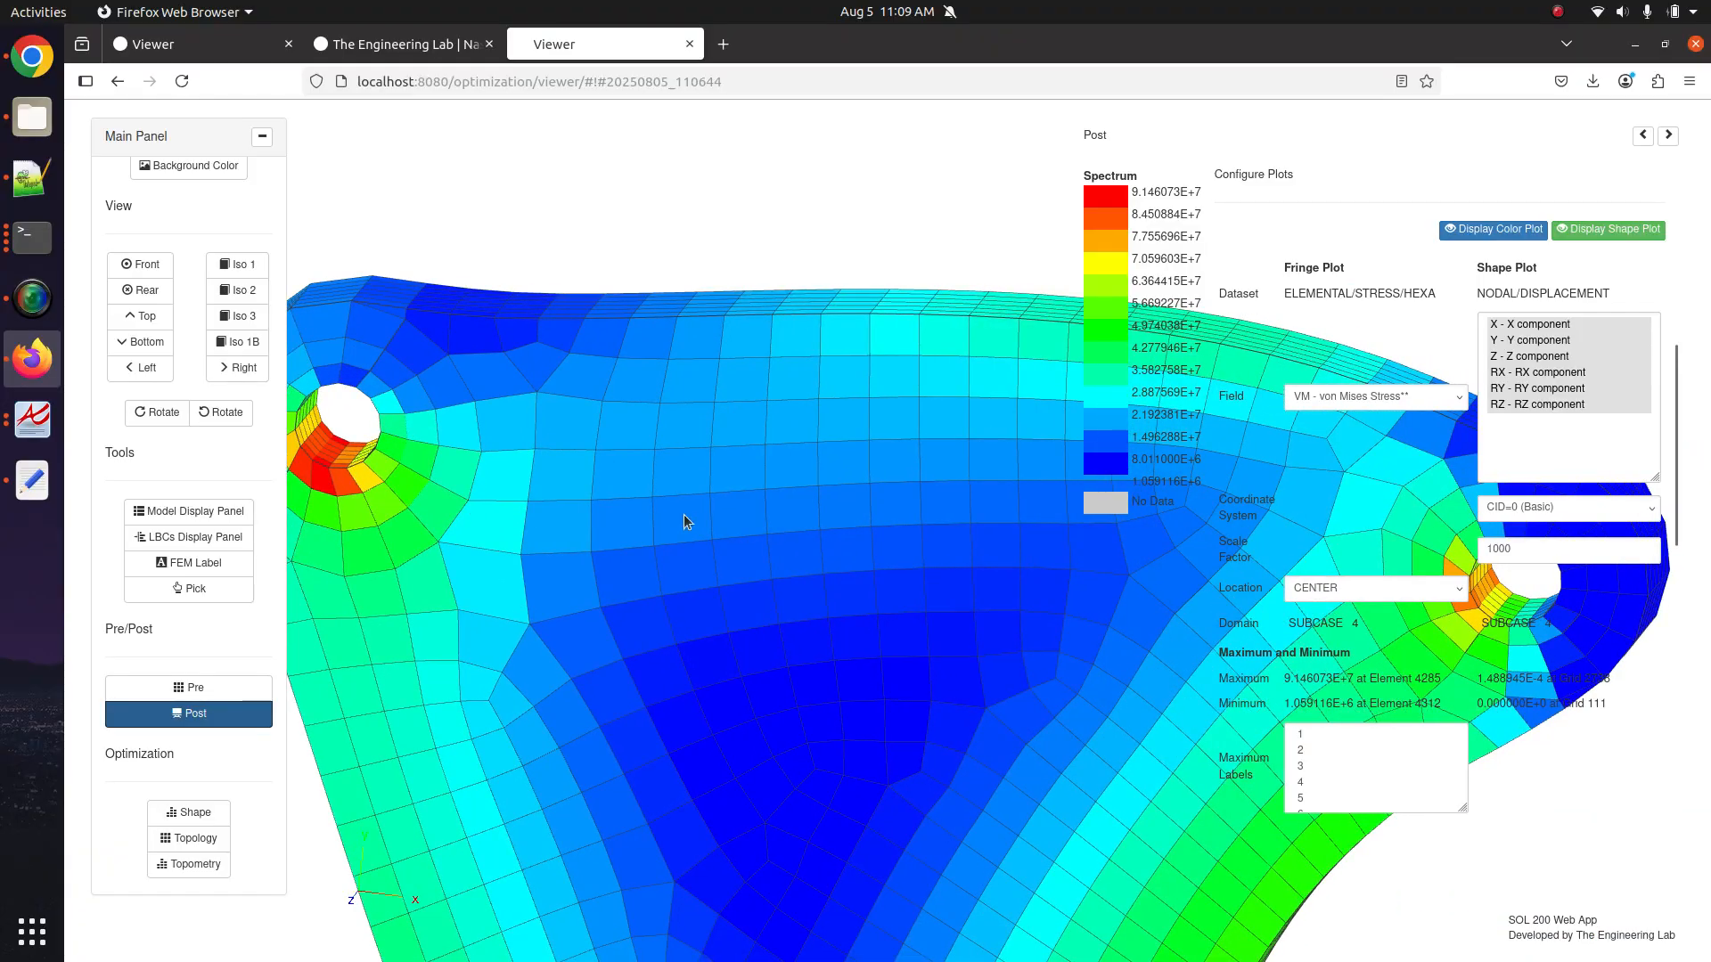
scroll(683, 515, down, 5)
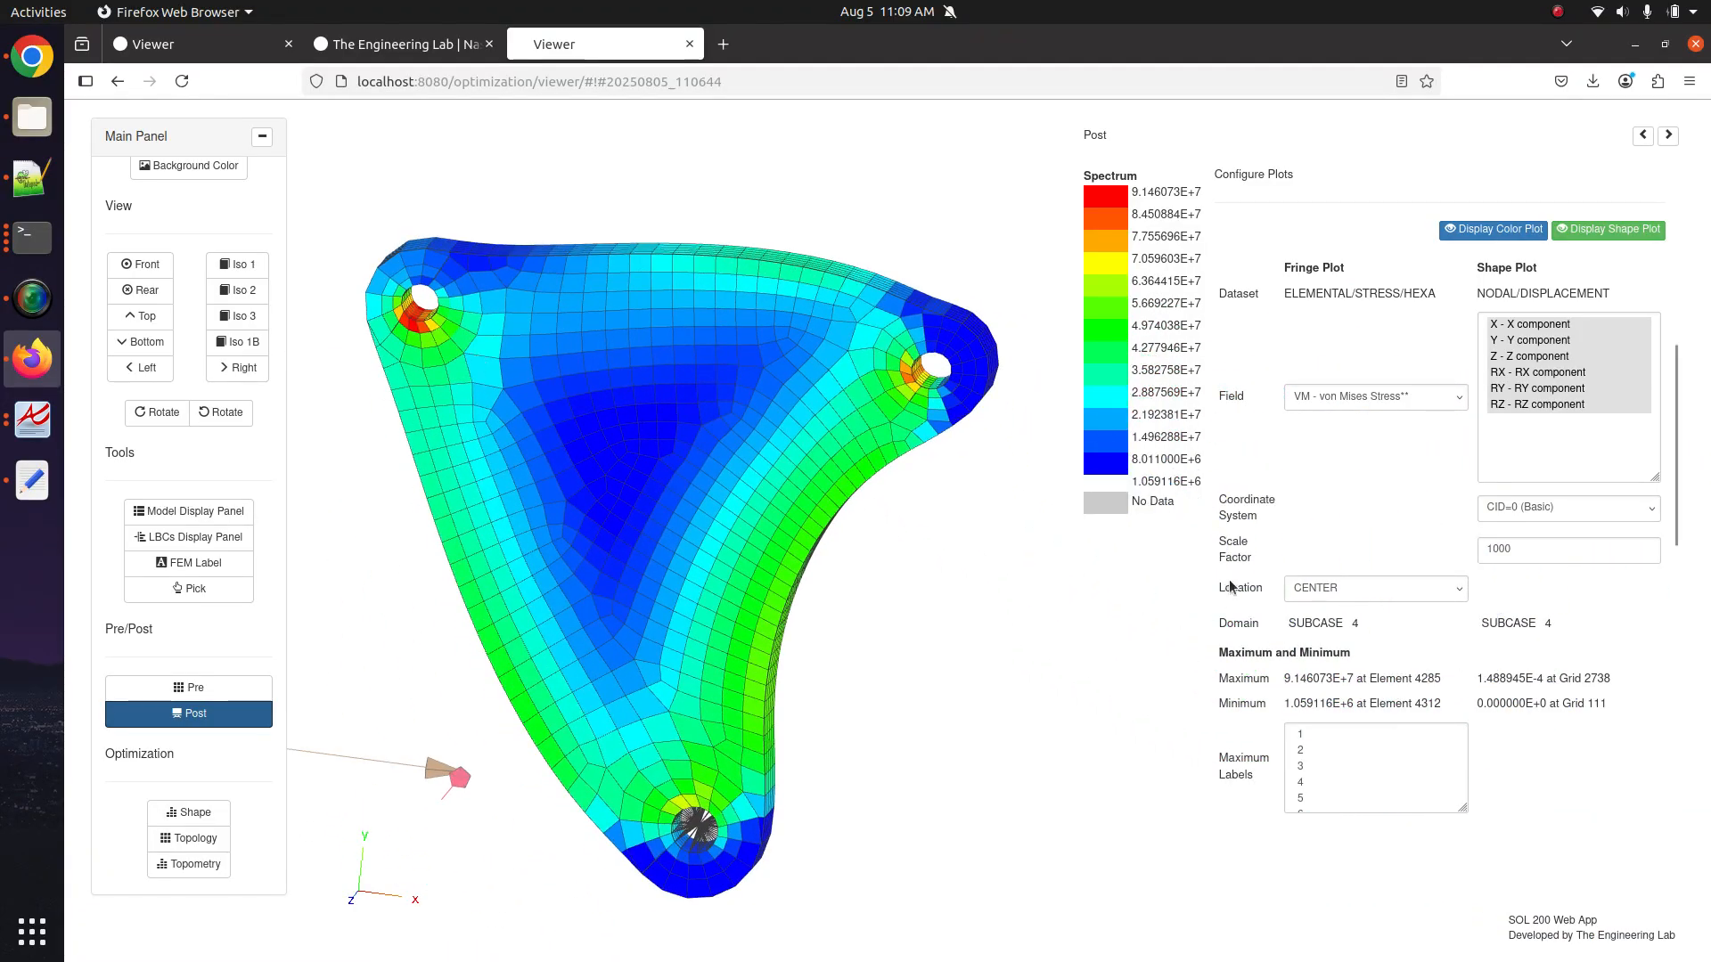
click(1311, 592)
click(1315, 622)
key(Down)
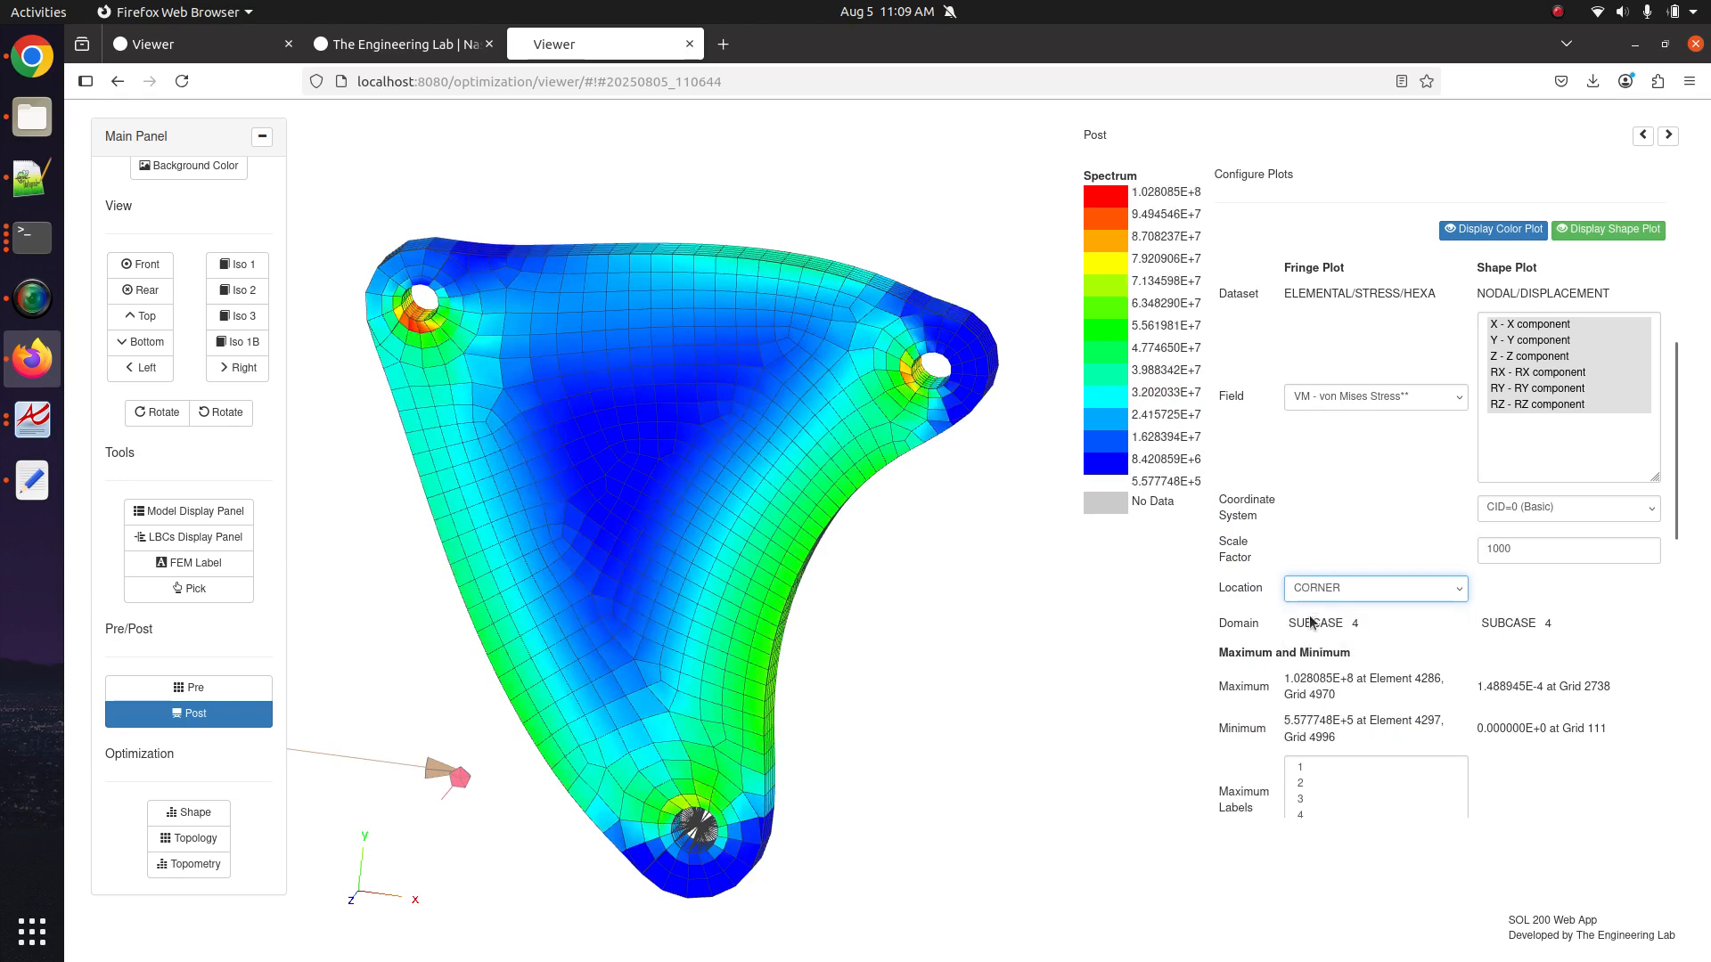
scroll(1002, 633, up, 10)
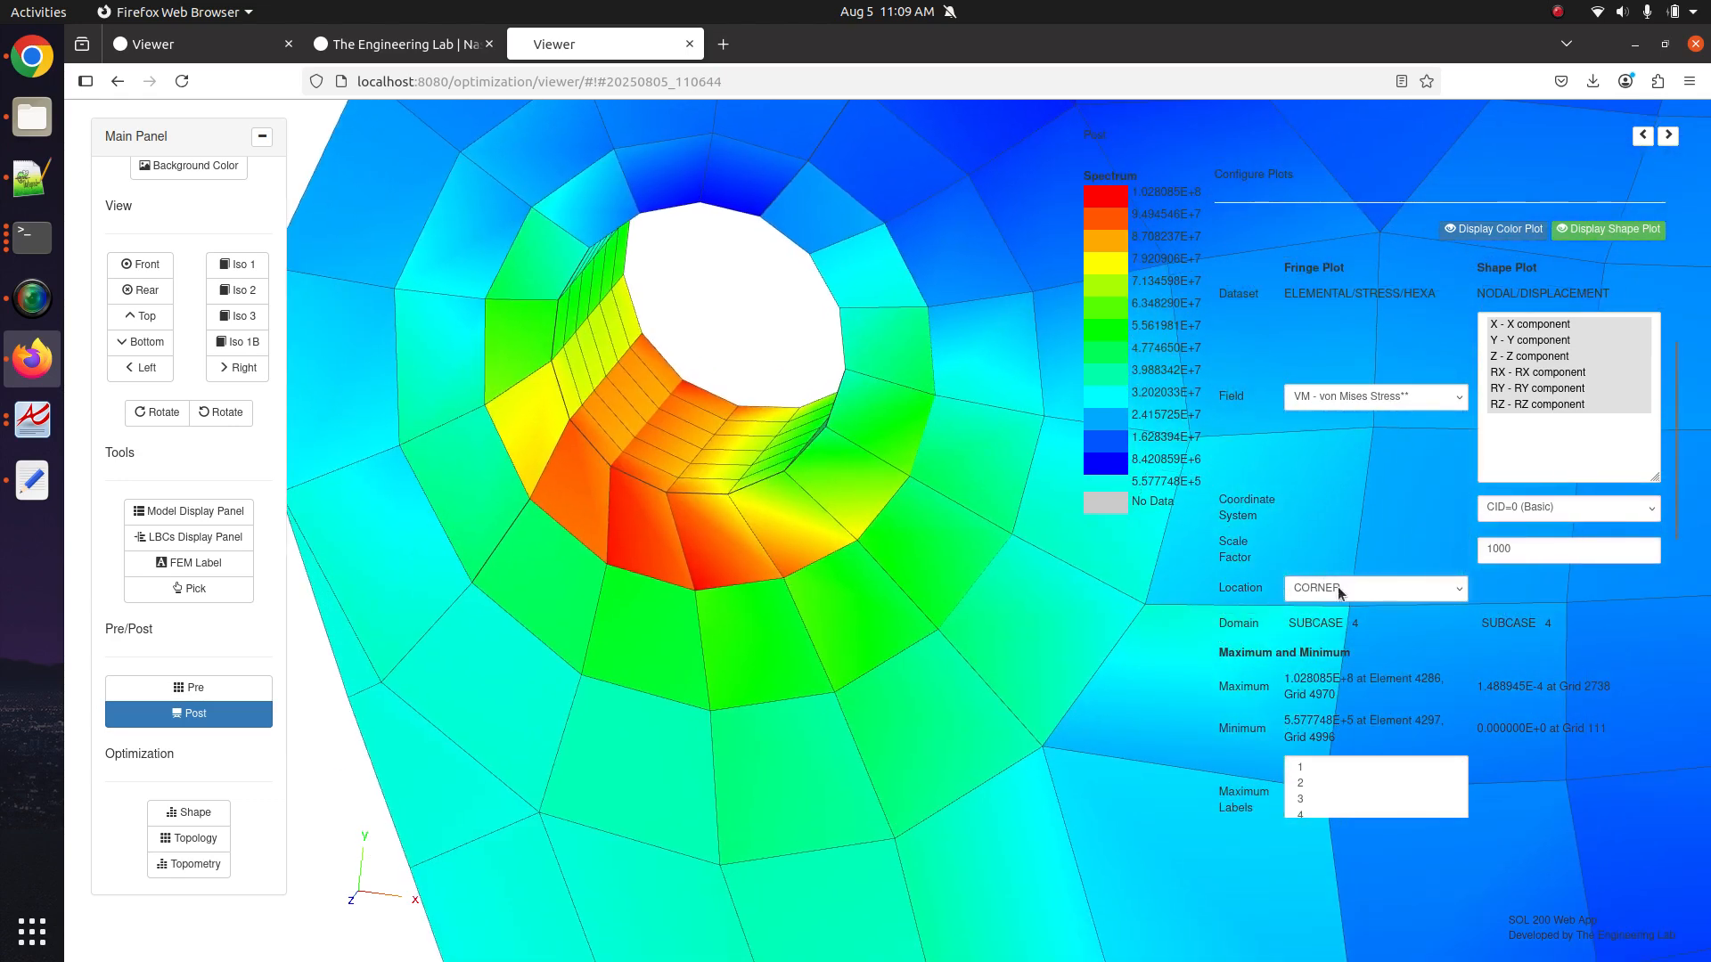
click(1341, 593)
click(1328, 637)
click(1344, 590)
click(1342, 618)
Label the three highest stress values, then show all ten maximum-stress labels.
drag(1318, 794, 1318, 767)
scroll(859, 604, down, 10)
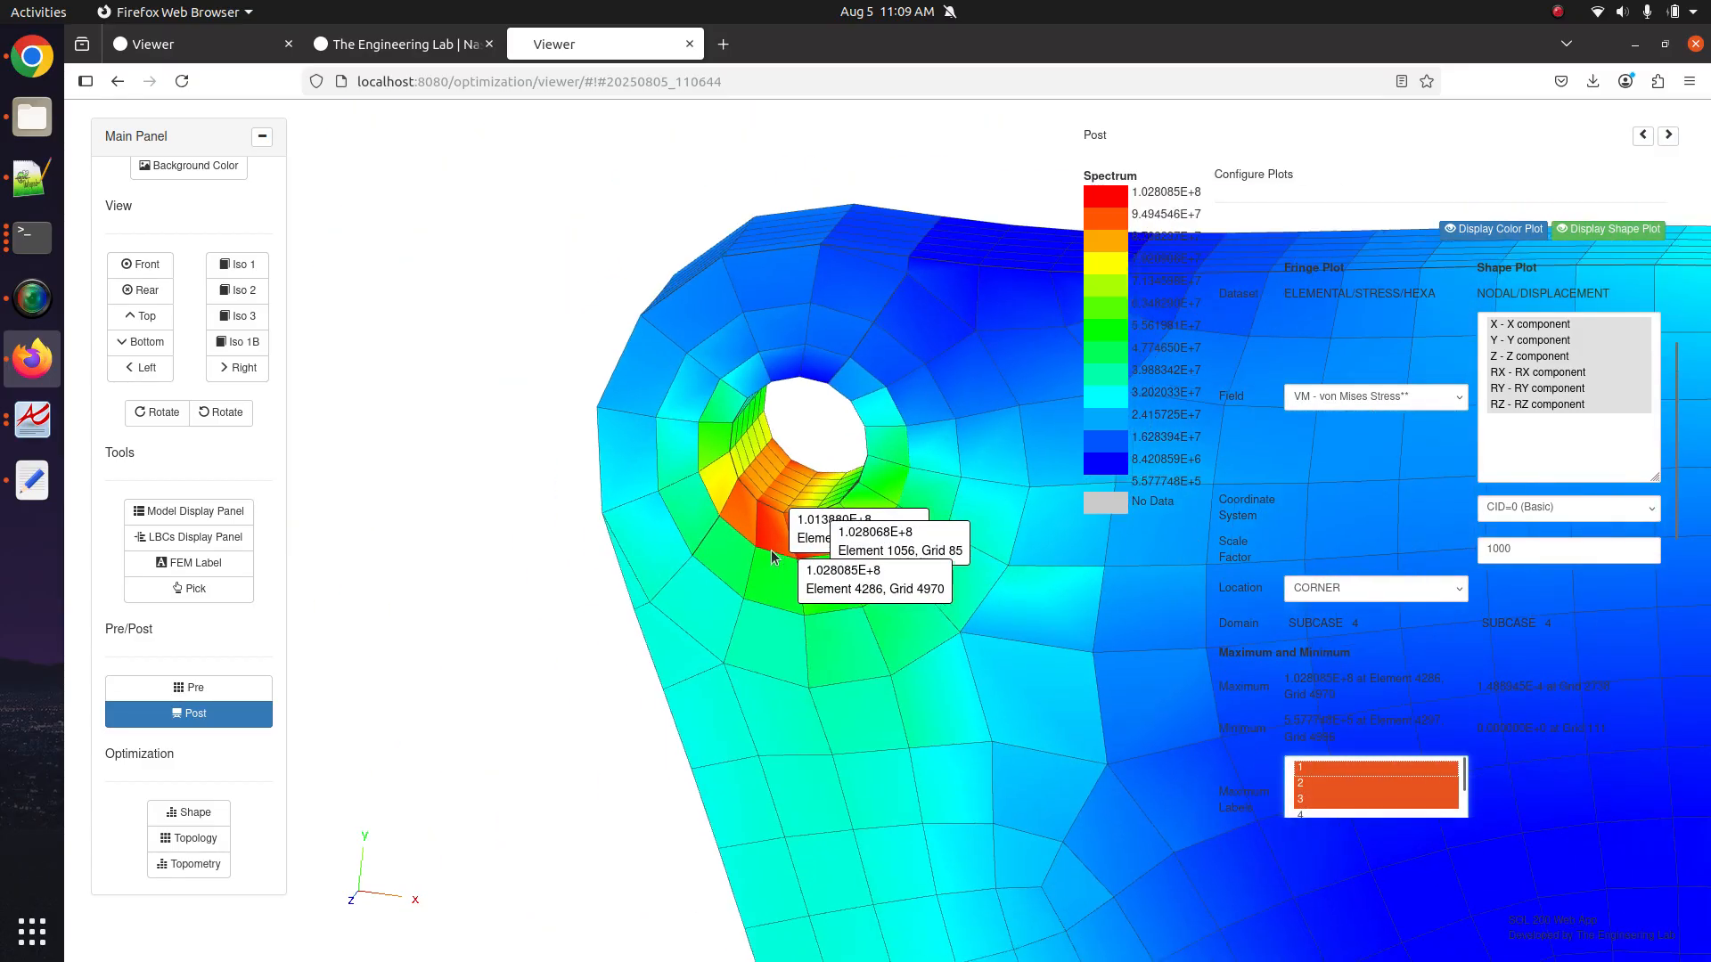
drag(859, 604, 697, 446)
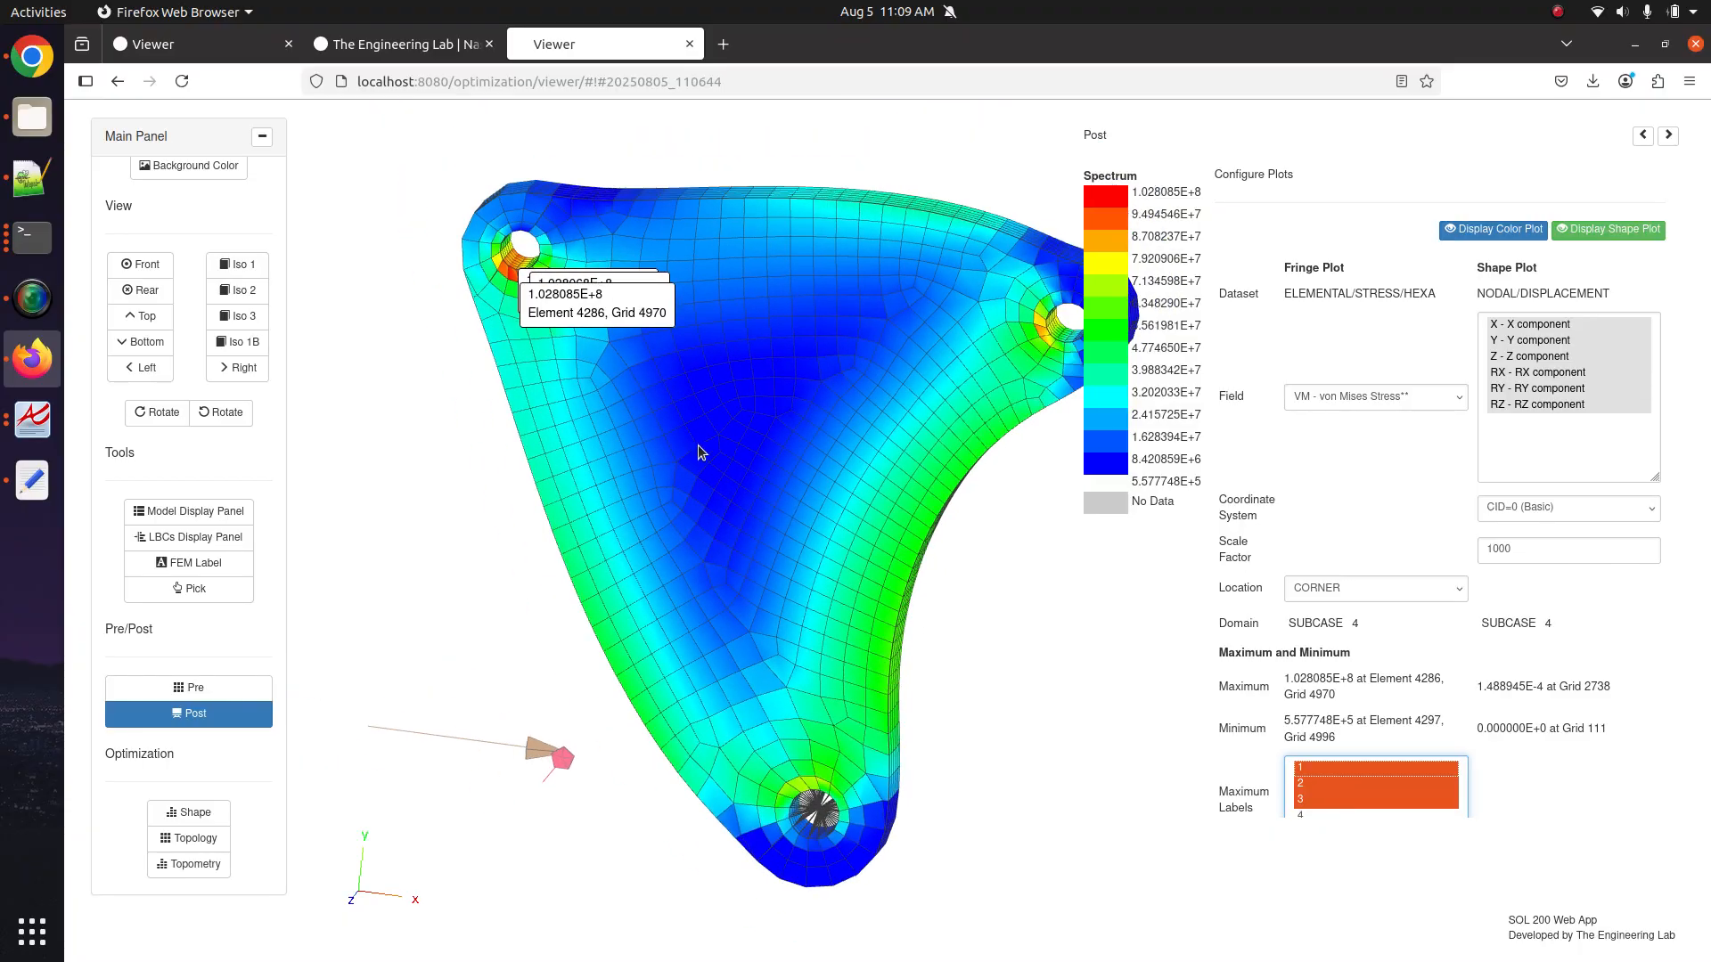
scroll(1377, 789, down, 2)
scroll(1258, 715, down, 4)
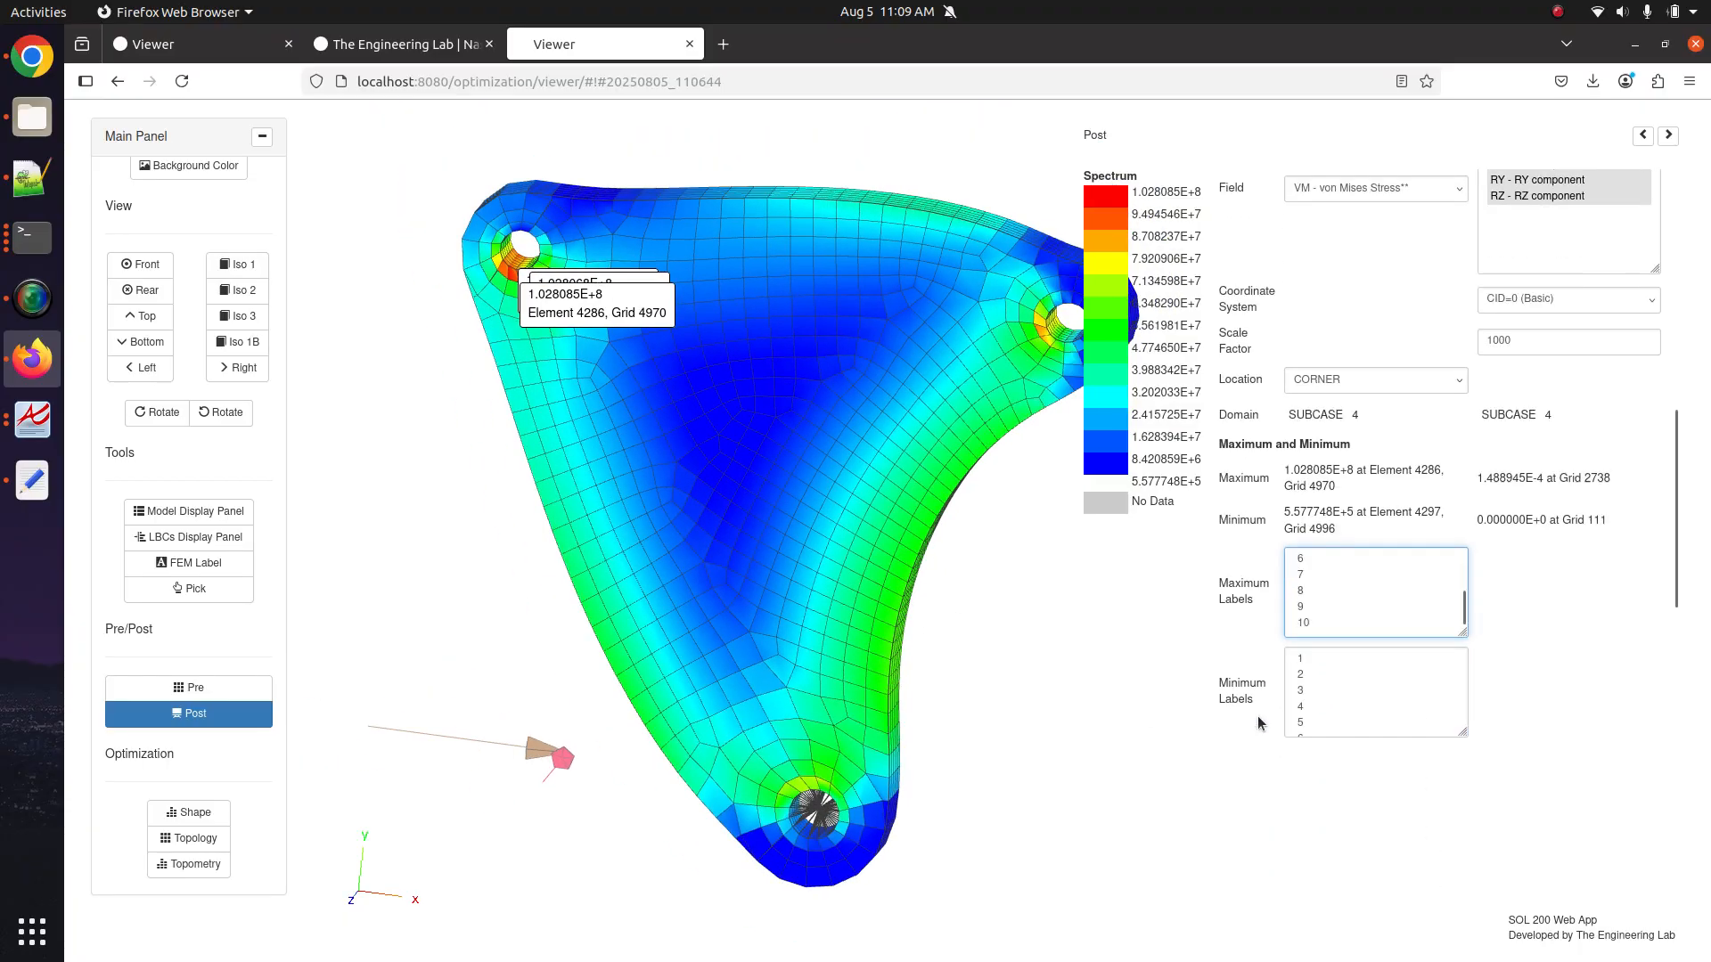
scroll(1329, 560, up, 4)
scroll(1263, 629, down, 3)
scroll(1332, 668, up, 1)
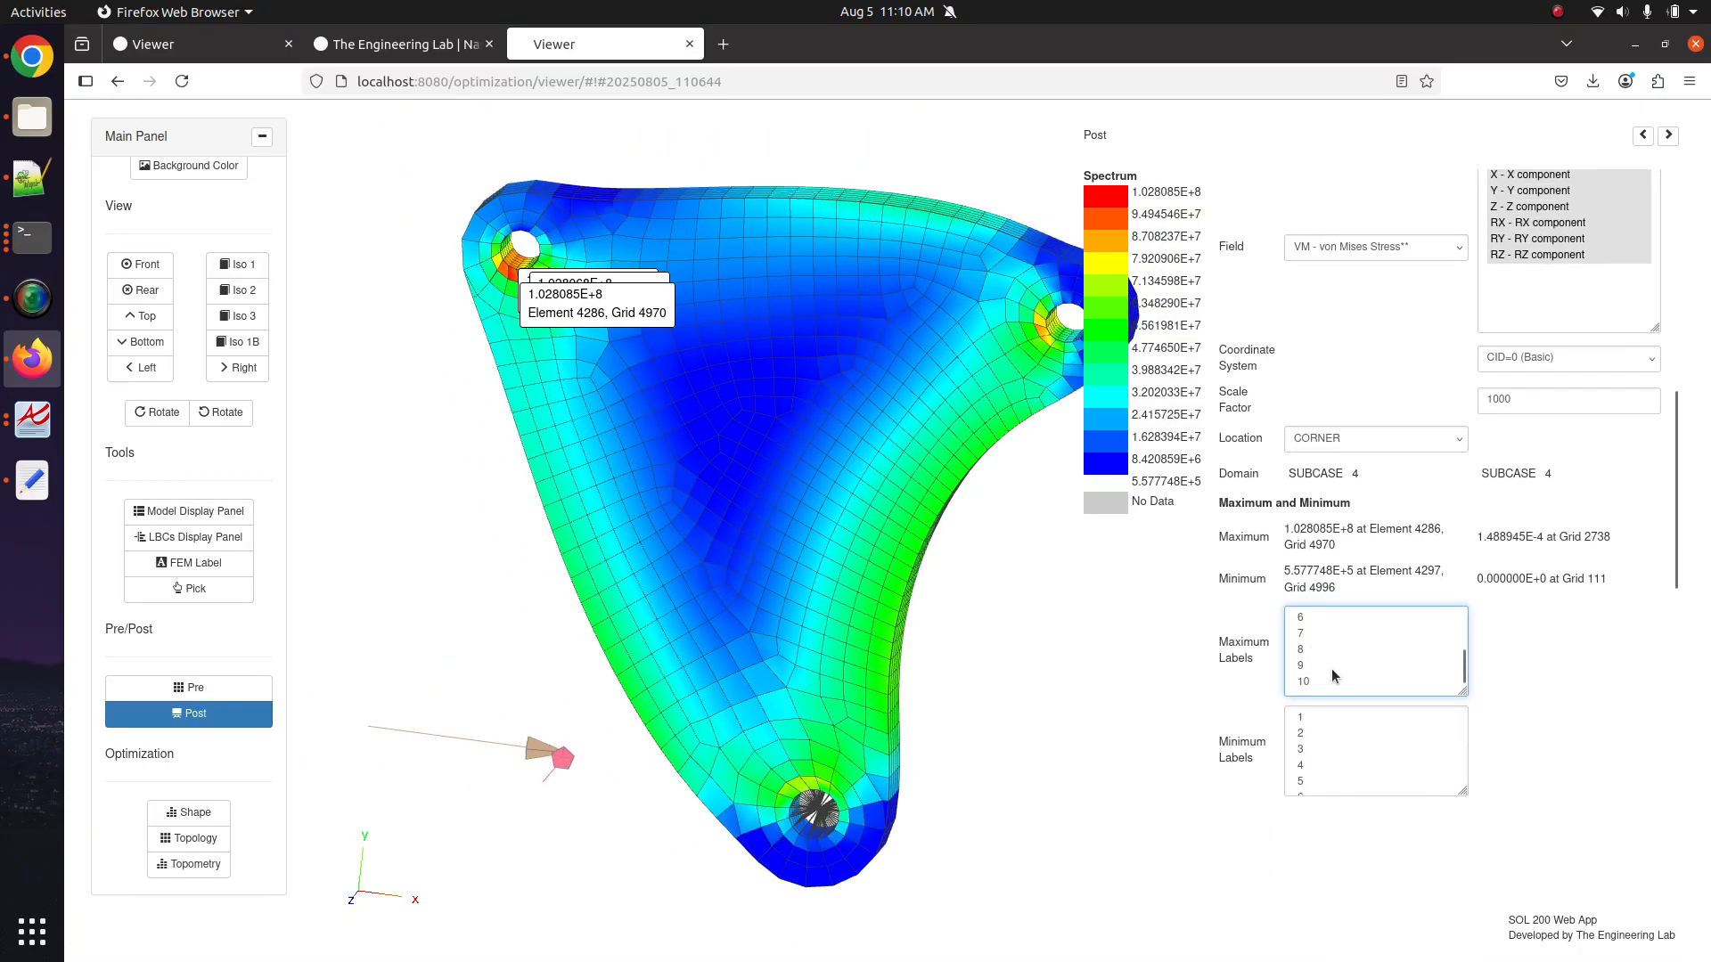
click(1330, 680)
key(shift+Home)
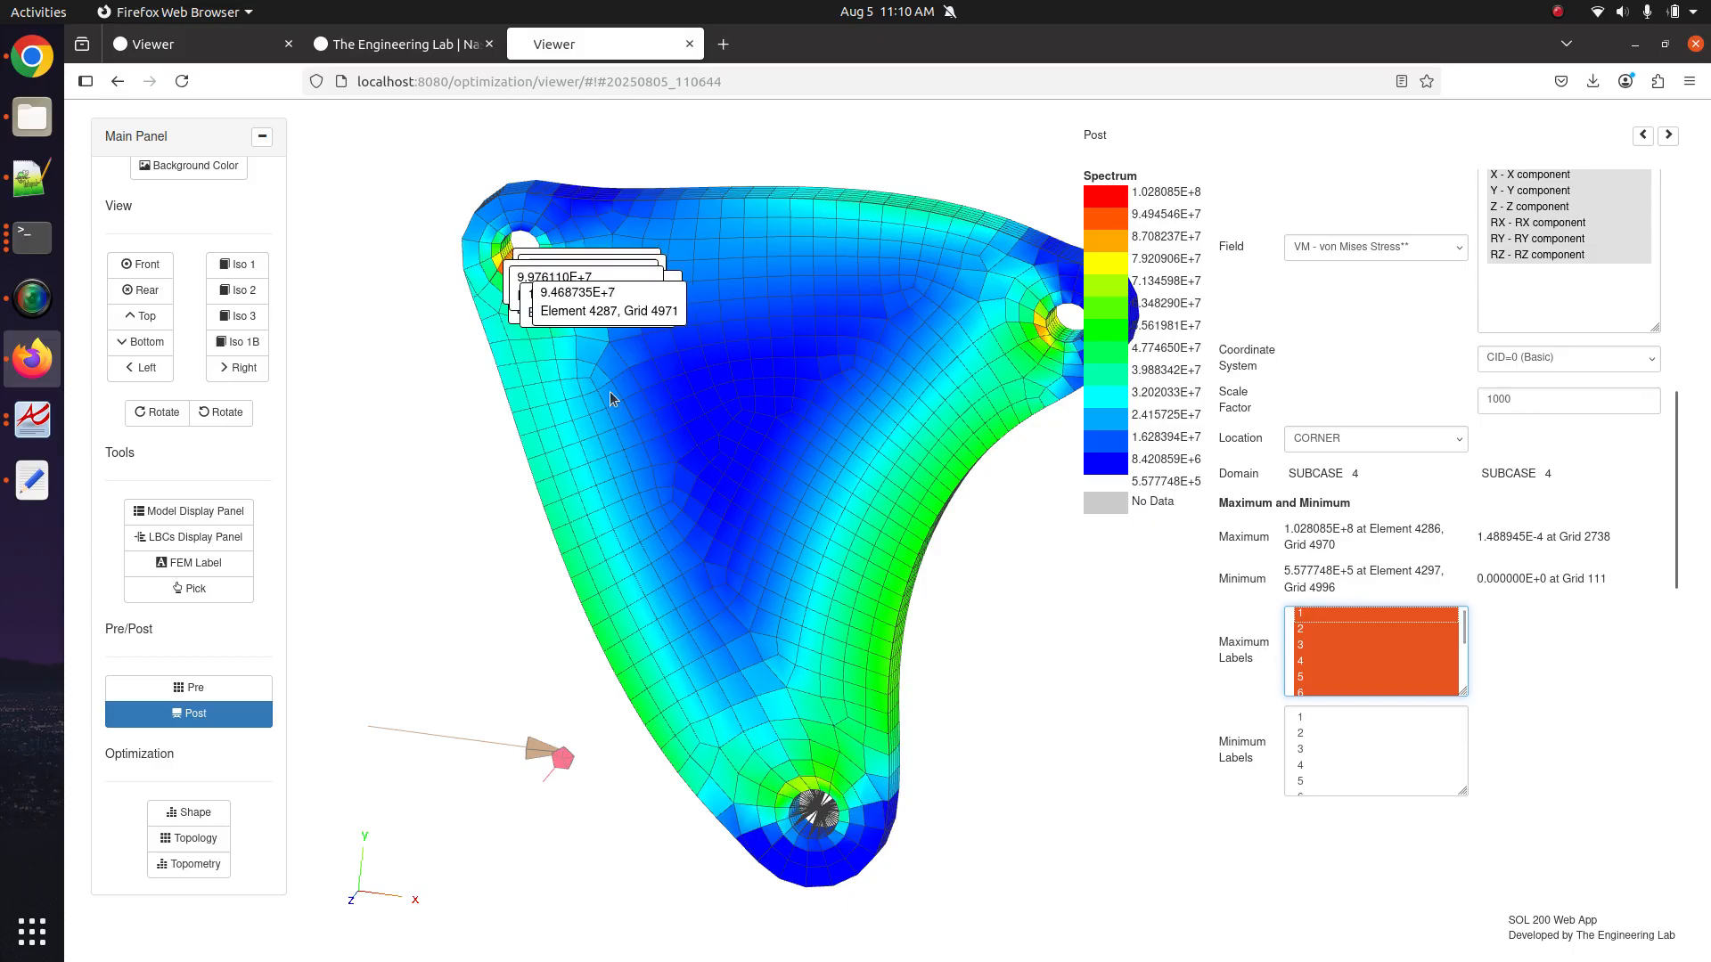
Pan and zoom in on the labelled upper-left hole.
drag(464, 222, 873, 429)
scroll(873, 429, up, 3)
drag(1047, 451, 806, 485)
scroll(806, 485, up, 10)
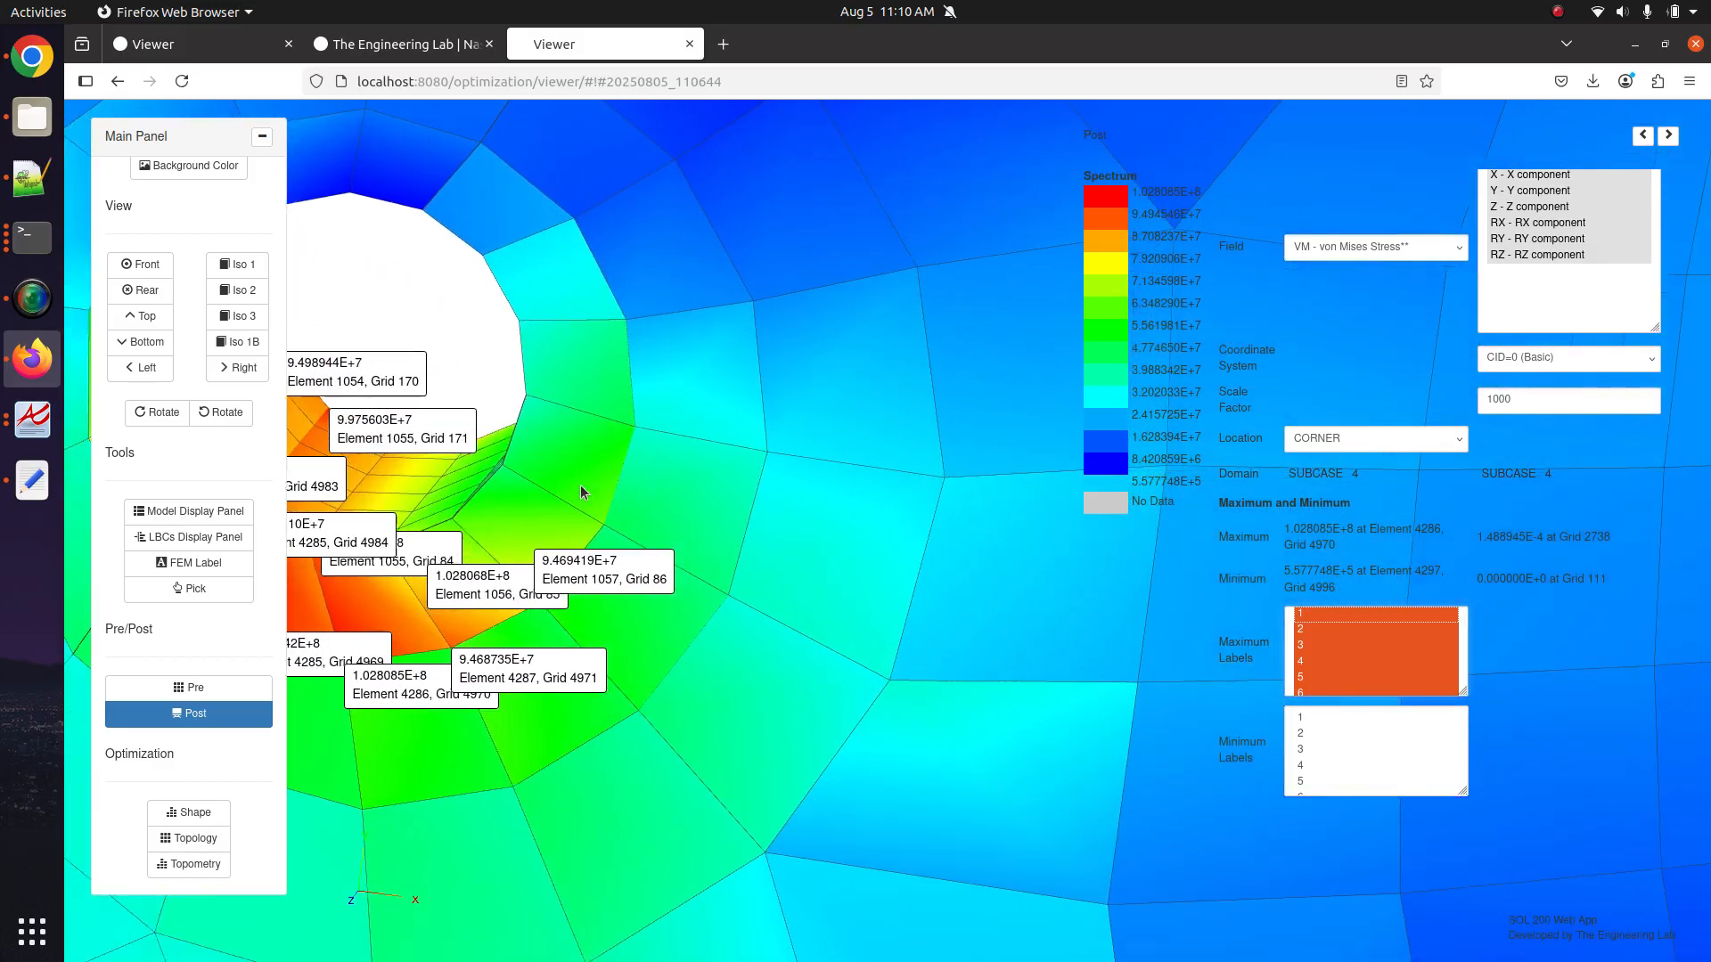
drag(581, 492, 943, 526)
scroll(943, 527, up, 4)
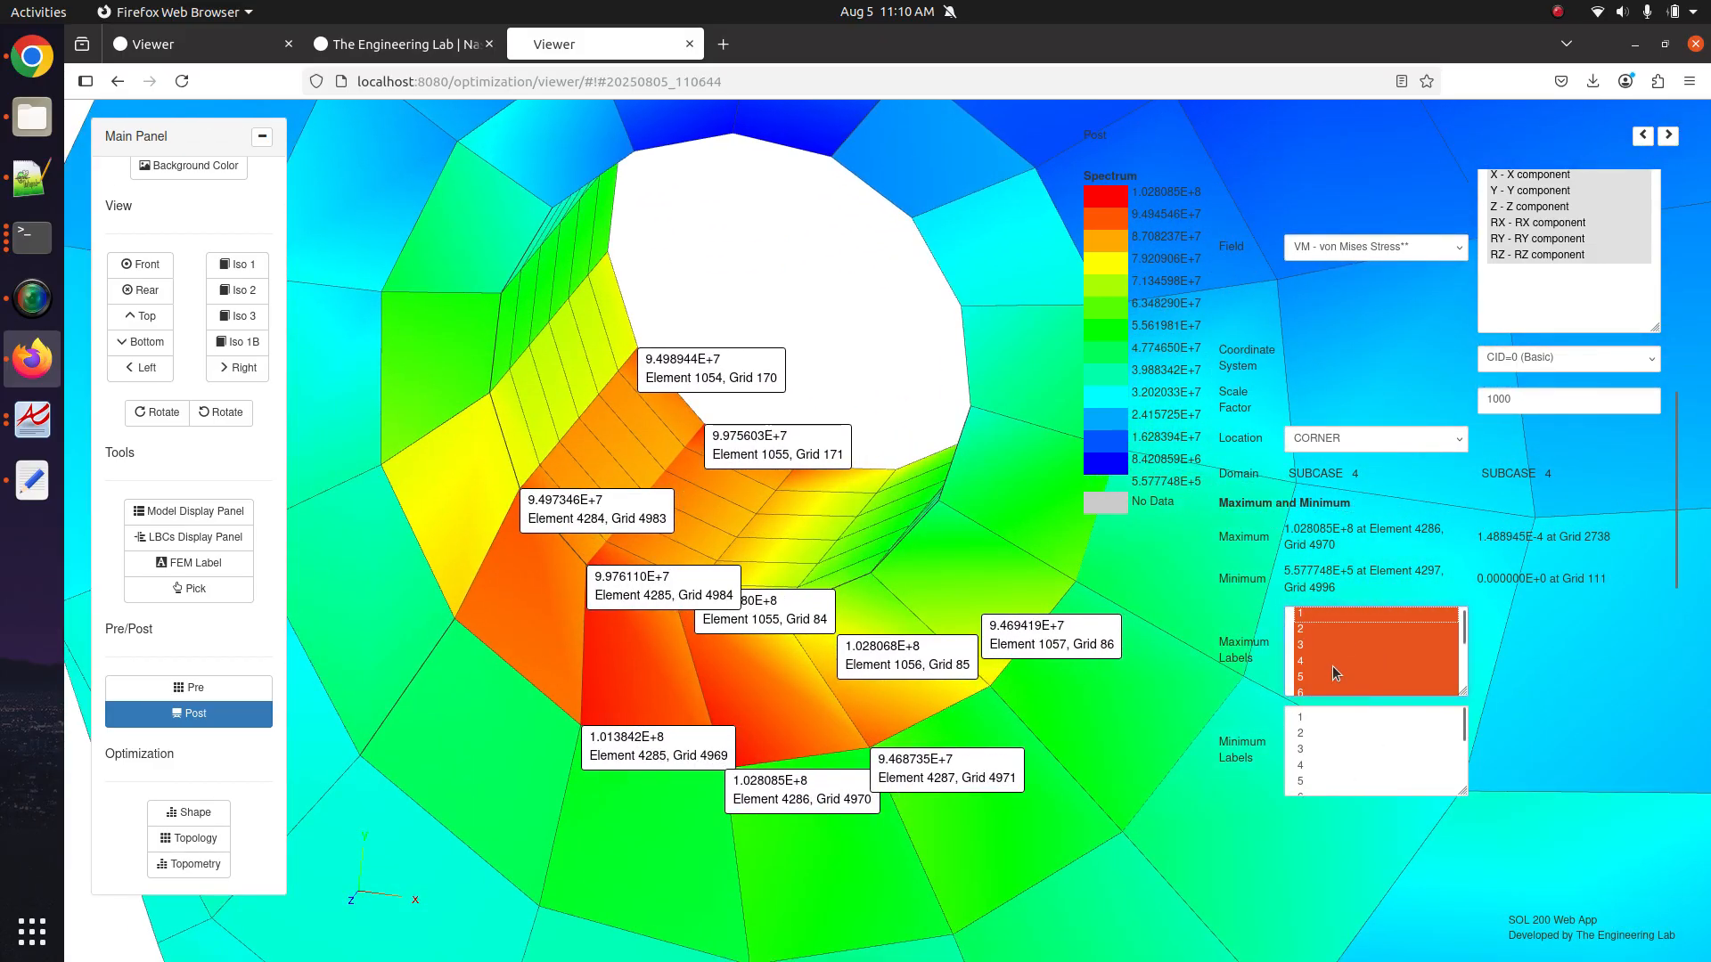
scroll(1338, 668, up, 1)
Label only the highest stress, then add the second and third (Elements 4286, 1055, 1056).
click(1324, 619)
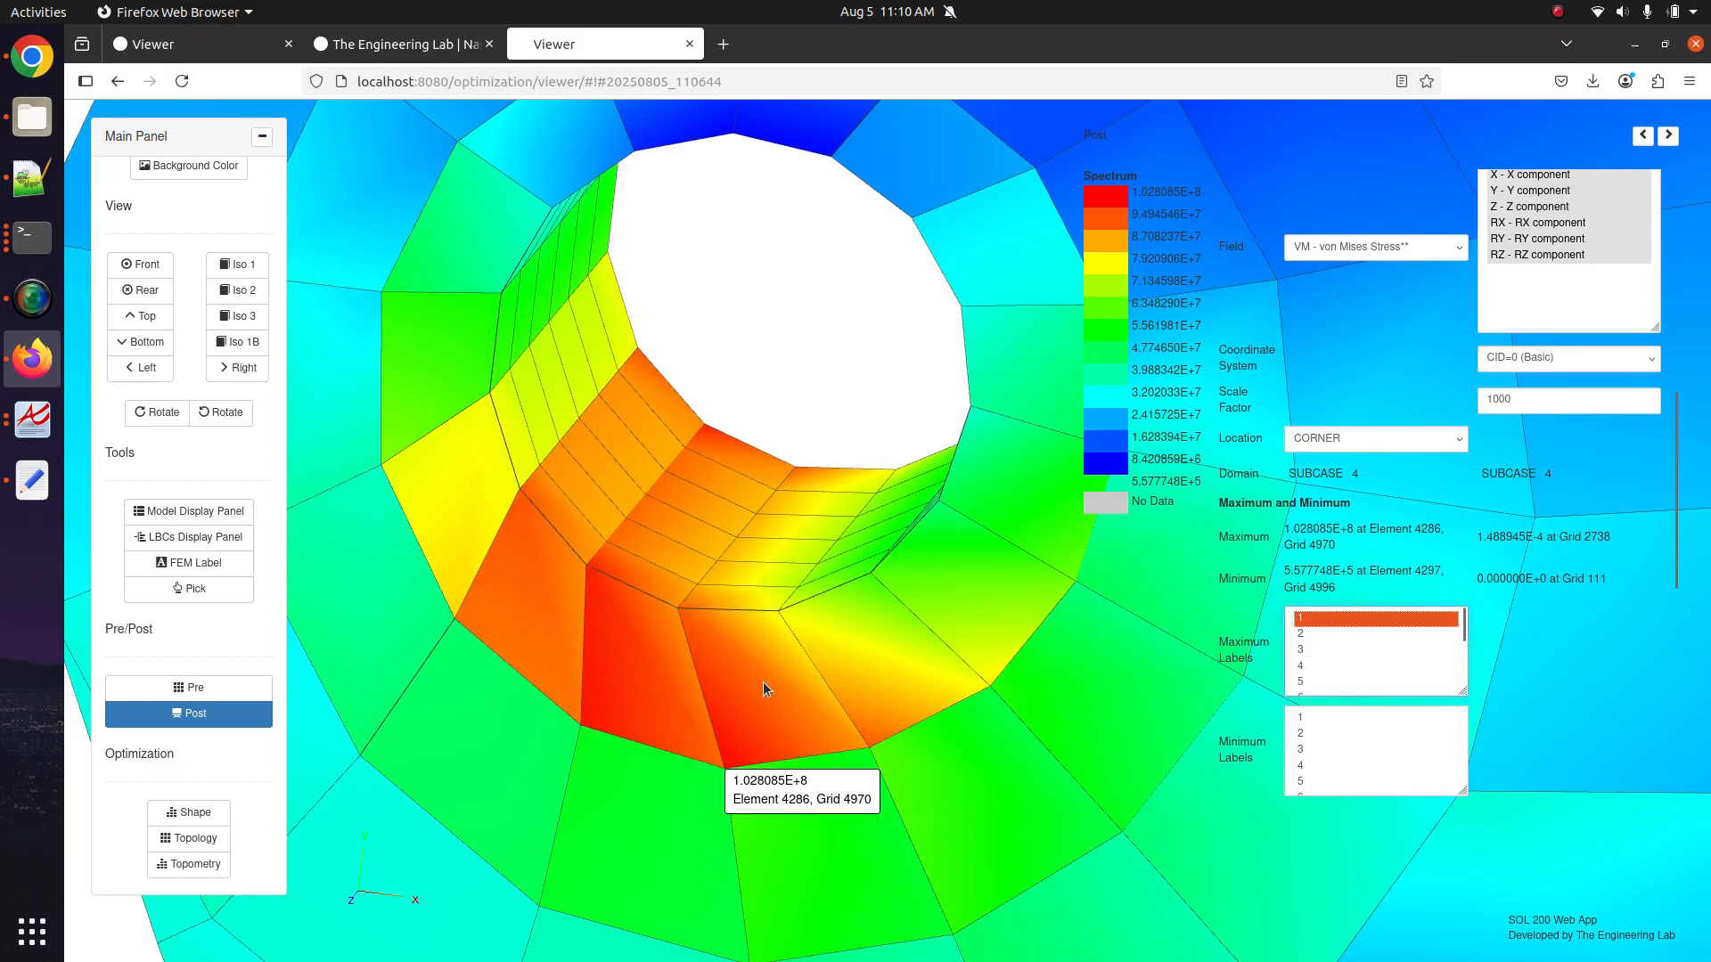
drag(762, 681, 800, 506)
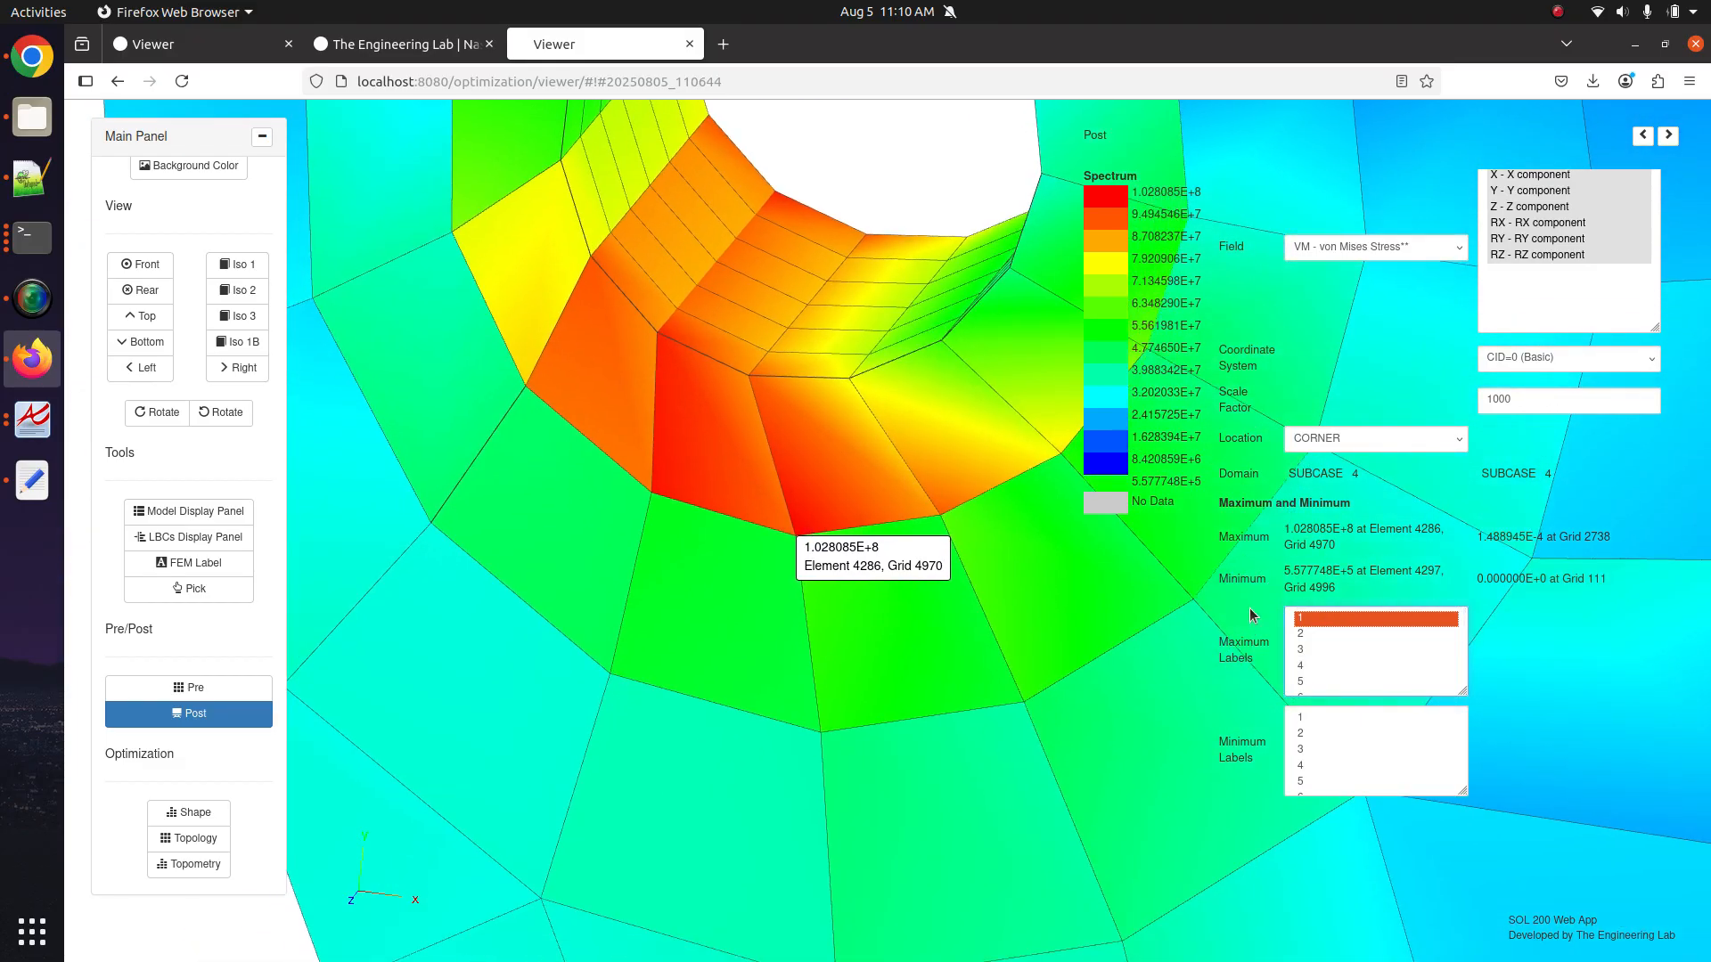
shift+click(1341, 649)
drag(725, 574, 745, 492)
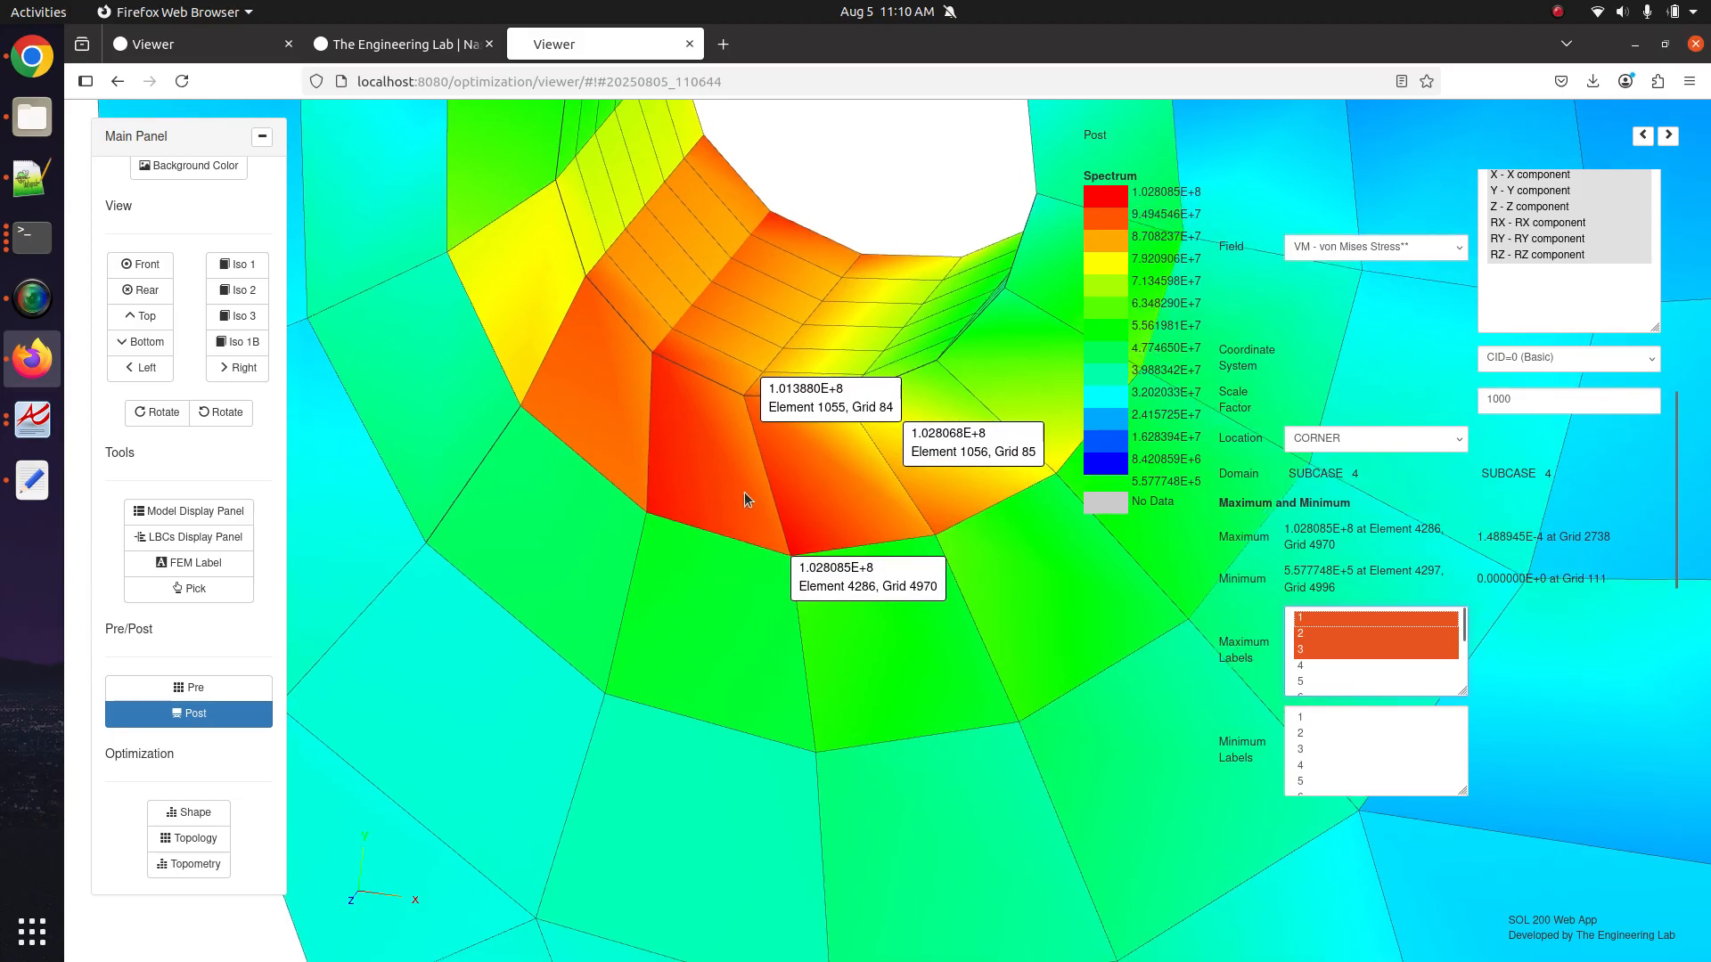
scroll(727, 527, up, 5)
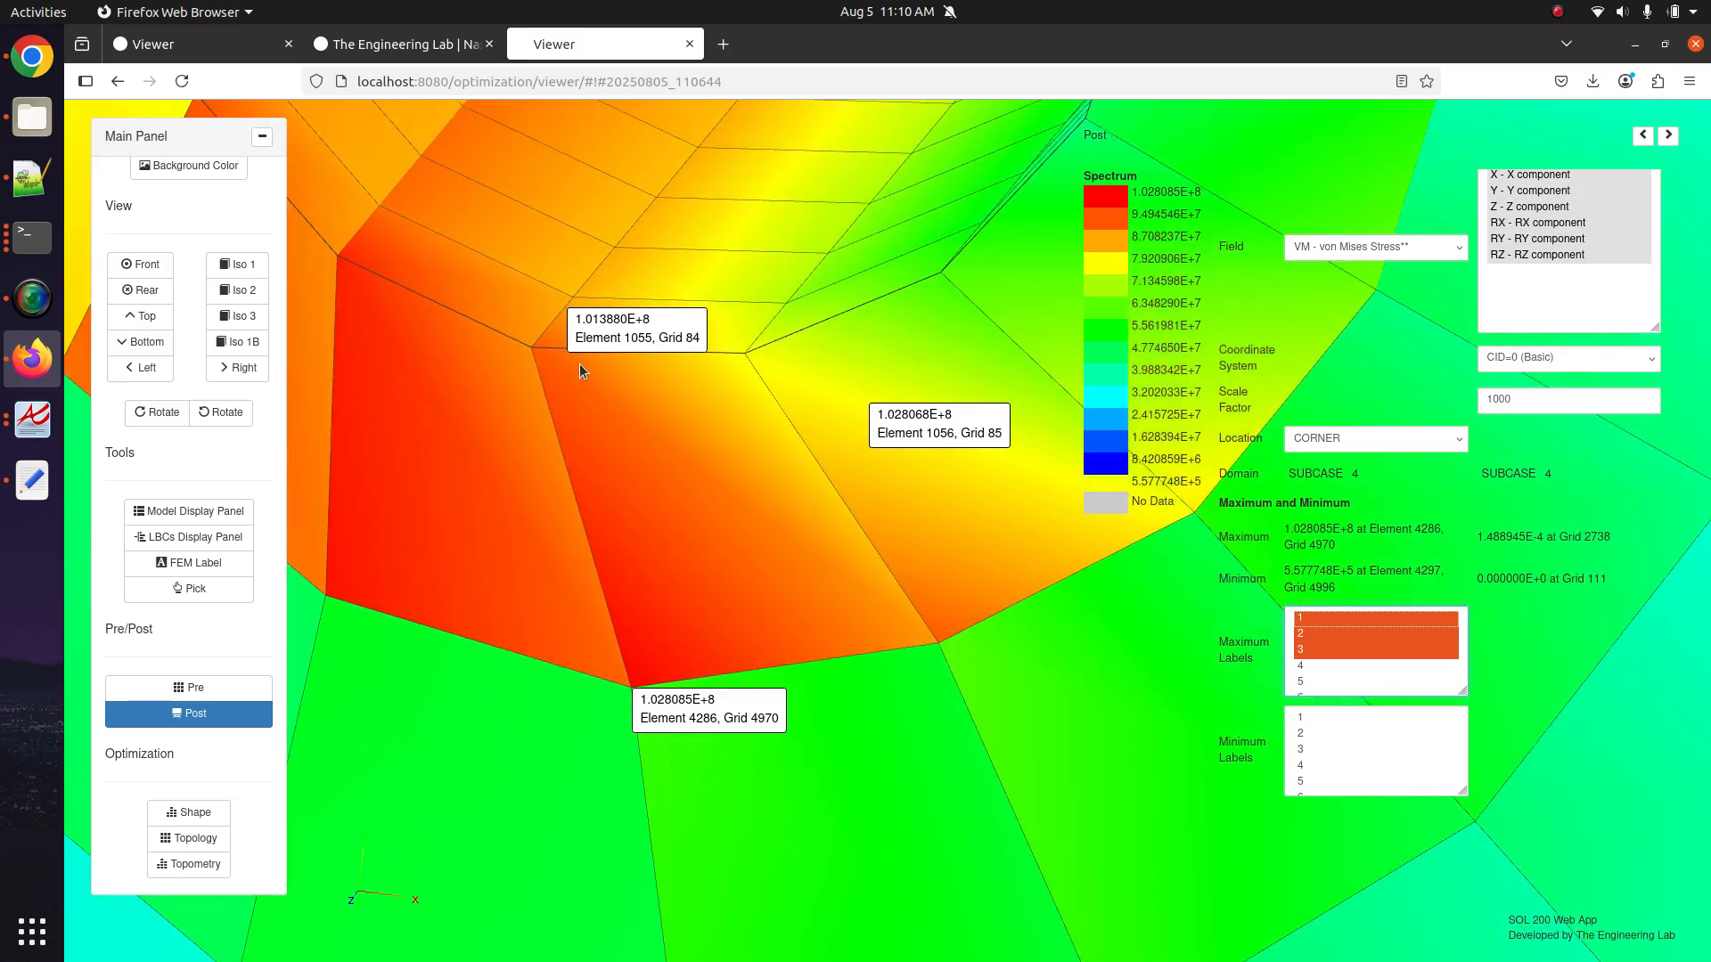
drag(579, 364, 730, 435)
scroll(729, 436, down, 5)
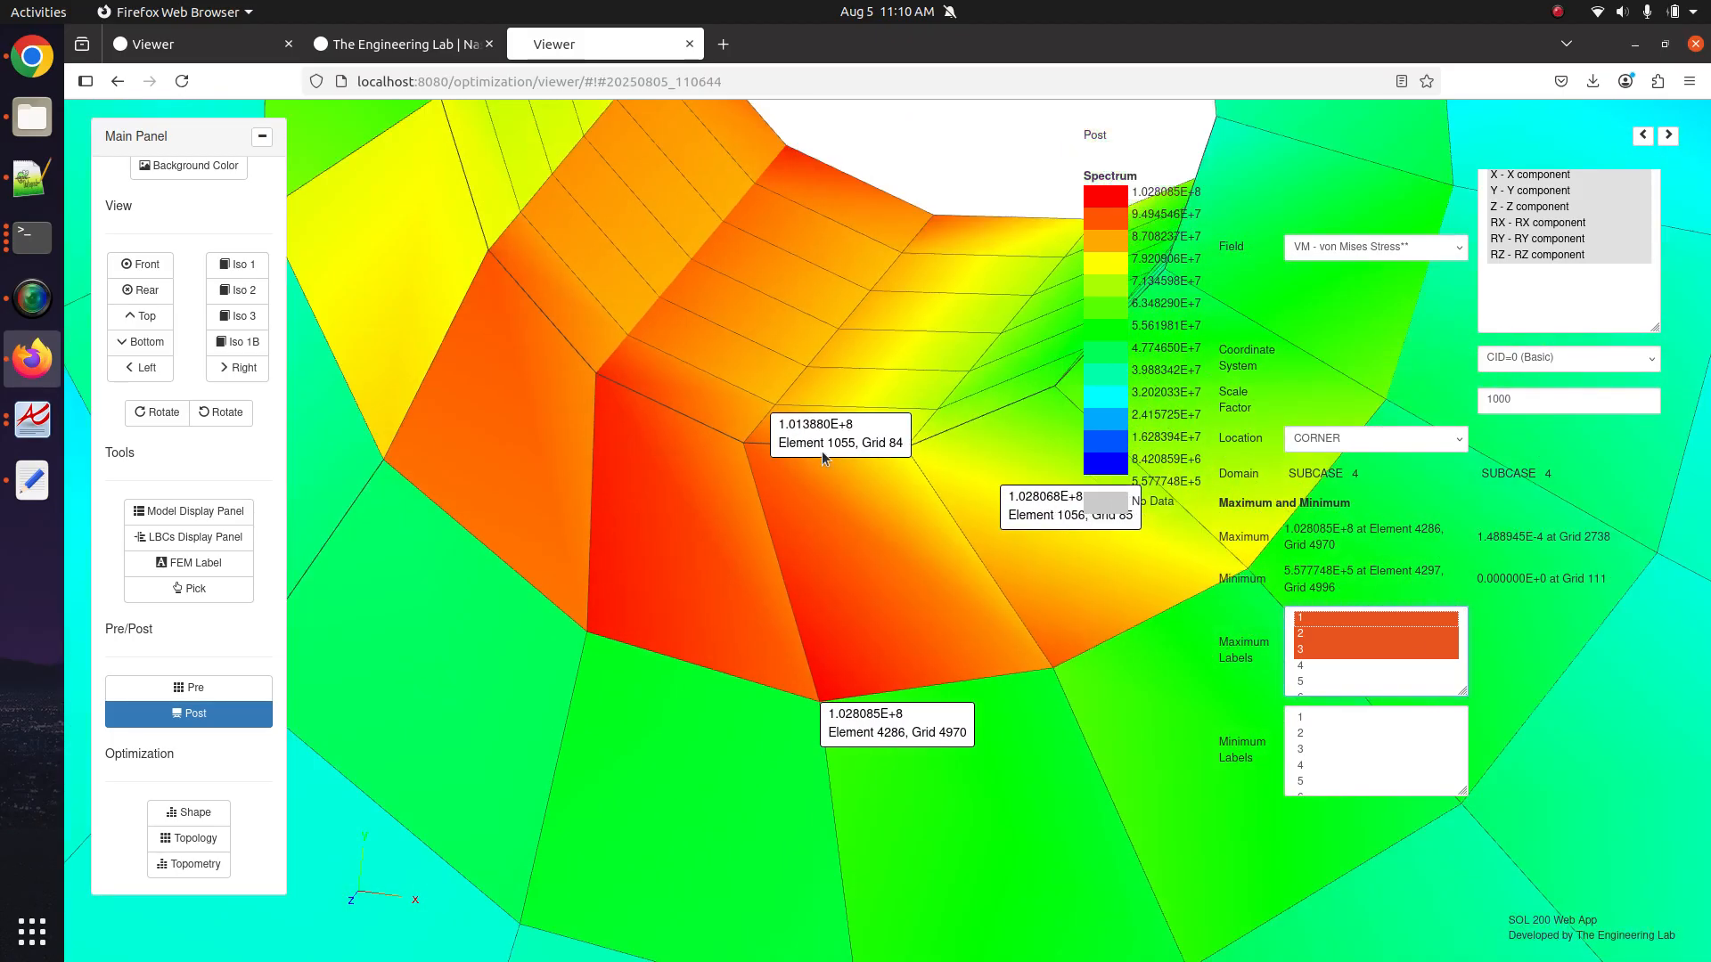
scroll(942, 497, down, 8)
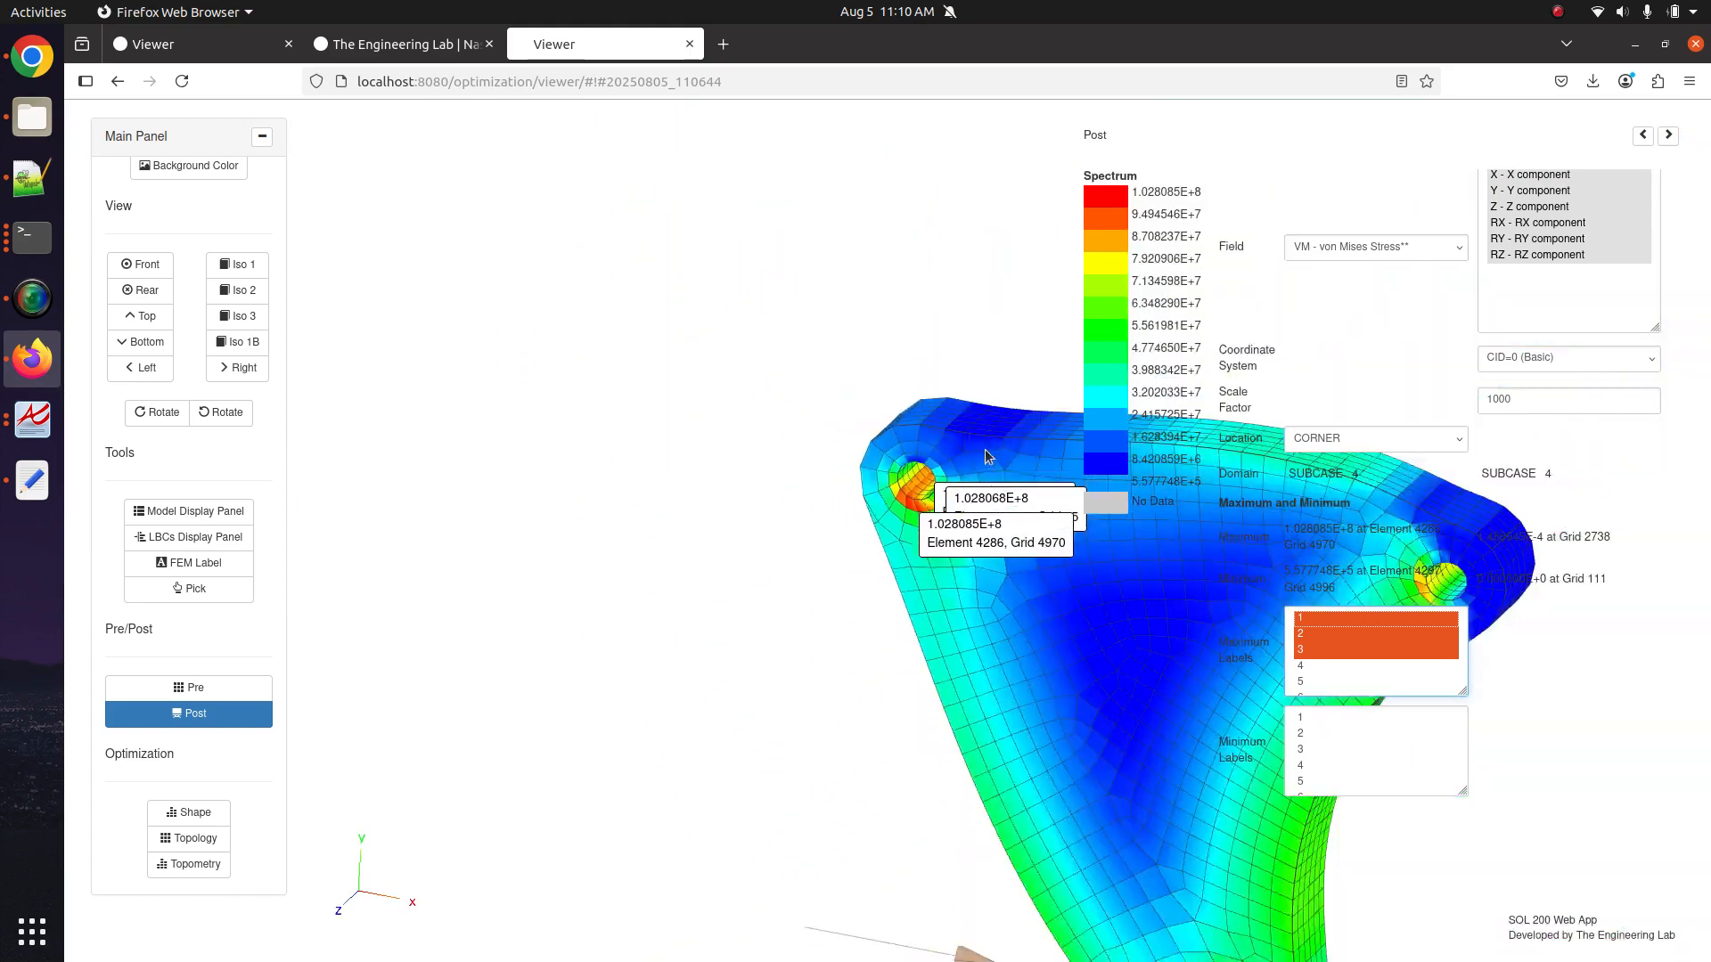
Orbit and pan to centre the hole's stress labels, then open Pre's Configuration and Run page.
drag(985, 449, 856, 666)
scroll(878, 479, up, 10)
drag(873, 392, 638, 726)
drag(936, 401, 815, 615)
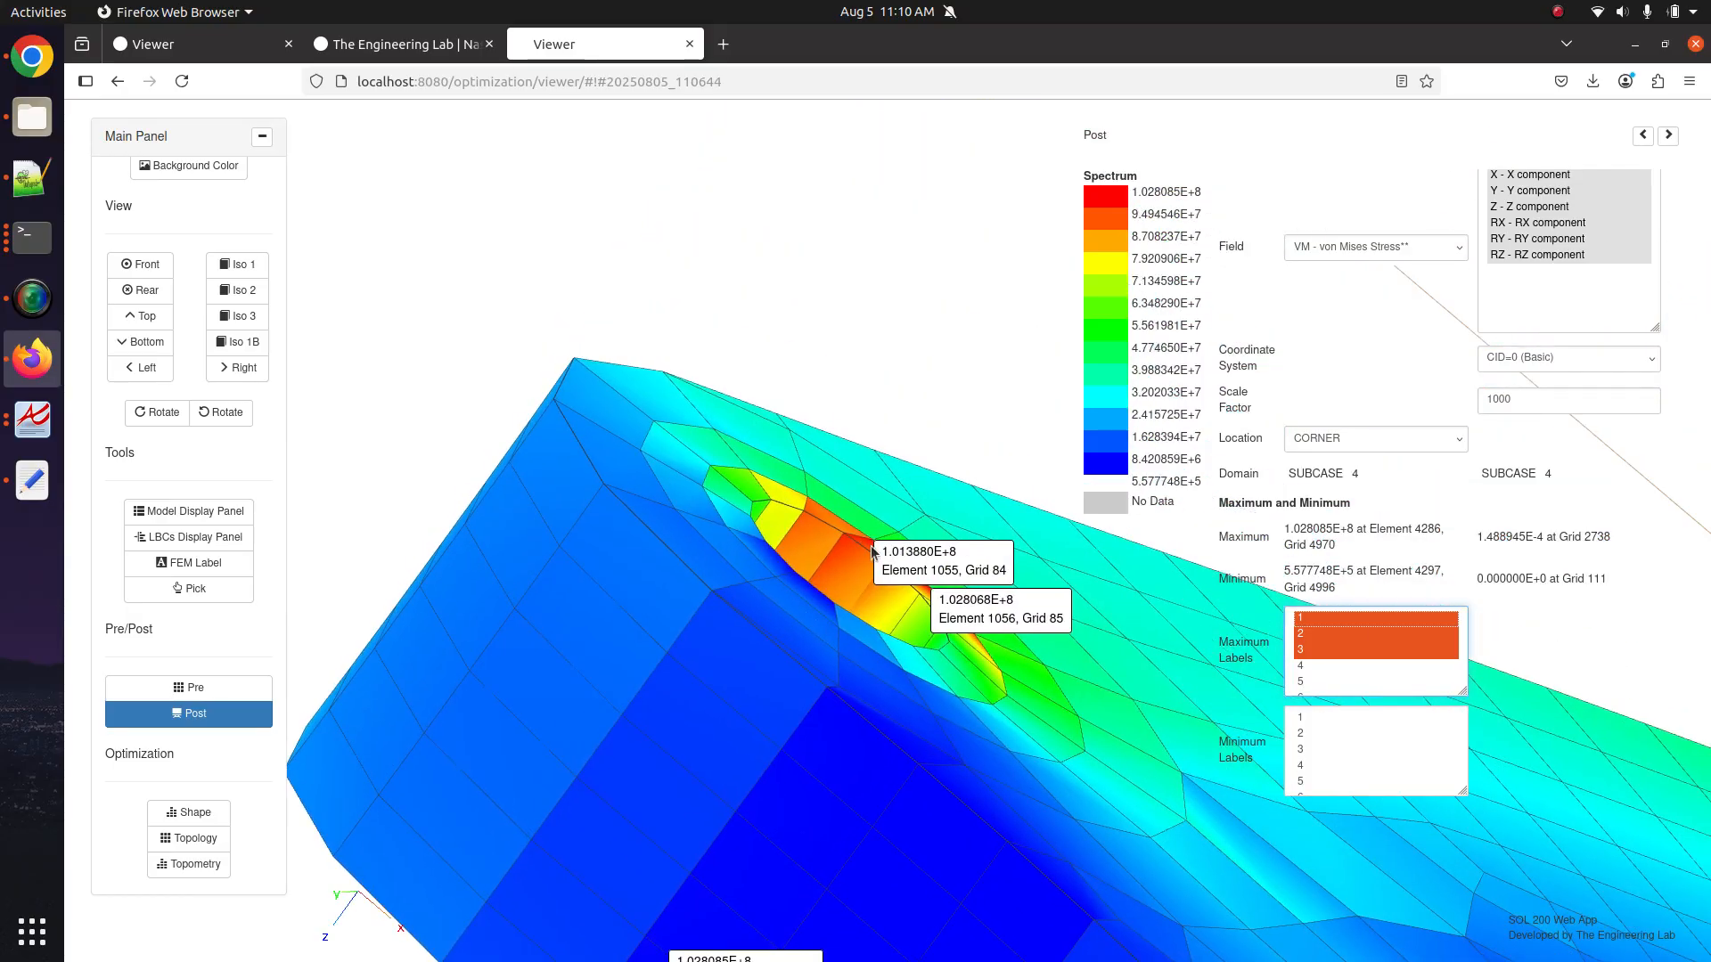
scroll(872, 550, up, 5)
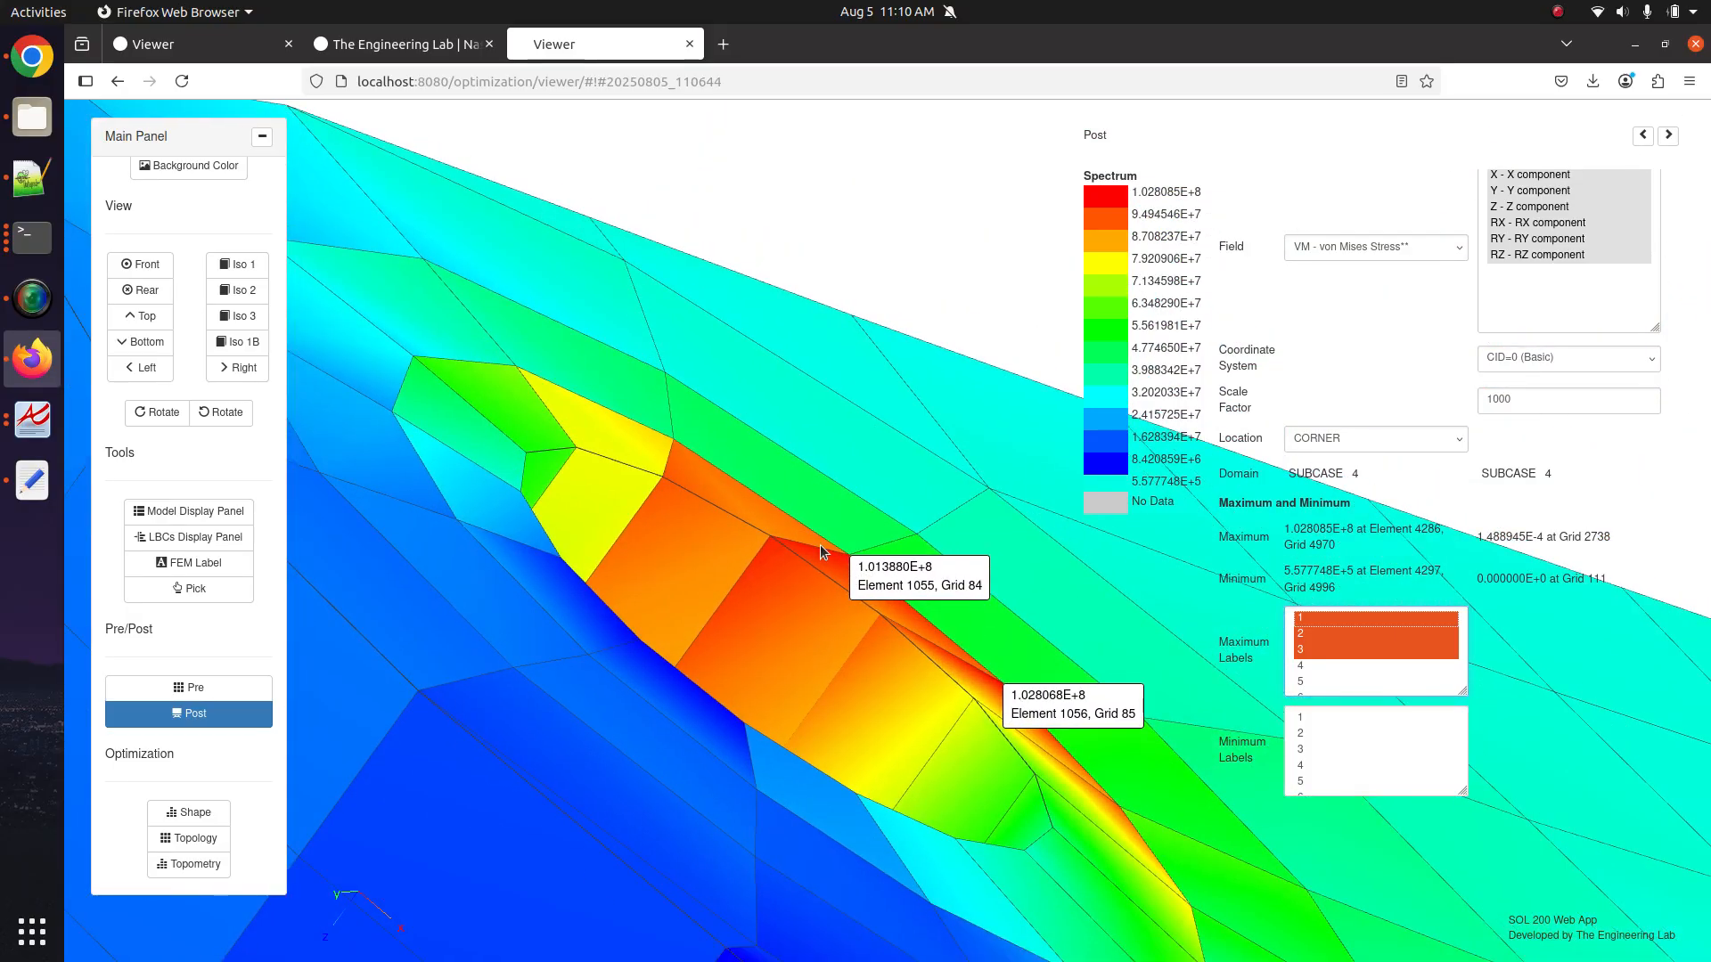
scroll(836, 670, down, 5)
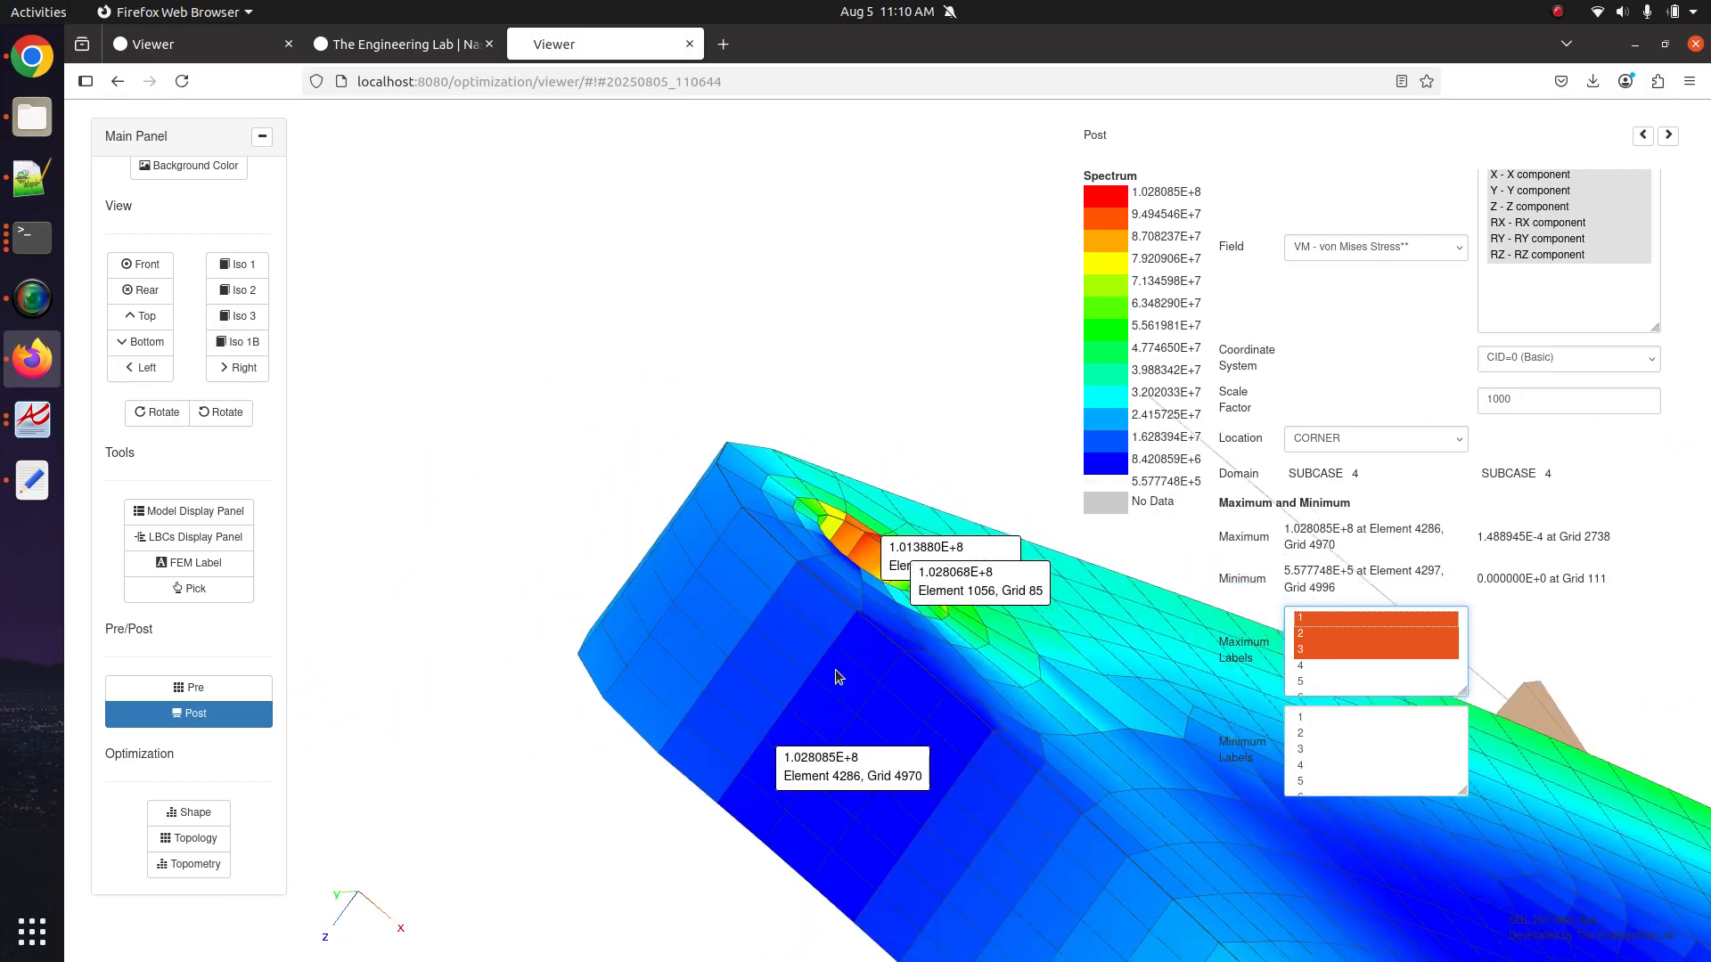
scroll(836, 670, down, 2)
drag(818, 720, 491, 462)
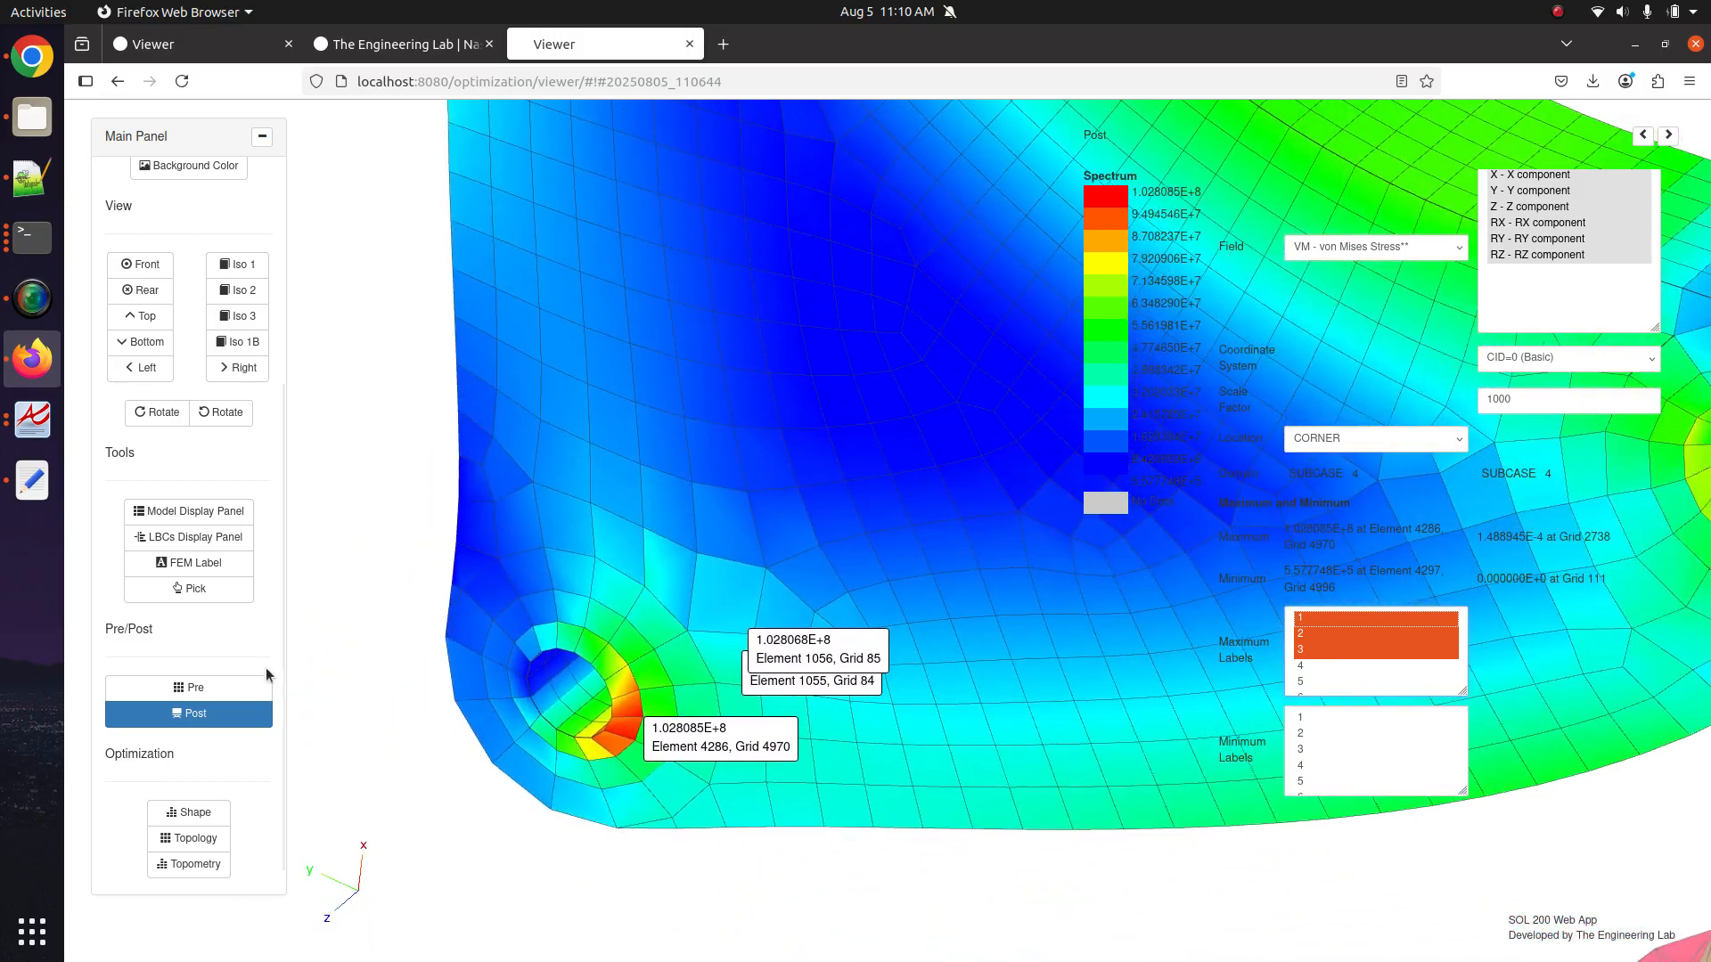
click(258, 688)
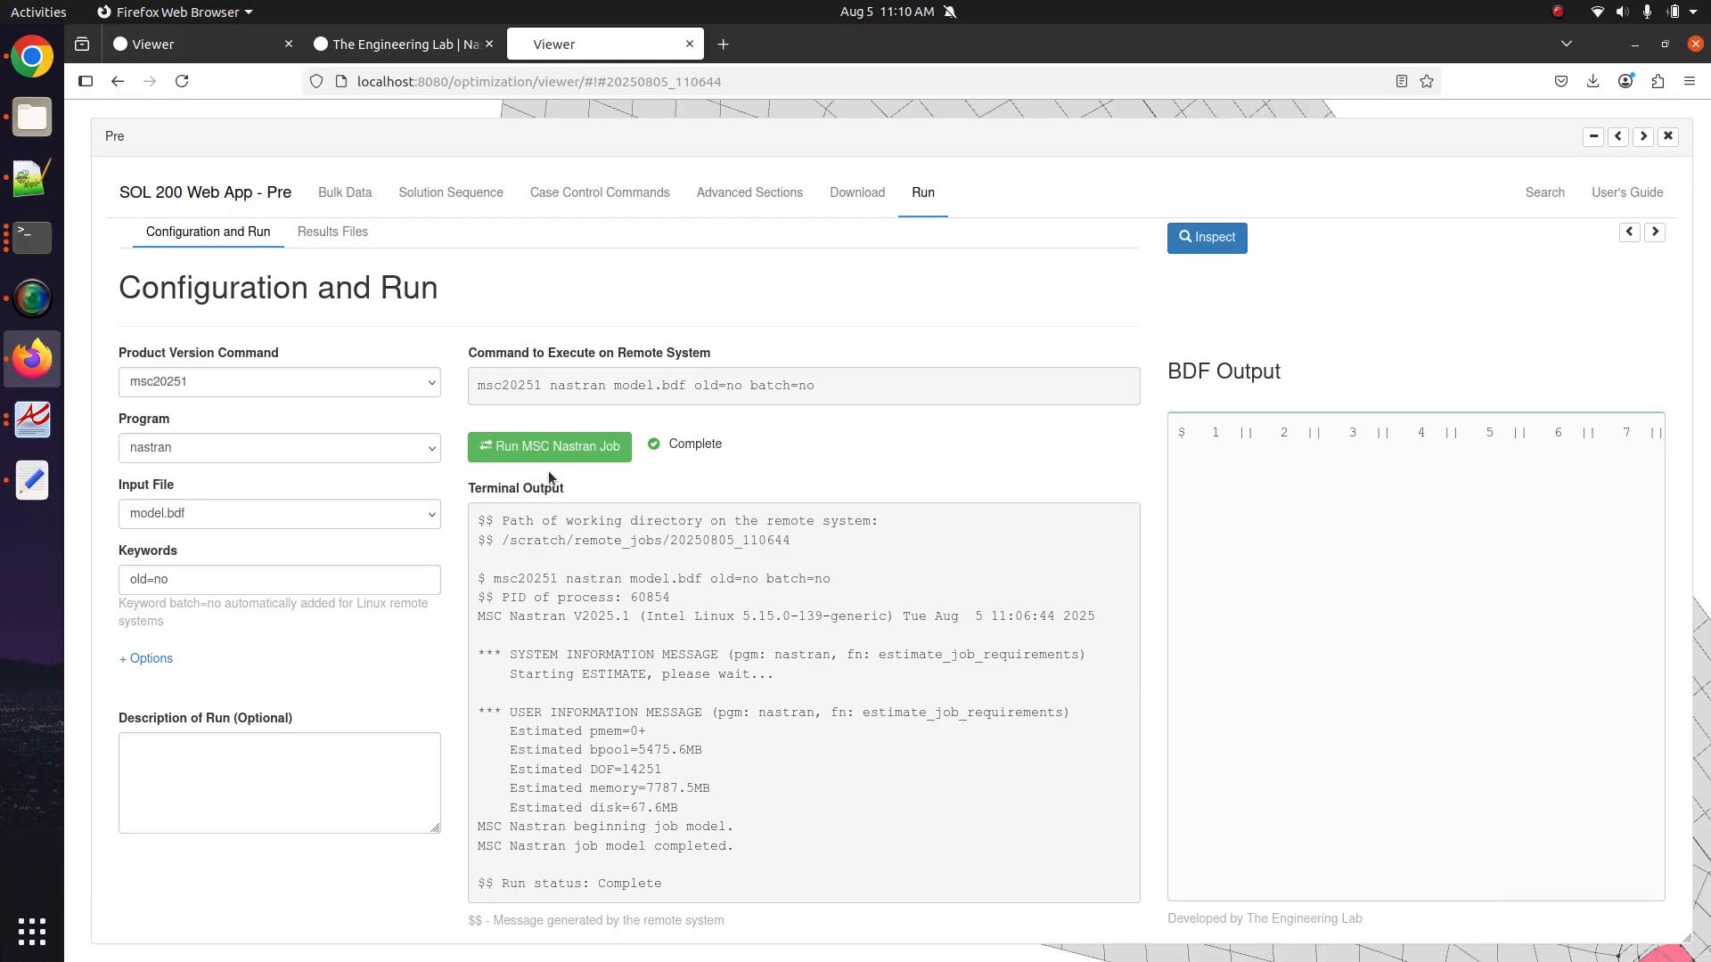
Review the Pre case control commands, subcases, load assignments and BDF download page, then close Pre.
click(600, 193)
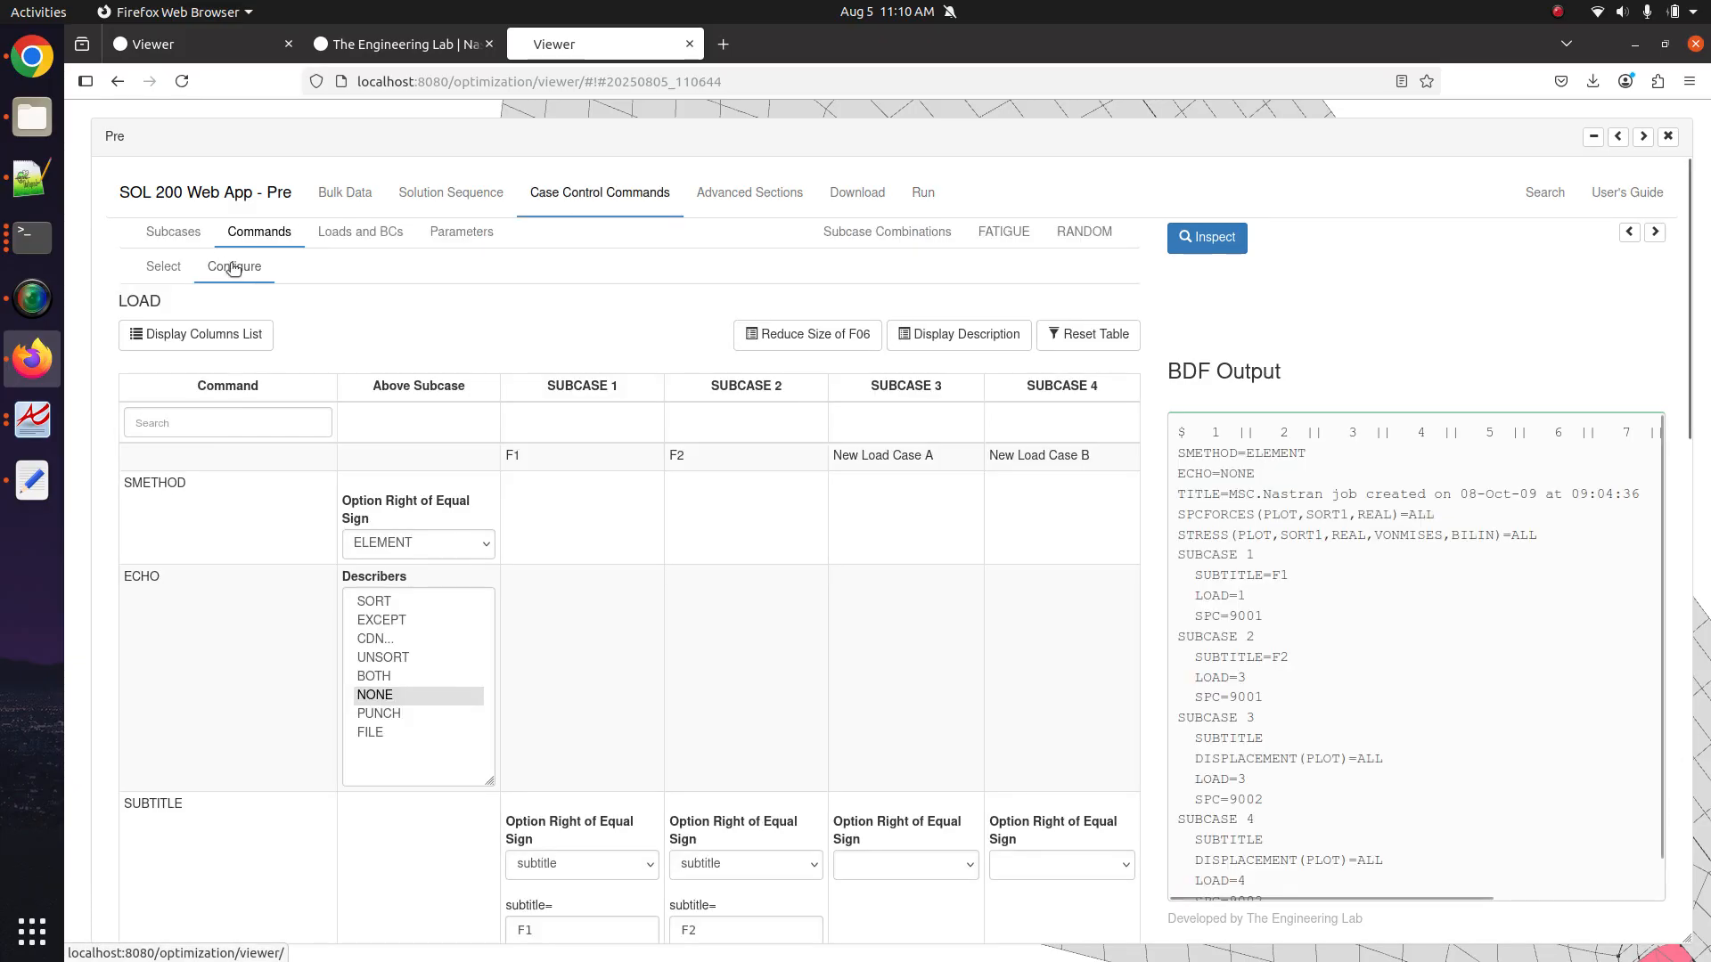
click(183, 242)
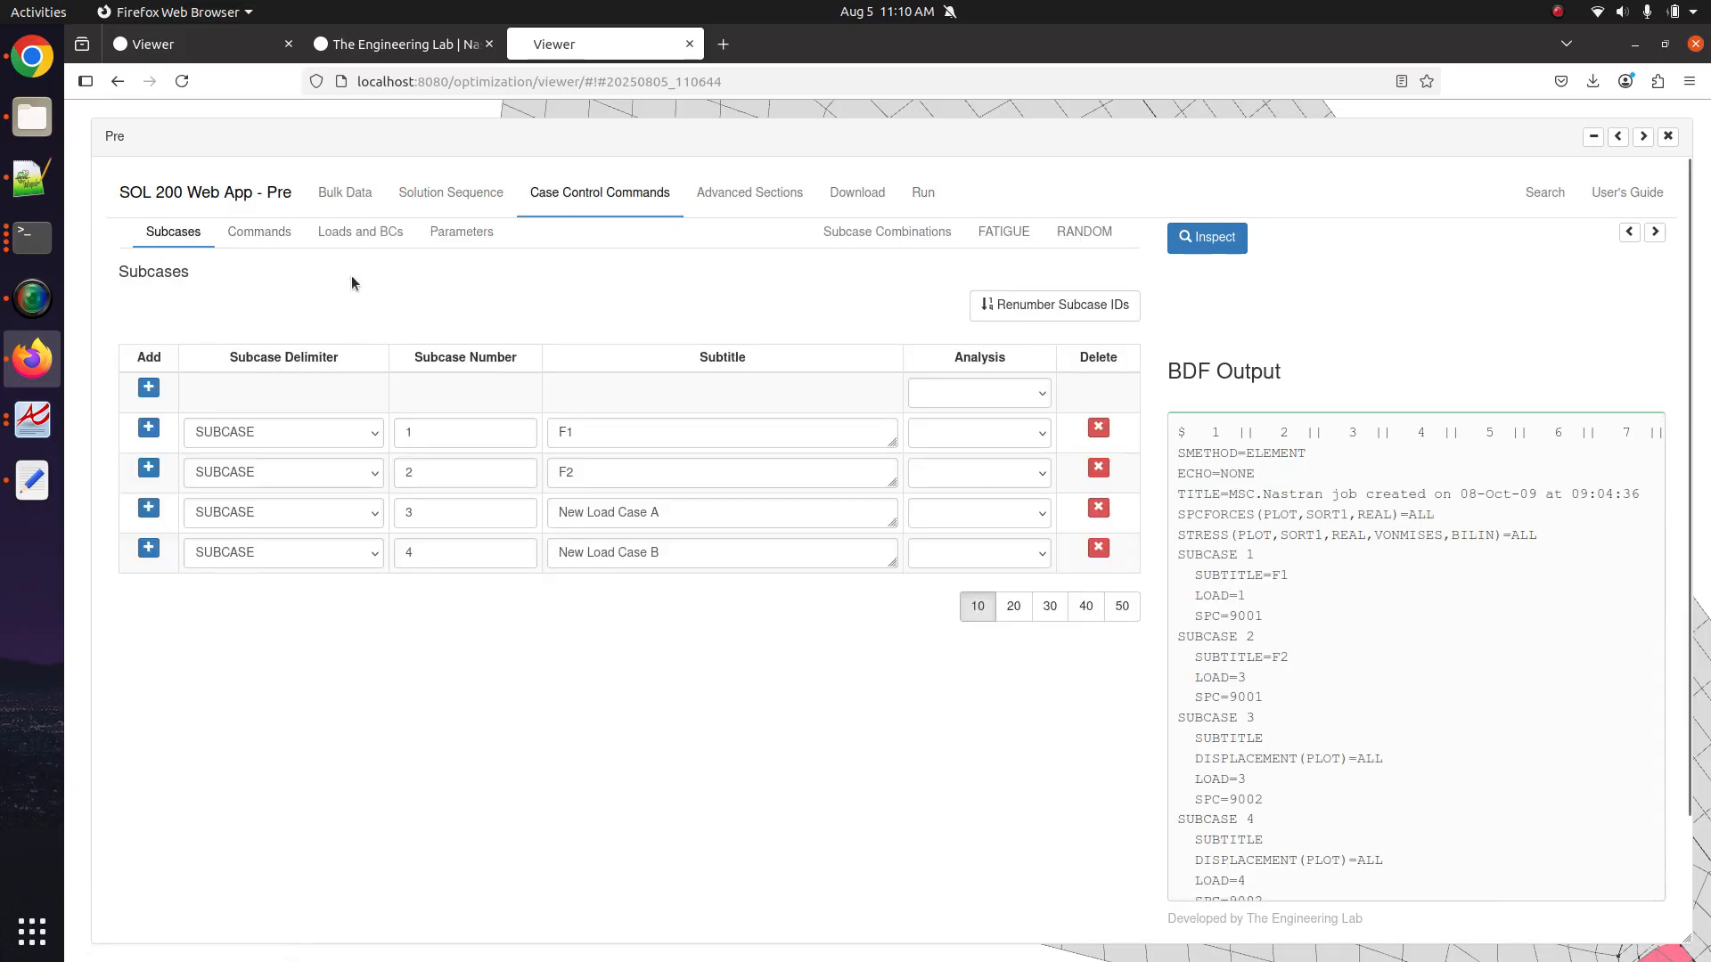
click(322, 233)
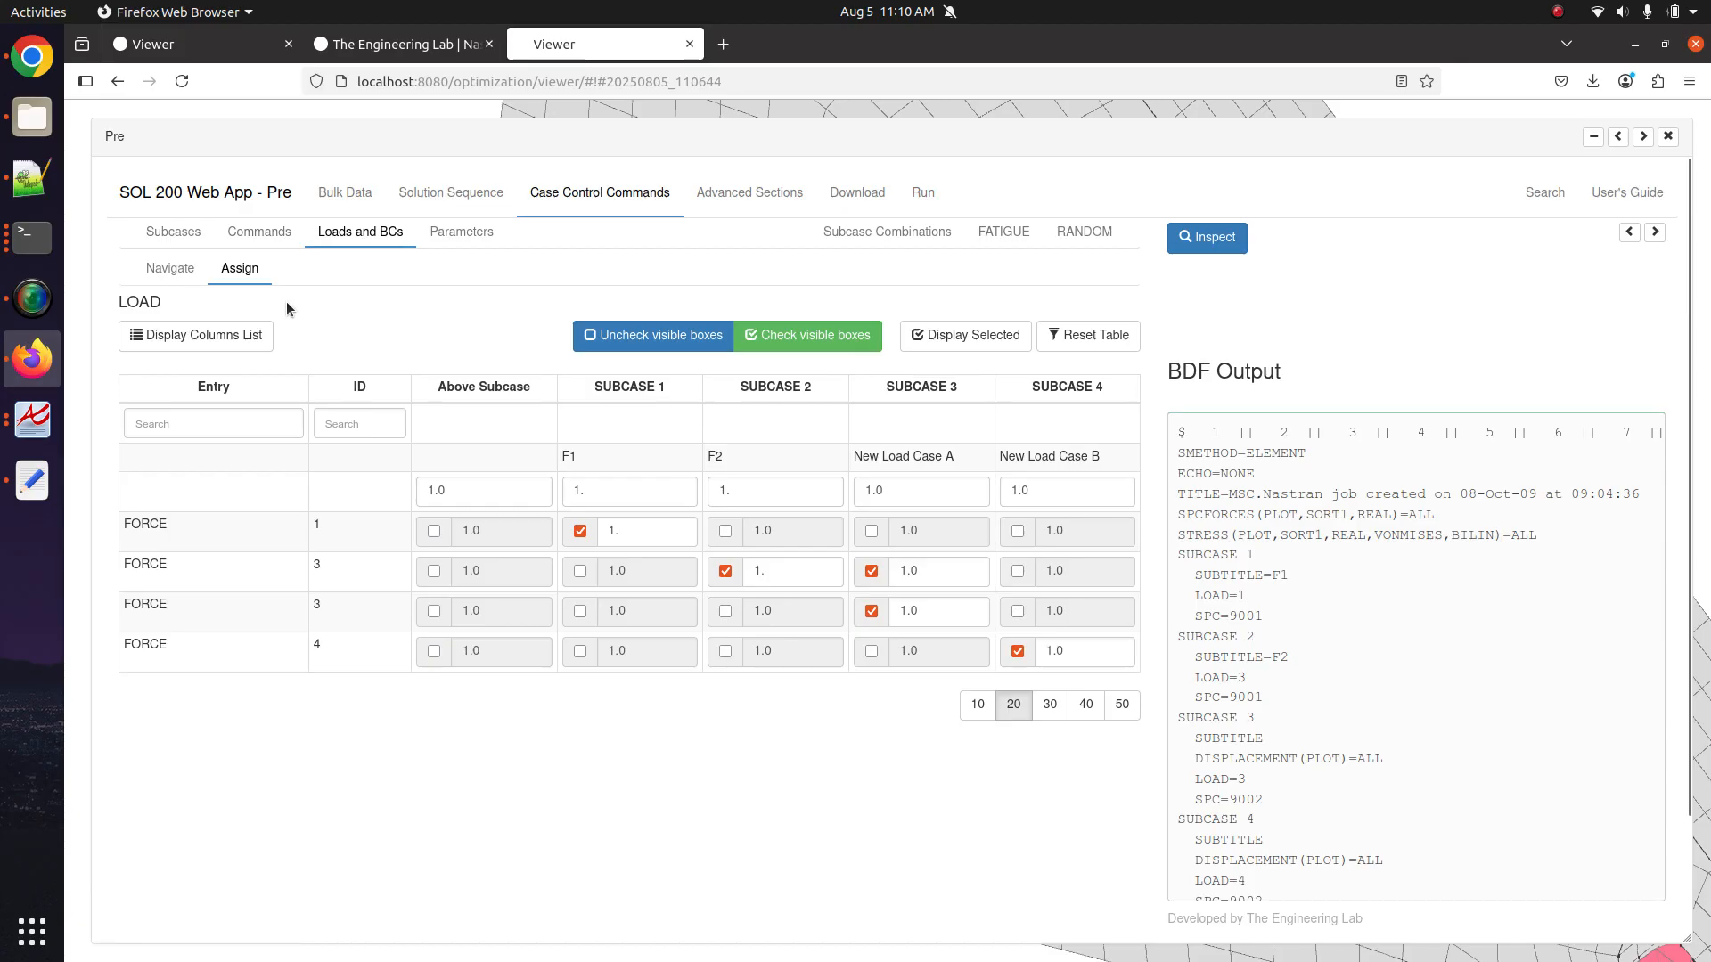
click(278, 232)
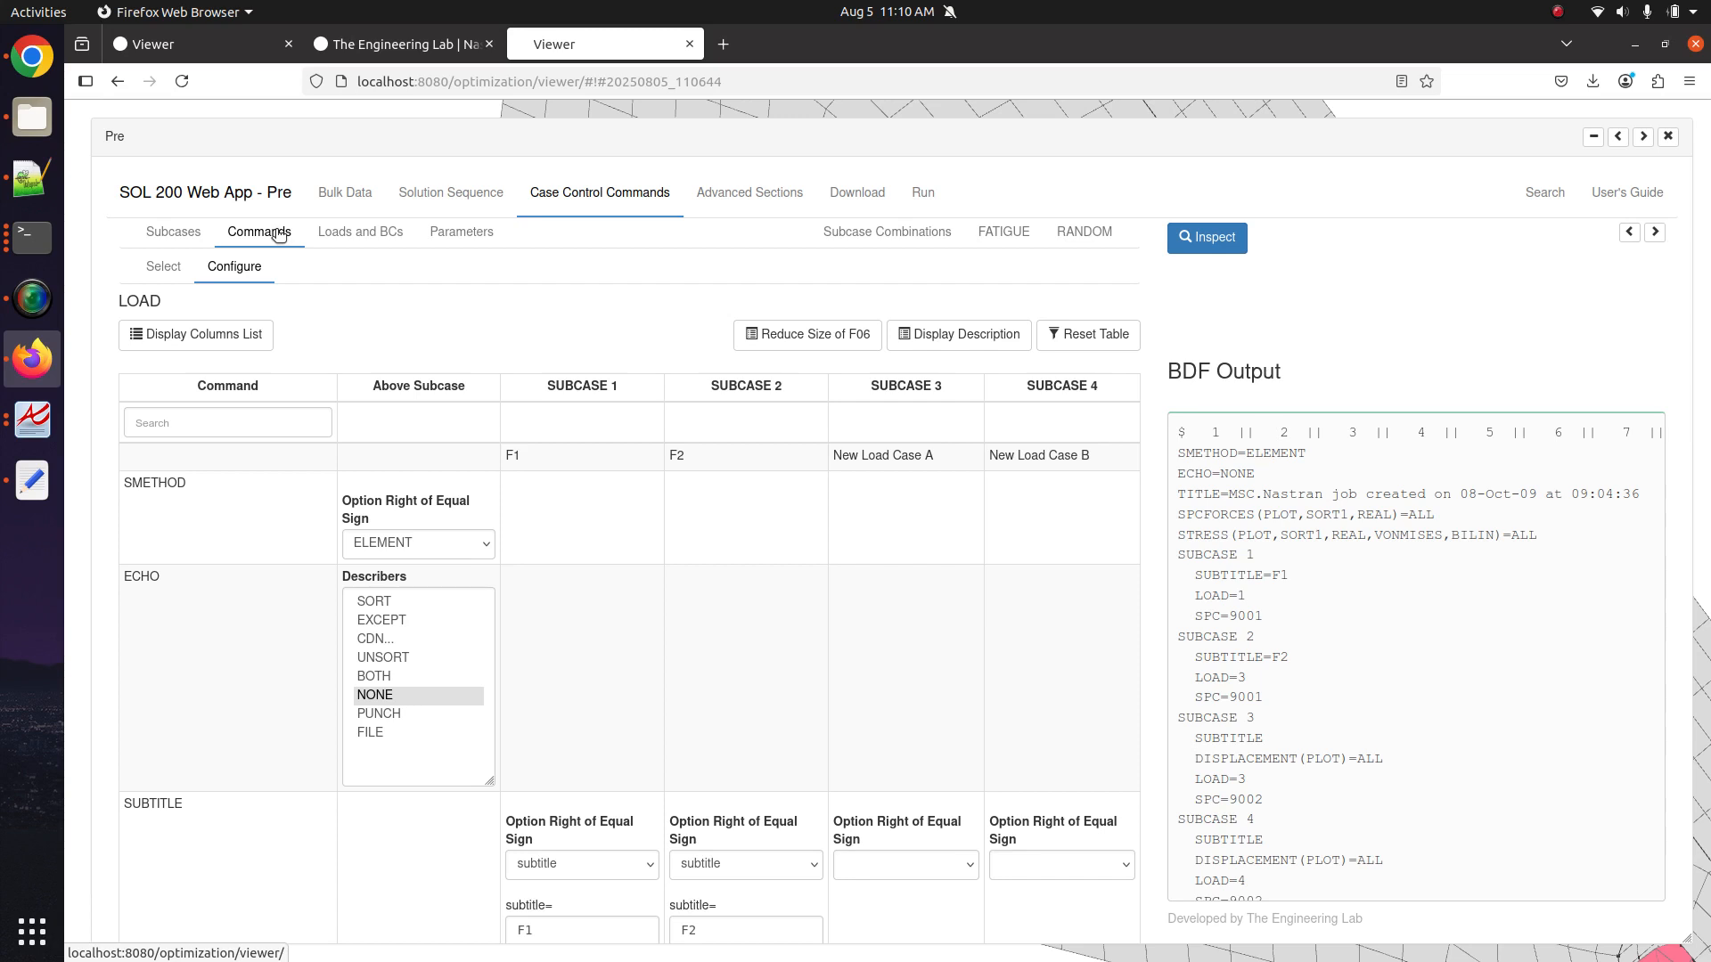
click(854, 198)
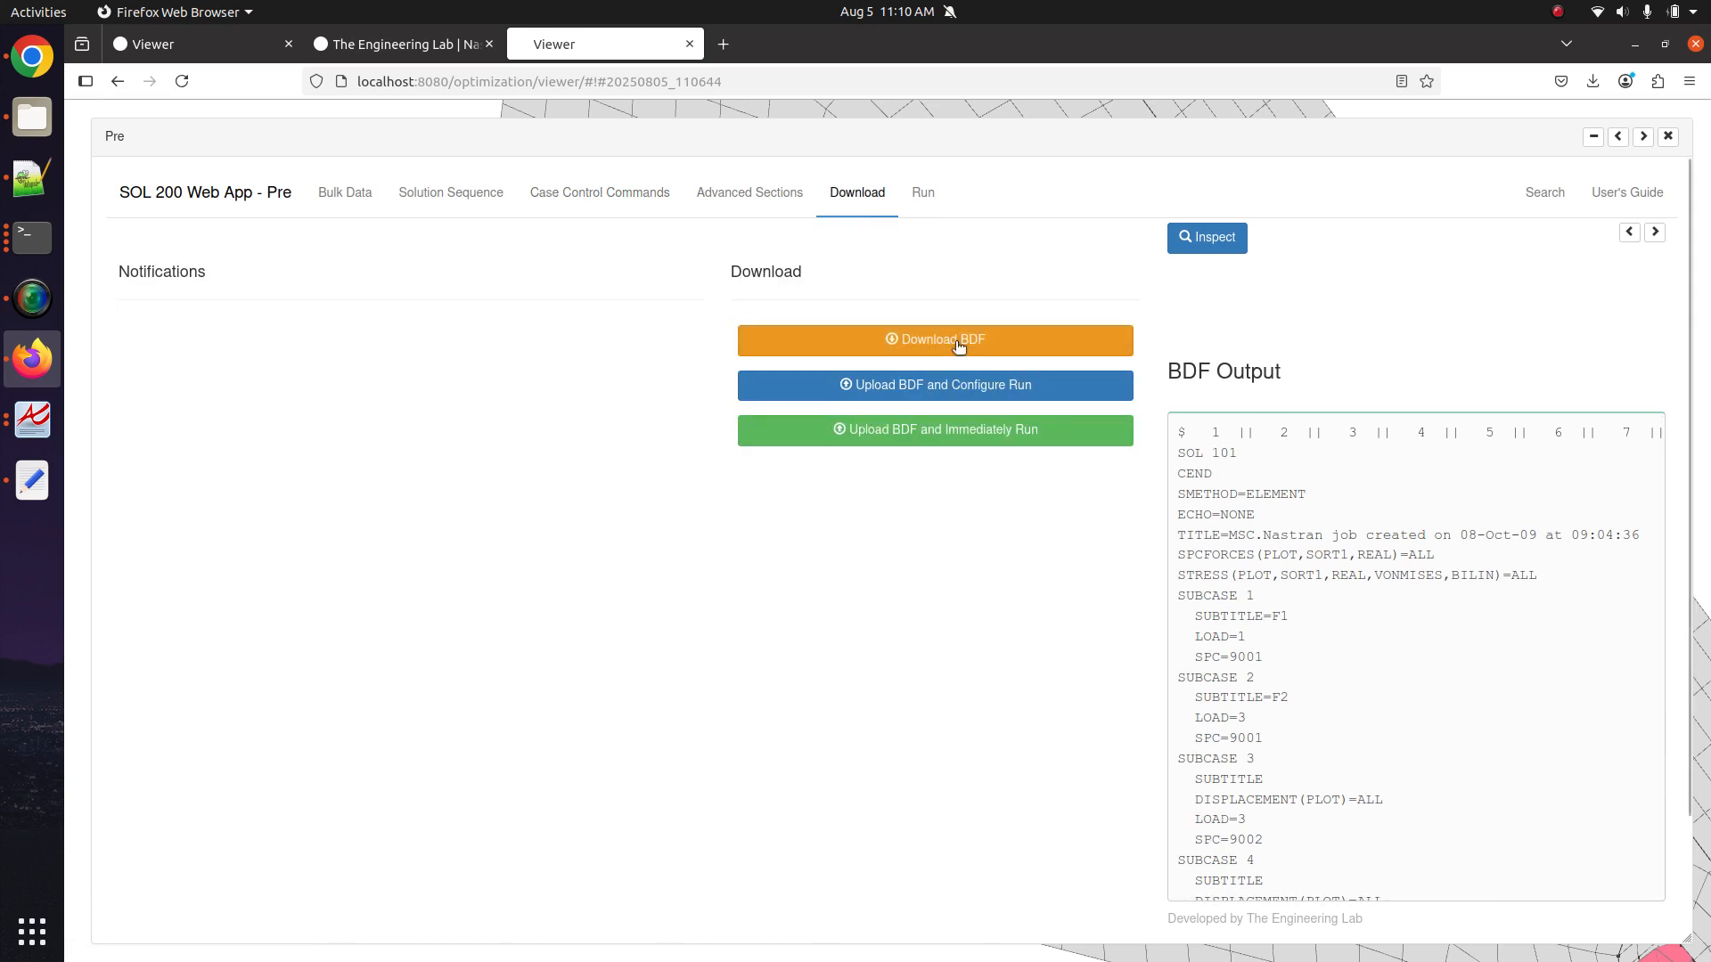
click(1668, 136)
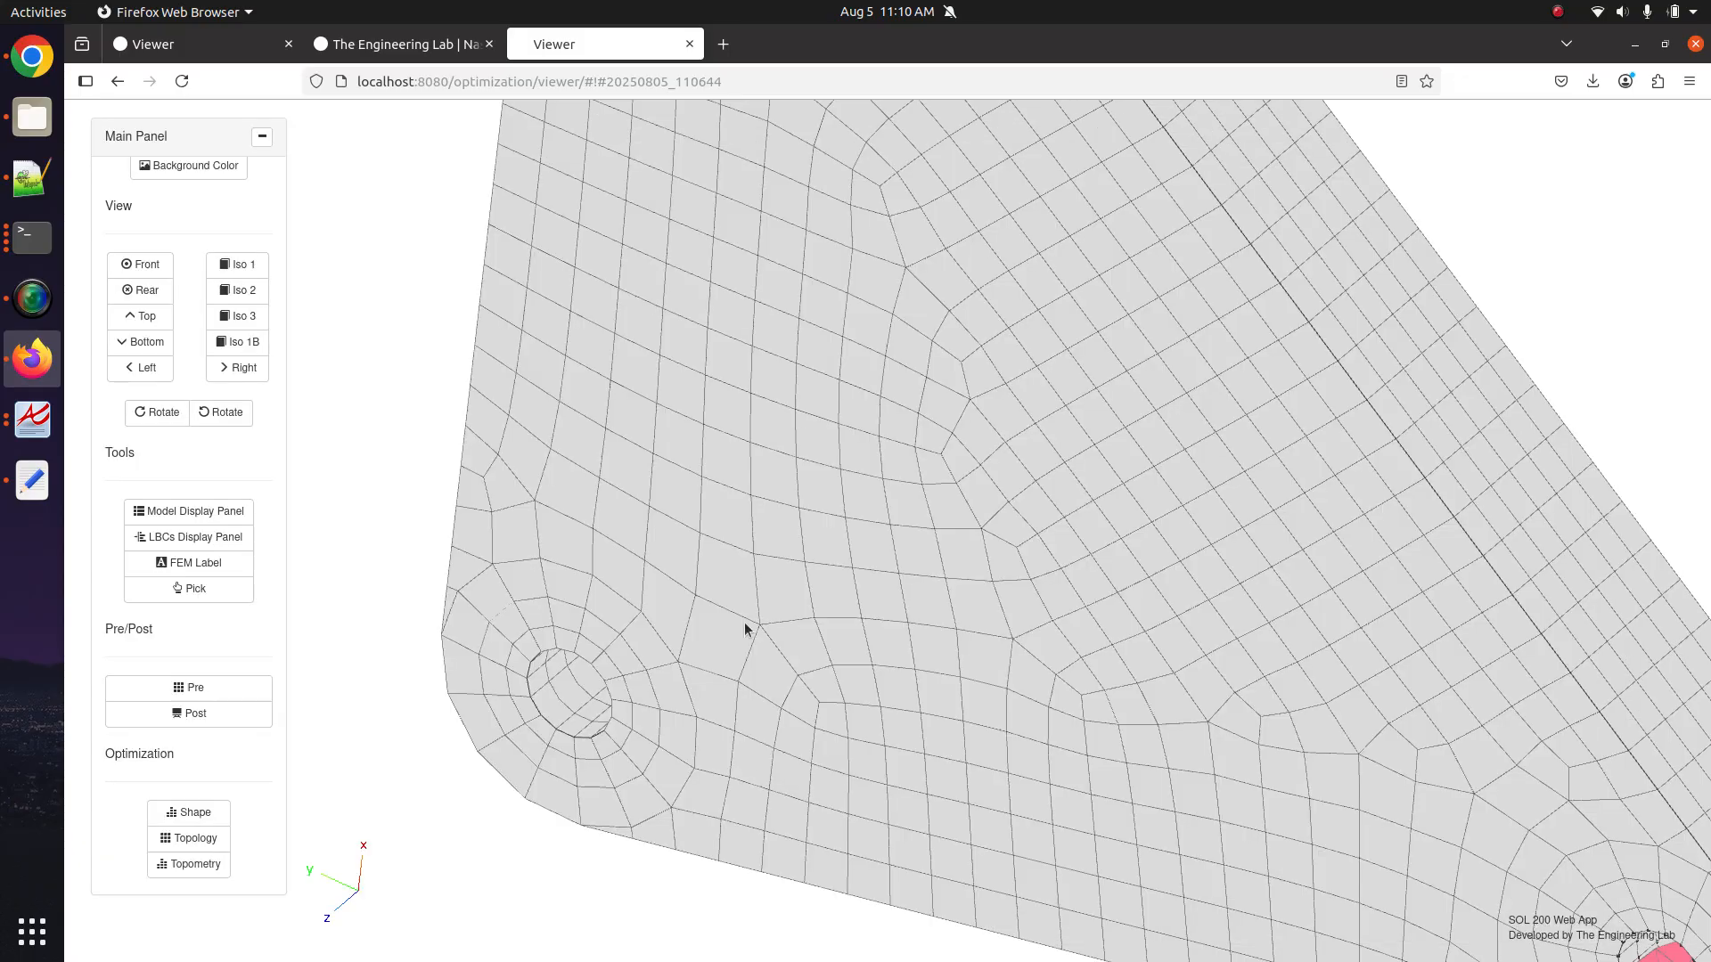
Zoom out and rotate the triangular bracket mesh, then switch to Notepad++ showing topstr2.dat.
scroll(643, 659, down, 5)
drag(773, 639, 814, 635)
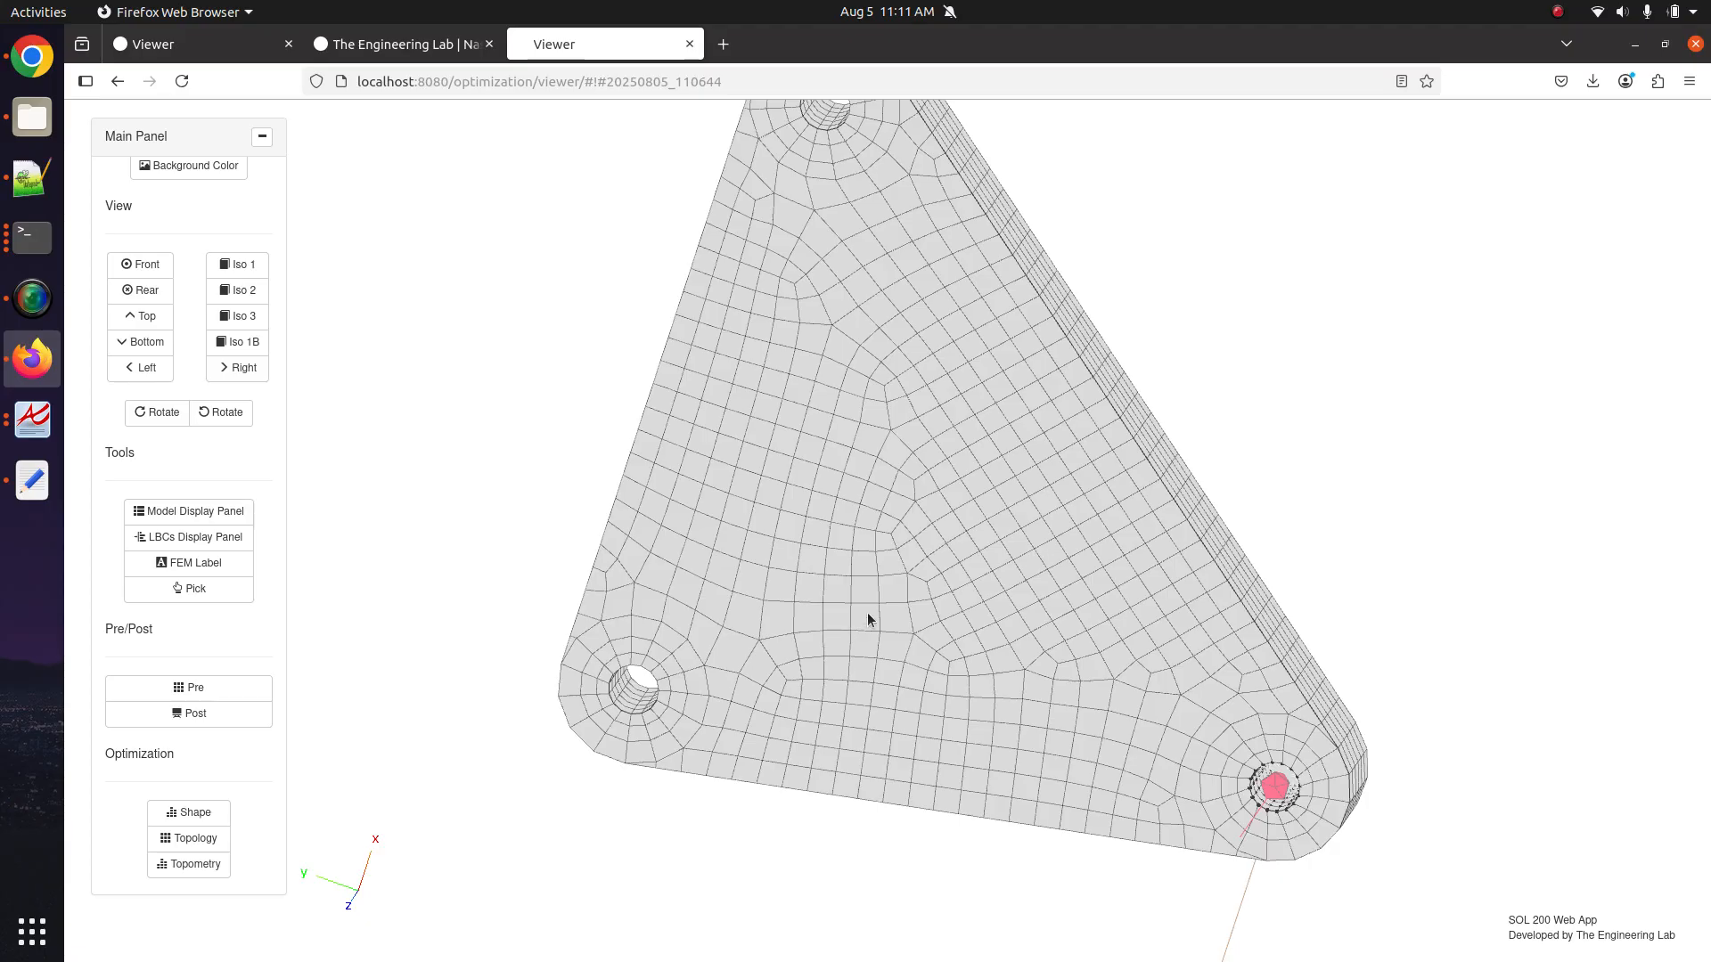
scroll(868, 612, down, 5)
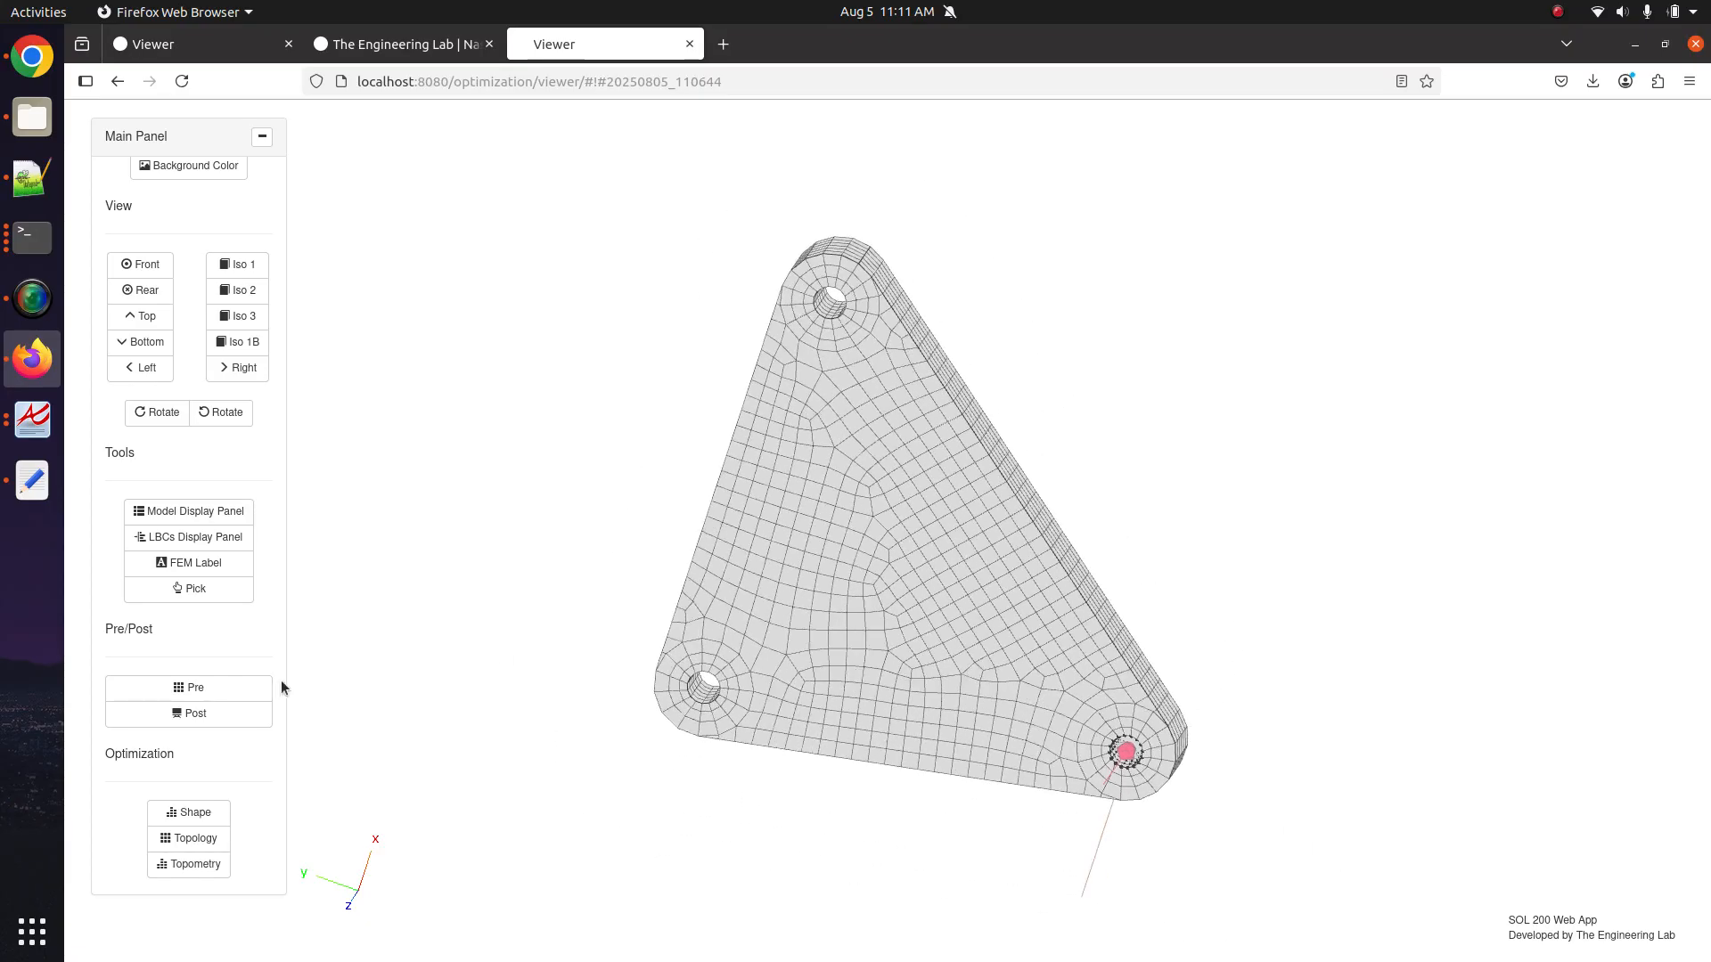
click(32, 178)
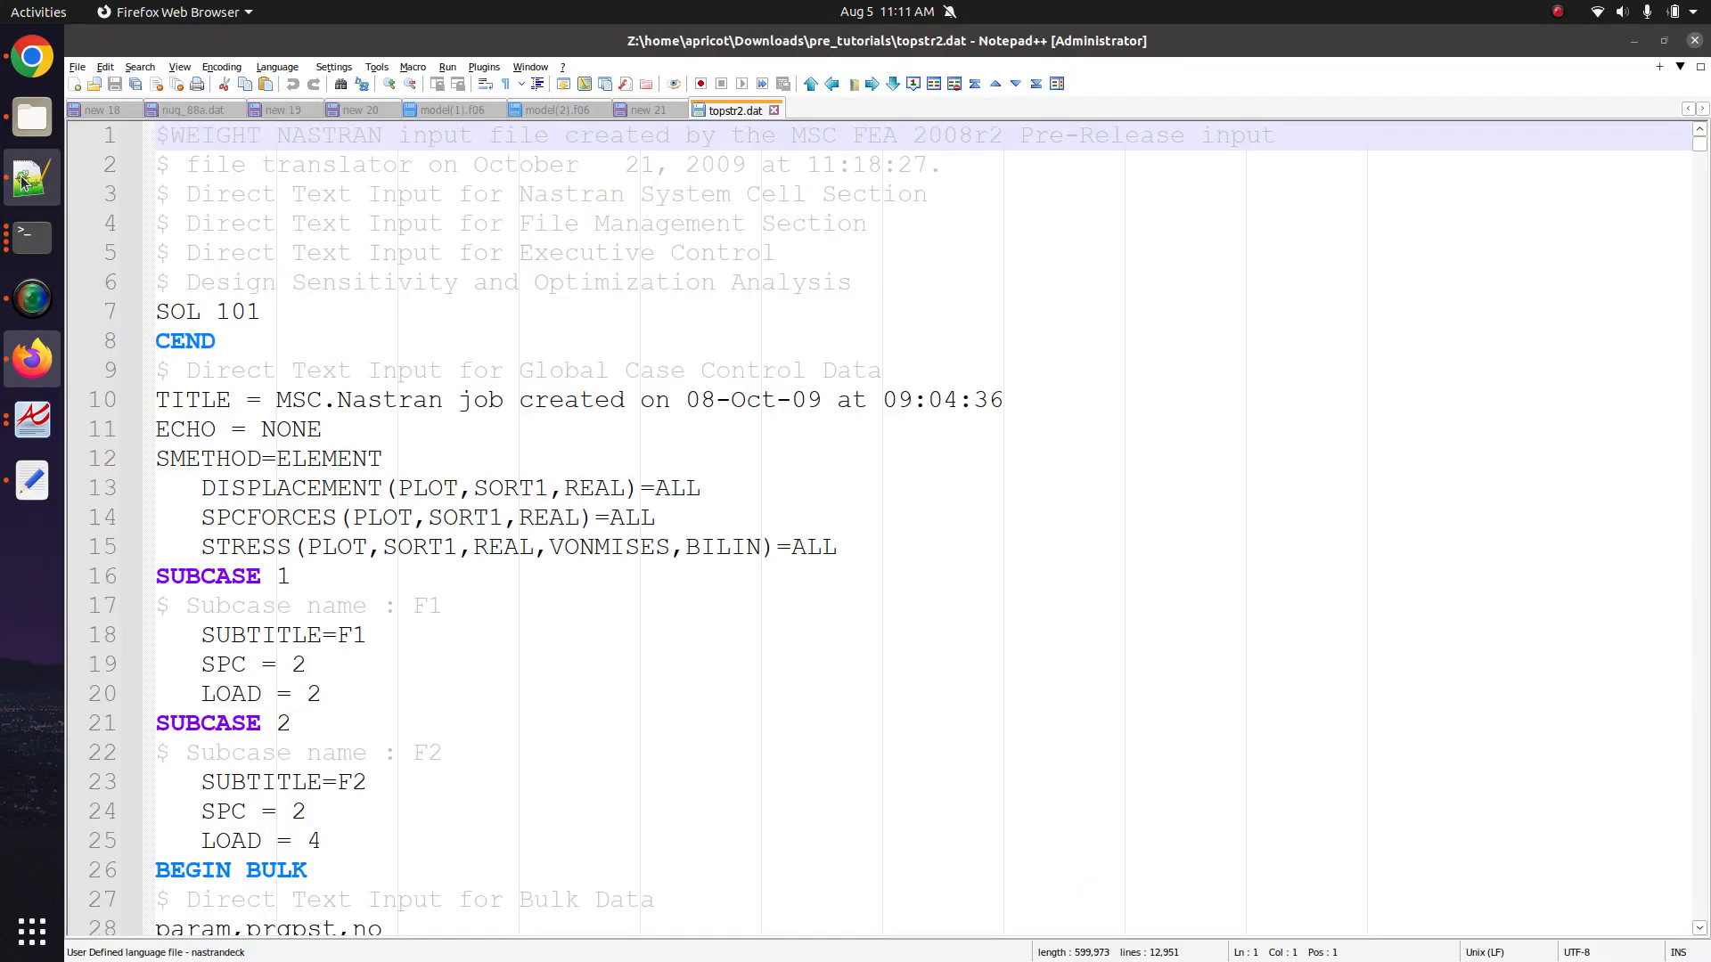
click(75, 85)
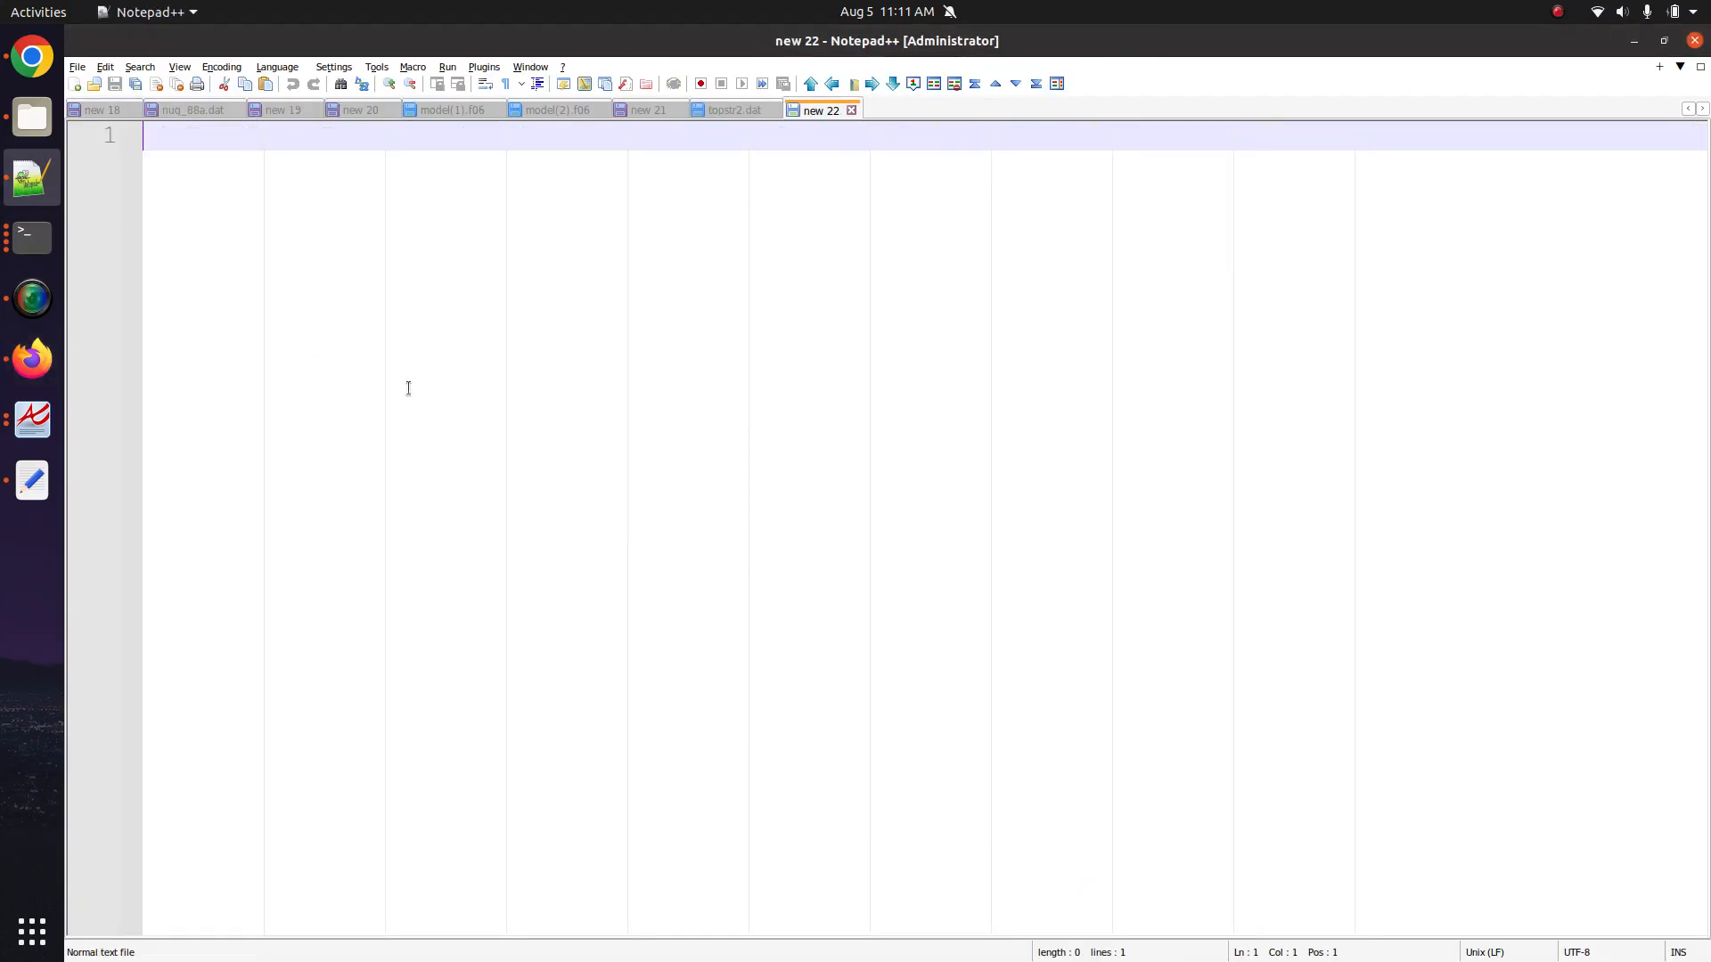
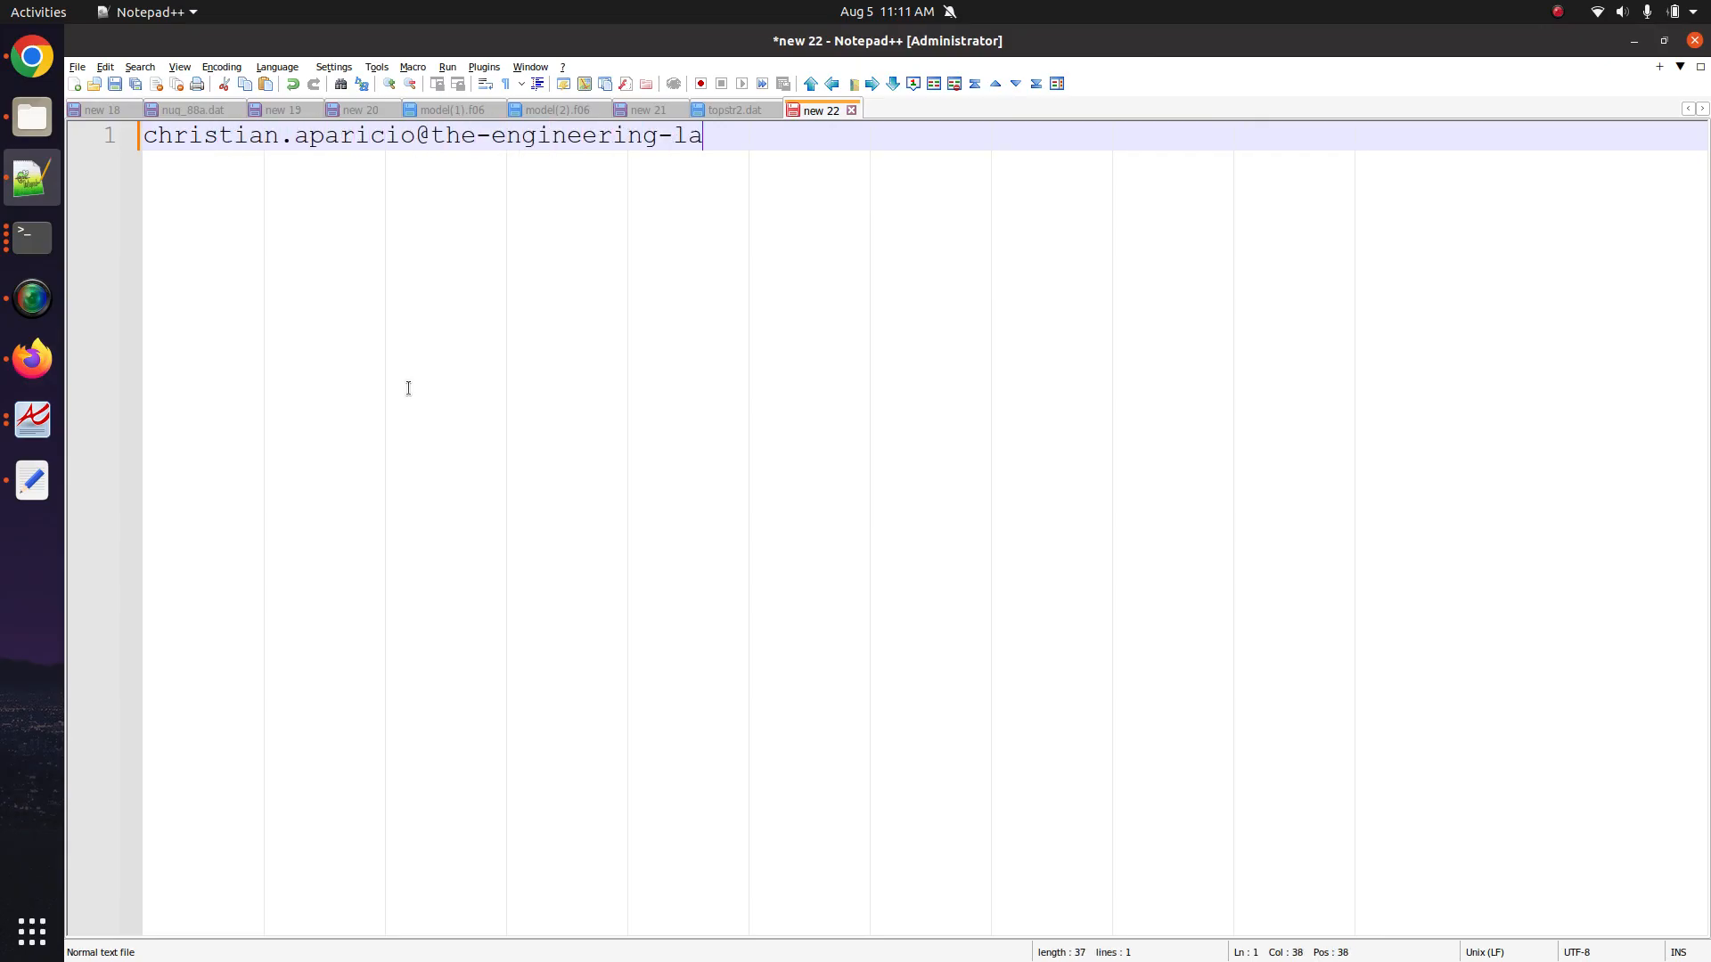
key(Return)
key(Return)
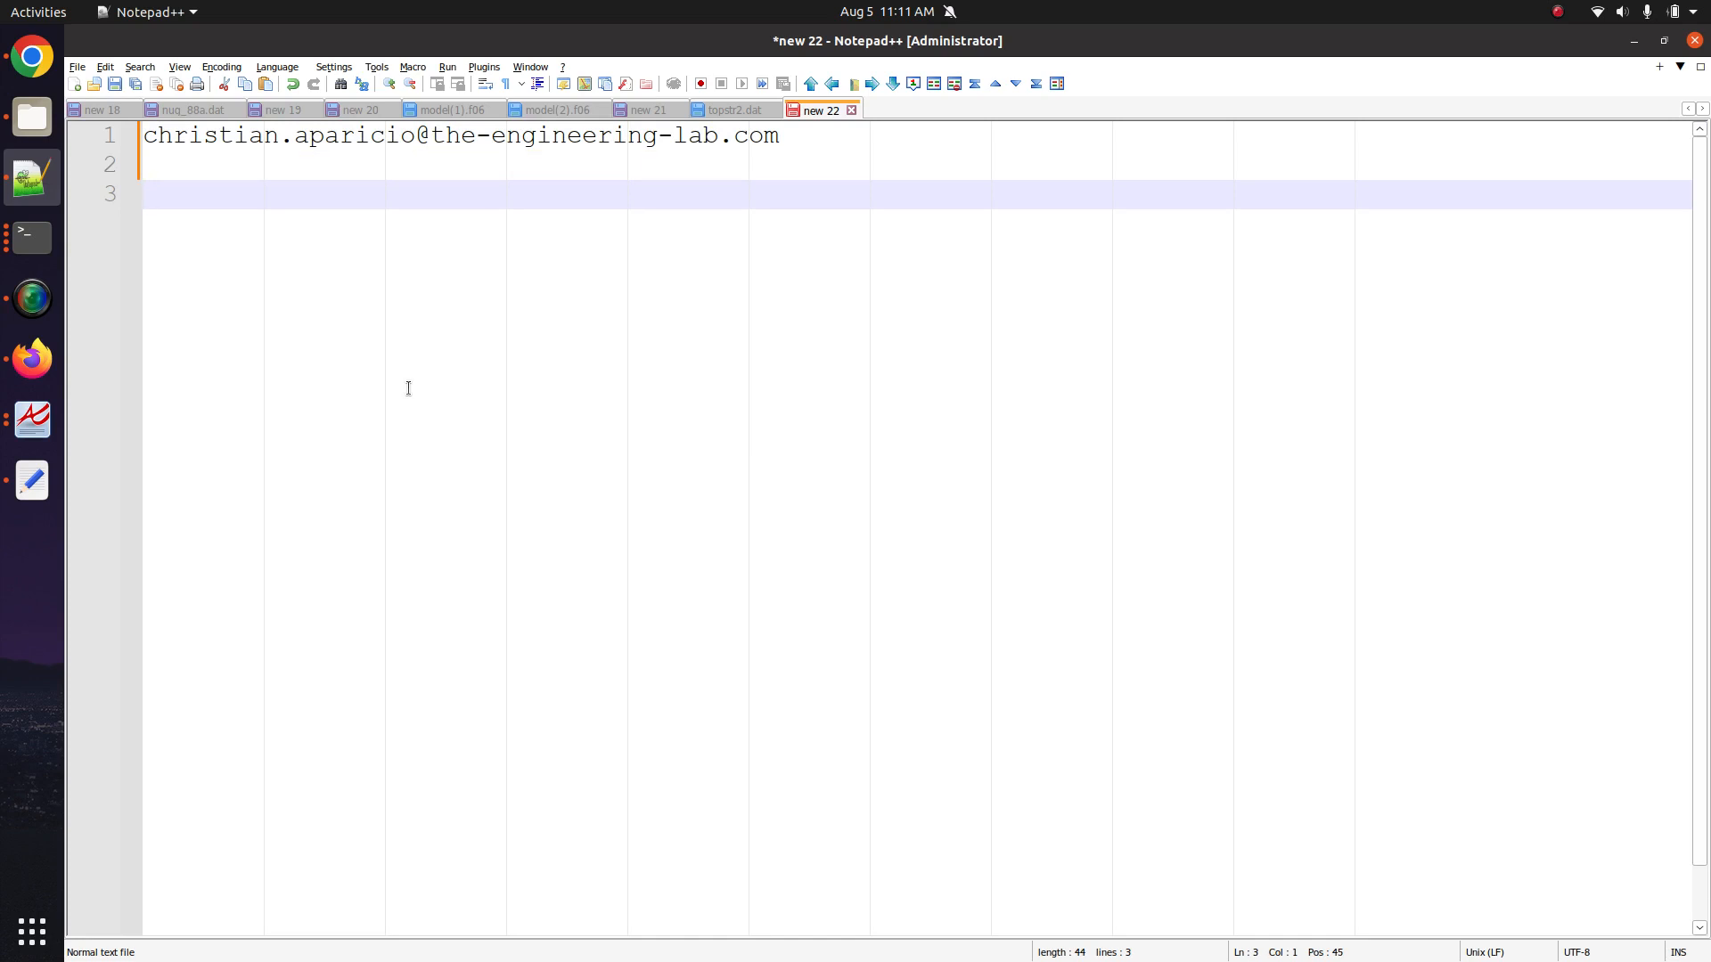
click(32, 359)
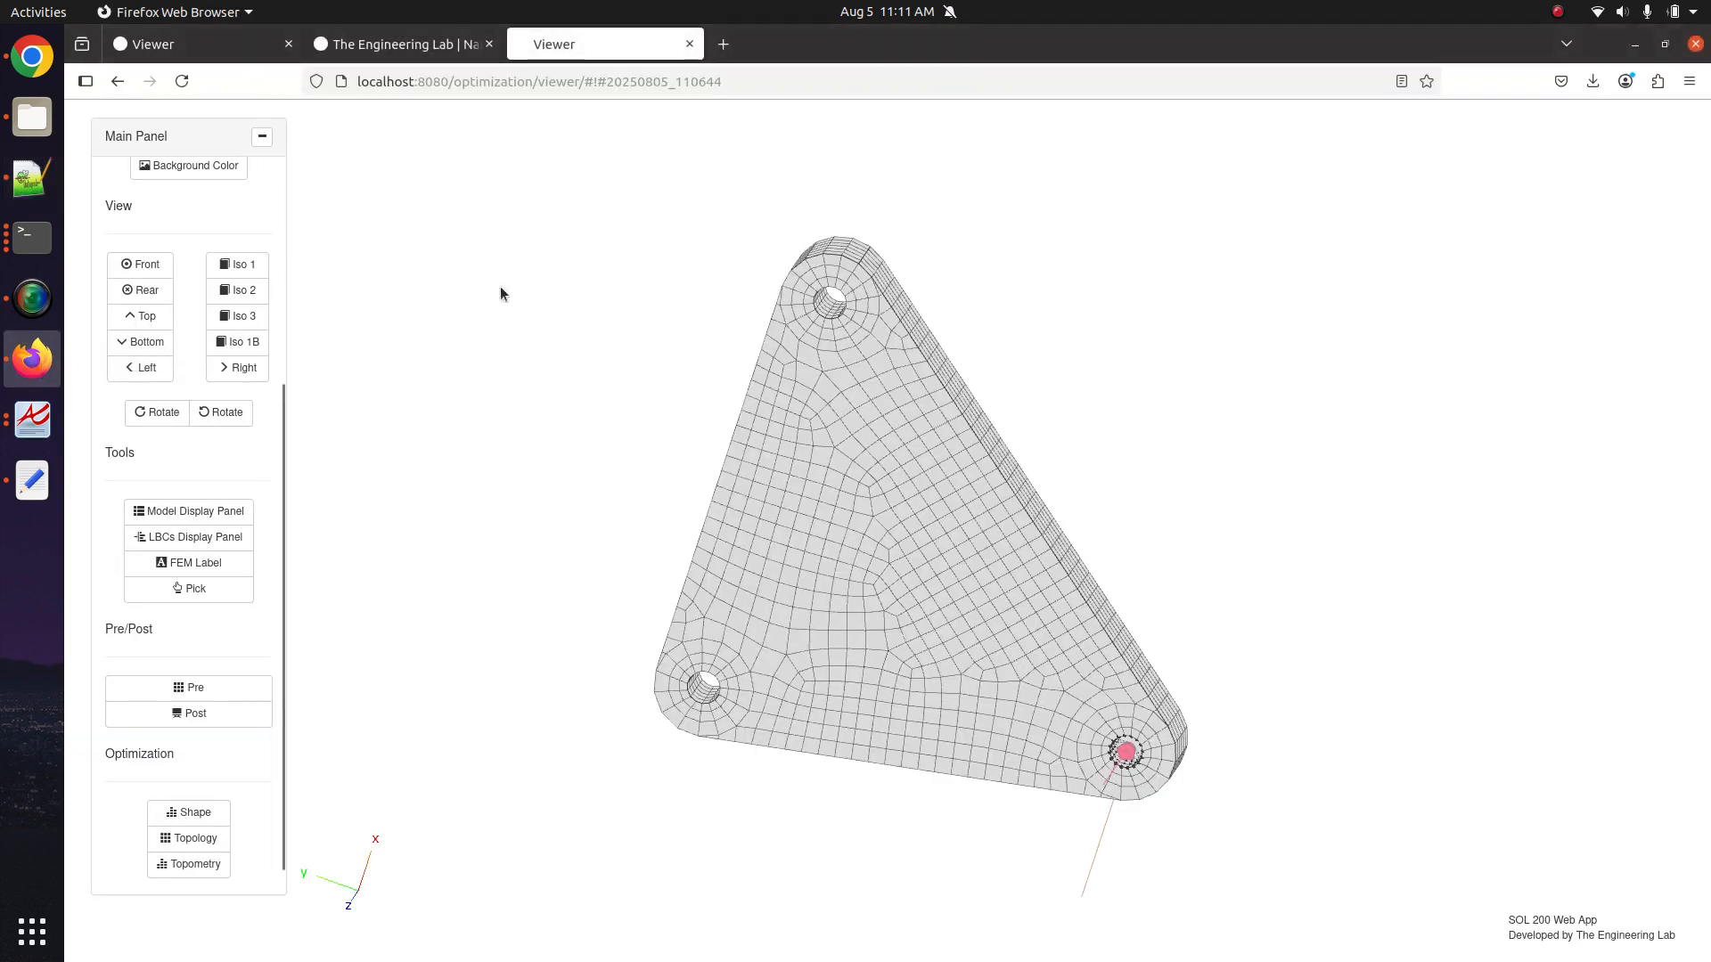
click(440, 52)
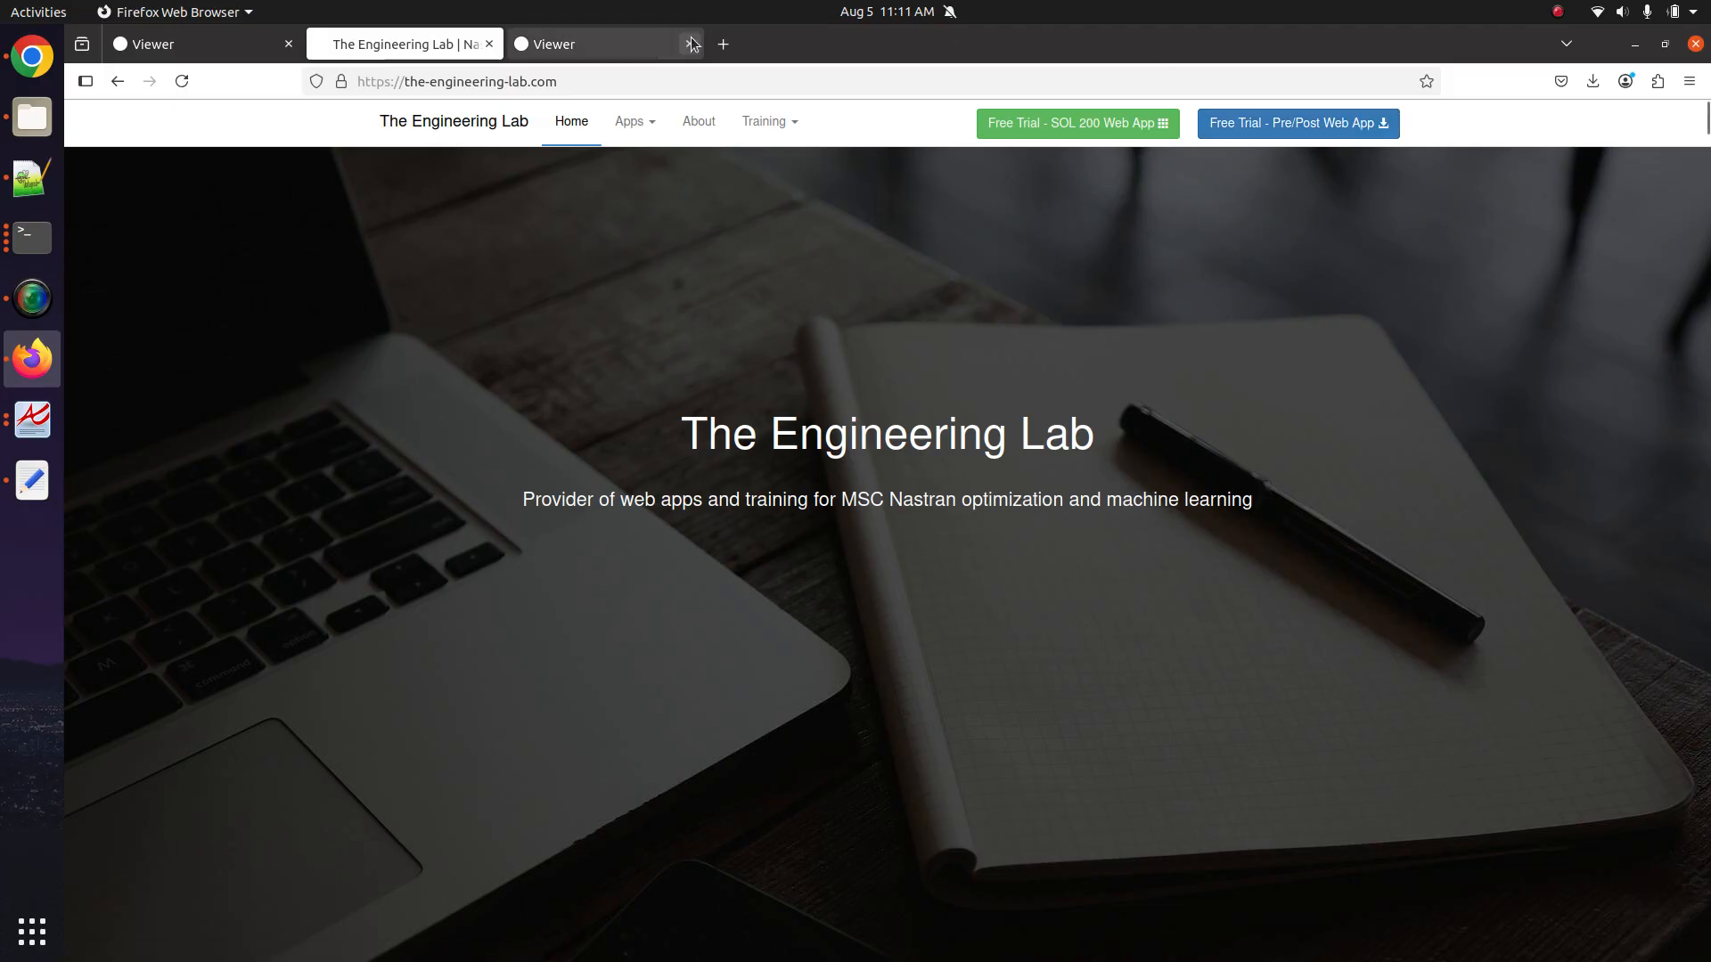
click(570, 43)
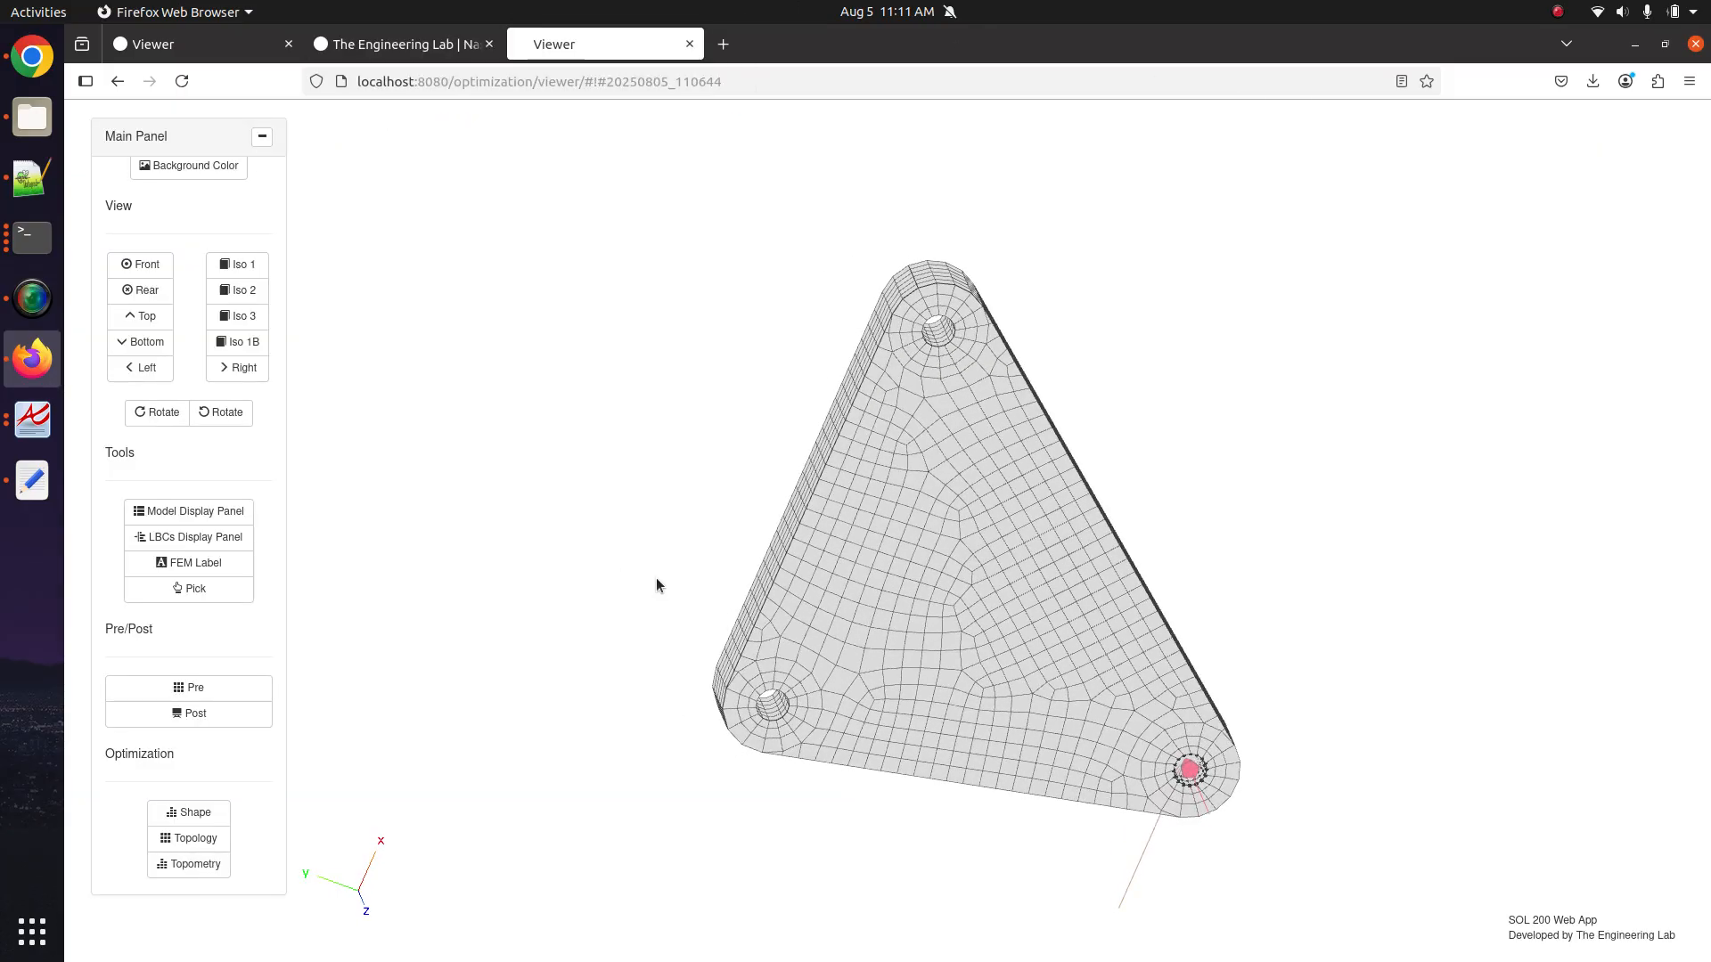
scroll(799, 638, up, 5)
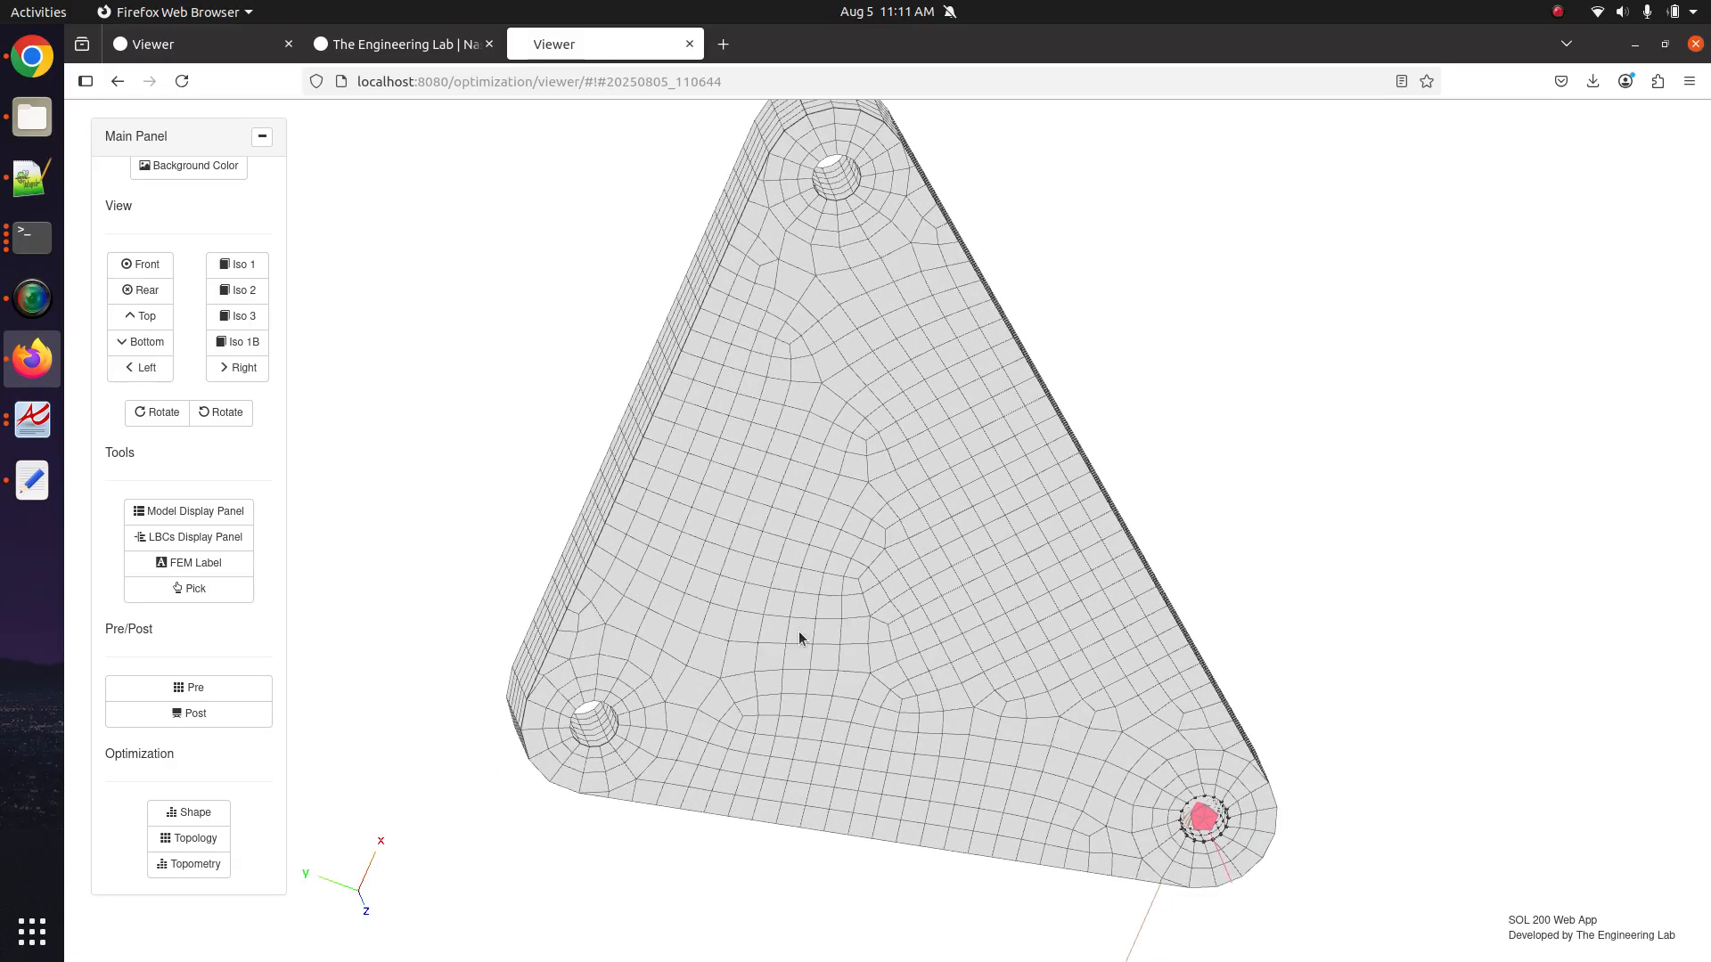